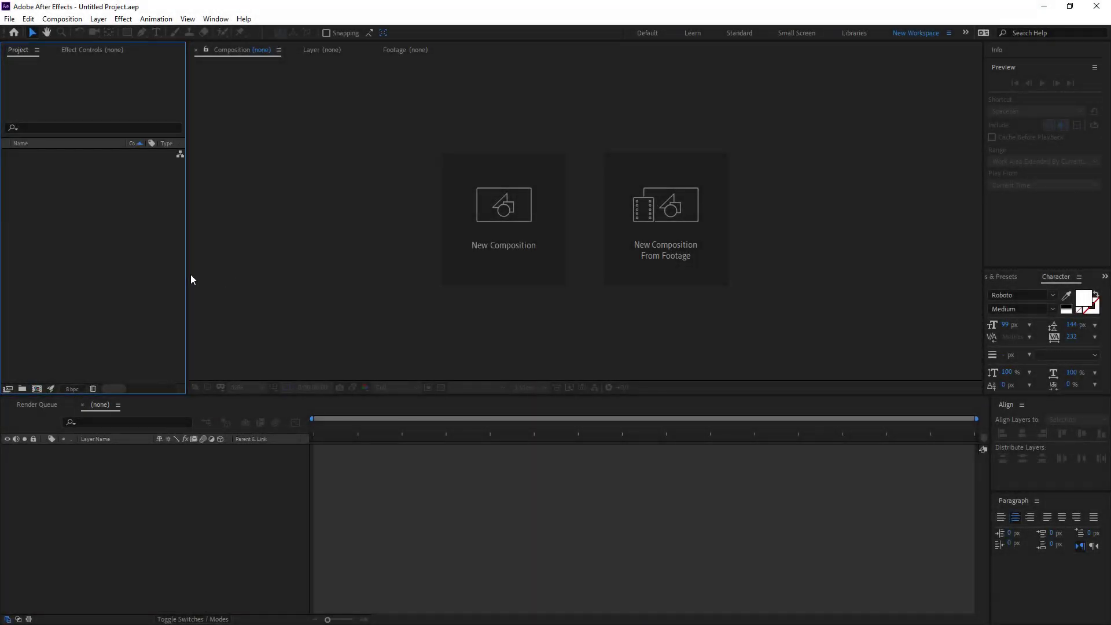
Create a new 1920×1080, 15-second composition named '3D Text'
right_click(66, 263)
click(89, 269)
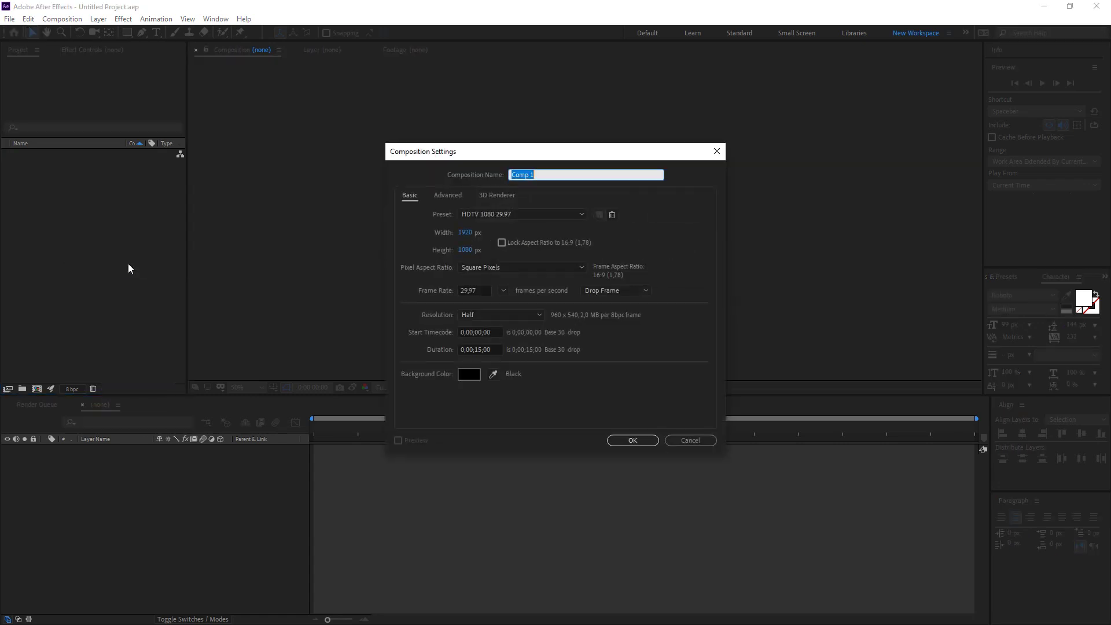
text(3D Text)
key(Return)
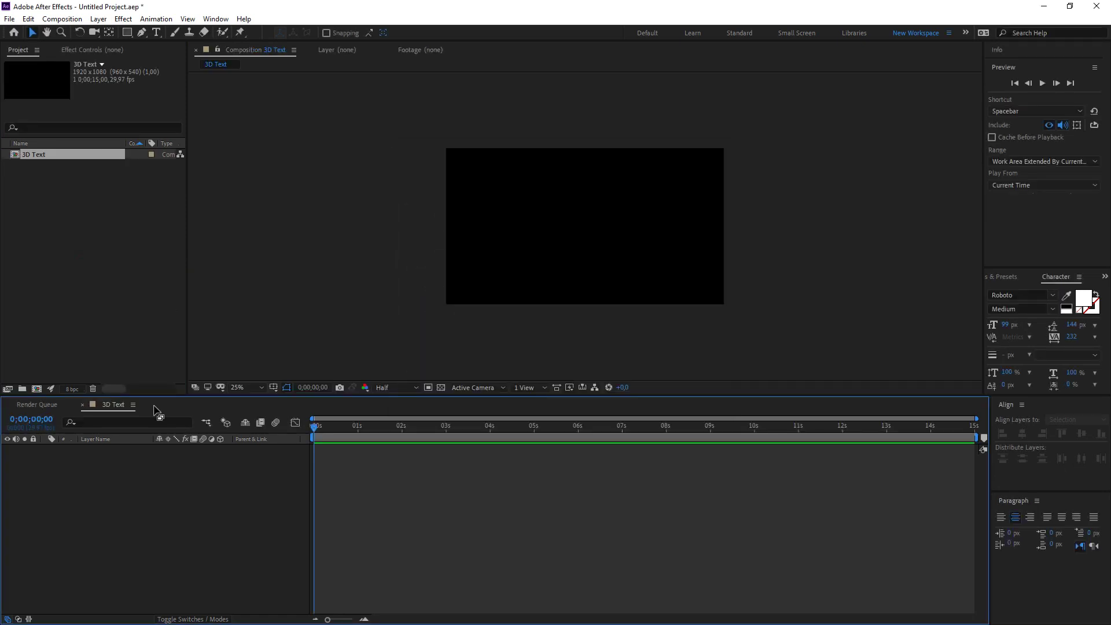
click(156, 32)
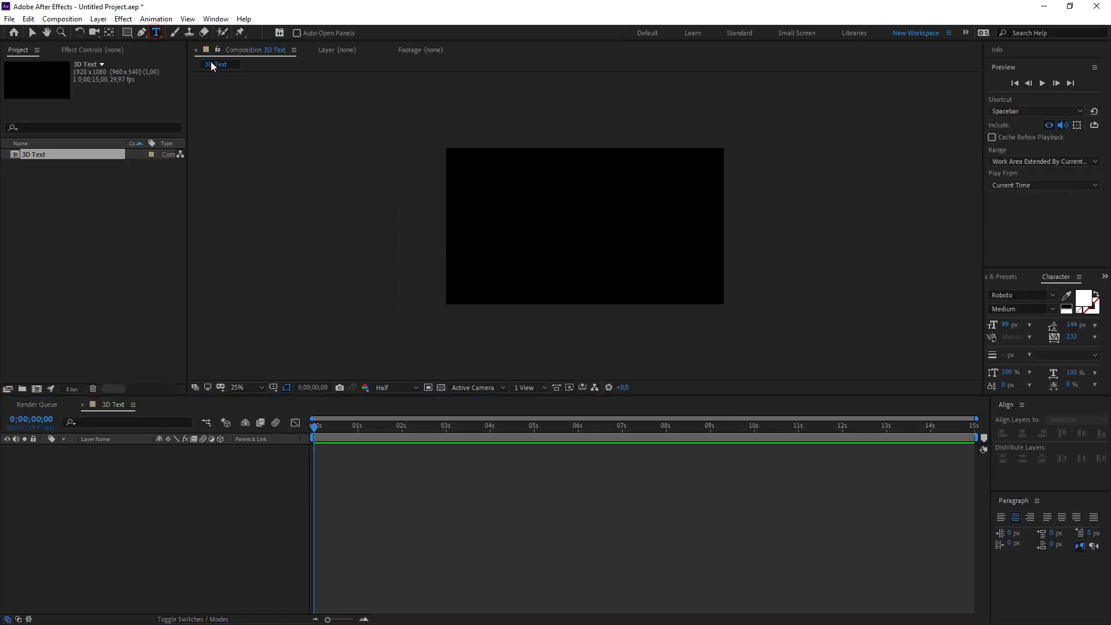
Type '3D' as a new text layer, tighten its tracking and make it Bold
click(563, 224)
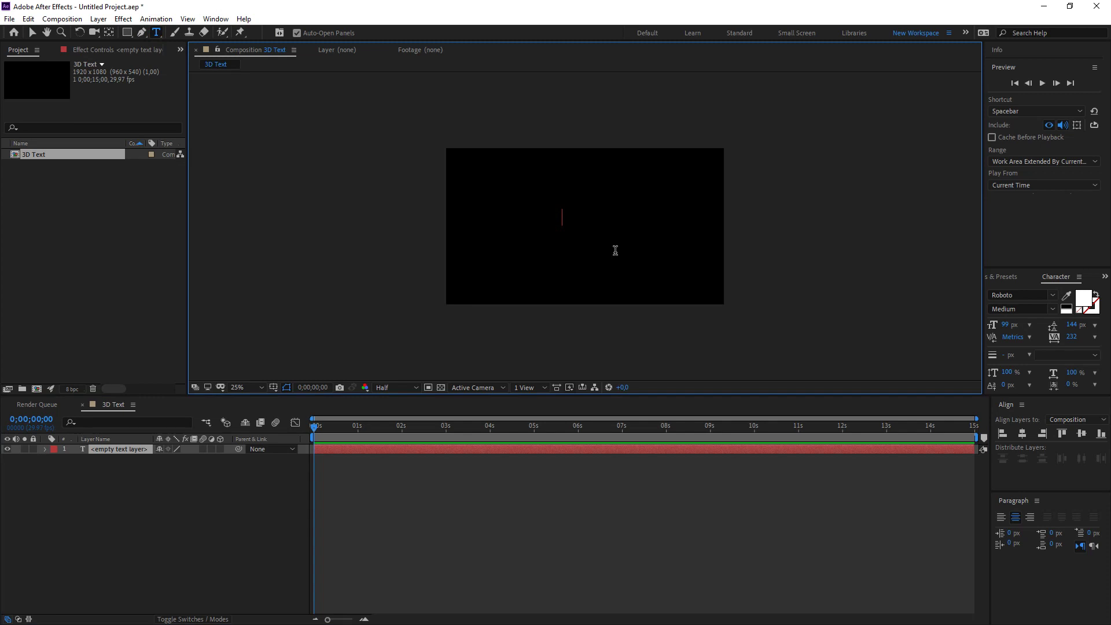
text(3d)
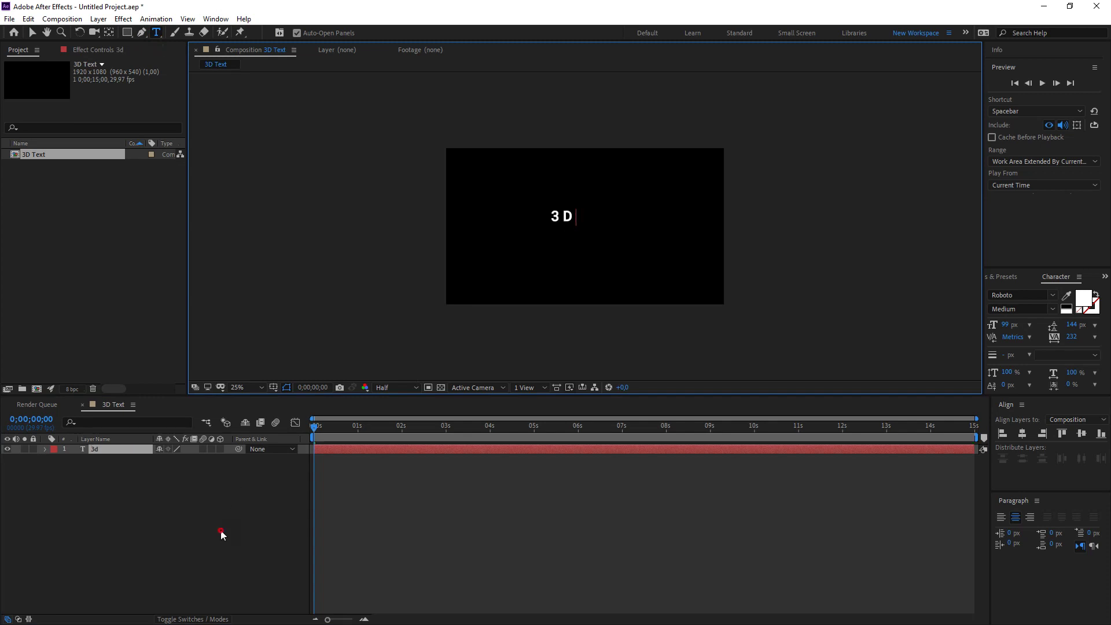
click(221, 530)
scroll(584, 226, up, 4)
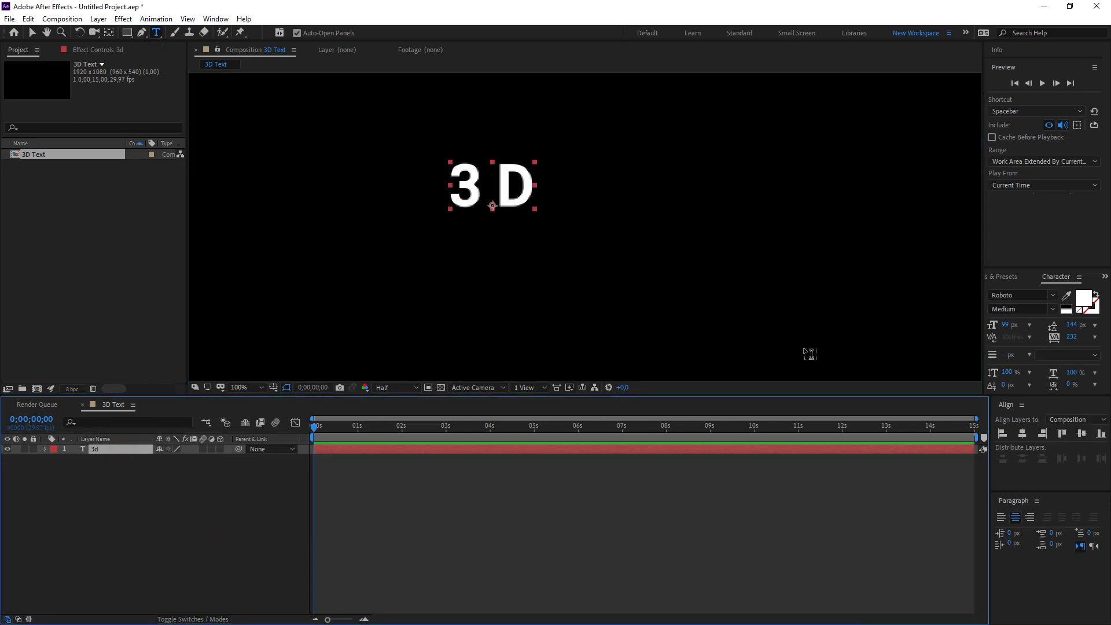
mouse_move(1072, 336)
mouse_down()
mouse_move(1021, 334)
mouse_move(1038, 322)
mouse_up()
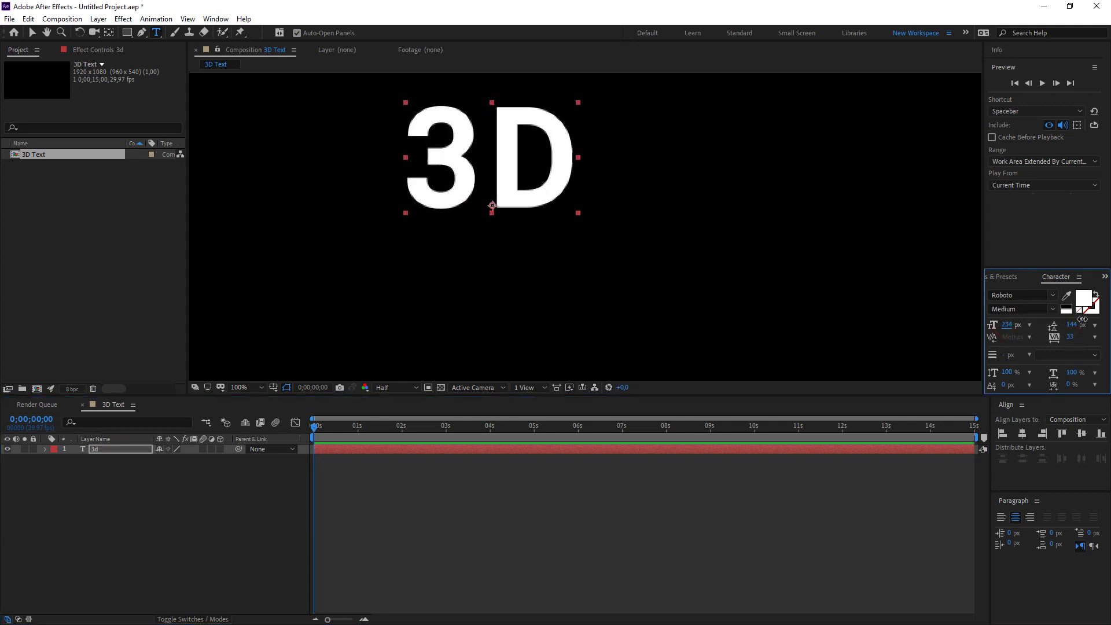
click(1047, 309)
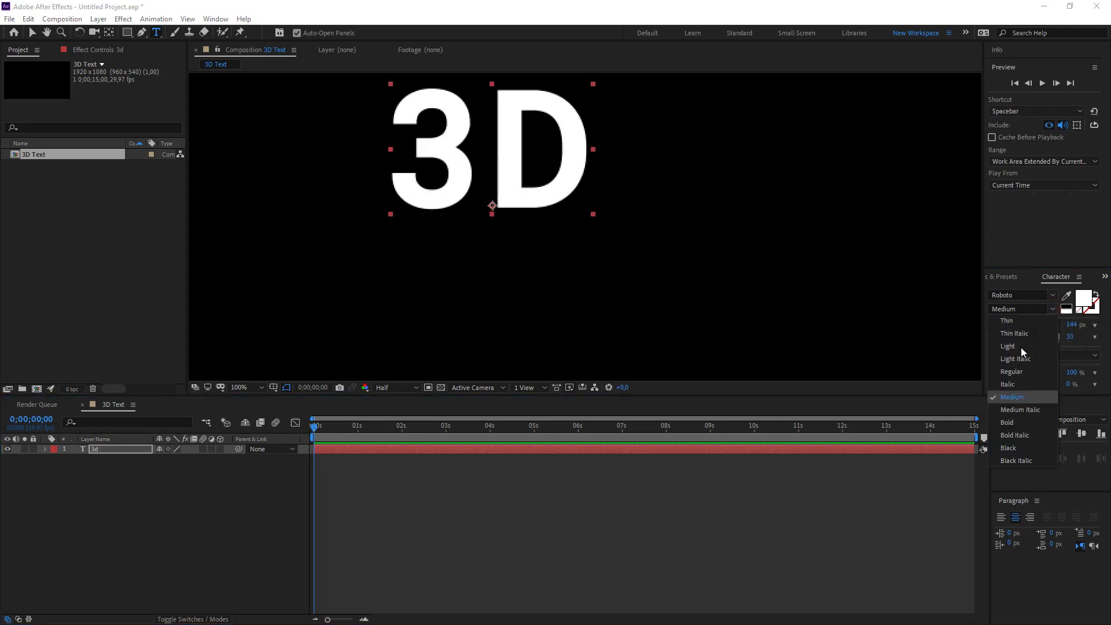
click(1018, 423)
Enlarge the 3D text to 548 px and centre it horizontally and vertically
scroll(809, 297, down, 2)
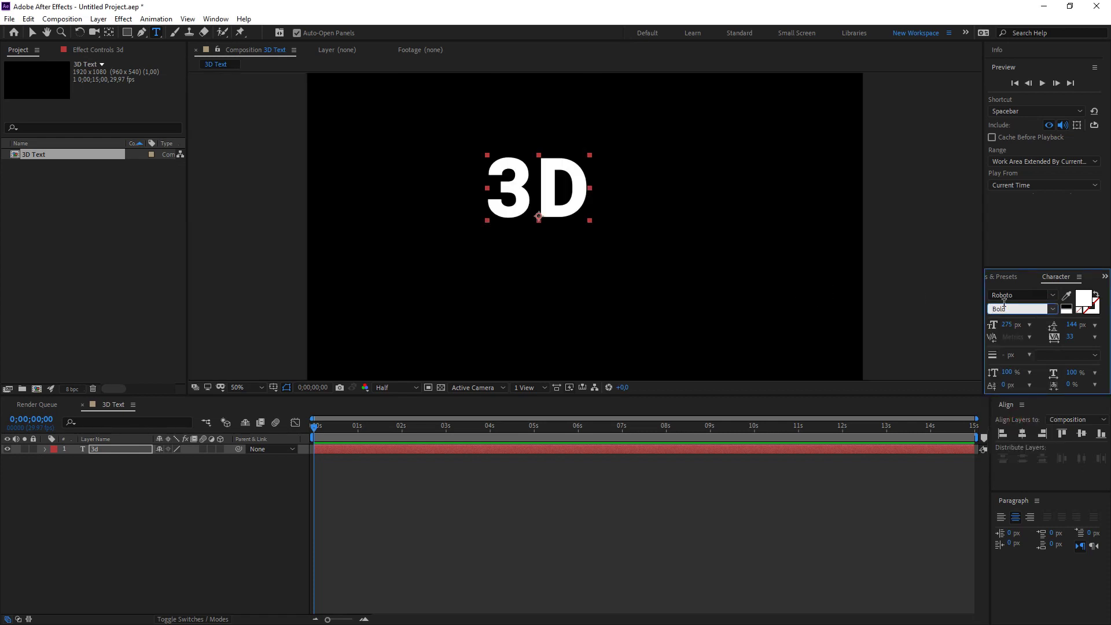
drag(1013, 329, 1064, 327)
click(1024, 434)
click(1081, 434)
scroll(636, 283, down, 2)
scroll(631, 282, up, 2)
mouse_move(1007, 328)
mouse_down()
mouse_move(1069, 339)
mouse_move(849, 376)
mouse_up()
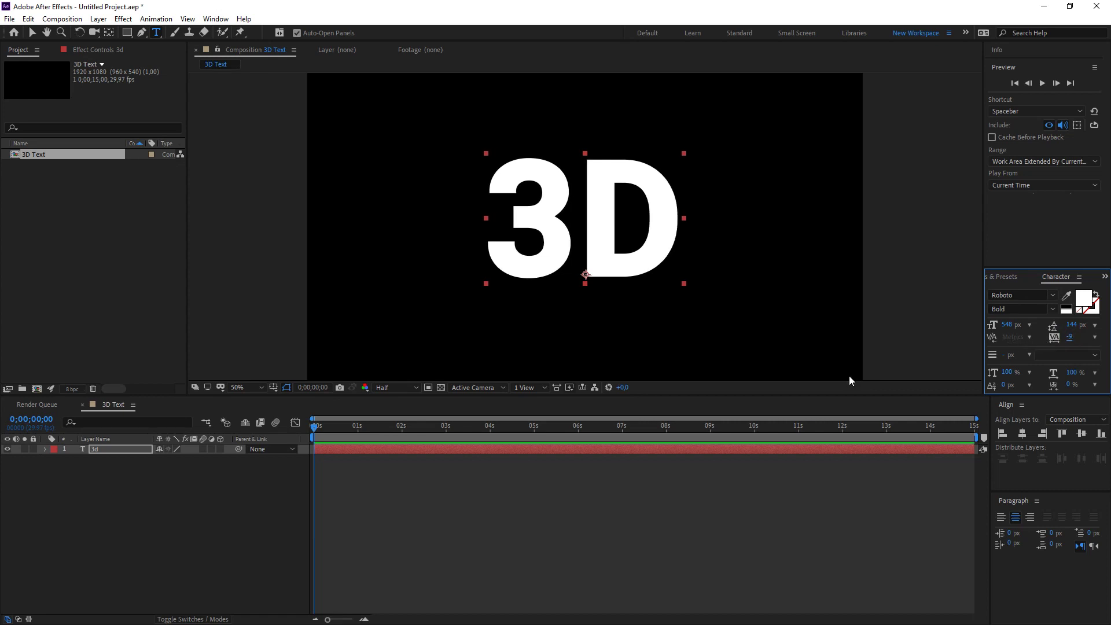
click(183, 470)
click(136, 450)
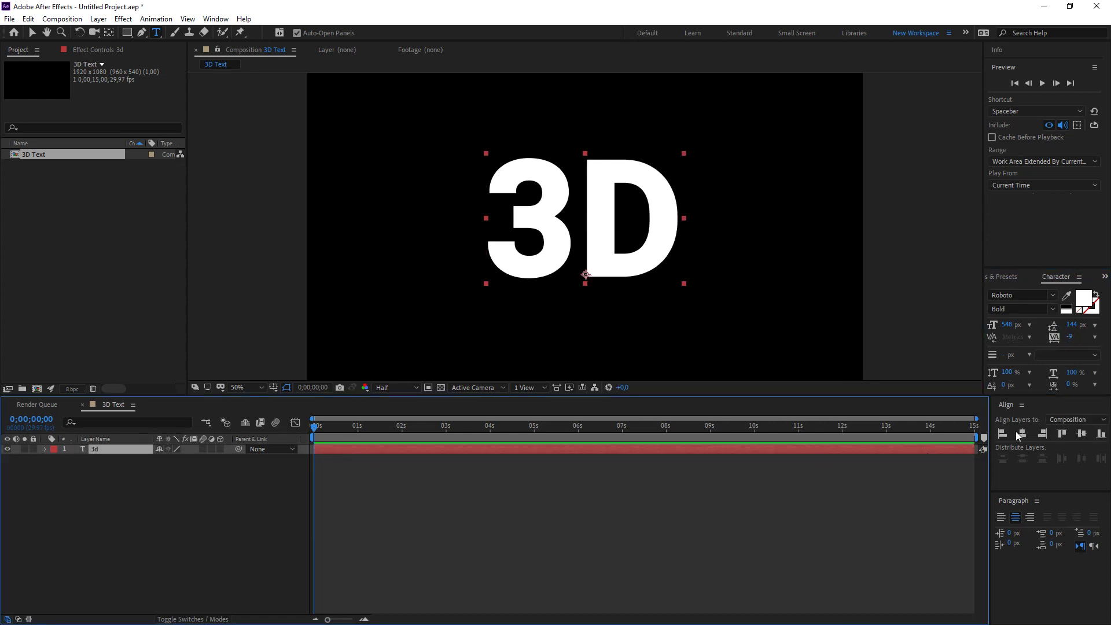
click(246, 488)
Move the 3D text up about 61 px and duplicate the layer
key(v)
click(105, 449)
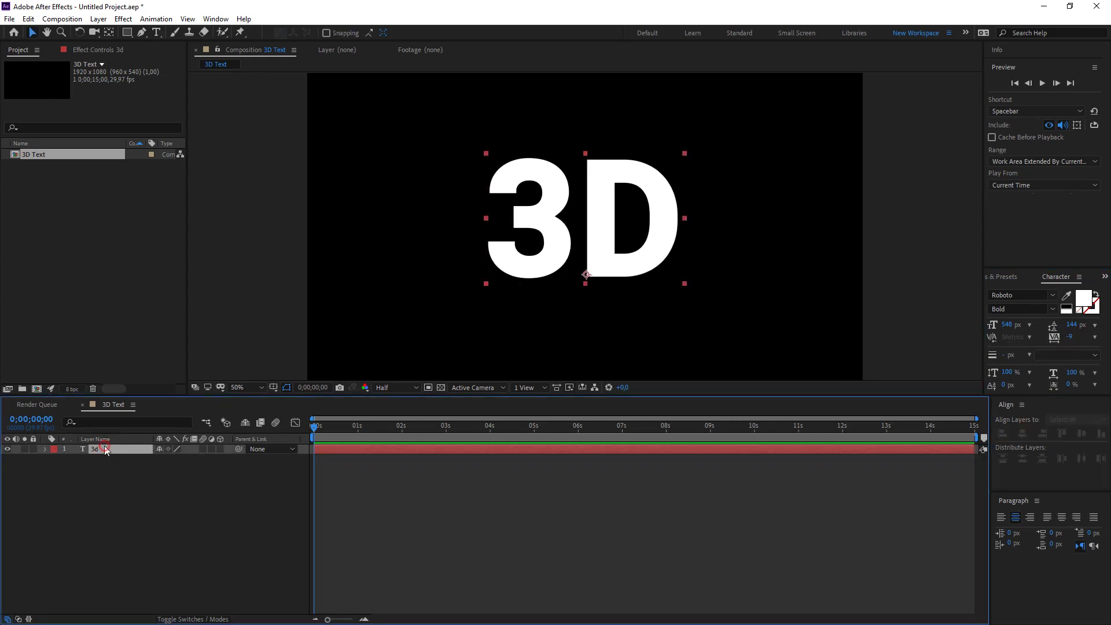
drag(599, 270, 599, 233)
click(117, 449)
key(ctrl+d)
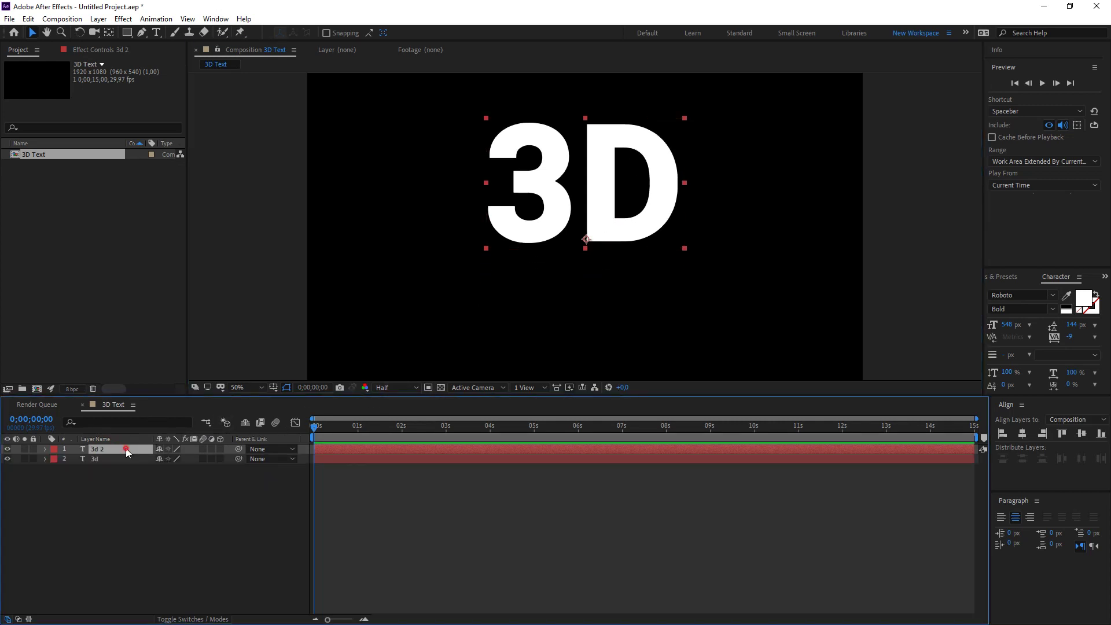
Retype the duplicate as 'tutorial', shrink it, and set Roboto Regular with slightly tighter tracking
double_click(126, 448)
text(tut)
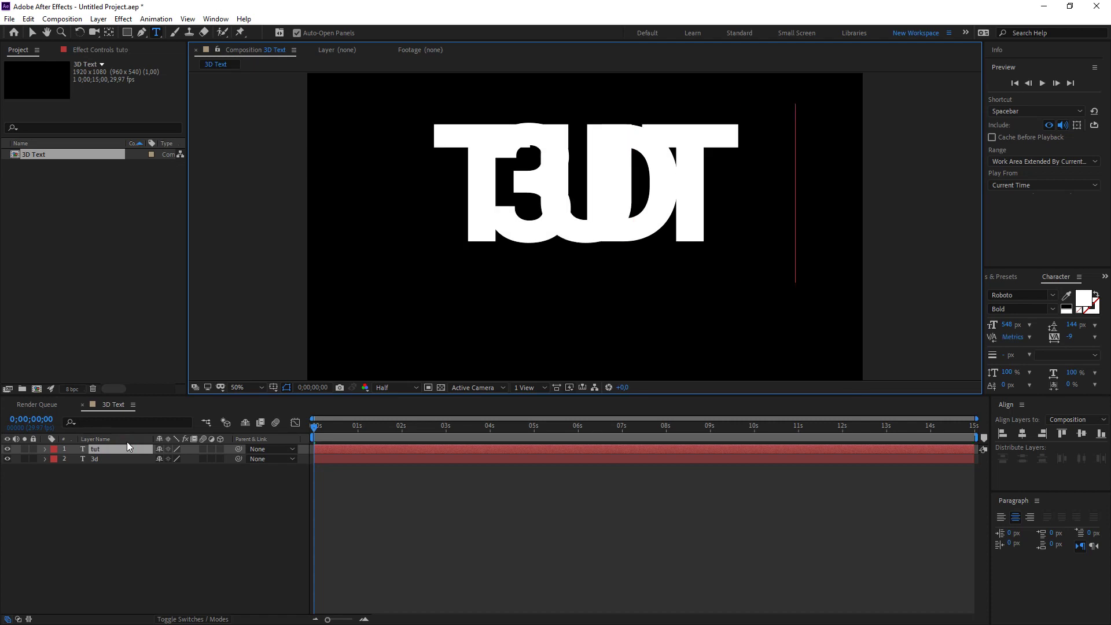
text(orial)
click(74, 509)
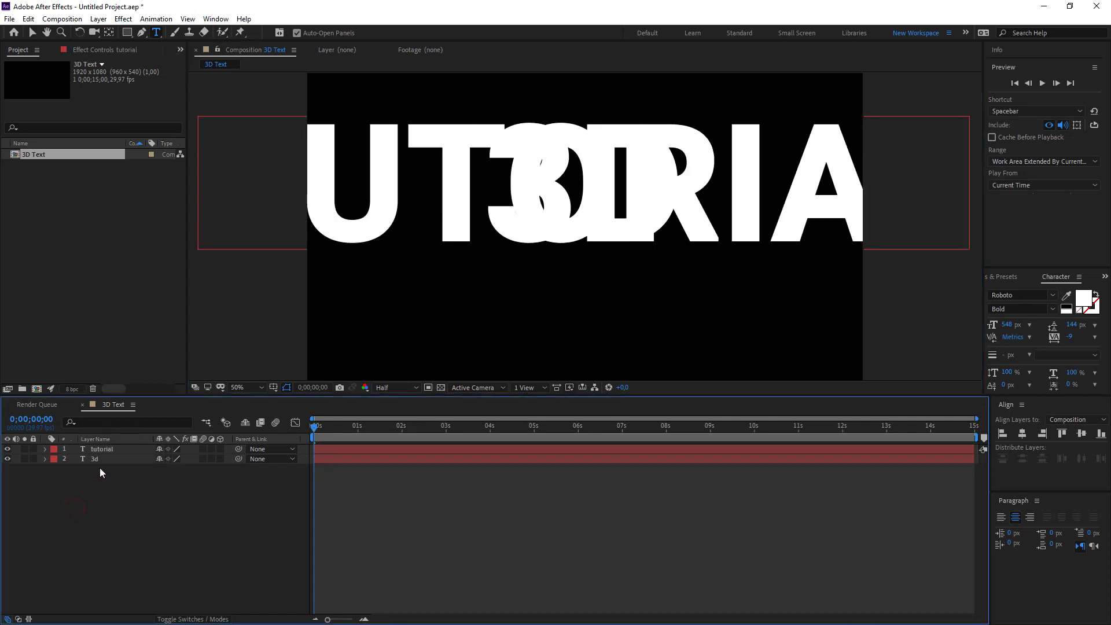
click(104, 449)
mouse_move(1007, 325)
mouse_down()
mouse_move(878, 345)
mouse_move(901, 346)
mouse_up()
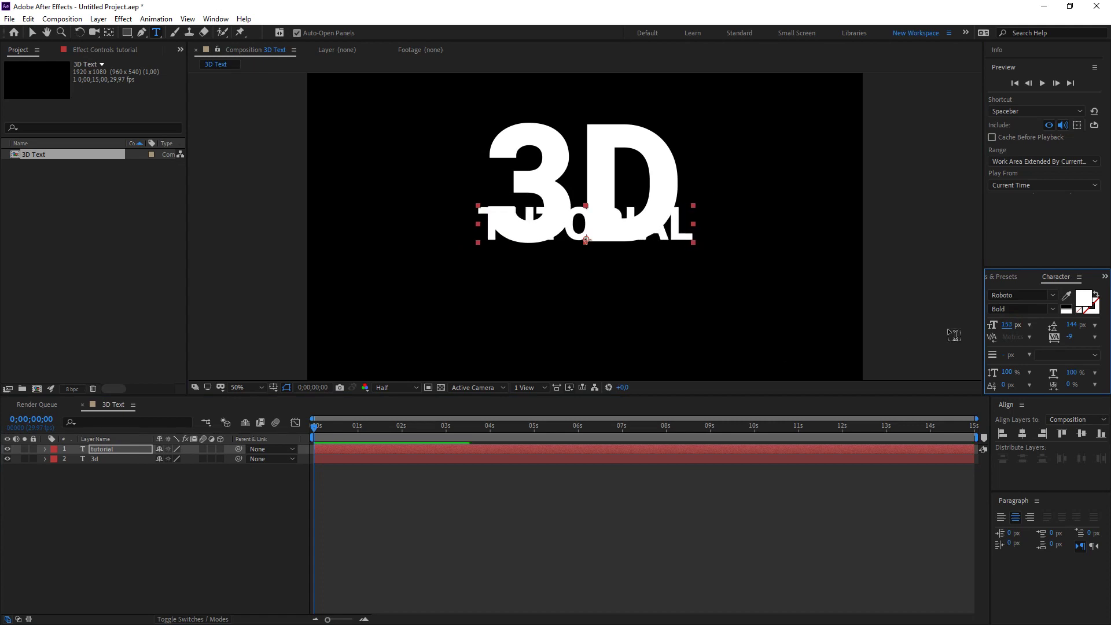
click(1050, 309)
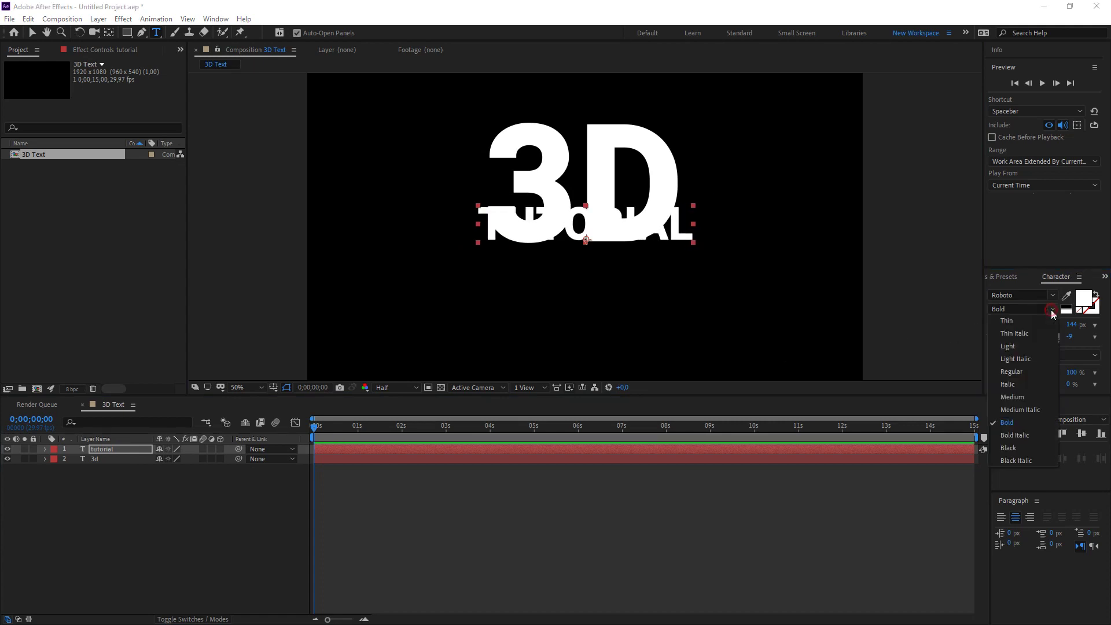
click(1021, 397)
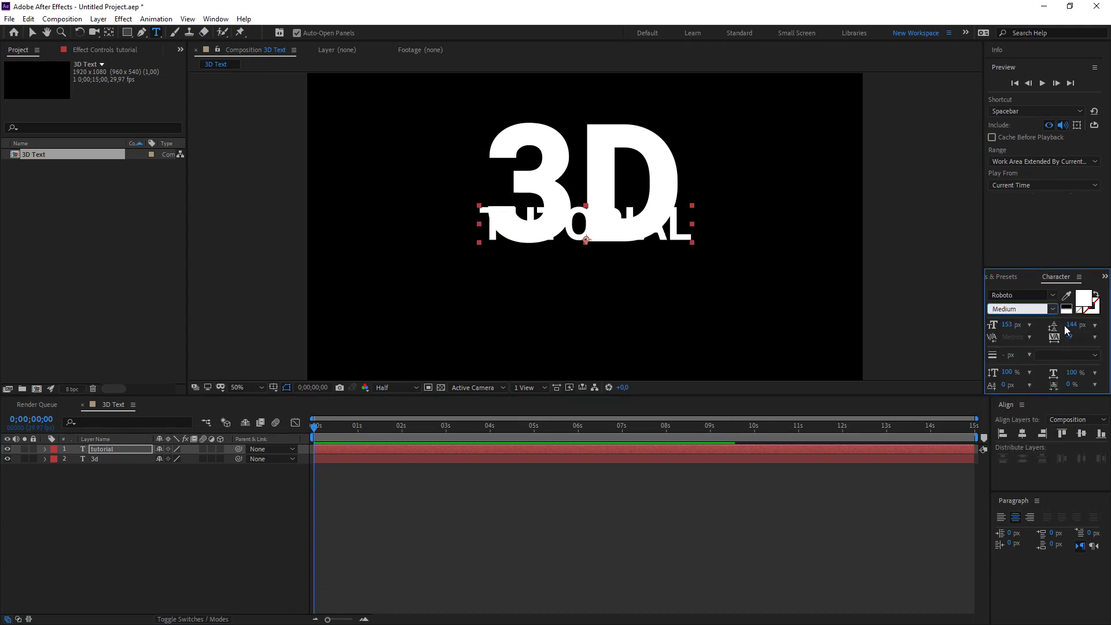
drag(1067, 340, 1063, 340)
click(1050, 309)
click(1011, 377)
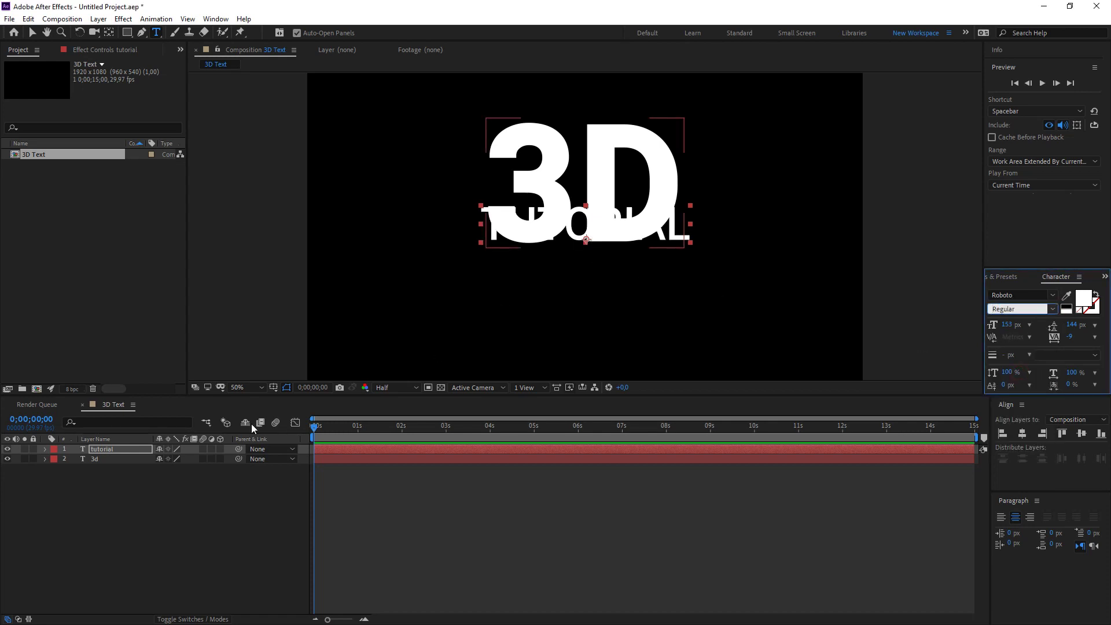
Move the TUTORIAL text below the 3D text
click(124, 450)
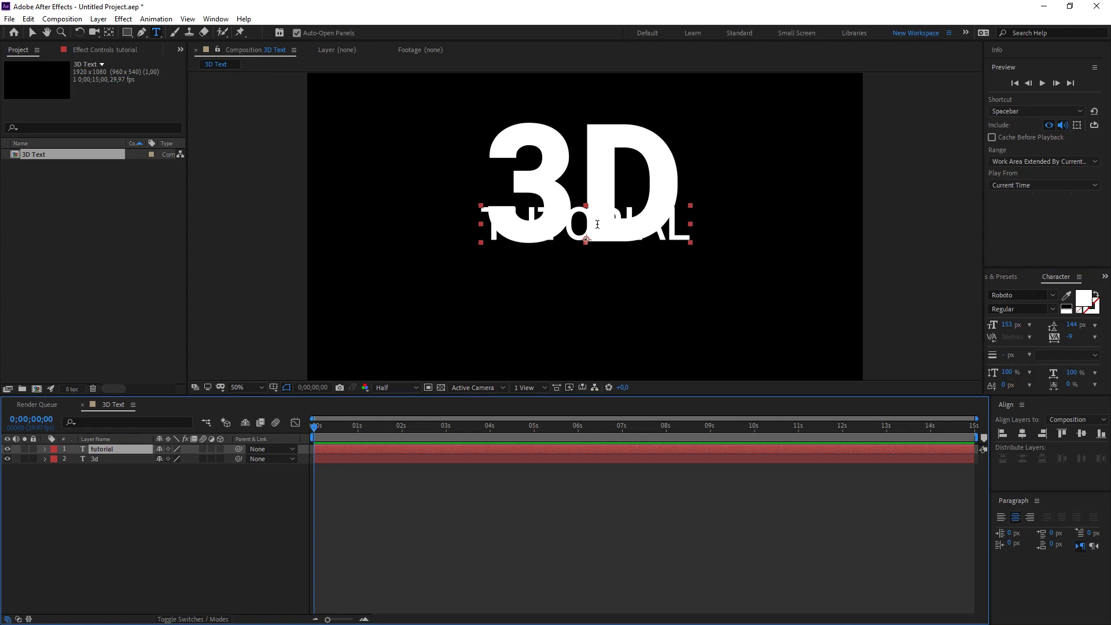
key(v)
drag(595, 229, 590, 272)
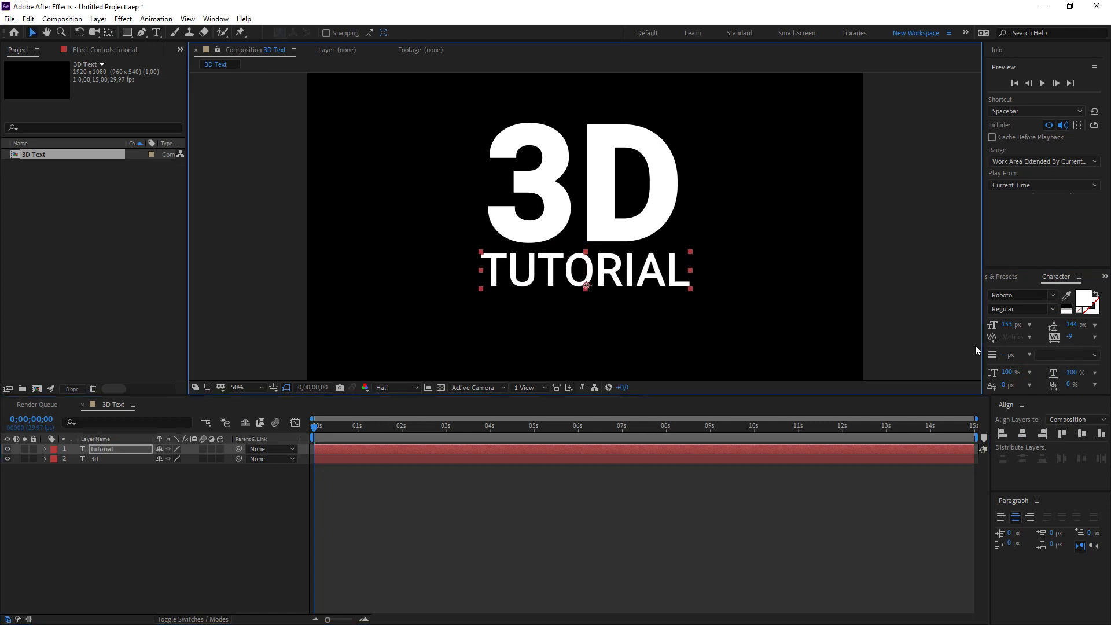
Set TUTORIAL to 100 px and widen its tracking to 219
click(1005, 325)
text(100)
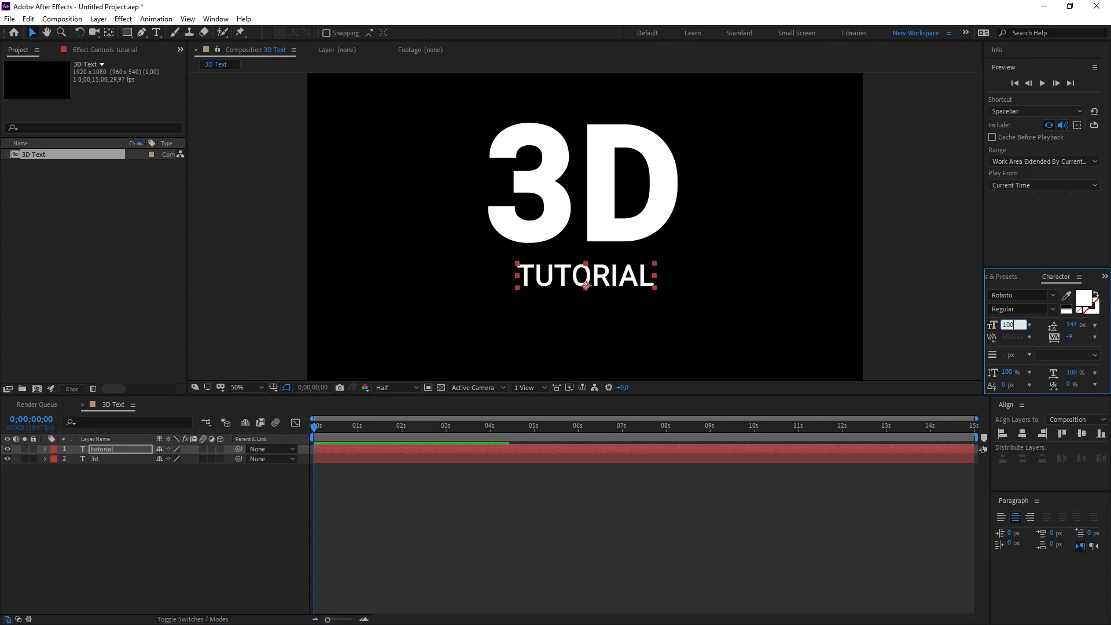
drag(617, 274, 615, 268)
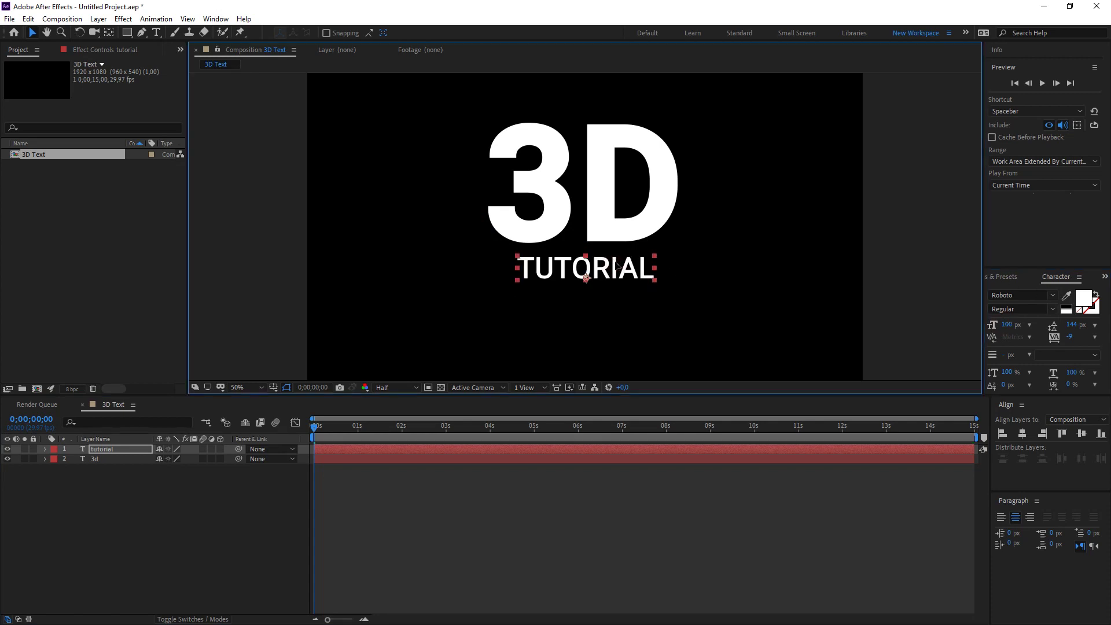
drag(1069, 336, 1099, 336)
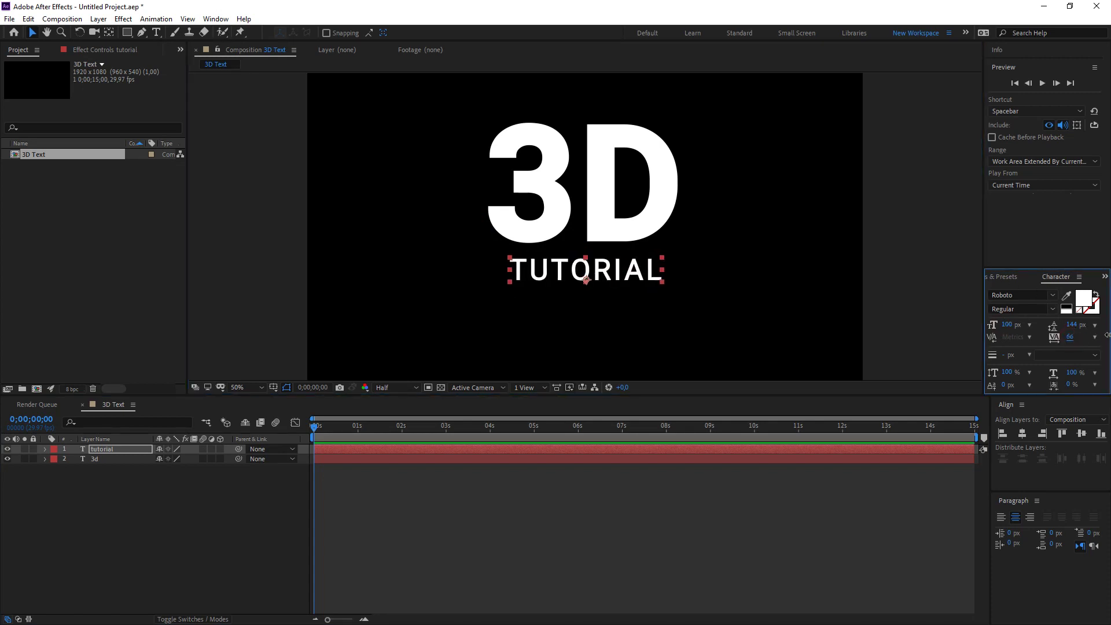
drag(1071, 336, 1099, 336)
click(182, 506)
Shift both text layers down together and zoom the view to 50%
scroll(527, 272, down, 1)
scroll(528, 272, up, 1)
scroll(554, 261, down, 1)
click(570, 250)
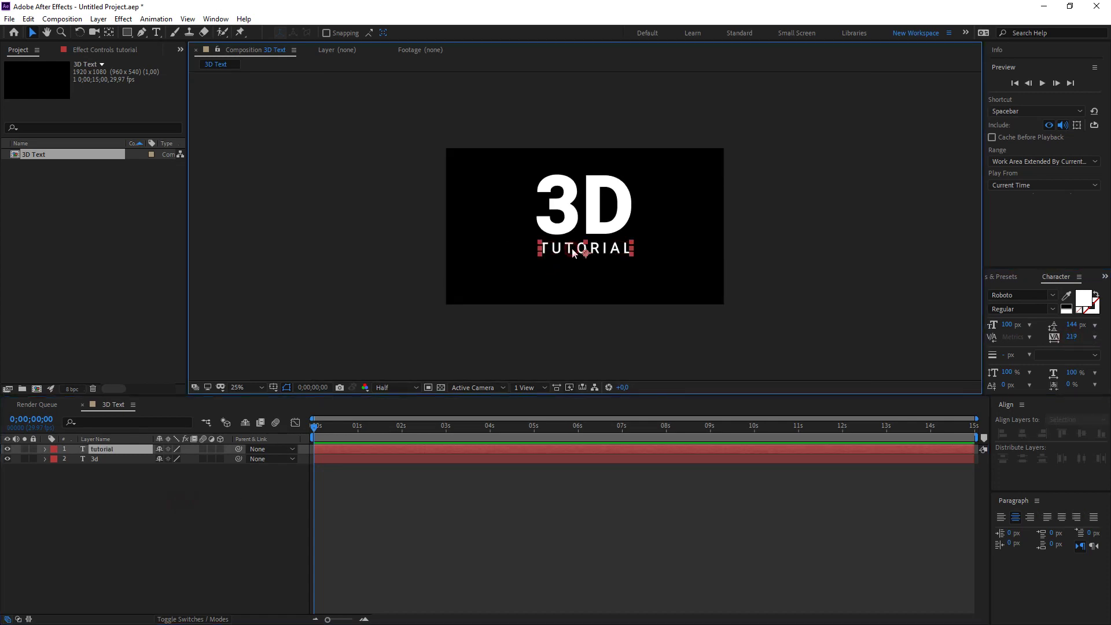
shift+click(123, 459)
drag(593, 219, 593, 228)
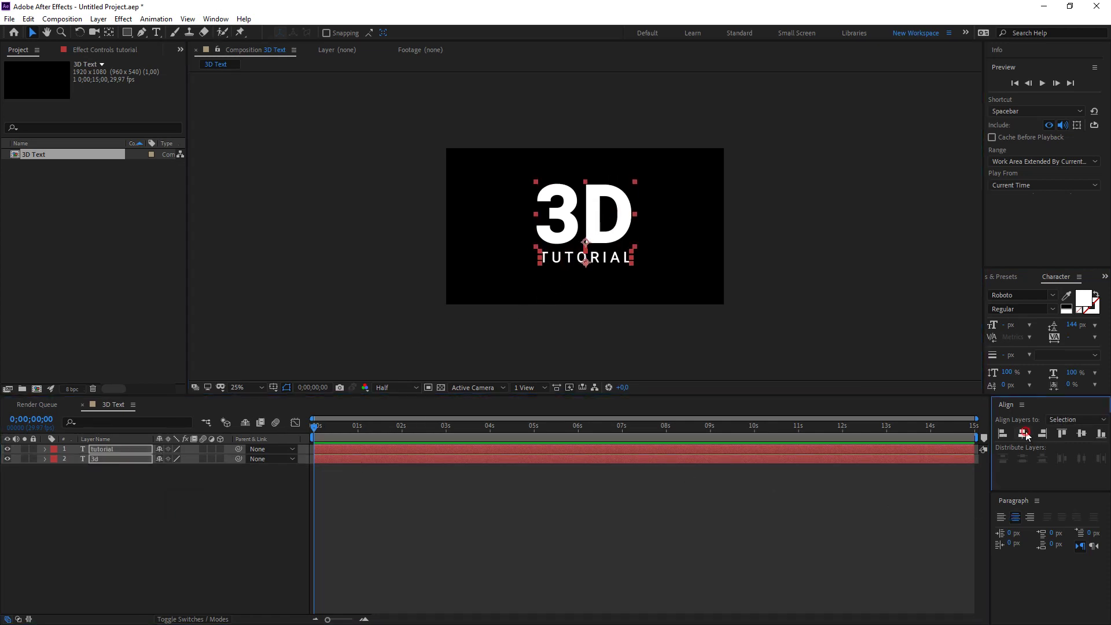
click(237, 528)
key(period)
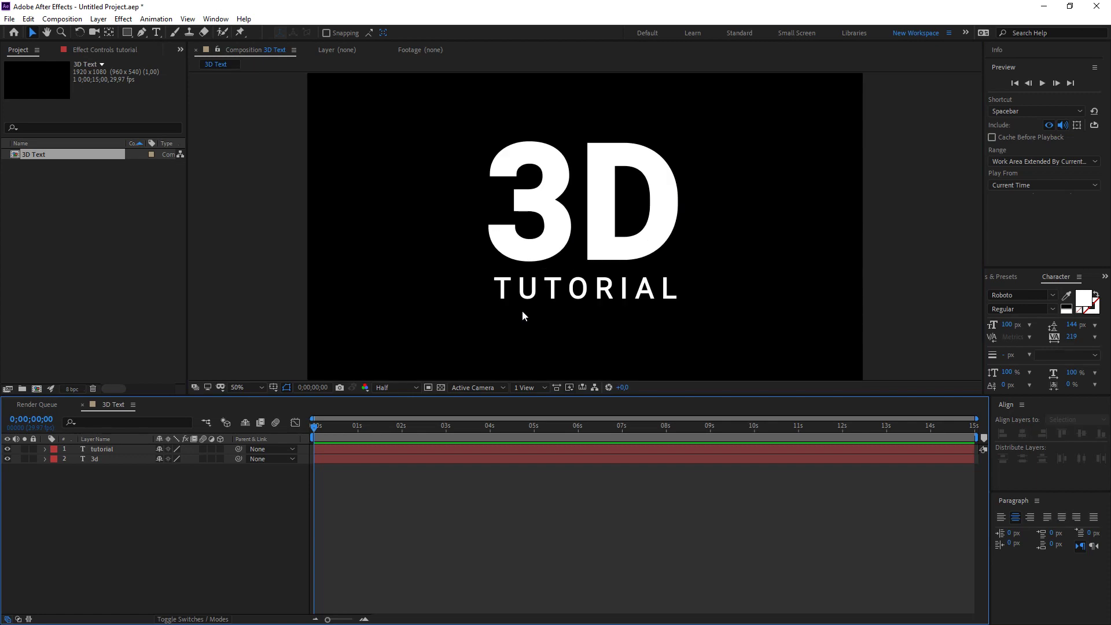
click(35, 226)
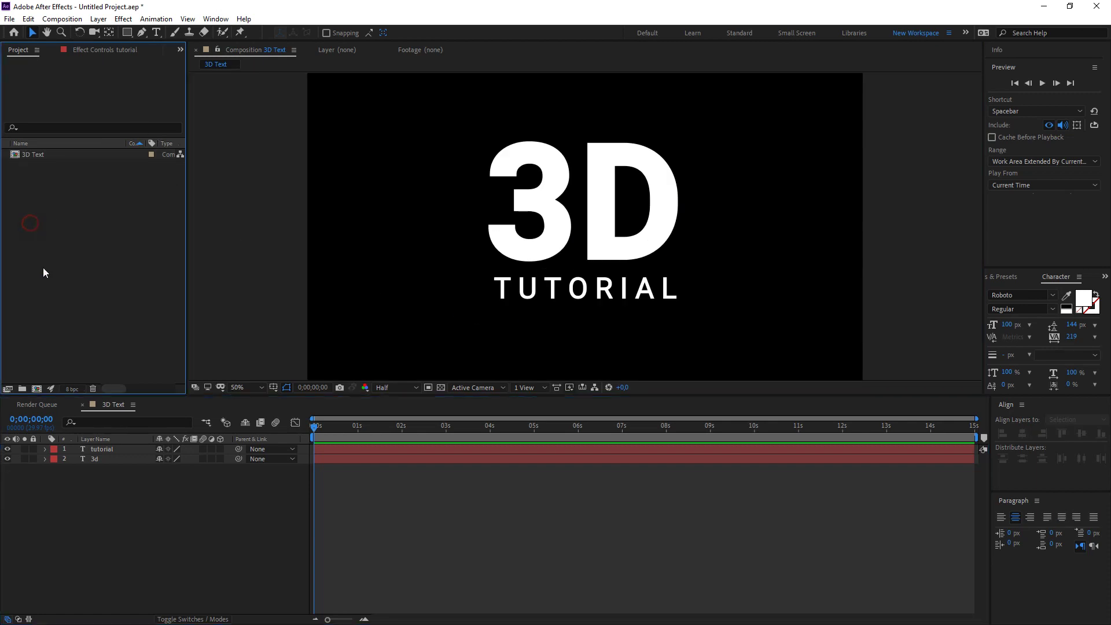
Start a new 1920×1080 solid layer named 'Element'
right_click(74, 511)
mouse_move(203, 385)
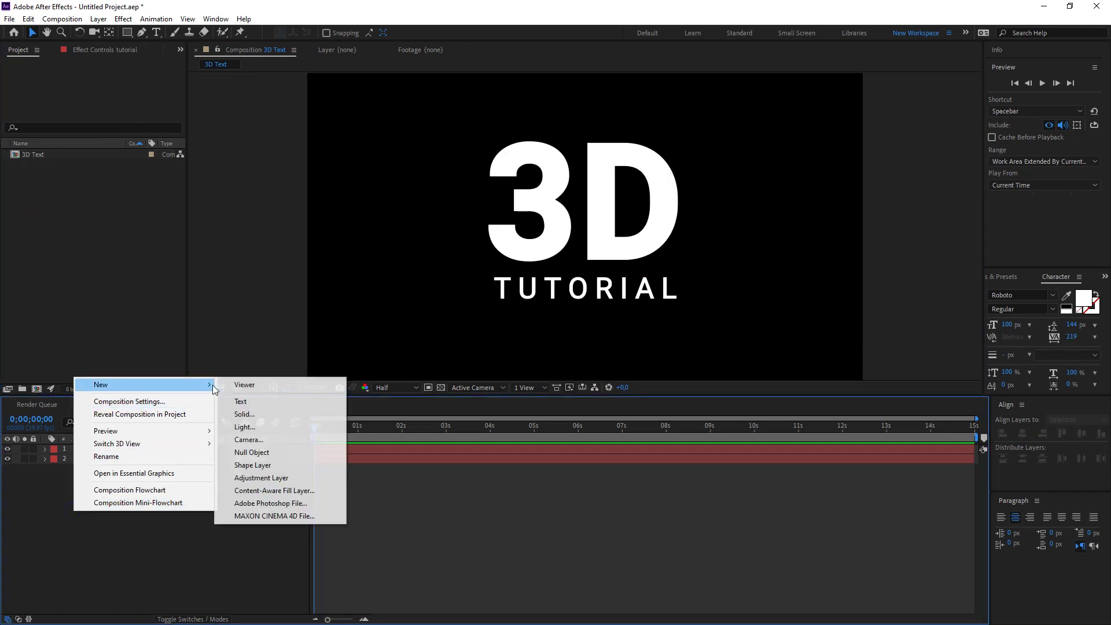
click(283, 415)
text(Ele)
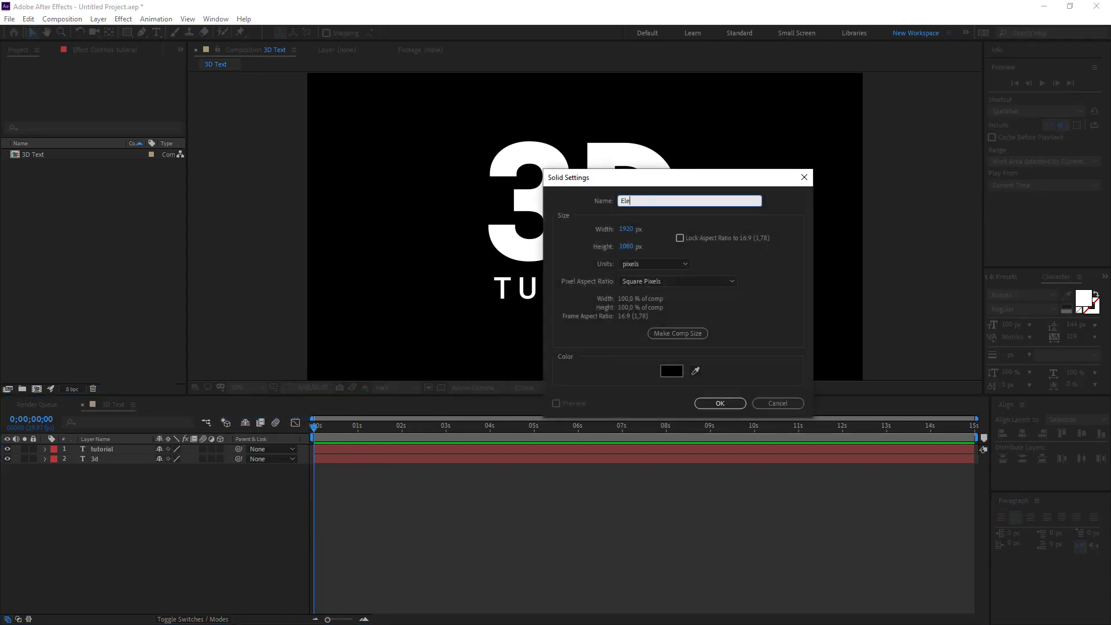
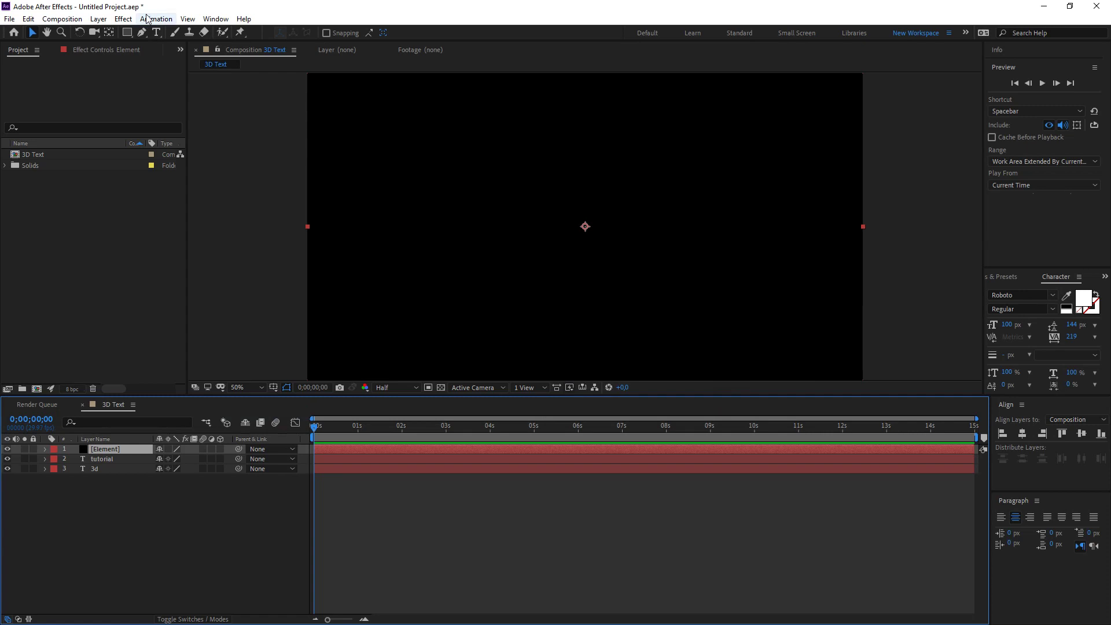
Apply the Video Copilot Element effect to the Element layer
click(123, 19)
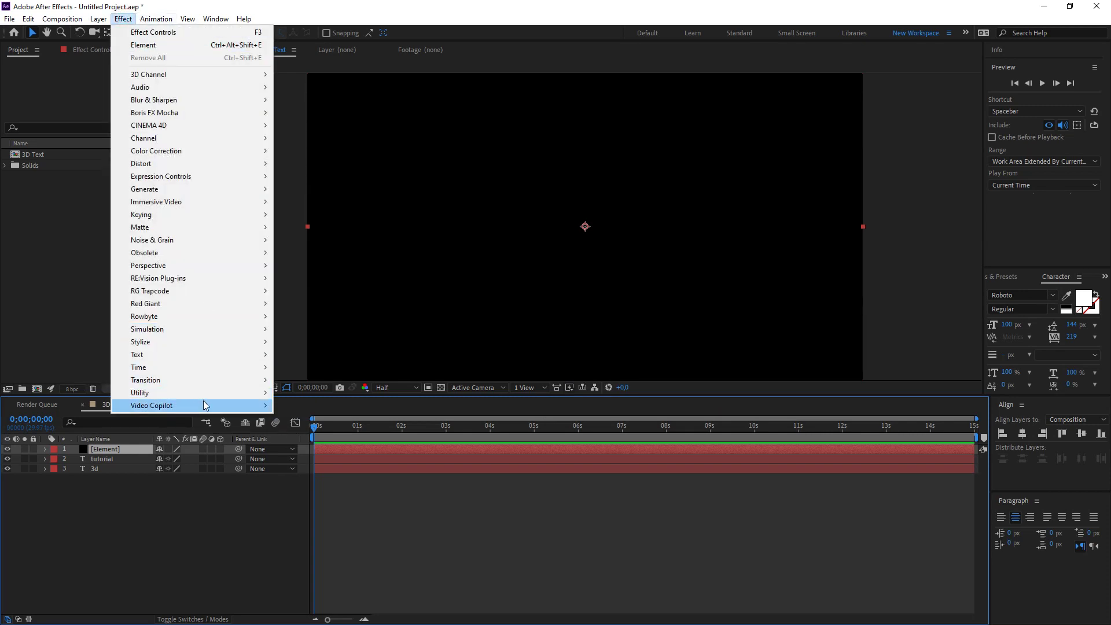
mouse_move(238, 407)
click(328, 406)
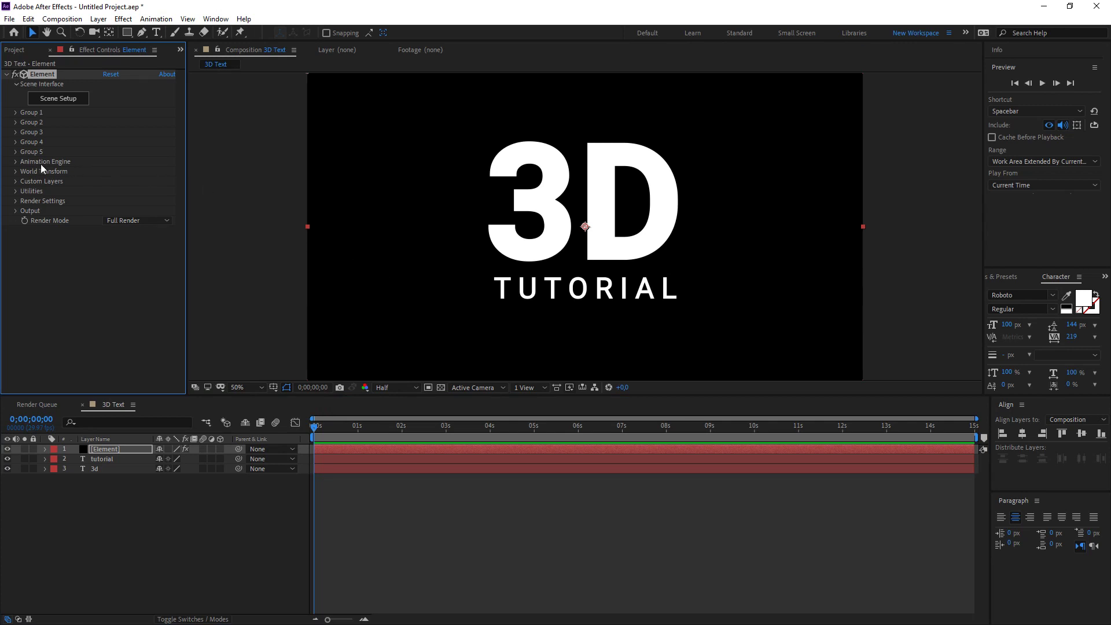
Under Custom Text and Masks, set Path Layer 1 to 3d and Path Layer 2 to tutorial
click(16, 181)
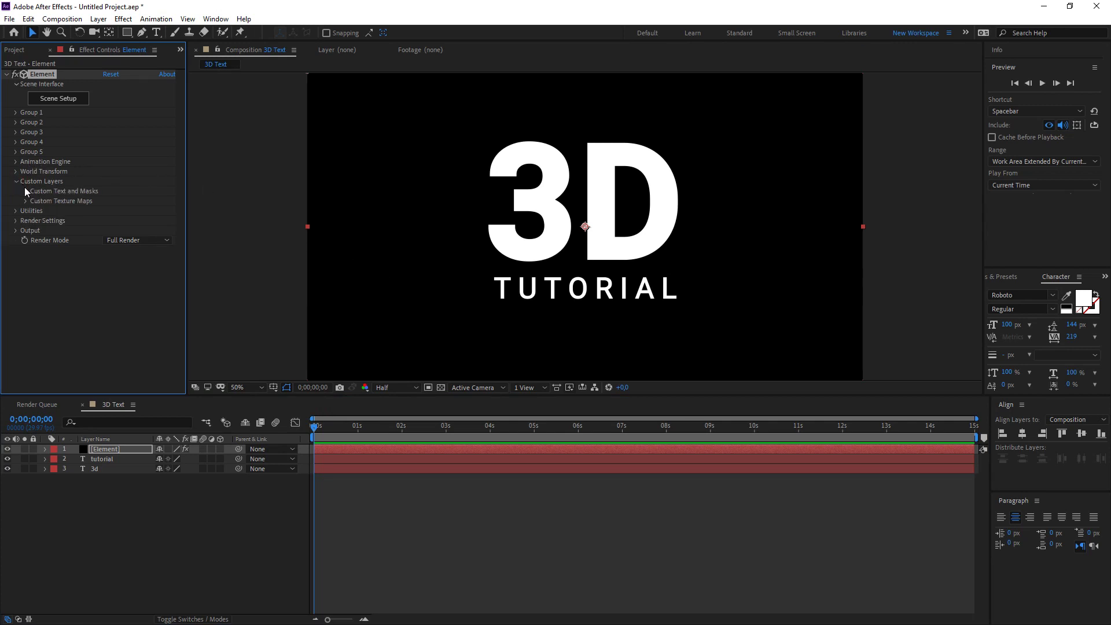
click(25, 191)
click(120, 201)
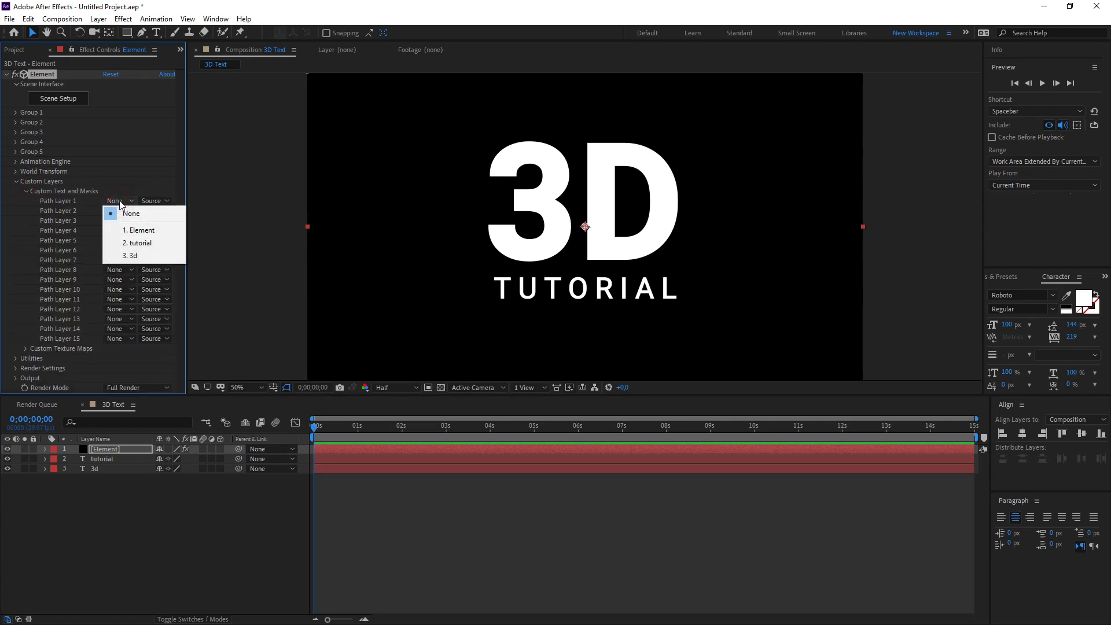
click(130, 255)
click(119, 211)
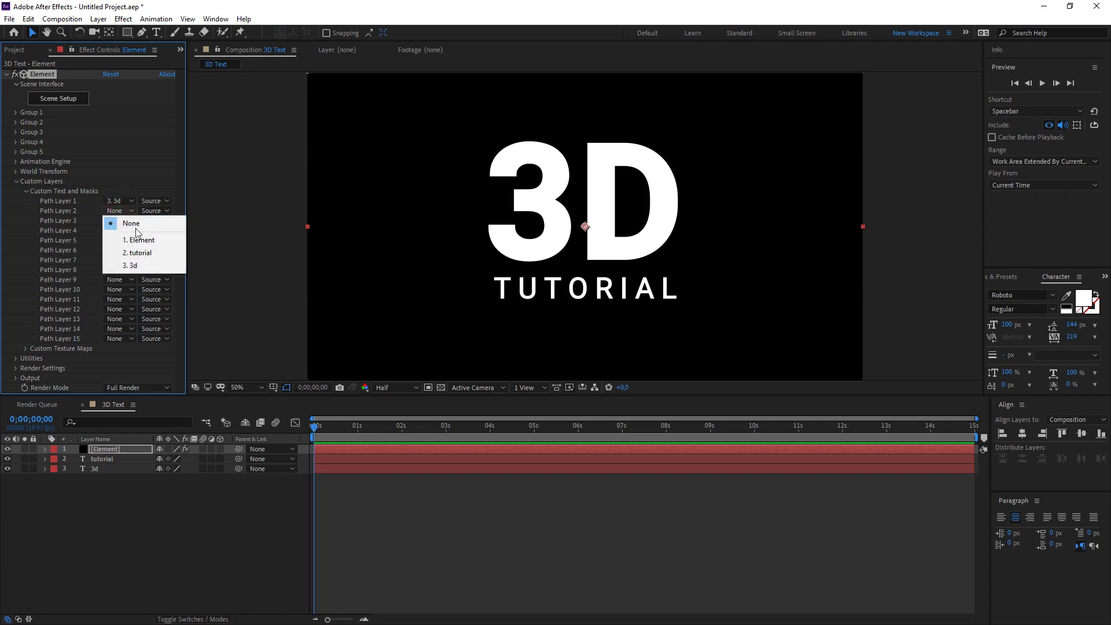
click(139, 253)
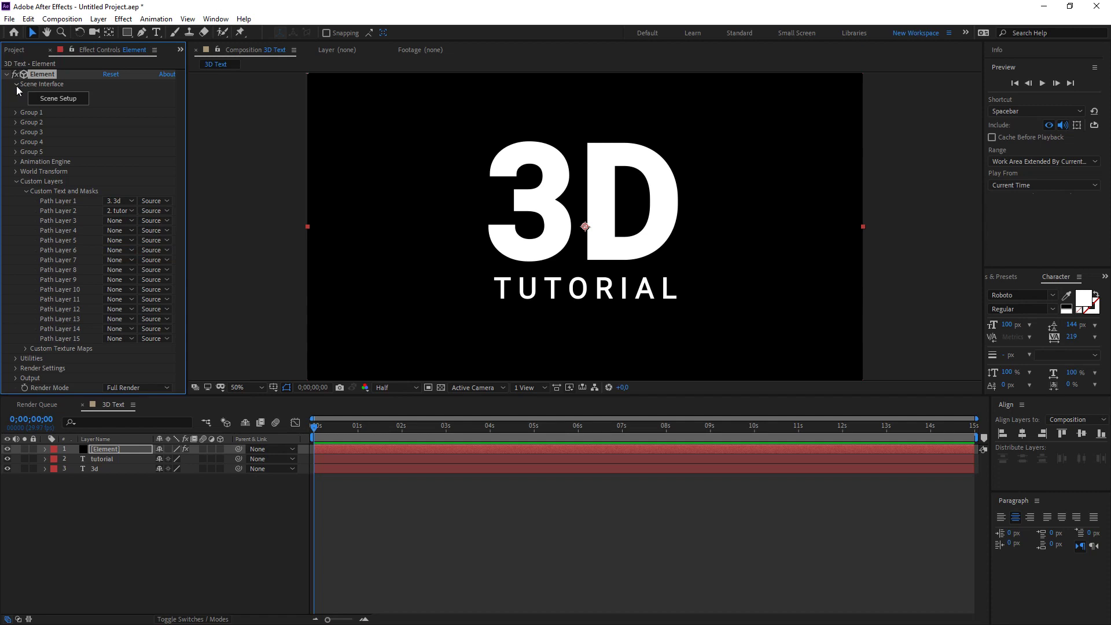
click(41, 99)
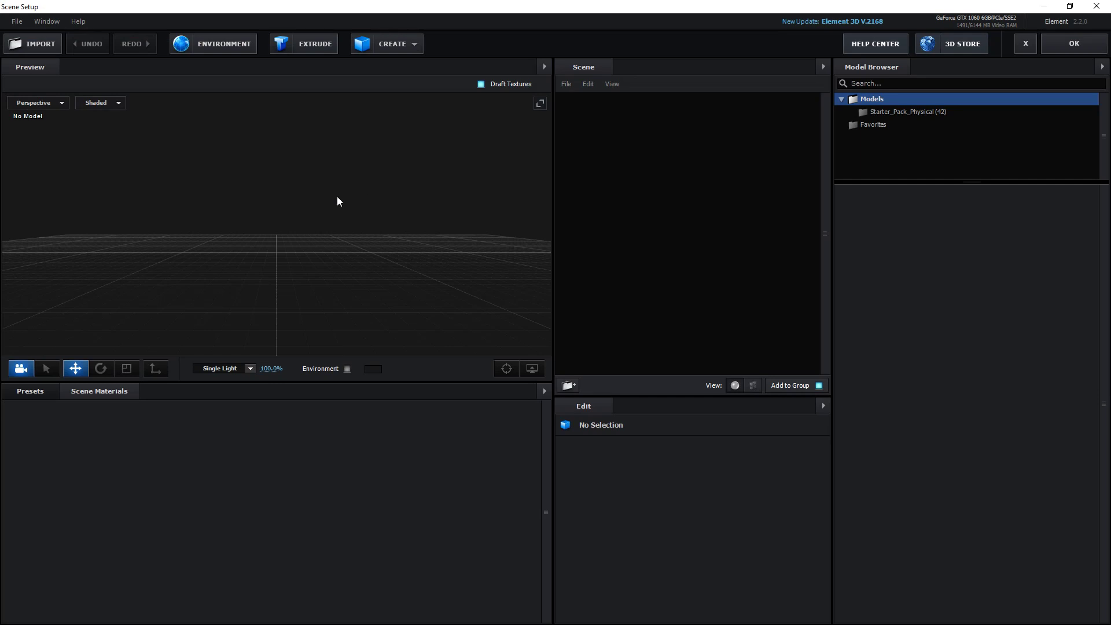
Extrude the custom text, duplicate it, then rename the first model 3D and hide it
click(299, 44)
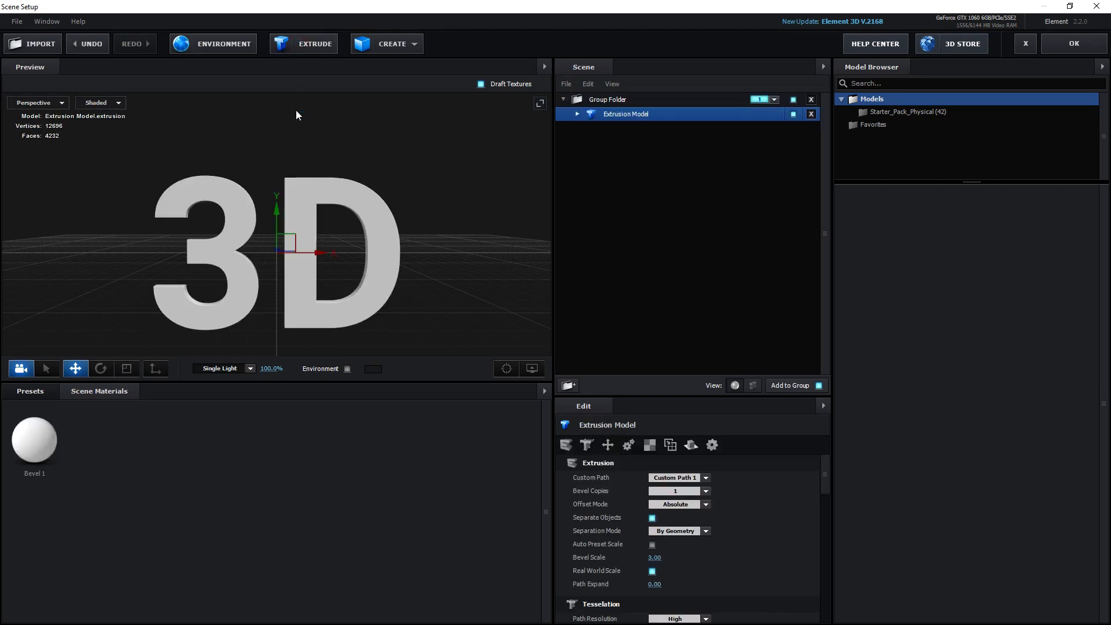
key(ctrl+d)
click(631, 129)
click(632, 115)
double_click(633, 115)
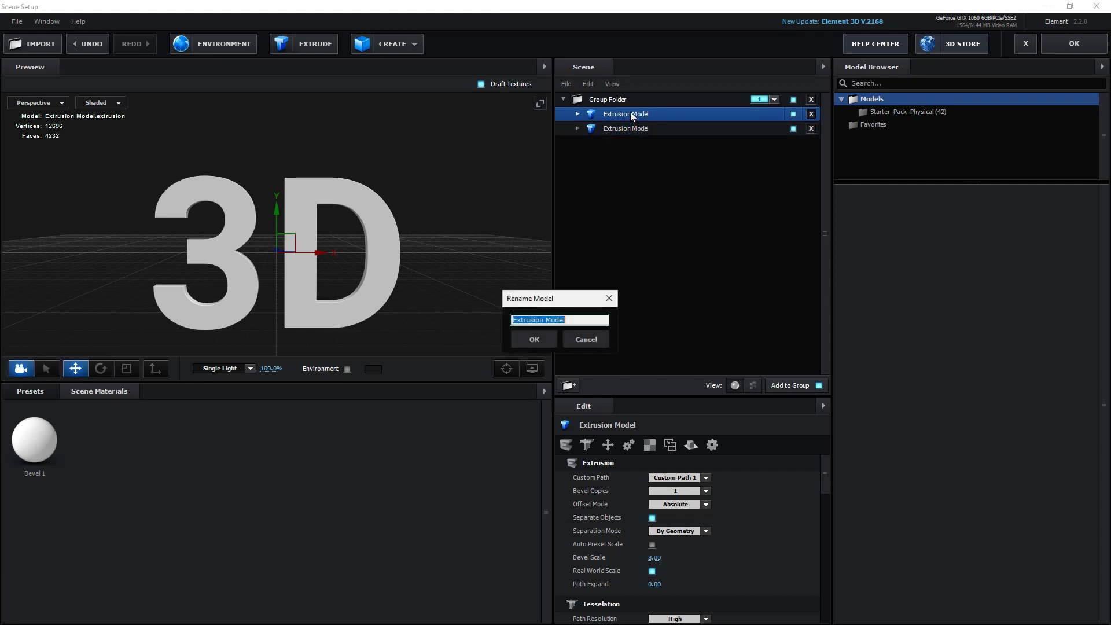
text(3D)
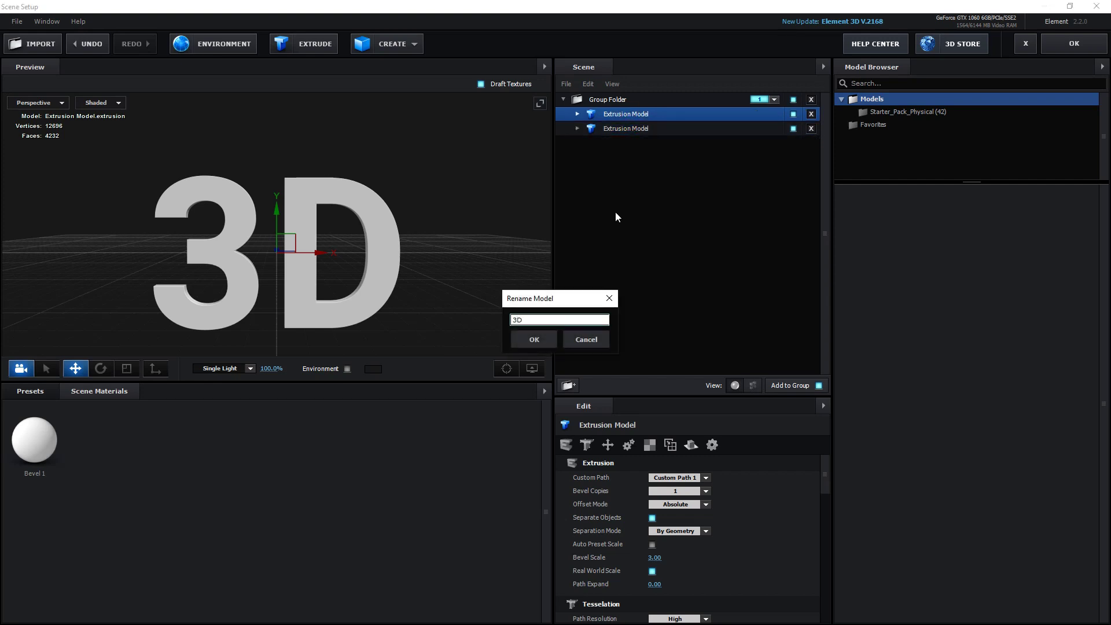
key(Return)
click(662, 129)
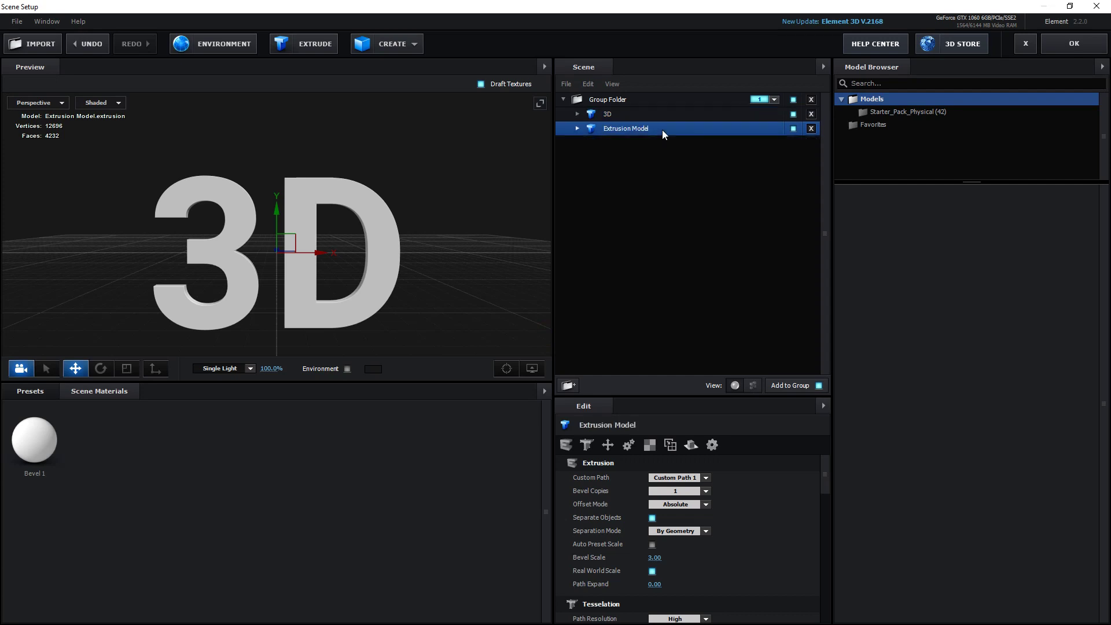
click(794, 114)
Switch the copy to Custom Path 2, rename it Tutorial, and move it lower
click(706, 479)
click(712, 300)
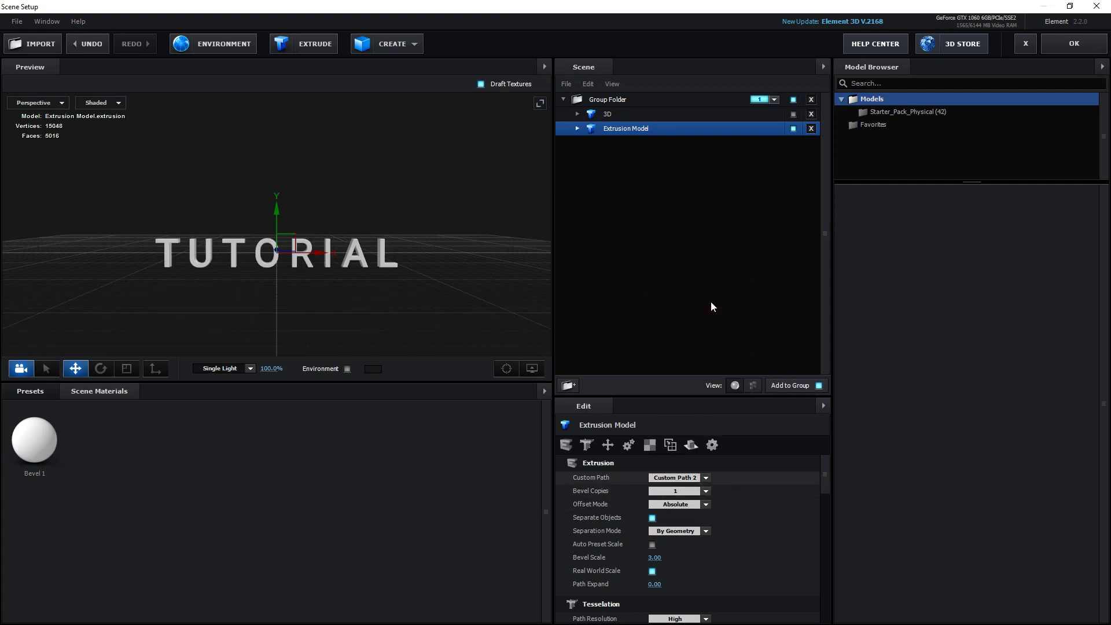
double_click(651, 130)
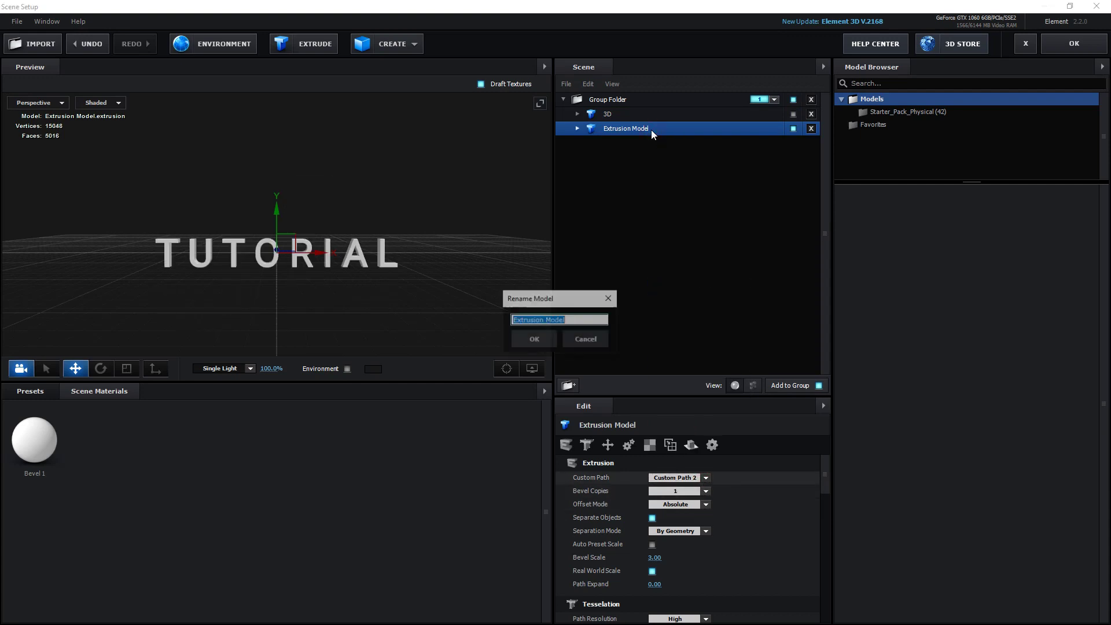
text(Tutorial)
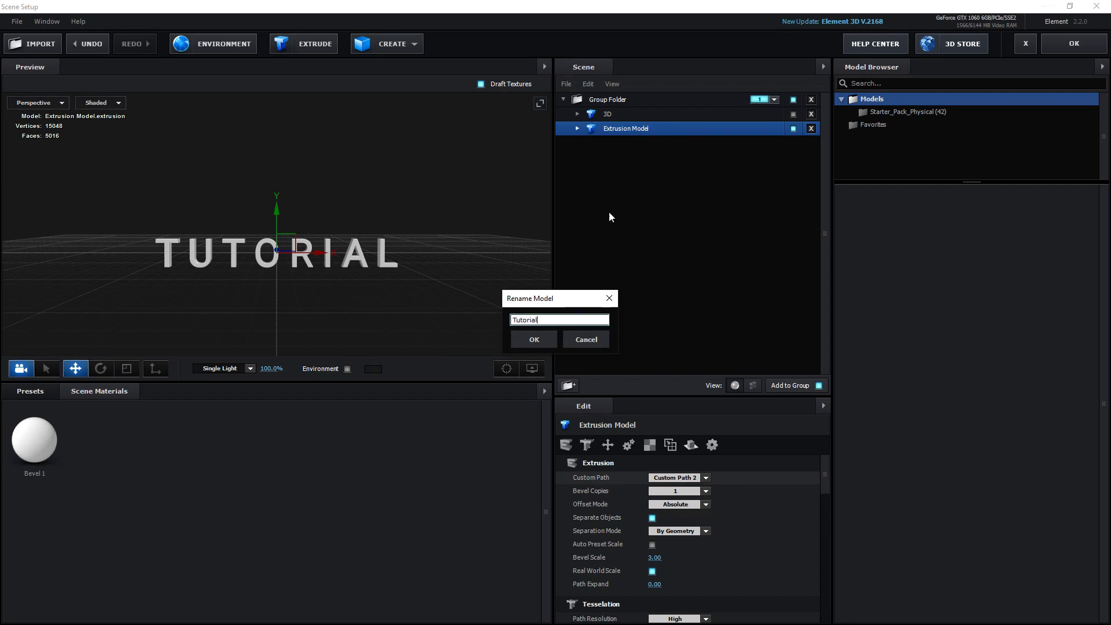
click(534, 343)
drag(275, 222, 276, 257)
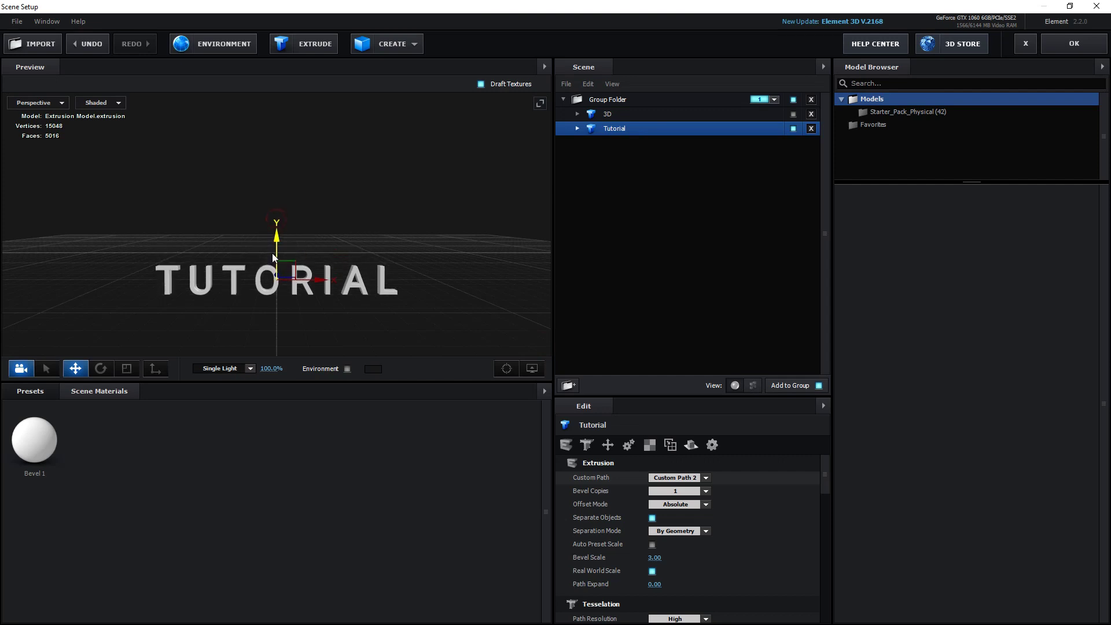
Unhide the 3D model, raise it above TUTORIAL, then nudge both models down
click(797, 113)
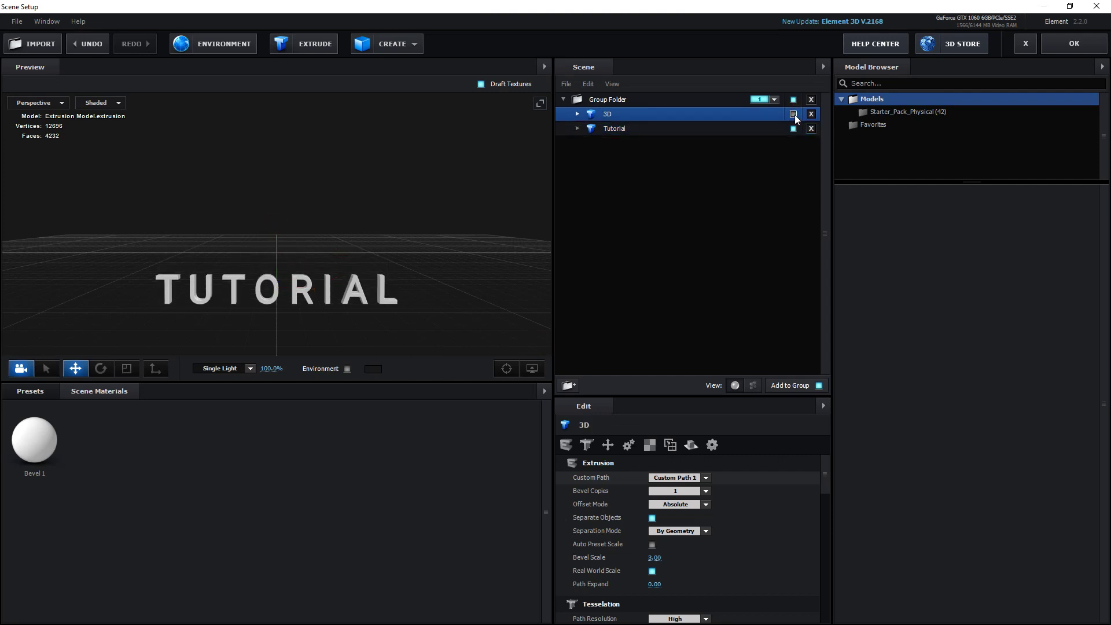
click(793, 114)
drag(274, 230, 293, 165)
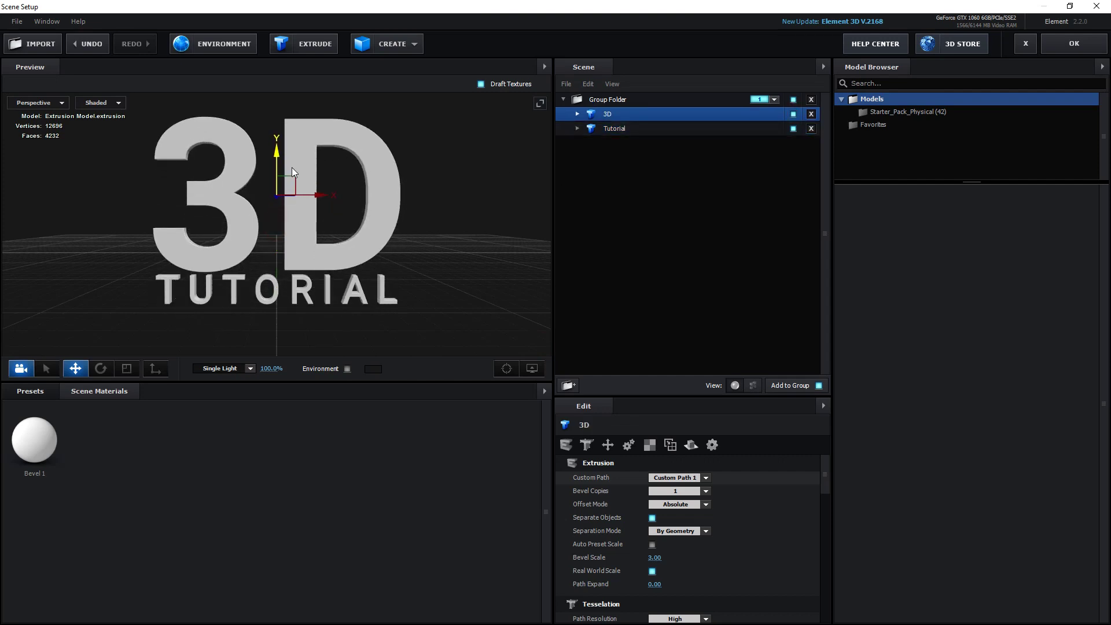
ctrl+click(623, 128)
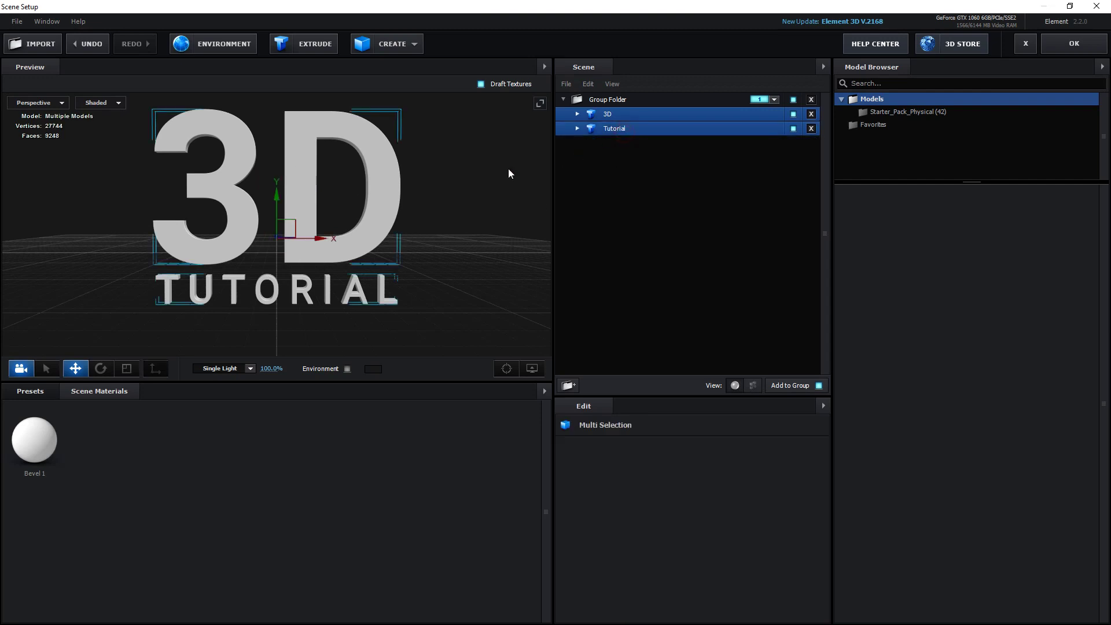
drag(277, 197, 280, 208)
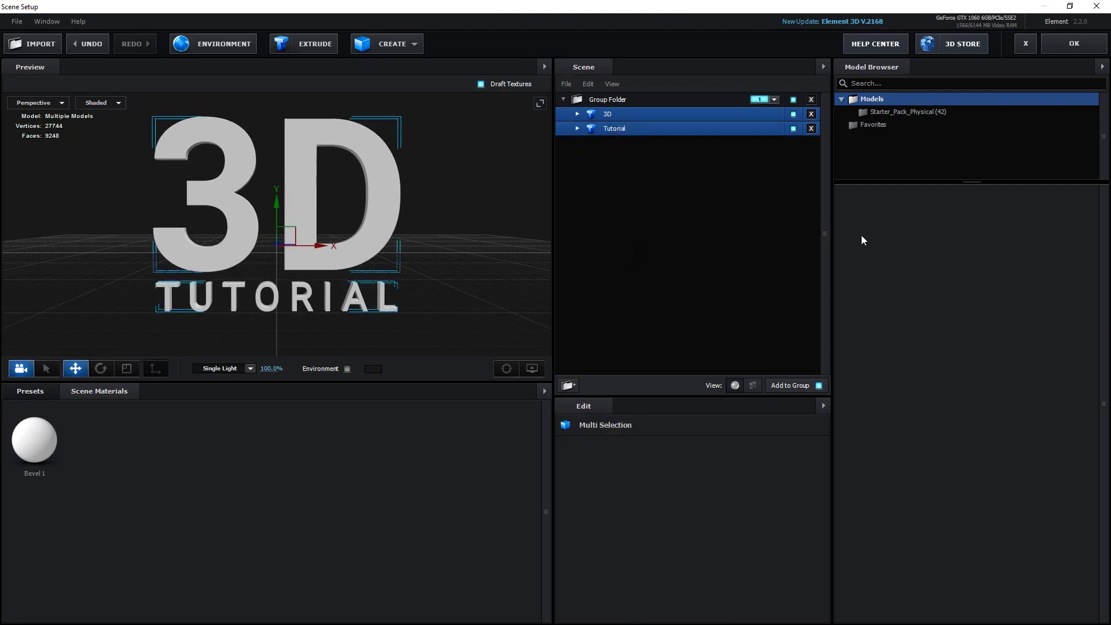
Set the 3D model's Bevel Scale to 7.00
click(609, 120)
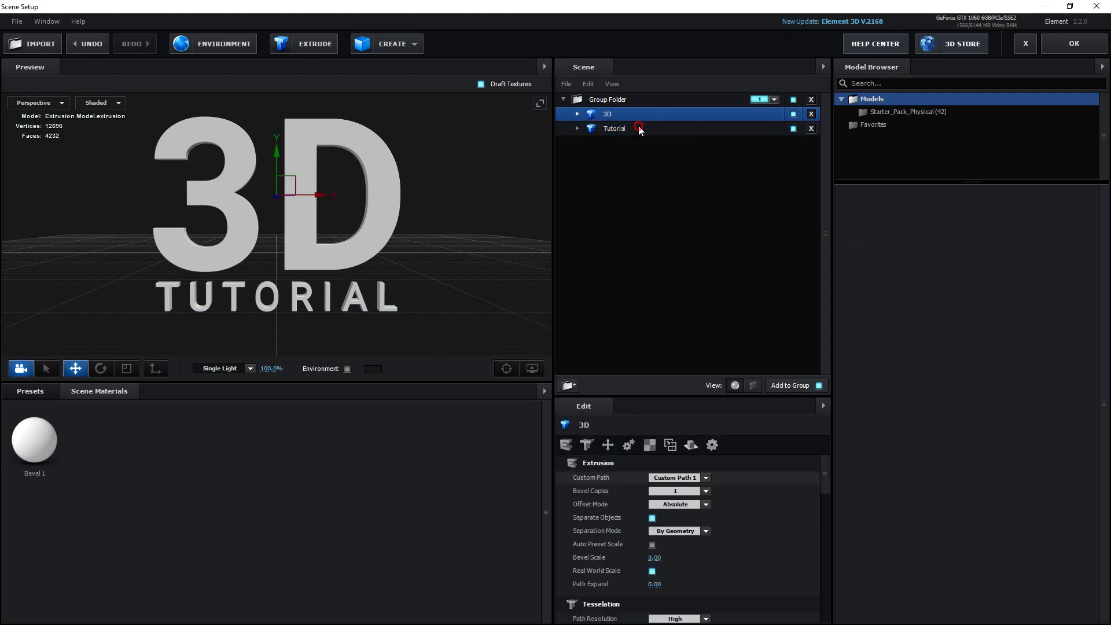
drag(369, 206, 386, 215)
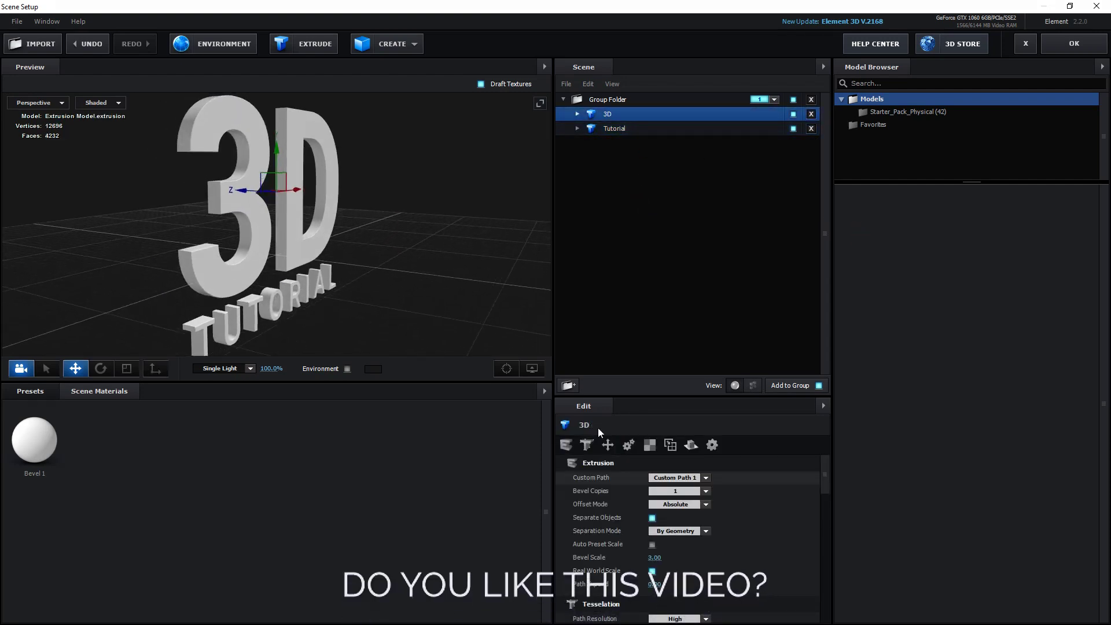
drag(654, 559, 979, 530)
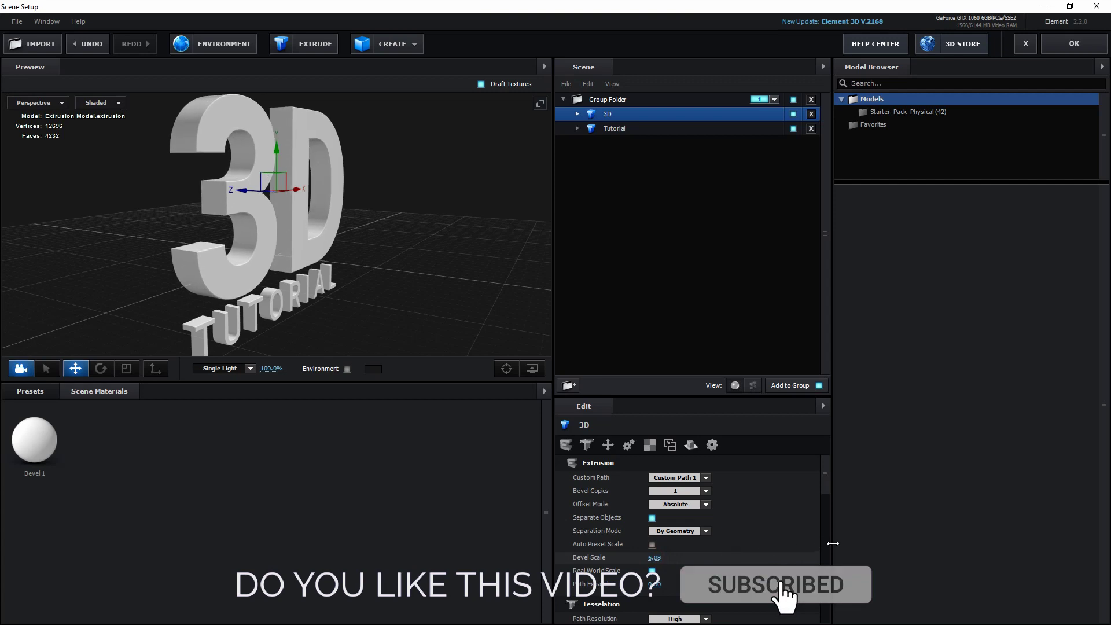
click(659, 557)
text(7)
key(Return)
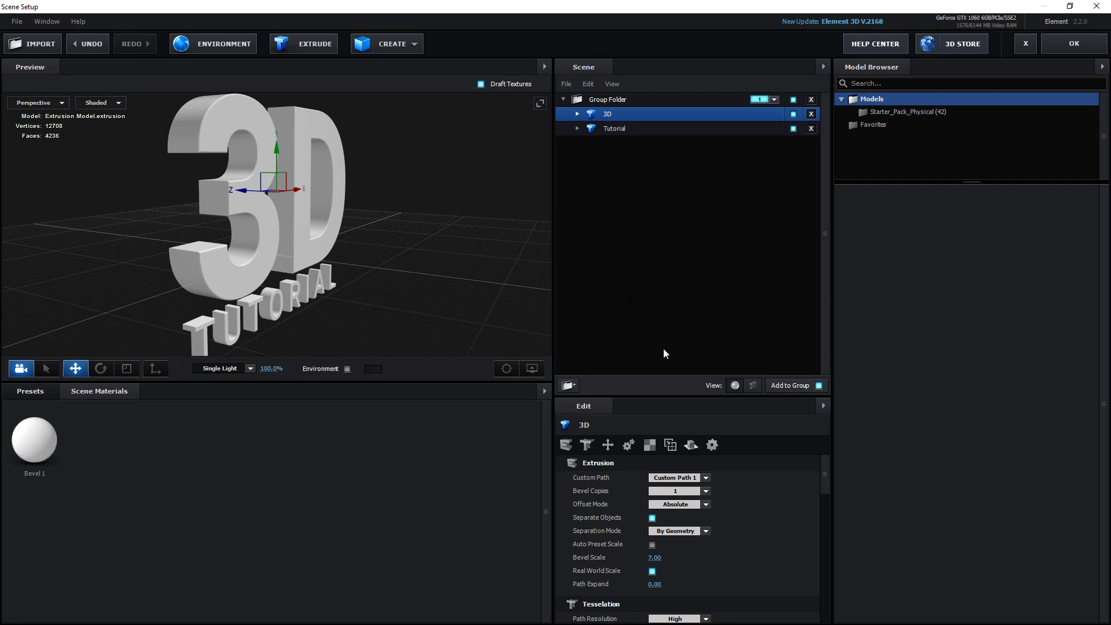
scroll(703, 541, down, 1)
scroll(704, 541, down, 1)
scroll(705, 533, down, 1)
scroll(706, 523, up, 1)
scroll(706, 523, up, 1)
scroll(706, 523, up, 1)
Duplicate the 3D model and begin renaming the copy
key(ctrl+d)
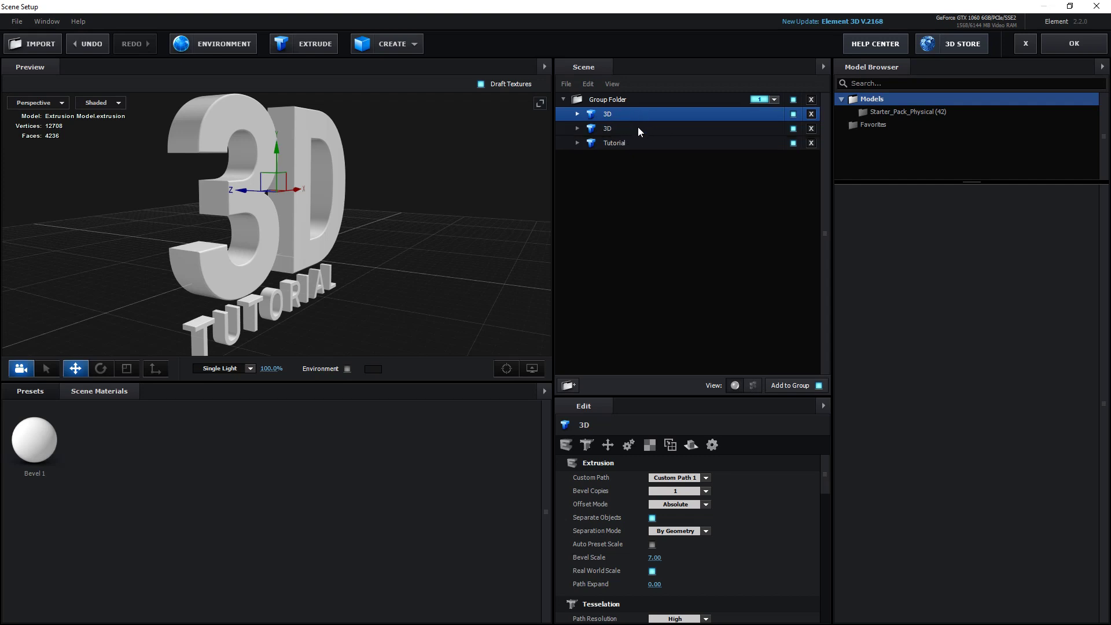
click(637, 129)
double_click(636, 128)
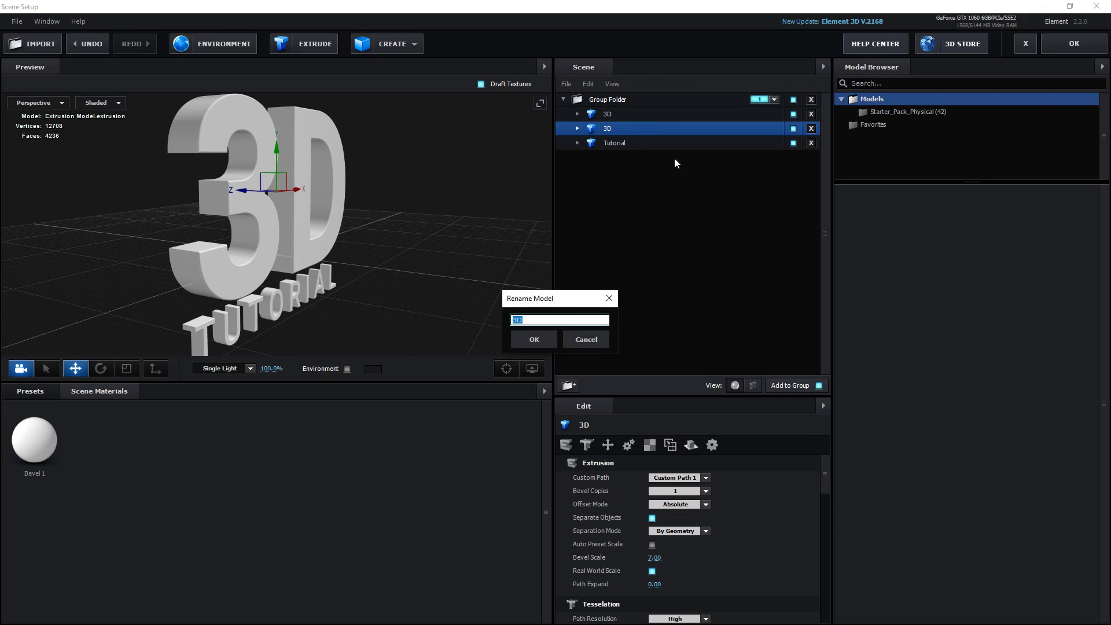
Name the copy '3D Stroke' and open the Pro_Shaders_2 folder in the material presets
click(566, 318)
text(Stroke)
click(531, 340)
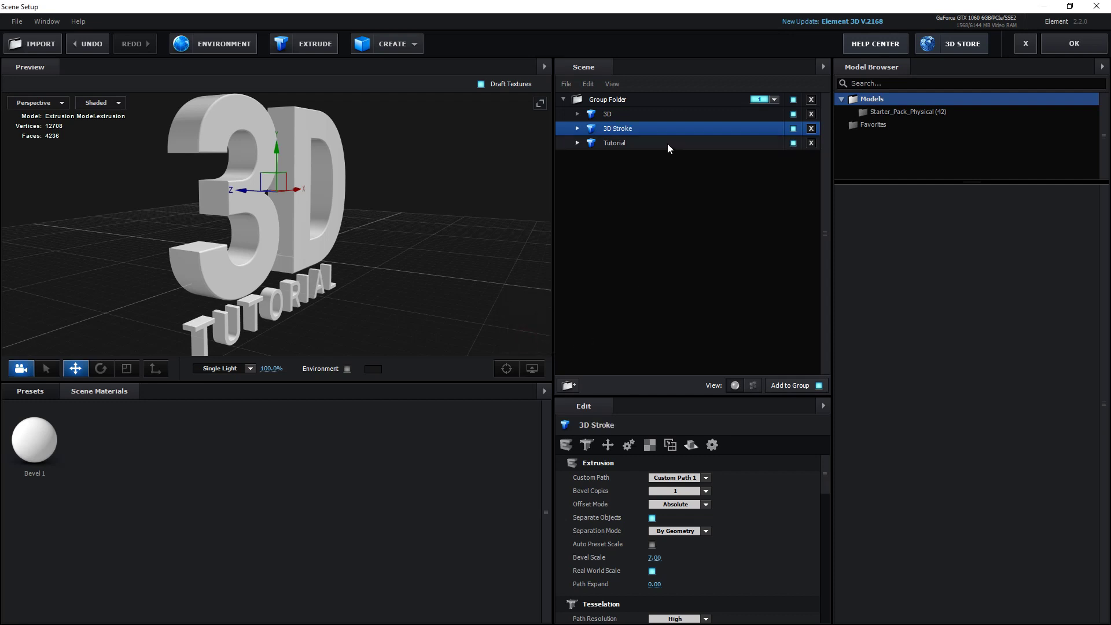
click(41, 391)
click(24, 458)
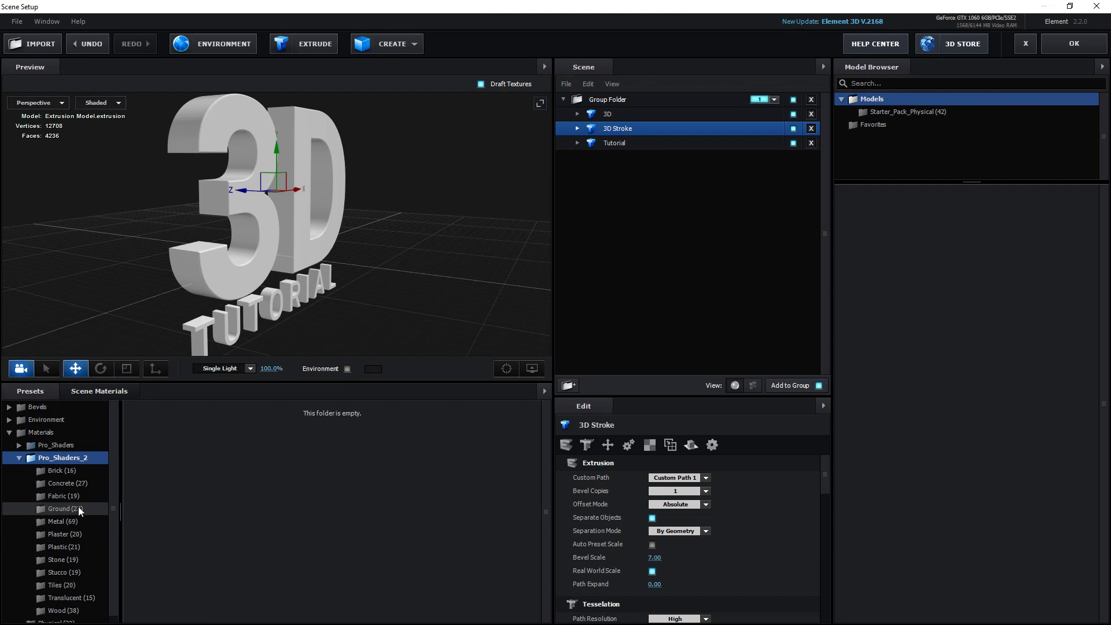
Drag clean_metal_golden from the Metal presets onto 3D Stroke, keeping Bevel Scale at 7.00
click(67, 522)
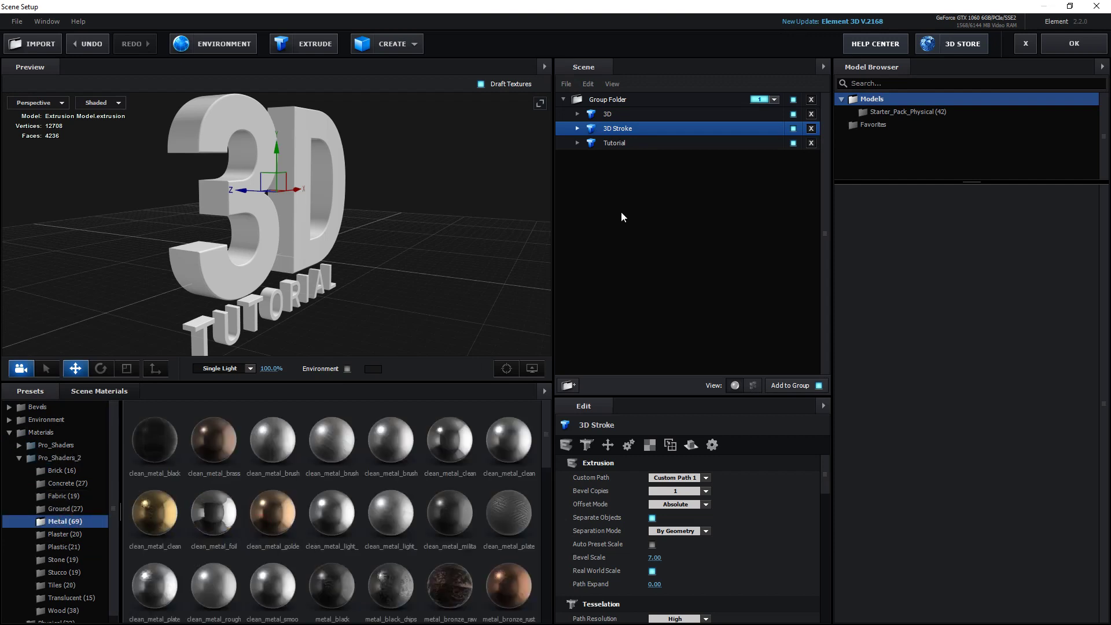
drag(622, 217, 631, 132)
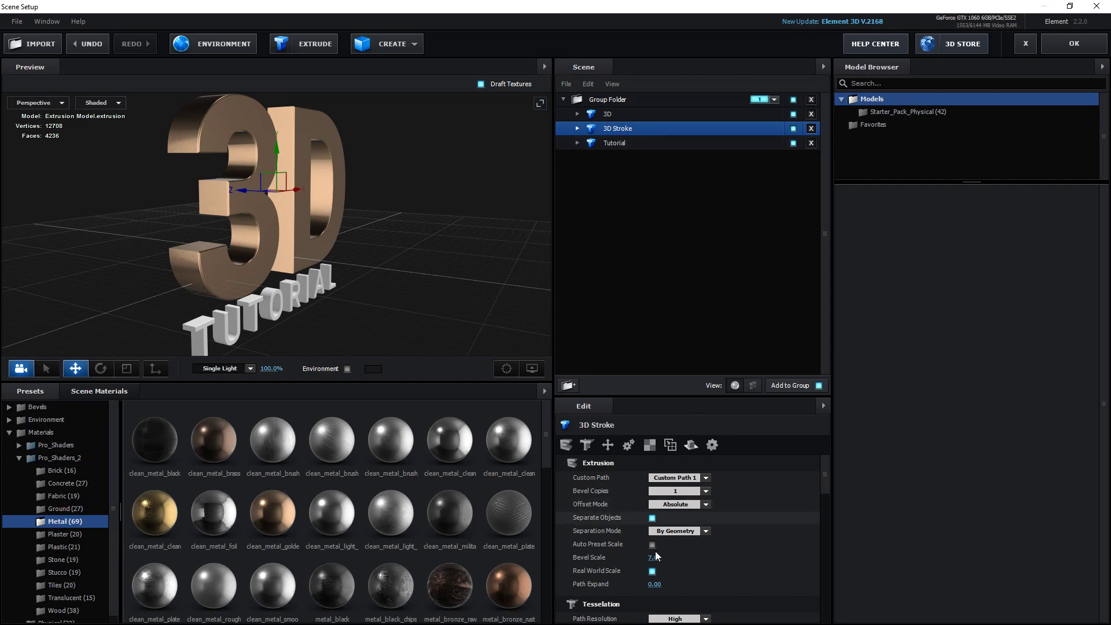
drag(655, 557, 639, 560)
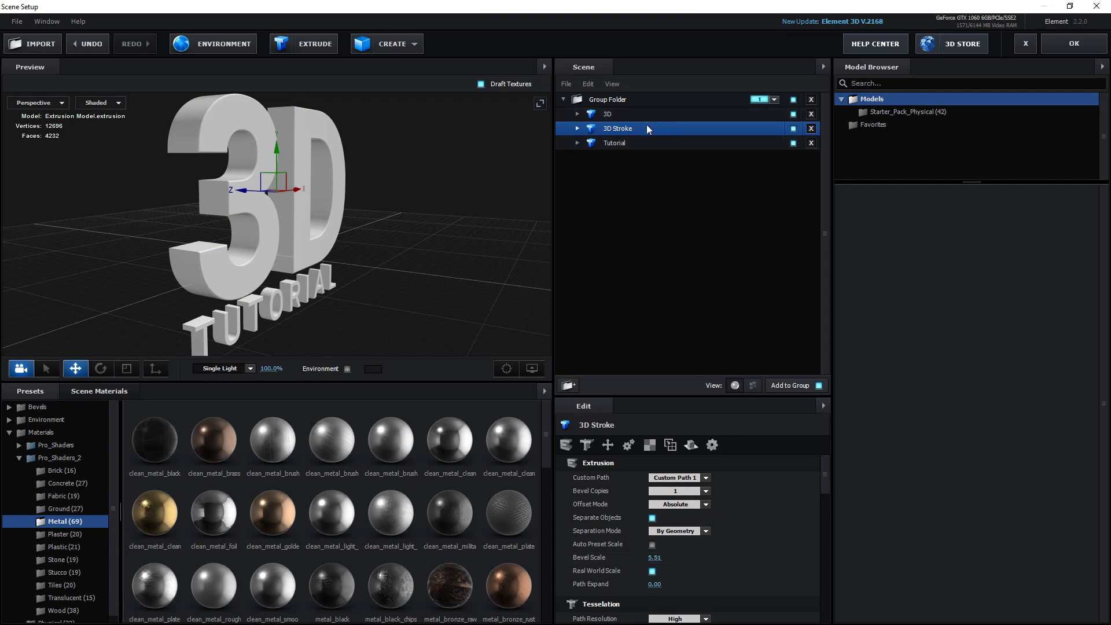
mouse_move(638, 130)
mouse_down()
mouse_move(638, 106)
mouse_move(632, 137)
mouse_up()
click(654, 557)
text(700)
key(Return)
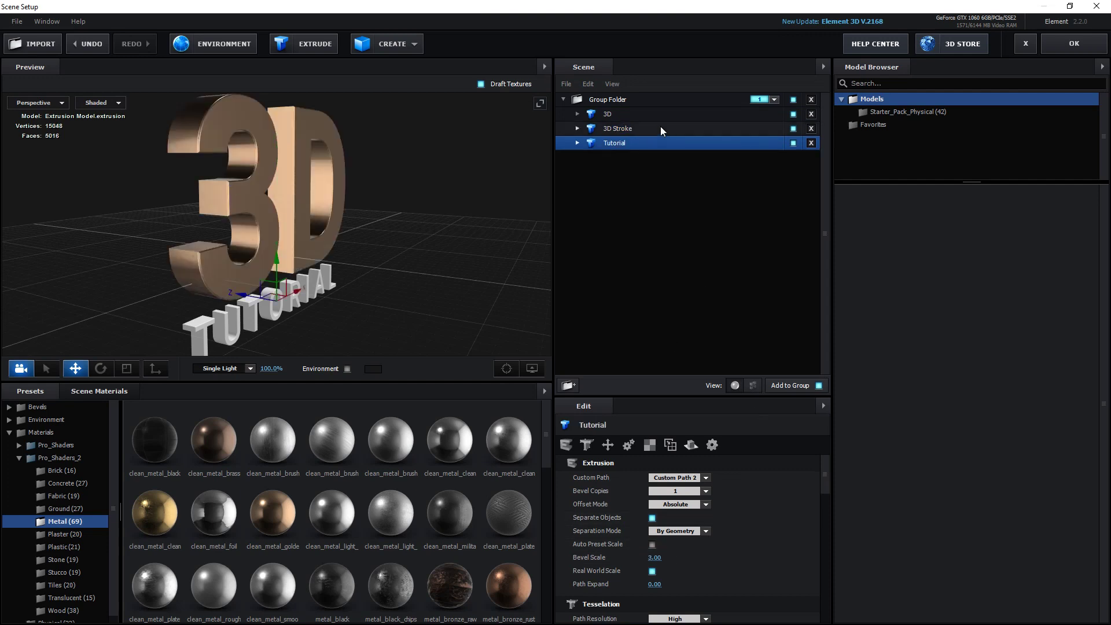
Expand 3D Stroke and open its golden material's bevel settings
click(640, 127)
click(577, 129)
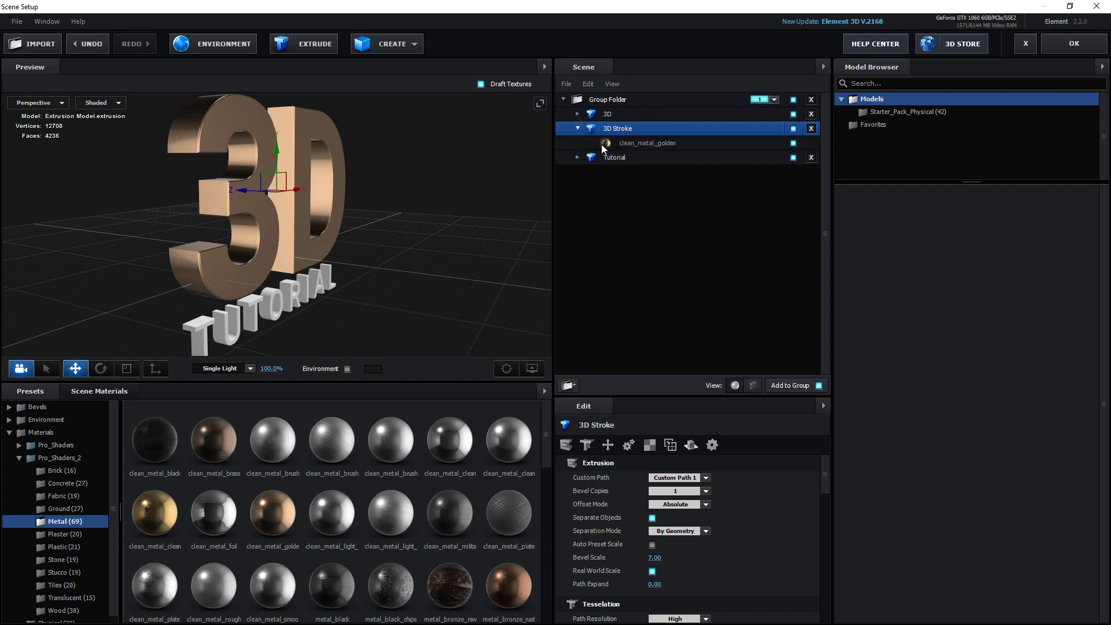
click(635, 145)
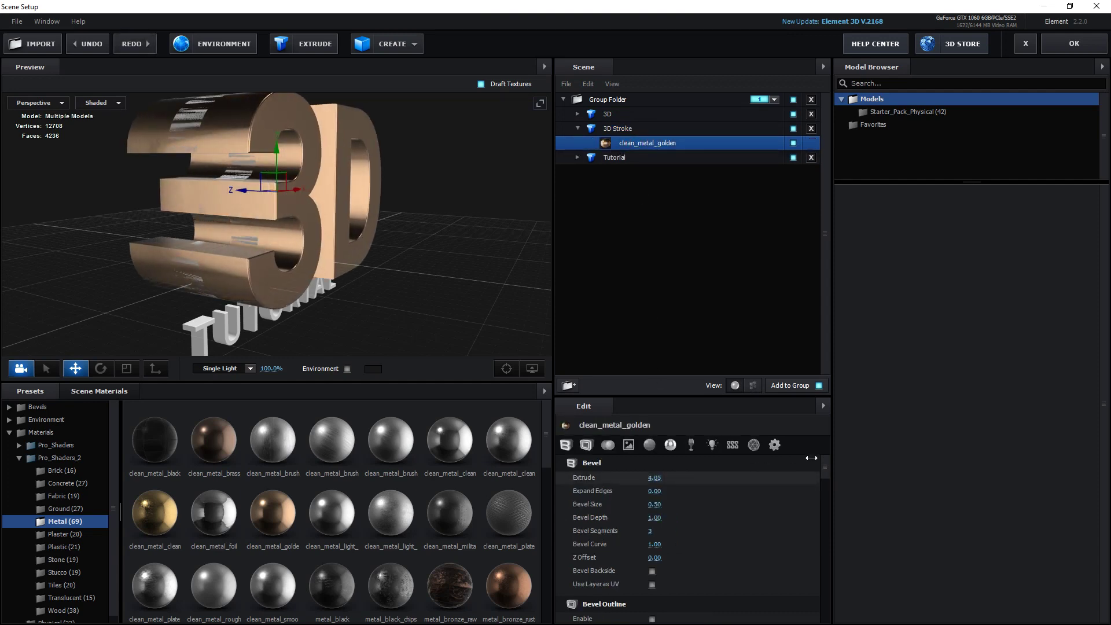
Set the clean_metal_golden bevel Extrude to 0.30 and Expand Edges to 0.30
drag(670, 486, 627, 494)
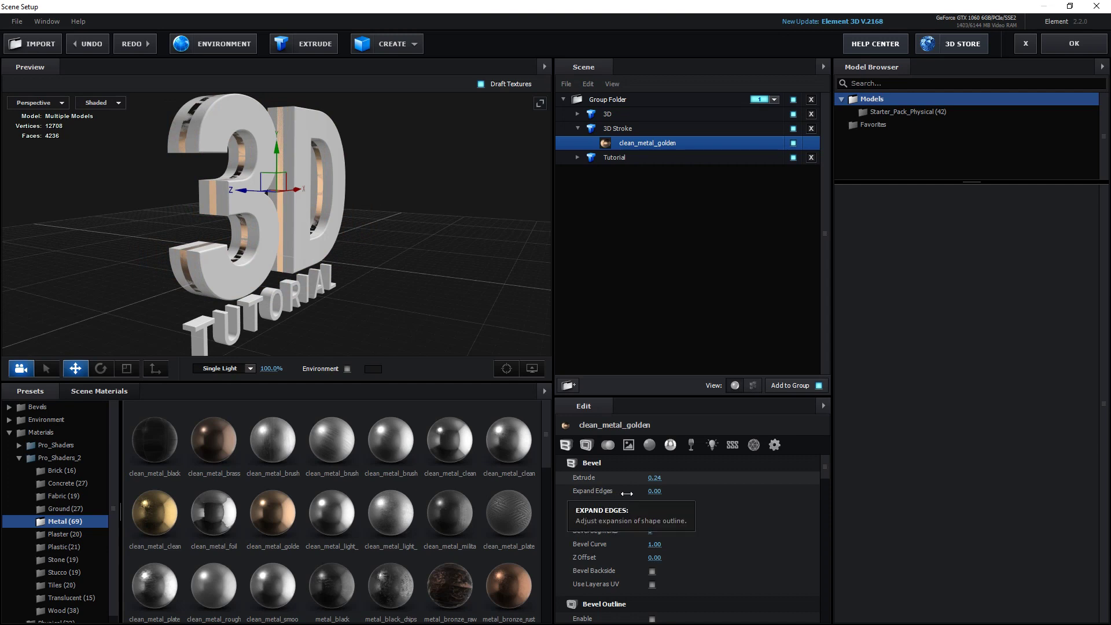
key(ctrl+z)
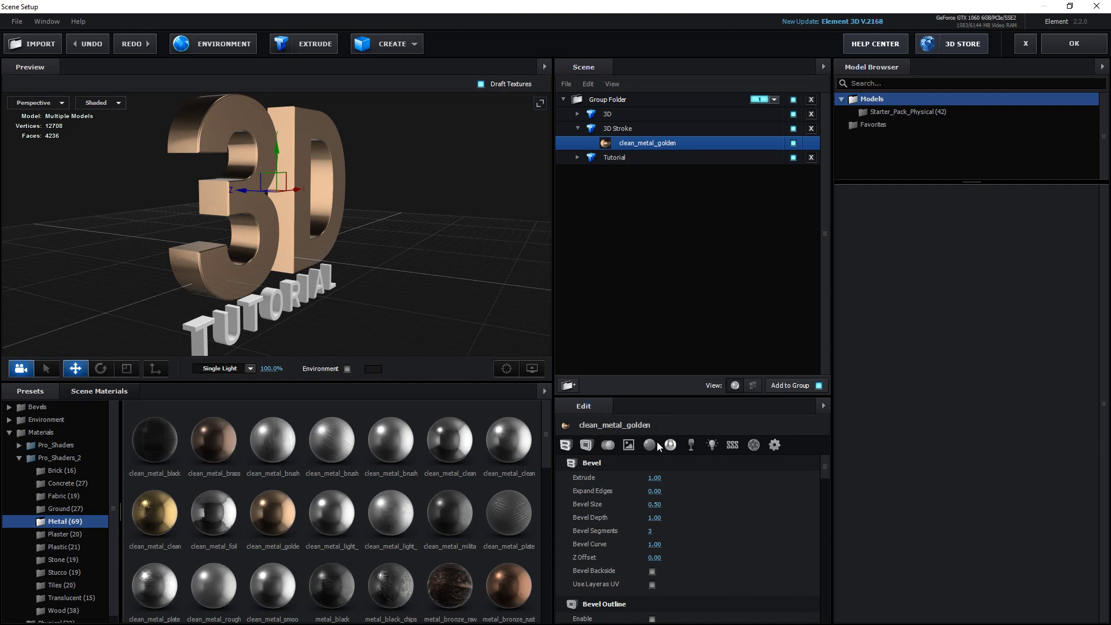
click(654, 478)
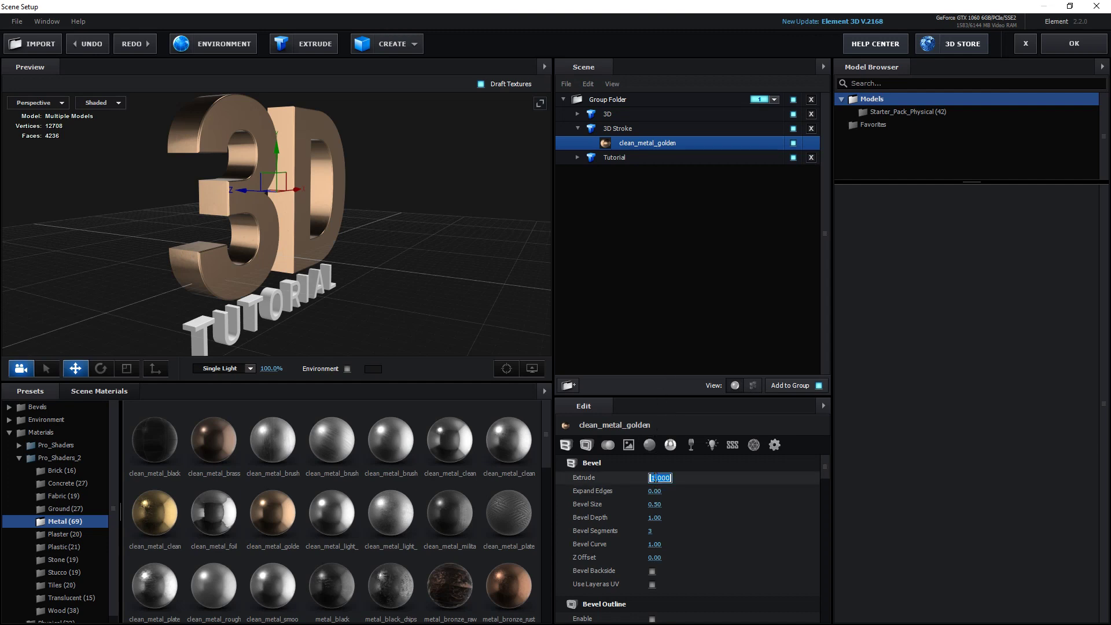
text(0.3)
key(Return)
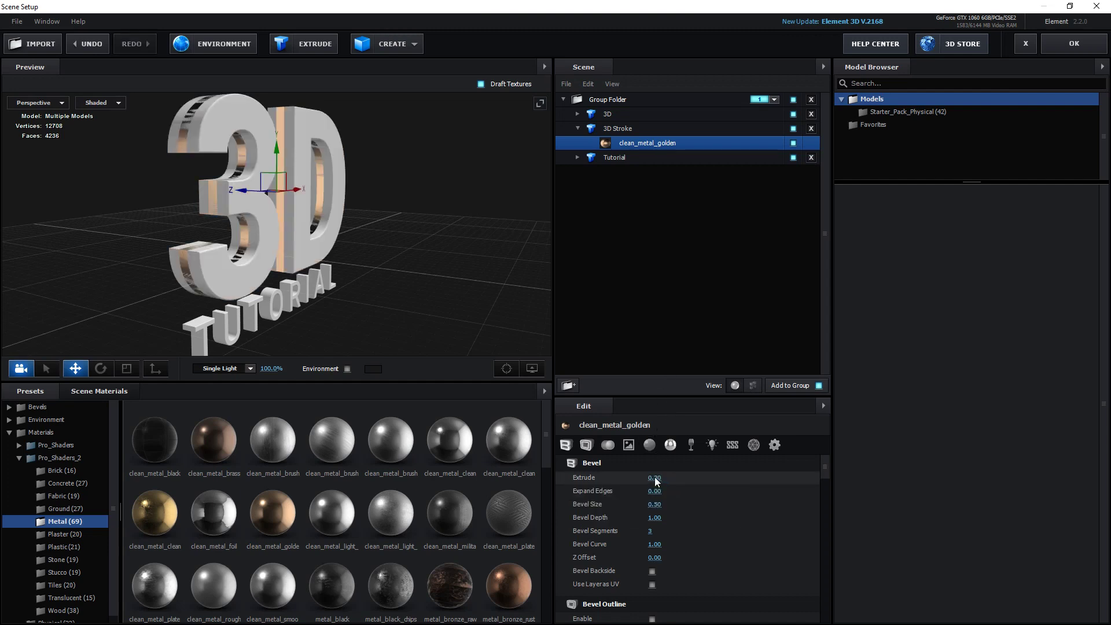
click(655, 490)
text(0.3)
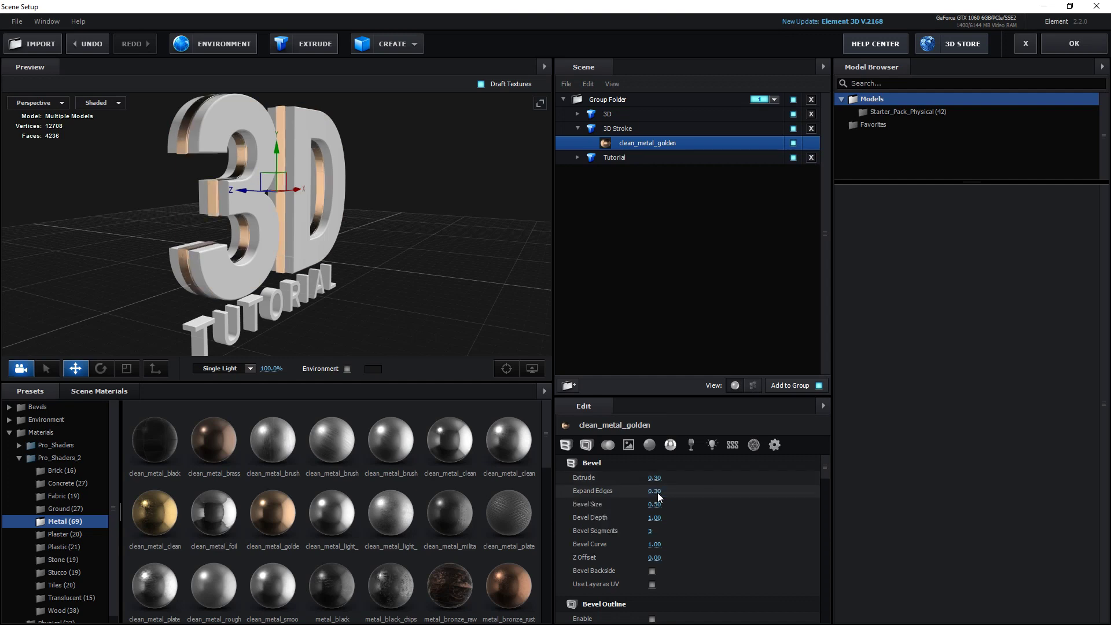
key(Return)
mouse_move(353, 266)
mouse_down()
mouse_move(422, 262)
mouse_move(326, 261)
mouse_move(342, 260)
mouse_up()
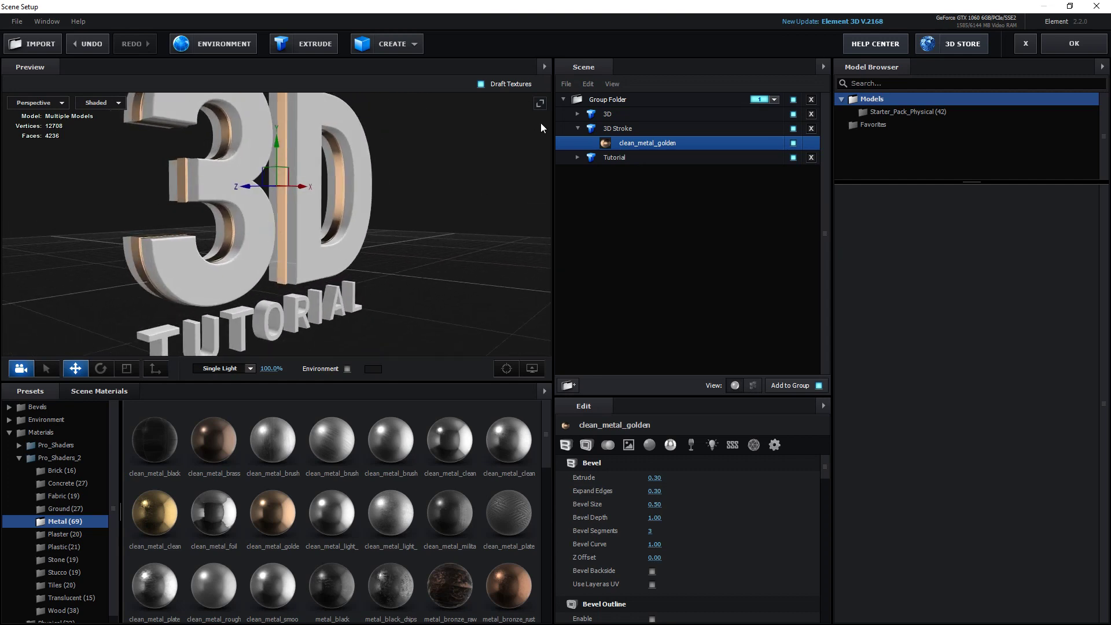
click(577, 129)
click(595, 132)
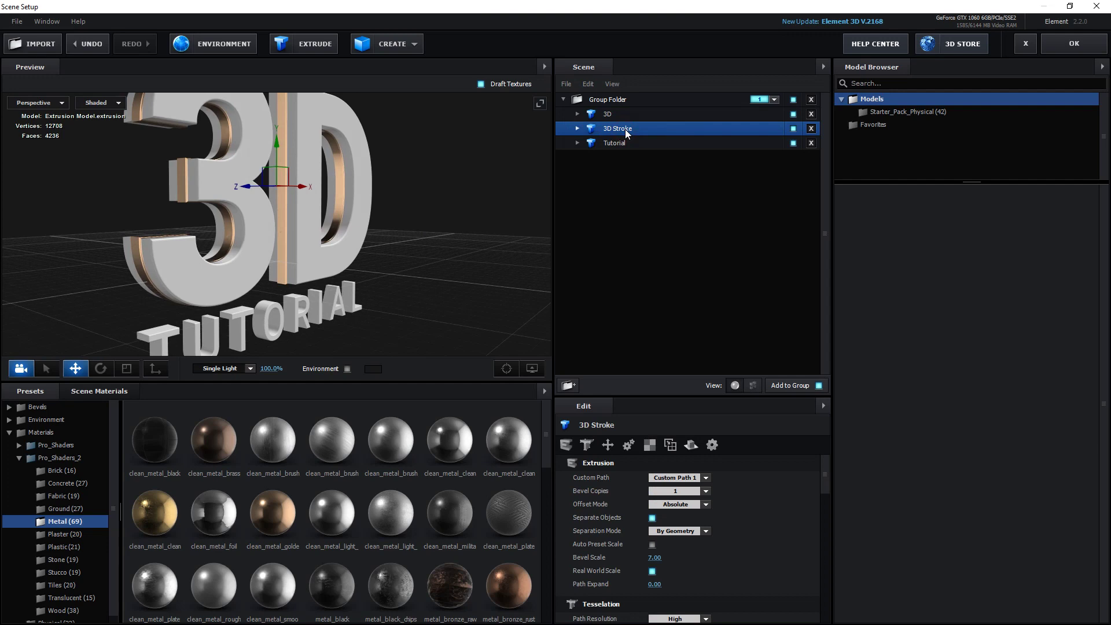
Duplicate 3D Stroke and slide the copies along the Z axis to outline both letter faces
key(ctrl+d)
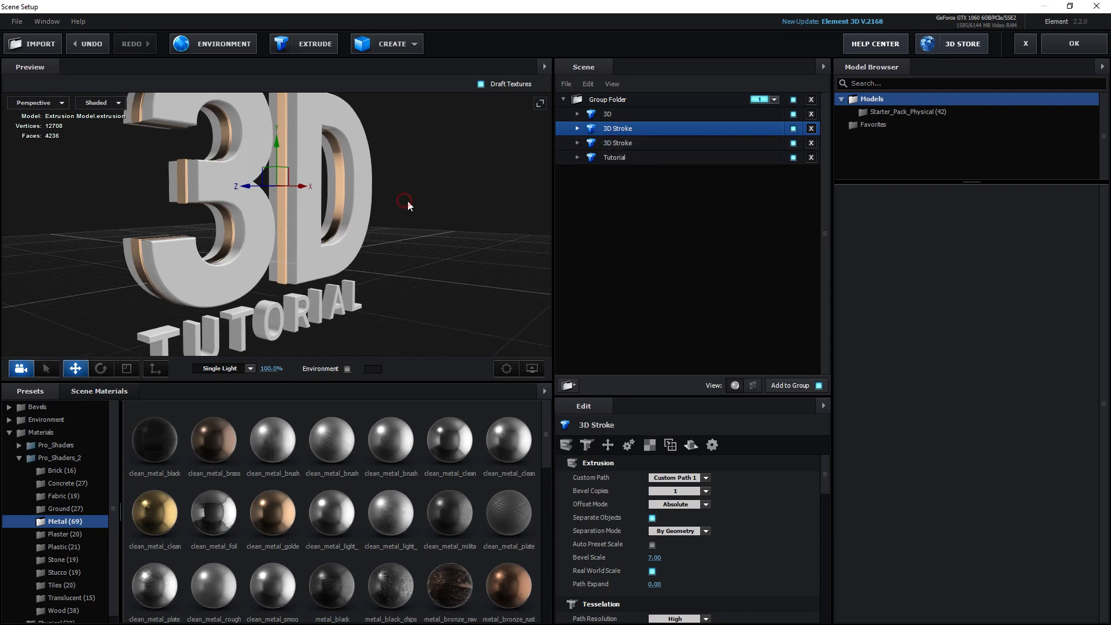
drag(408, 204, 345, 218)
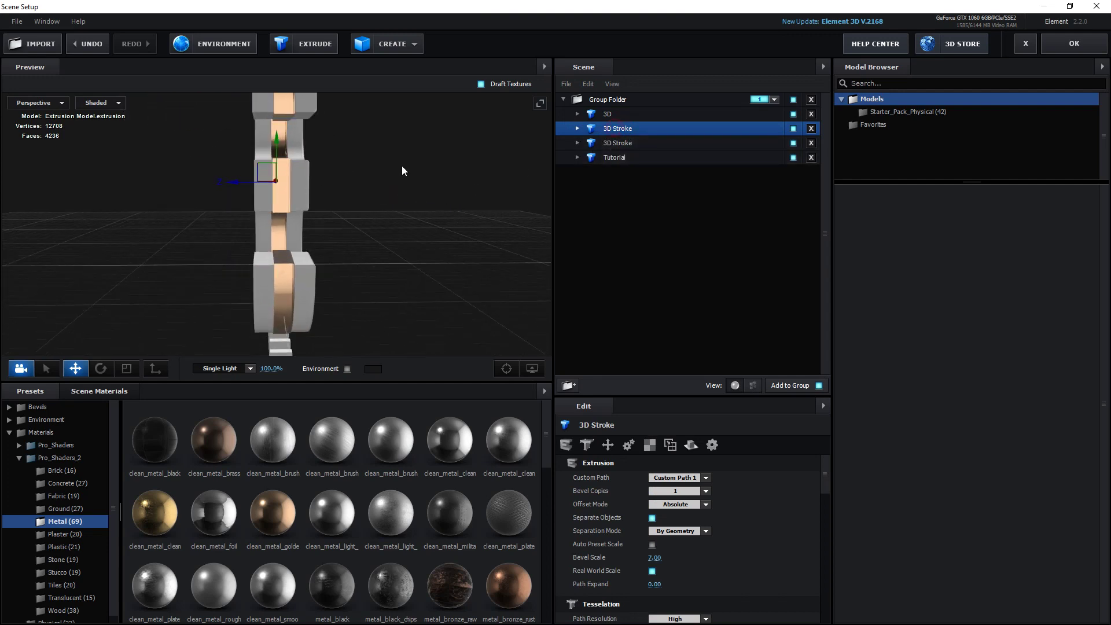
drag(246, 184, 238, 186)
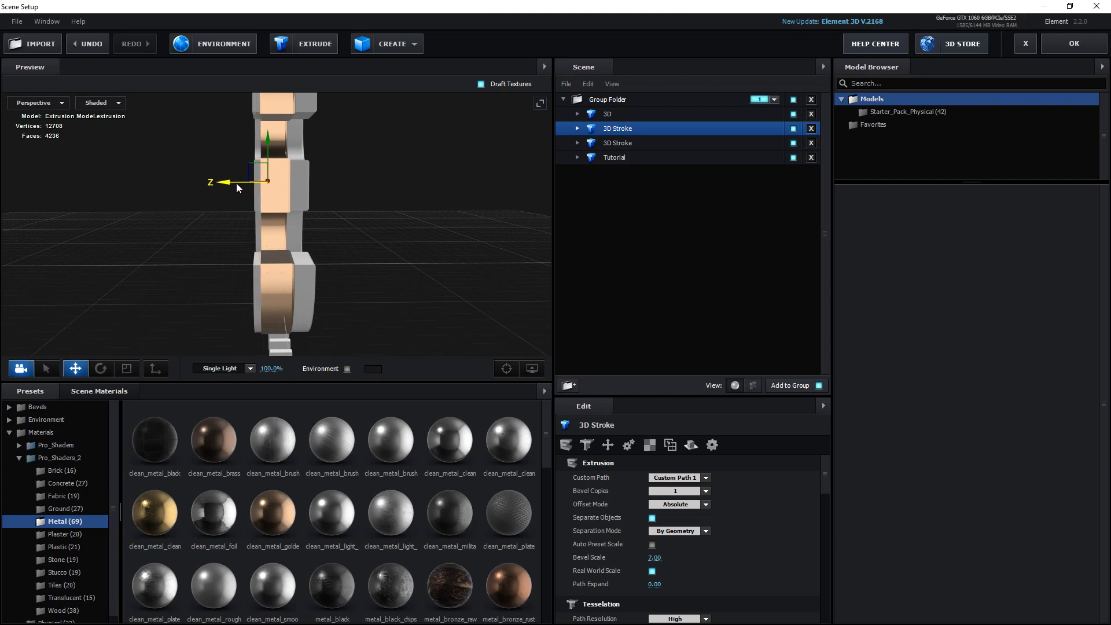
click(648, 145)
drag(242, 180, 246, 185)
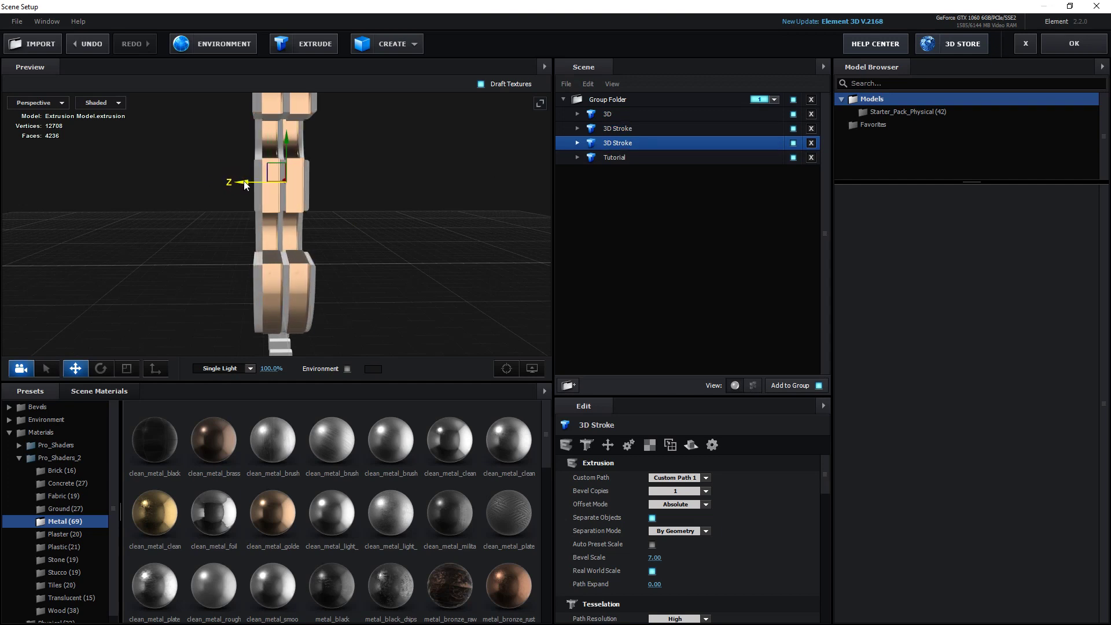
drag(403, 207, 342, 236)
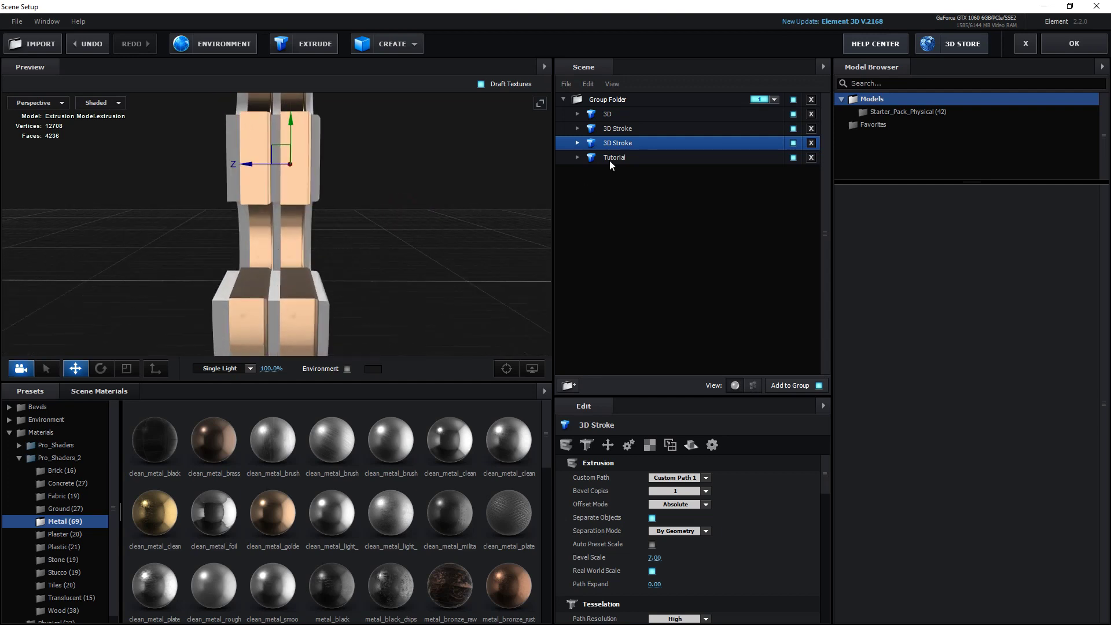
click(615, 129)
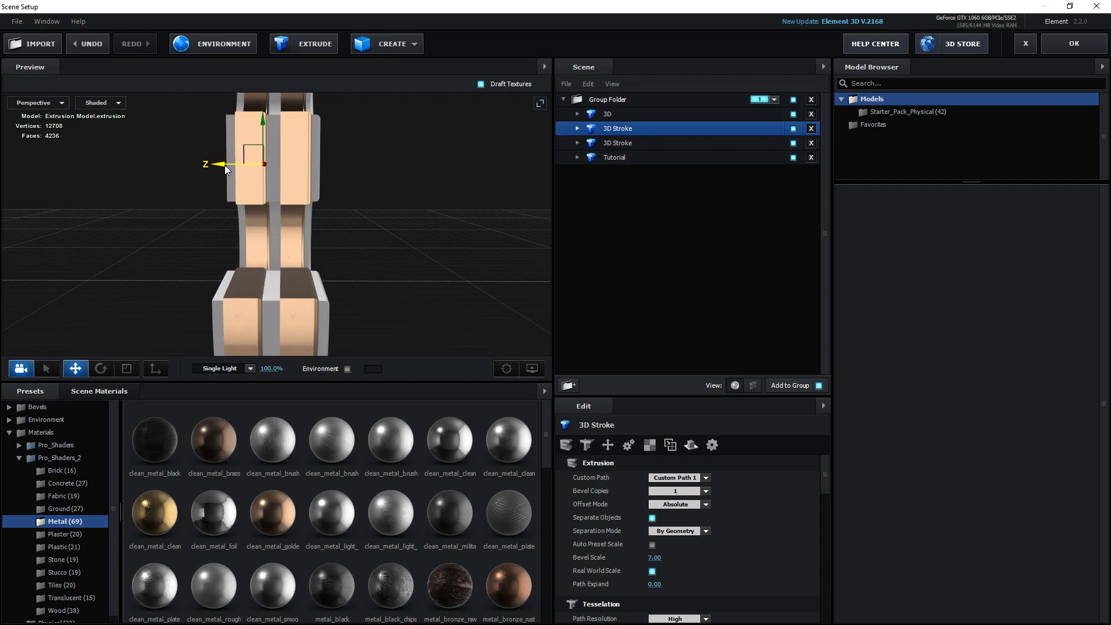
mouse_move(399, 200)
mouse_down()
mouse_move(405, 221)
mouse_move(257, 212)
mouse_move(338, 317)
mouse_move(401, 267)
mouse_move(431, 293)
mouse_move(403, 283)
mouse_up()
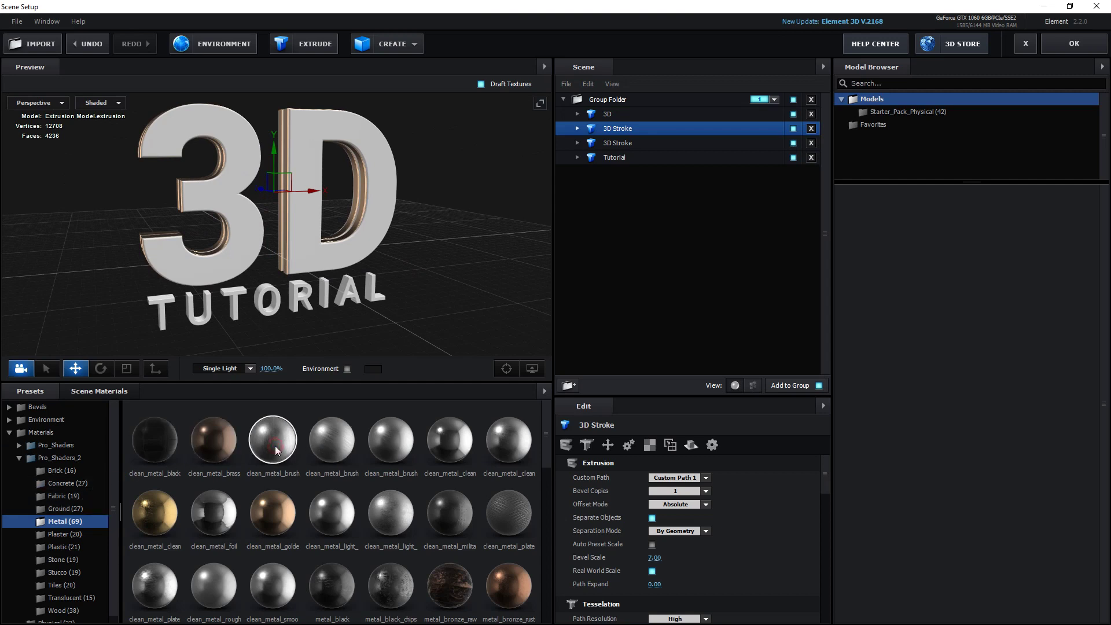
Apply clean_metal_brushed_clean_01 from the Metal presets to the 3D model
drag(277, 439, 358, 238)
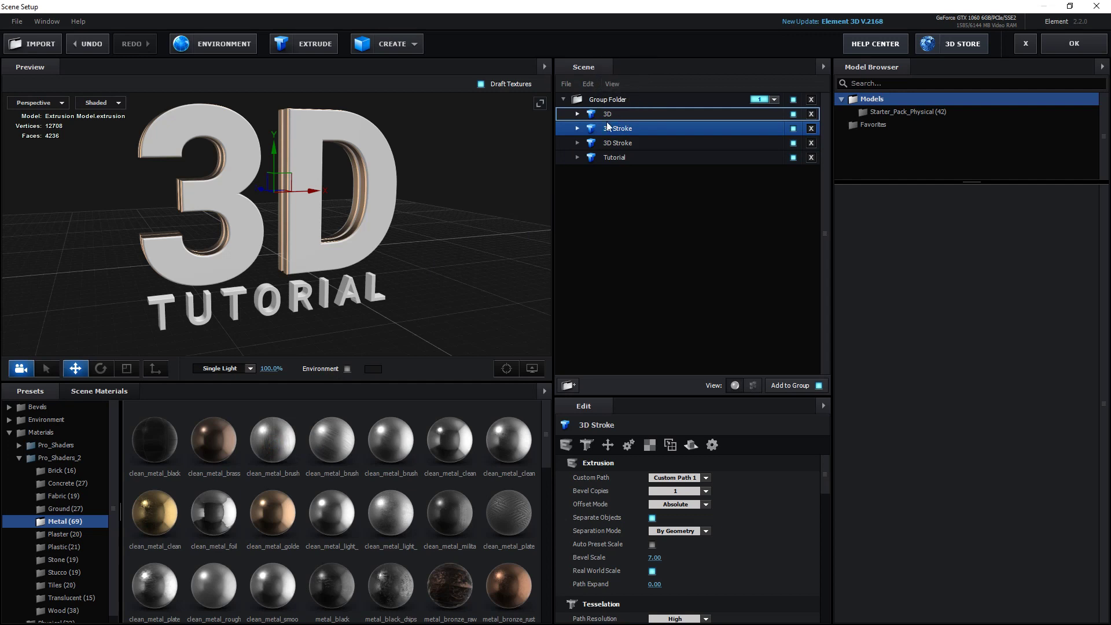
scroll(337, 244, up, 2)
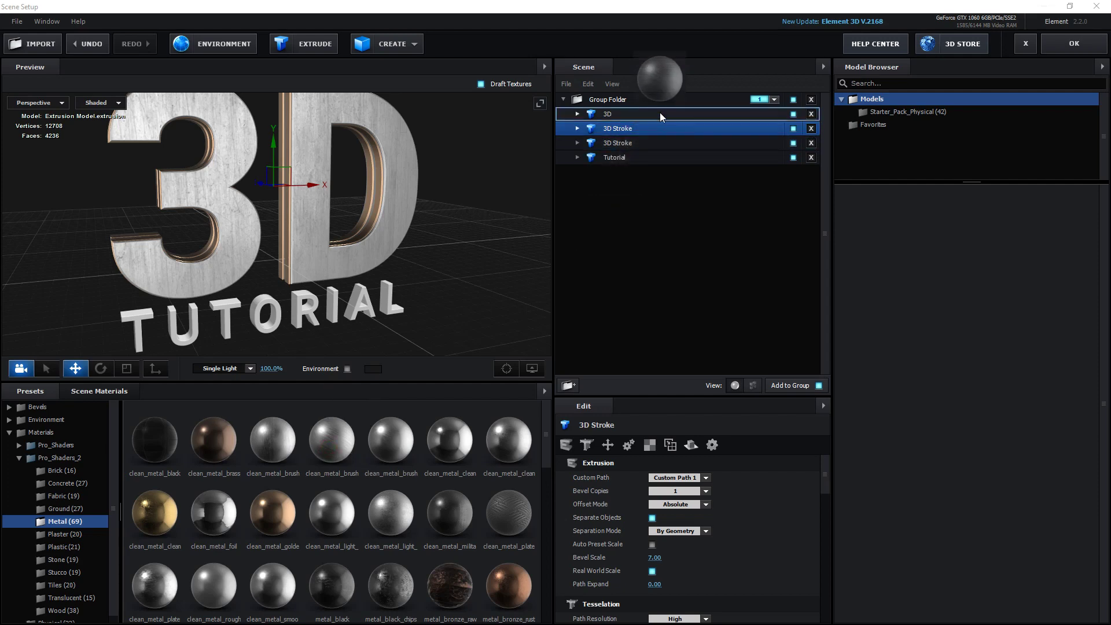
drag(324, 450, 659, 116)
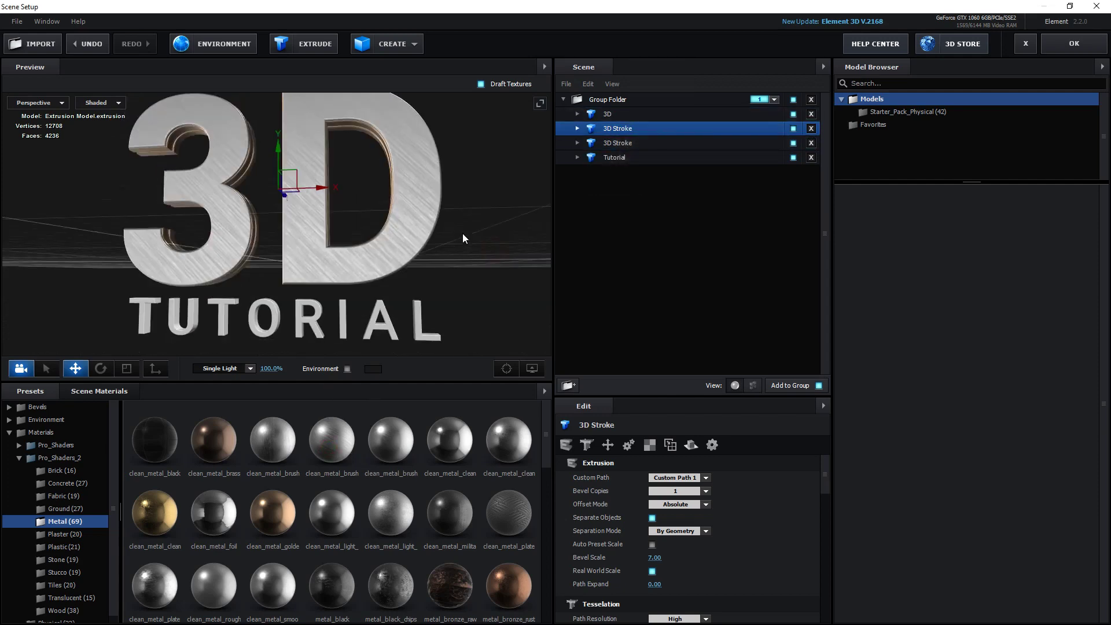
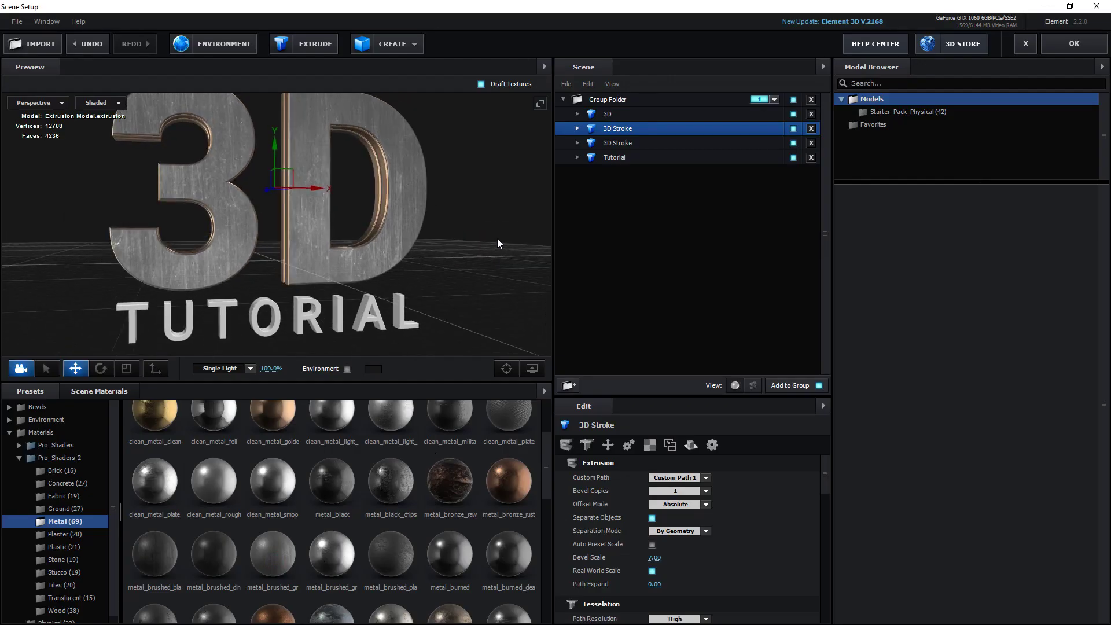
Drag a Pro_Shaders_2 Metal preset onto the 3D Stroke object for a metal finish
drag(498, 240, 501, 239)
drag(212, 559, 668, 117)
mouse_move(463, 219)
mouse_down()
mouse_move(359, 247)
mouse_move(295, 232)
mouse_move(291, 242)
mouse_up()
scroll(356, 249, up, 3)
scroll(347, 248, up, 3)
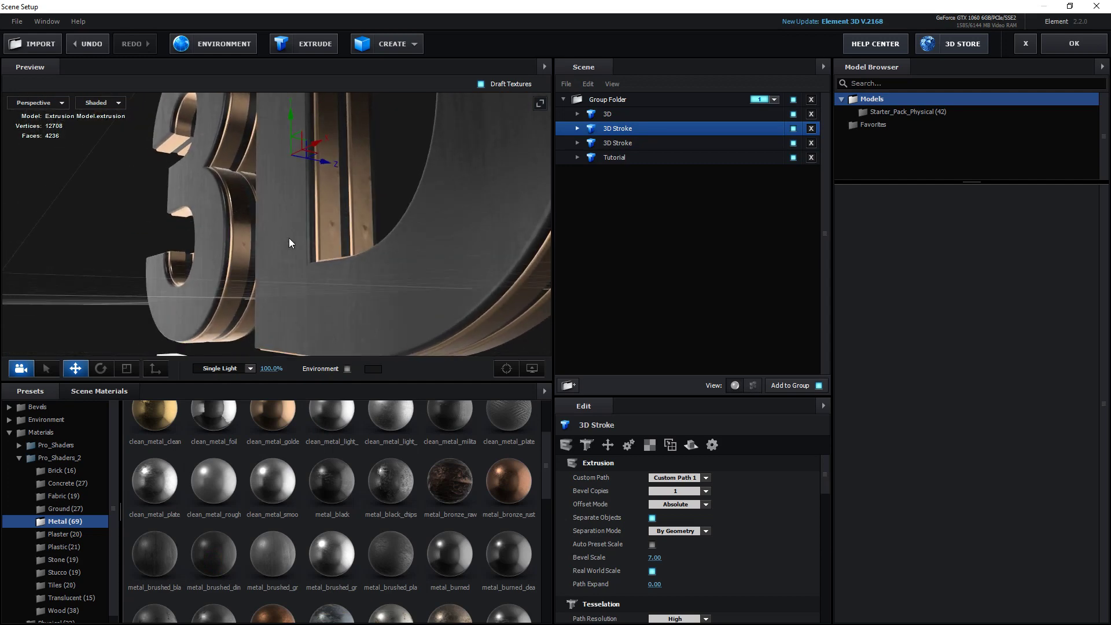
Switch off the grid in the preview's View Options
click(530, 368)
click(473, 330)
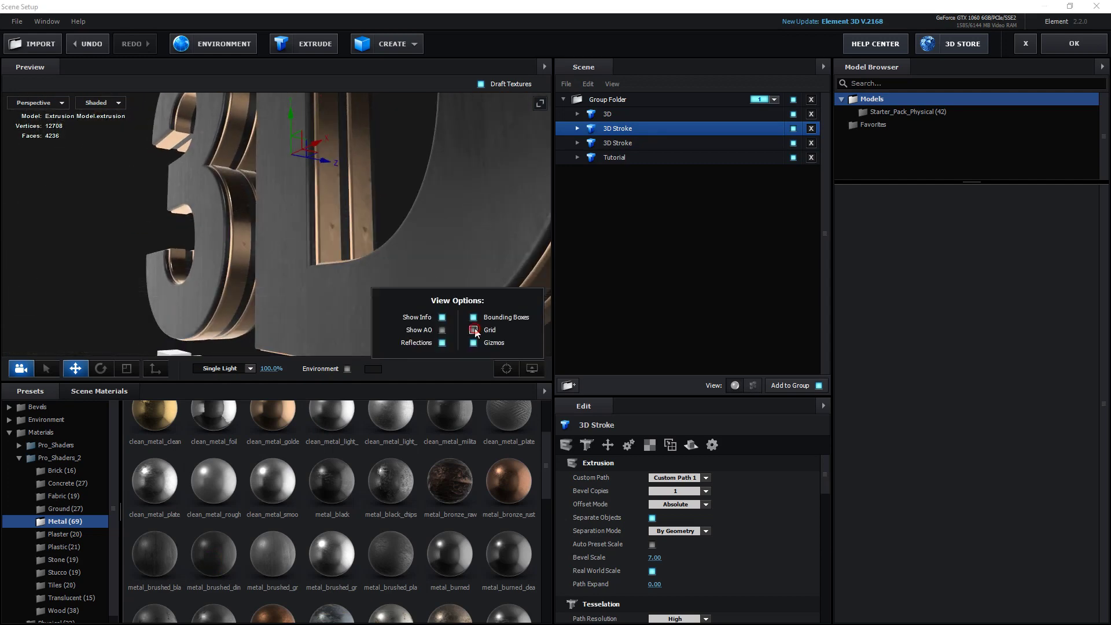
click(533, 371)
Frame the whole 3D TUTORIAL text and select the Tutorial object
mouse_move(375, 291)
mouse_down()
mouse_move(477, 275)
mouse_move(417, 299)
mouse_up()
scroll(417, 299, down, 5)
drag(364, 254, 388, 265)
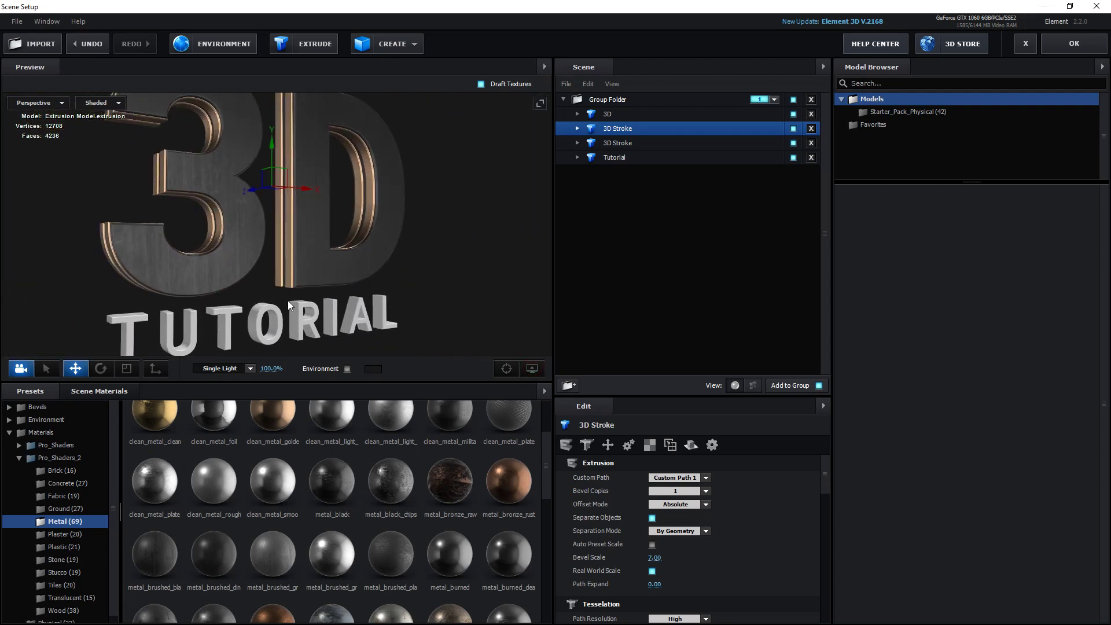
click(624, 160)
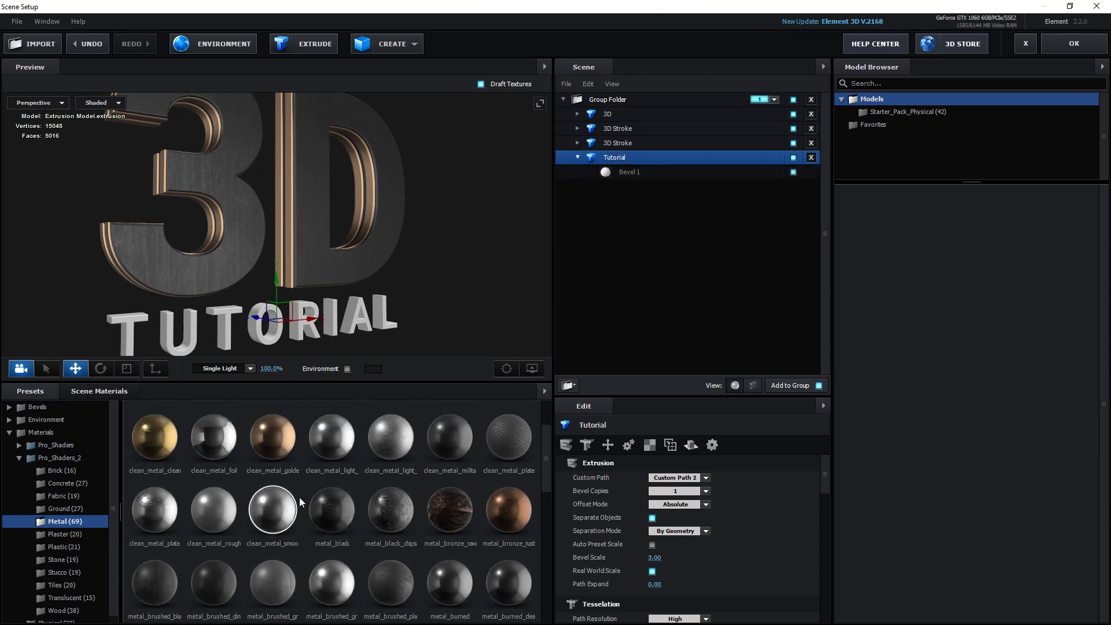
Apply clean_metal_clean_02 to the Tutorial object's Bevel 1
scroll(300, 497, up, 2)
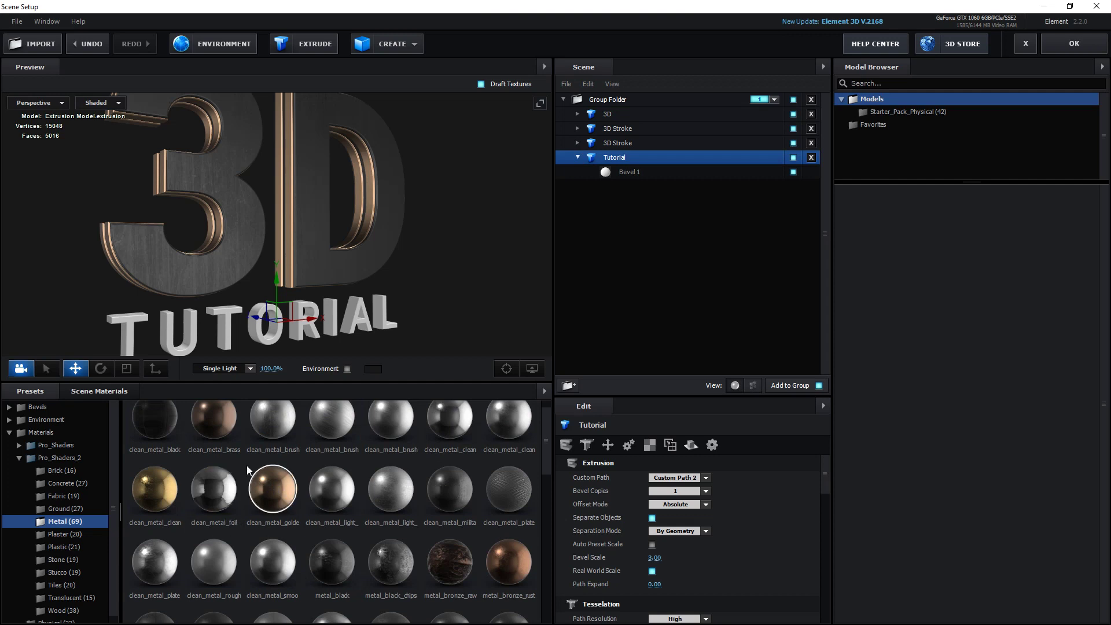
drag(502, 425, 602, 172)
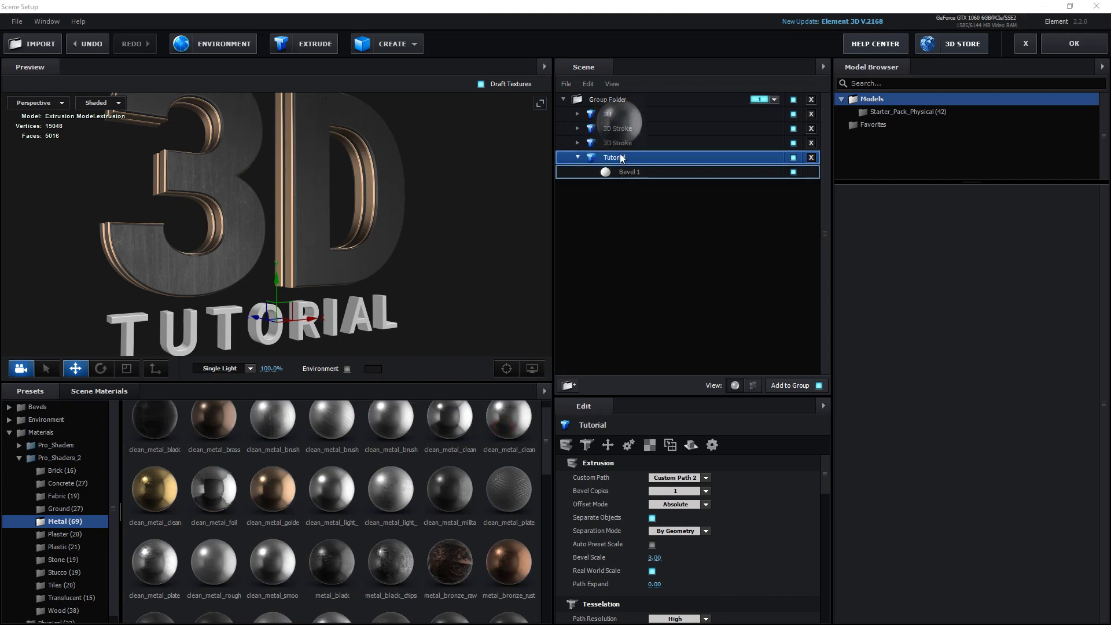
drag(428, 301, 405, 297)
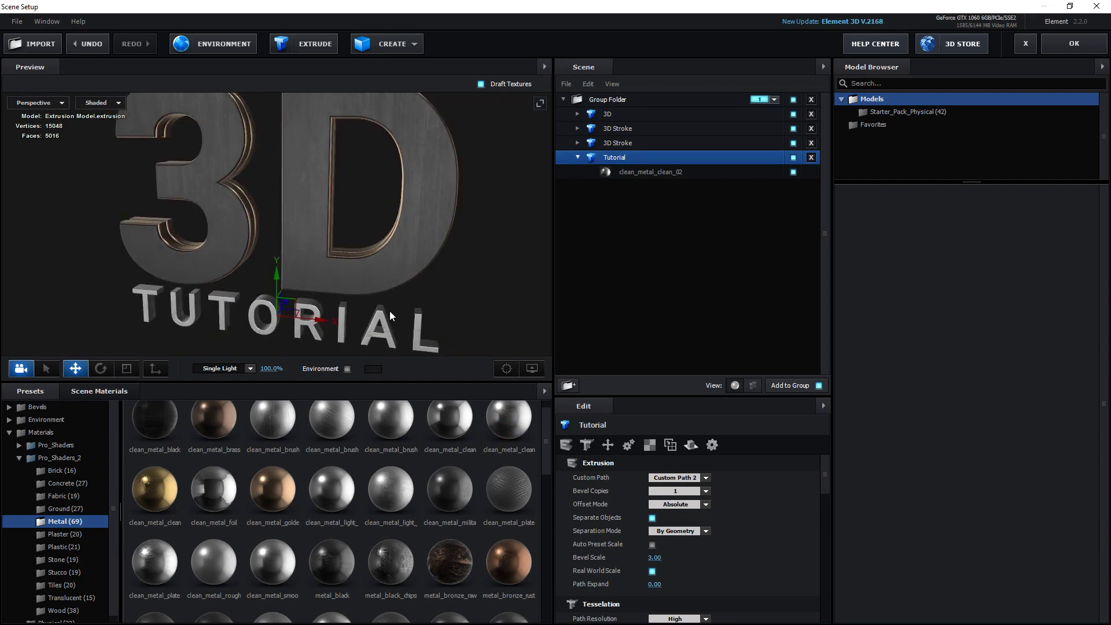
mouse_move(318, 345)
mouse_down()
mouse_move(279, 259)
mouse_move(385, 217)
mouse_up()
Duplicate the Tutorial object with Ctrl+D and open the copy's clean_metal_clean_02 material
click(577, 158)
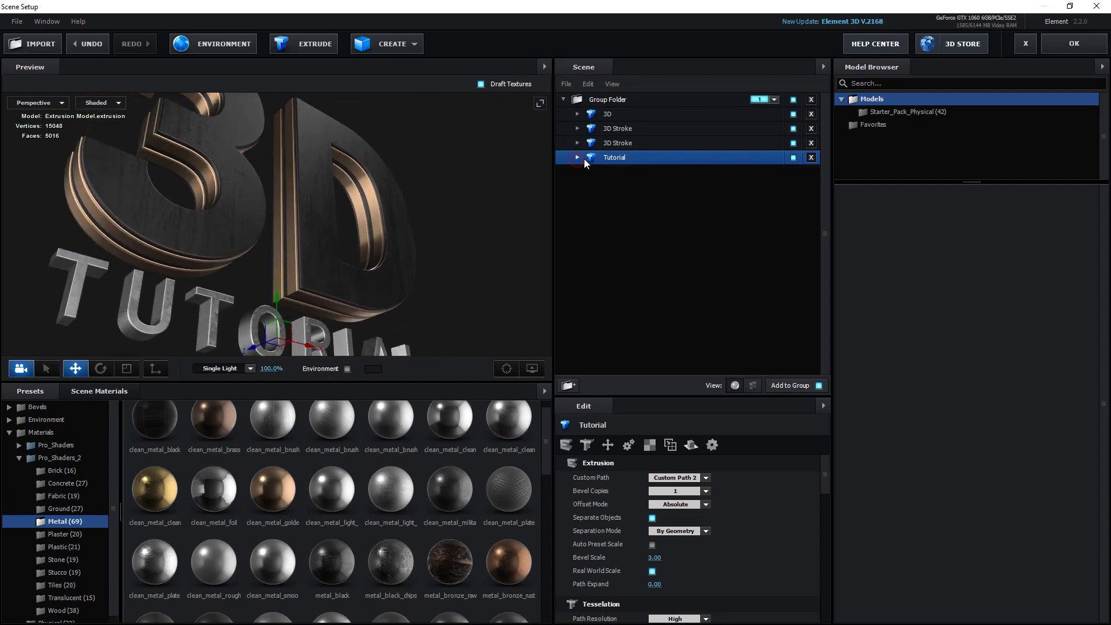
key(ctrl+d)
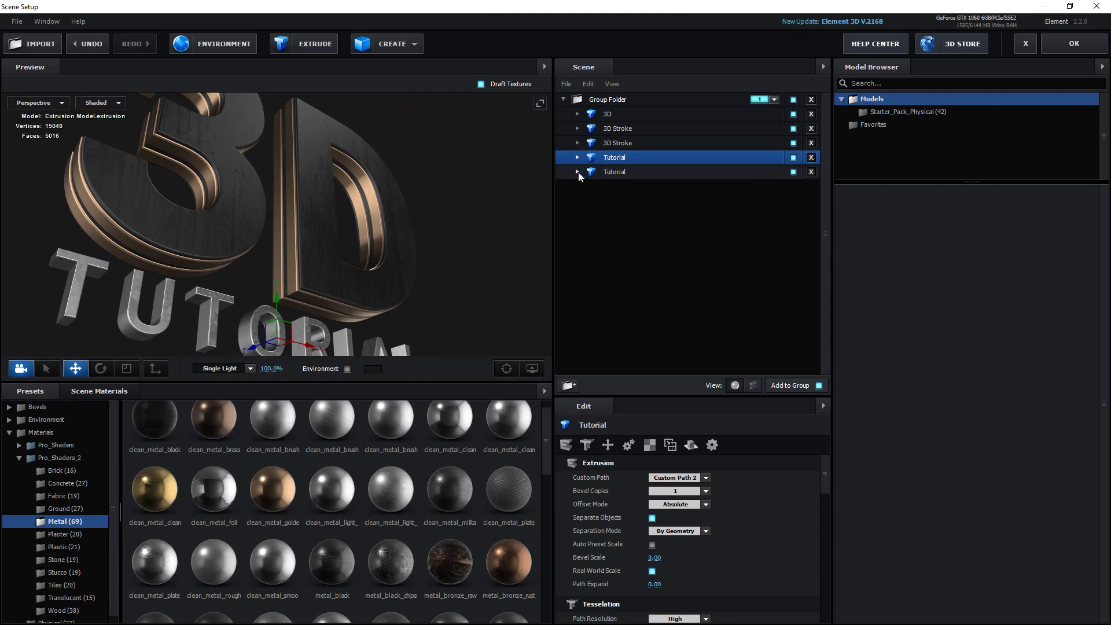
click(578, 172)
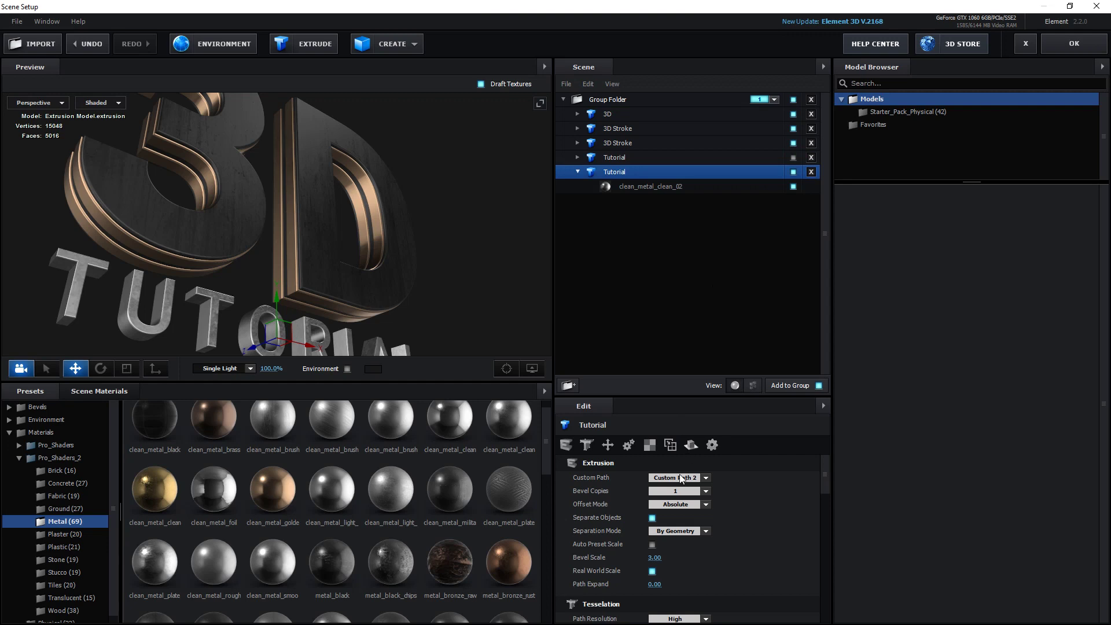
scroll(672, 560, down, 3)
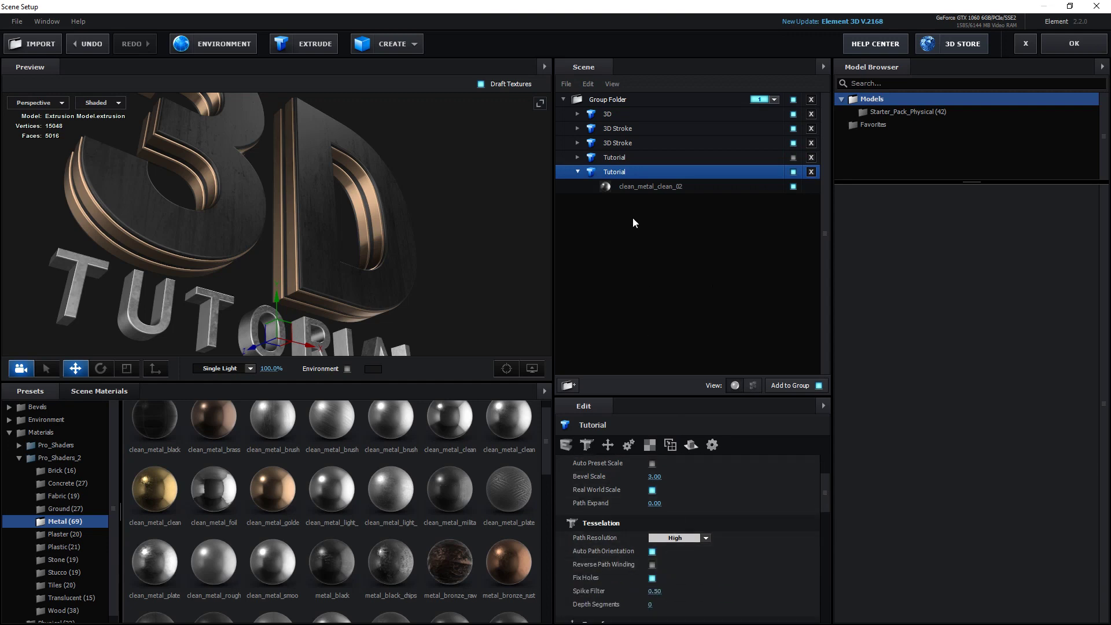
click(634, 182)
scroll(710, 541, down, 2)
scroll(709, 541, down, 2)
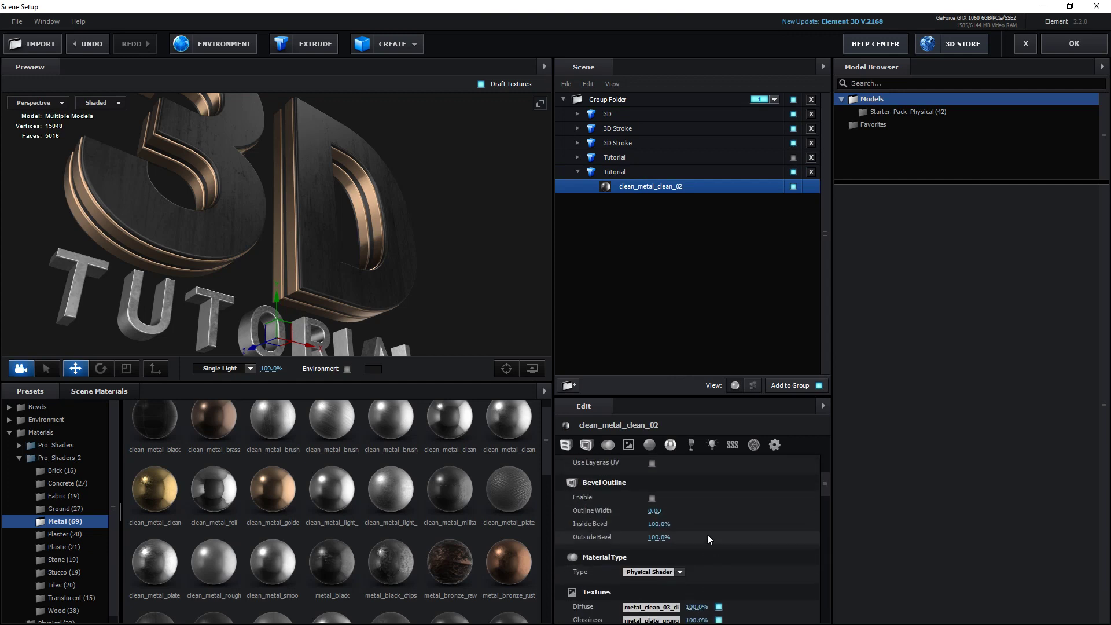
Enable Bevel Outline on the duplicate Tutorial's material
click(653, 498)
drag(454, 322, 472, 321)
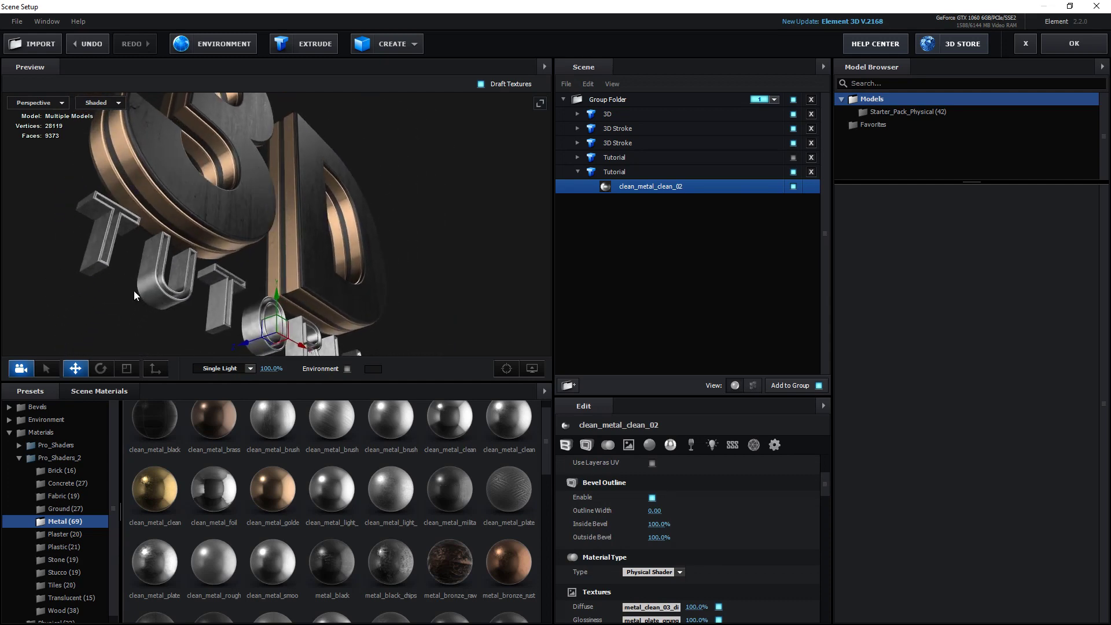
drag(472, 322, 239, 309)
scroll(664, 531, up, 5)
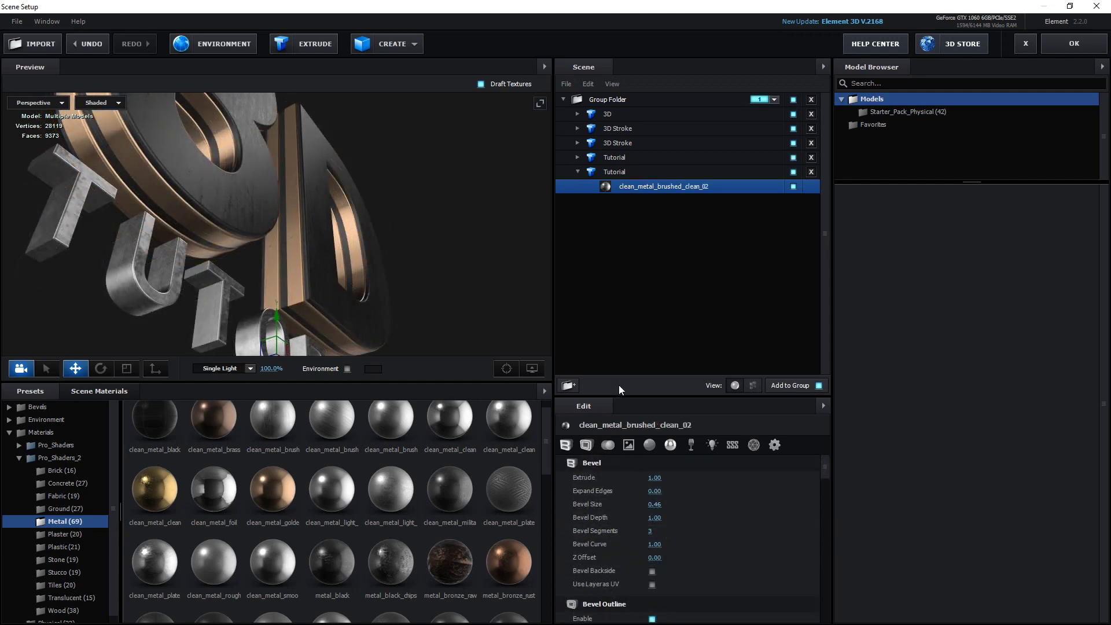
Set Bevel Size to 0.80 and Bevel Depth to 3.65, then apply the scene
drag(671, 503, 674, 502)
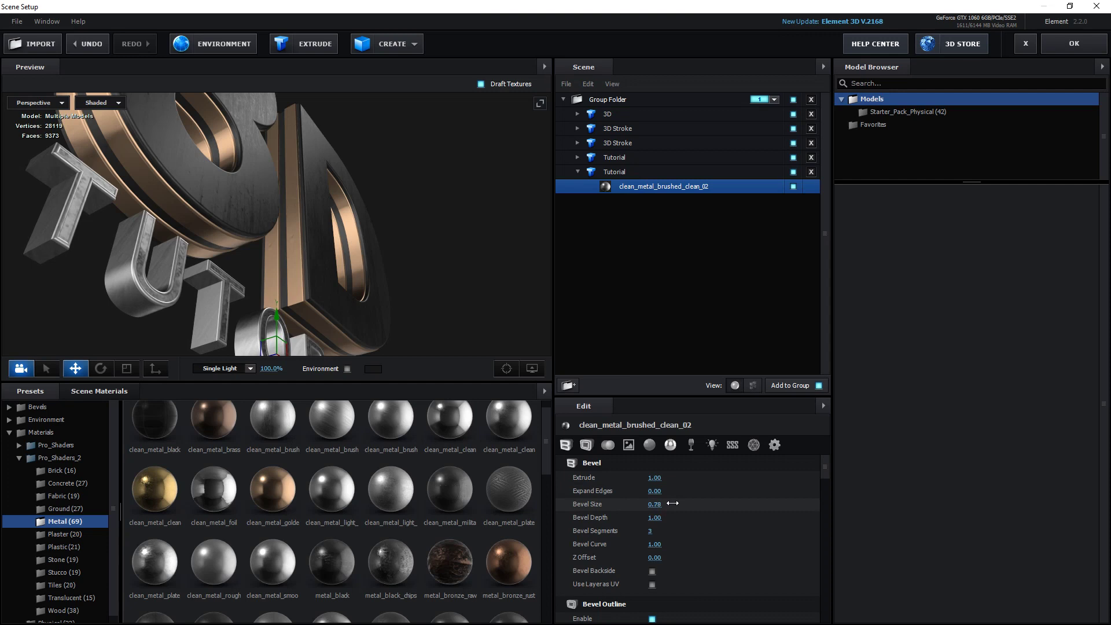
mouse_move(674, 507)
mouse_down()
mouse_move(881, 504)
mouse_move(255, 285)
mouse_move(187, 324)
mouse_up()
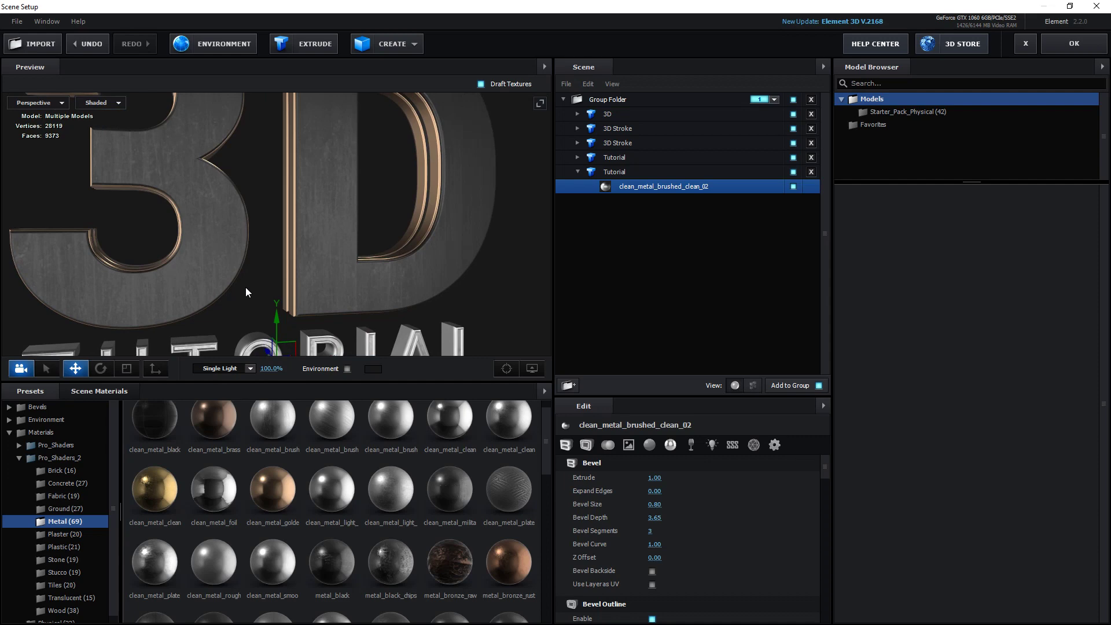
scroll(244, 303, down, 5)
mouse_move(259, 267)
mouse_down()
mouse_move(296, 241)
mouse_move(220, 297)
mouse_up()
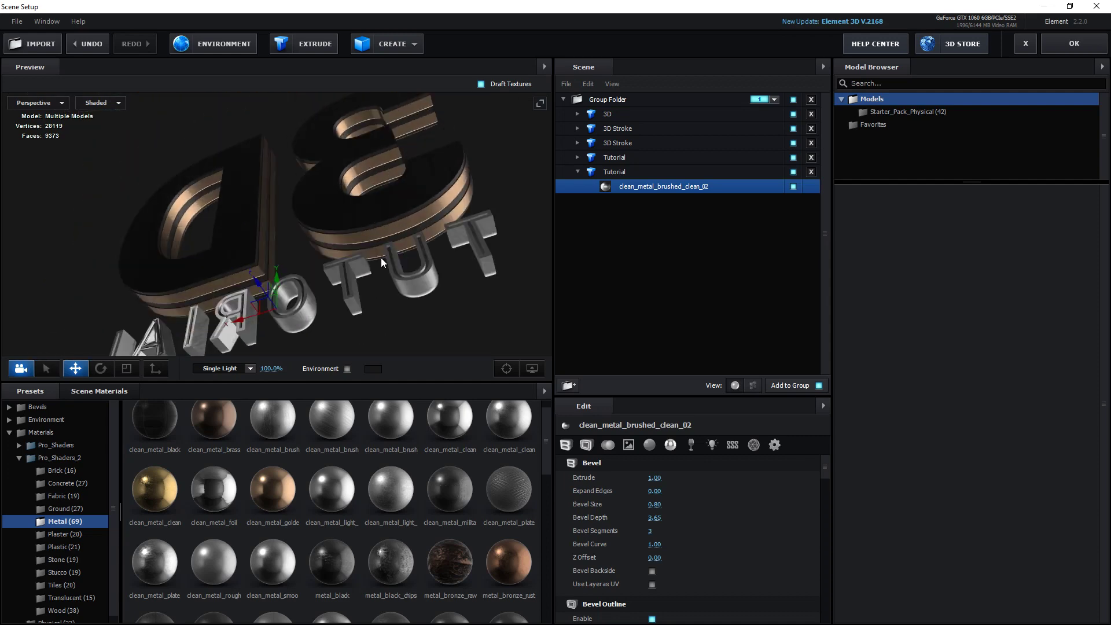
mouse_move(220, 296)
mouse_down()
mouse_move(213, 290)
mouse_move(286, 293)
mouse_move(241, 331)
mouse_up()
scroll(227, 291, down, 3)
scroll(241, 331, up, 2)
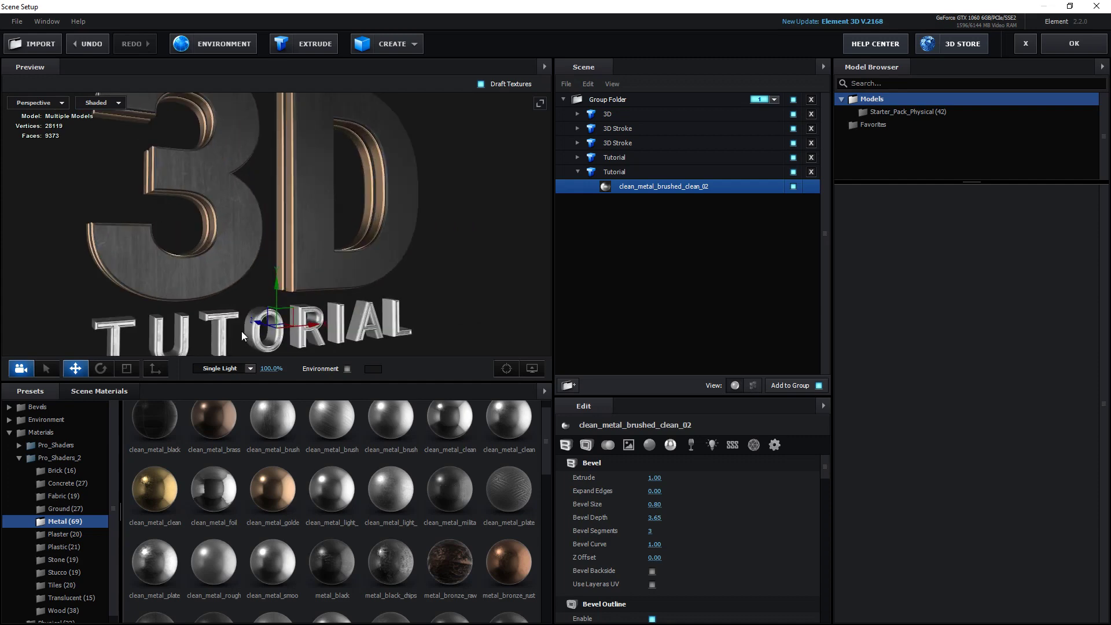
mouse_move(254, 289)
mouse_down()
mouse_move(242, 276)
mouse_move(210, 305)
mouse_up()
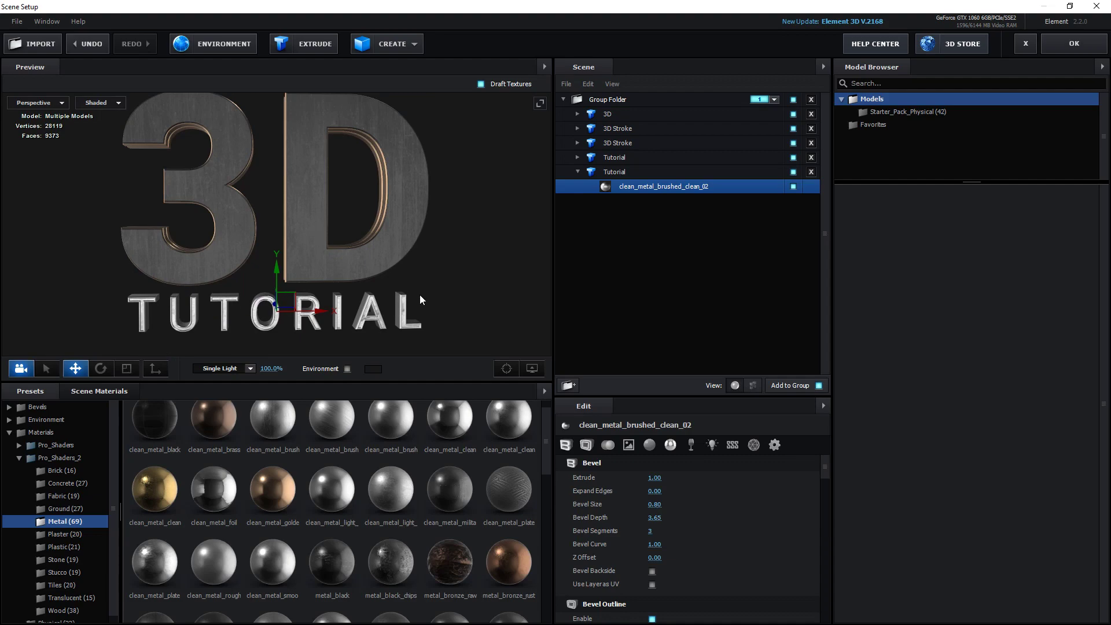
click(1067, 44)
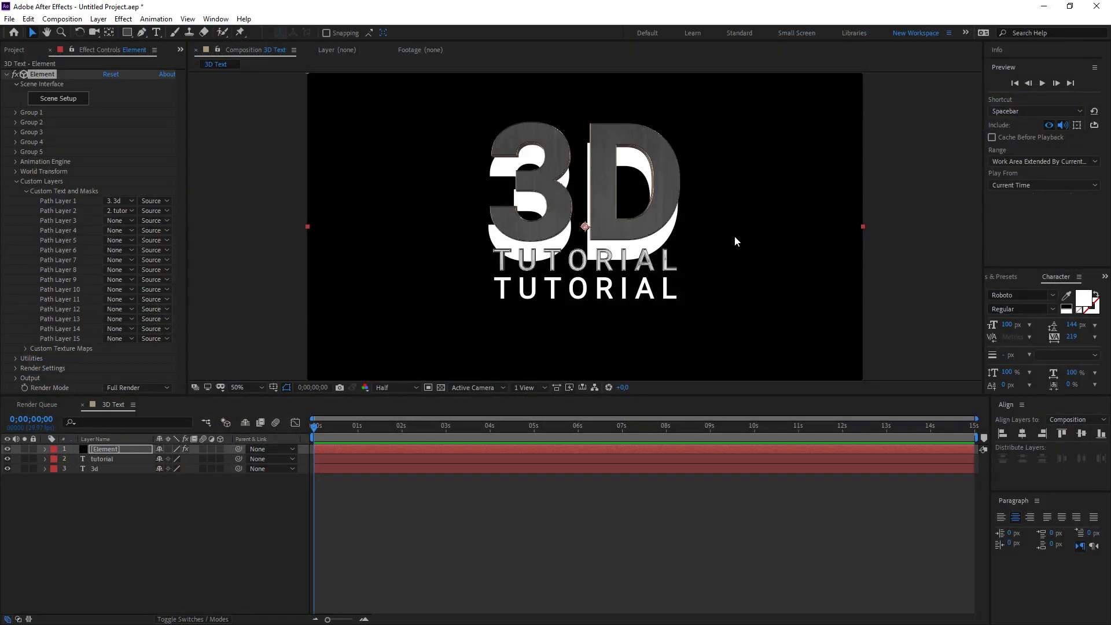
Hide the tutorial and 3d text layers and add a new camera layer
click(7, 459)
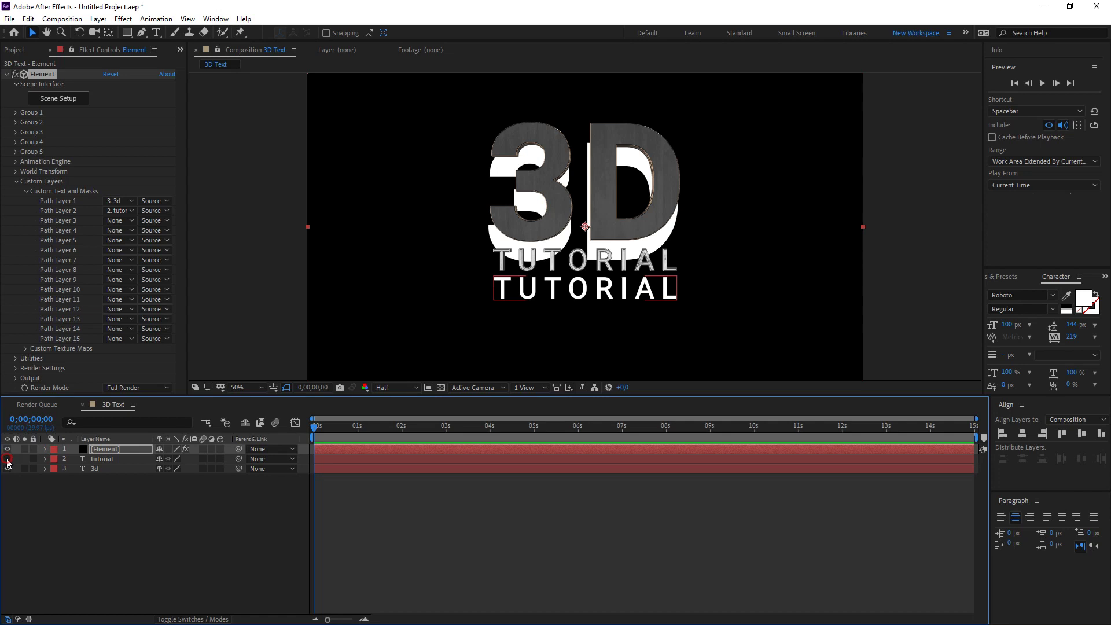
click(7, 468)
right_click(99, 541)
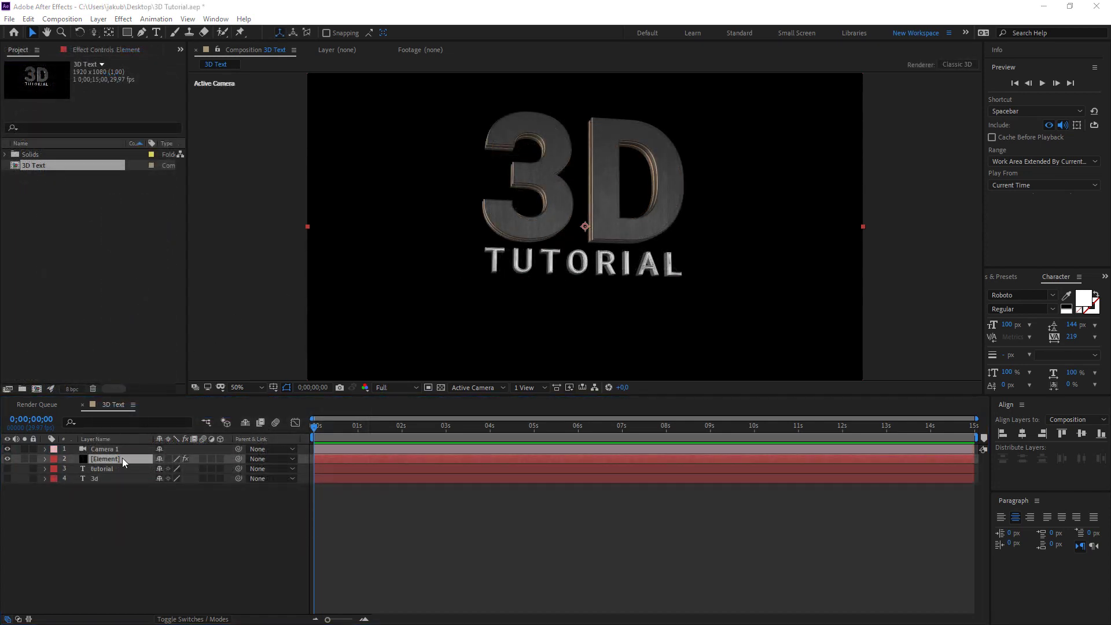
Reopen Scene Setup from the Element layer's effect settings
click(122, 458)
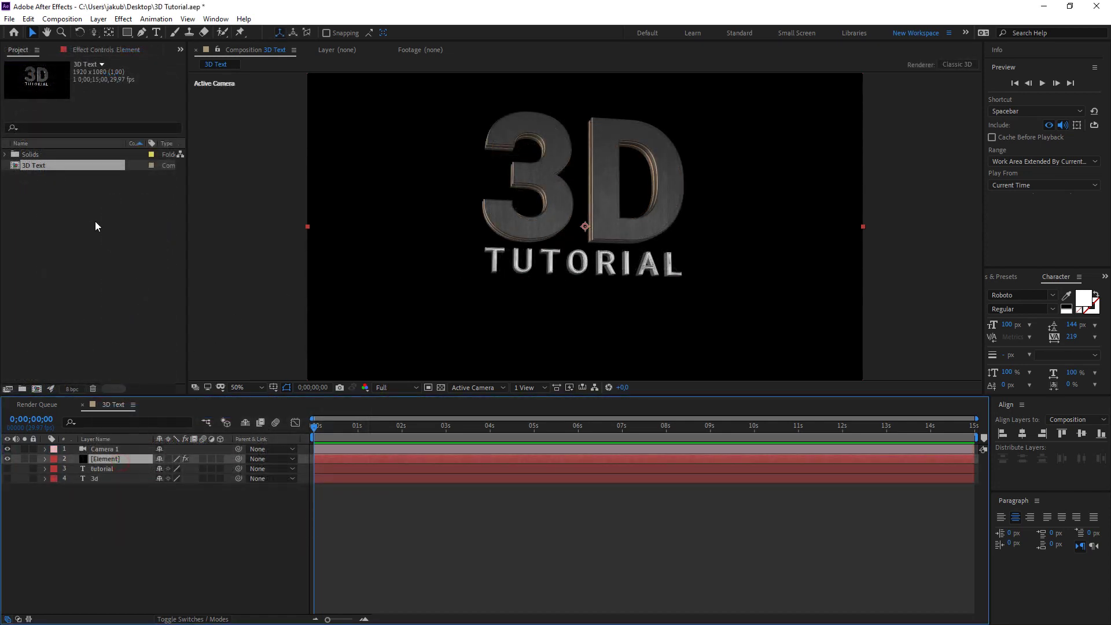
click(103, 50)
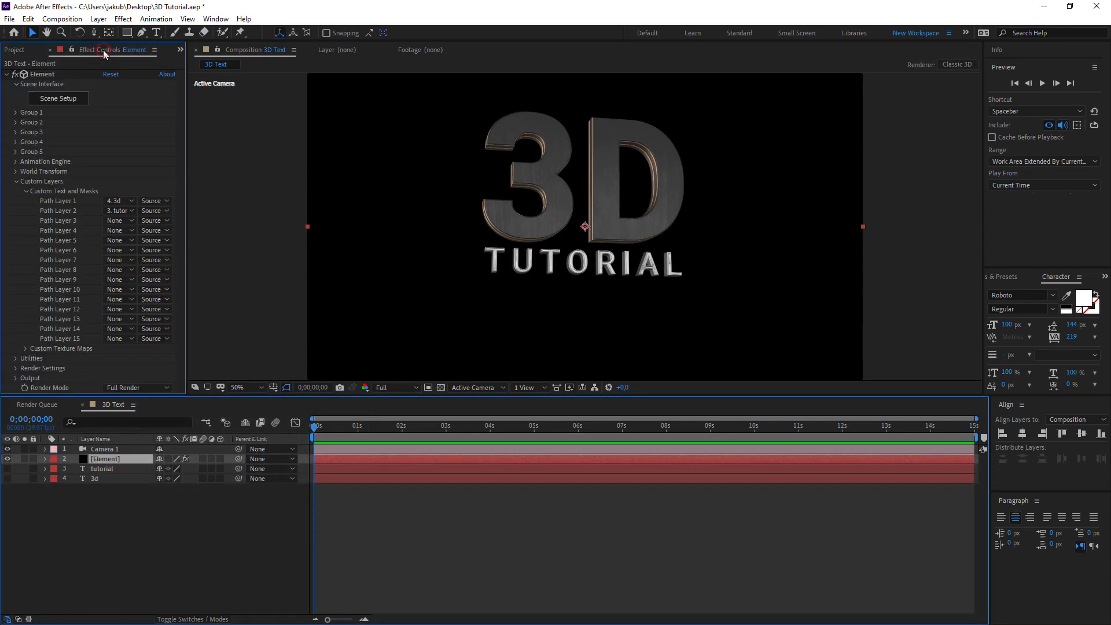
click(51, 99)
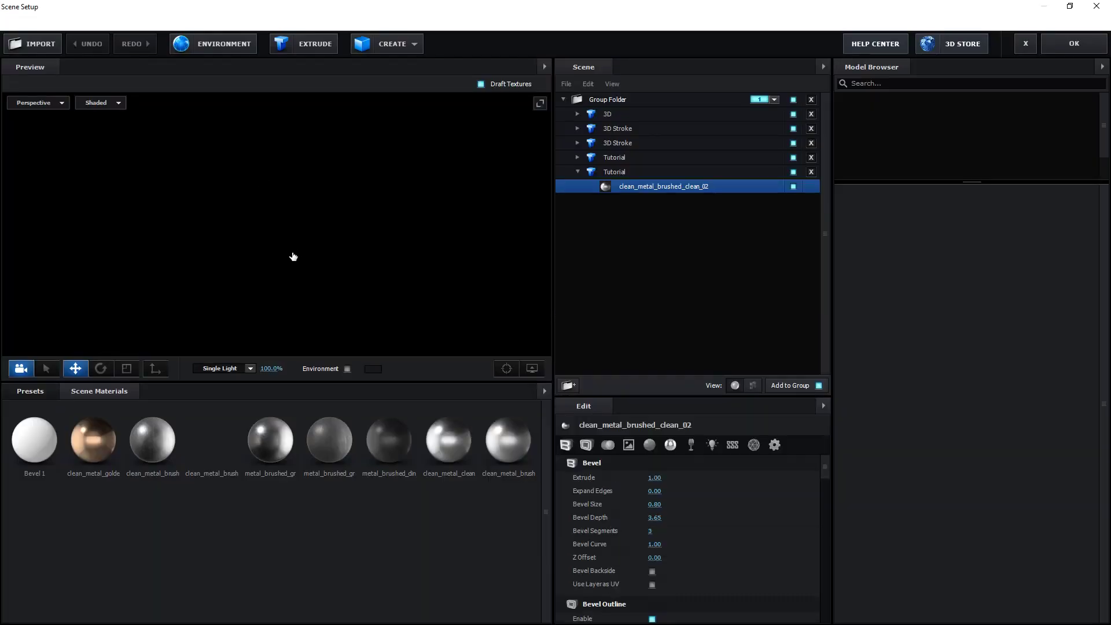
mouse_move(291, 260)
mouse_down()
mouse_move(315, 251)
mouse_move(261, 262)
mouse_up()
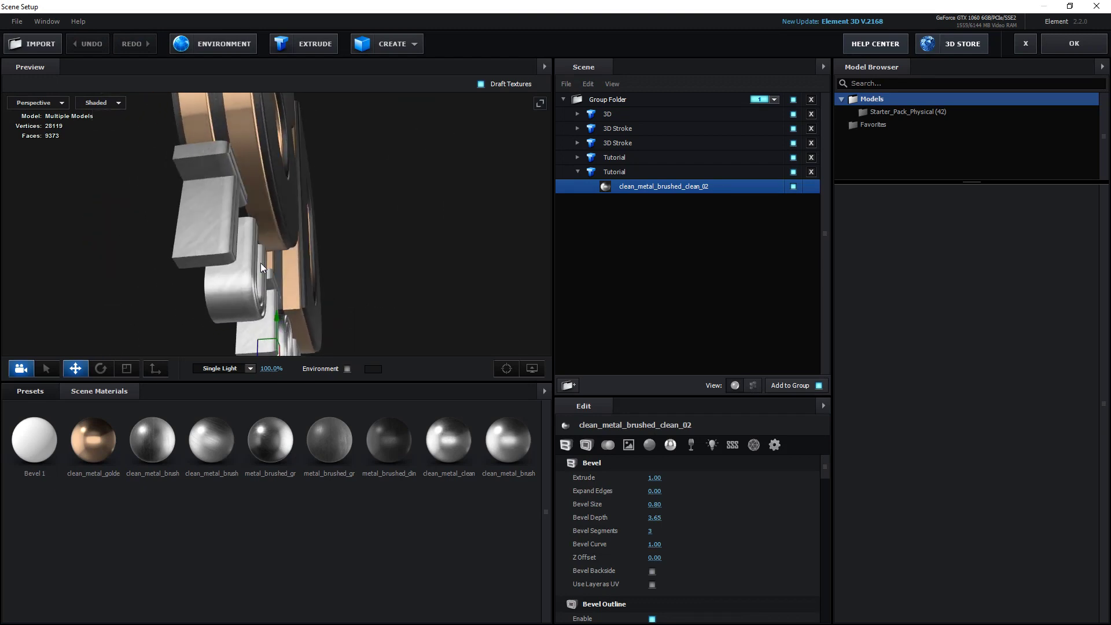
Rename the second Tutorial model to 'Tutorial Stroke'
click(581, 173)
click(595, 173)
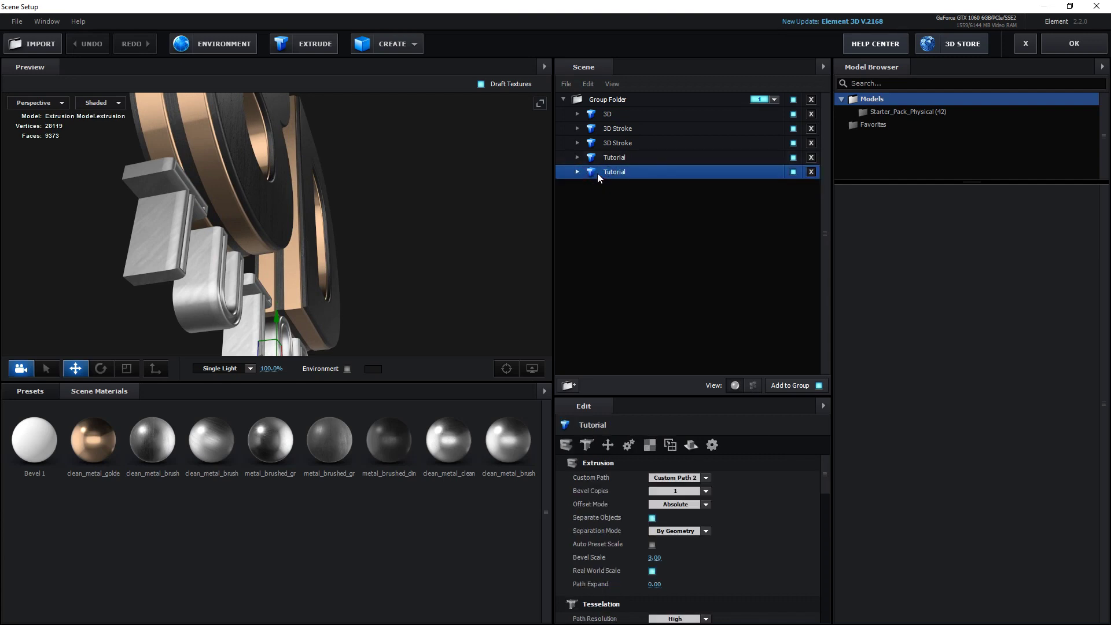
click(792, 172)
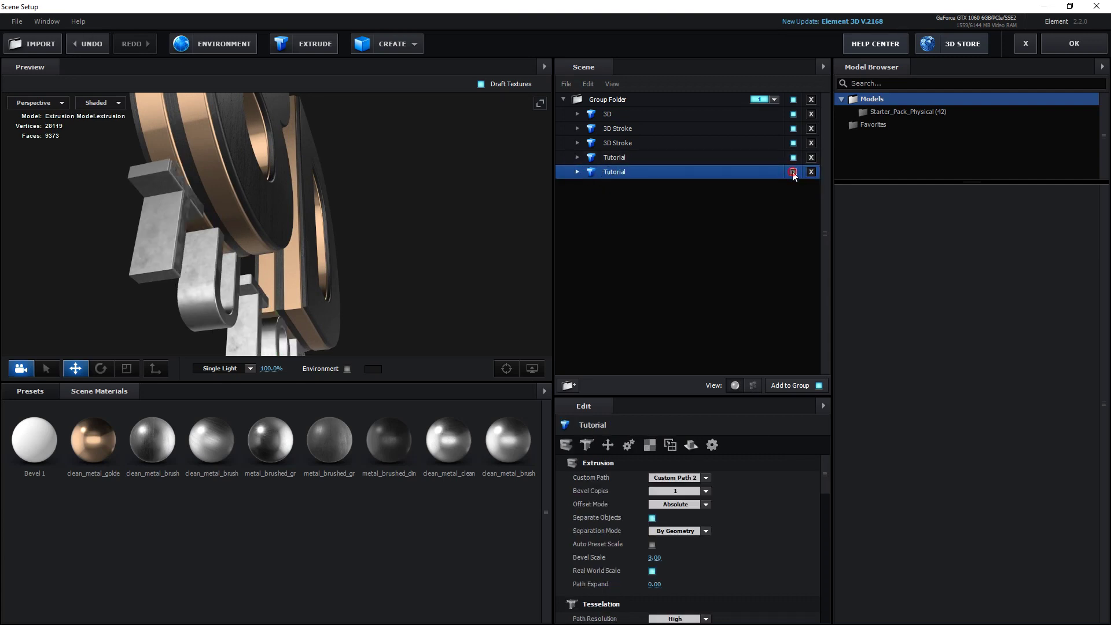
click(792, 171)
double_click(637, 176)
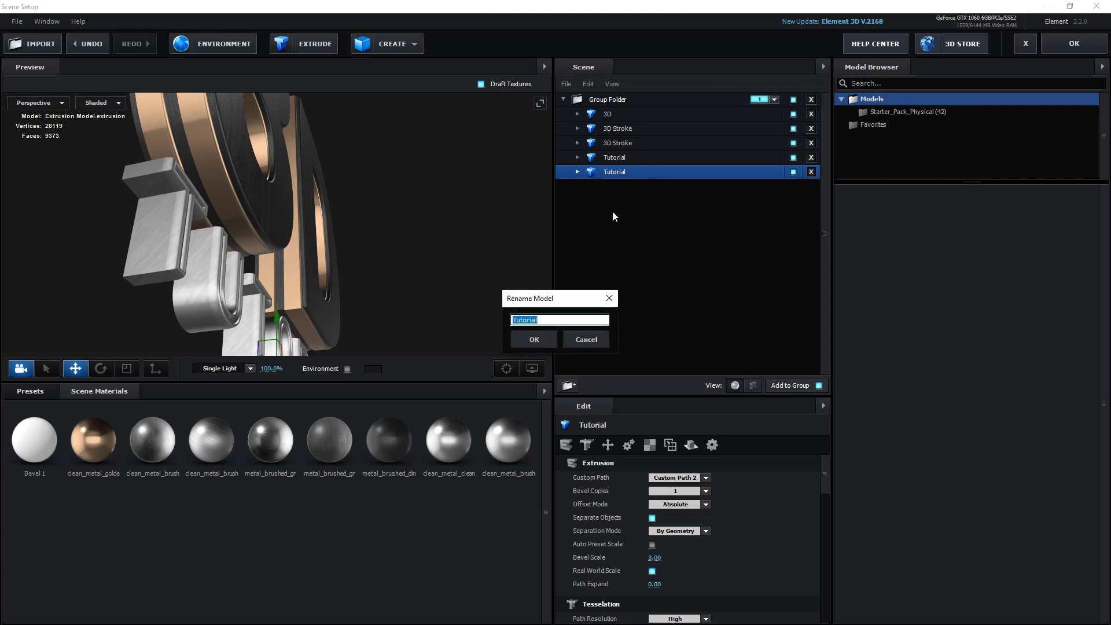
click(558, 320)
text(troke)
key(Return)
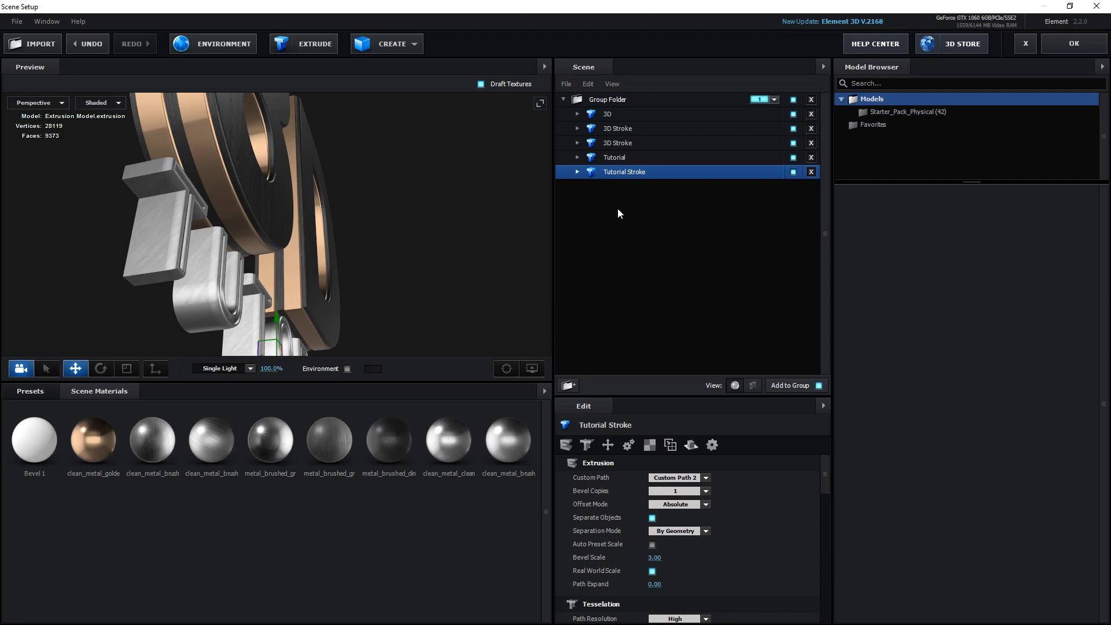
Flatten the Tutorial Stroke material's Extrude to 0.00
click(578, 172)
click(627, 187)
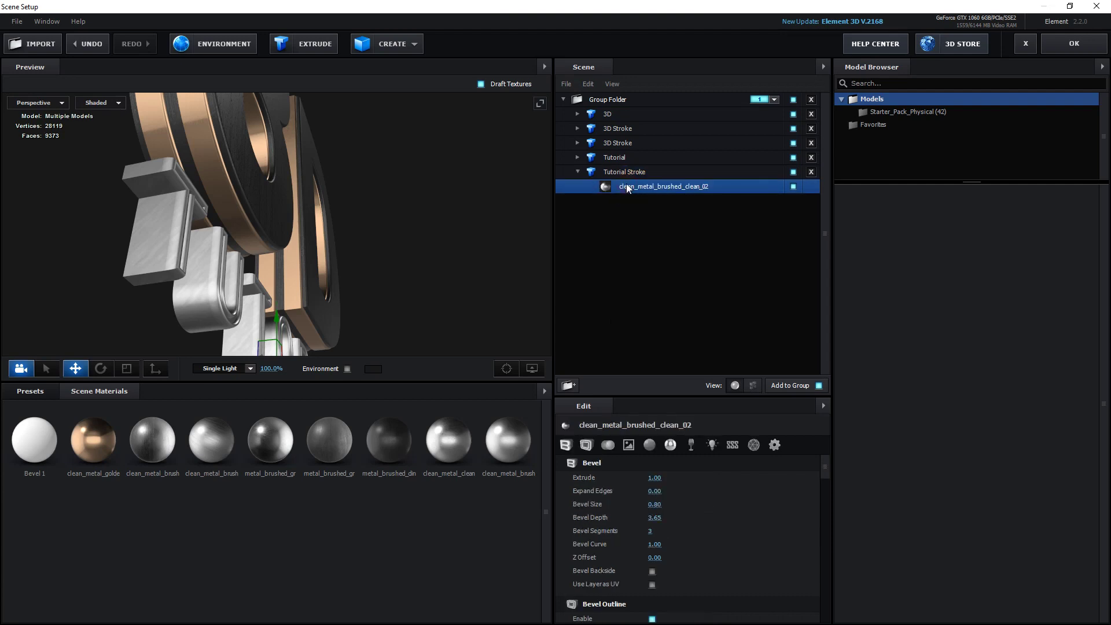
click(659, 477)
text(0.3)
key(Return)
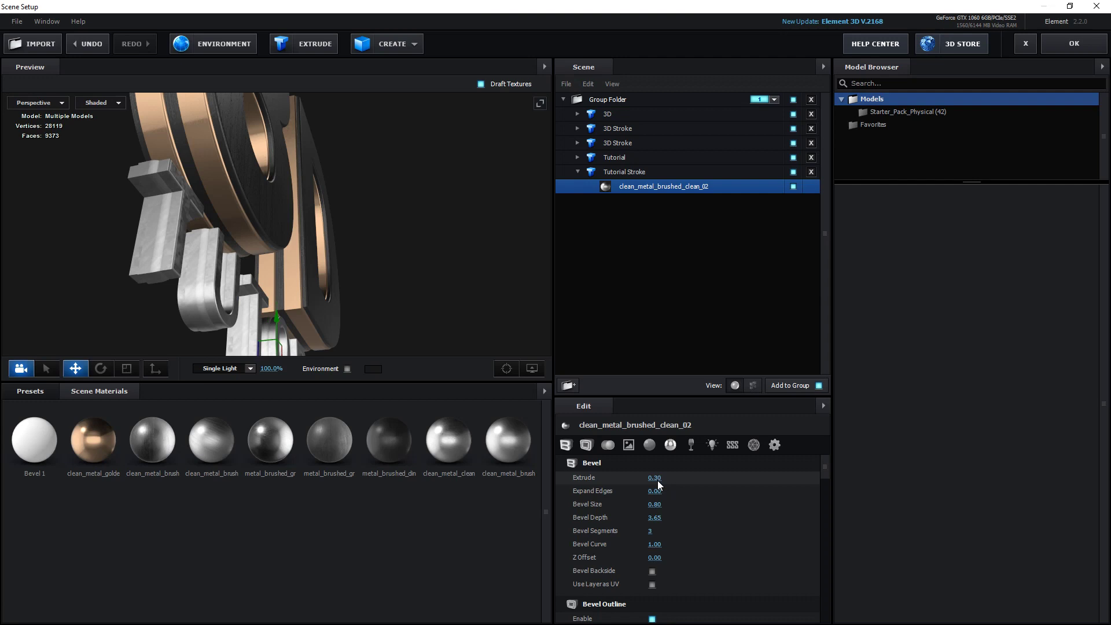
mouse_move(657, 480)
mouse_down()
mouse_move(623, 479)
mouse_move(676, 487)
mouse_up()
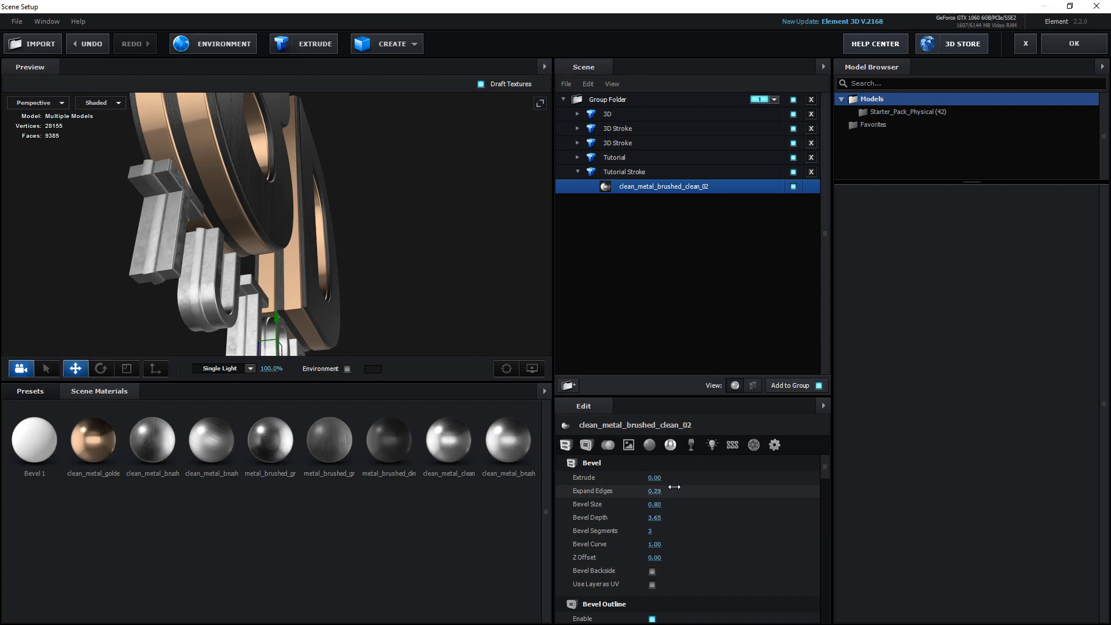
mouse_move(394, 326)
mouse_down()
mouse_move(405, 318)
mouse_move(382, 326)
mouse_up()
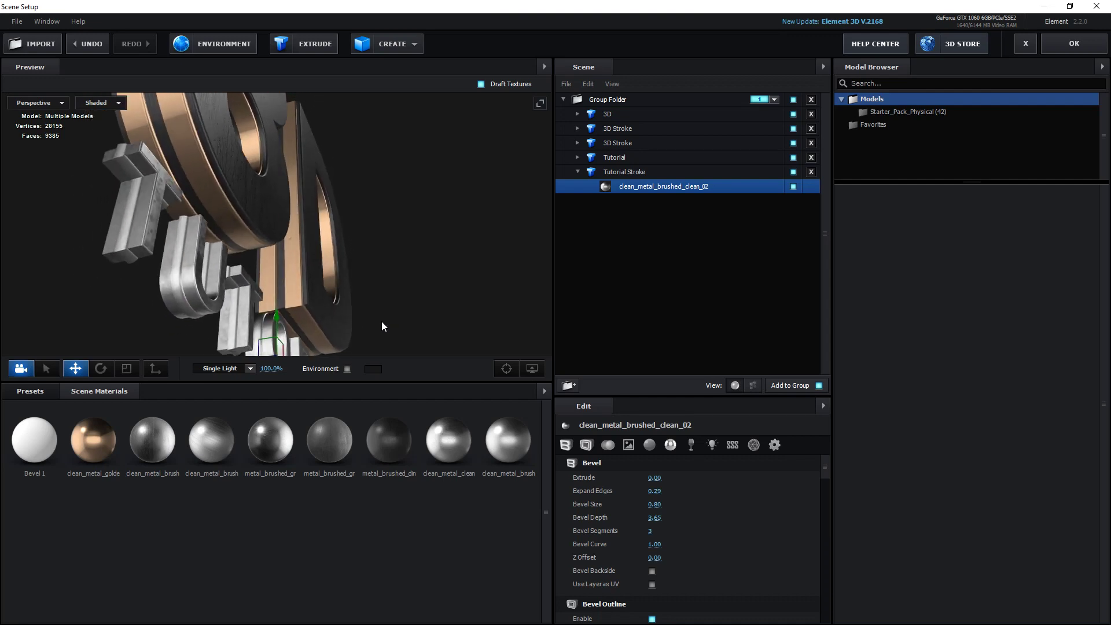
Apply the metal_brushed_dinged preset to Tutorial Stroke
drag(375, 438, 628, 190)
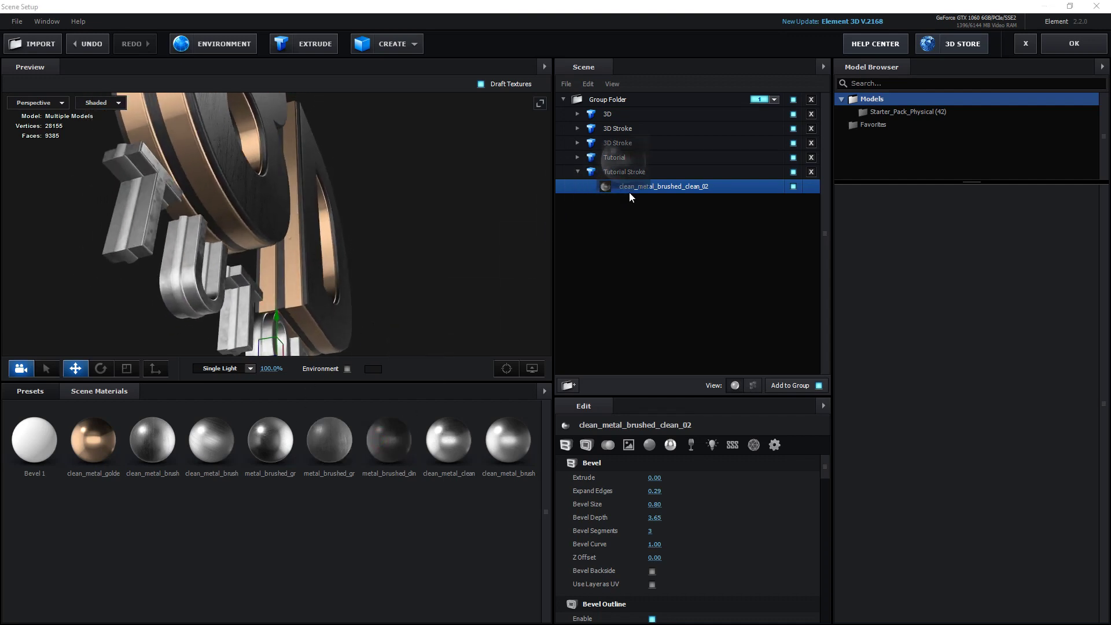
drag(470, 235, 310, 317)
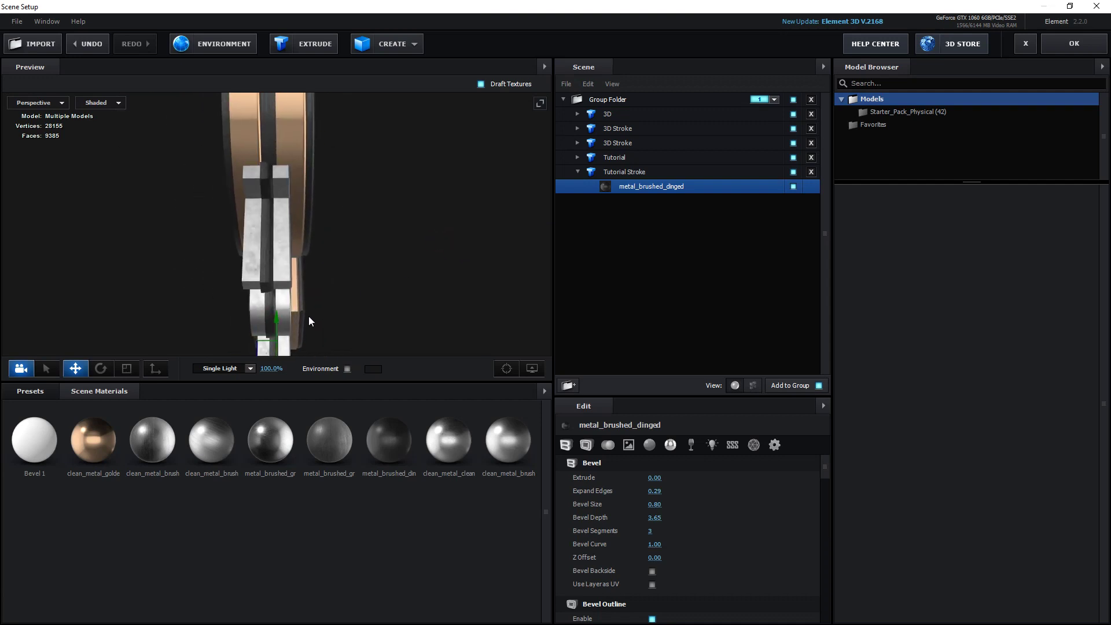
click(617, 172)
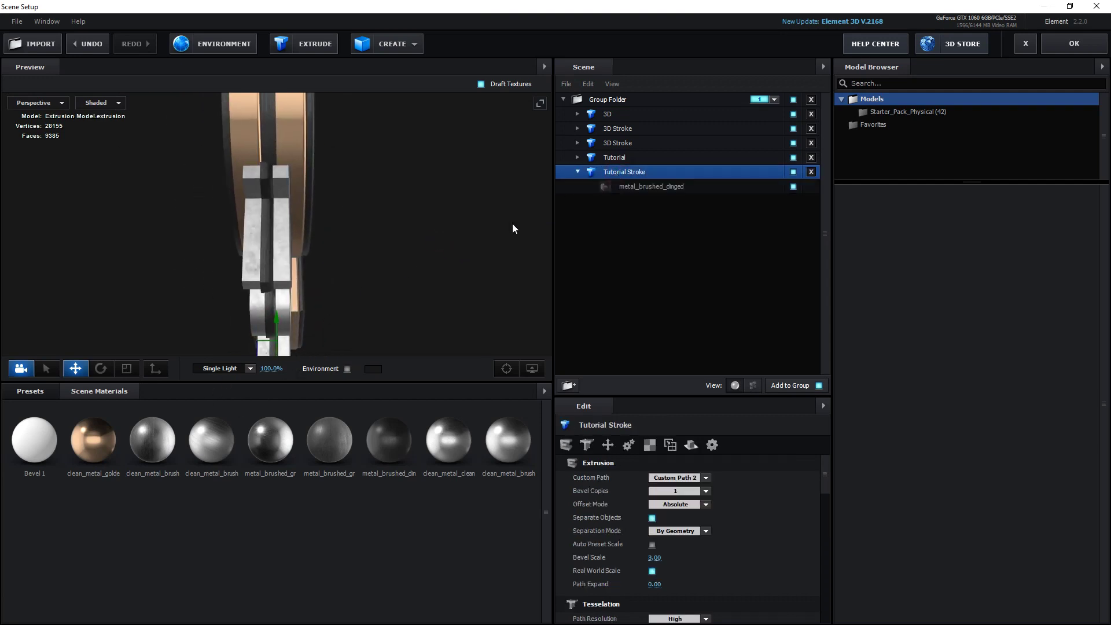
Duplicate Tutorial Stroke, offset the copy along Z, and apply the scene
drag(350, 318, 241, 333)
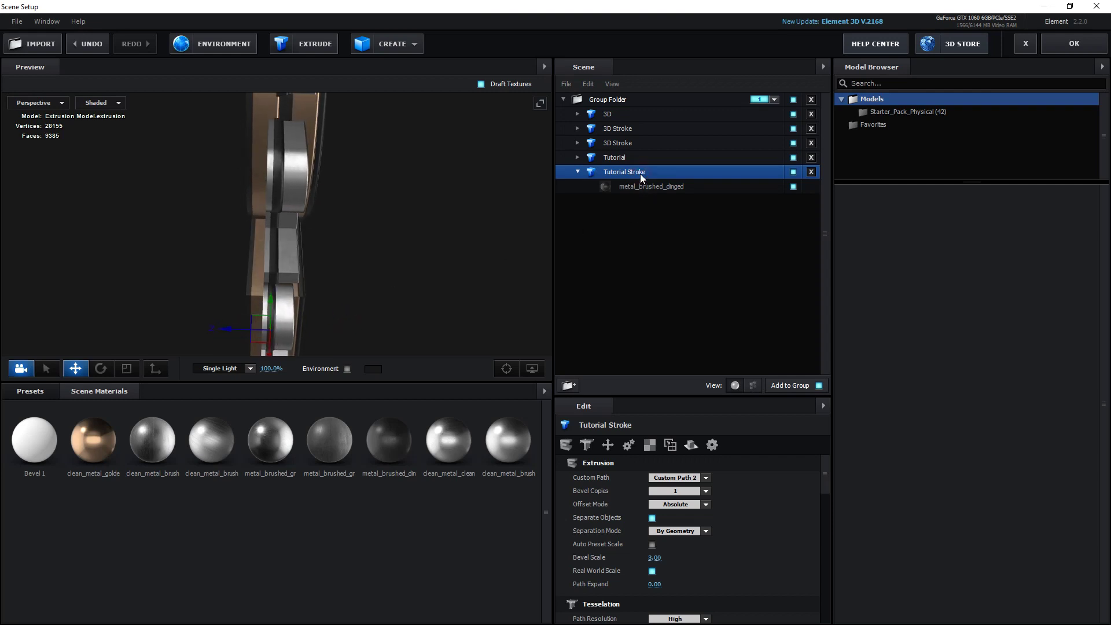
key(ctrl+d)
click(626, 203)
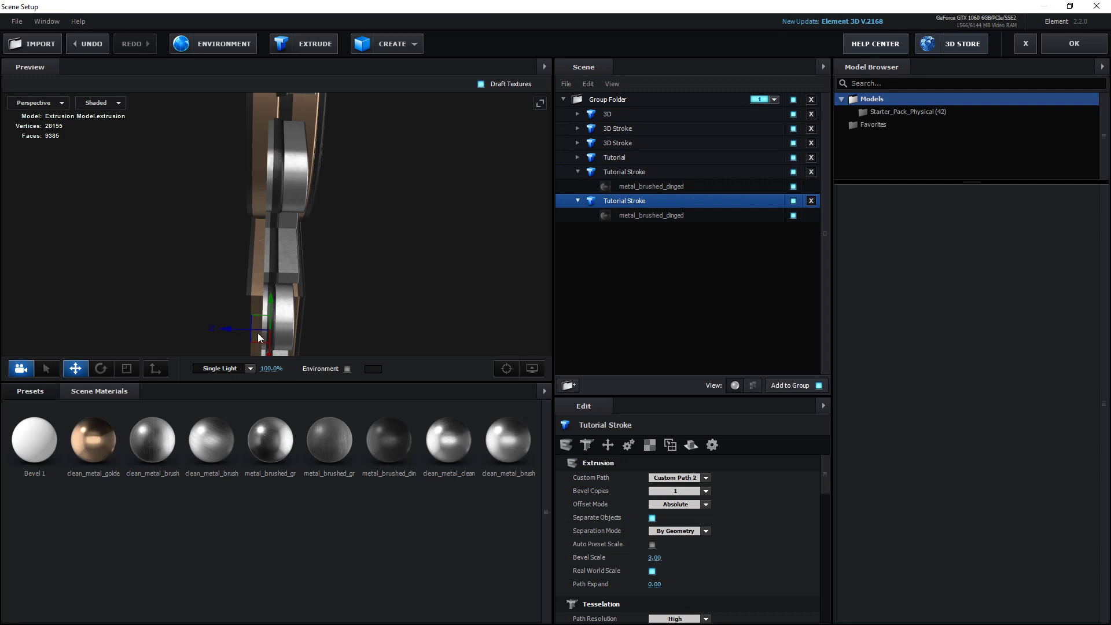
drag(245, 330, 245, 331)
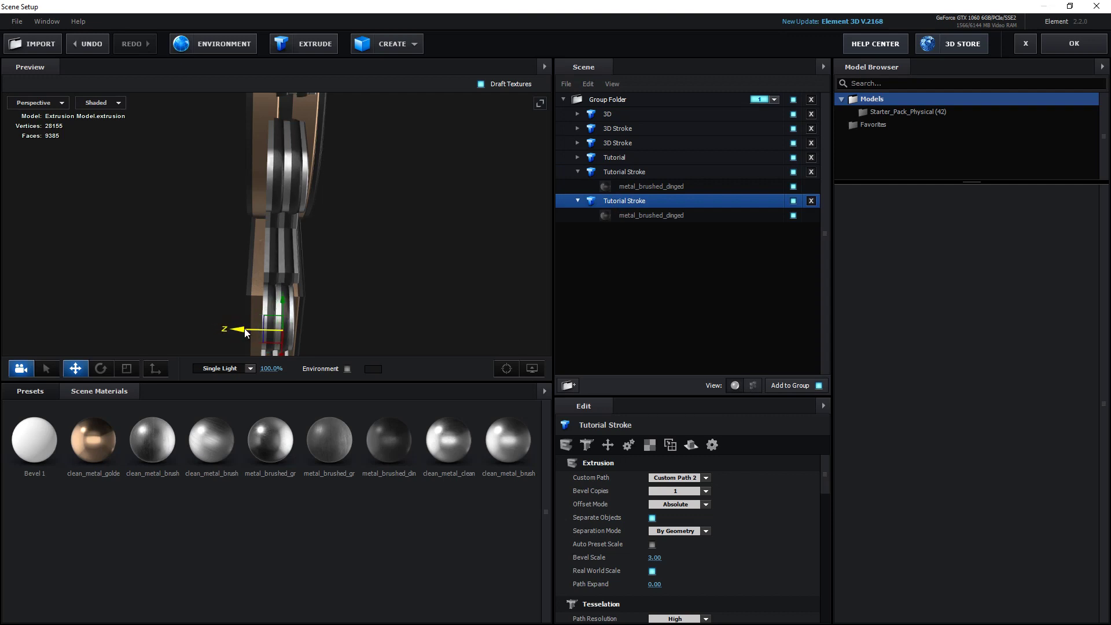
mouse_move(392, 259)
mouse_down()
mouse_move(347, 283)
mouse_move(350, 266)
mouse_up()
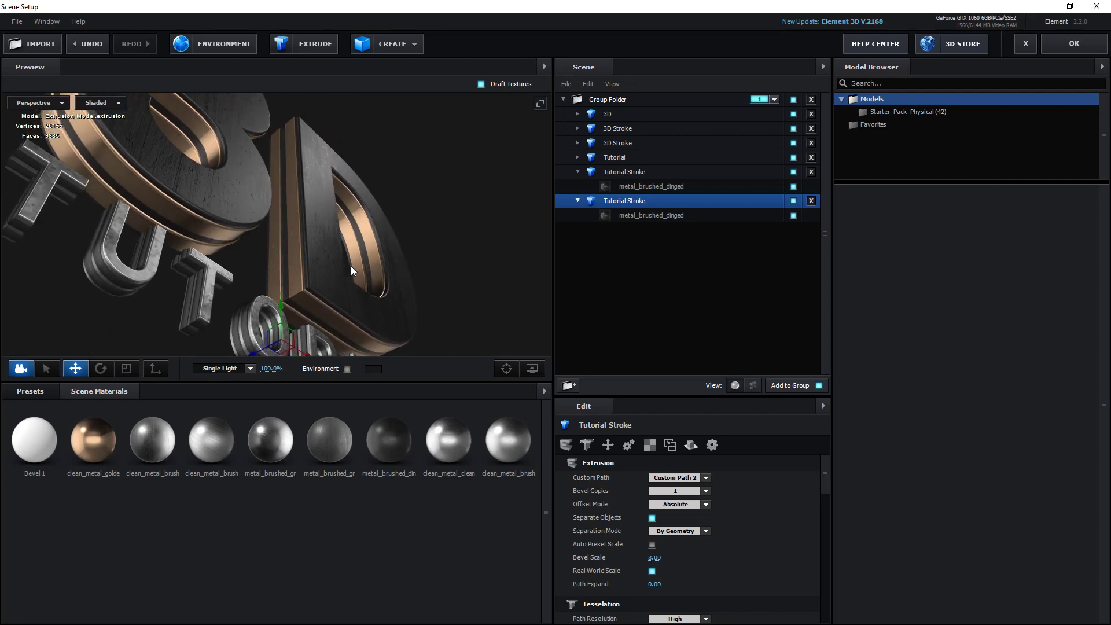
click(1081, 50)
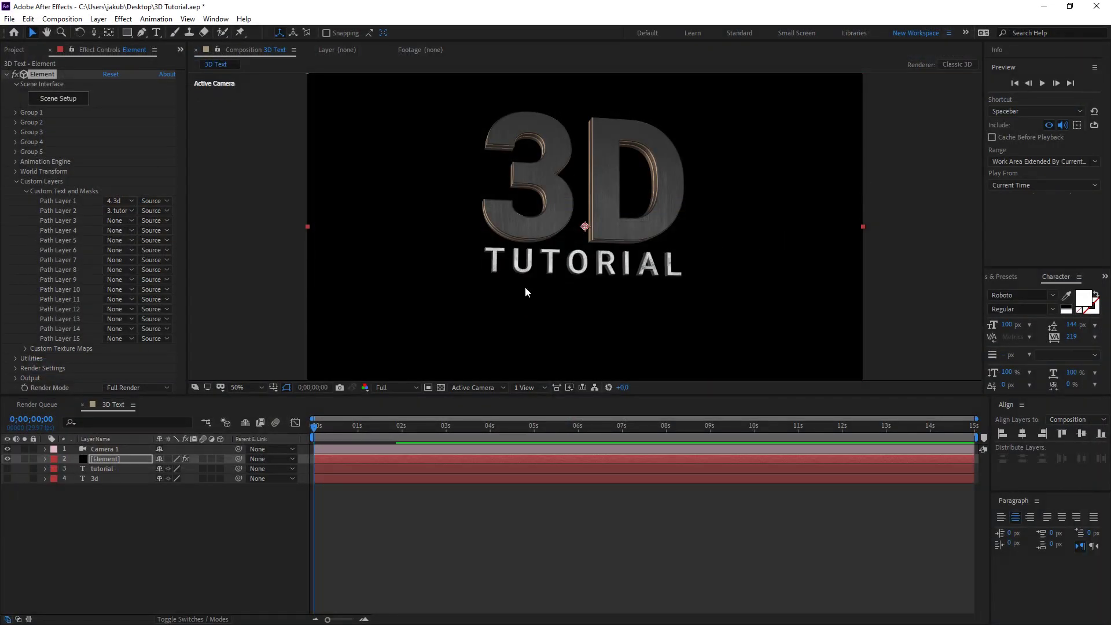
Orbit and dolly Camera 1 in close to the T of TUTORIAL
key(period)
key(comma)
key(c)
scroll(523, 325, up, 3)
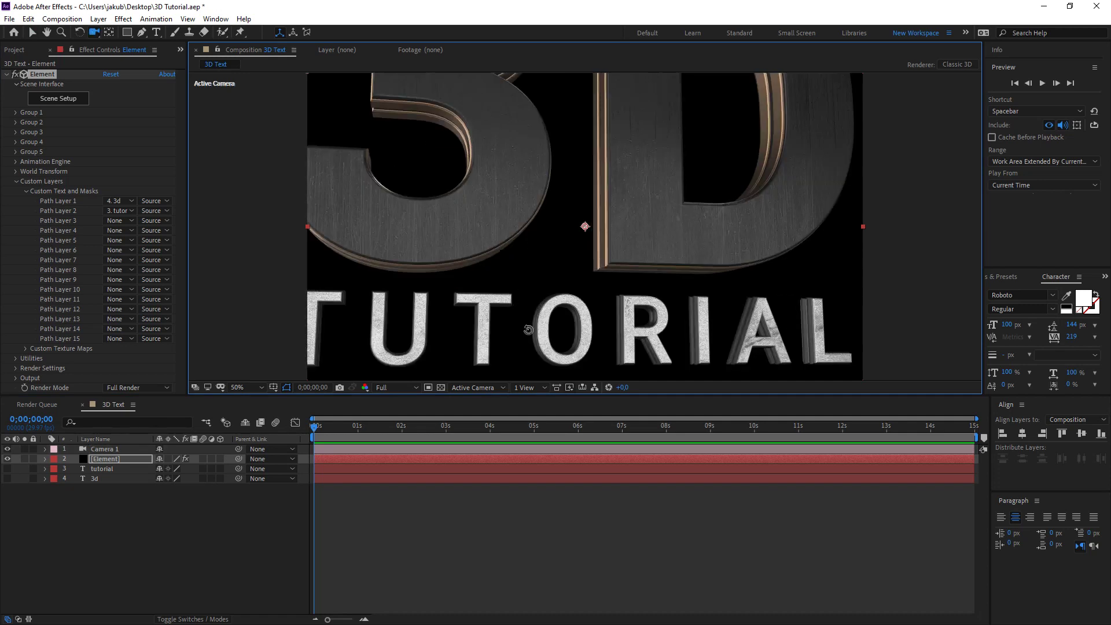
mouse_move(552, 318)
mouse_down()
mouse_move(564, 304)
mouse_move(442, 315)
mouse_up()
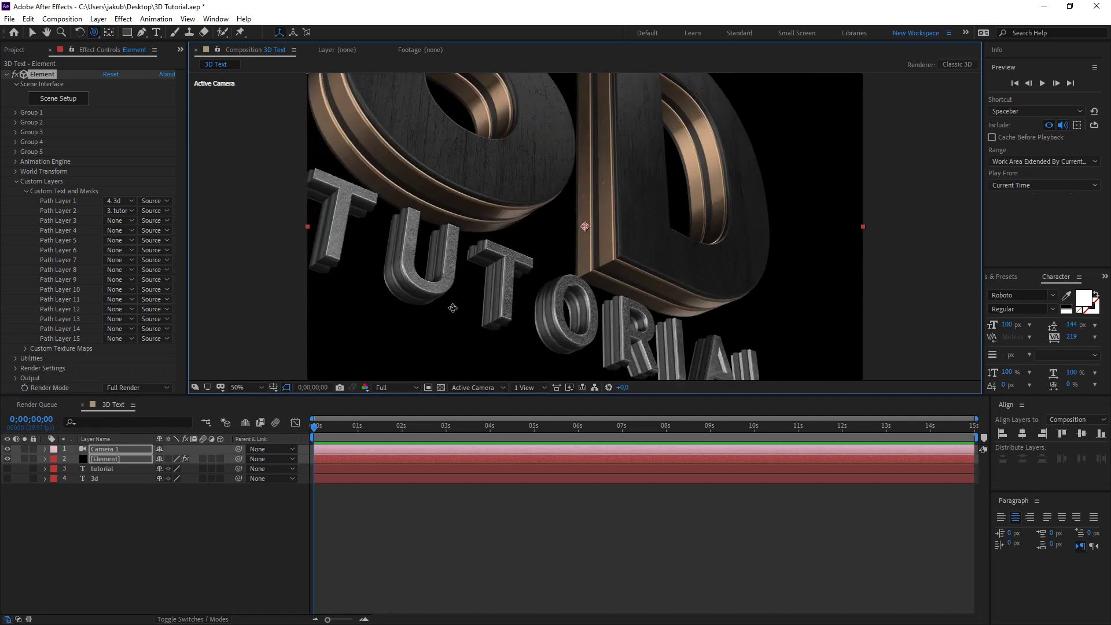
scroll(449, 156, up, 5)
scroll(449, 159, down, 3)
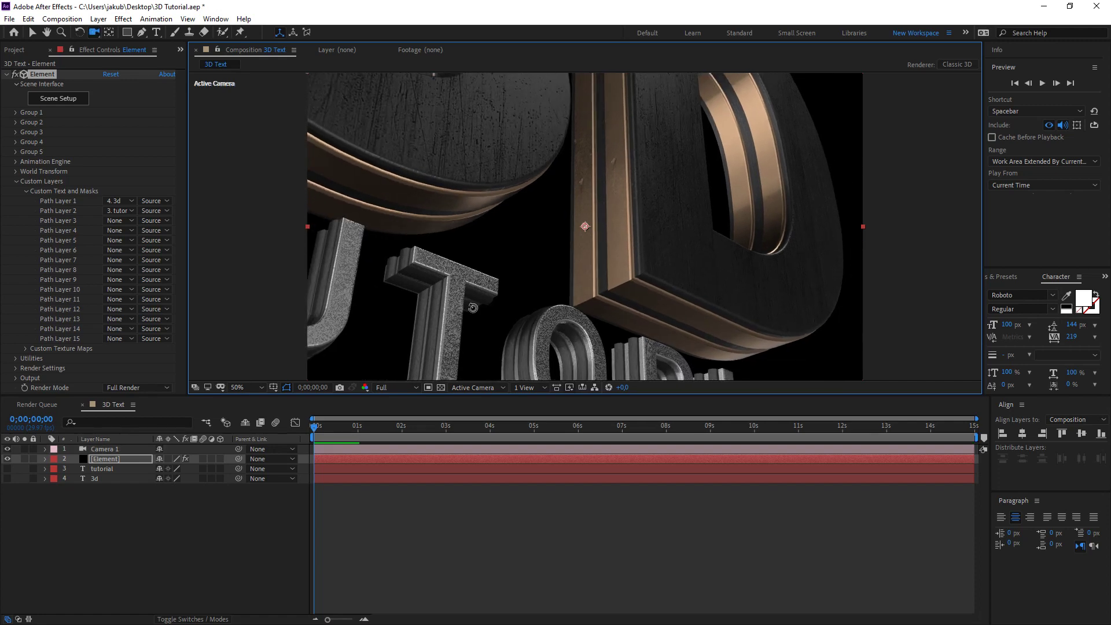
drag(474, 308, 565, 239)
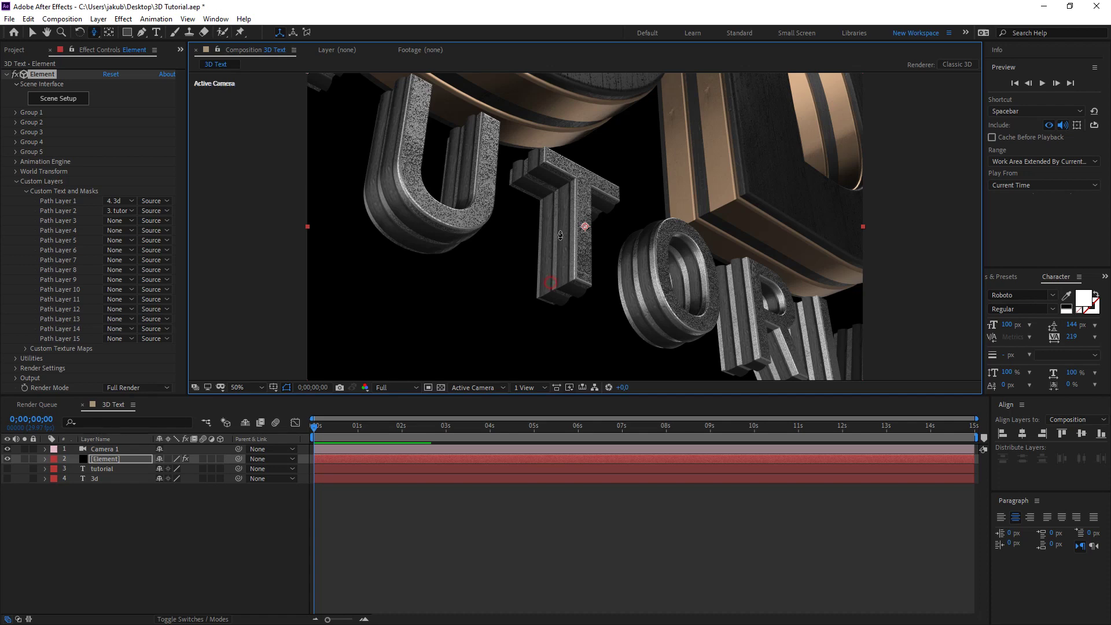
drag(550, 281, 562, 192)
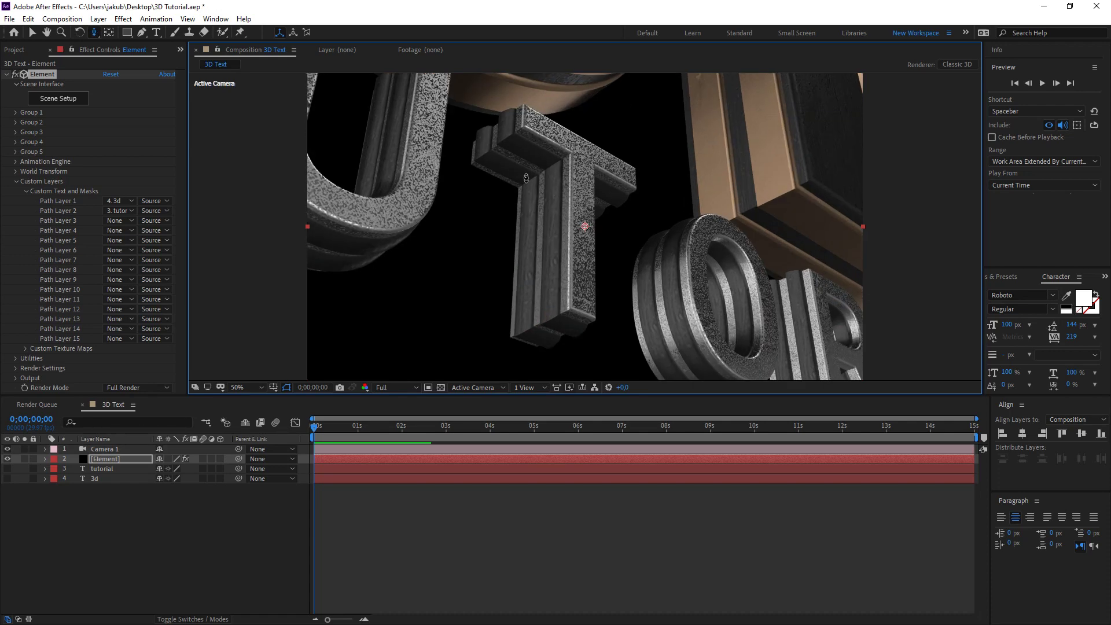
Select the Element layer and its Element effect to reopen Scene Setup
click(131, 461)
click(120, 51)
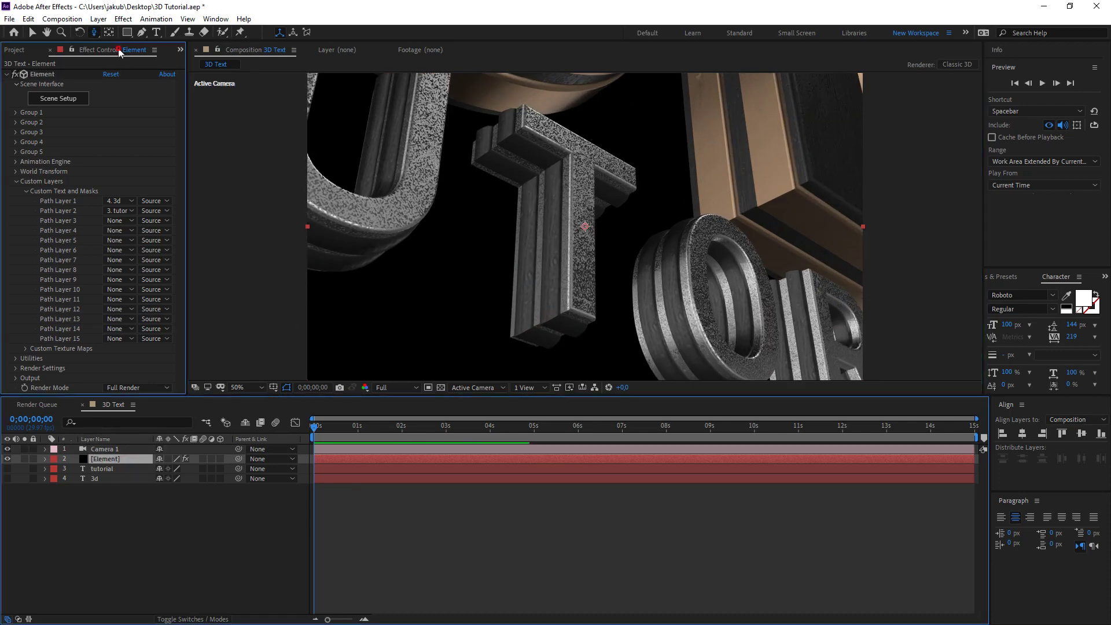
click(42, 74)
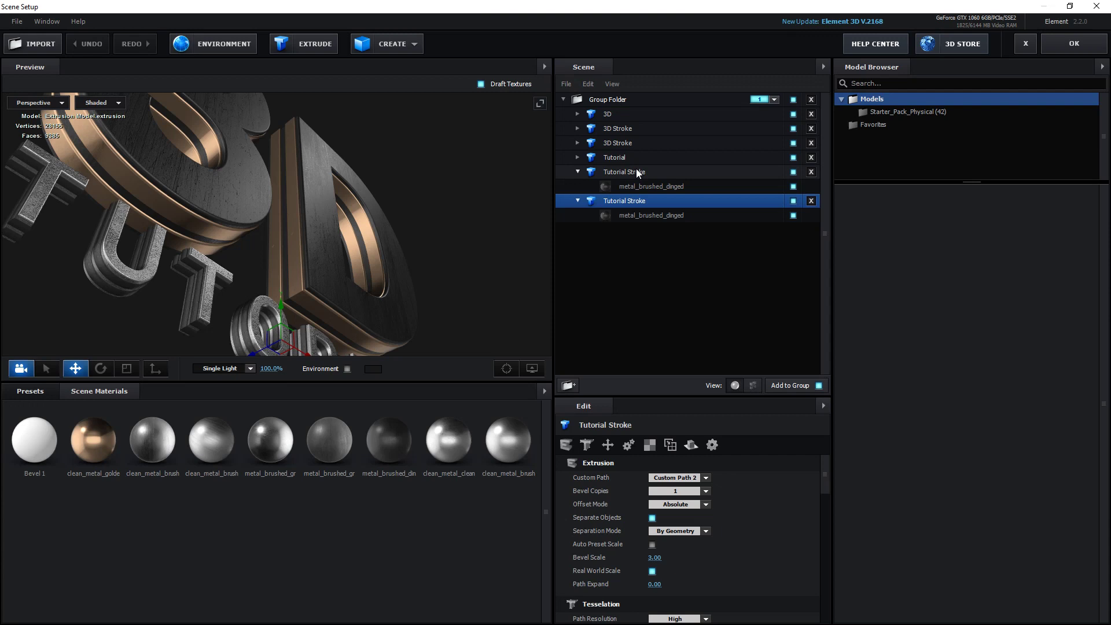
Drag the clean_metal_clean preset onto the main Tutorial model
click(637, 160)
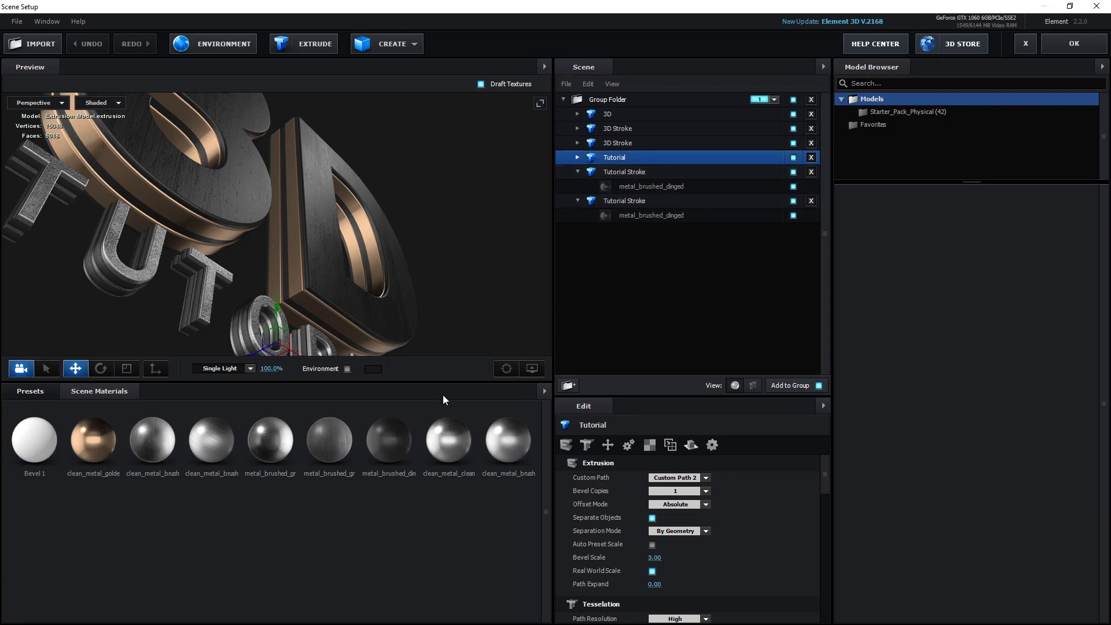
drag(449, 453, 637, 157)
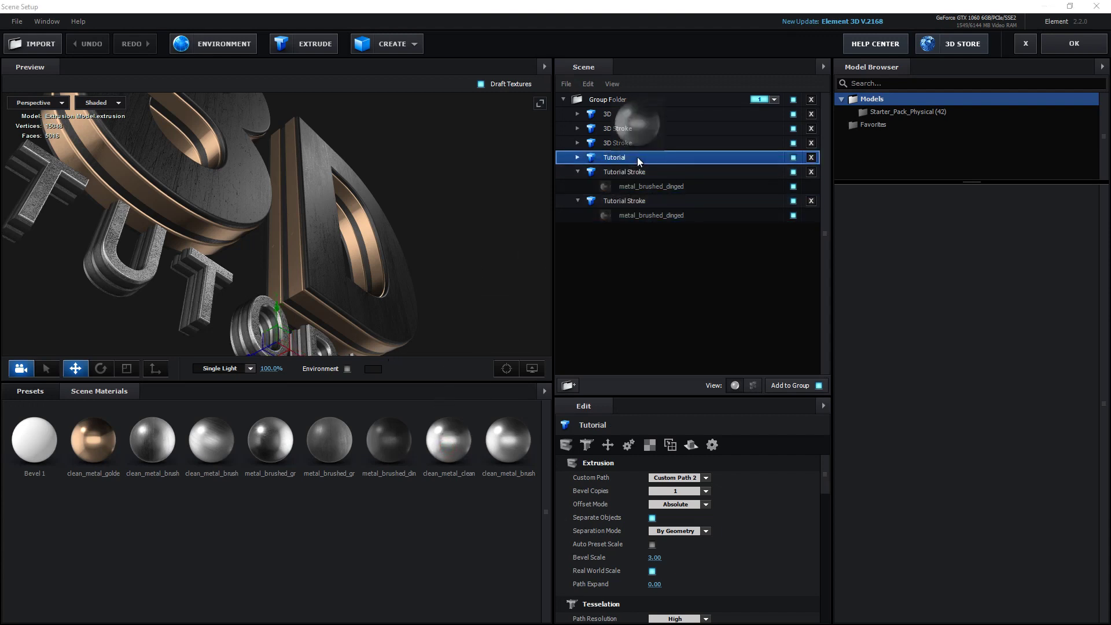
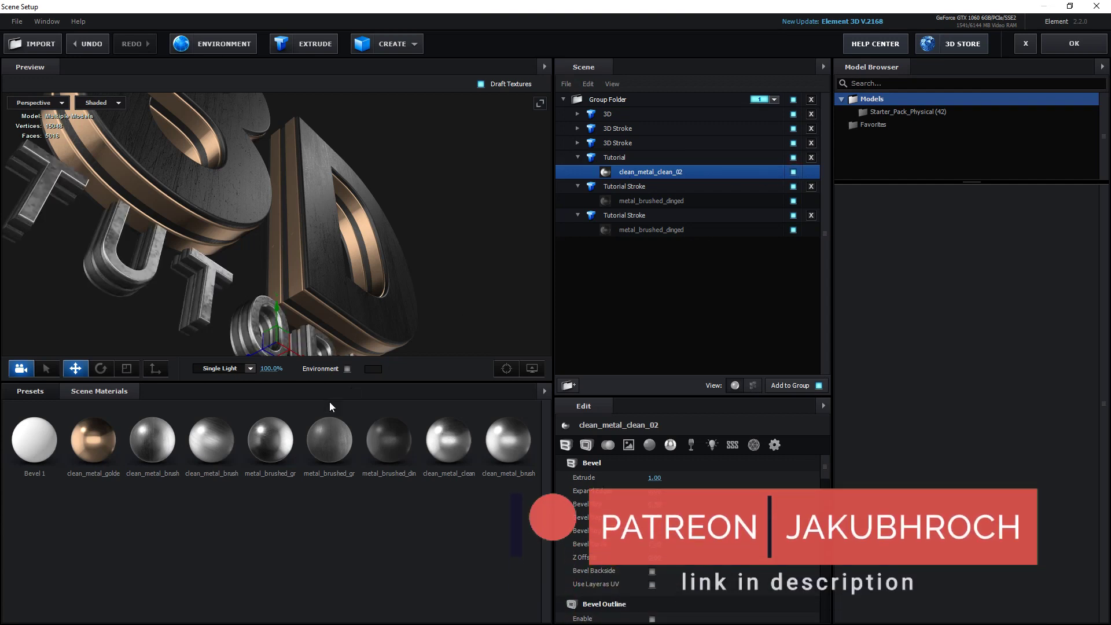
Drop clean_metal_brushed_clean_01 onto the Tutorial group and confirm Scene Setup with OK
mouse_move(213, 445)
mouse_down()
mouse_move(657, 162)
mouse_move(646, 172)
mouse_up()
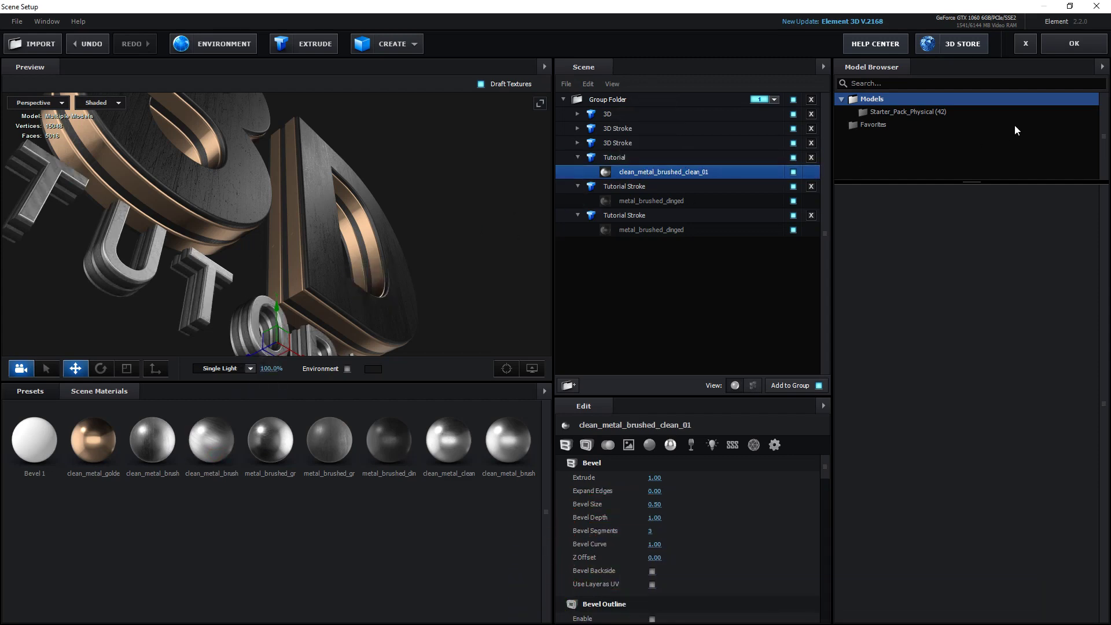
click(1073, 44)
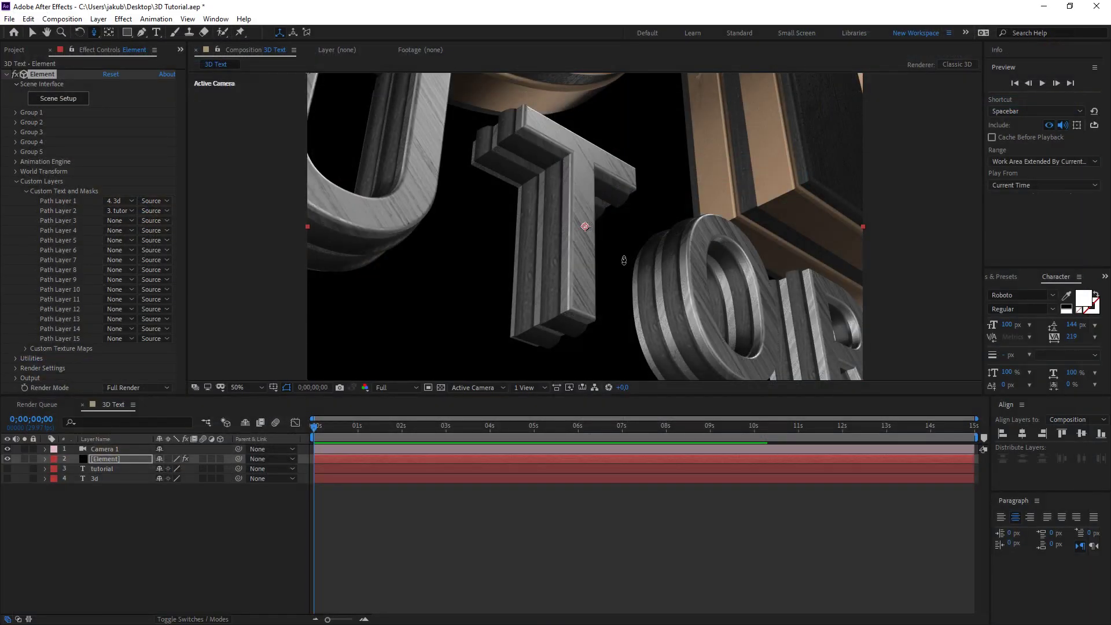
Pull Camera 1 back with the camera tool so the TUTORIAL lettering fits in view
scroll(624, 263, down, 2)
scroll(624, 253, up, 2)
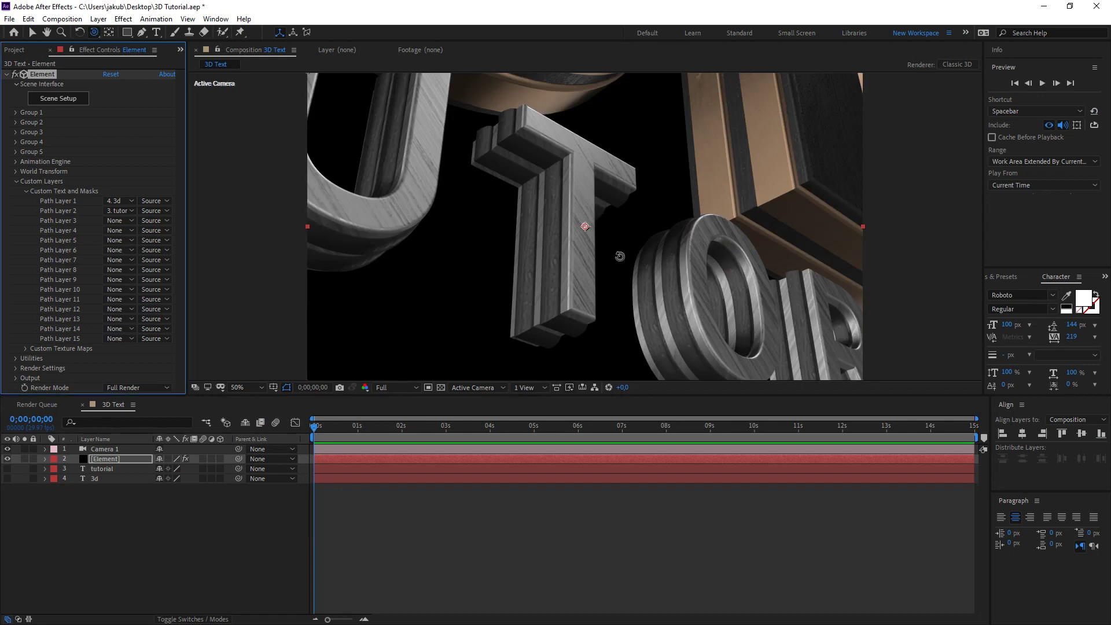
key(c)
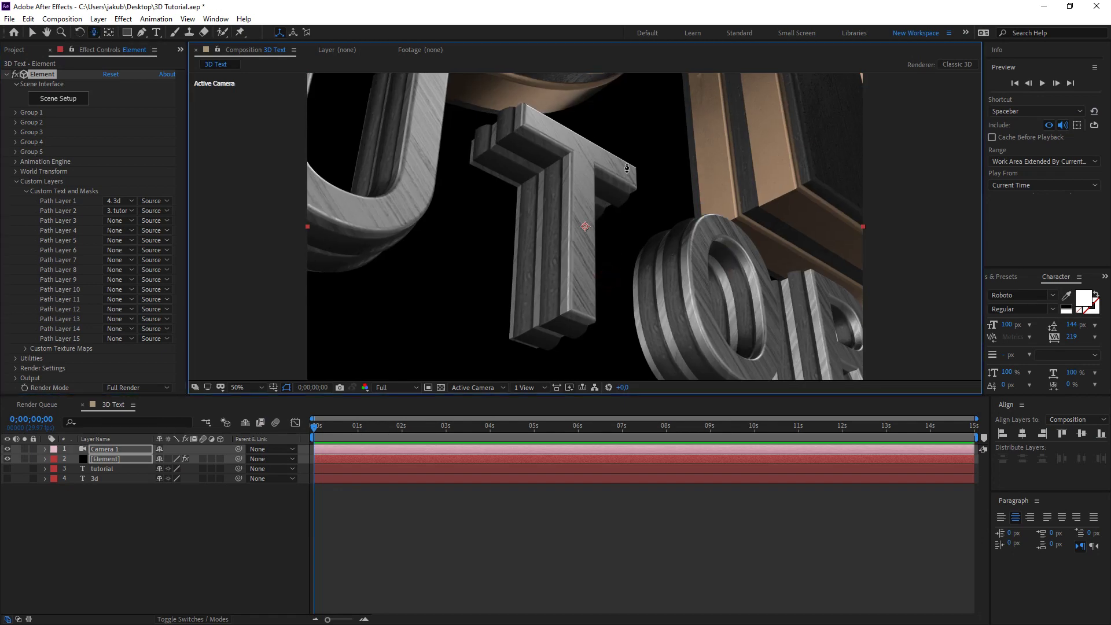
scroll(619, 202, up, 5)
mouse_move(648, 184)
mouse_down()
mouse_move(683, 571)
mouse_move(646, 494)
mouse_up()
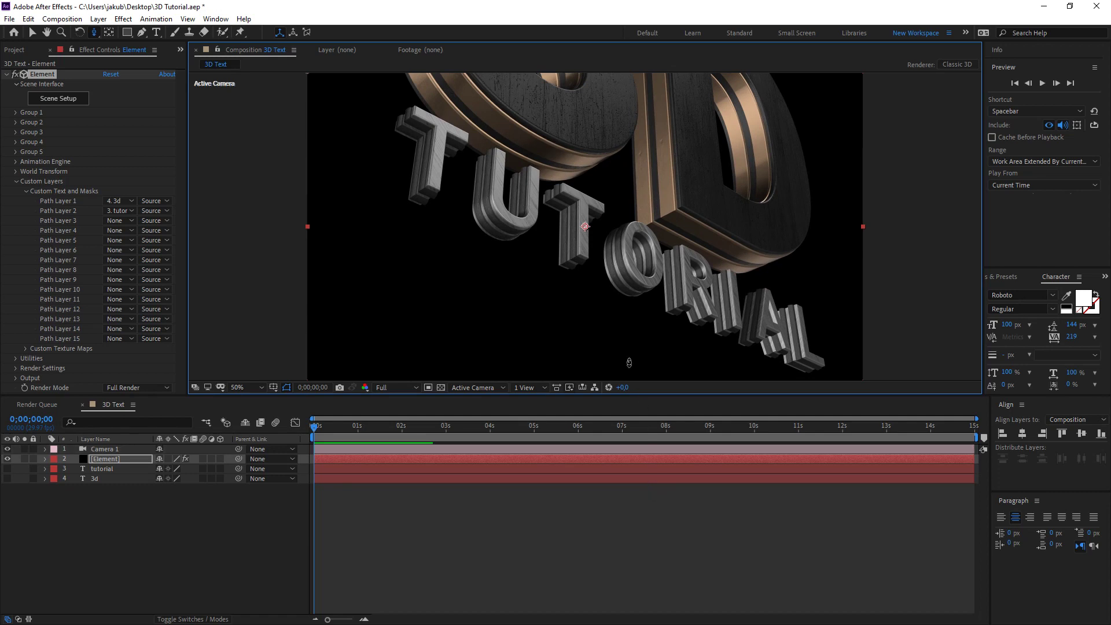
Select the Element layer and reopen its Scene Setup
key(v)
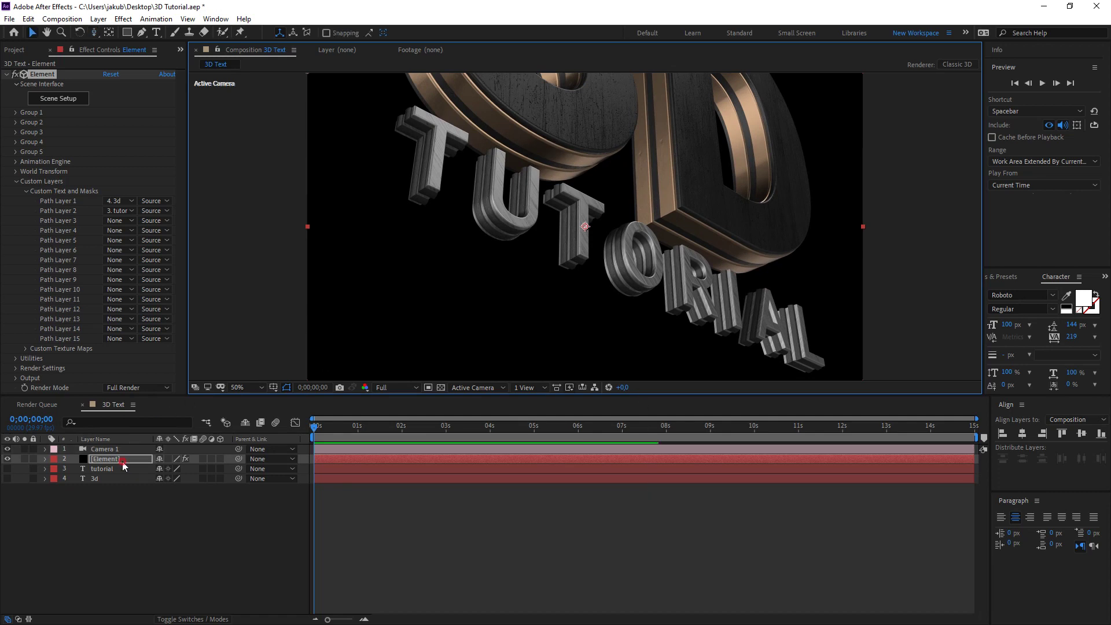
click(124, 460)
click(69, 97)
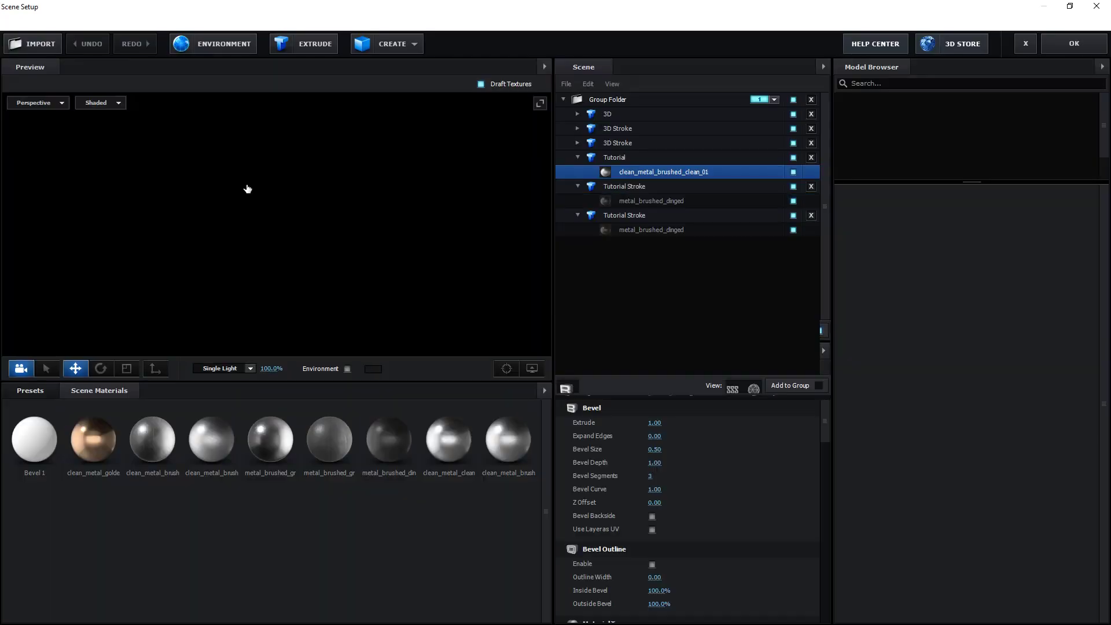
Collapse the Tutorial groups and create a new plane named BG
drag(319, 187, 280, 211)
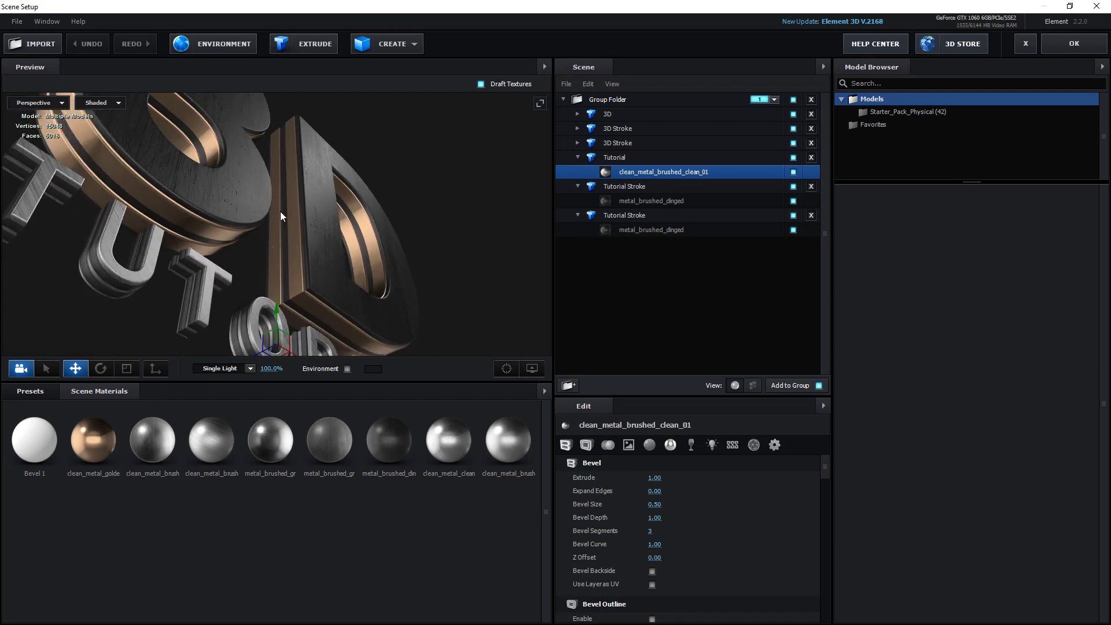
click(577, 158)
click(577, 172)
click(577, 186)
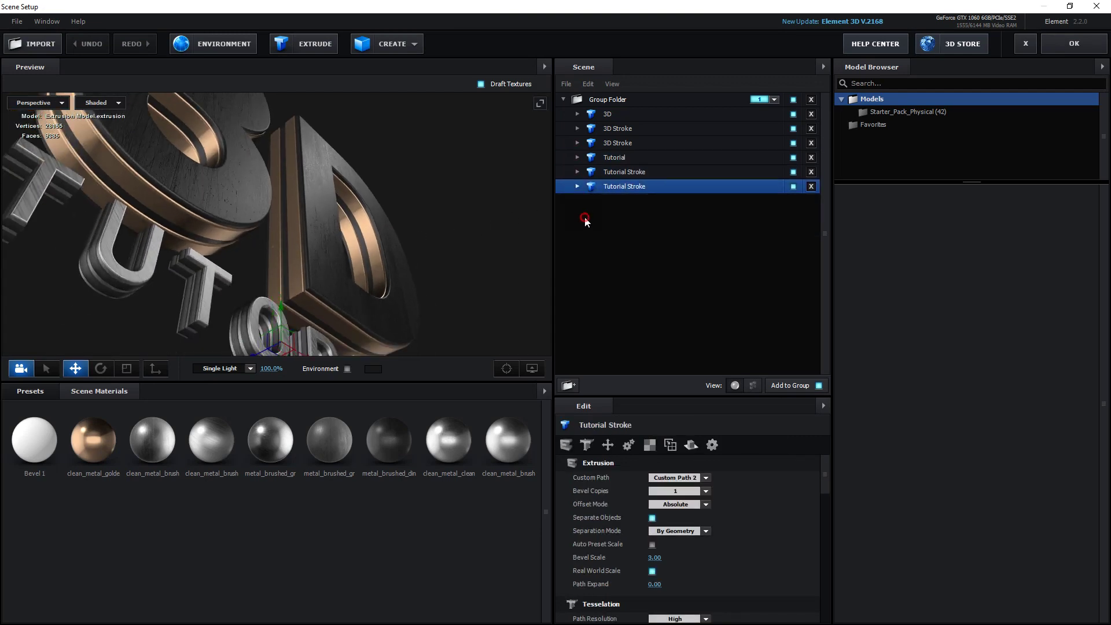
click(386, 44)
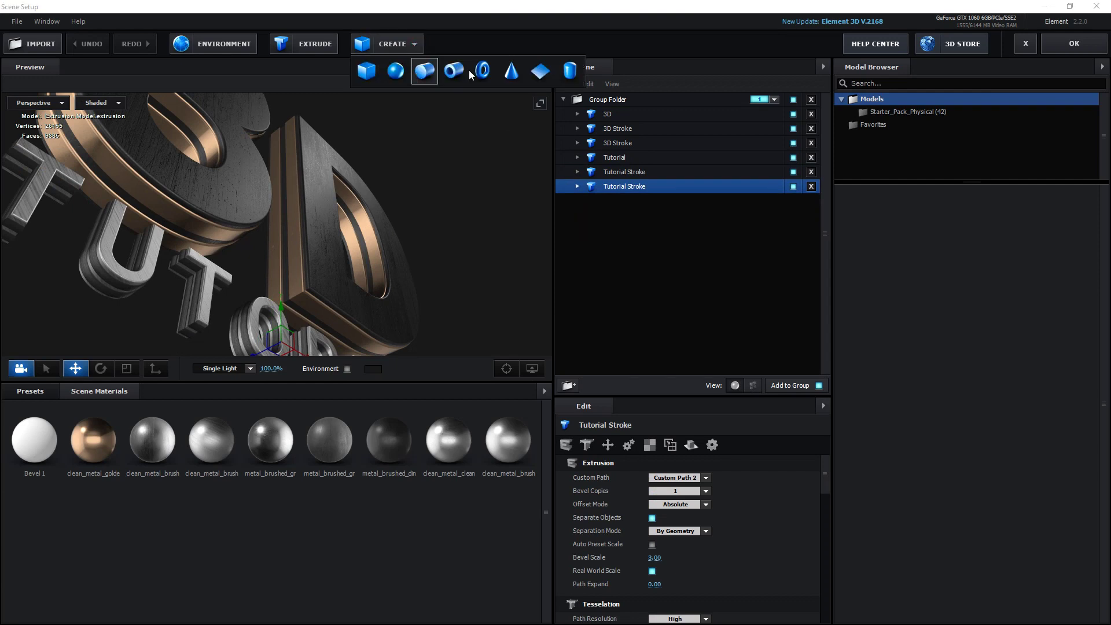
click(539, 72)
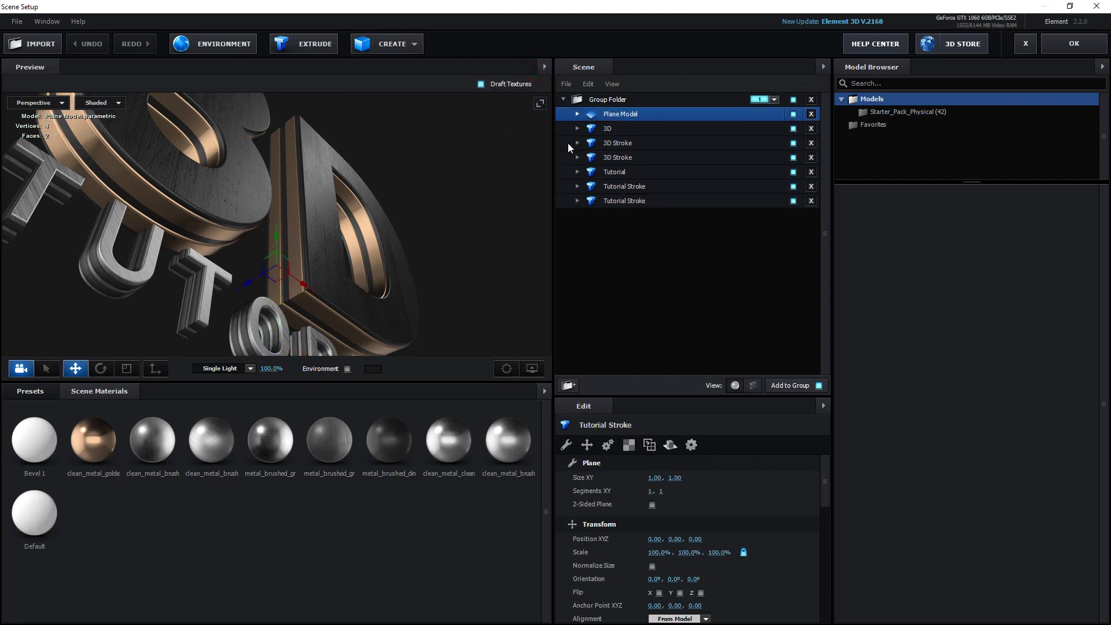
double_click(649, 115)
text(BG)
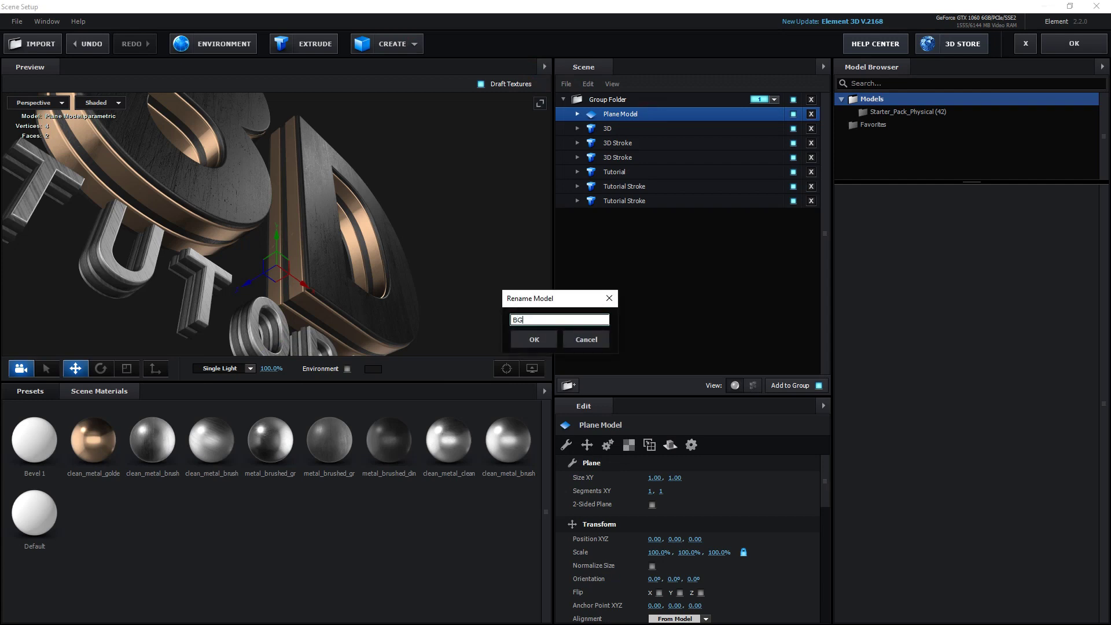
key(Return)
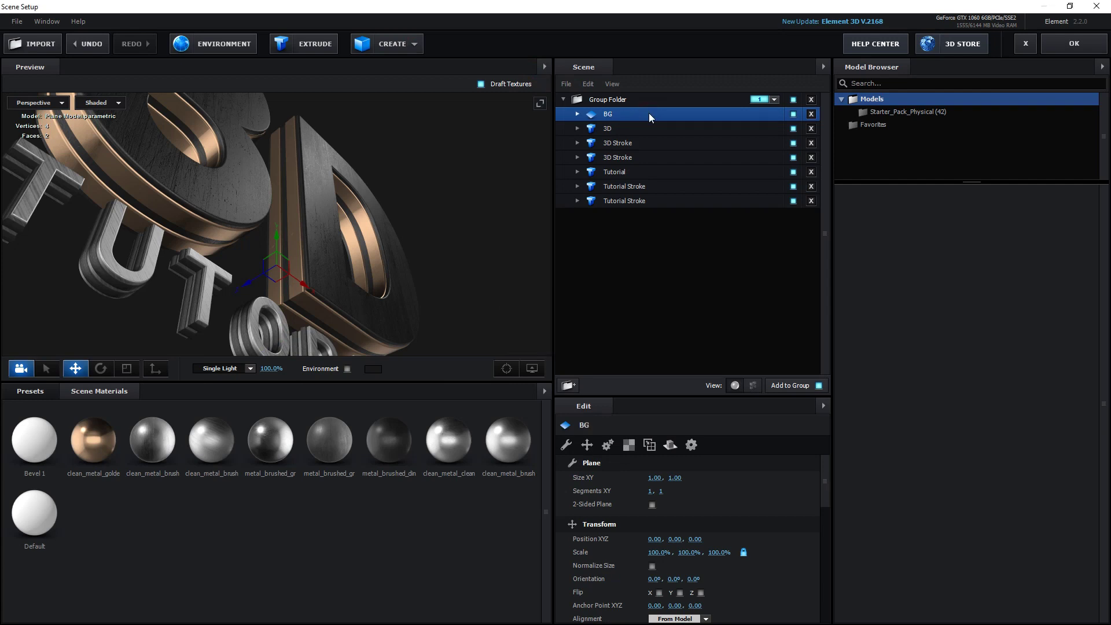
Stand the BG plane upright with an X orientation of 270°
drag(385, 255, 351, 286)
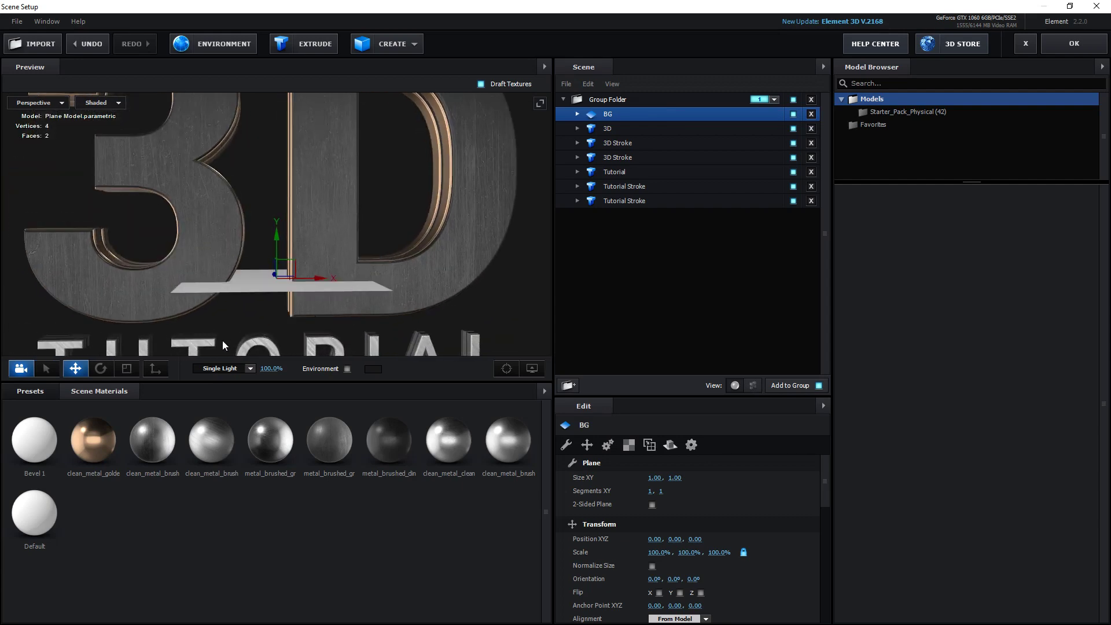
click(101, 368)
drag(282, 295, 458, 304)
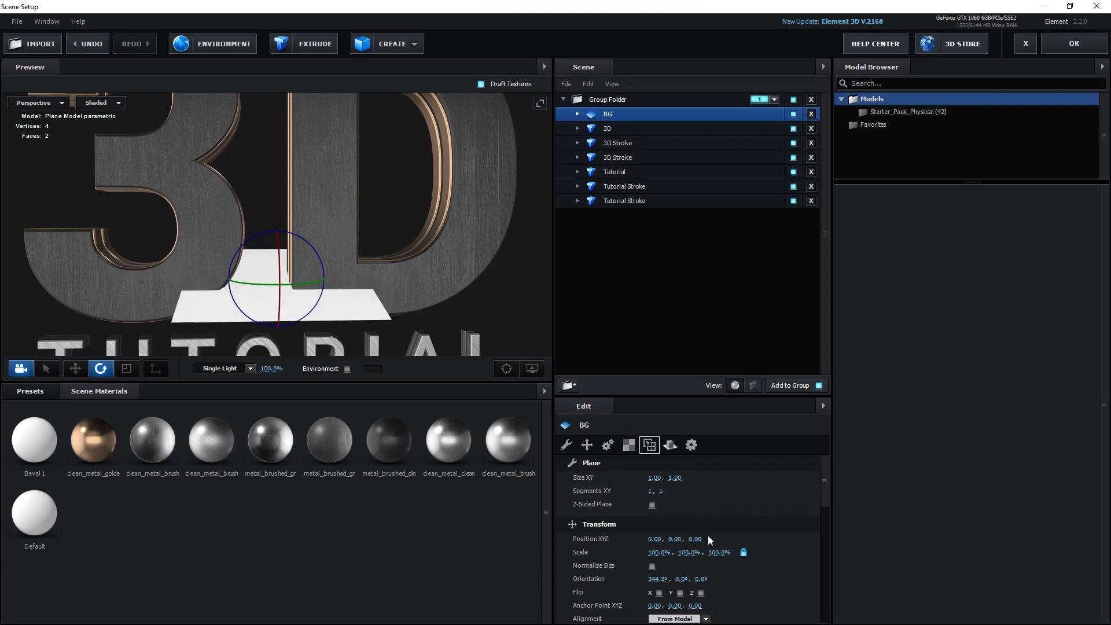
click(660, 579)
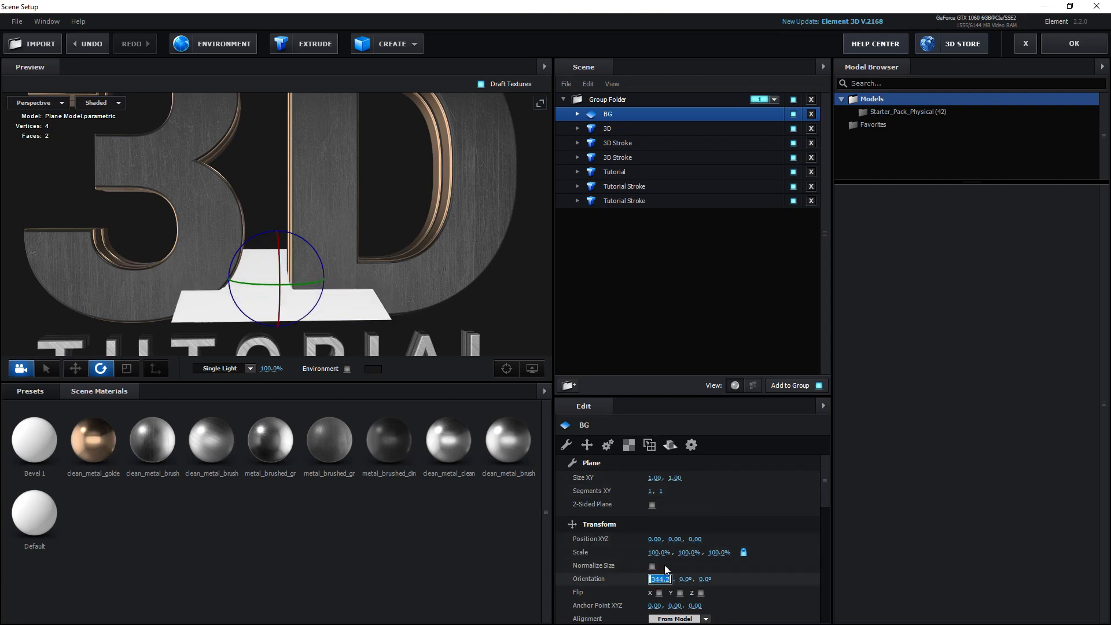
text(270)
key(Return)
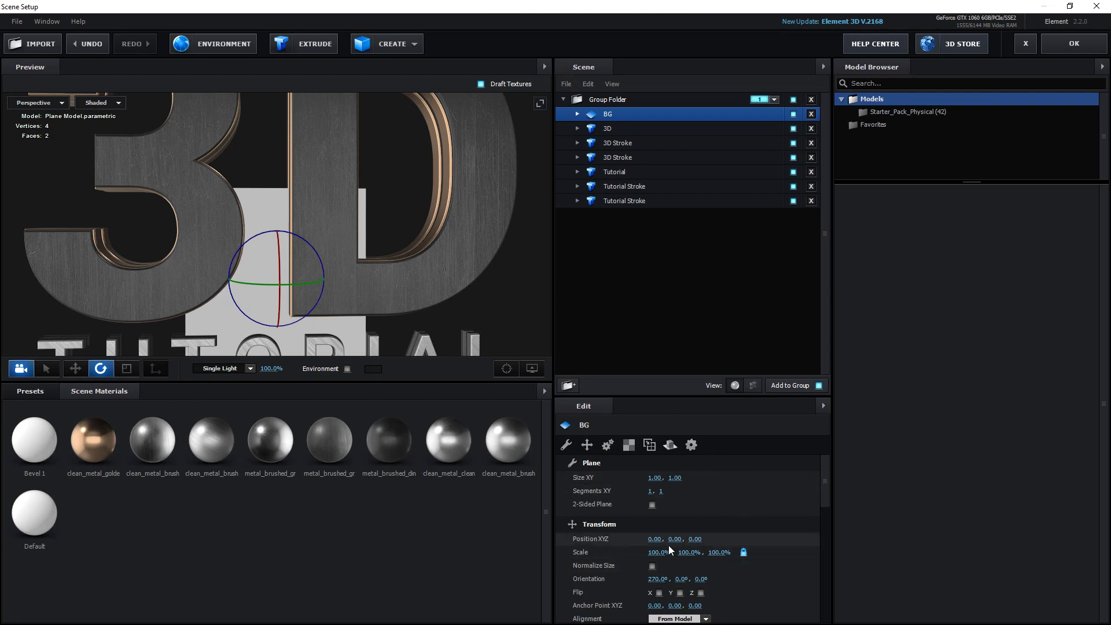
Resize the BG plane to 100 × 100
click(654, 478)
text(100)
key(Return)
click(681, 478)
text(100)
key(Return)
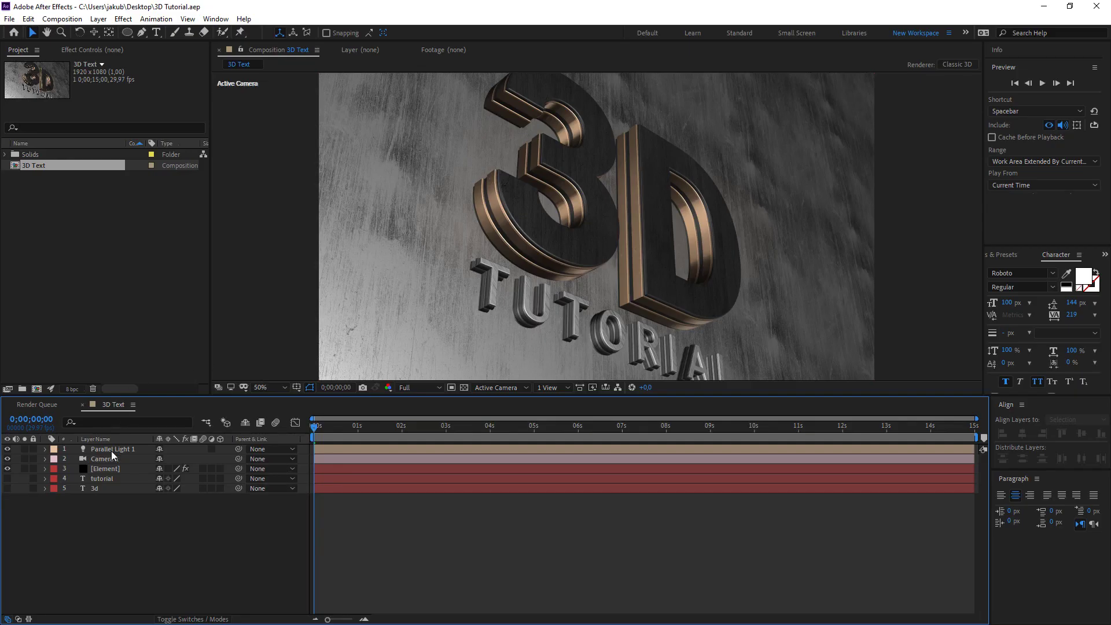
click(113, 461)
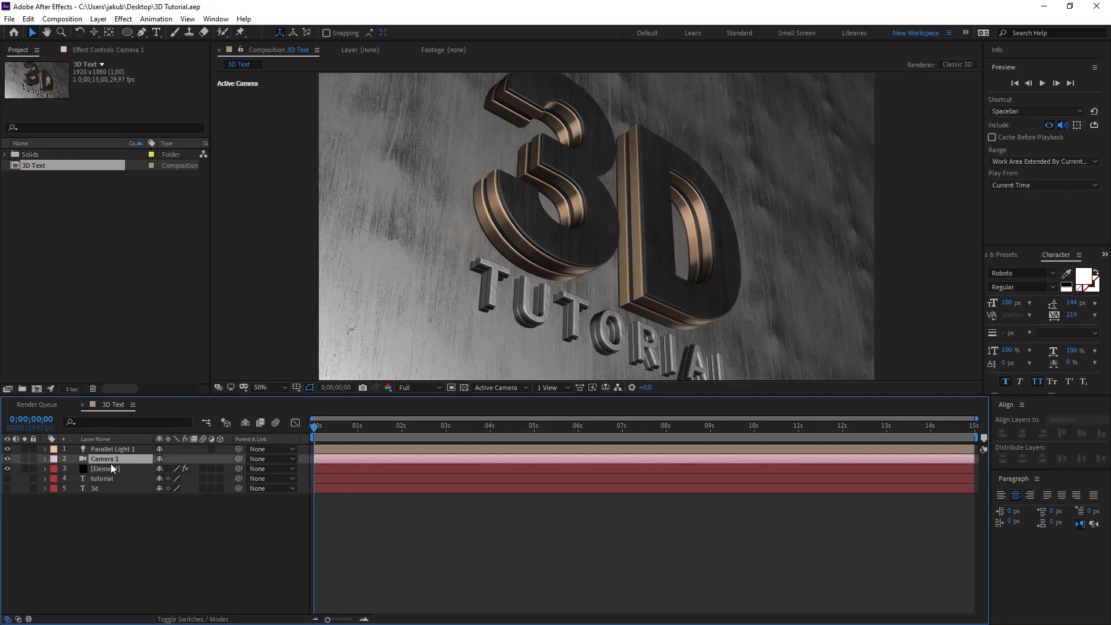
Select the Element layer and its Element effect in Effect Controls
click(113, 469)
click(103, 50)
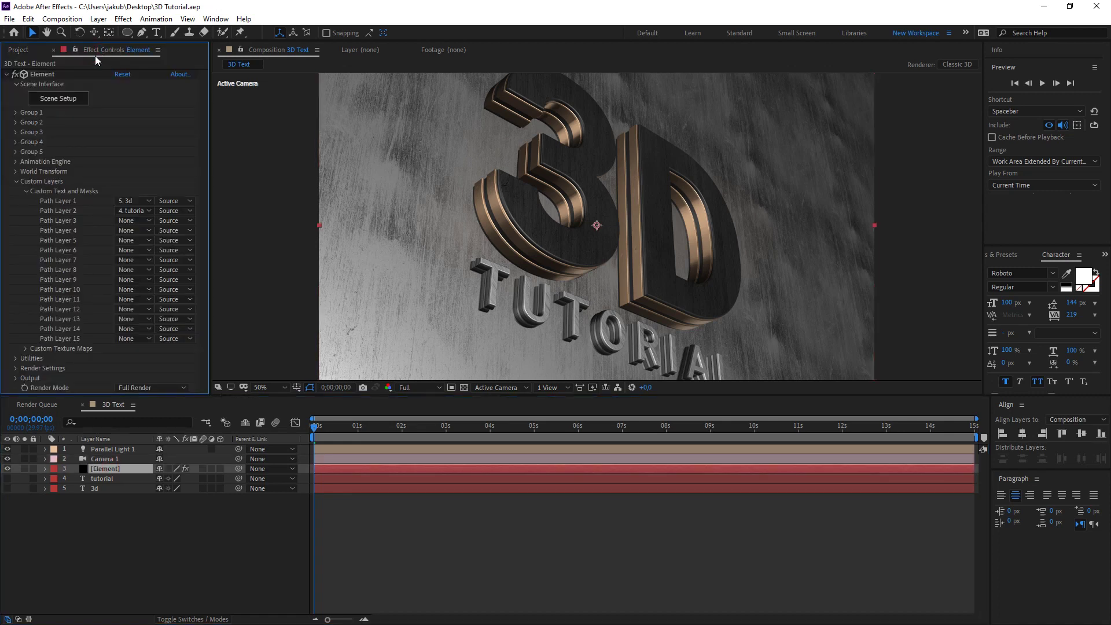
click(111, 116)
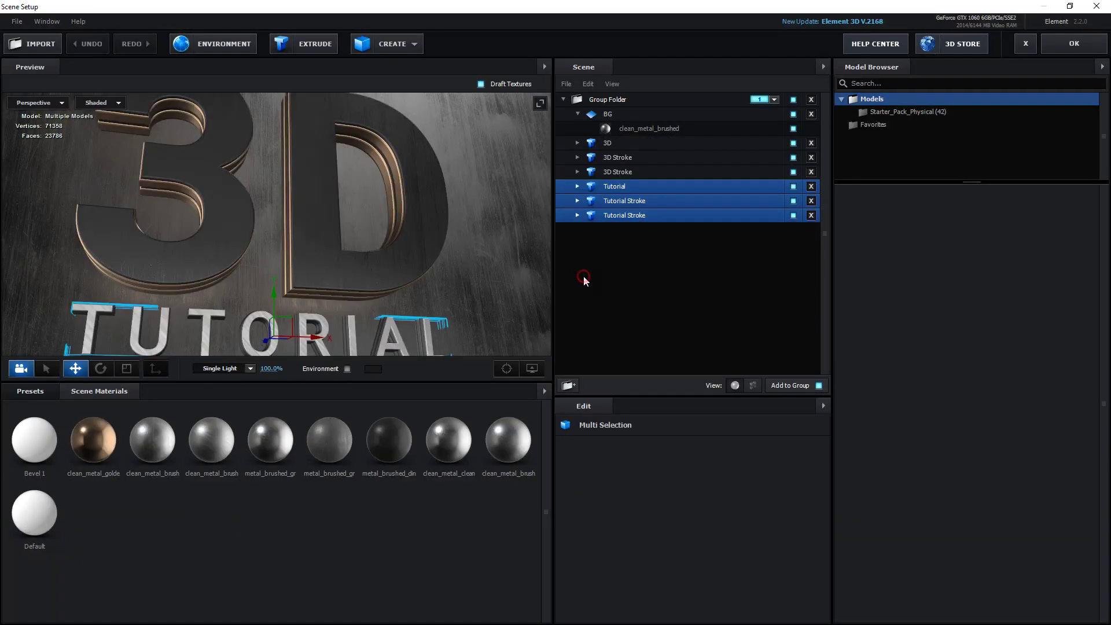
Give the Tutorial text group a copper-gold metal material
click(626, 172)
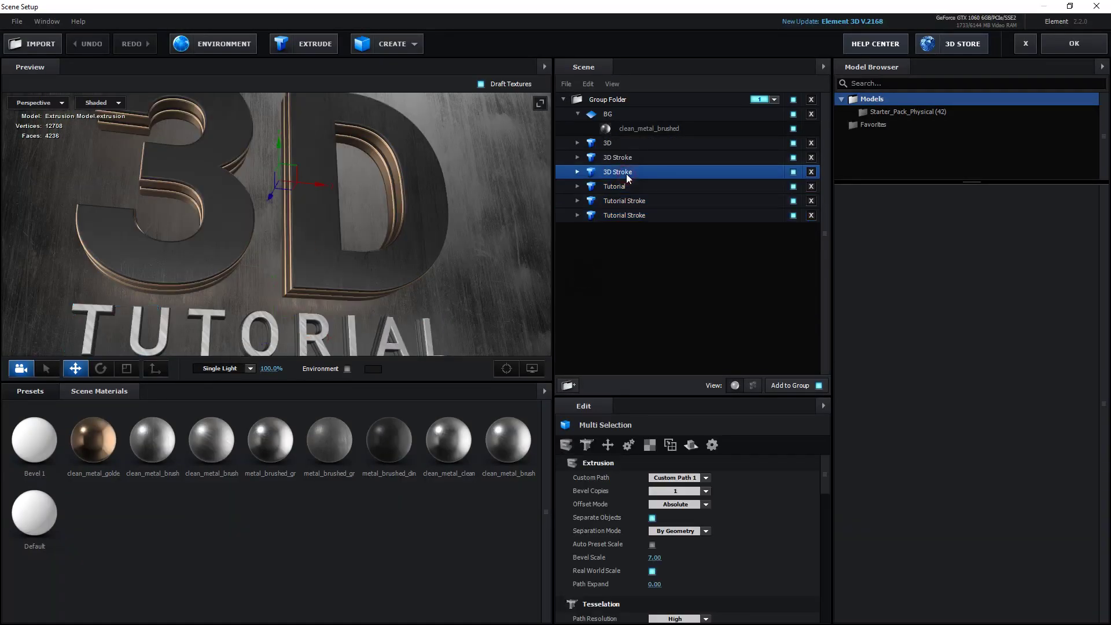
click(628, 186)
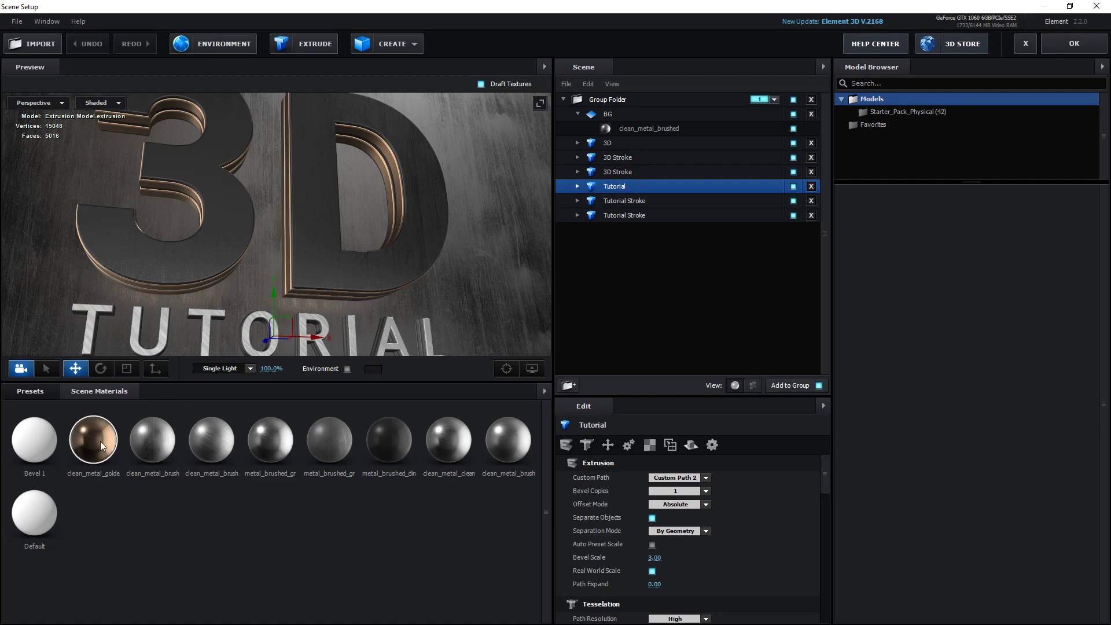
drag(90, 450, 615, 187)
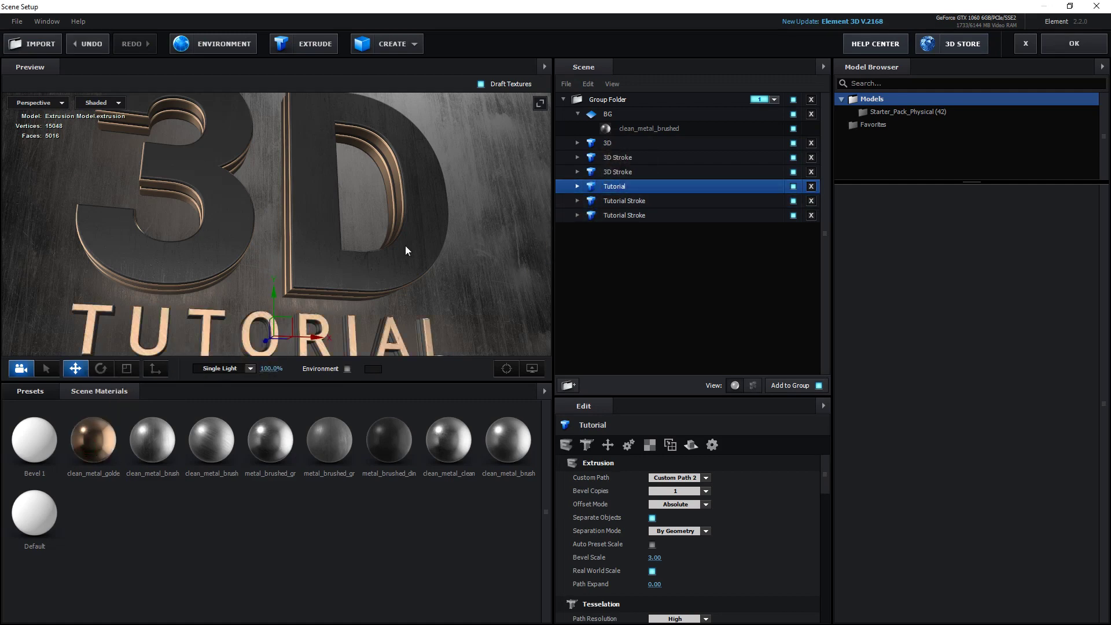
drag(206, 318, 263, 295)
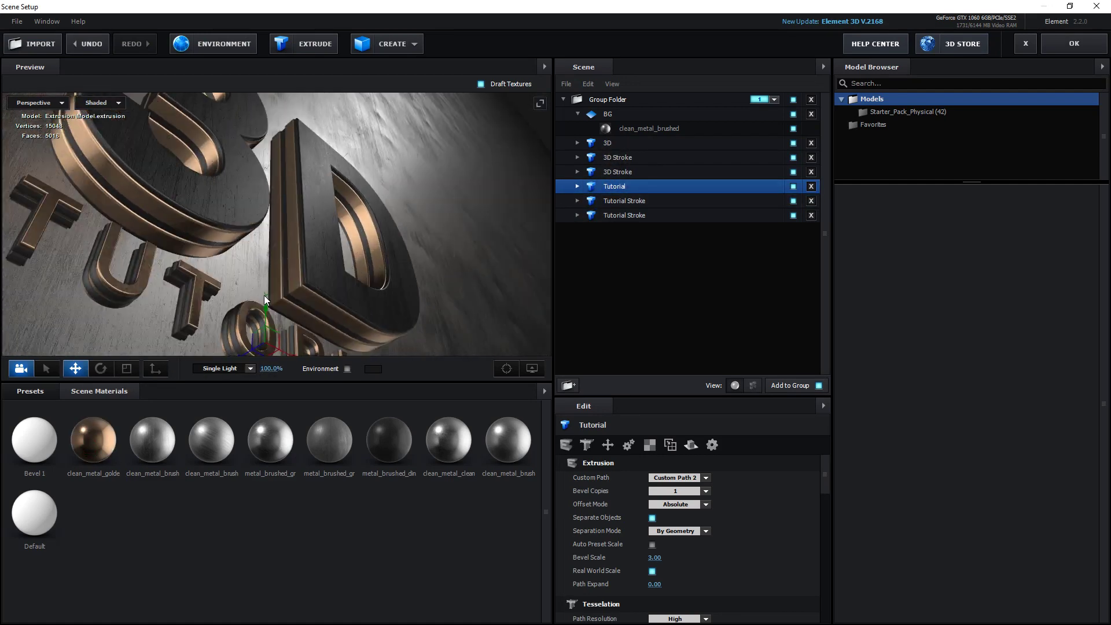
drag(262, 290, 181, 304)
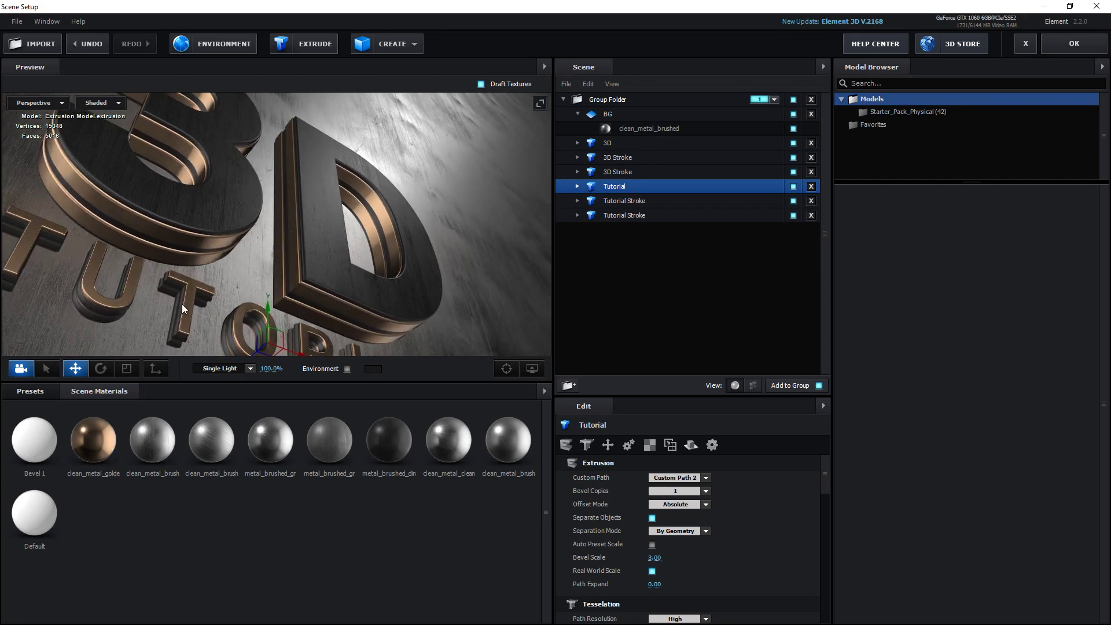
Apply metal_bronze_rust from Presets > Pro_Shaders_2 > Metal to the Tutorial text
click(17, 391)
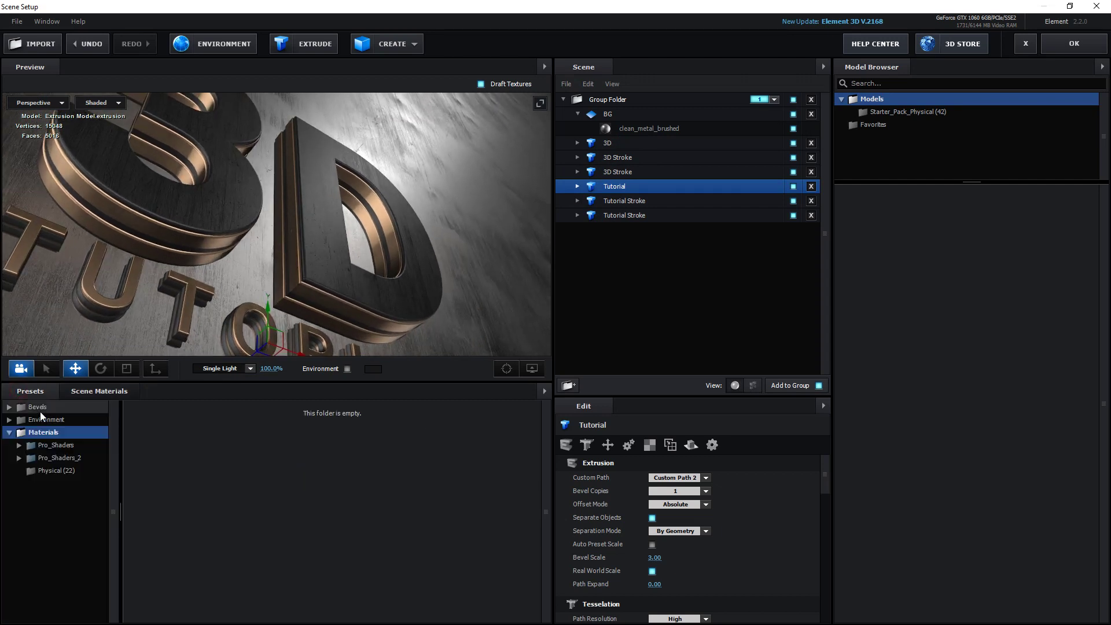
click(37, 459)
double_click(37, 460)
click(64, 522)
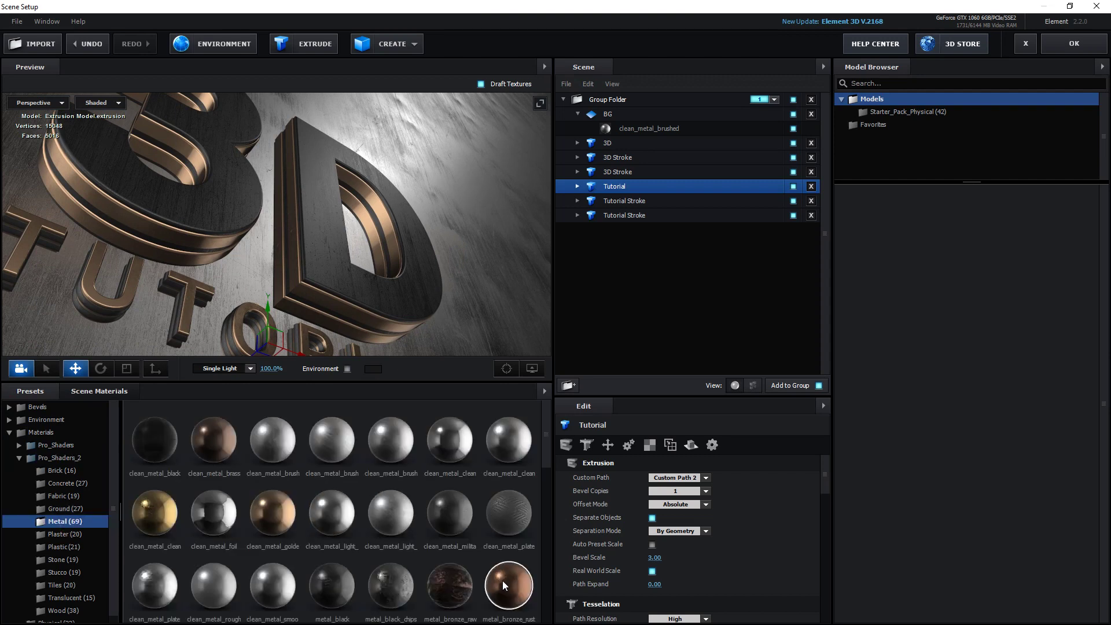
drag(502, 584, 633, 192)
mouse_move(287, 275)
mouse_down()
mouse_move(261, 278)
mouse_move(269, 294)
mouse_up()
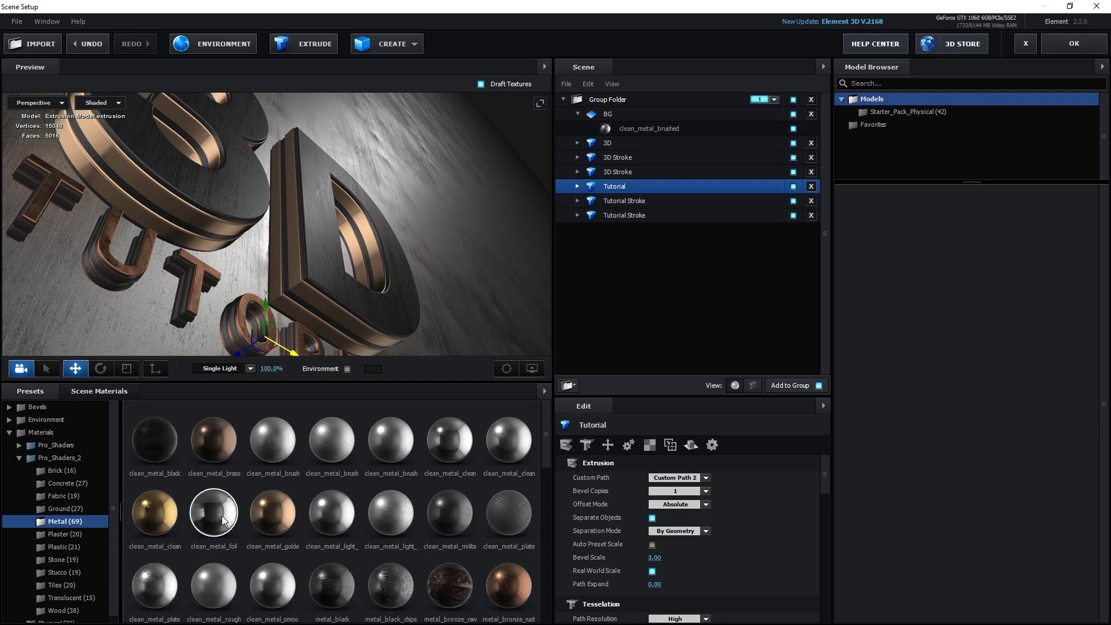
Try metal_gold_dark, then apply the golden clean metal material to the Tutorial text
scroll(226, 516, down, 2)
scroll(226, 517, down, 2)
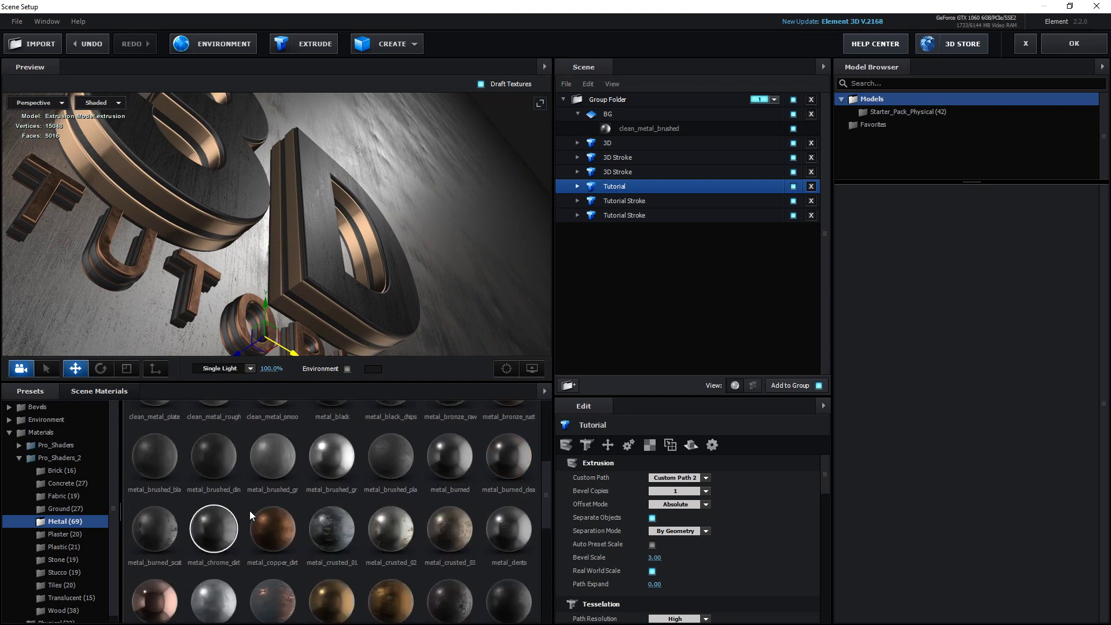
scroll(259, 510, down, 1)
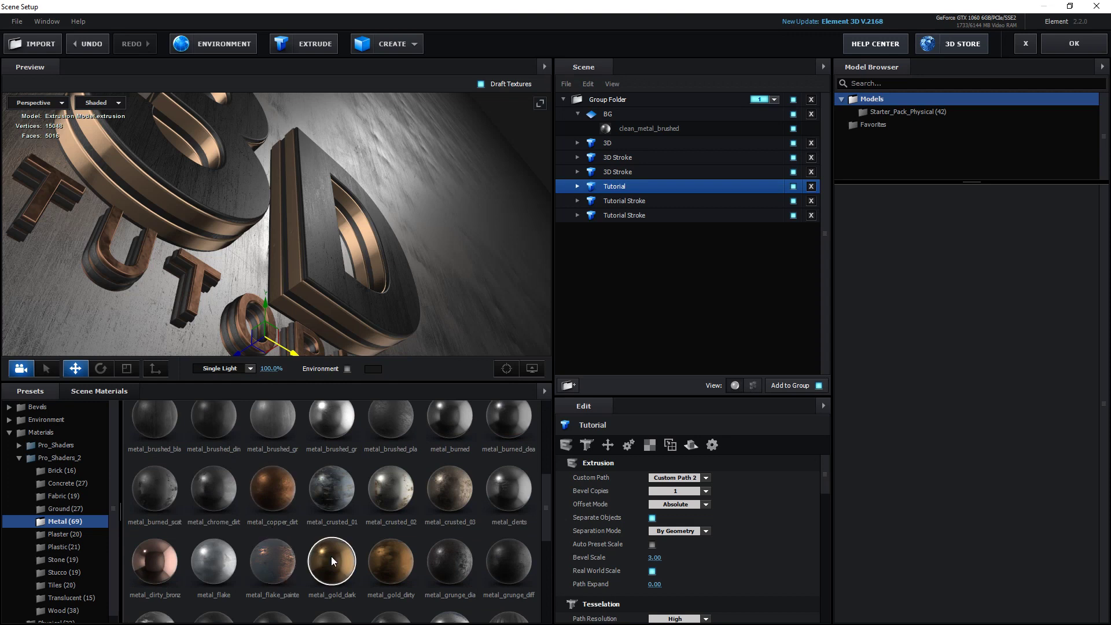
drag(335, 554, 338, 565)
scroll(278, 529, up, 4)
mouse_move(278, 529)
mouse_down()
mouse_move(504, 280)
mouse_move(603, 192)
mouse_up()
mouse_move(429, 232)
mouse_down()
mouse_move(389, 240)
mouse_move(426, 233)
mouse_move(378, 256)
mouse_move(397, 252)
mouse_move(333, 329)
mouse_move(331, 307)
mouse_move(347, 301)
mouse_up()
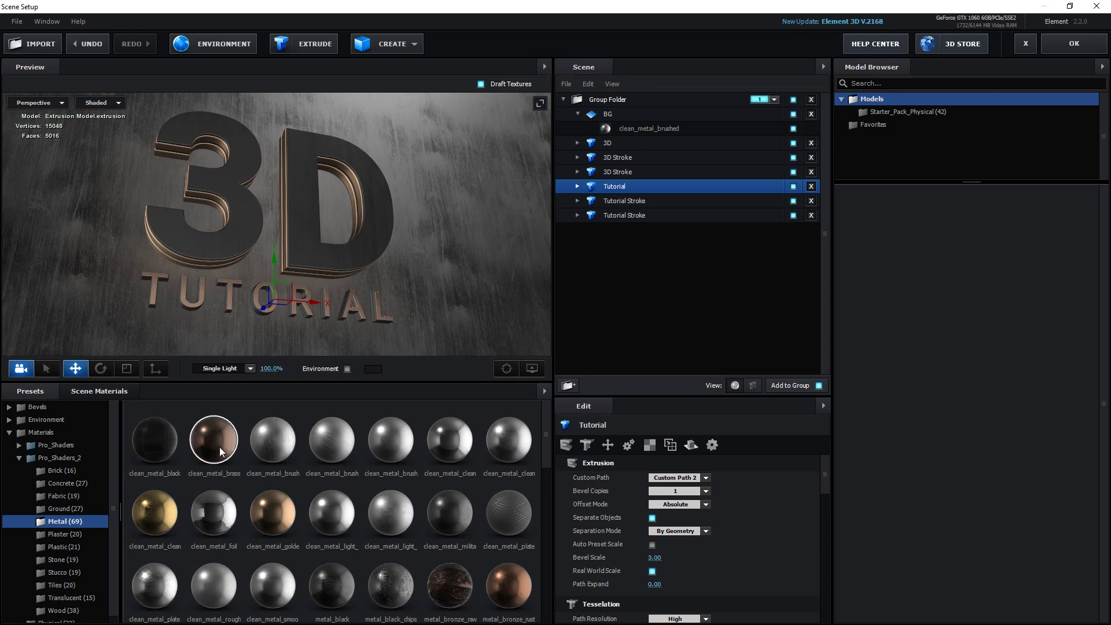
Make the BG plane clean_metal_brass and apply the scene to the composition
drag(218, 457, 614, 115)
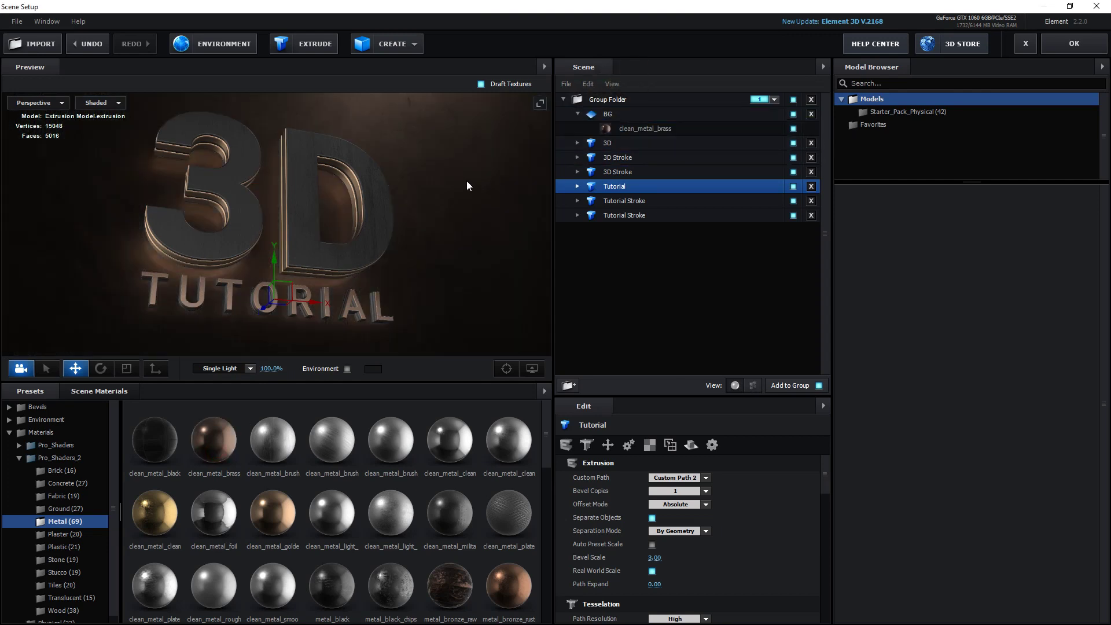
mouse_move(464, 186)
mouse_down()
mouse_move(474, 181)
mouse_move(451, 186)
mouse_up()
click(1041, 46)
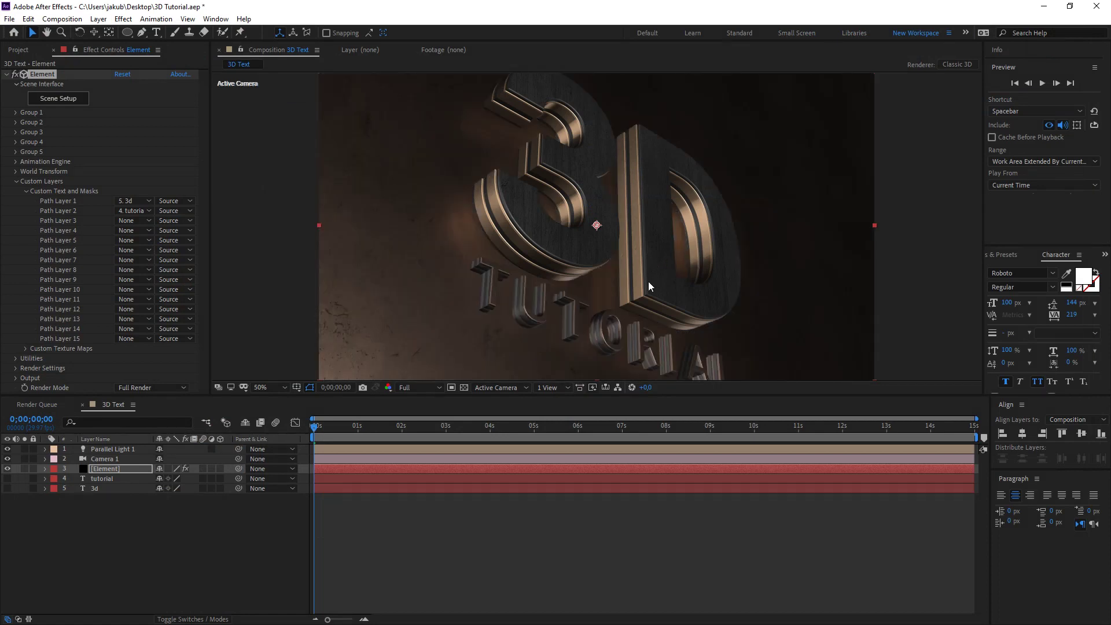
Orbit Camera 1 to a steeper, closer angle on the text, then reopen Element's Scene Setup
key(c)
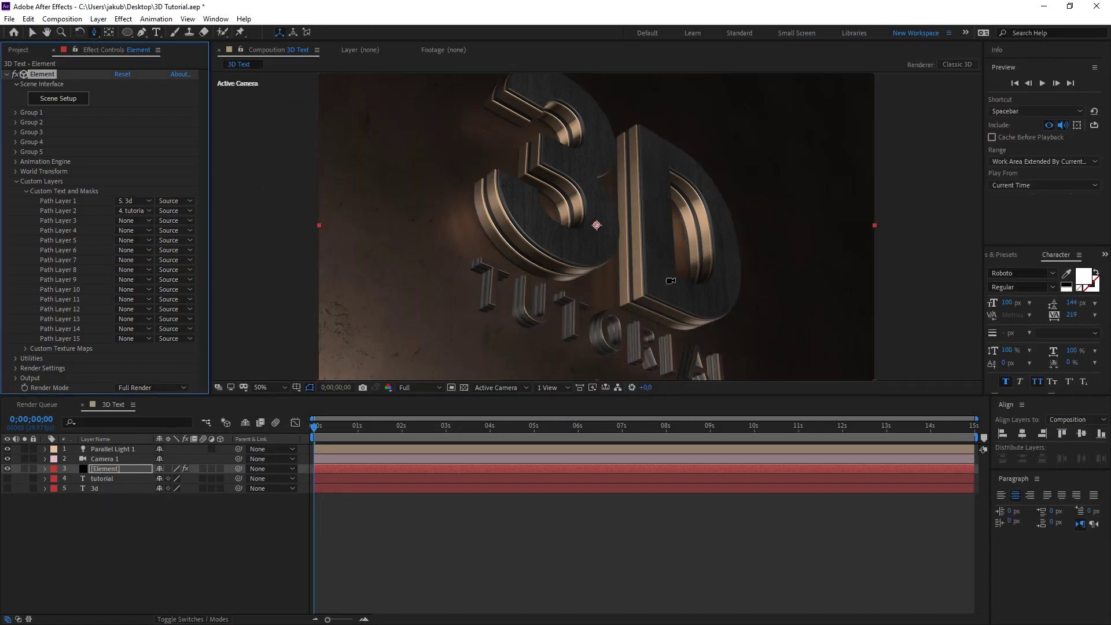
mouse_move(691, 281)
mouse_down()
mouse_move(640, 284)
mouse_move(646, 302)
mouse_move(689, 255)
mouse_move(663, 249)
mouse_up()
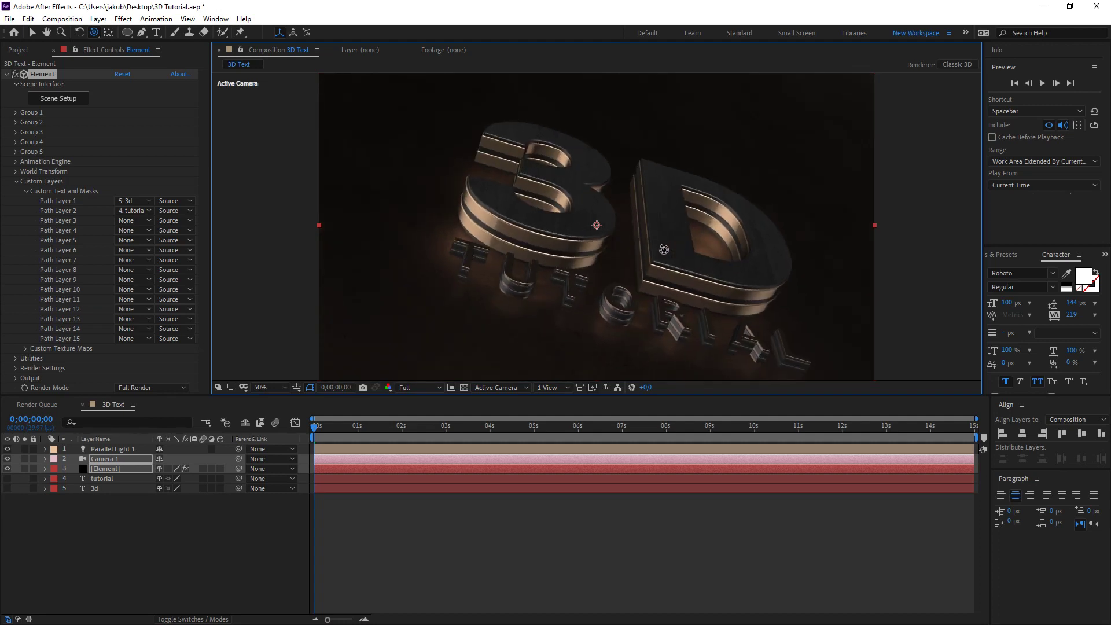
drag(668, 251, 641, 255)
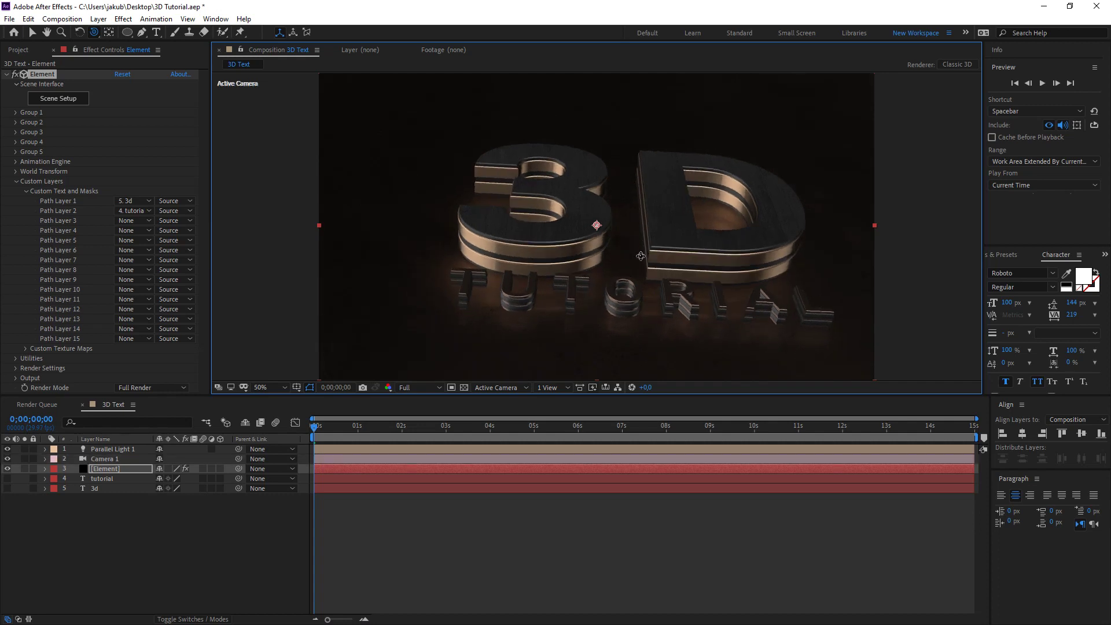
drag(637, 226, 627, 194)
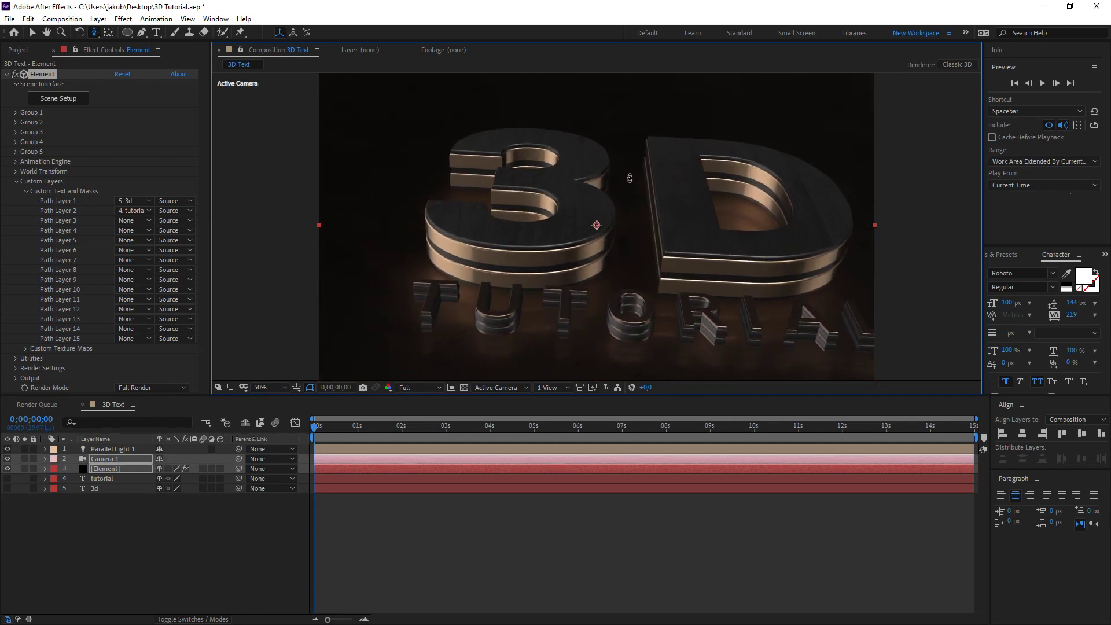
click(127, 467)
click(64, 97)
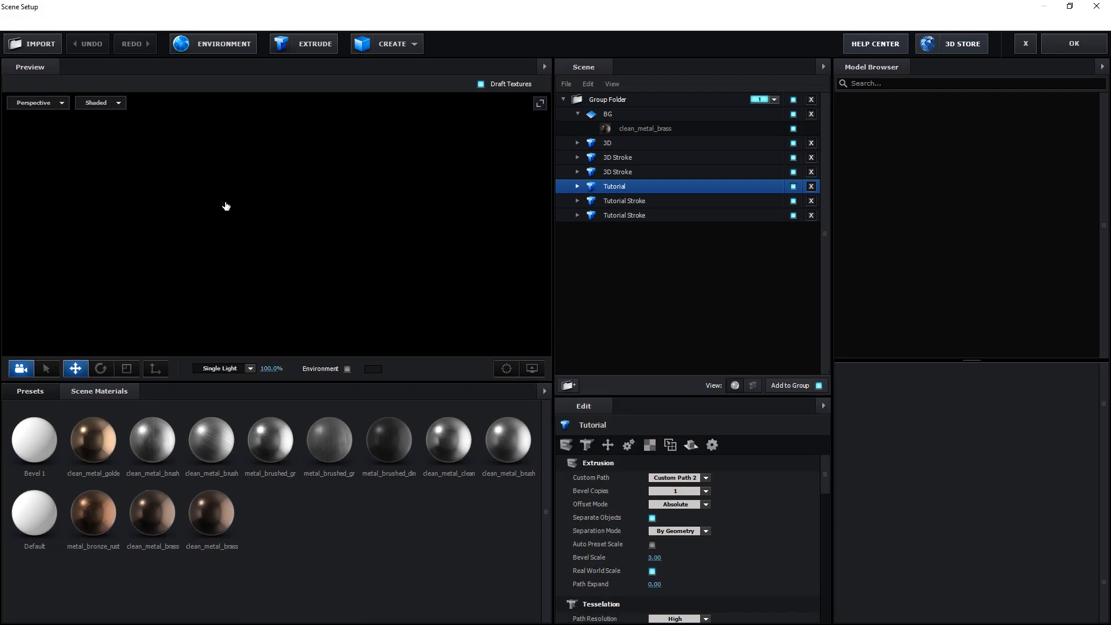
Select BG, then drop the bronze material onto the Tutorial Stroke row
click(641, 113)
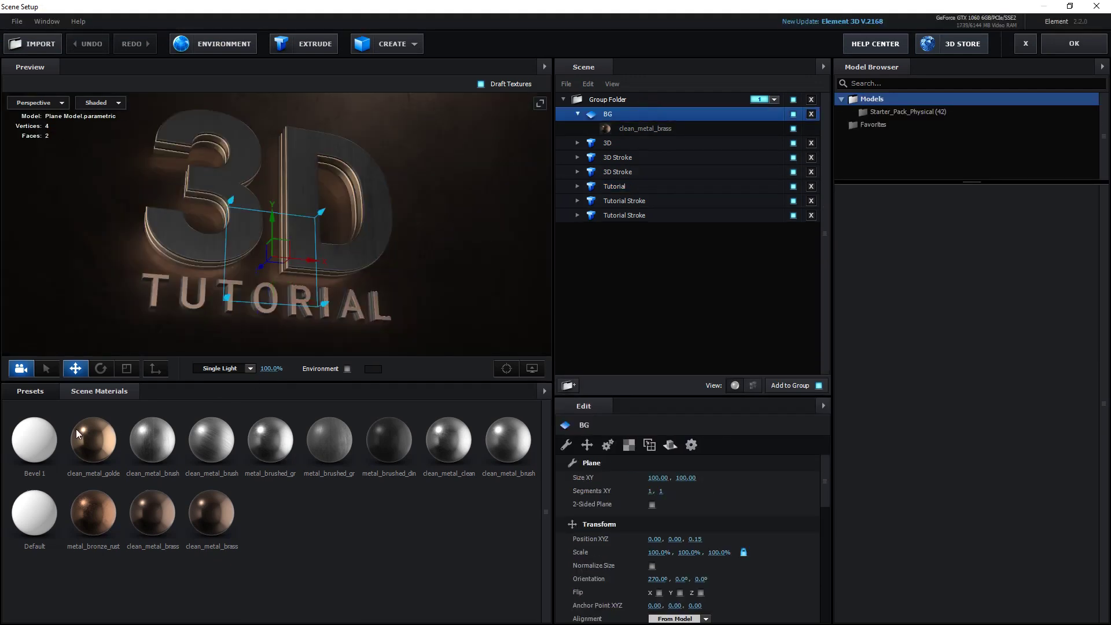
mouse_move(102, 515)
mouse_down()
mouse_move(702, 142)
mouse_move(696, 130)
mouse_up()
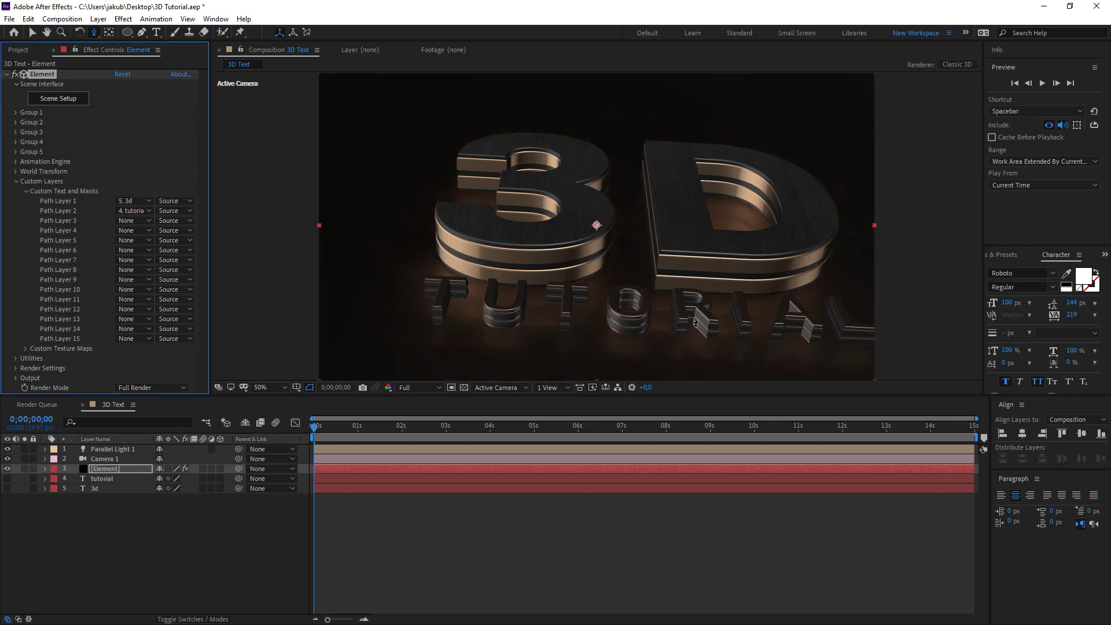
With Camera 1 off, aim Parallel Light 1's target inside the letter D
key(comma)
key(comma)
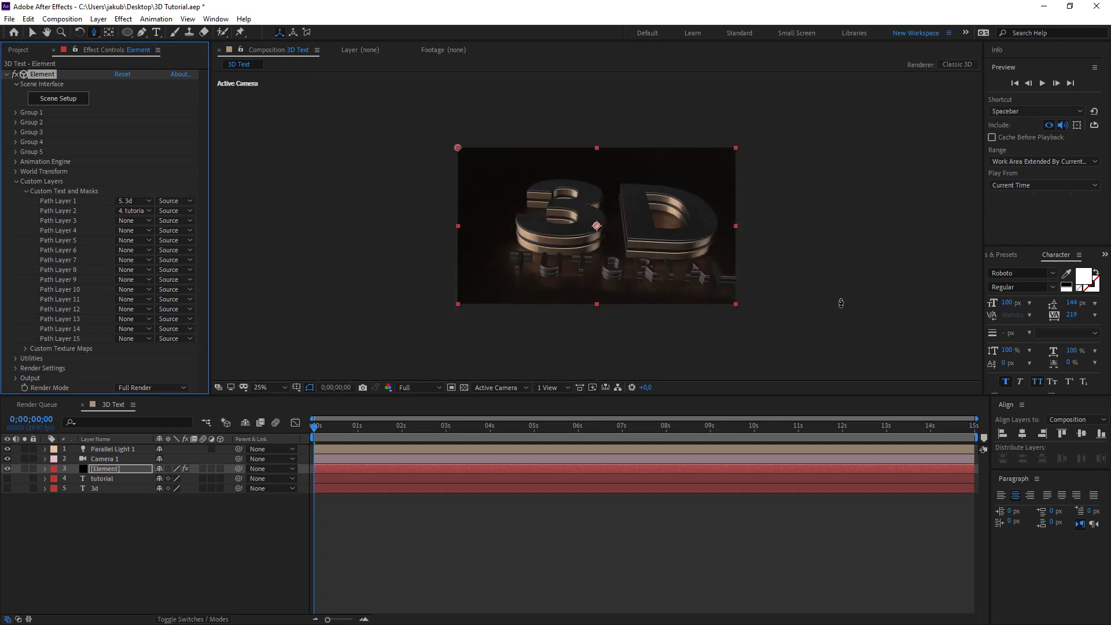
key(v)
key(ctrl+shift+a)
key(slash)
key(comma)
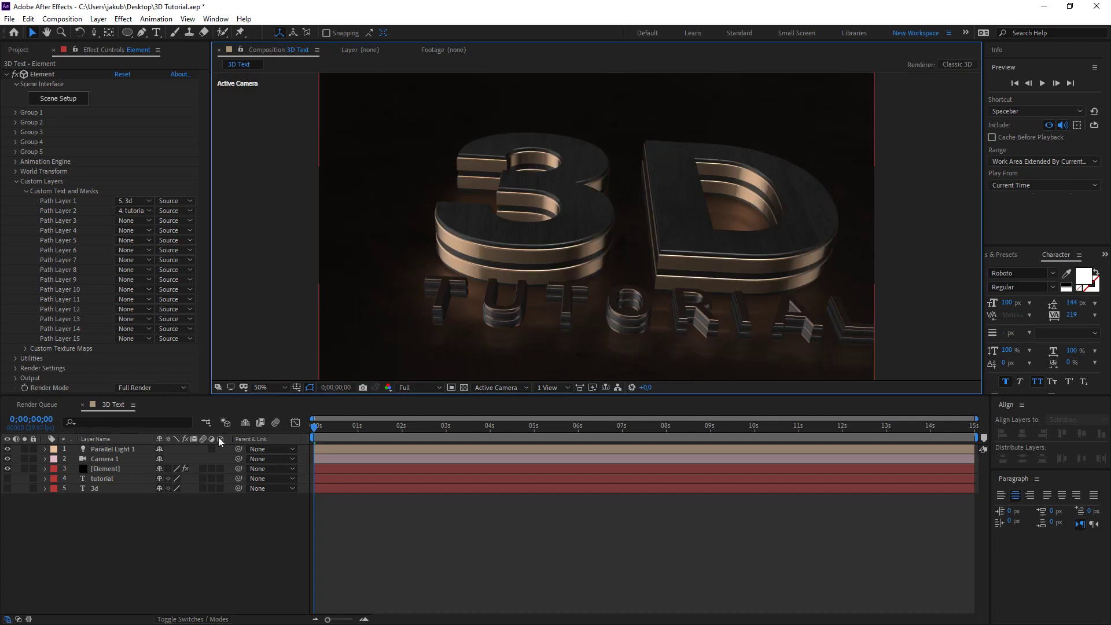
click(7, 459)
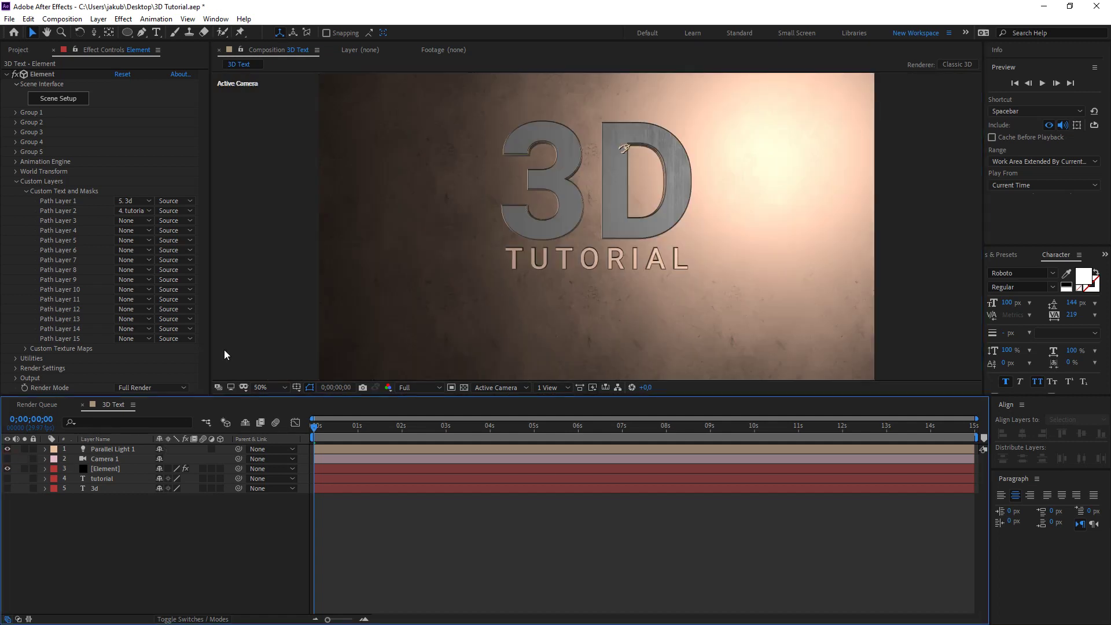
click(127, 452)
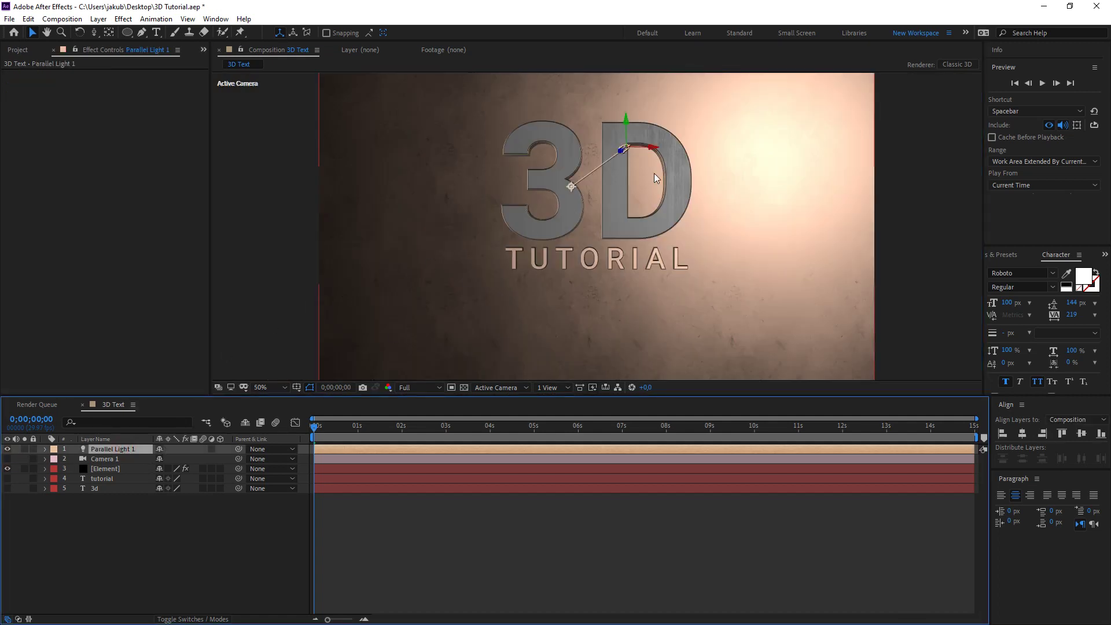
mouse_move(571, 186)
mouse_down()
mouse_move(515, 216)
mouse_move(660, 178)
mouse_move(642, 169)
mouse_up()
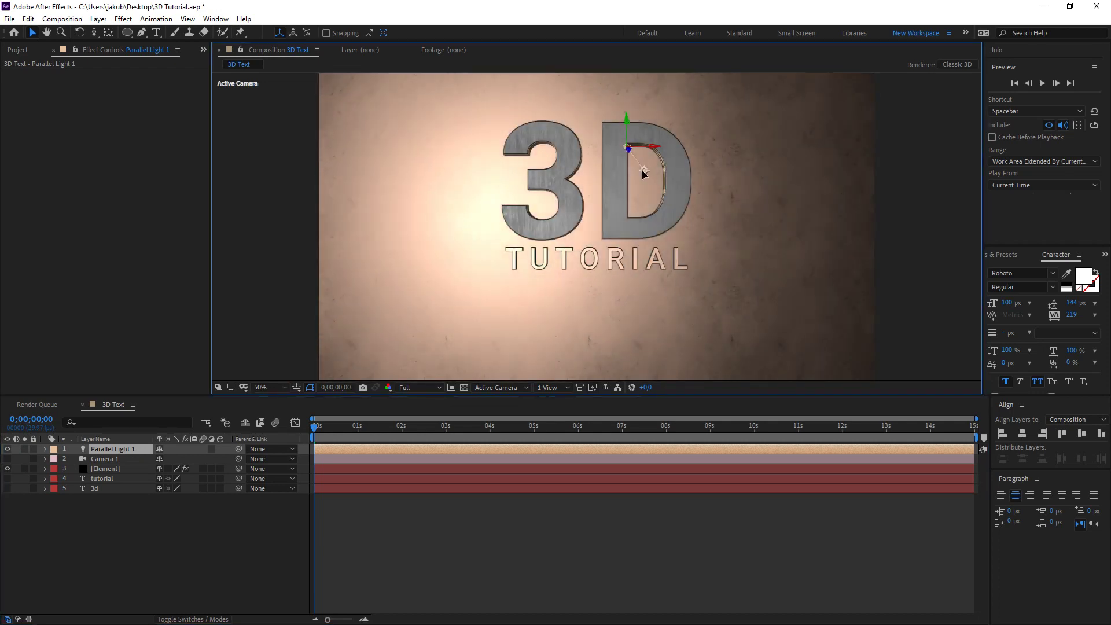
key(Return)
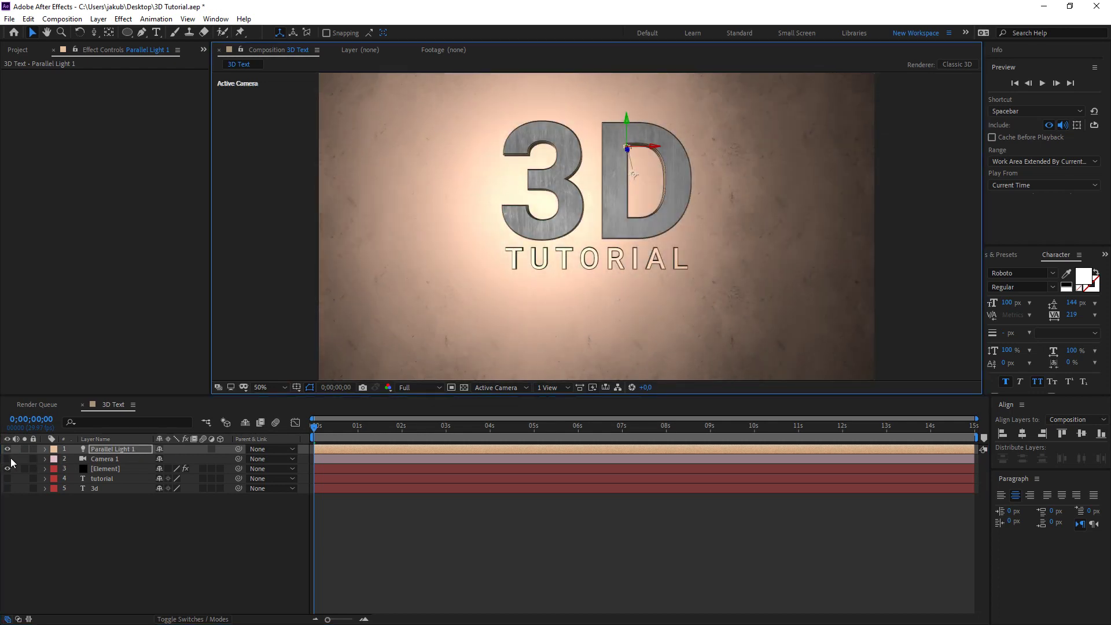
Reposition Parallel Light 1 above the text, ending at position 779,5 / 84,4 / -655,8
click(11, 459)
click(7, 450)
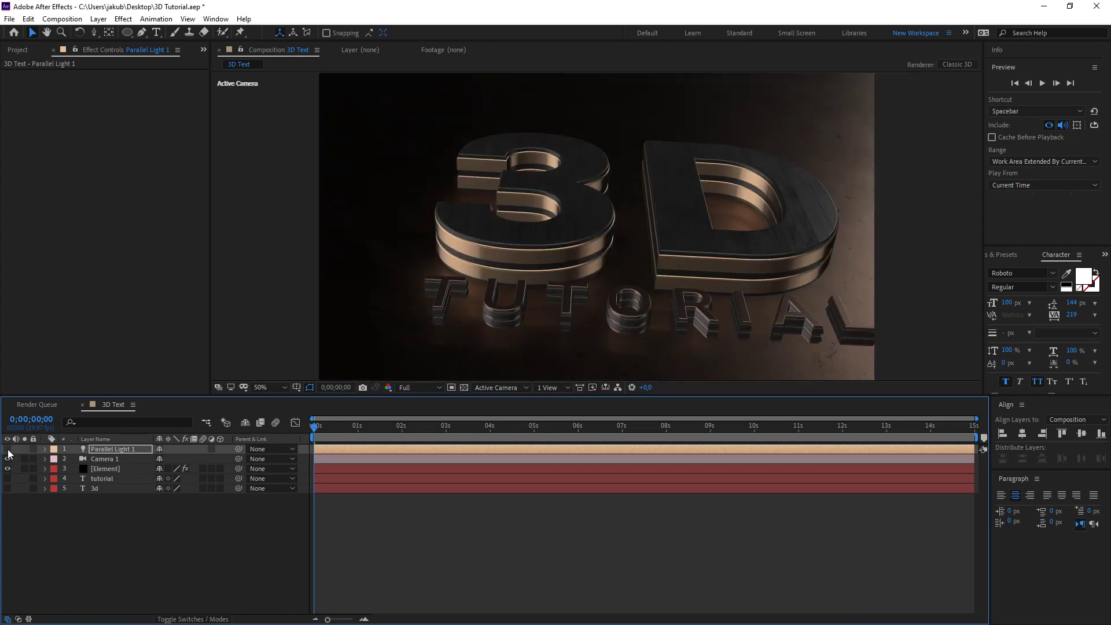
click(8, 449)
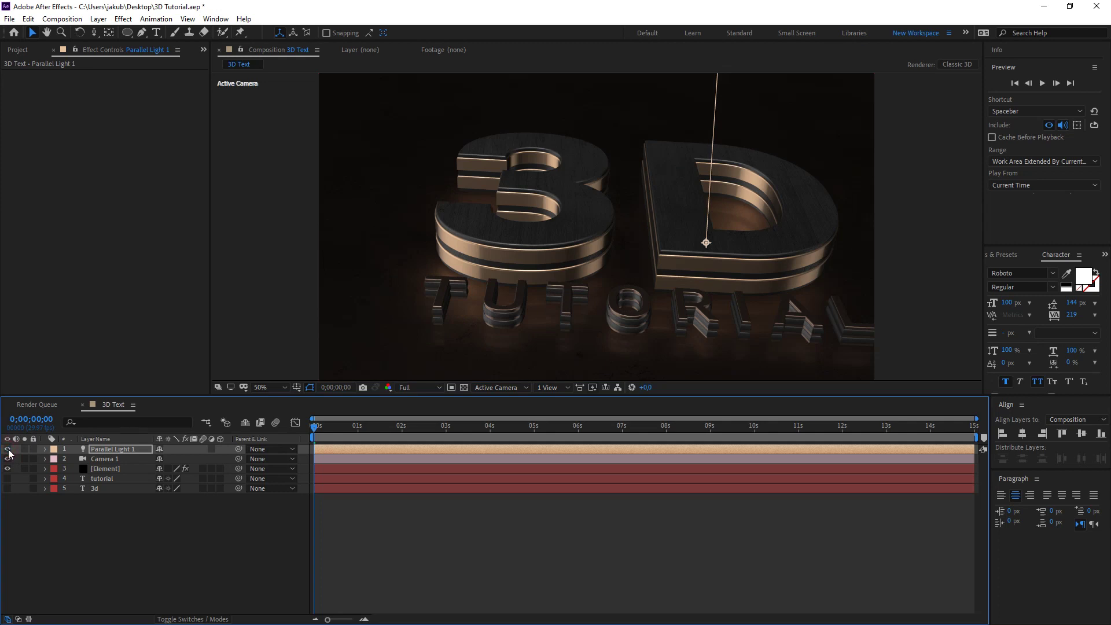
drag(706, 242, 436, 288)
mouse_move(361, 297)
mouse_down()
mouse_move(725, 183)
mouse_move(626, 218)
mouse_up()
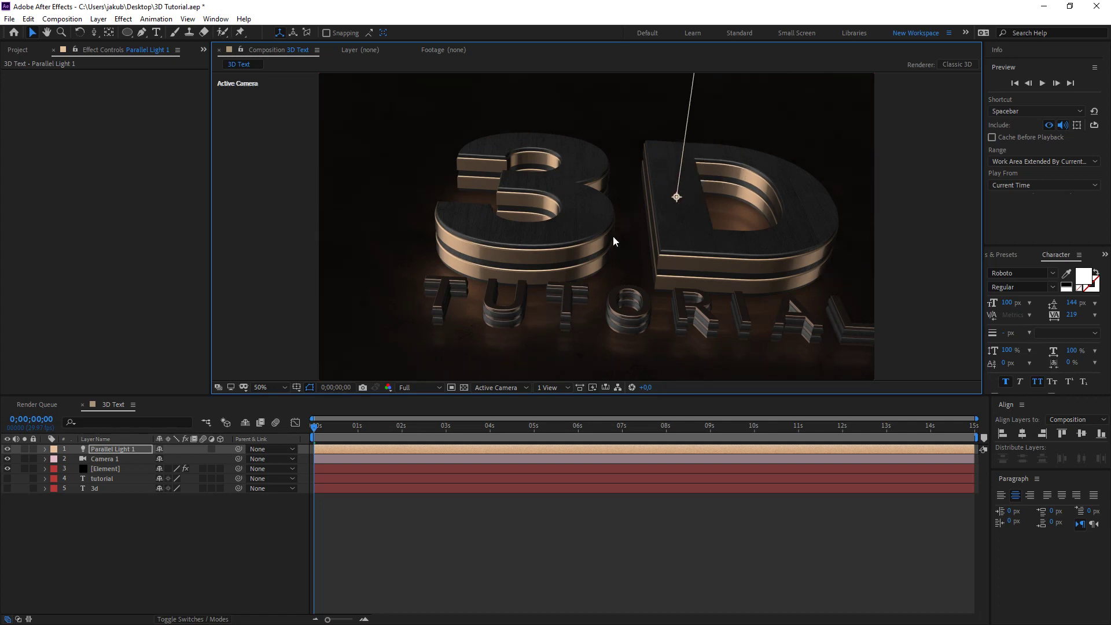
ctrl+click(45, 449)
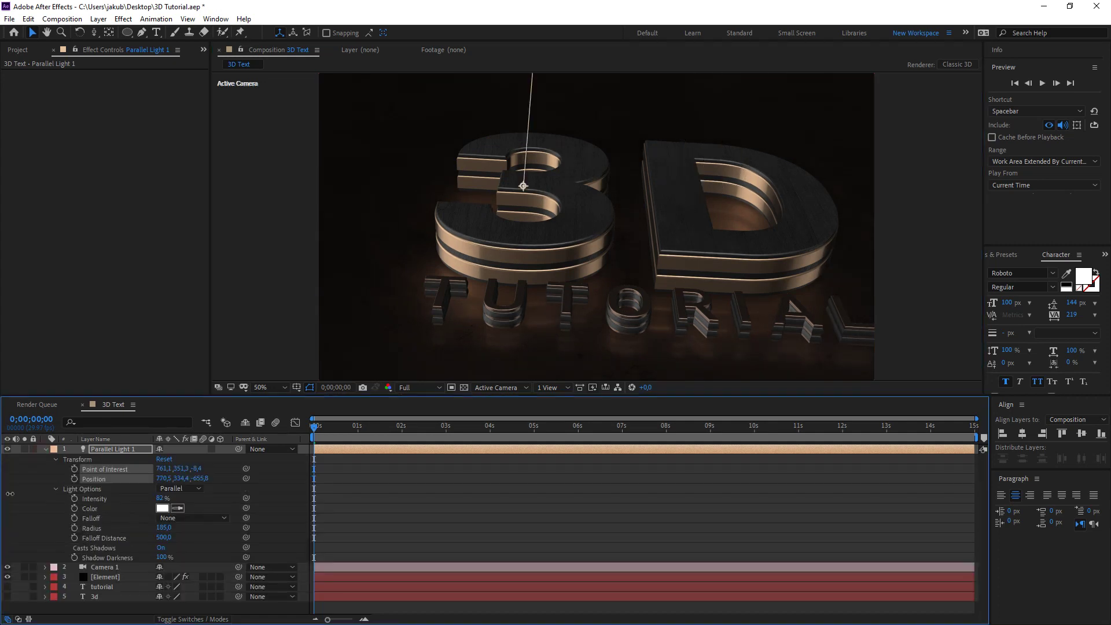
drag(185, 484, 27, 494)
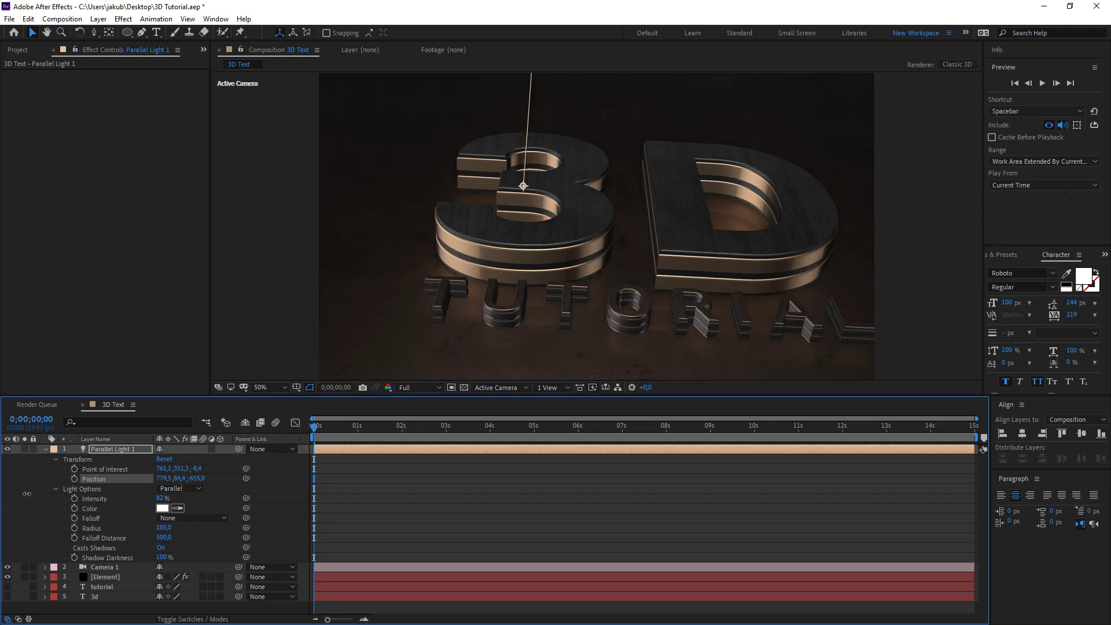
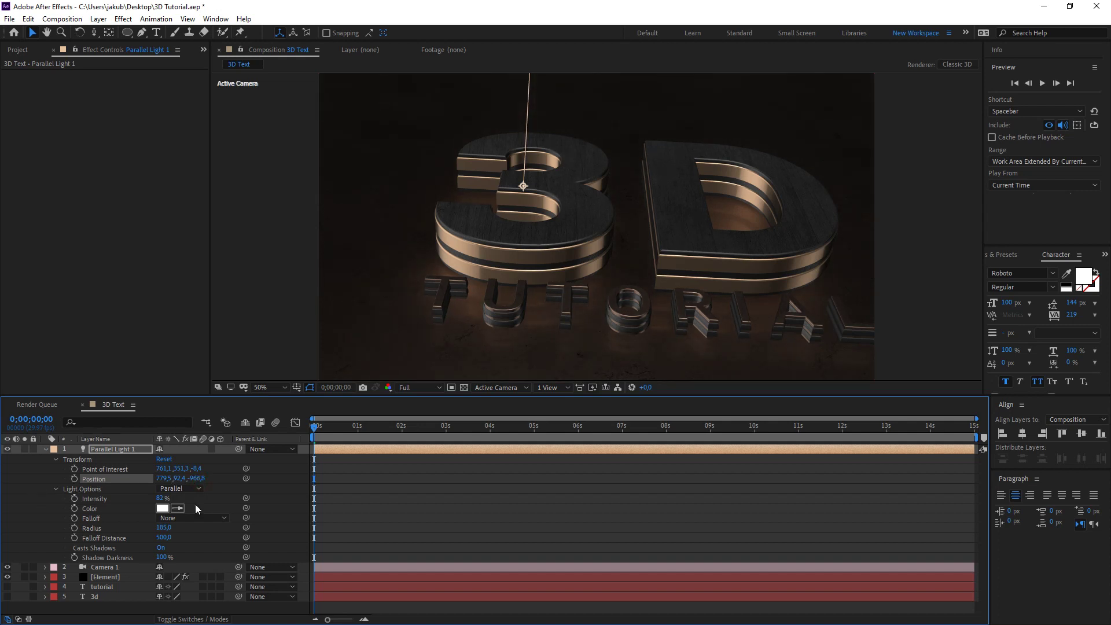
Set Parallel Light 1's intensity to 84% and its shadow radius to 100
mouse_move(162, 498)
mouse_down()
mouse_move(92, 503)
mouse_move(238, 497)
mouse_move(143, 506)
mouse_up()
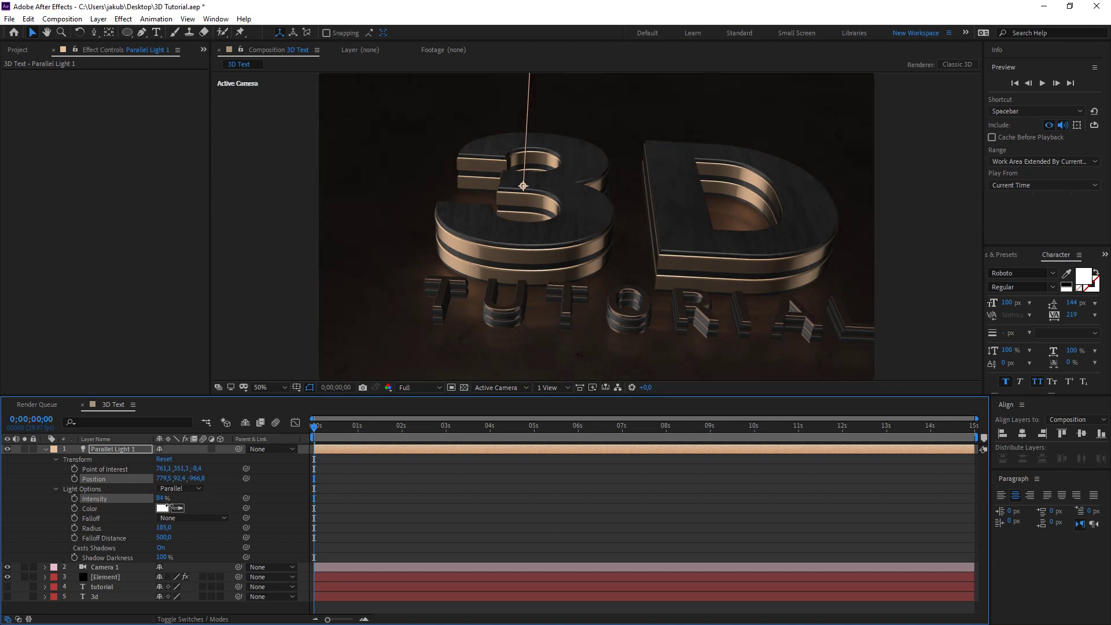
click(166, 526)
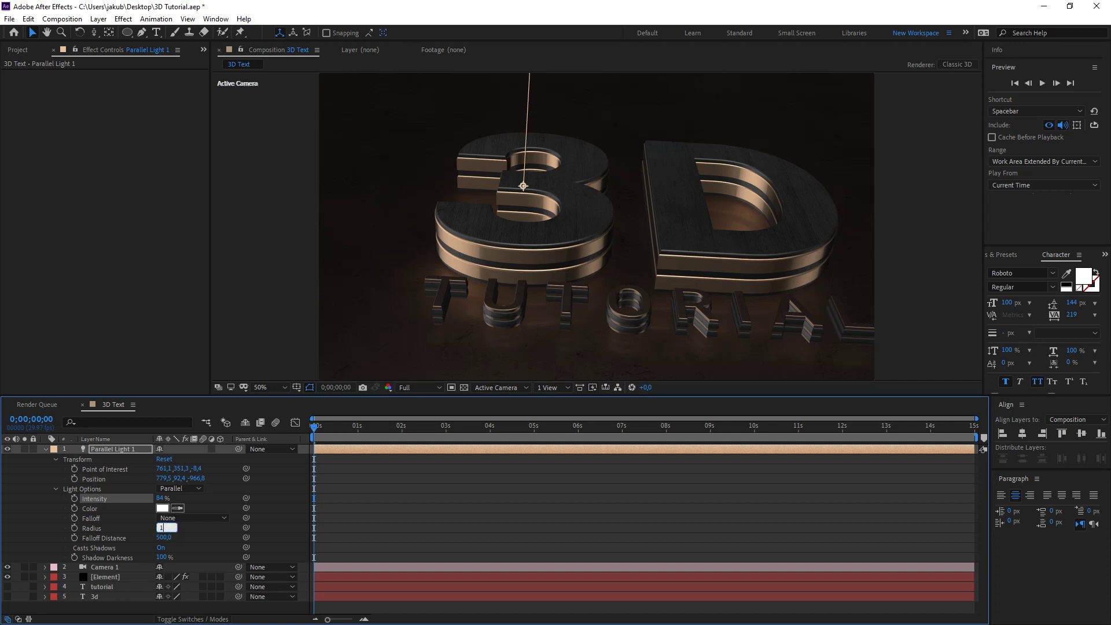
text(100)
key(Return)
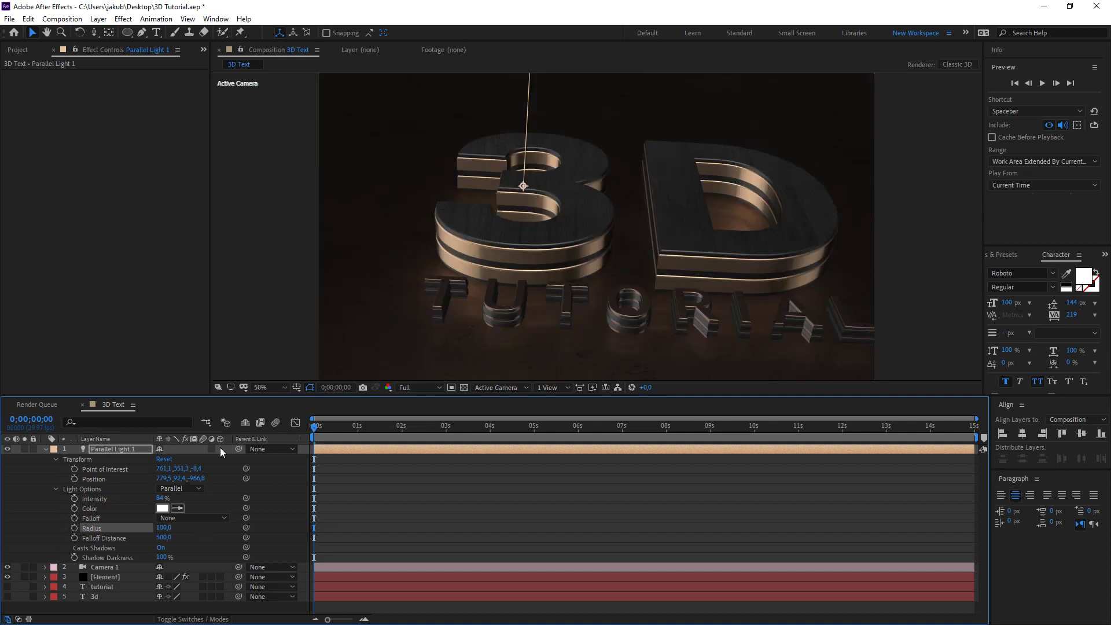
Collapse the light, toggle Camera 1 off and on, and deselect the layer in the timeline
click(44, 450)
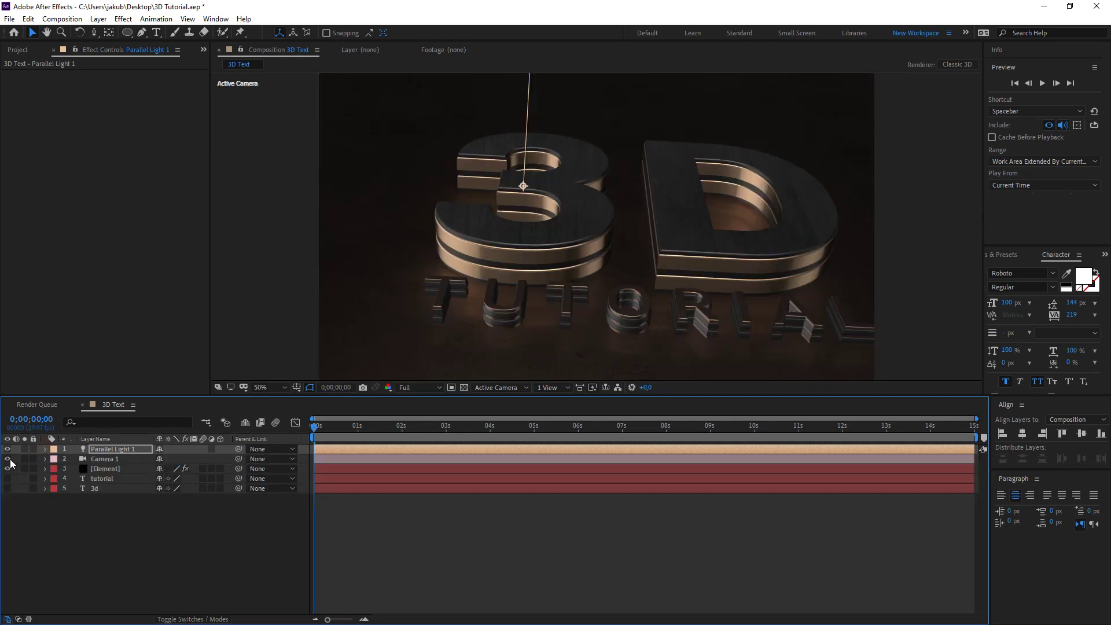
click(8, 458)
click(8, 458)
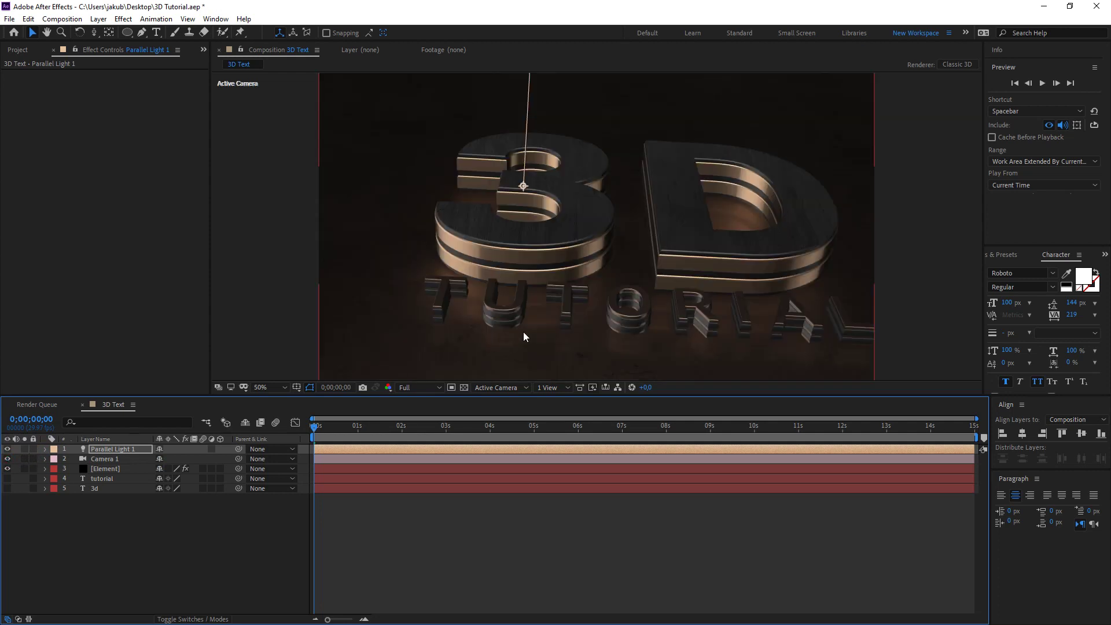
click(199, 530)
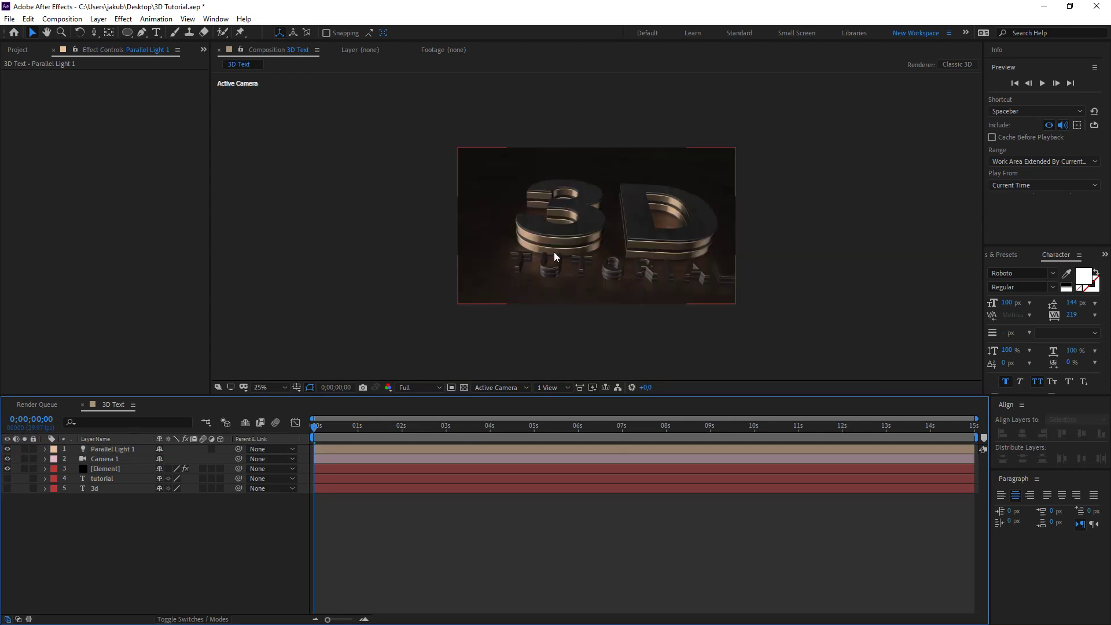
right_click(234, 530)
Add a black solid layer with an inverted full-frame ellipse mask
mouse_move(229, 427)
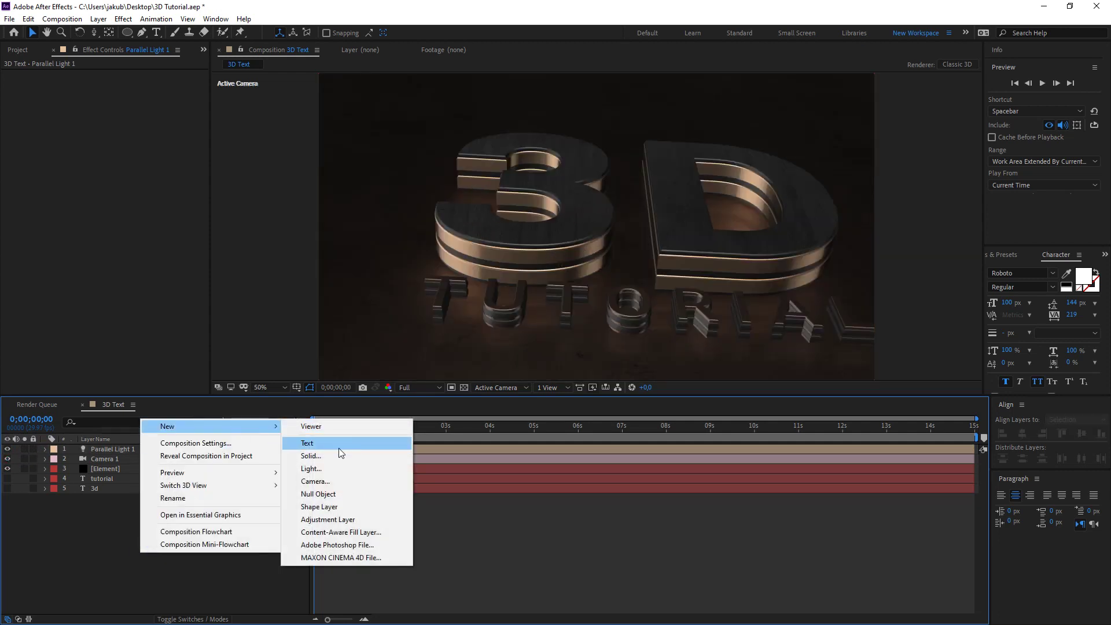
click(338, 458)
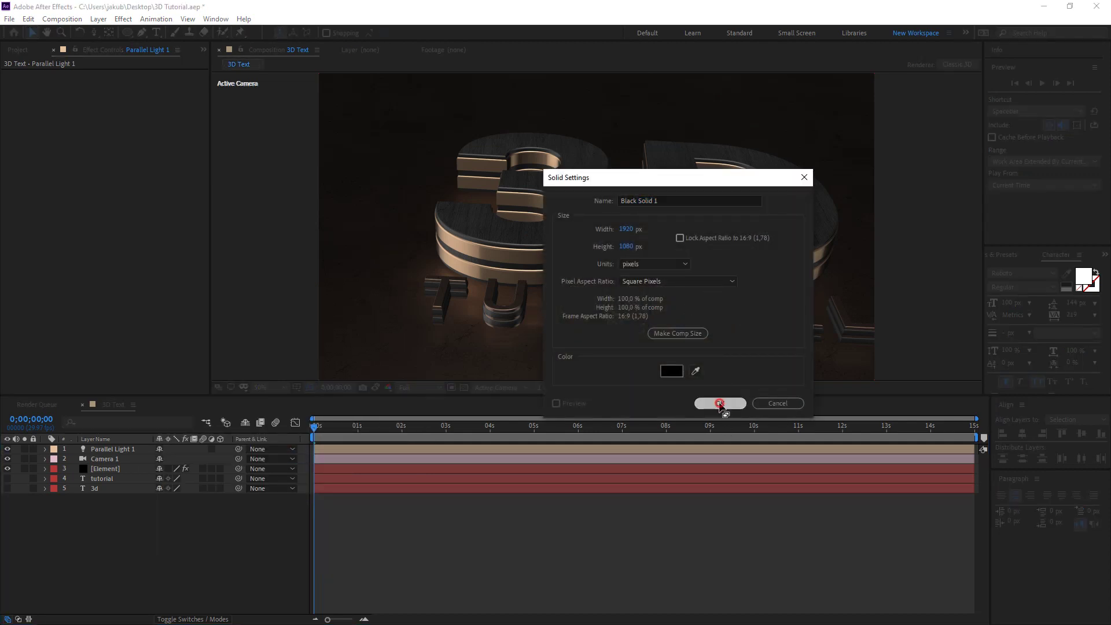
click(721, 405)
double_click(127, 33)
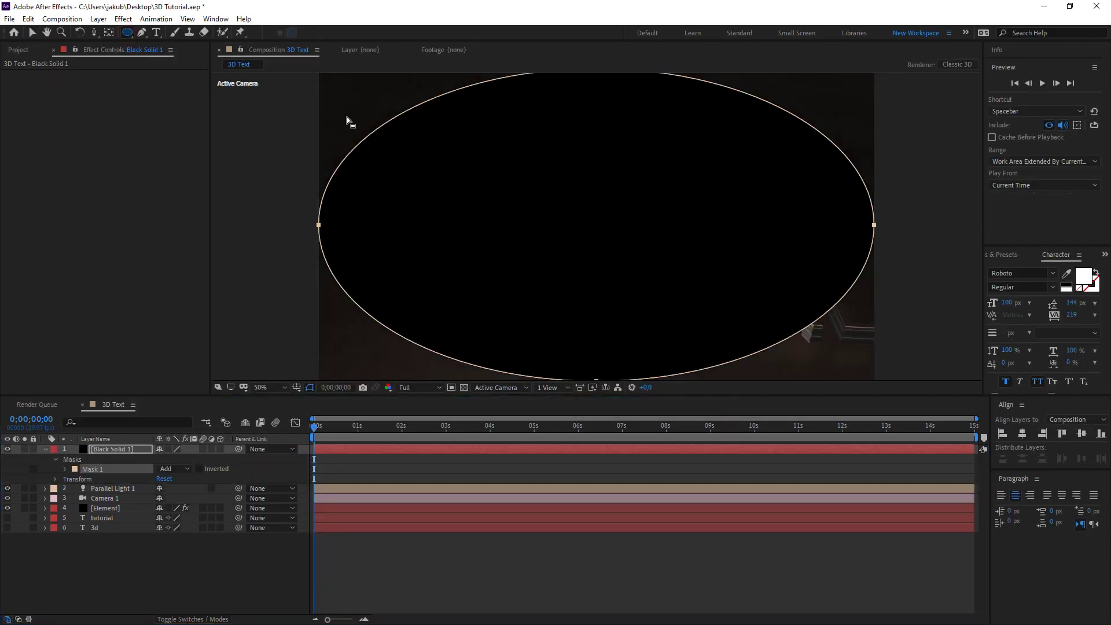
click(199, 468)
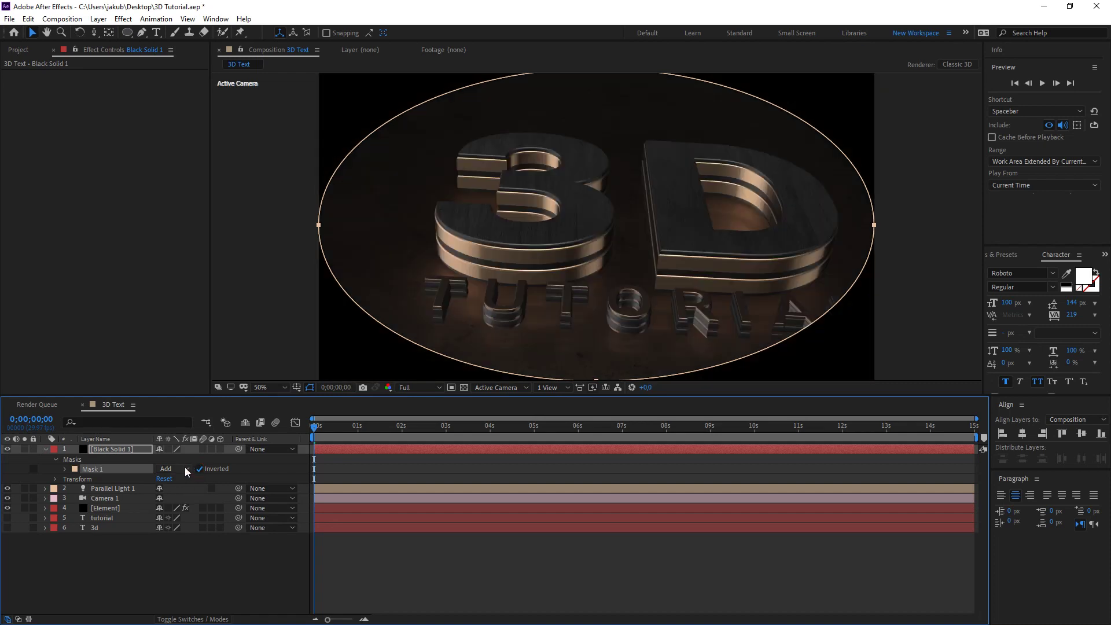
Feather the solid's mask to 300 pixels and lower its opacity to 44%
click(132, 447)
key(f)
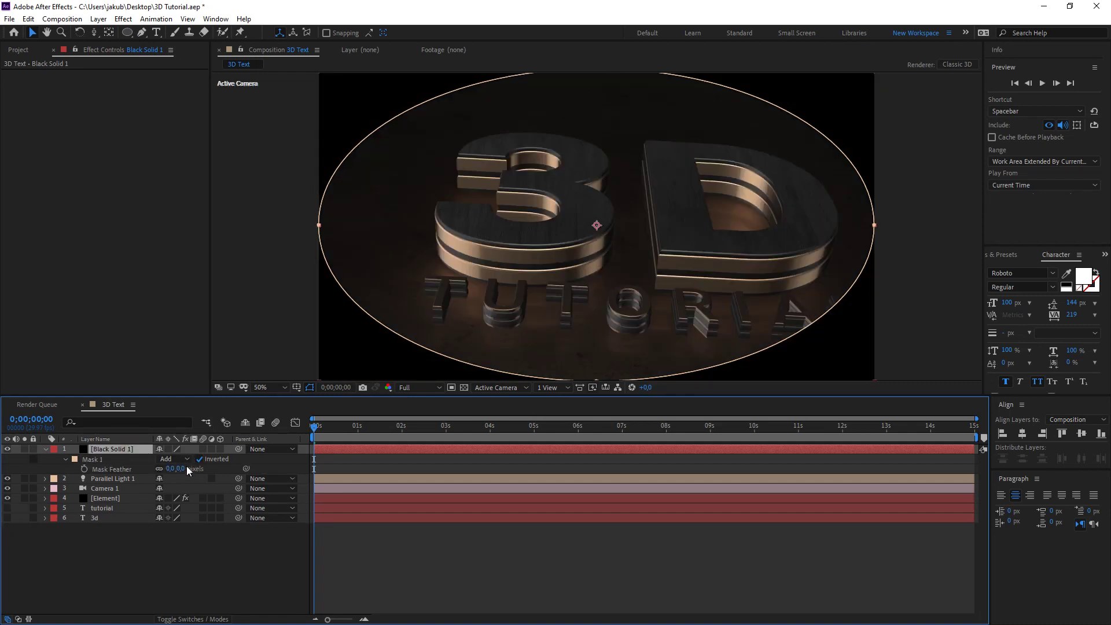
drag(169, 468, 314, 449)
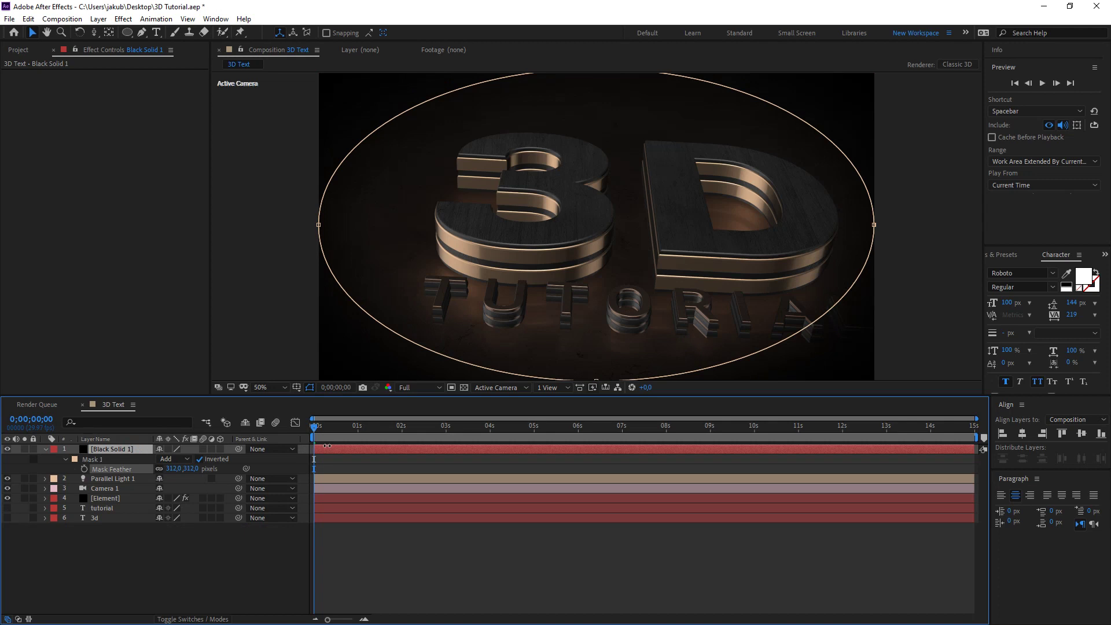
click(132, 449)
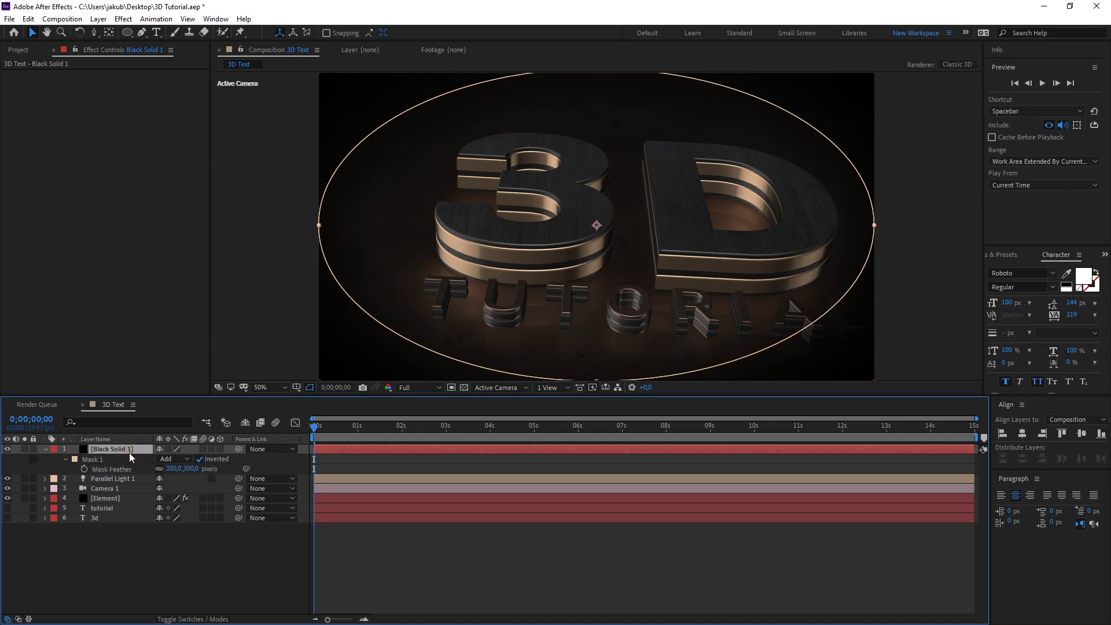
key(t)
mouse_move(159, 459)
mouse_down()
mouse_move(5, 468)
mouse_move(158, 535)
mouse_up()
click(158, 535)
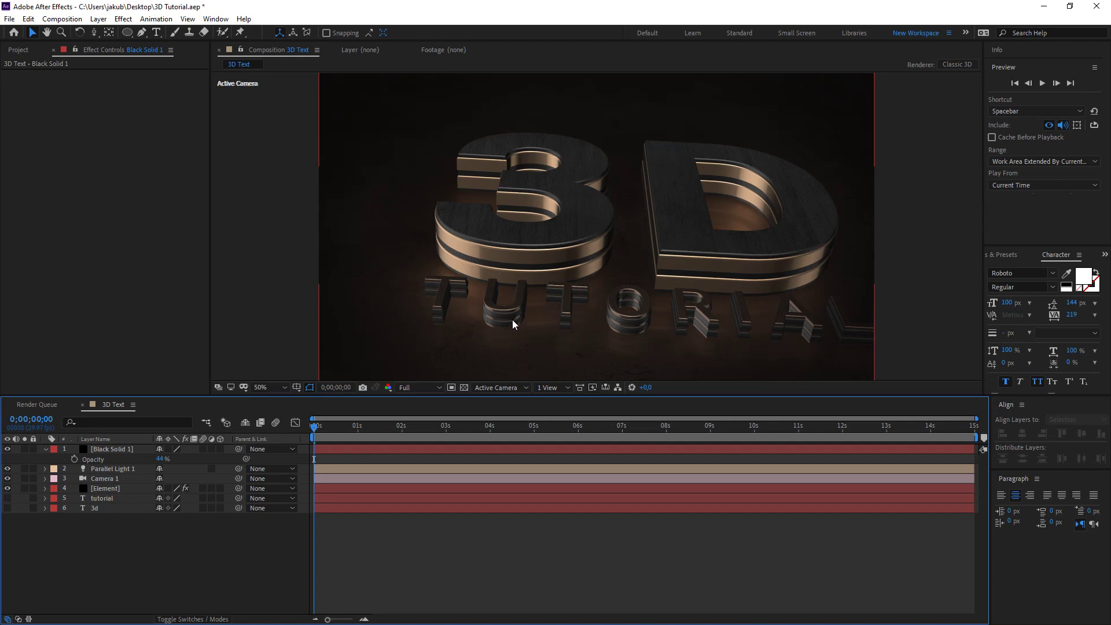
click(46, 449)
scroll(566, 322, down, 1)
scroll(583, 323, up, 1)
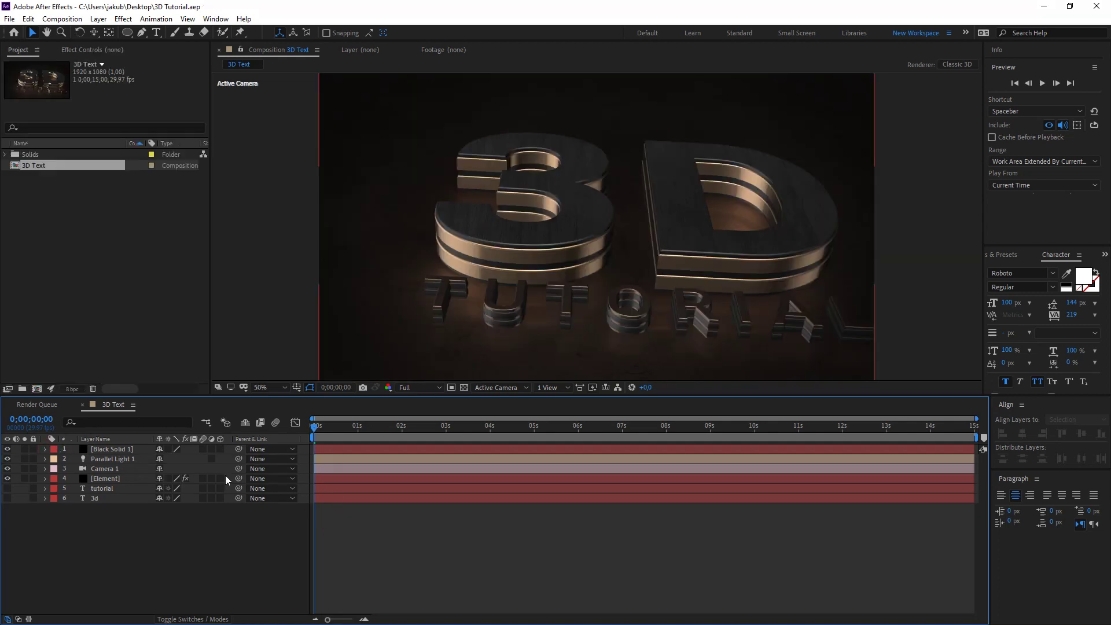
Add a Spot light layer and shift it slightly left in the viewer
right_click(116, 528)
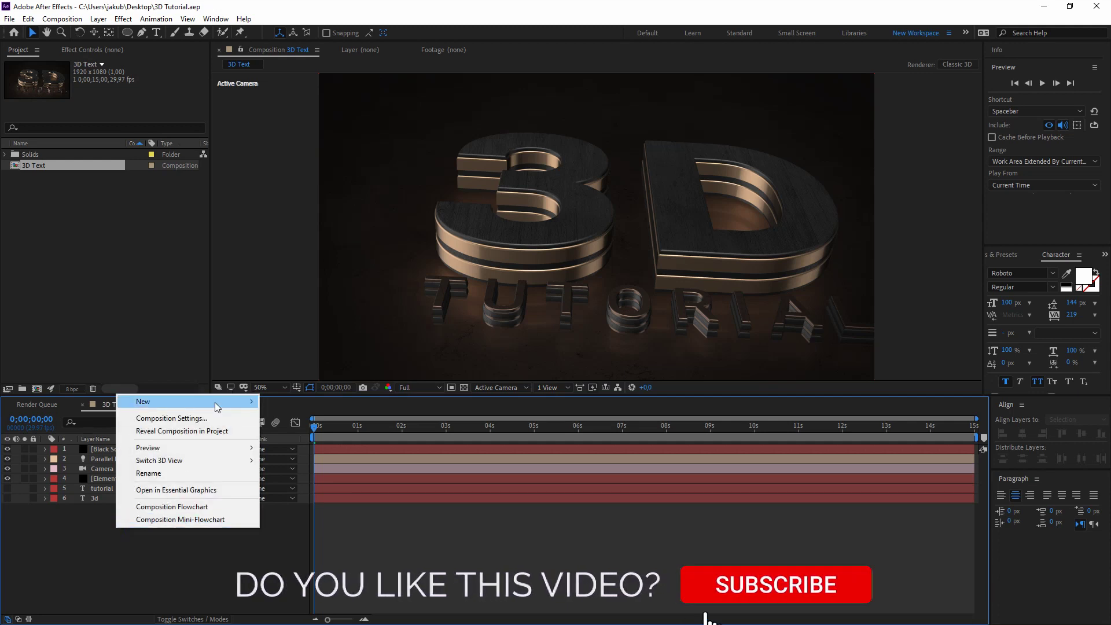
mouse_move(217, 407)
click(350, 446)
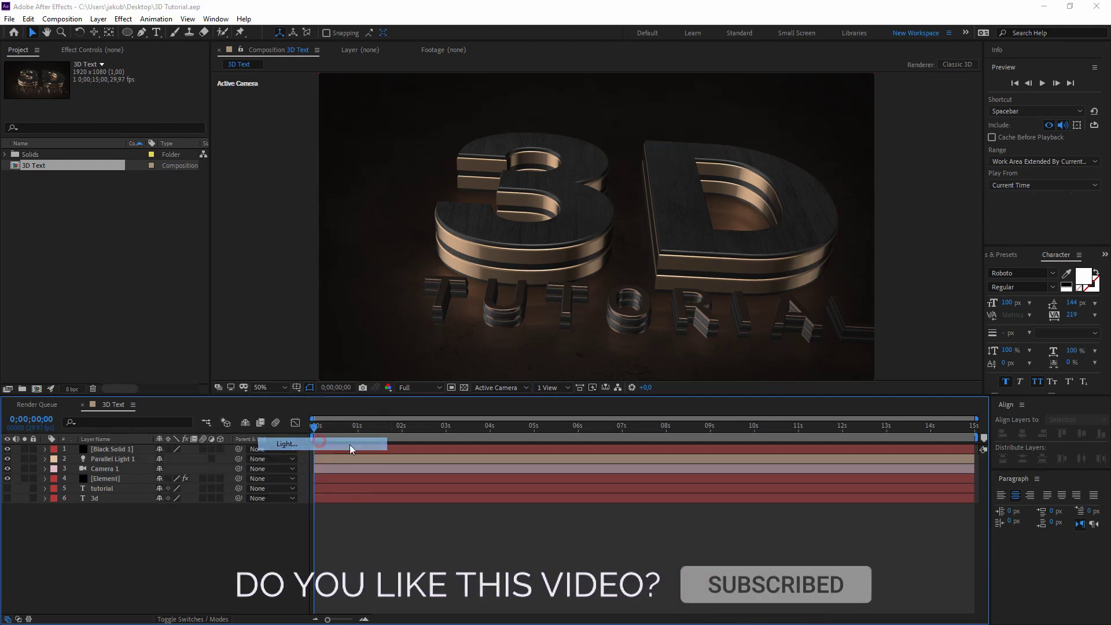
click(223, 199)
click(207, 444)
click(206, 443)
scroll(595, 285, down, 2)
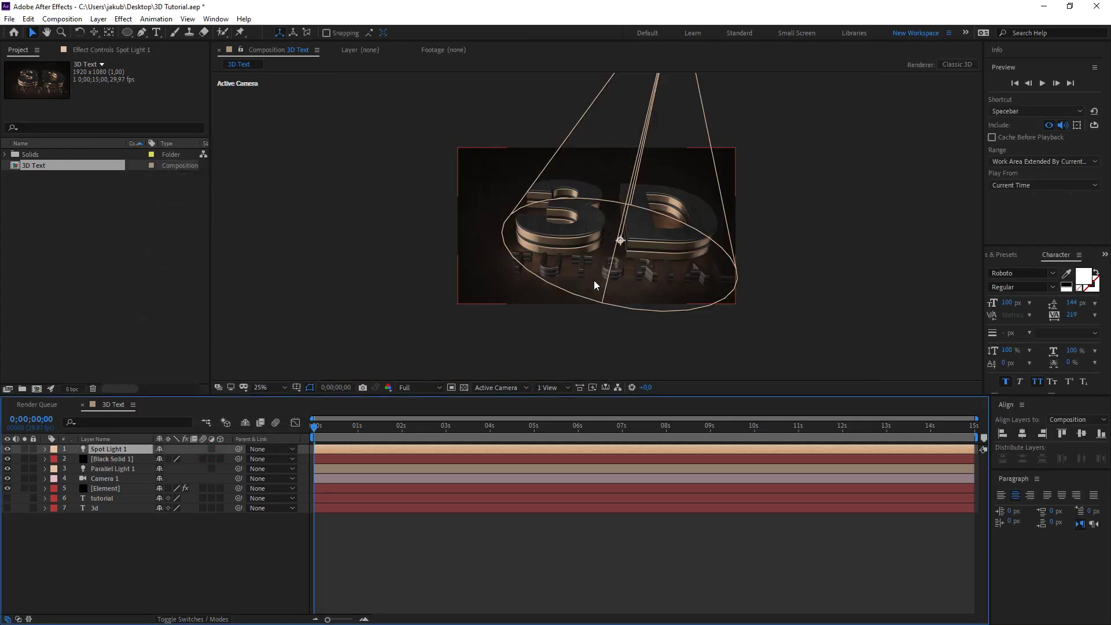
scroll(594, 285, up, 1)
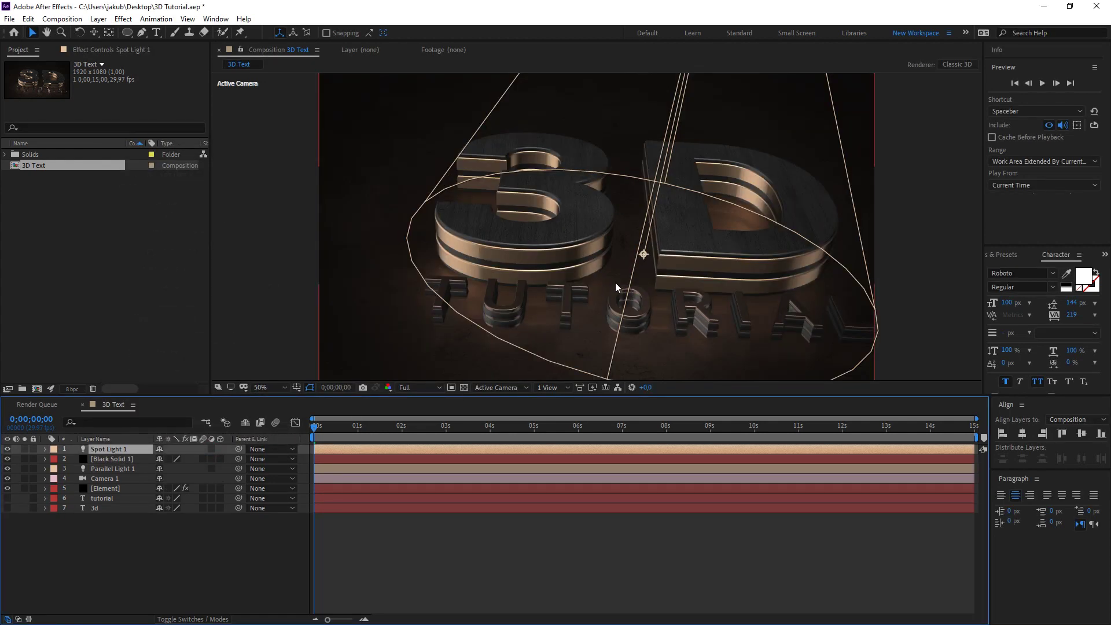
scroll(617, 287, down, 2)
mouse_move(644, 113)
mouse_down()
mouse_move(640, 128)
mouse_move(654, 110)
mouse_up()
Switch Camera 1 off for a 50% front view and raise the spot light above the text
key(period)
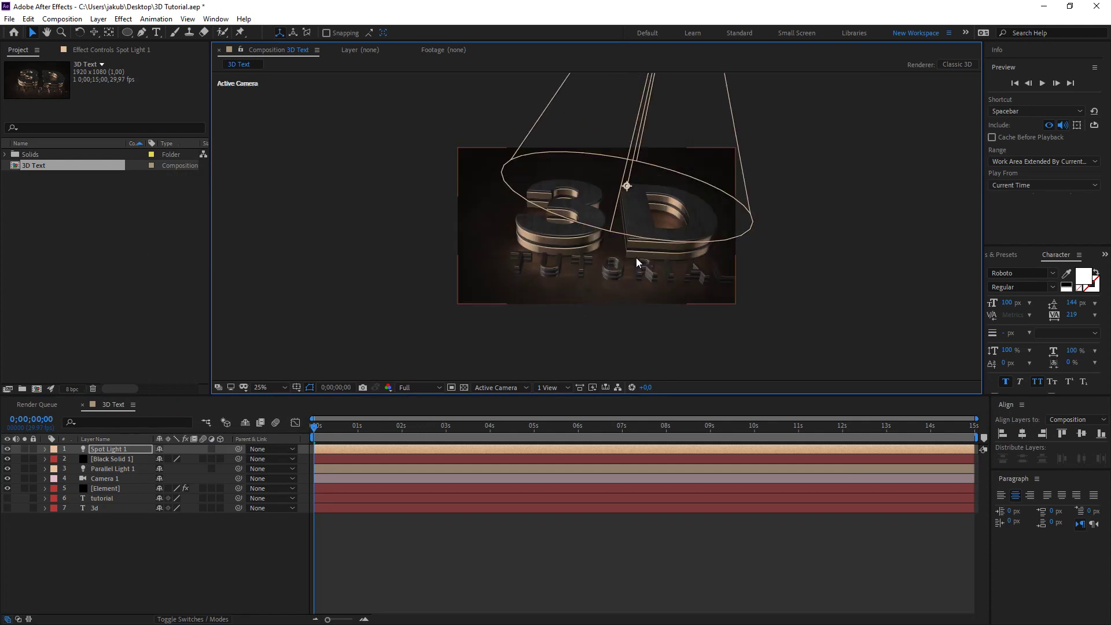
click(45, 449)
click(45, 449)
click(7, 489)
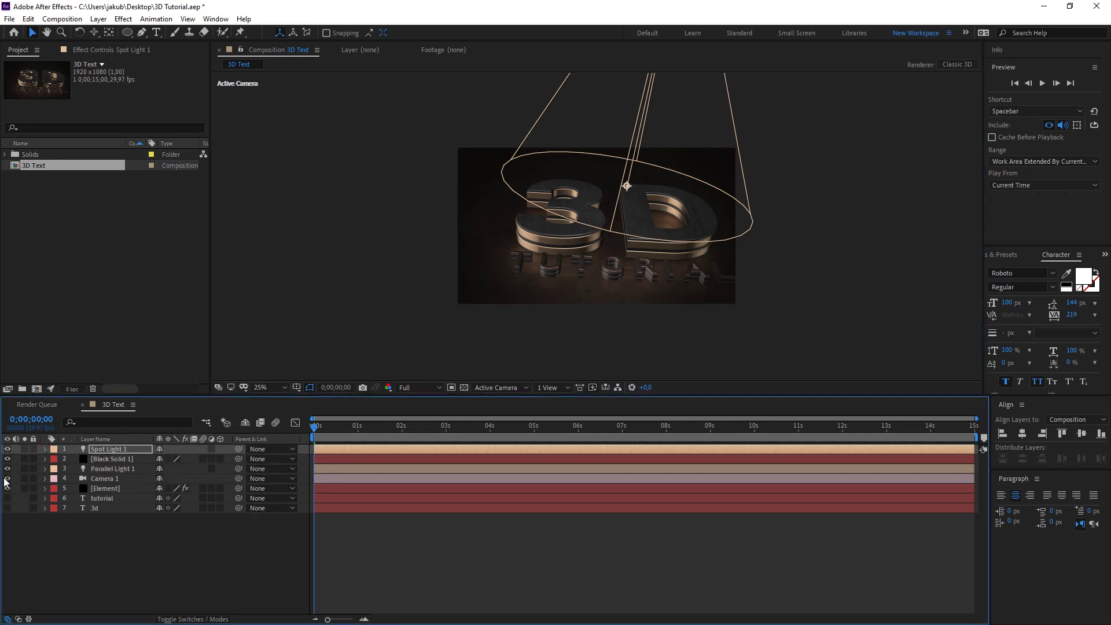
click(7, 478)
click(7, 488)
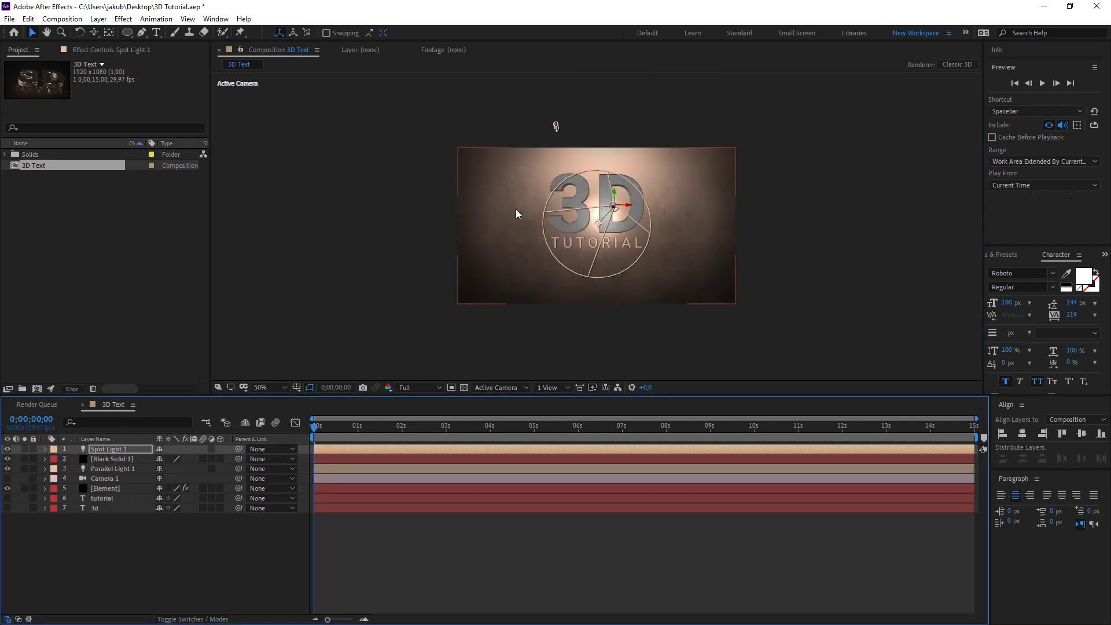
key(period)
drag(617, 201, 904, 130)
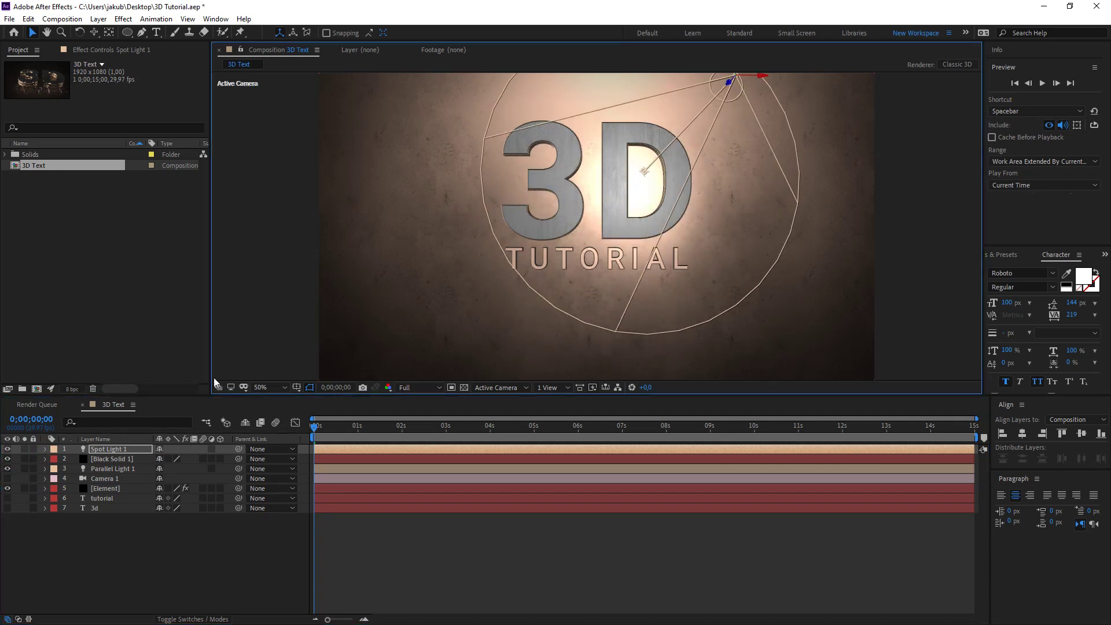
click(45, 450)
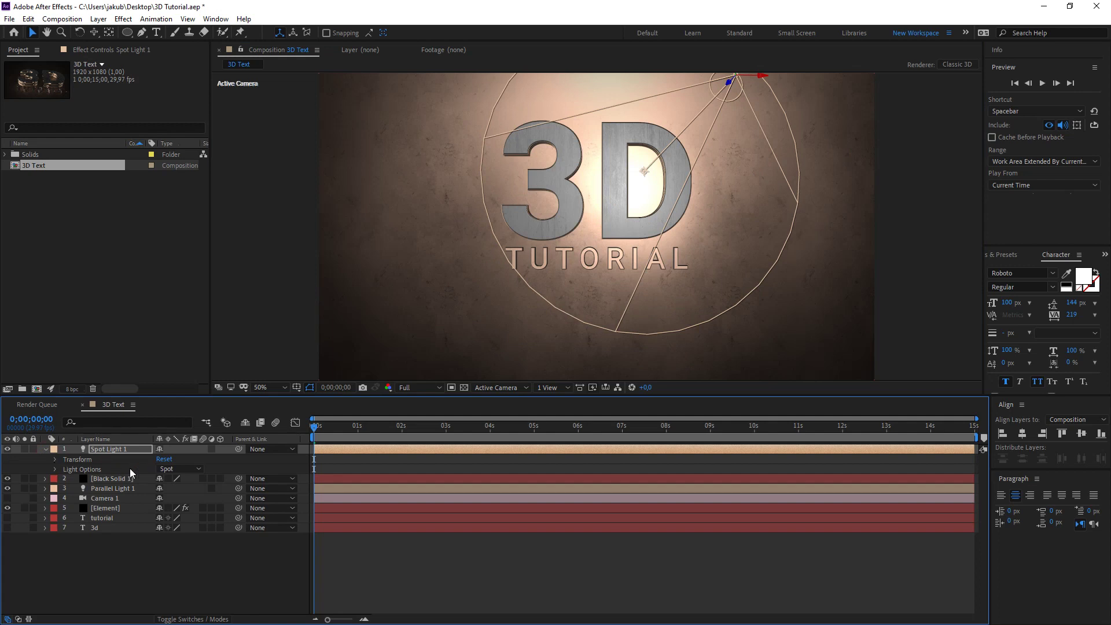
Raise Spot Light 1's intensity and aim it down at TUTORIAL
click(55, 468)
drag(161, 479, 307, 474)
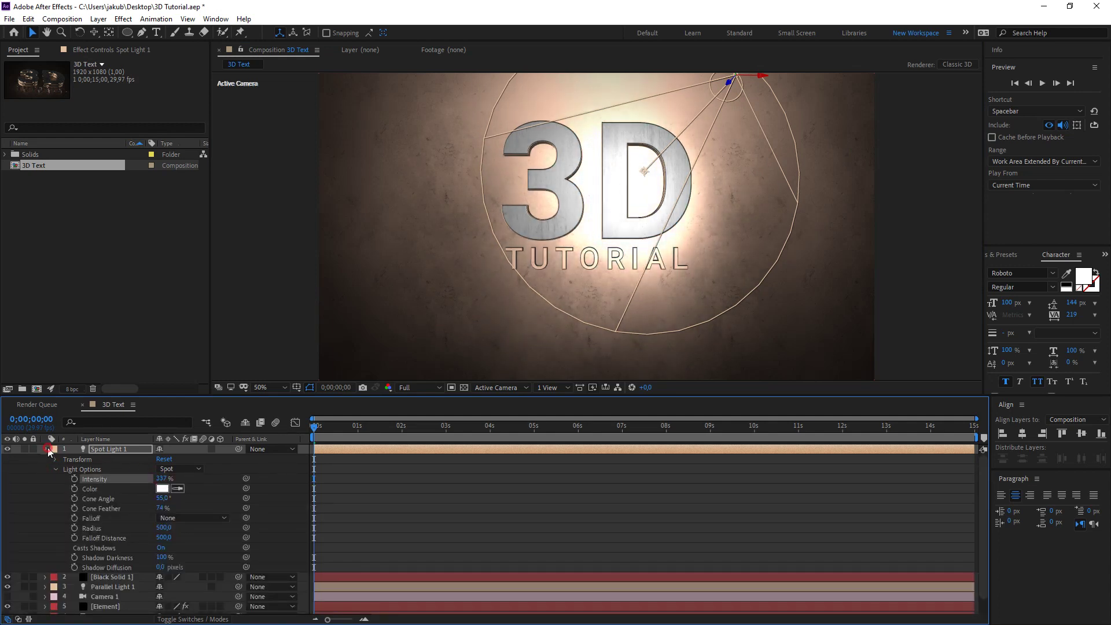
click(46, 449)
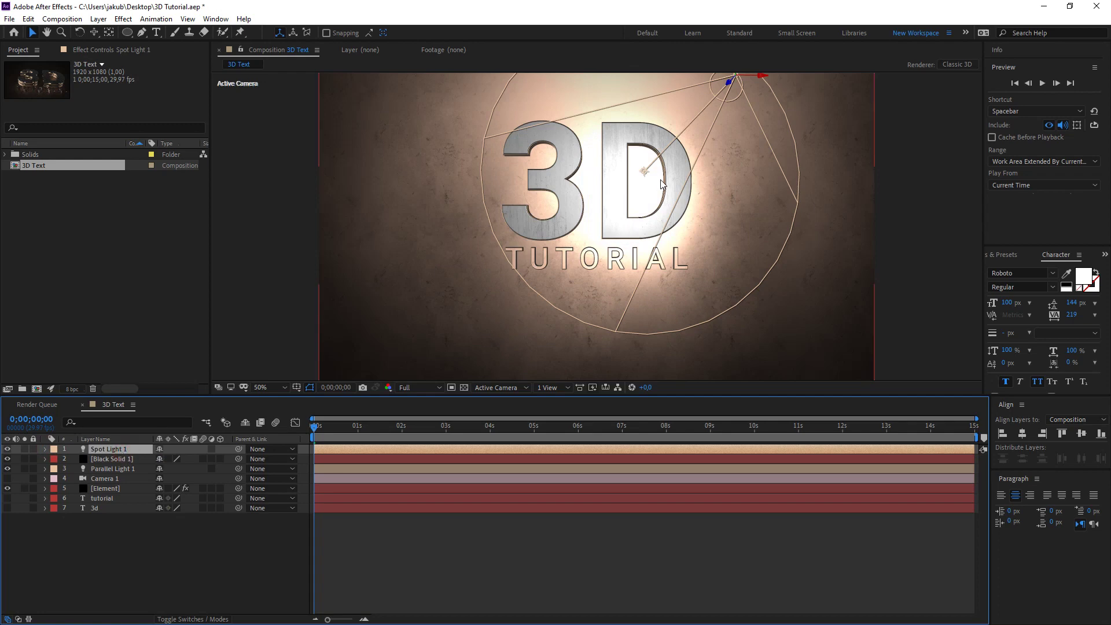
mouse_move(645, 171)
mouse_down()
mouse_move(626, 273)
mouse_move(619, 150)
mouse_up()
key(Return)
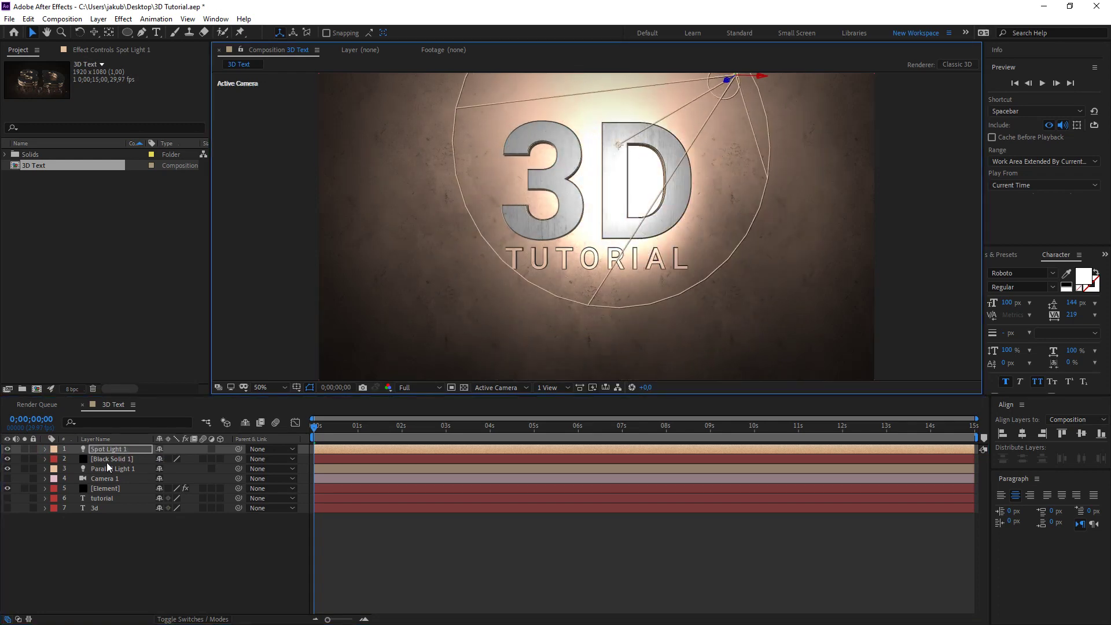
Turn Camera 1 back on, compare the spot light off and on, and select Camera 1
click(8, 479)
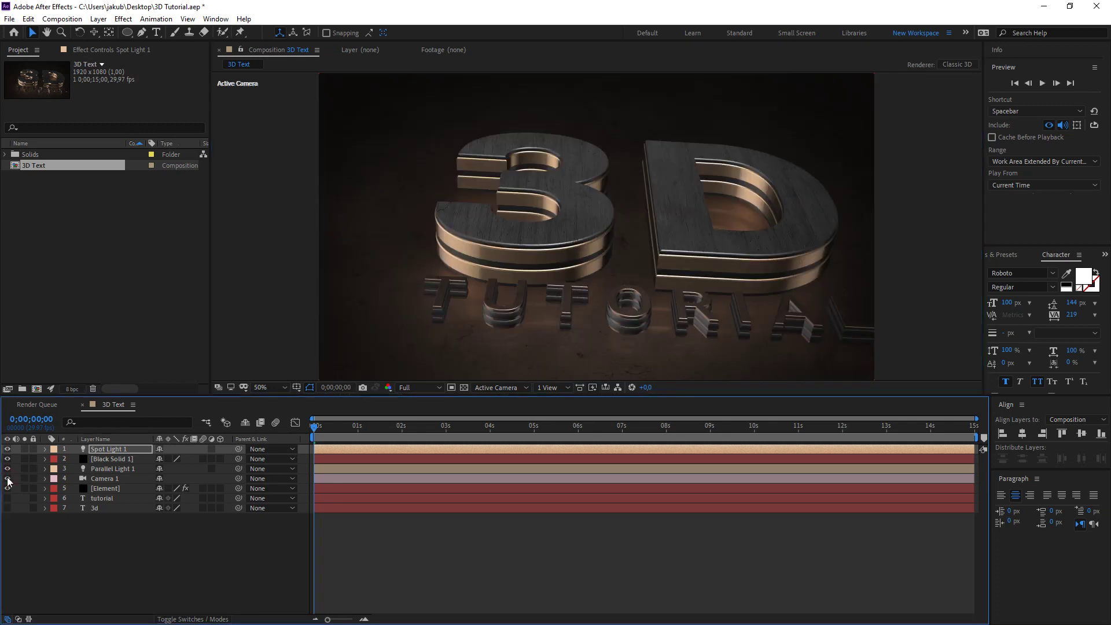
click(7, 449)
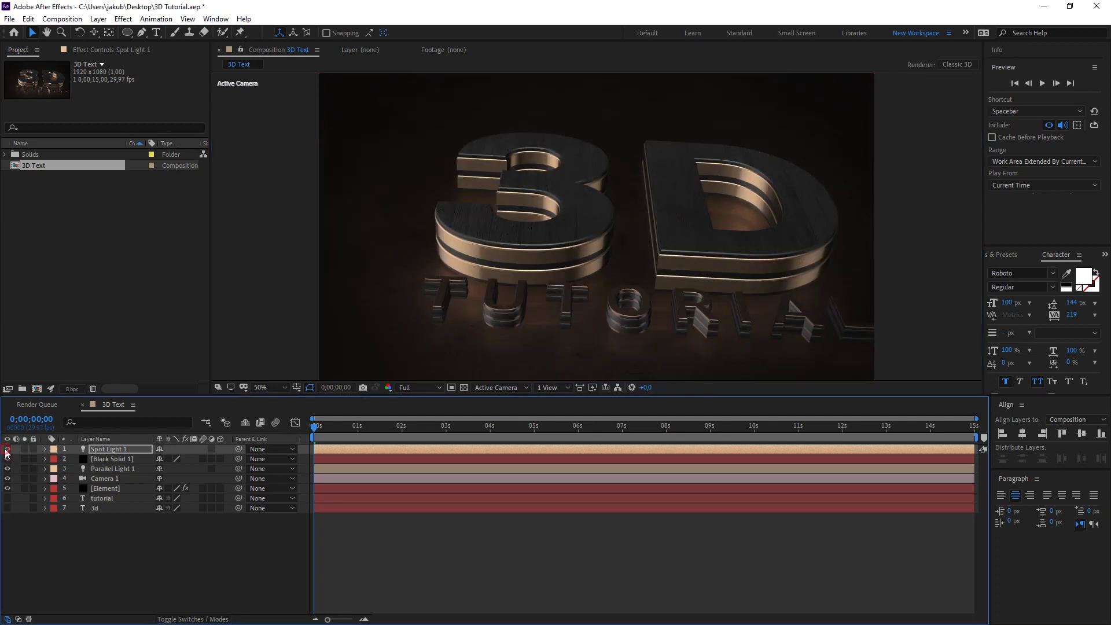
click(8, 449)
click(150, 527)
key(comma)
key(period)
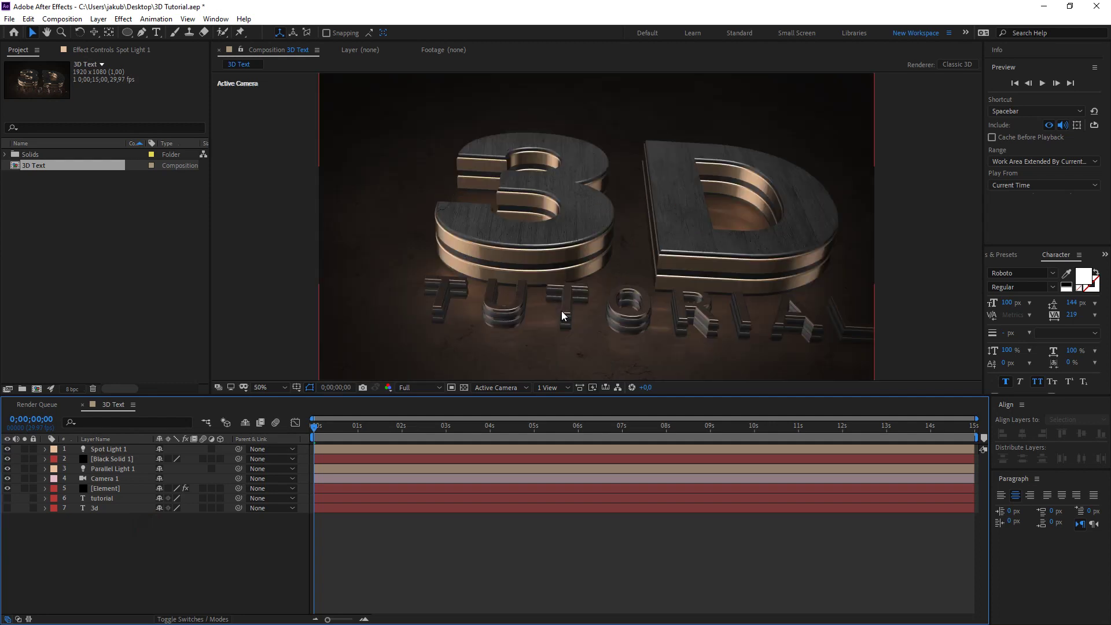
click(104, 478)
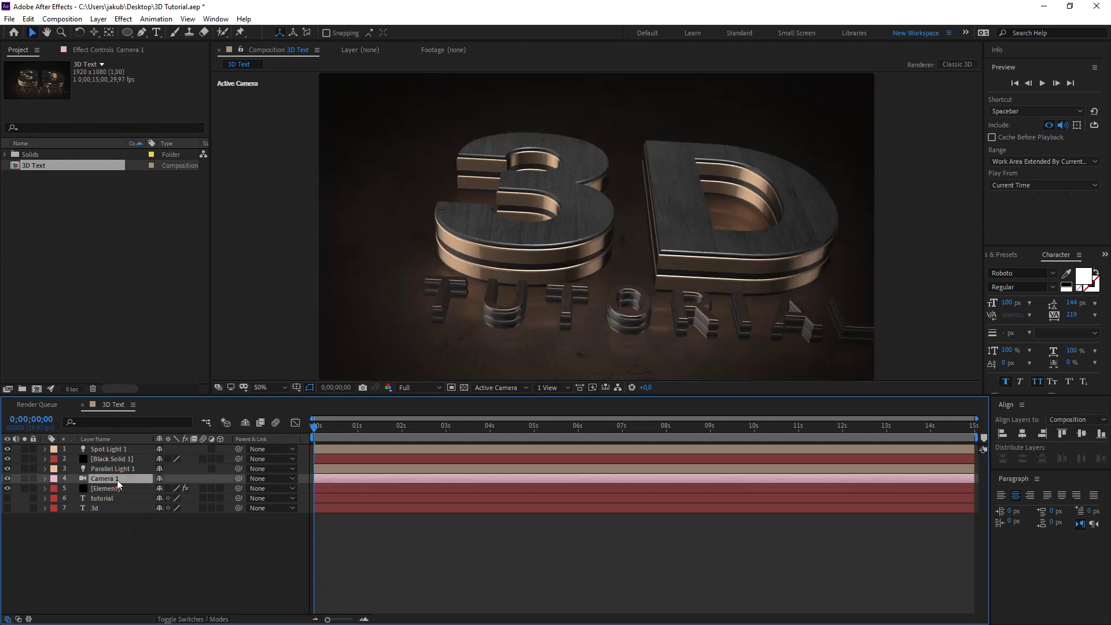
Dolly and pan Camera 1 low and close until TUTORIAL's T and U fill the frame beneath the 3
drag(325, 432, 314, 432)
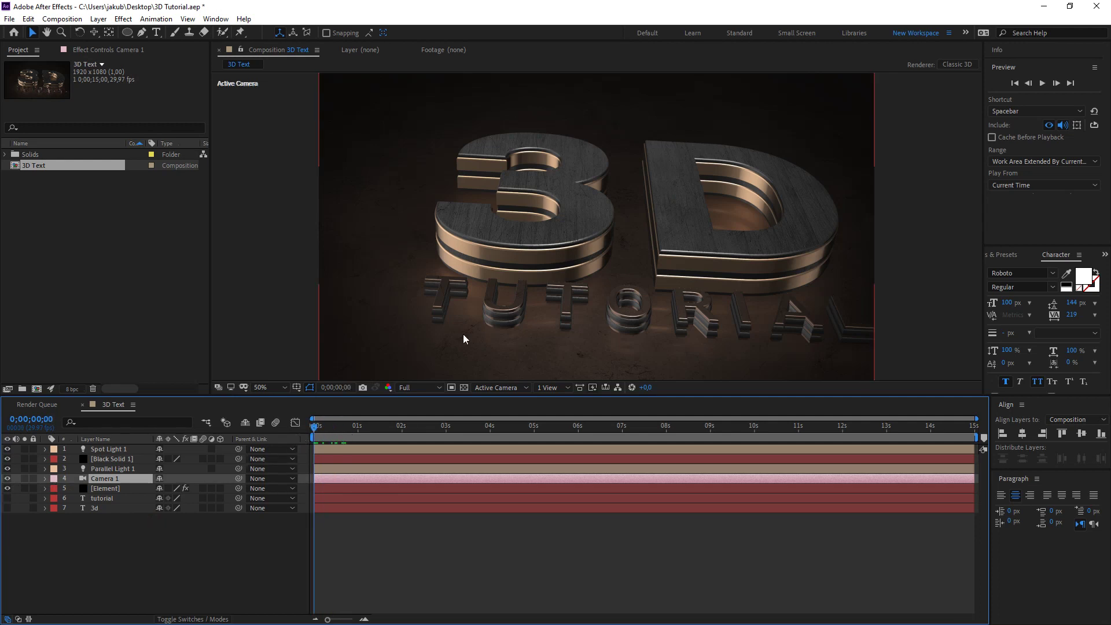
key(c)
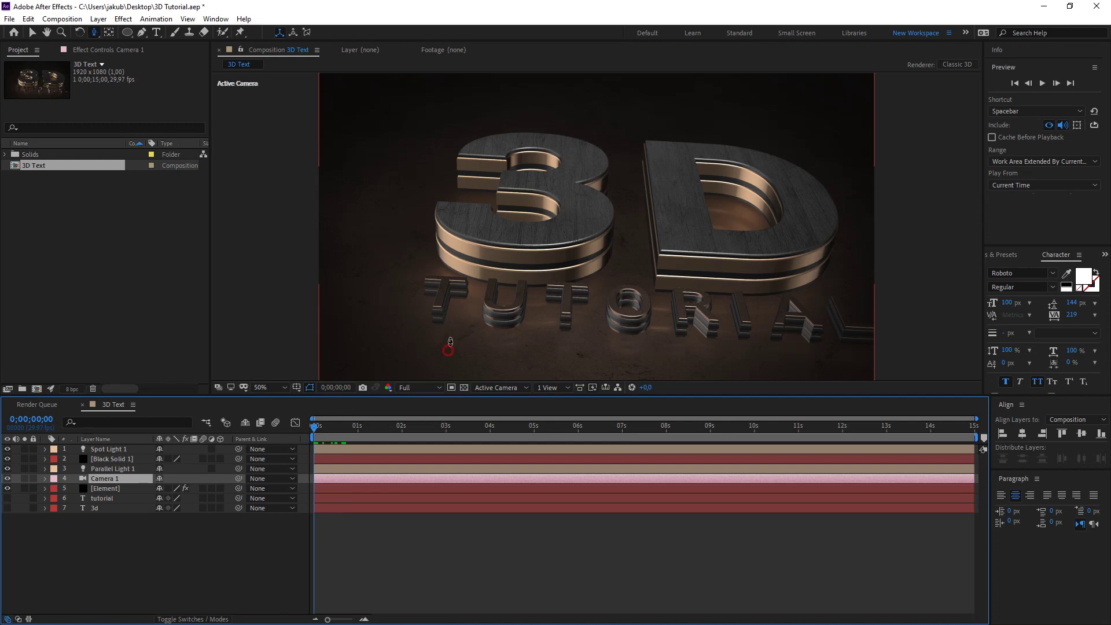
drag(450, 341, 473, 273)
key(c)
drag(471, 304, 544, 277)
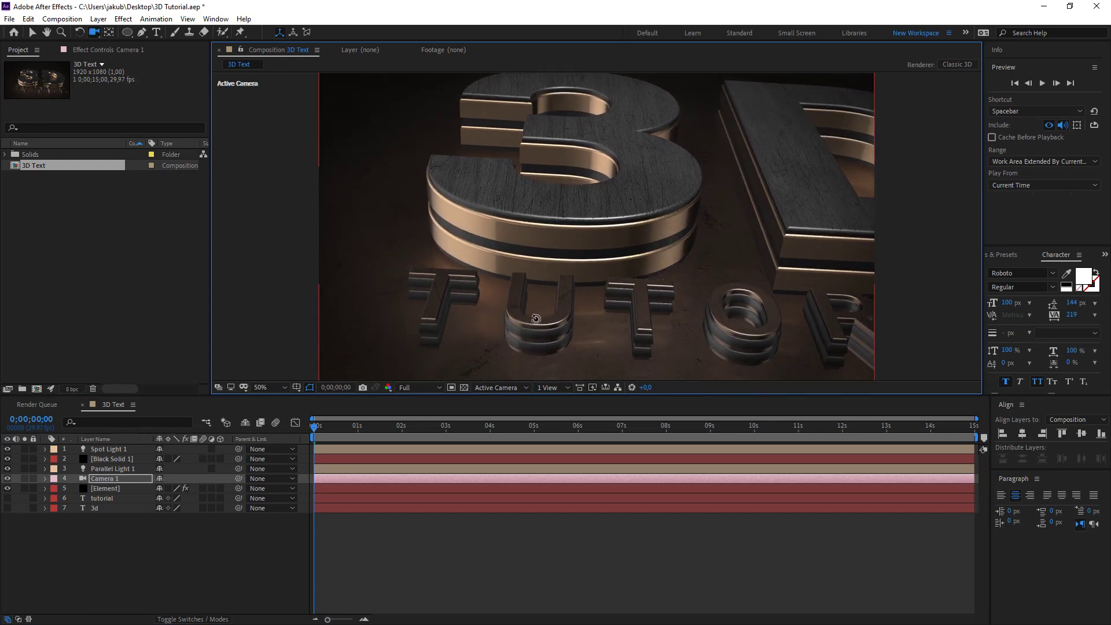
drag(532, 332, 545, 263)
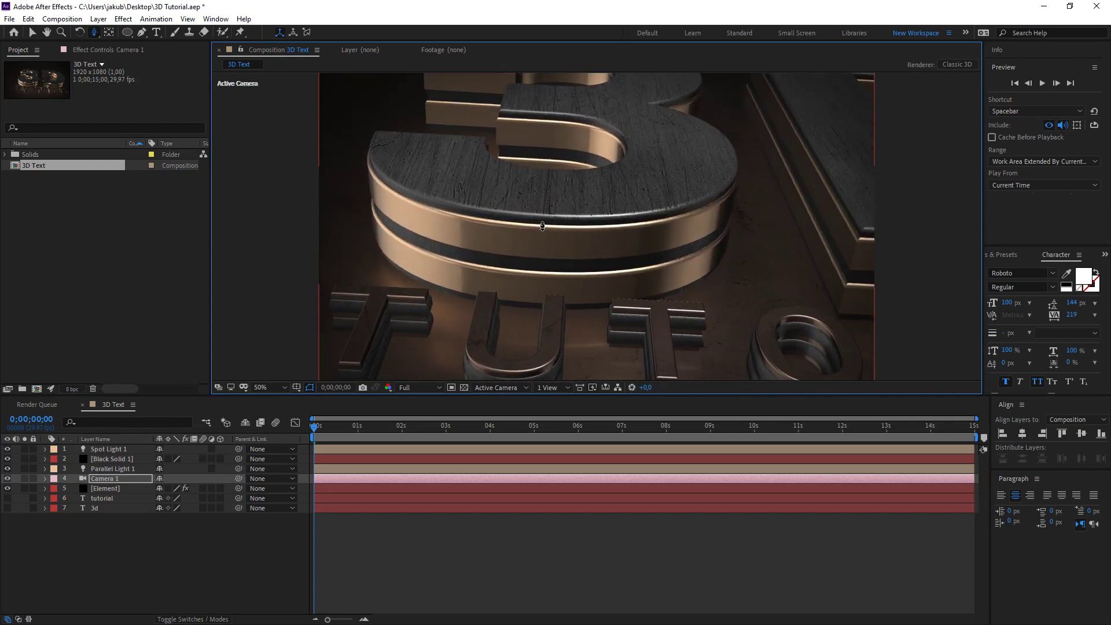
mouse_move(559, 252)
mouse_down()
mouse_move(596, 189)
mouse_move(640, 174)
mouse_up()
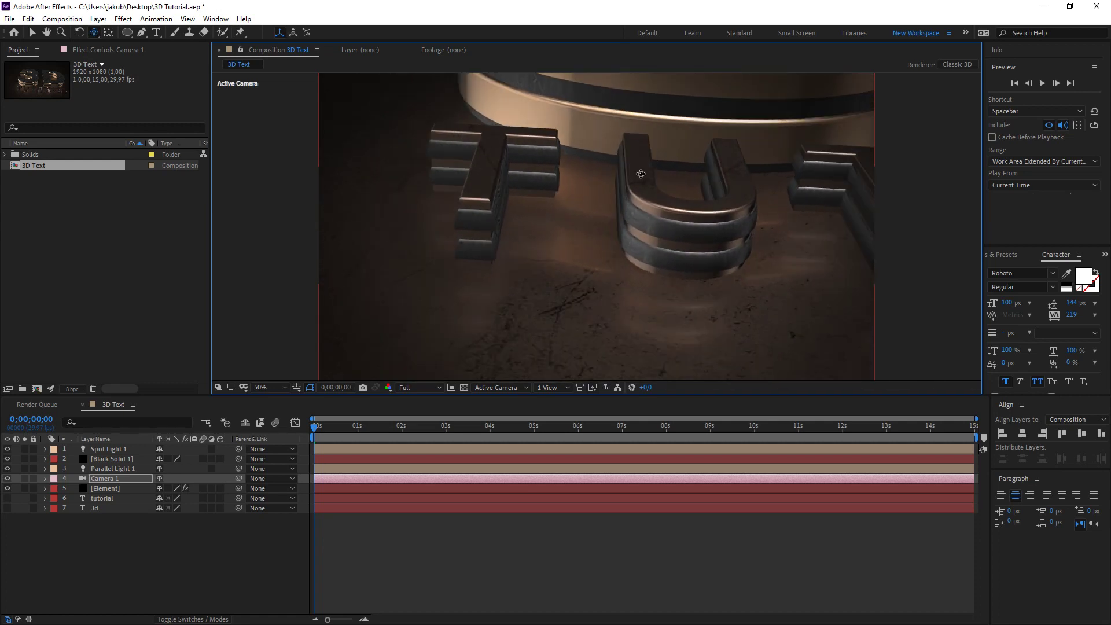
drag(568, 236, 587, 240)
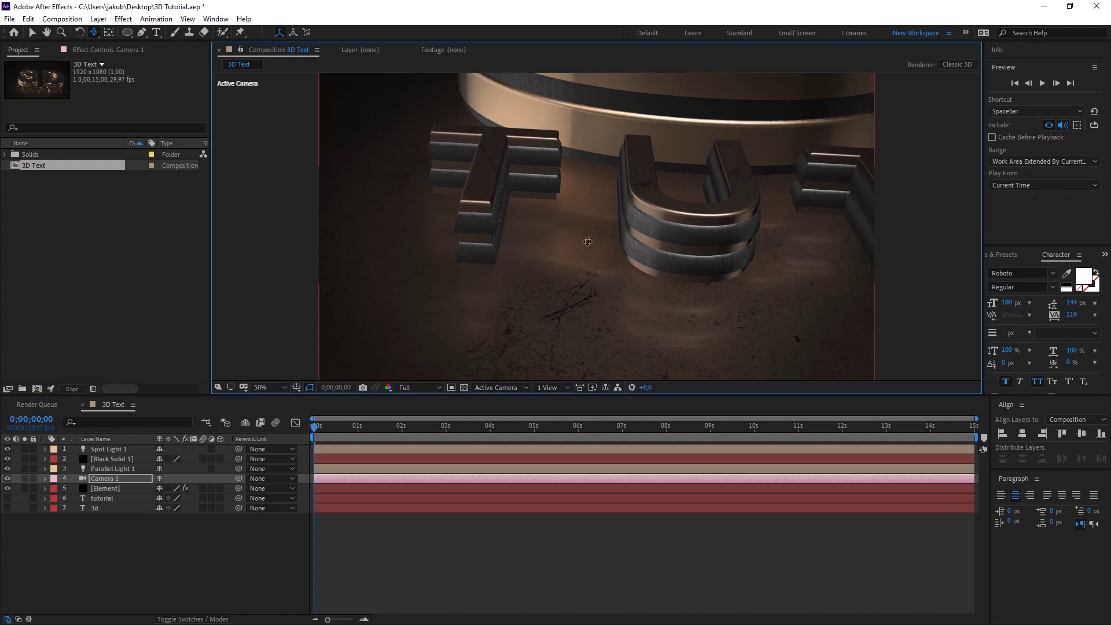
Keyframe Point of Interest and all Camera 1 transform properties at 0s
ctrl+click(45, 478)
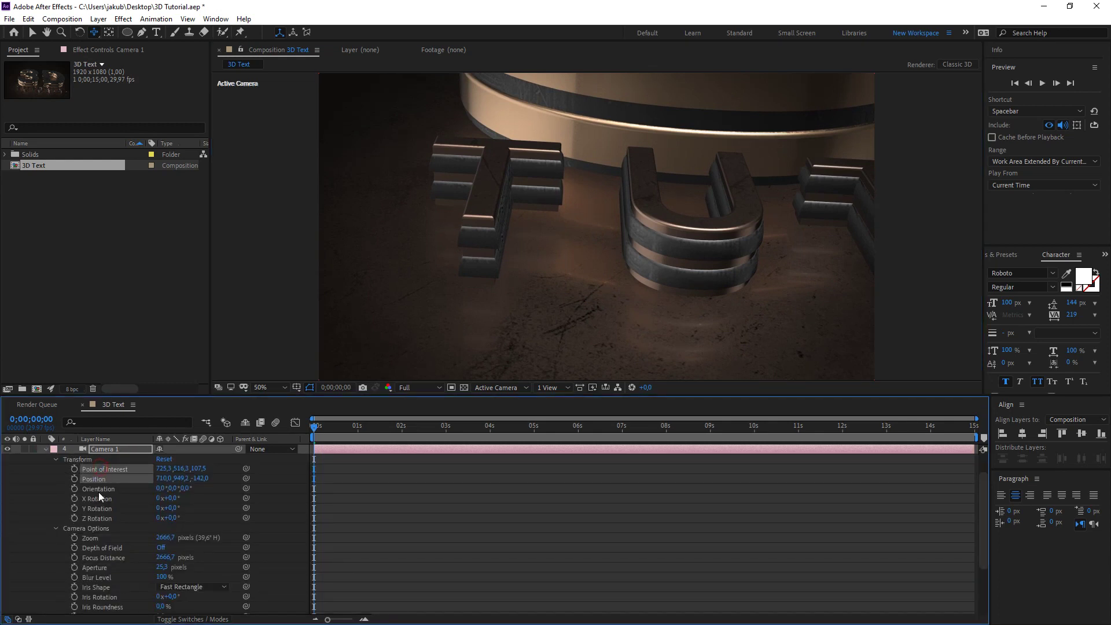
click(104, 518)
shift+click(109, 469)
click(74, 469)
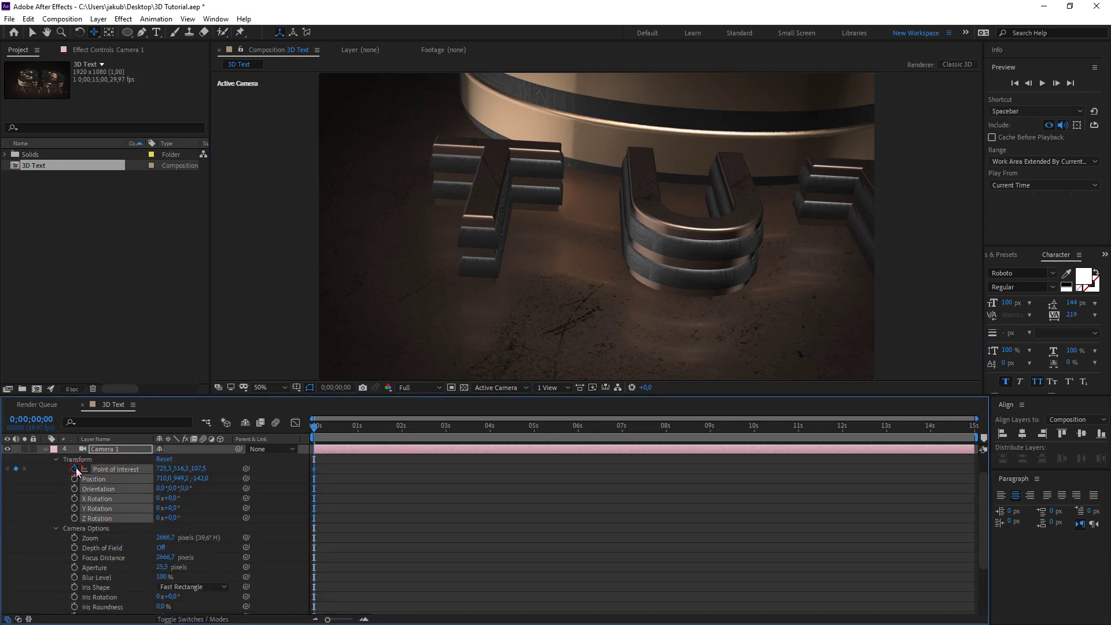
At 2 seconds, pan Camera 1 across to frame the O and R letters
drag(315, 429, 402, 442)
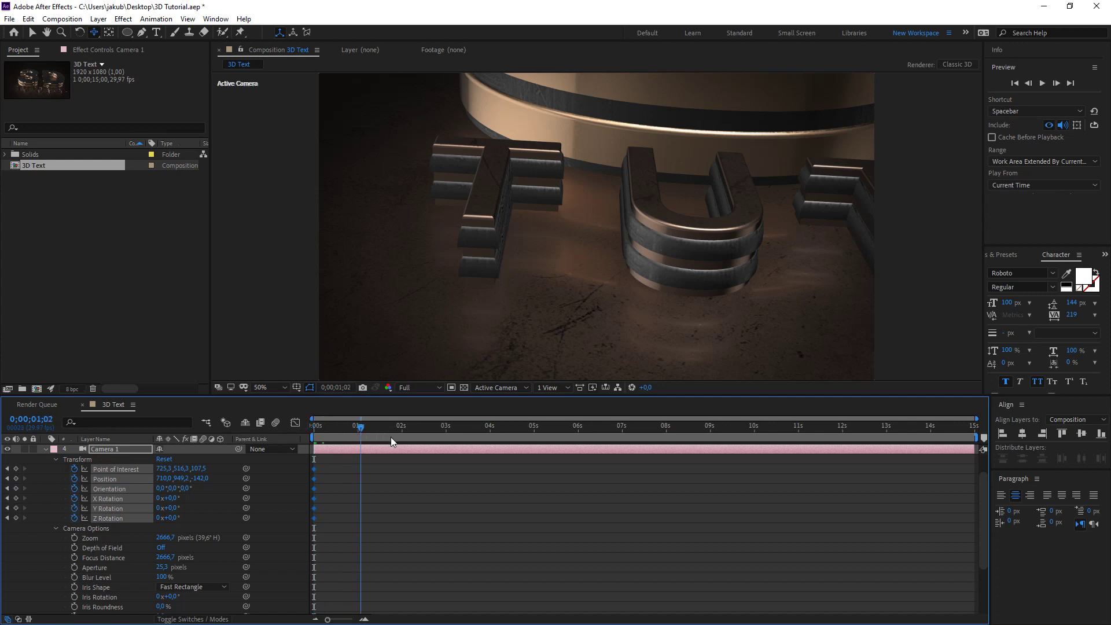
click(434, 475)
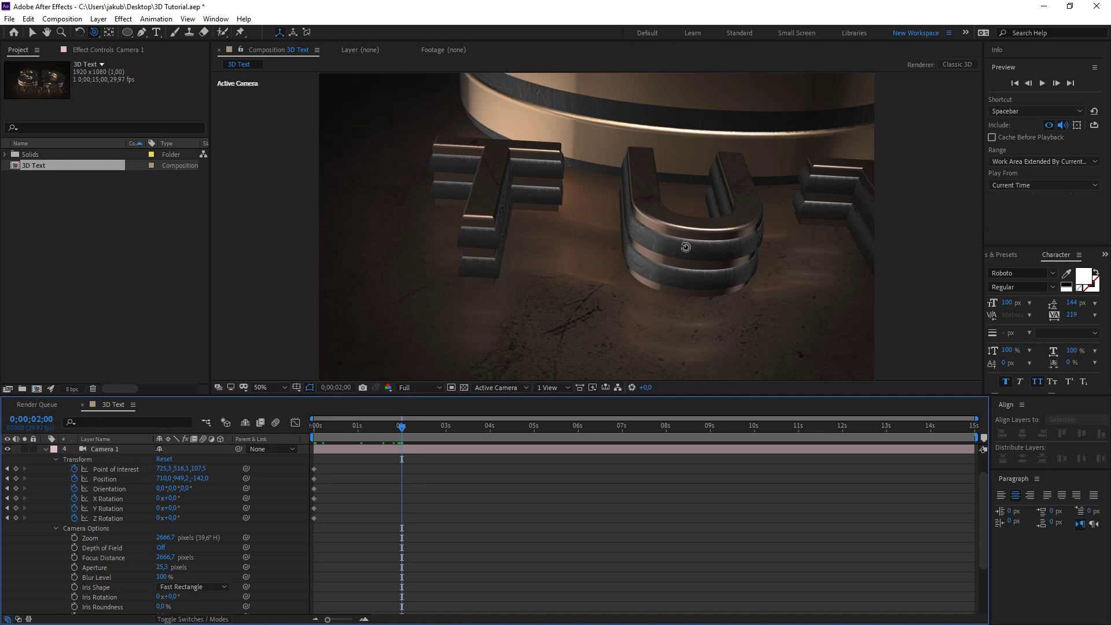
drag(698, 247, 677, 246)
key(ctrl+z)
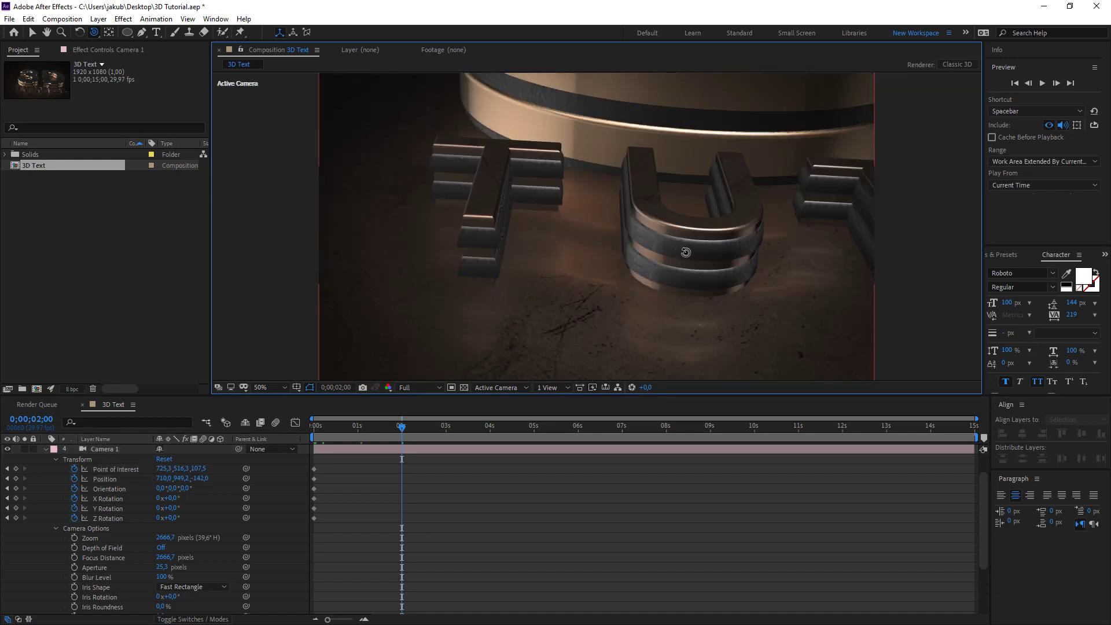
mouse_move(768, 242)
mouse_down()
mouse_move(557, 196)
mouse_move(614, 230)
mouse_up()
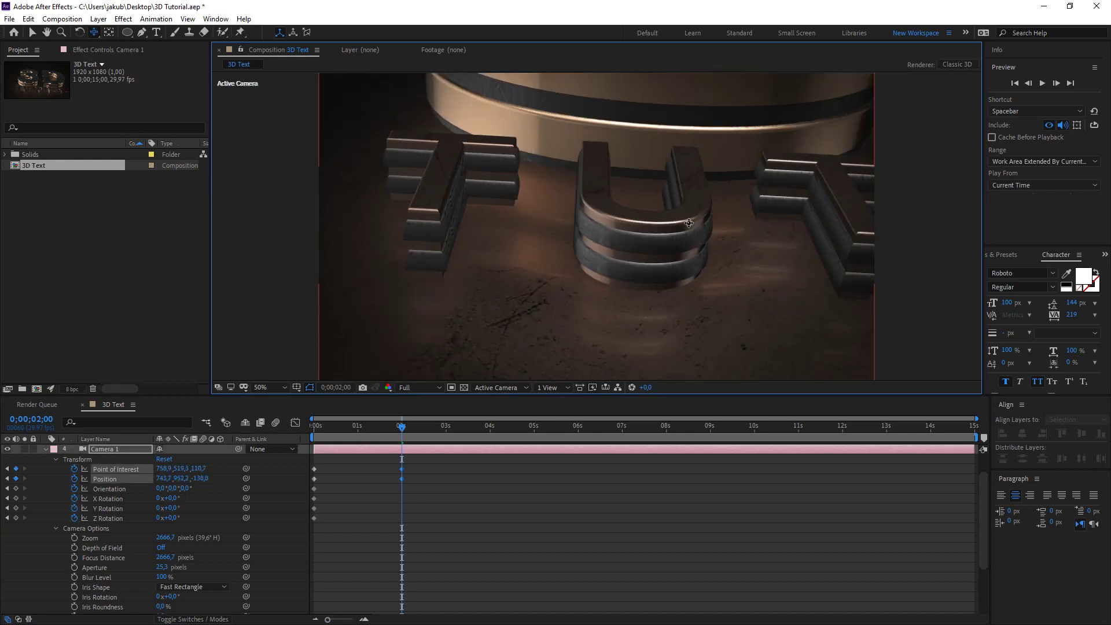
At 2s, turn Camera 1's Orientation Y to 57° and dolly it close to R, I, A, L
click(234, 484)
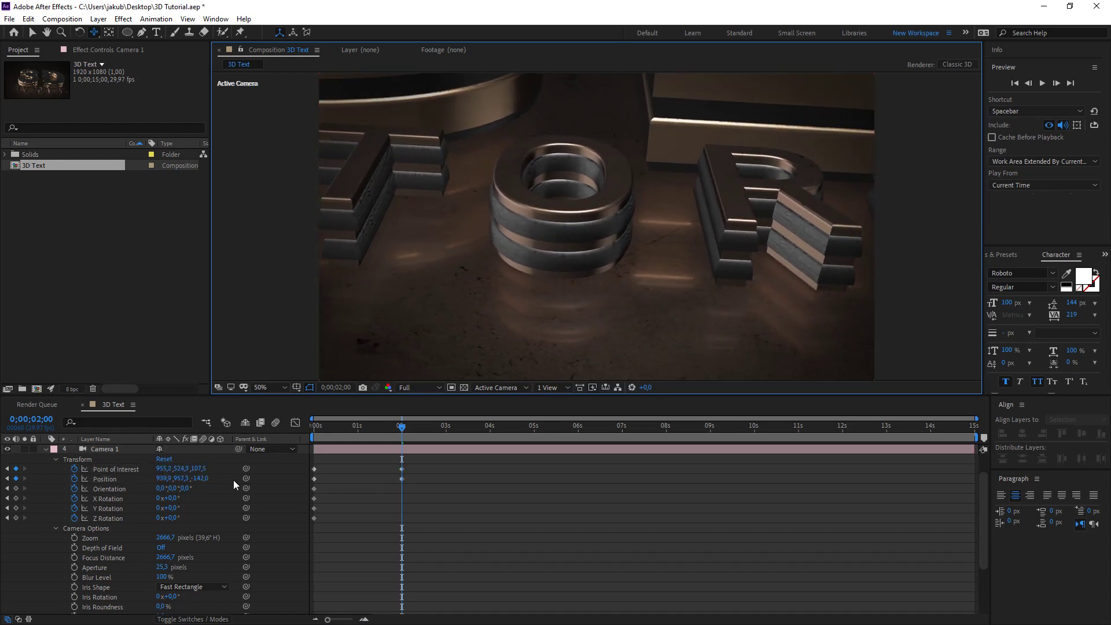
drag(185, 489, 204, 488)
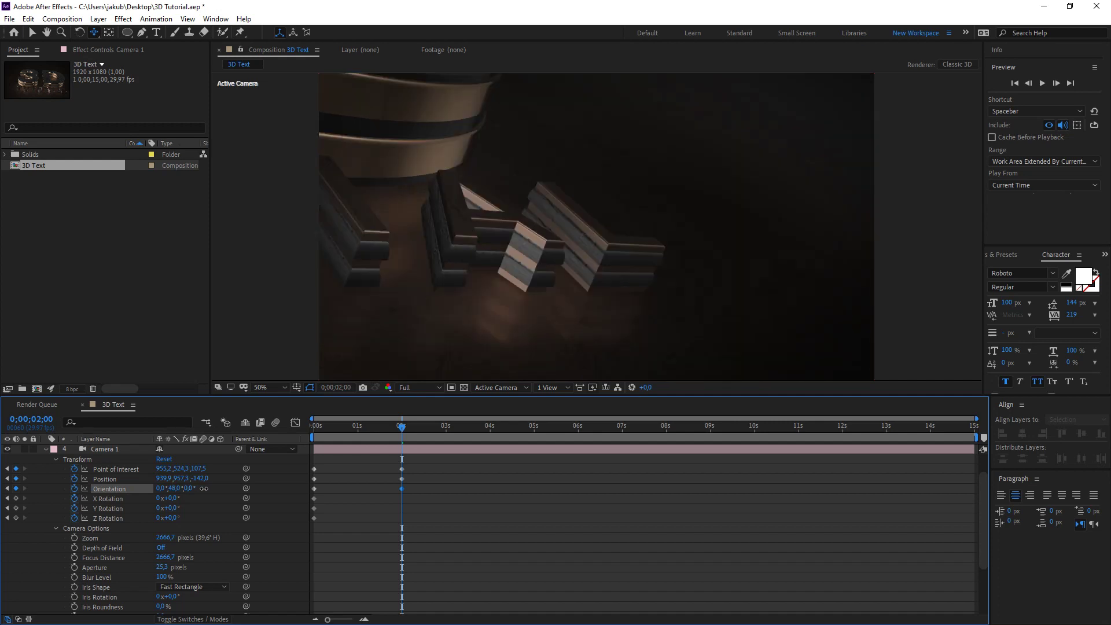
mouse_move(504, 305)
mouse_down()
mouse_move(649, 278)
mouse_move(581, 268)
mouse_up()
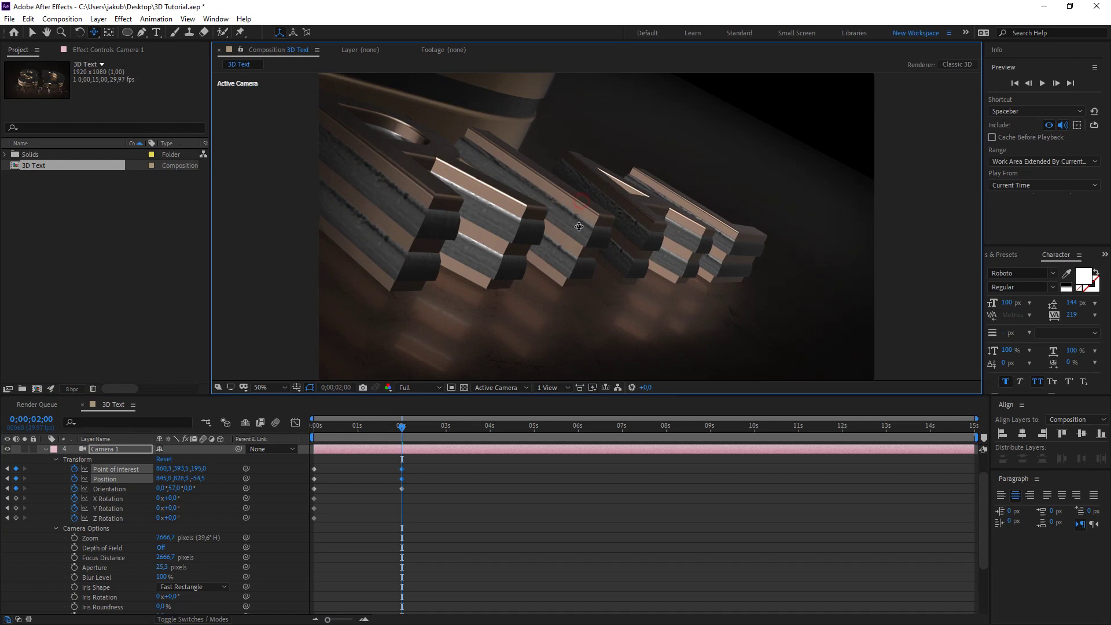
drag(578, 226, 584, 310)
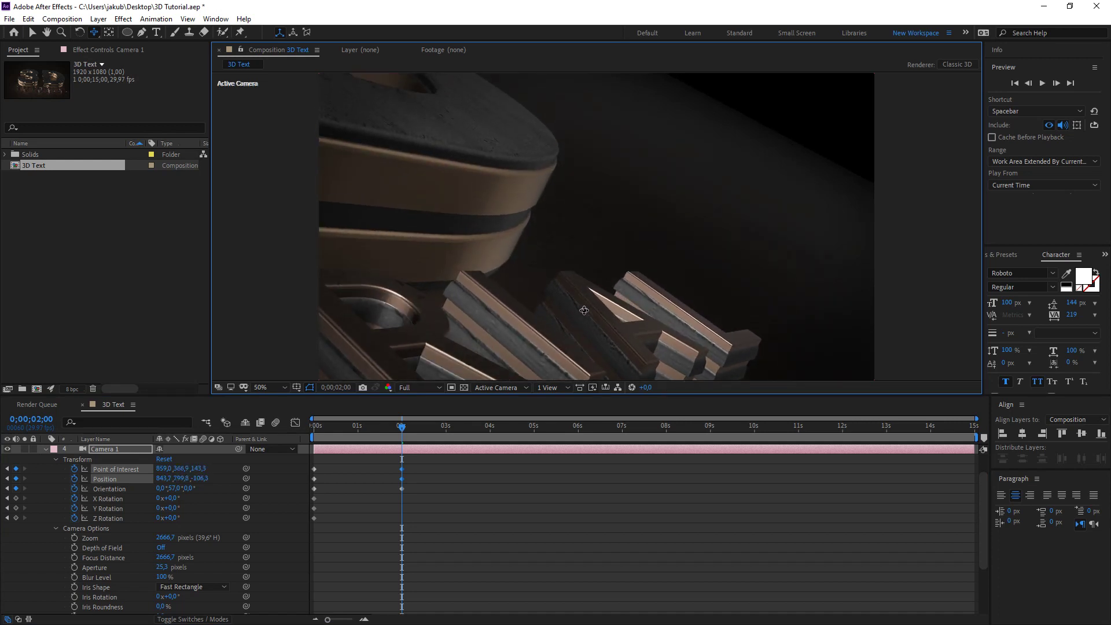
drag(573, 306, 582, 270)
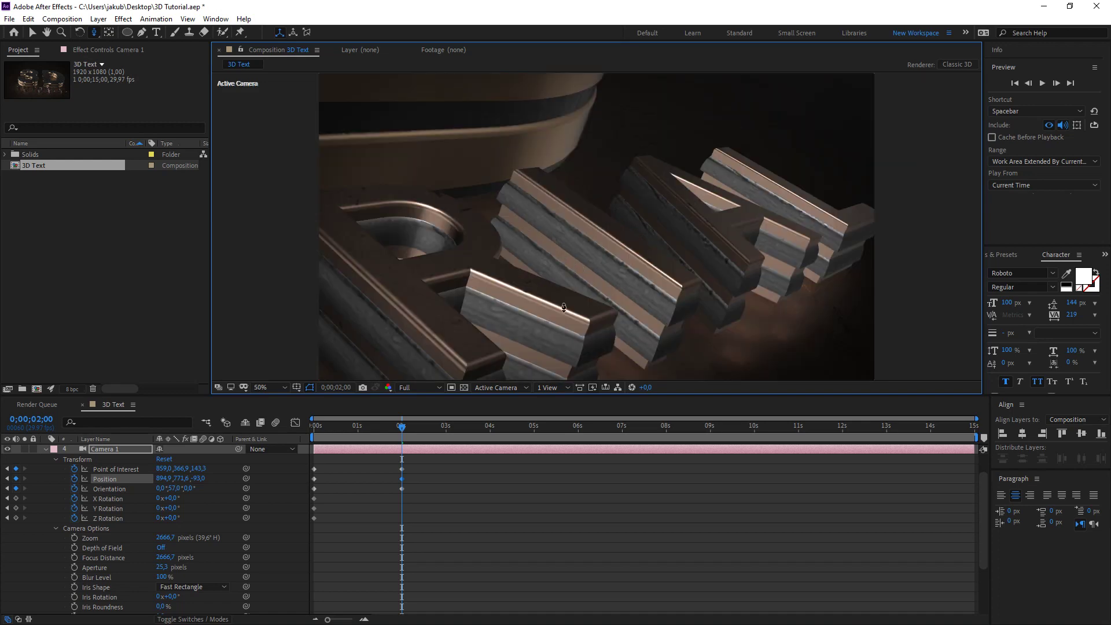
drag(413, 425, 293, 434)
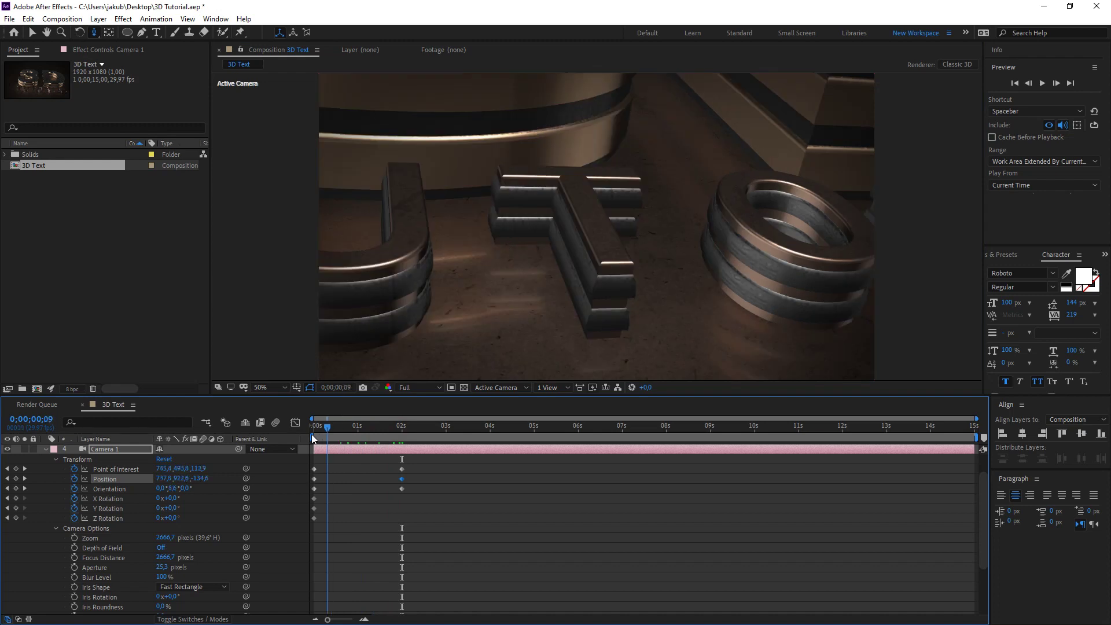
Nudge Camera 1 slightly closer at the 2s keyframe, previewing the first second before and after
mouse_move(307, 435)
mouse_down()
mouse_move(426, 446)
mouse_move(395, 449)
mouse_up()
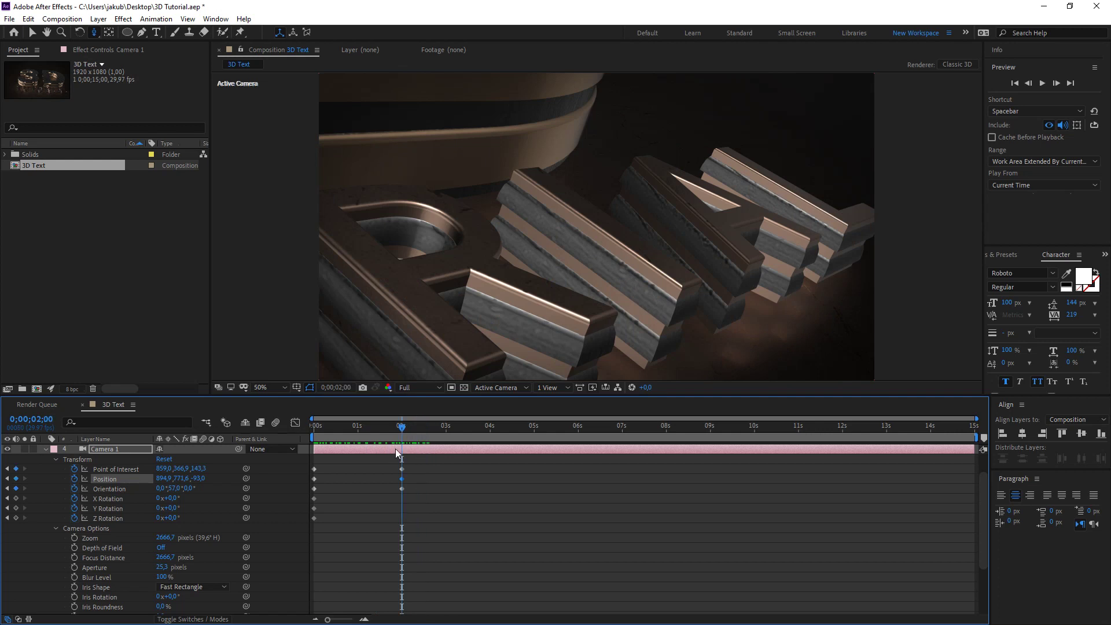
key(c)
mouse_move(765, 255)
mouse_down()
mouse_move(745, 270)
mouse_move(739, 253)
mouse_up()
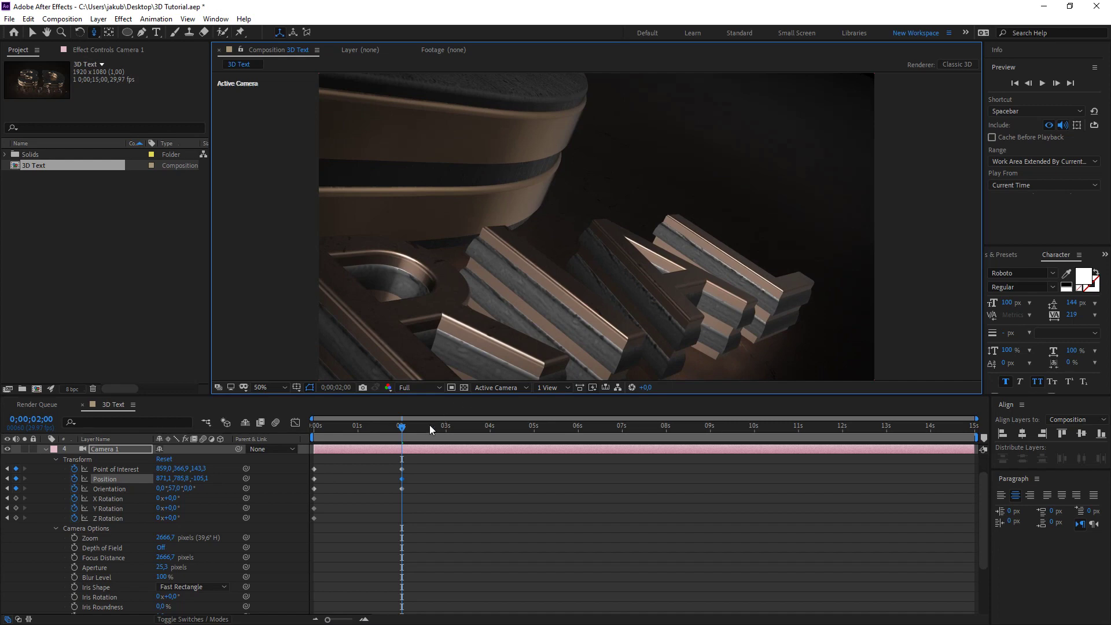
key(Home)
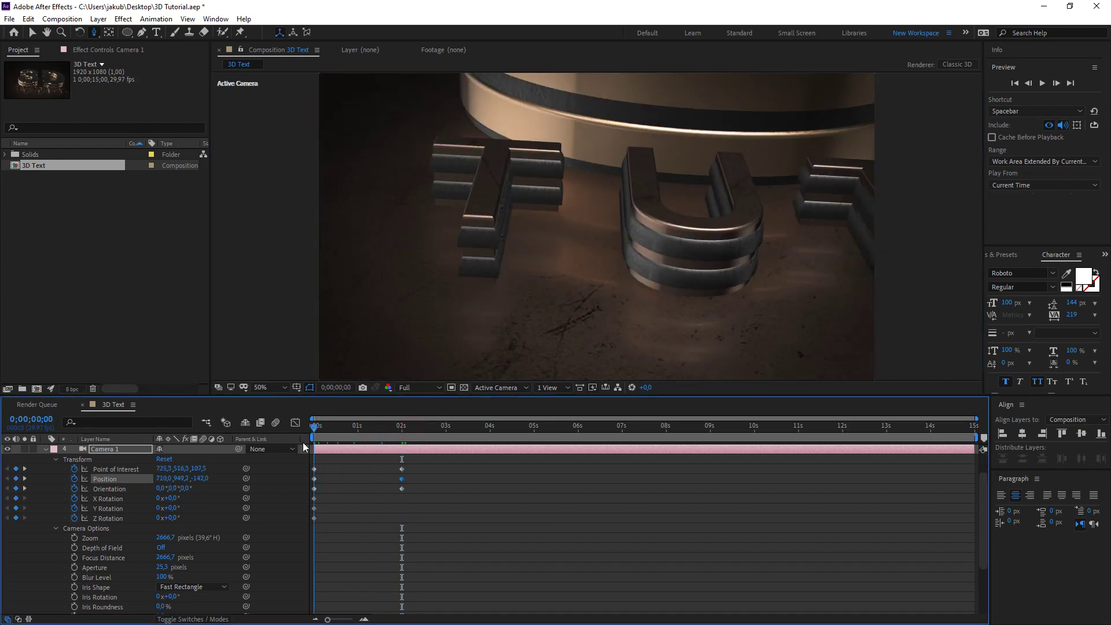
drag(313, 443, 397, 446)
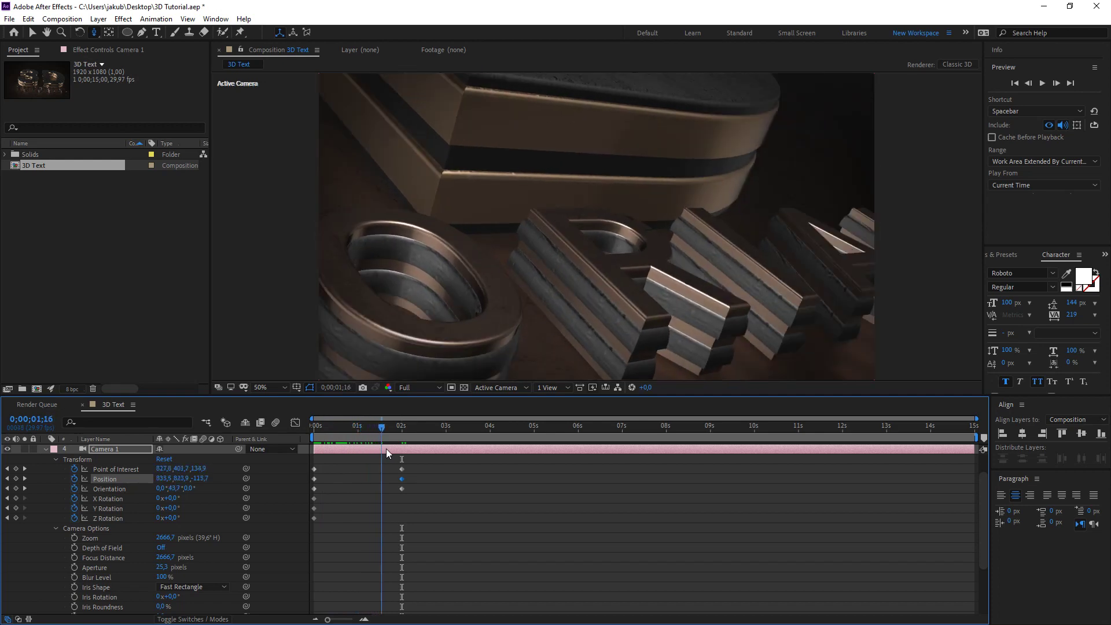
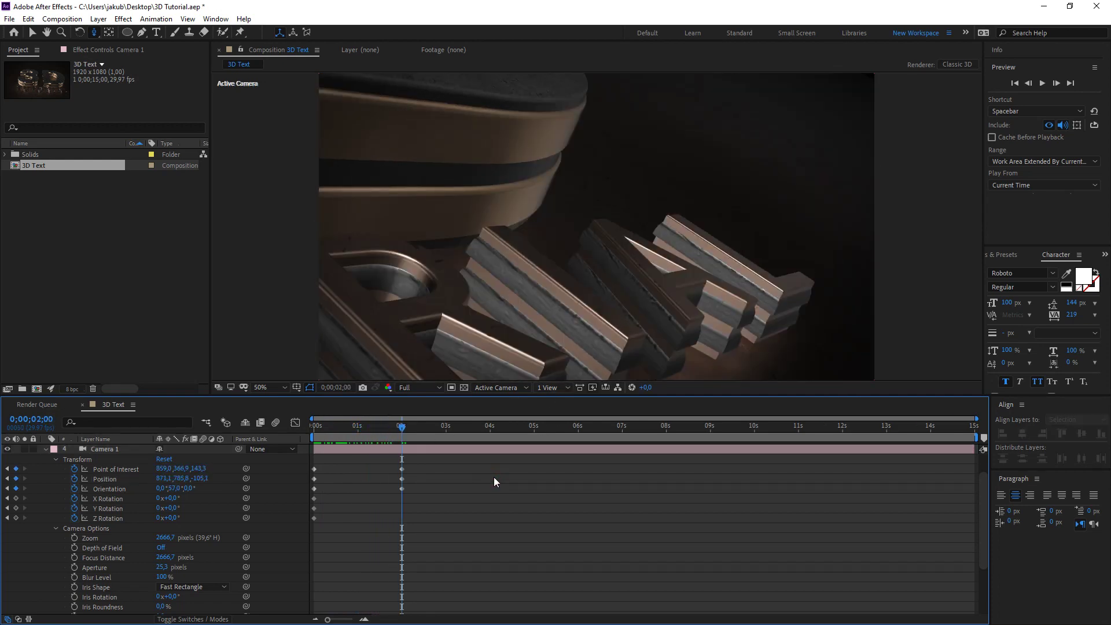
At 2 seconds, rotate Camera 1 to X -4°, Y 3° and Z 34° so the letters tilt
drag(168, 499, 179, 508)
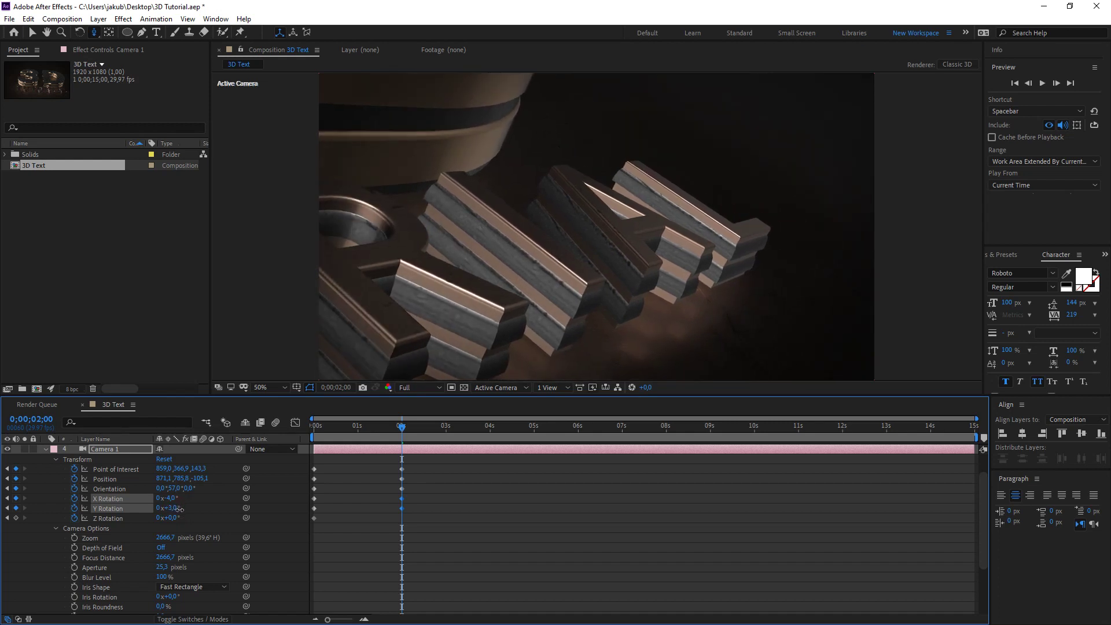
drag(174, 518, 188, 521)
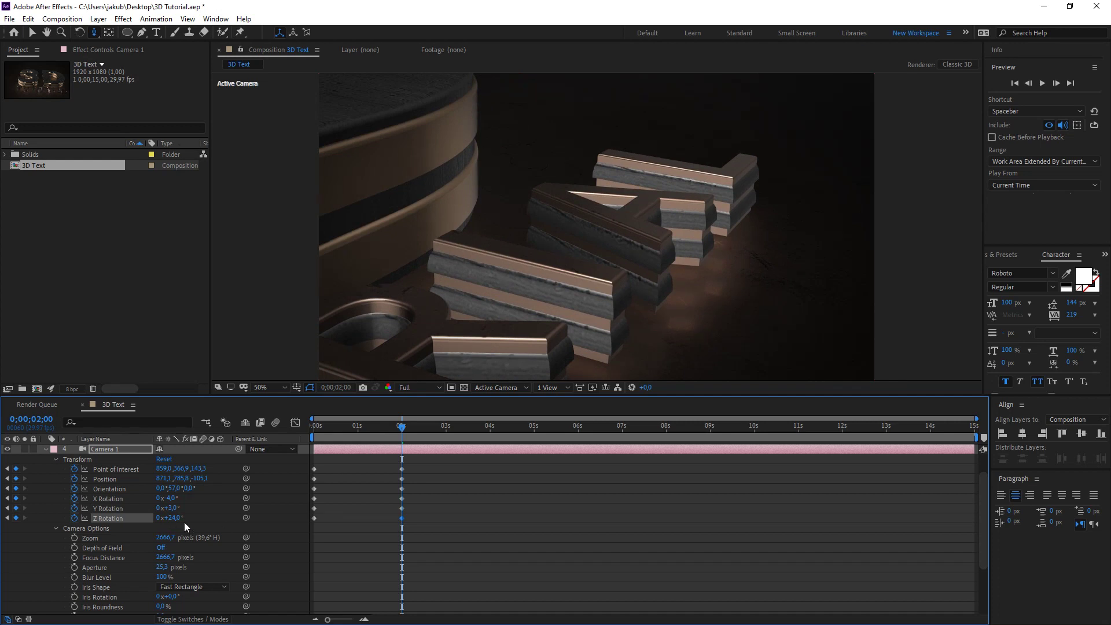
text(0)
key(Return)
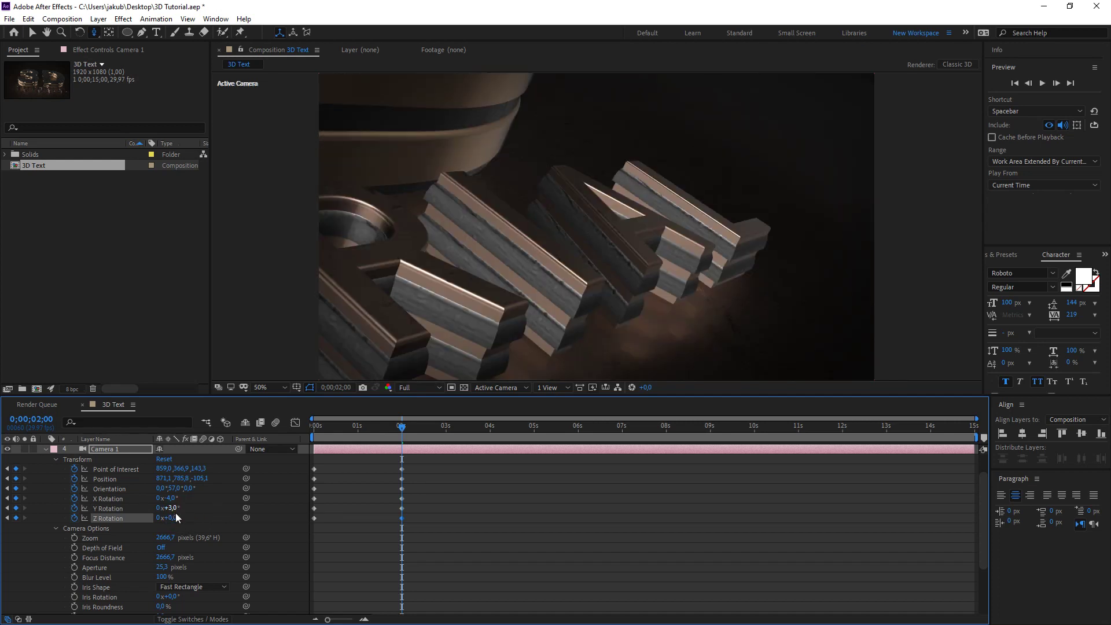
drag(176, 517, 193, 518)
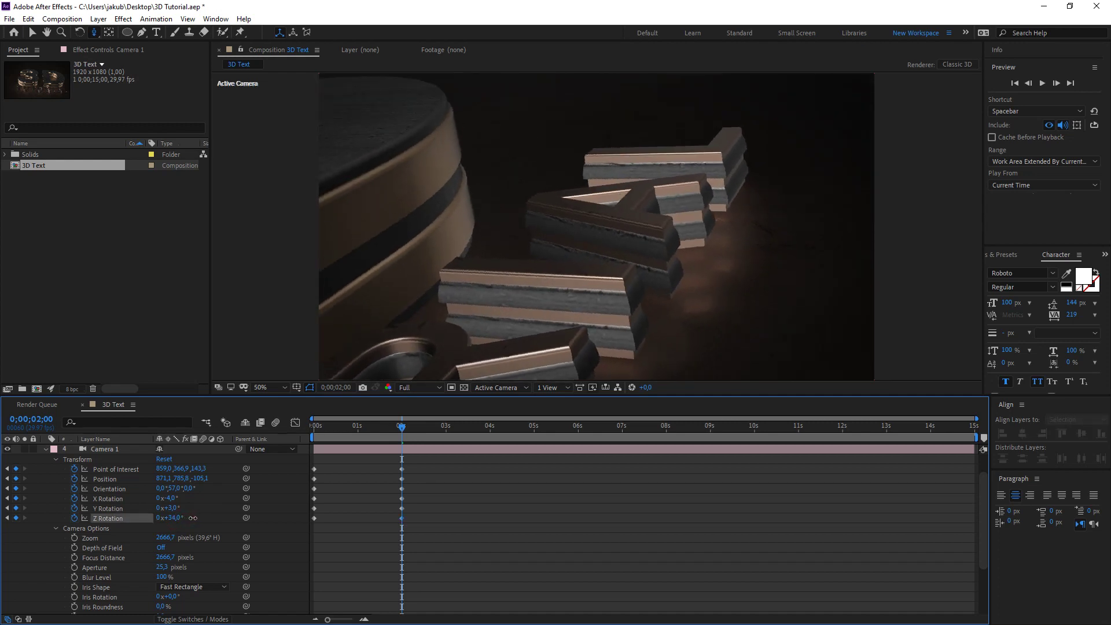
click(104, 449)
Review Camera 1's keyframed move over the first second
drag(401, 427, 311, 436)
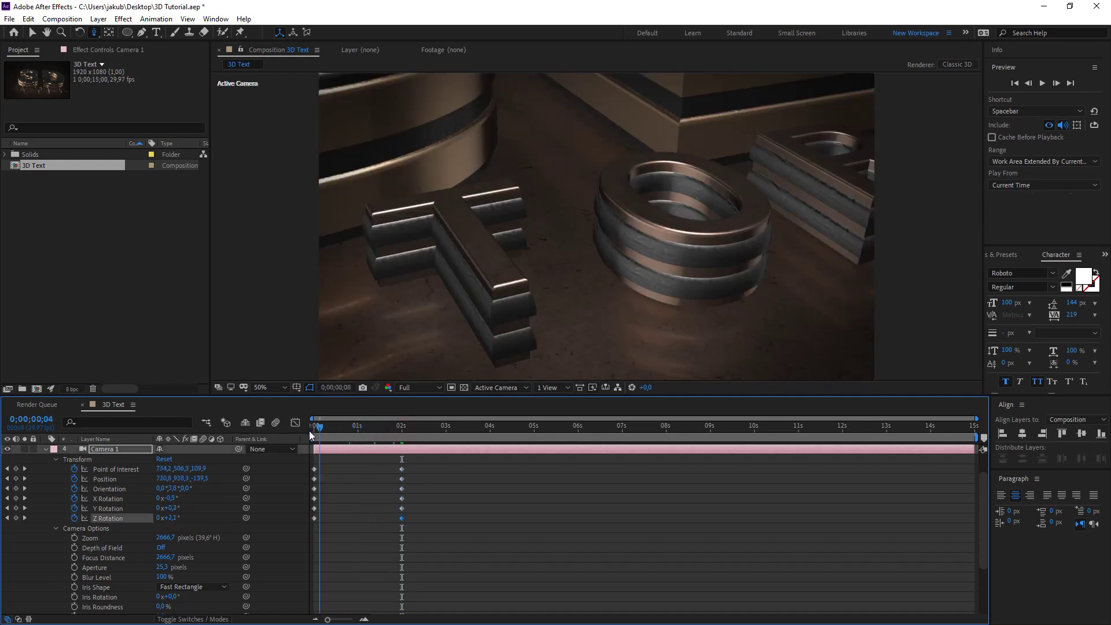
drag(441, 552, 307, 463)
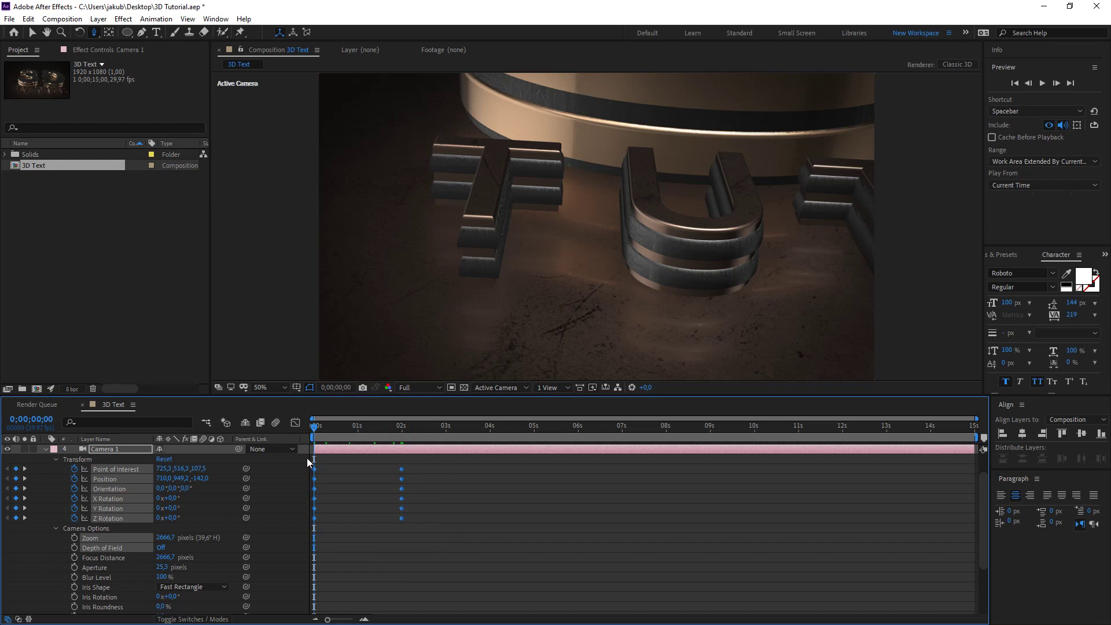
click(433, 501)
drag(316, 429, 418, 431)
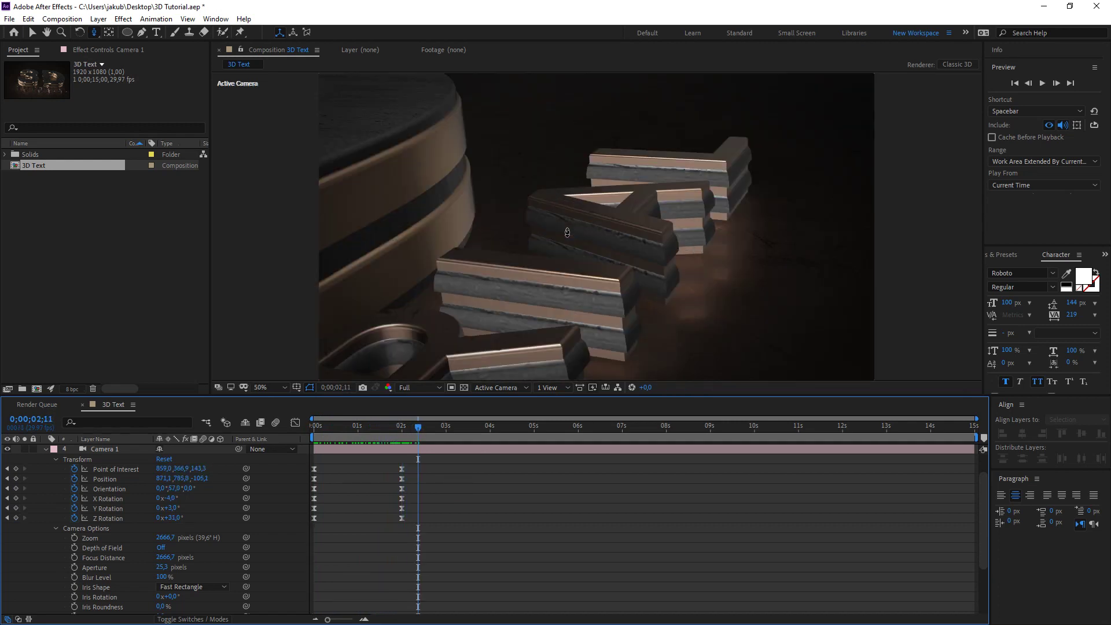
Add a new two-node 50mm camera, Camera 2, to the composition
click(46, 450)
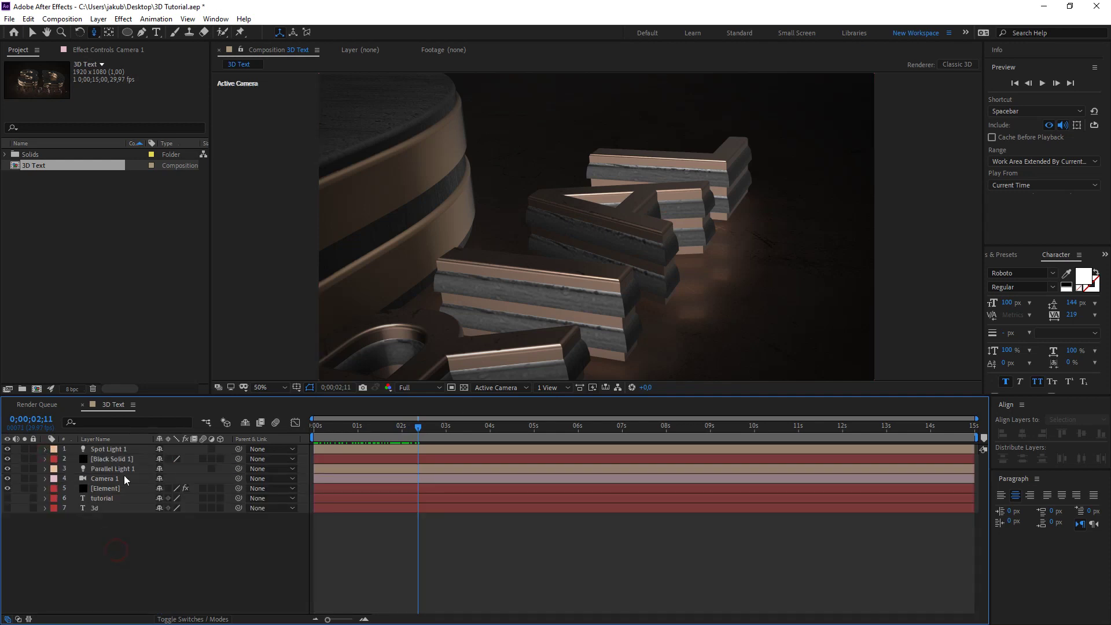
right_click(92, 558)
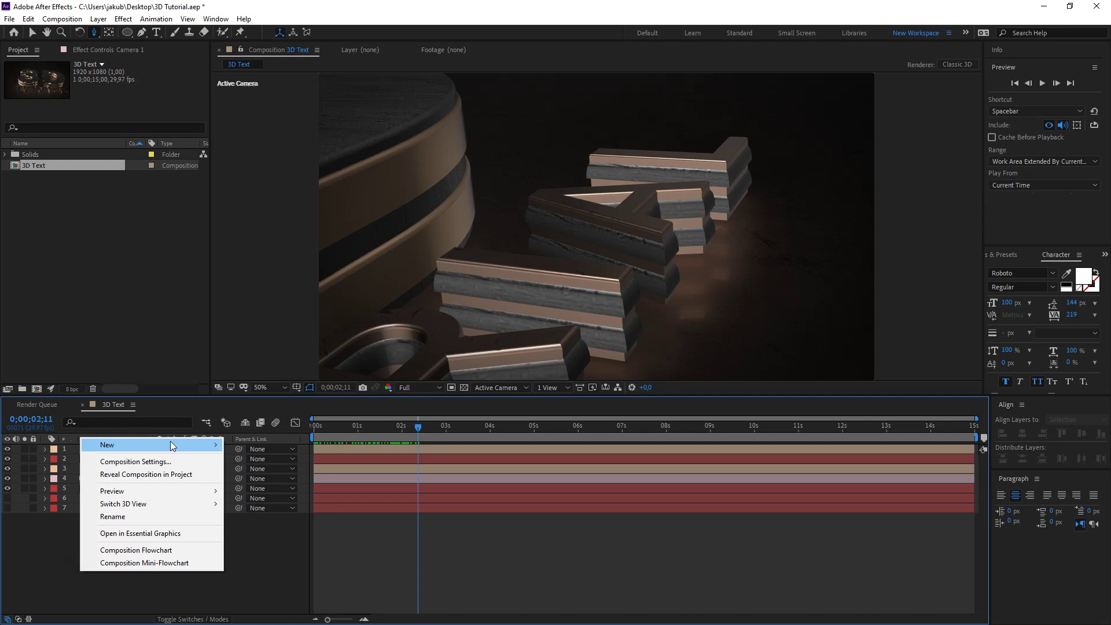
mouse_move(174, 446)
click(278, 500)
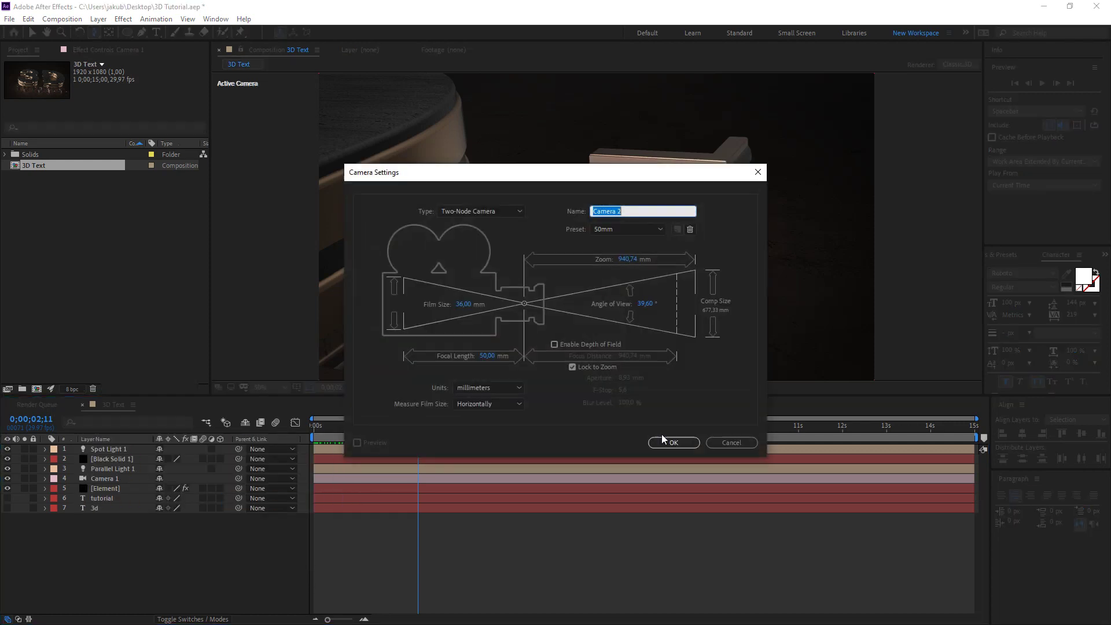
click(671, 444)
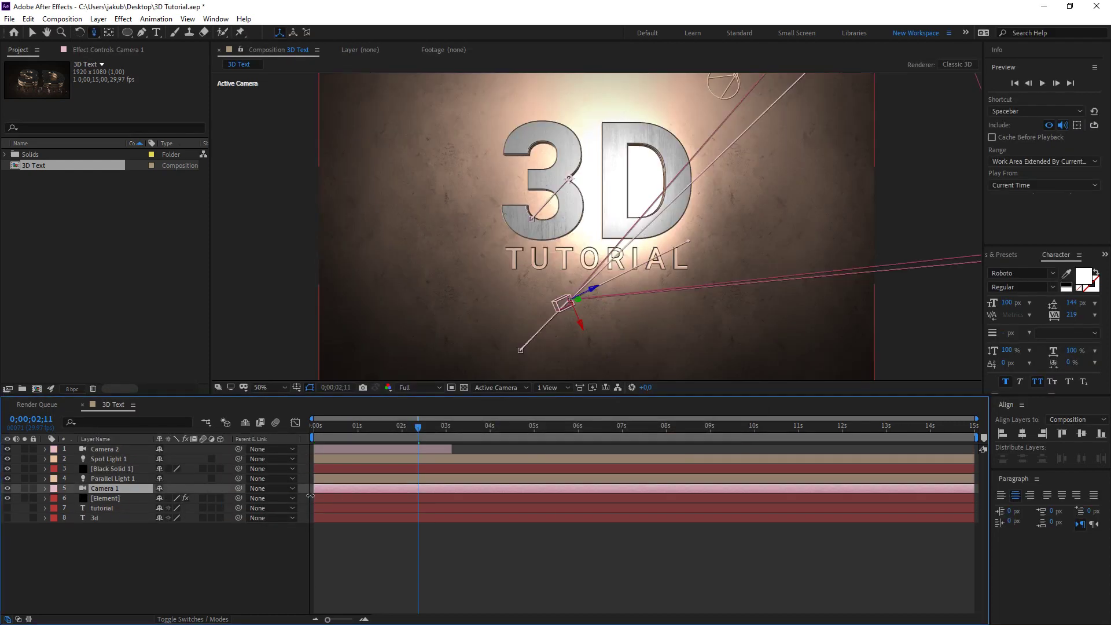
Slide Camera 1's layer and keyframes so its animation starts near 6 seconds
key(u)
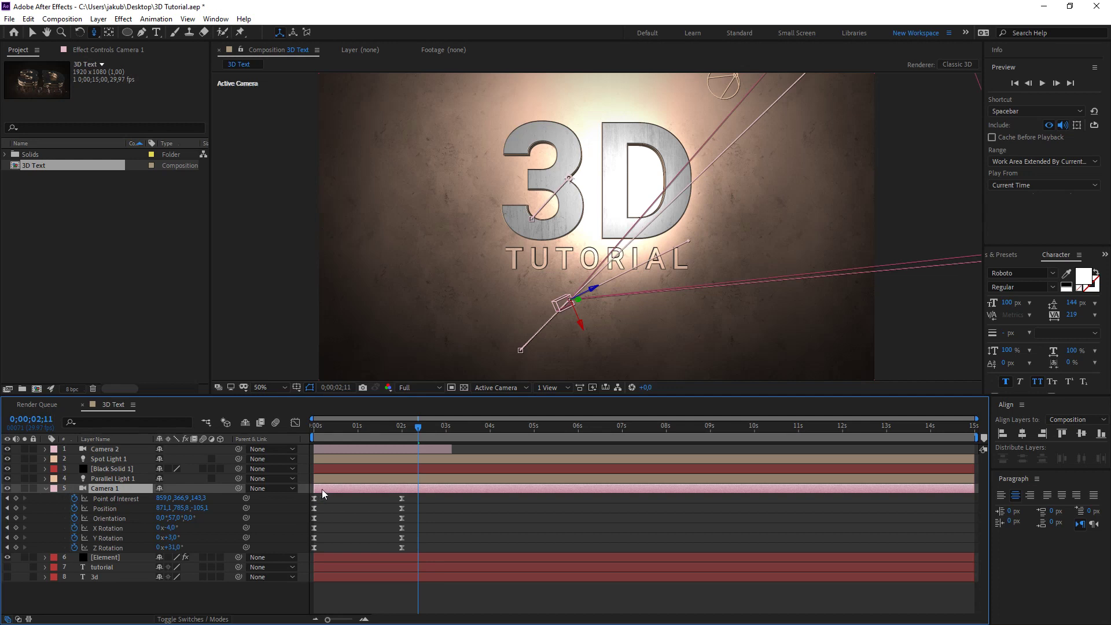
drag(421, 496, 686, 496)
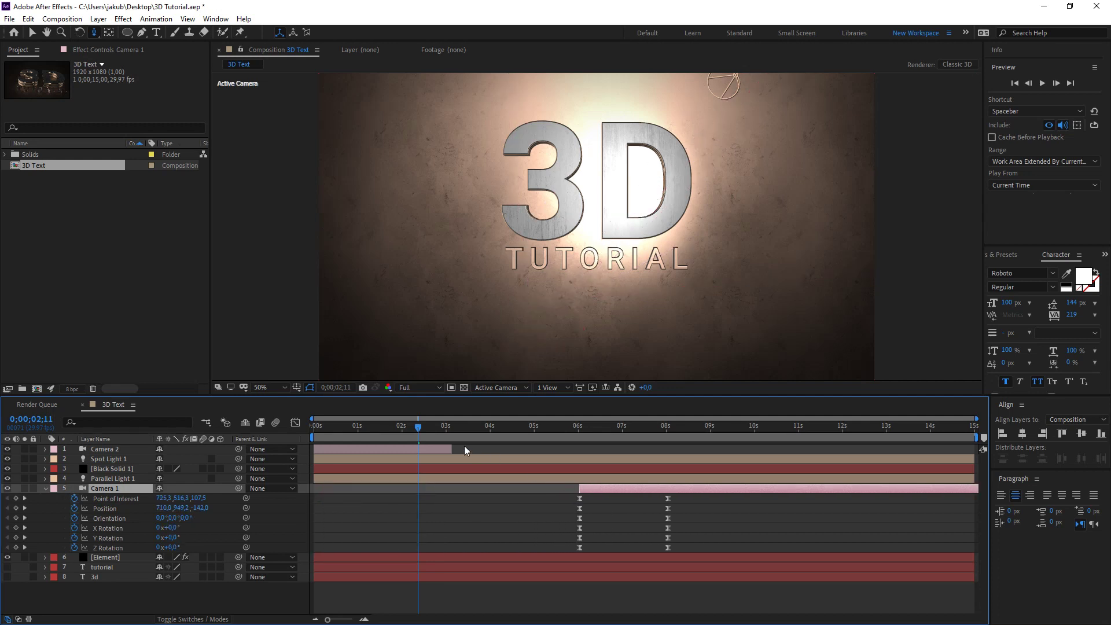
mouse_move(414, 433)
mouse_down()
mouse_move(404, 431)
mouse_move(404, 457)
mouse_up()
click(46, 489)
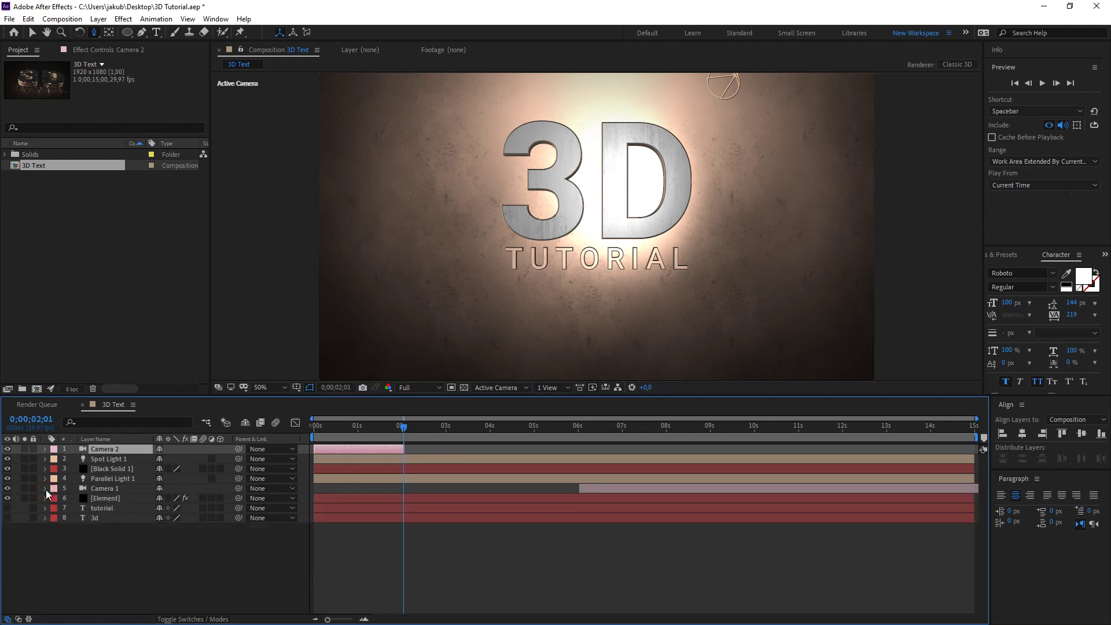
Frame Camera 2 low and angled so the large 3D letters fill the view
key(c)
drag(472, 277, 524, 226)
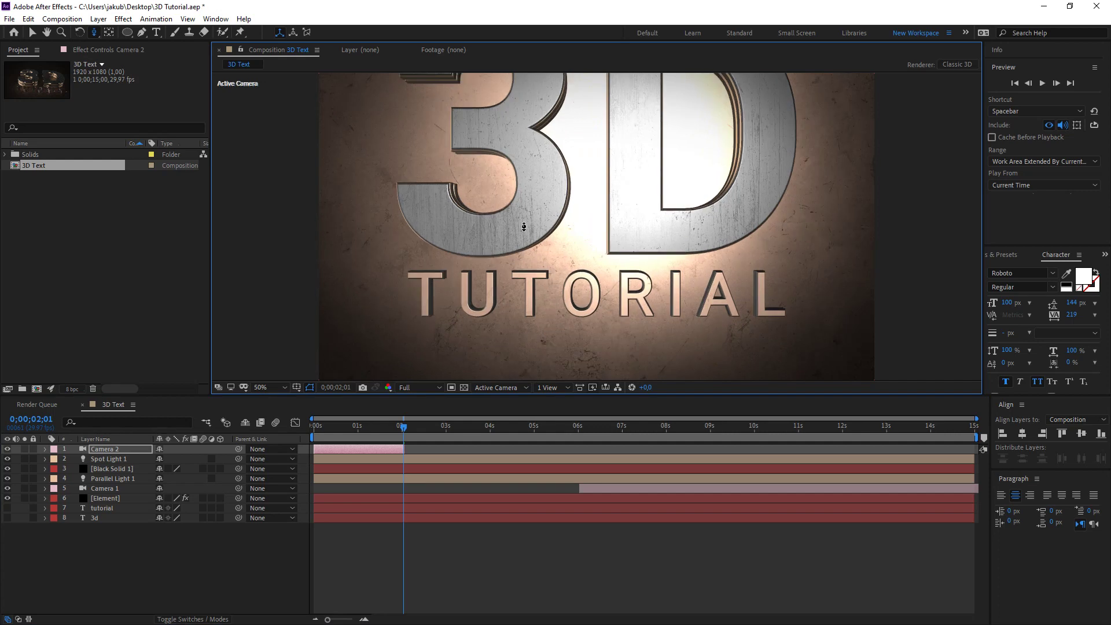
key(c)
drag(523, 226, 563, 203)
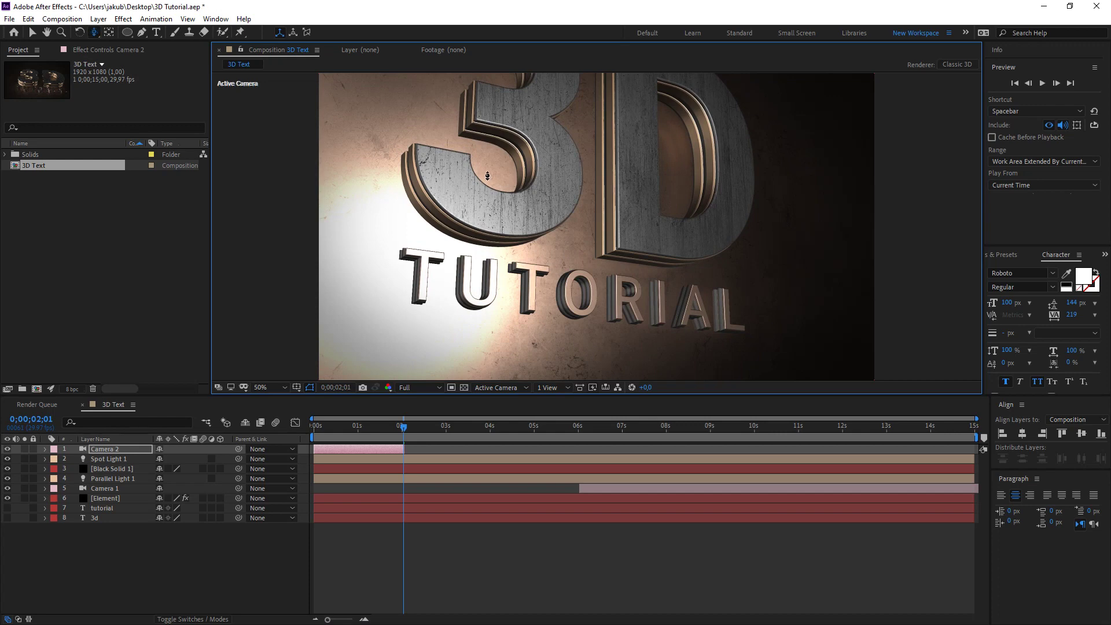
key(c)
drag(479, 176, 540, 268)
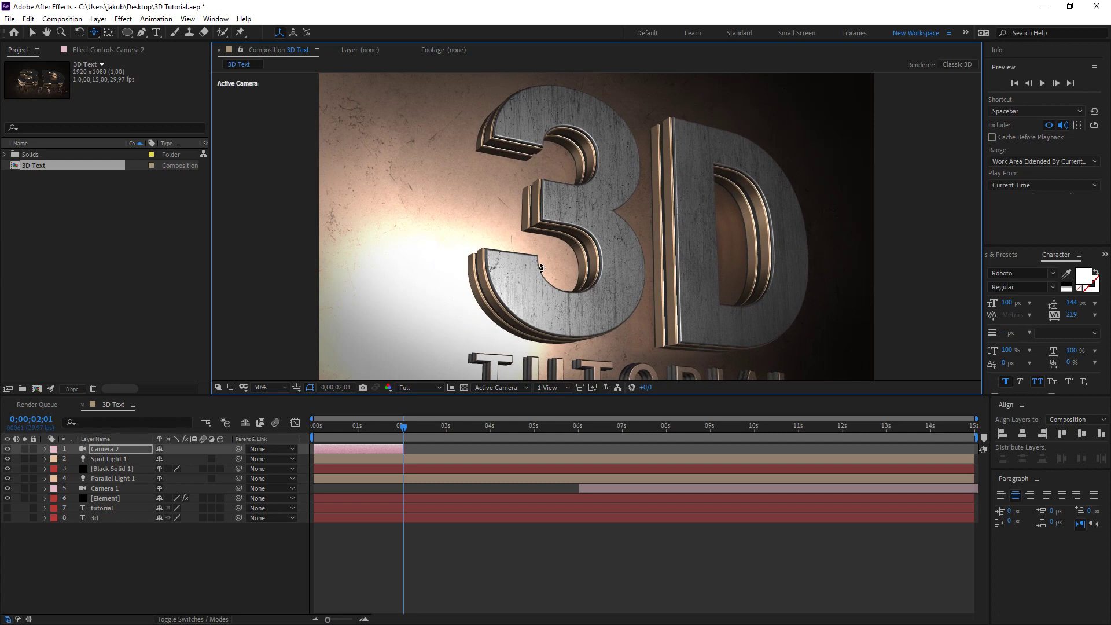
click(45, 449)
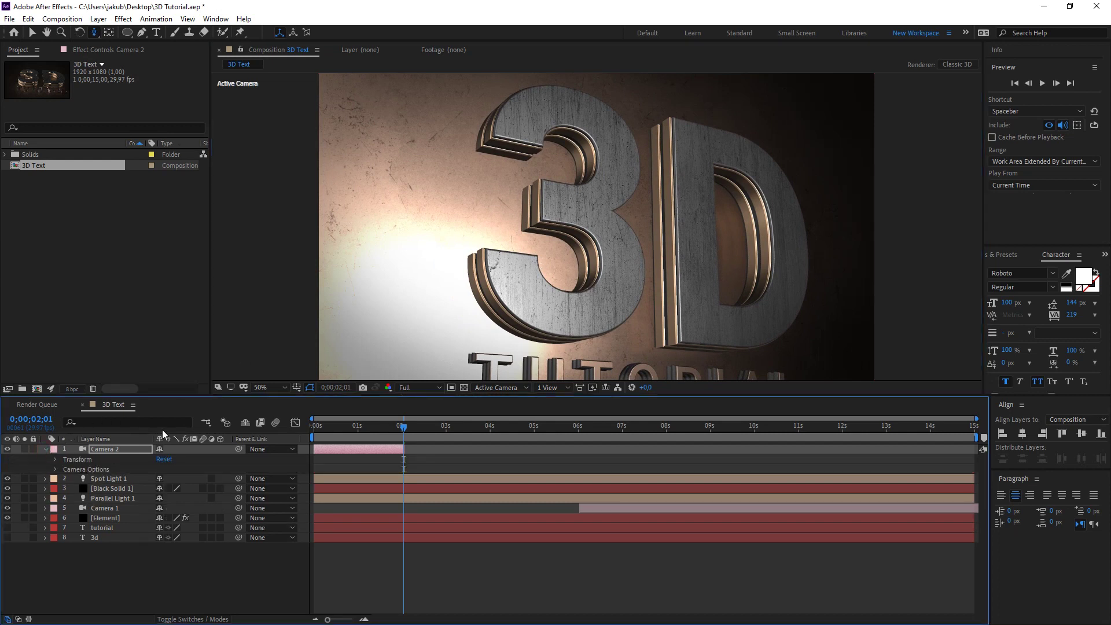
Show Camera 2's transform properties, trying and undoing an X rotation change
drag(359, 433, 314, 433)
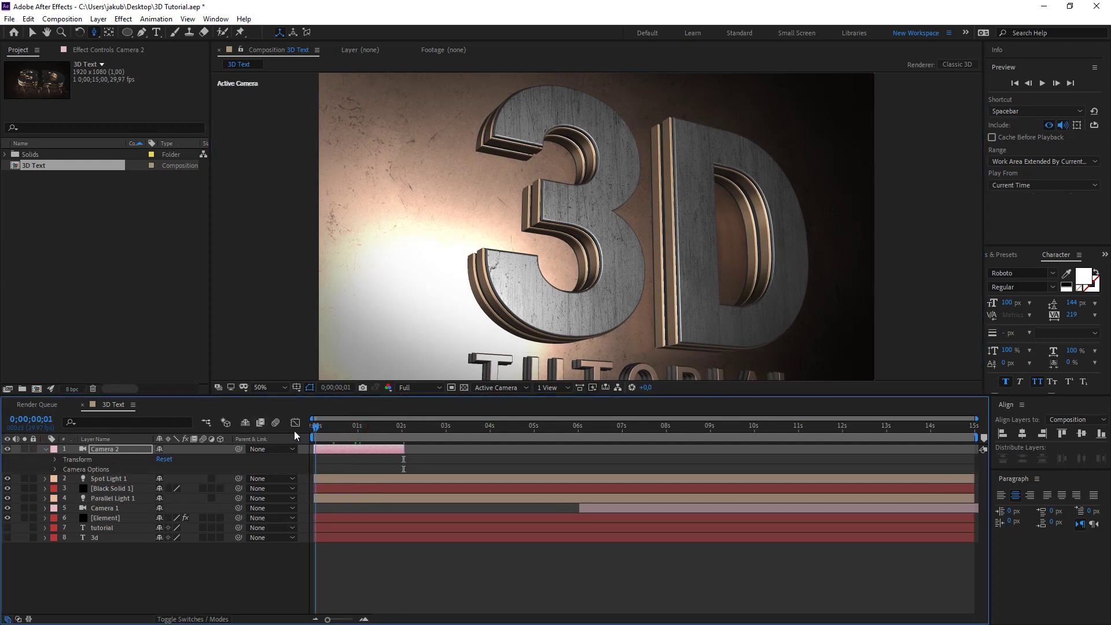
click(55, 459)
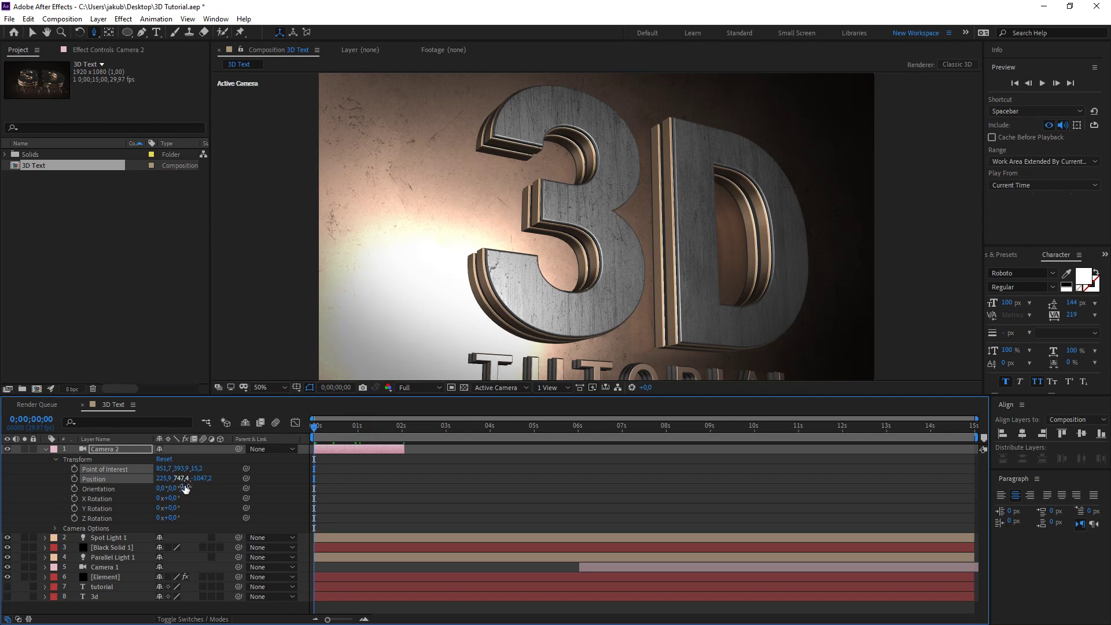
drag(168, 499, 203, 517)
key(ctrl+z)
key(ctrl+z)
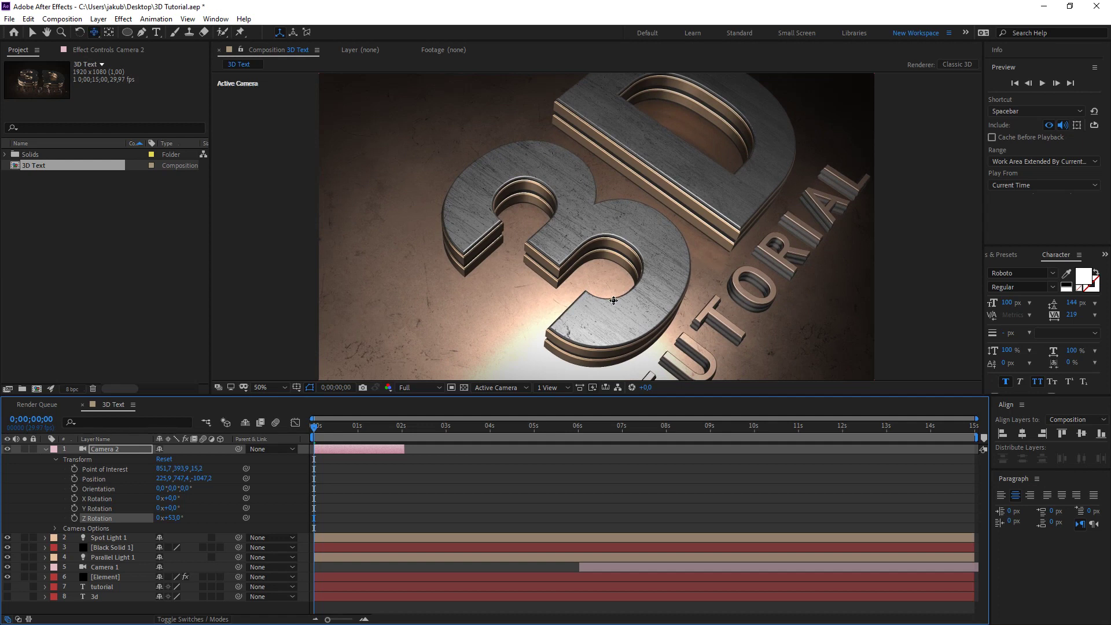
Push Camera 2 tight on the 3's curved bevel, then set time to 0;00;02;01
drag(613, 300, 607, 315)
key(c)
drag(597, 336, 616, 146)
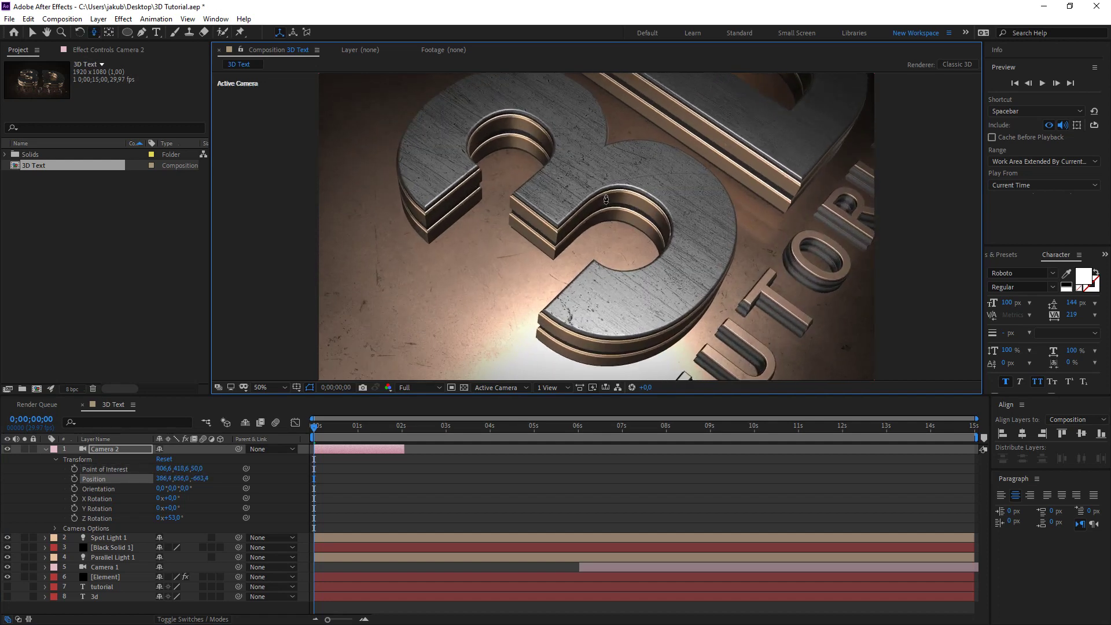
key(c)
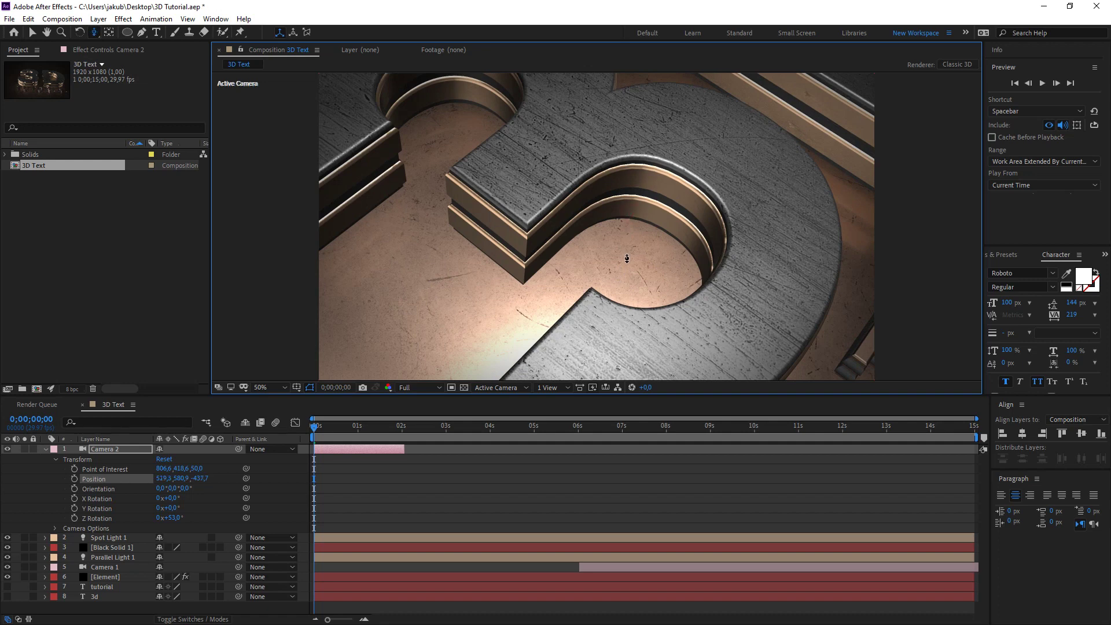
drag(626, 254, 661, 271)
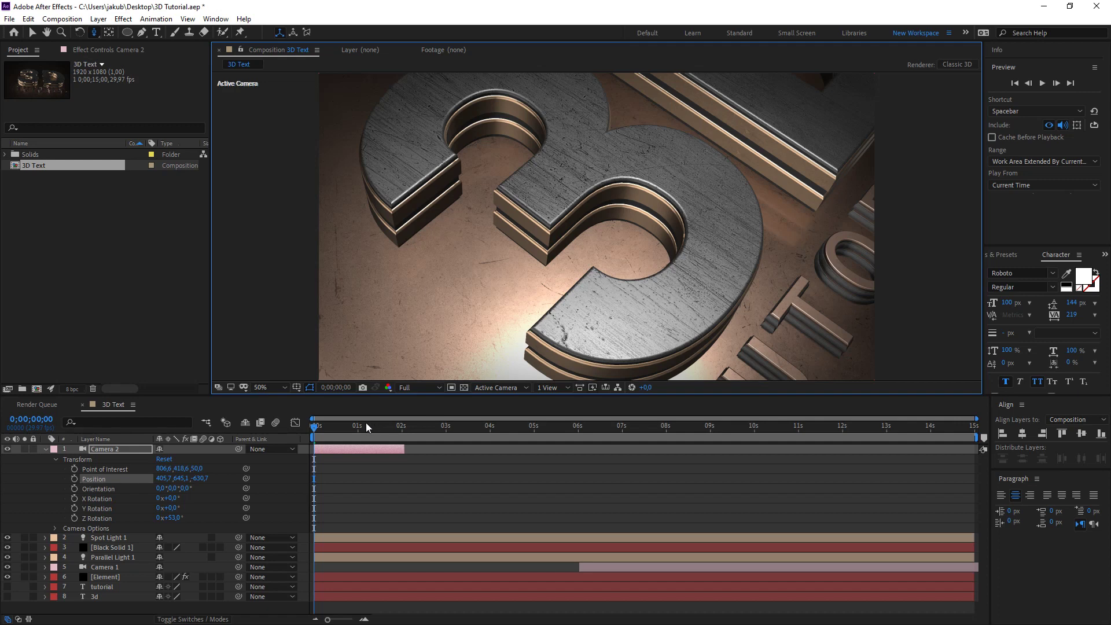
drag(321, 428, 403, 427)
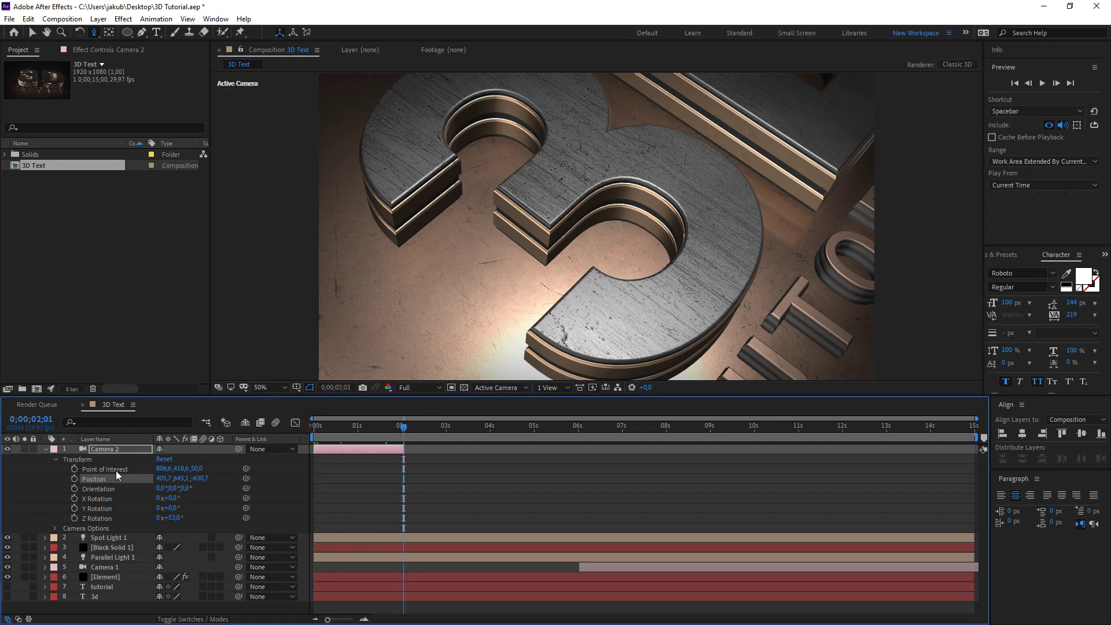
Keyframe all of Camera 2's transform properties at 0;00;02;01
shift+click(116, 469)
shift+click(109, 517)
click(74, 469)
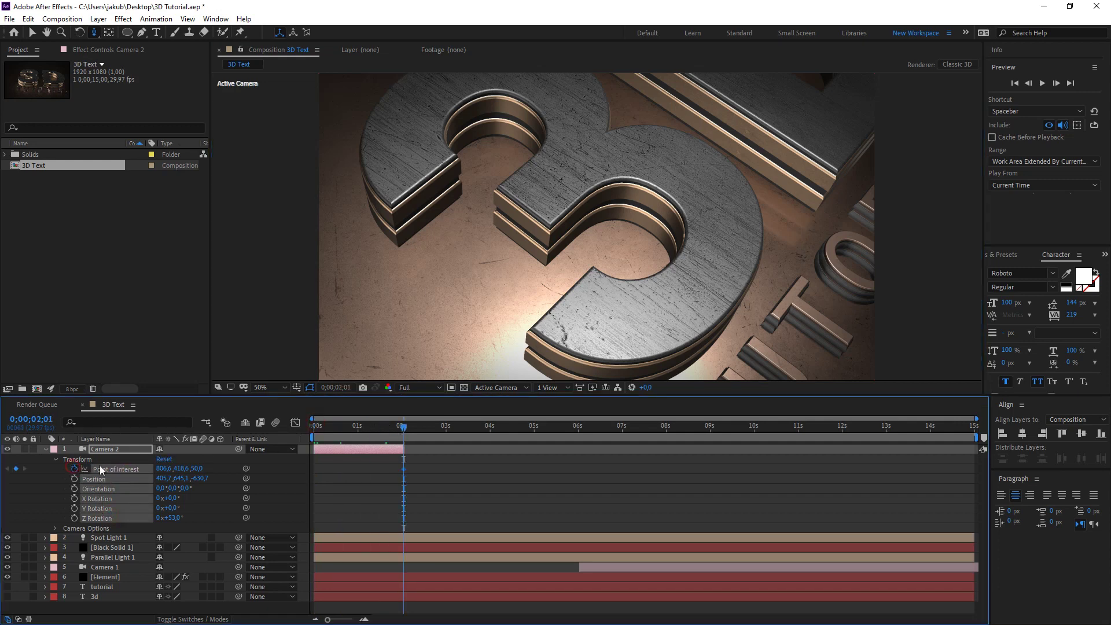
drag(409, 432, 314, 429)
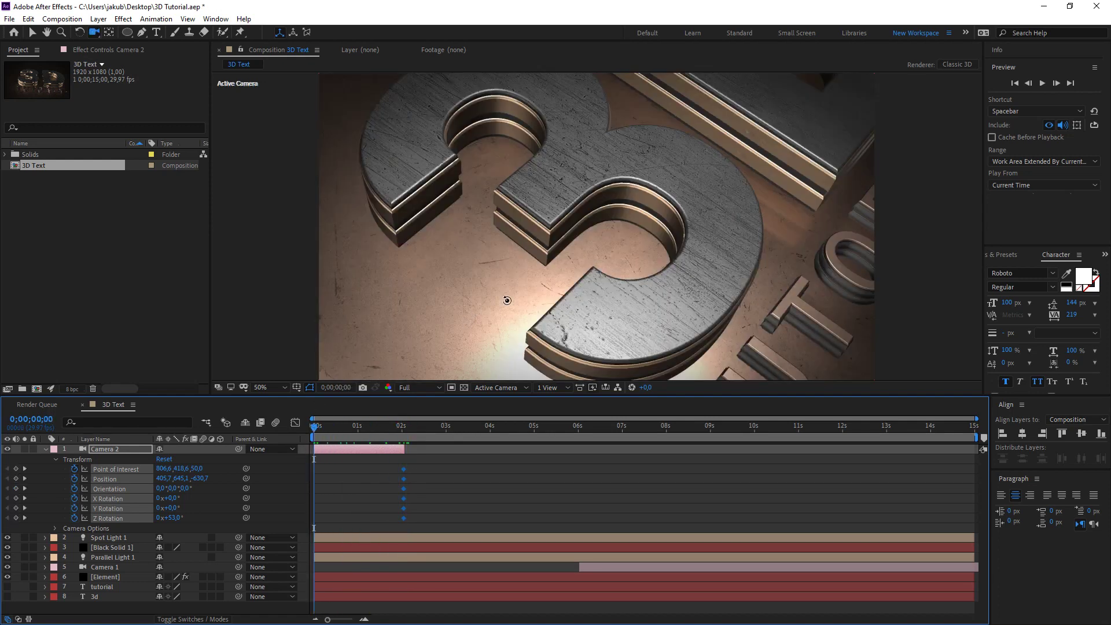
At 0 seconds, reframe Camera 2 into a close-up of the letter's metal edge
drag(510, 299, 561, 229)
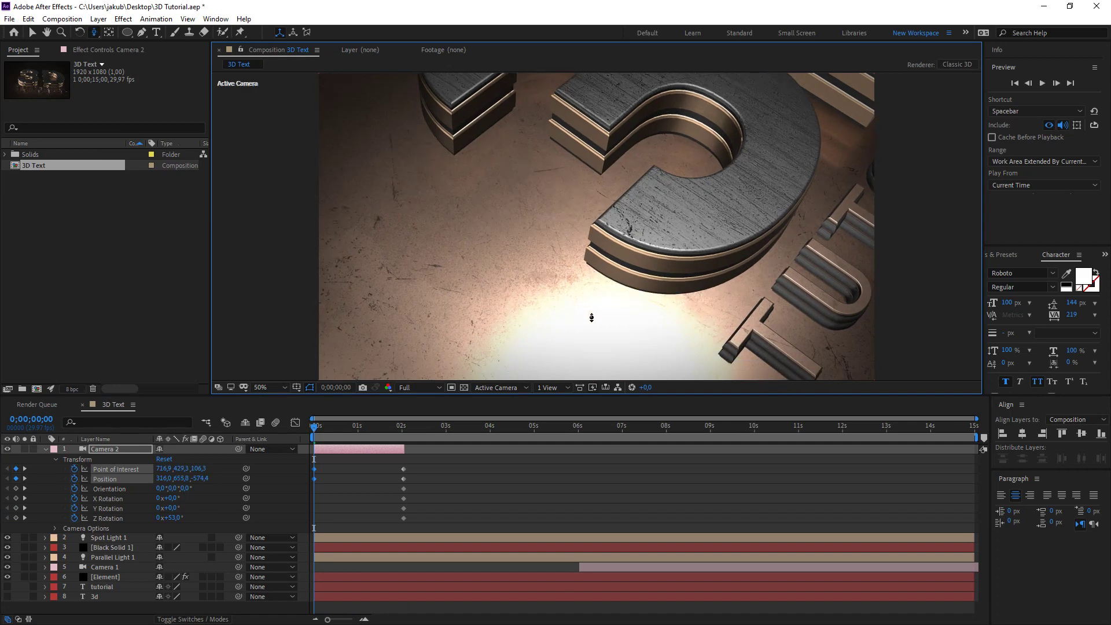
drag(591, 317, 611, 169)
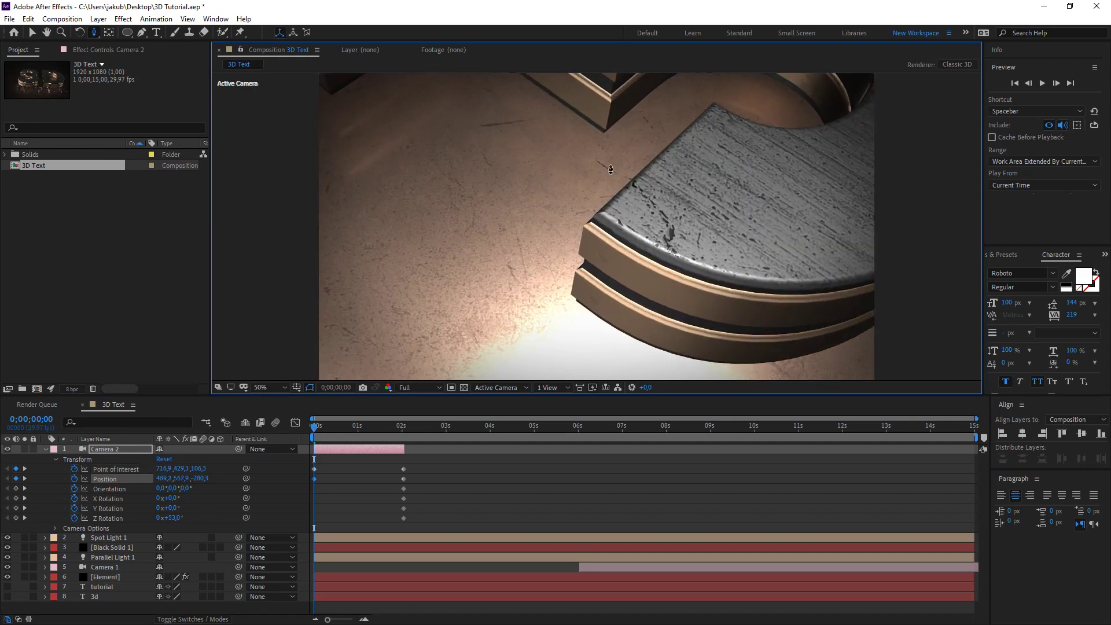
key(c)
mouse_move(635, 263)
mouse_down()
mouse_move(585, 191)
mouse_move(585, 204)
mouse_up()
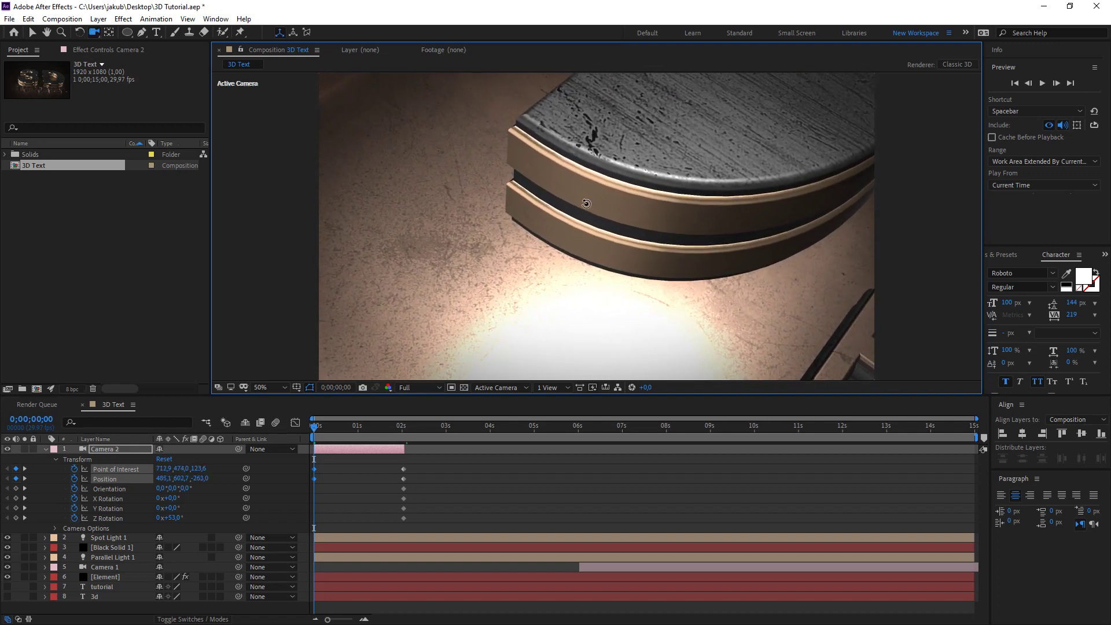
drag(592, 195, 595, 177)
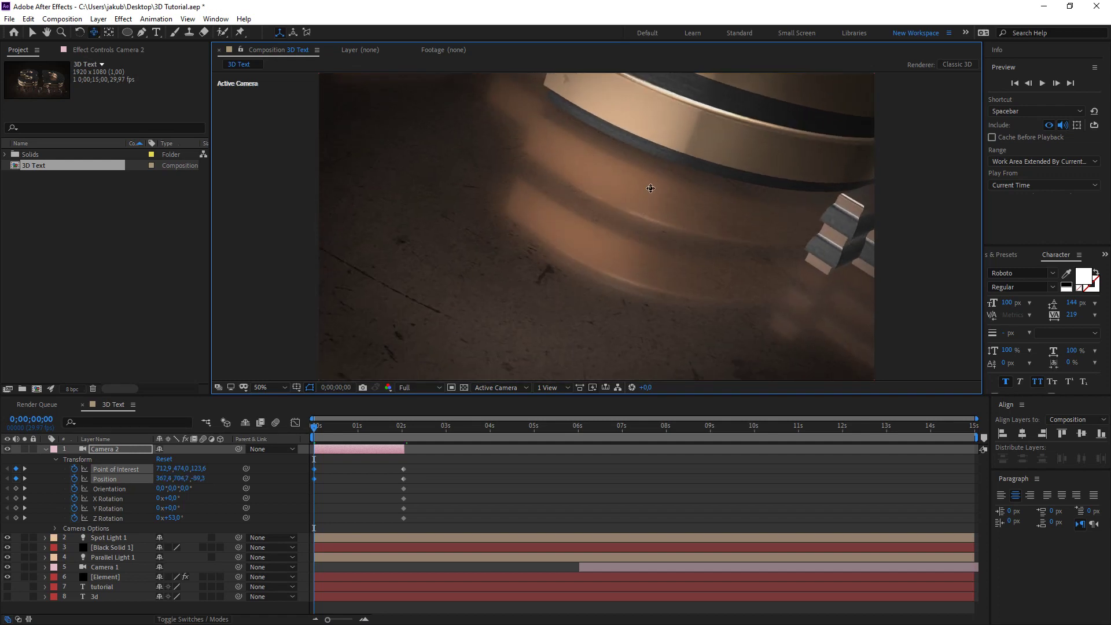
drag(664, 170, 636, 267)
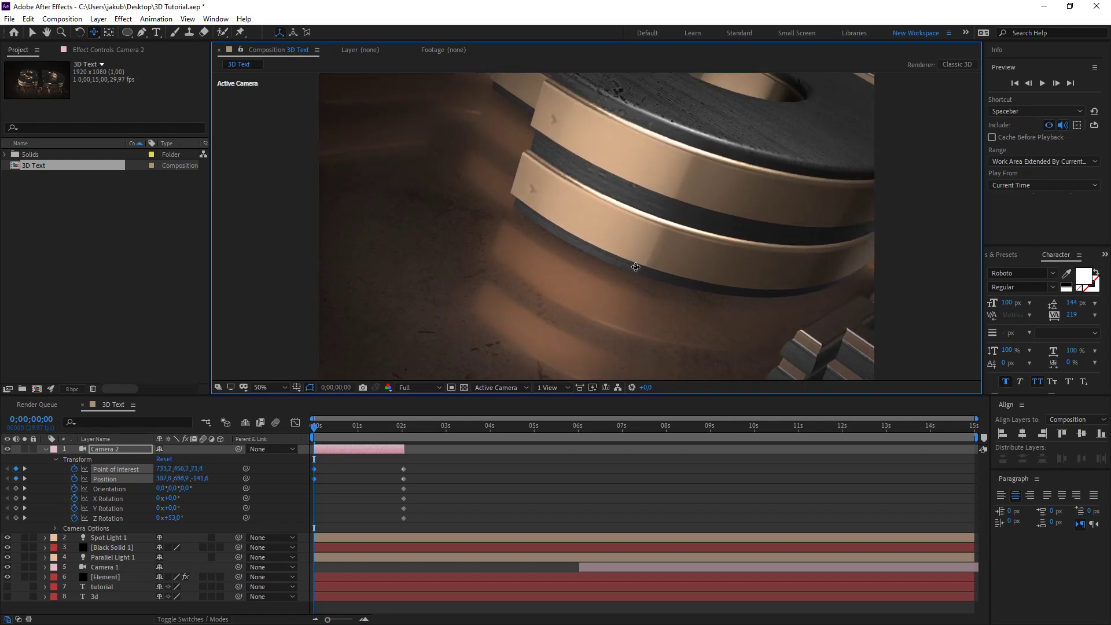
Review the pull-back and tighten Camera 2's opening close-up further
mouse_move(315, 429)
mouse_down()
mouse_move(407, 434)
mouse_move(288, 444)
mouse_up()
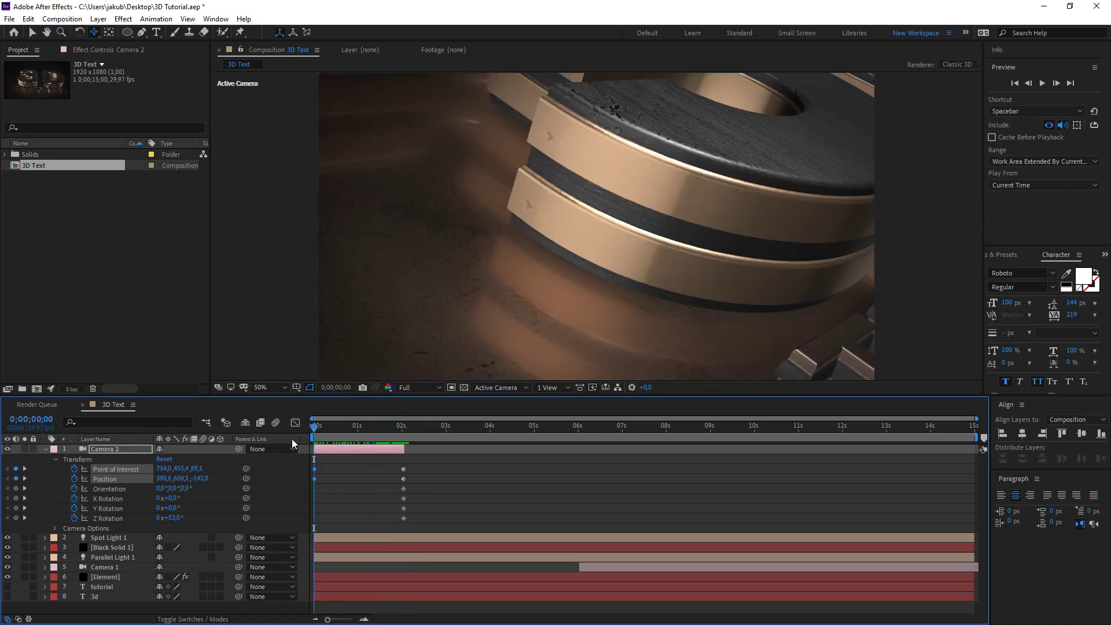
mouse_move(308, 439)
mouse_down()
mouse_move(357, 447)
mouse_move(298, 446)
mouse_up()
mouse_move(546, 263)
mouse_down()
mouse_move(570, 202)
mouse_move(569, 219)
mouse_up()
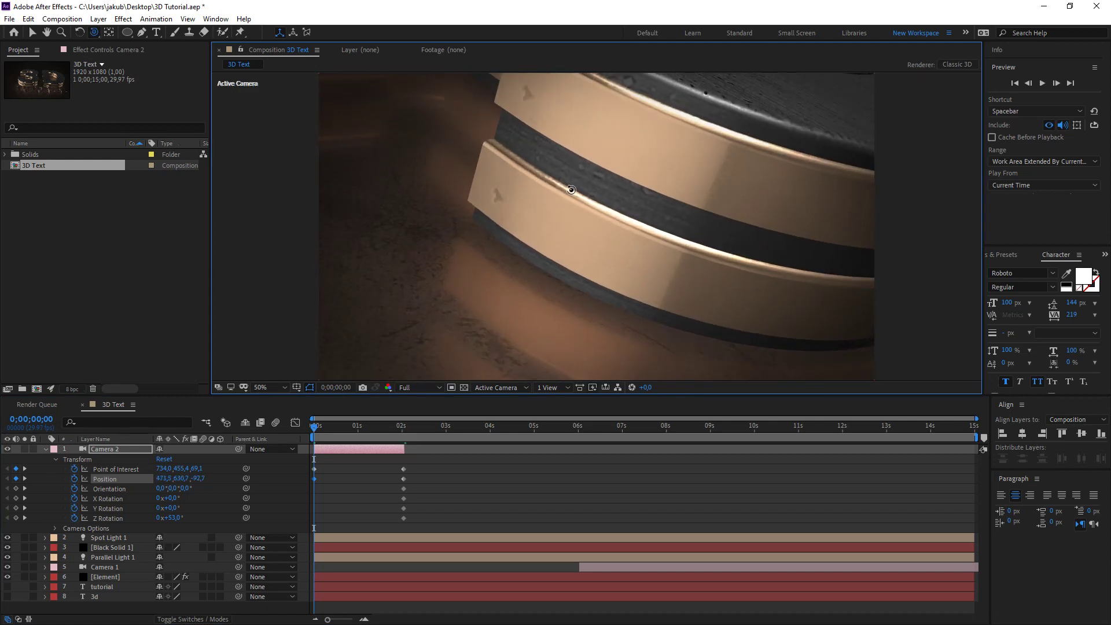
mouse_move(561, 160)
mouse_down()
mouse_move(596, 285)
mouse_move(483, 389)
mouse_up()
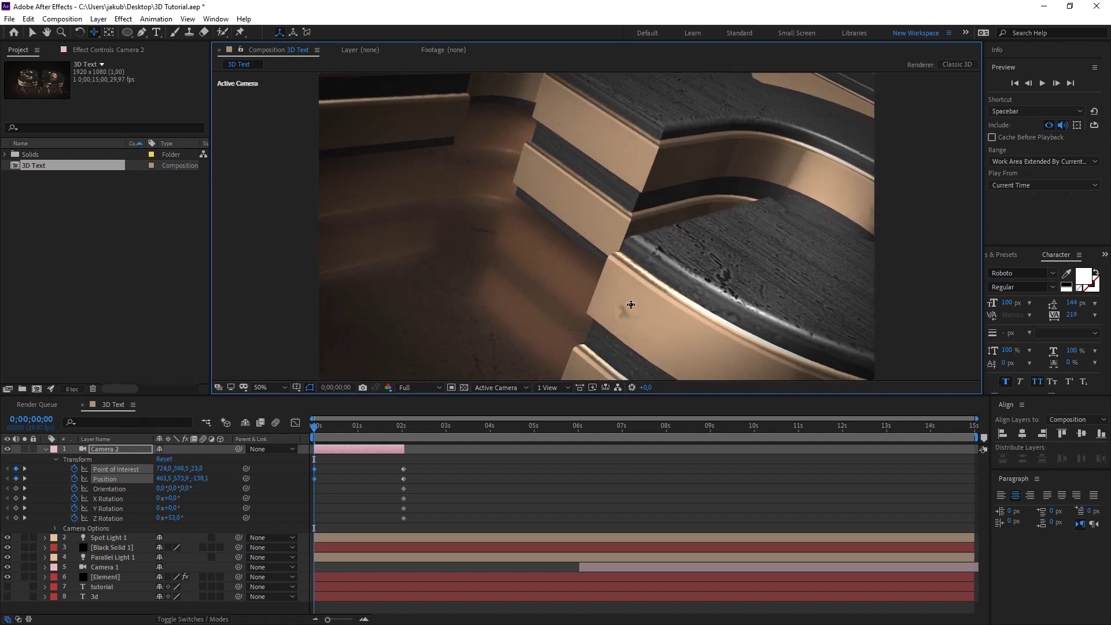
mouse_move(325, 437)
mouse_down()
mouse_move(406, 451)
mouse_move(307, 528)
mouse_up()
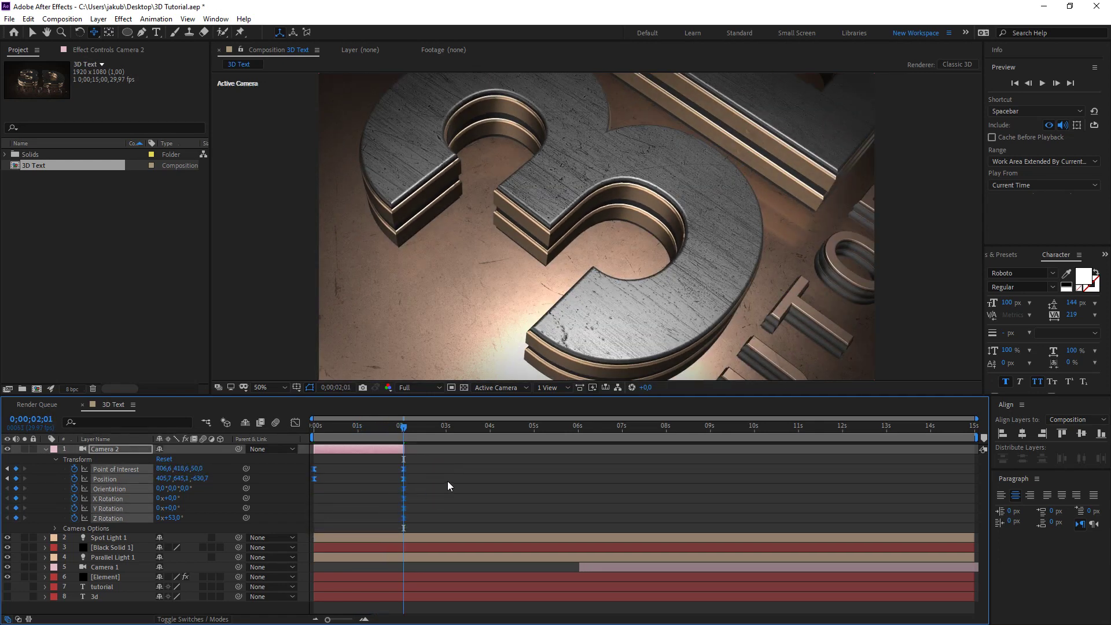
Preview Camera 2's pull-back from the start twice
drag(400, 433, 314, 443)
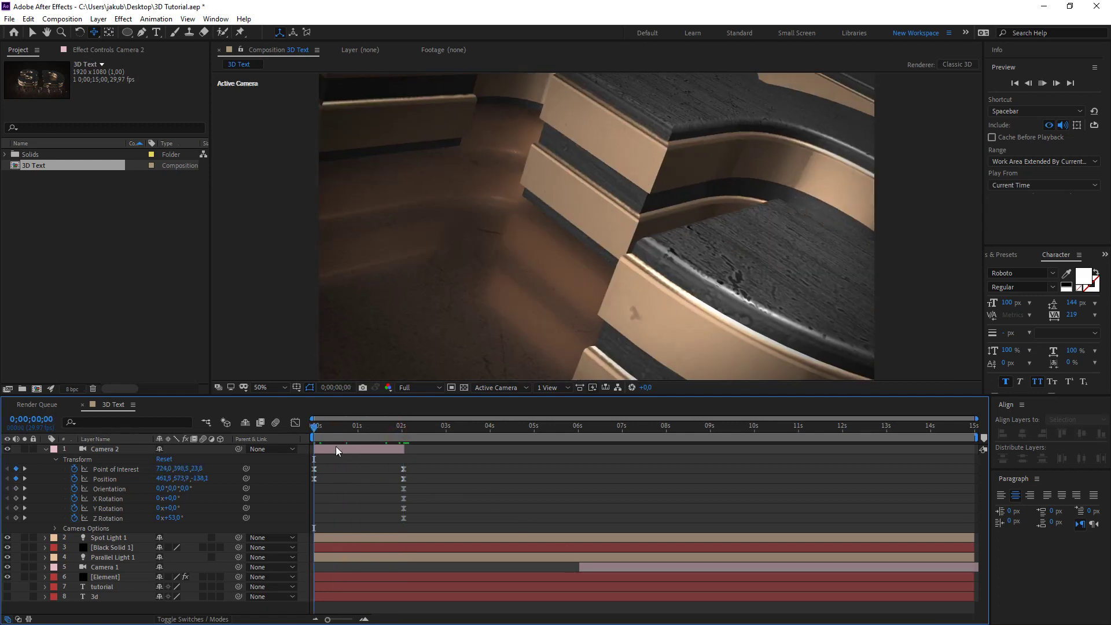
key(space)
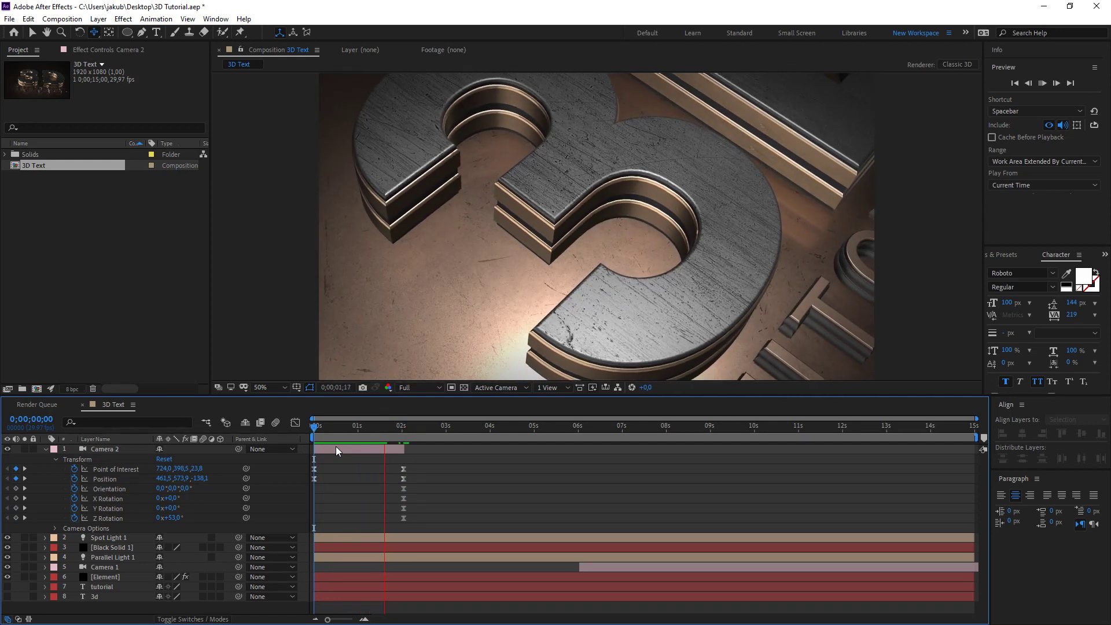
key(space)
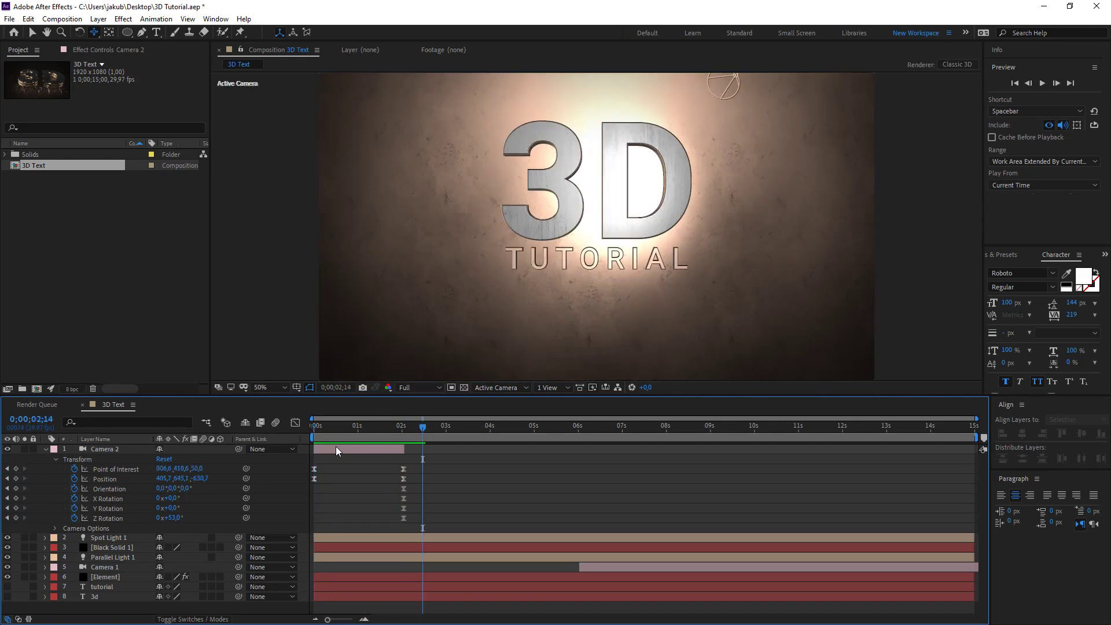
drag(347, 430, 286, 435)
key(space)
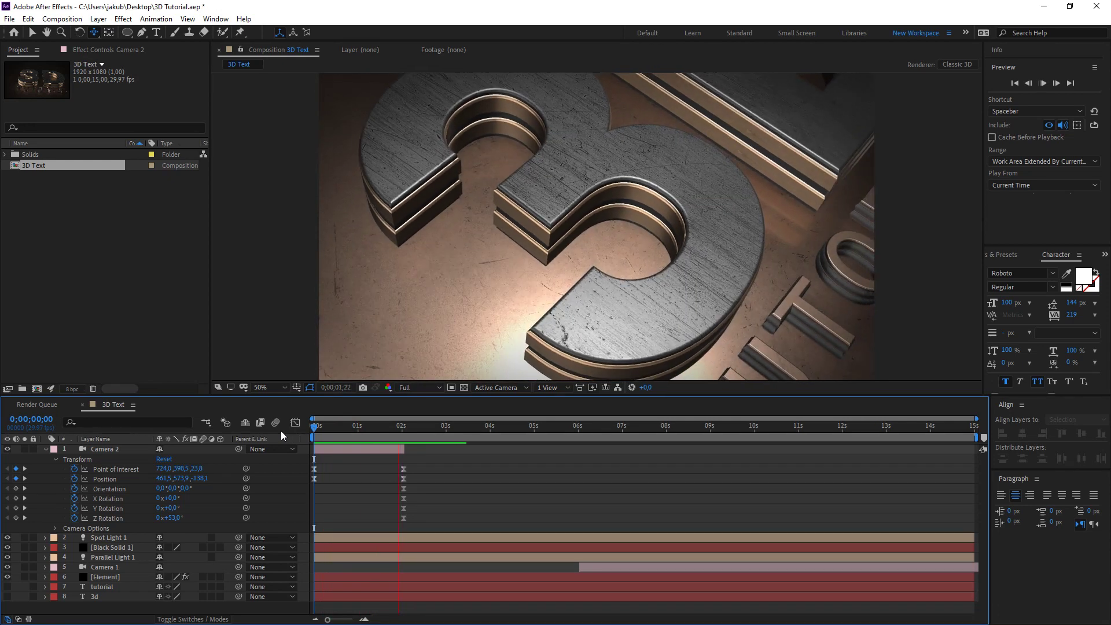
key(space)
Extend Camera 2 to about 3 seconds and move its end keyframes to the out point
mouse_move(419, 433)
mouse_down()
mouse_move(385, 428)
mouse_move(443, 450)
mouse_up()
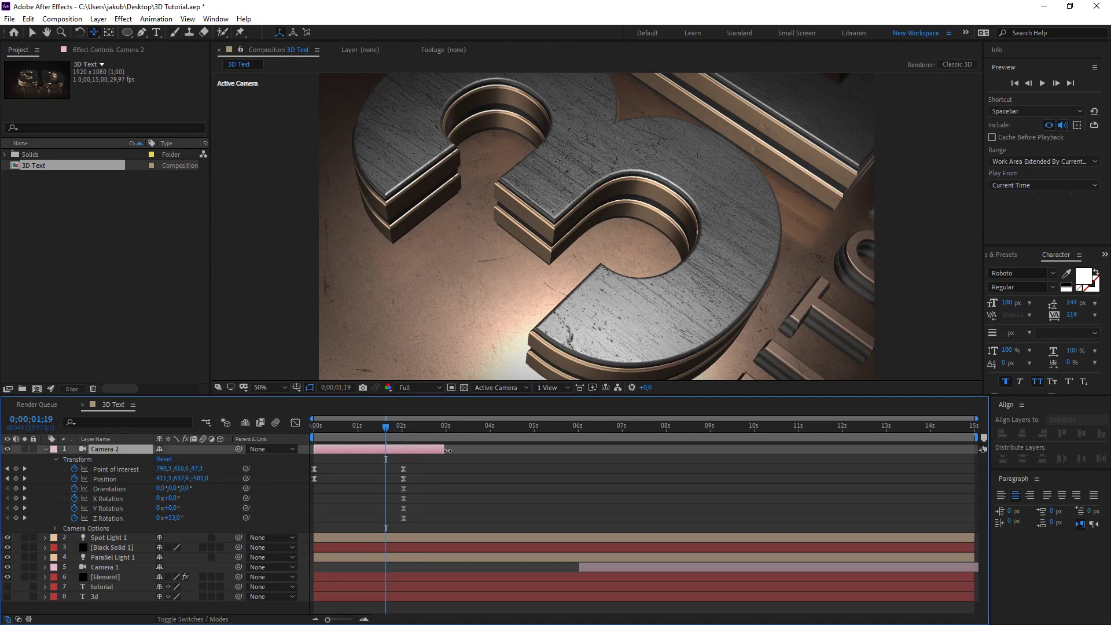
key(o)
mouse_move(420, 519)
mouse_down()
mouse_move(398, 464)
mouse_move(413, 472)
mouse_up()
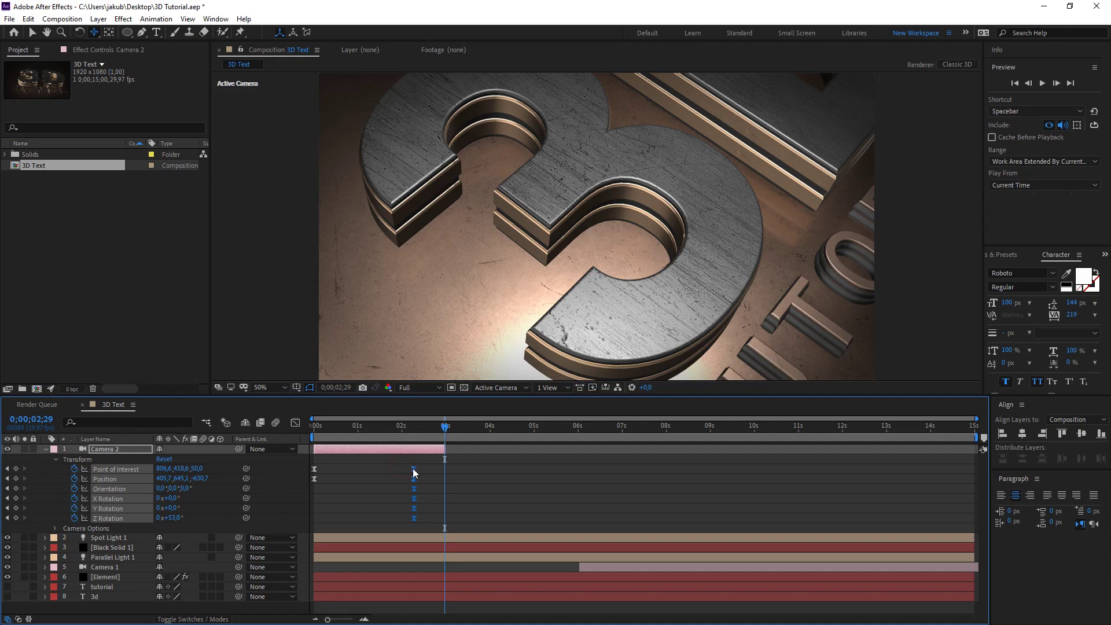
click(470, 480)
mouse_move(442, 434)
mouse_down()
mouse_move(356, 436)
mouse_move(445, 436)
mouse_move(381, 433)
mouse_up()
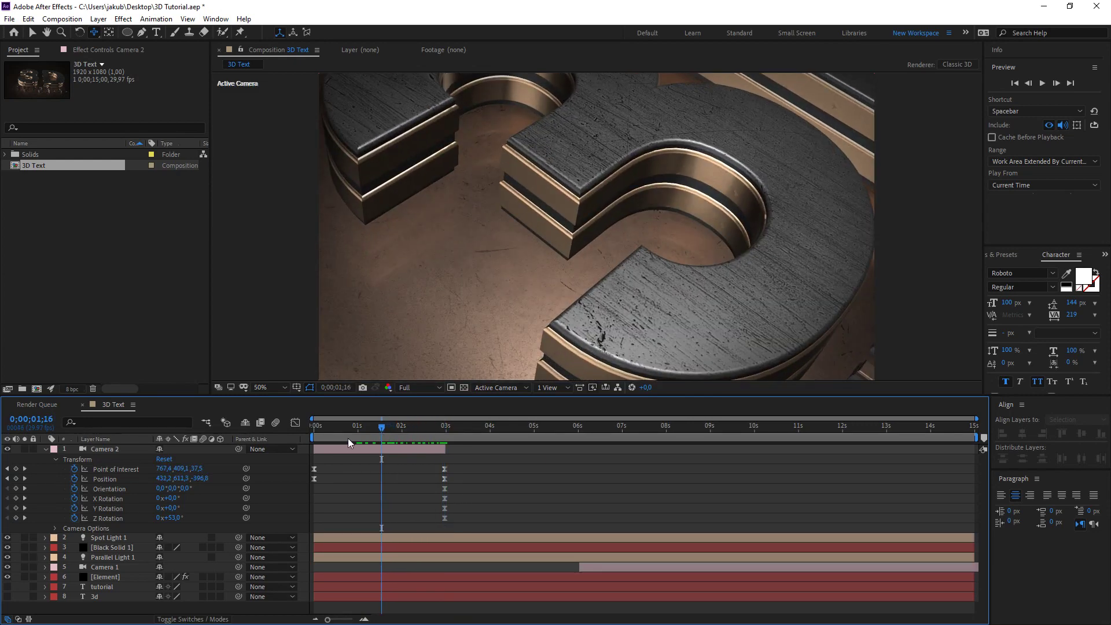
click(46, 449)
Play from 0;00;06;09, then open Element 3D's Scene Setup for the Element layer
click(592, 428)
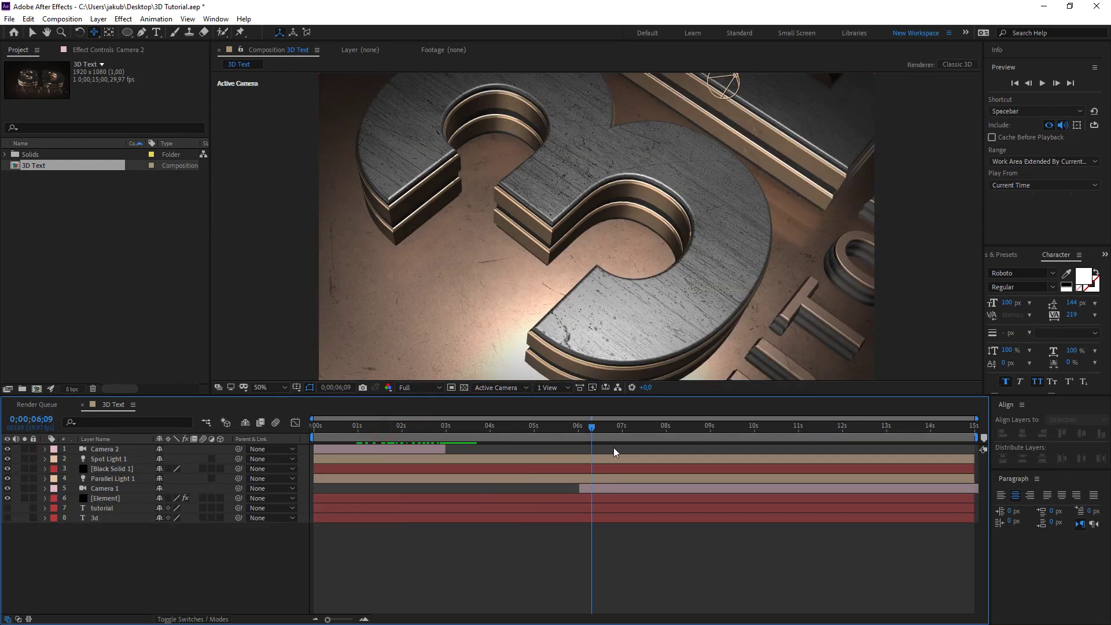
key(space)
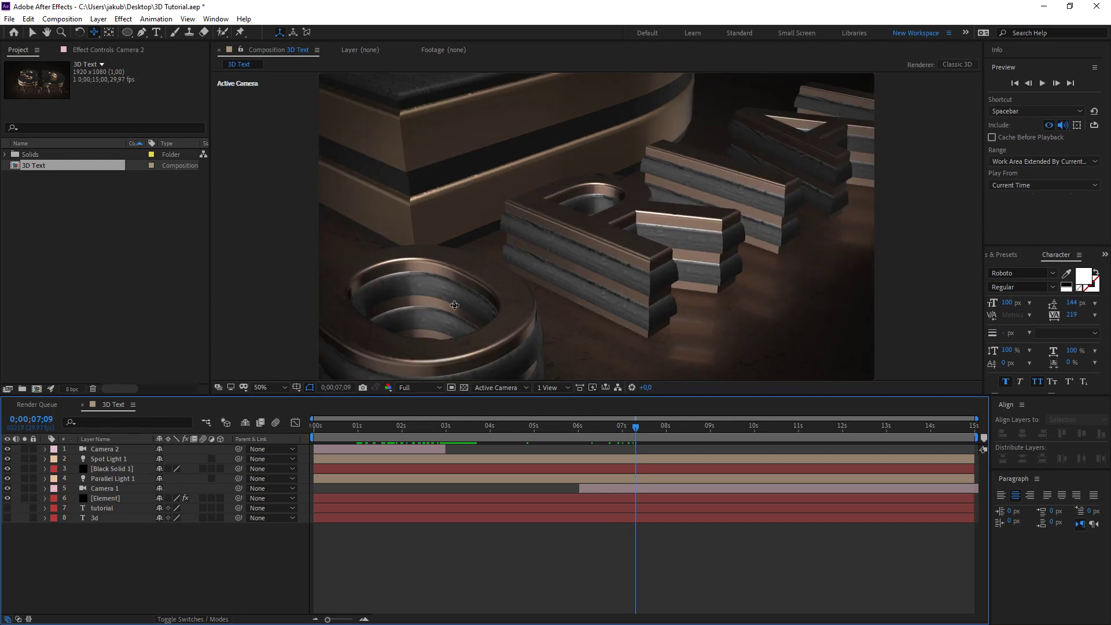
click(111, 499)
click(92, 51)
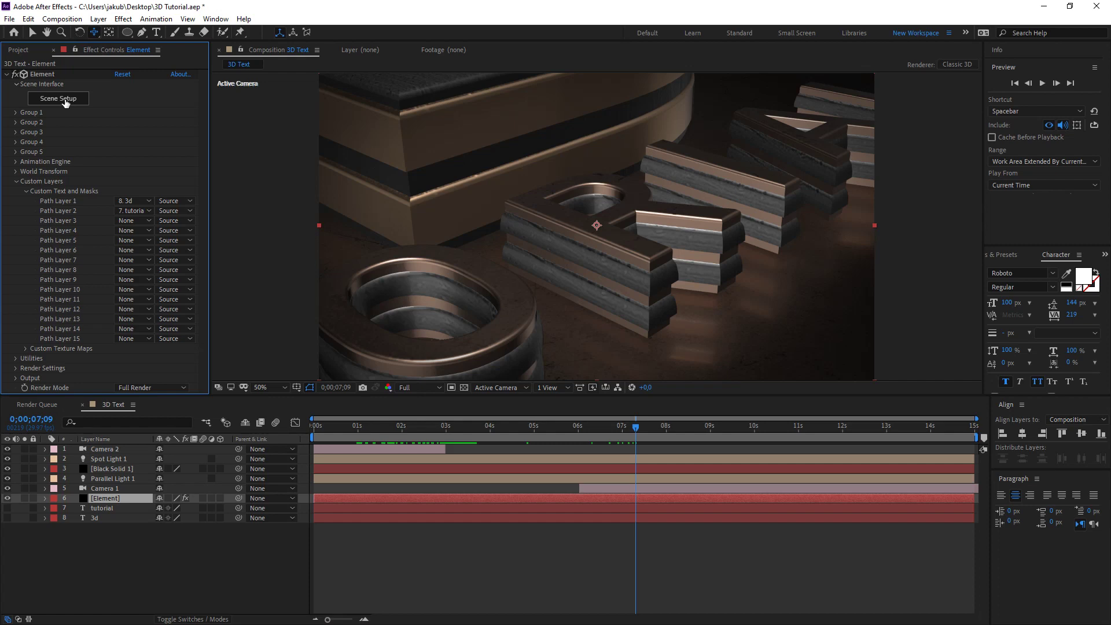
click(64, 99)
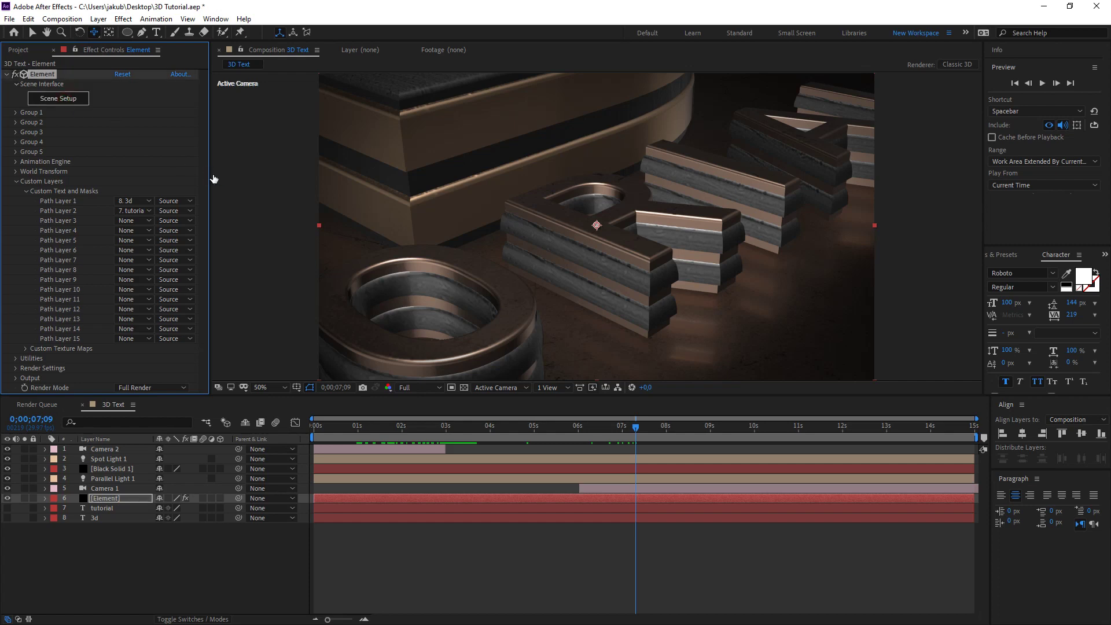
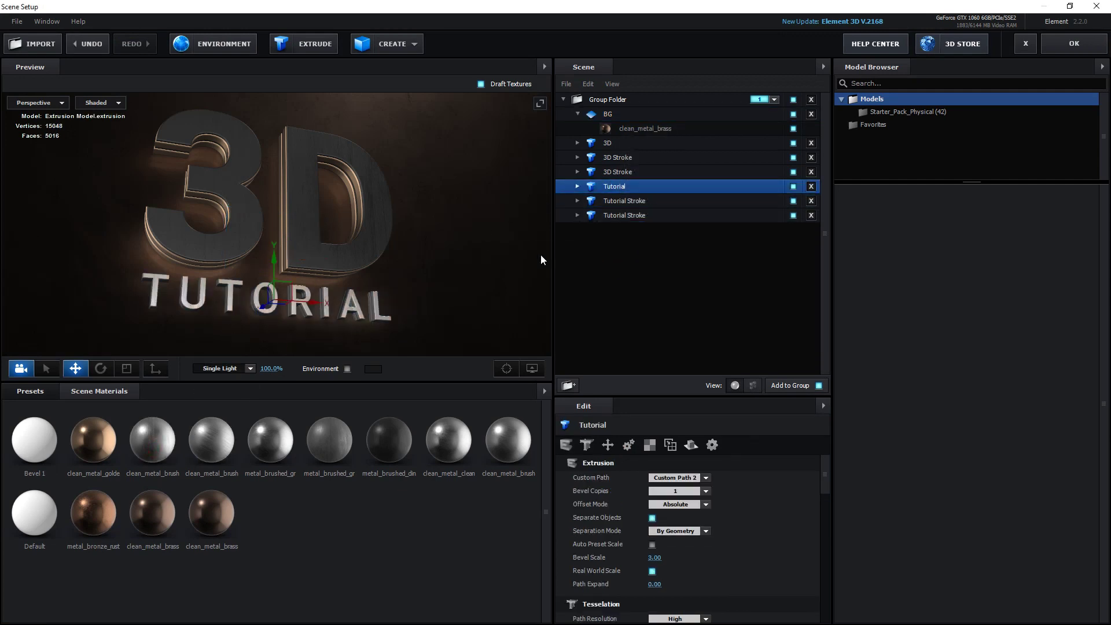
In Element 3D Scene Setup, assign clean_metal_brushed_clean_02 to the Tutorial group's material
scroll(297, 322, up, 5)
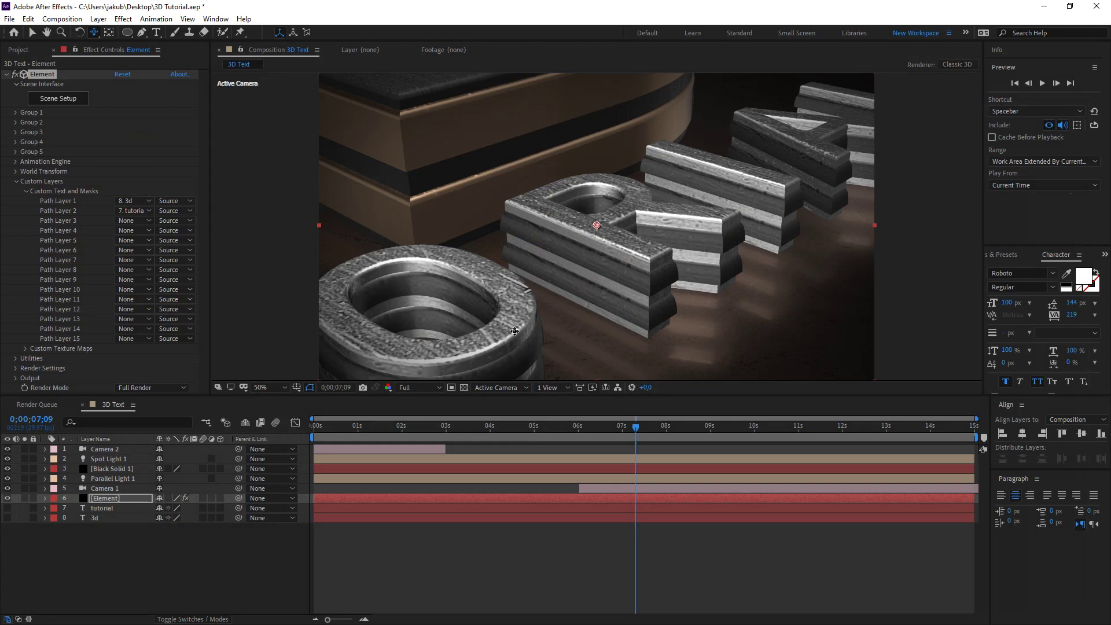
click(74, 97)
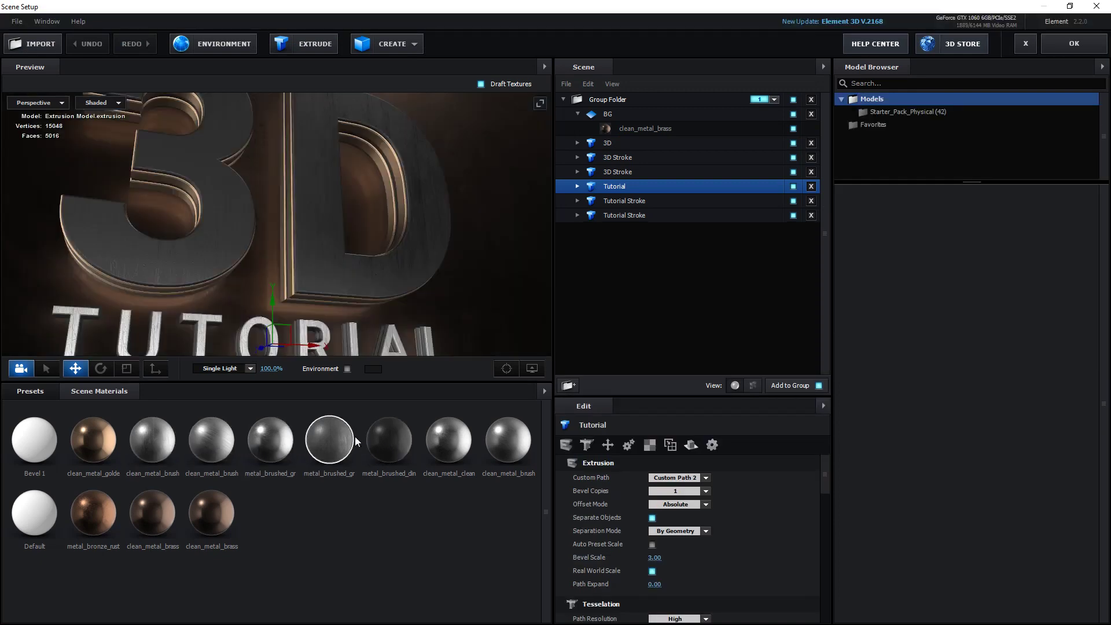
drag(443, 441, 625, 203)
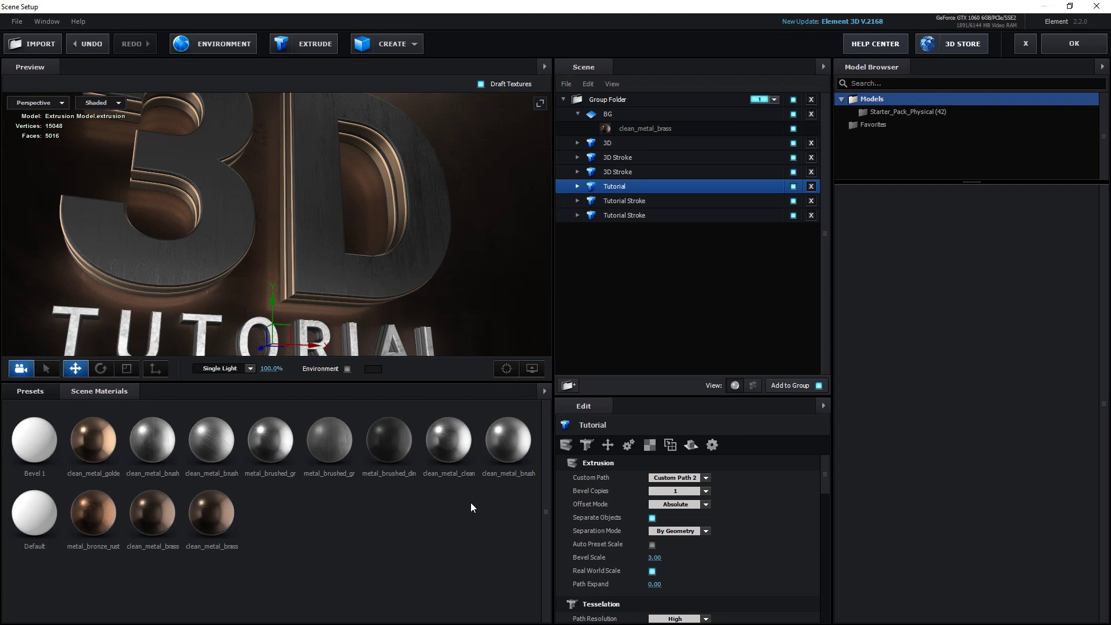
click(577, 186)
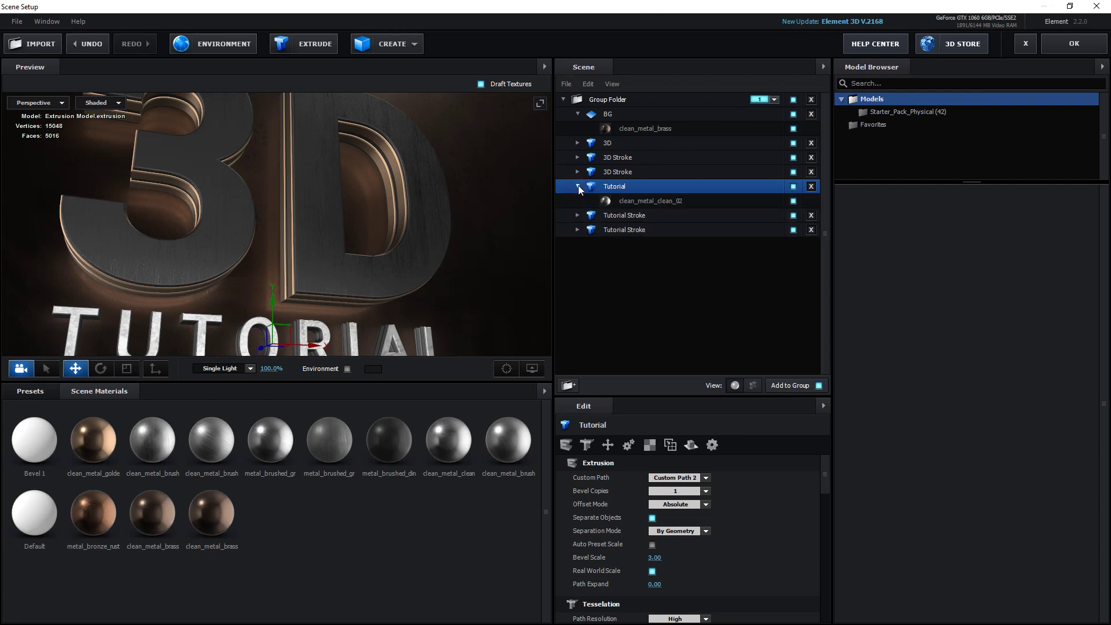
drag(445, 448, 641, 207)
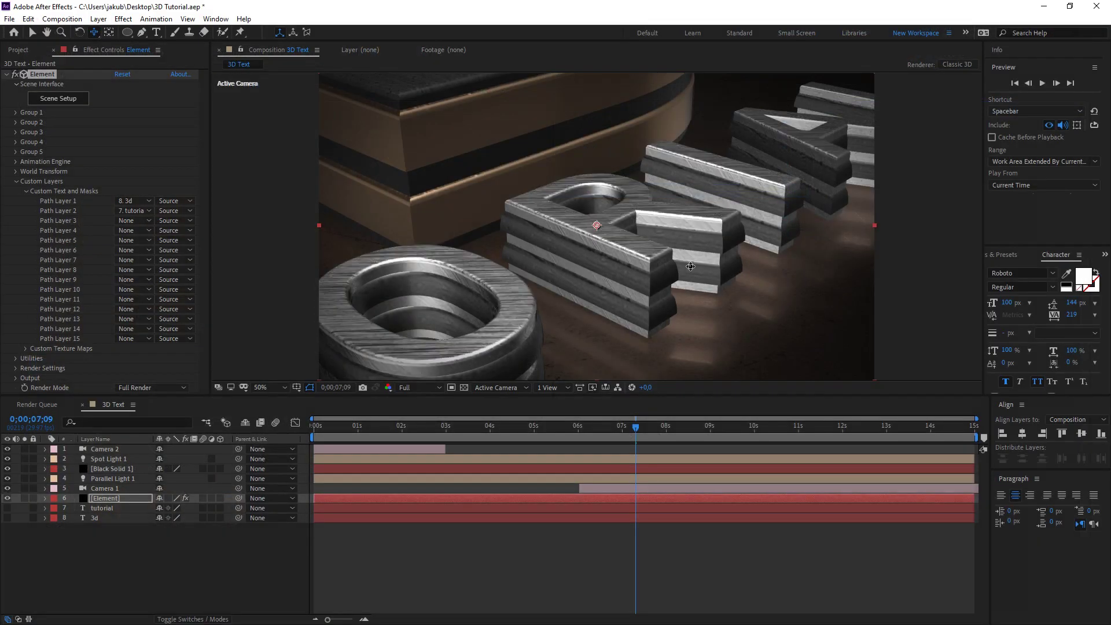
Undo an accidental camera pan and scrub to 6–7 seconds to view the brushed-metal letters
drag(697, 269, 688, 281)
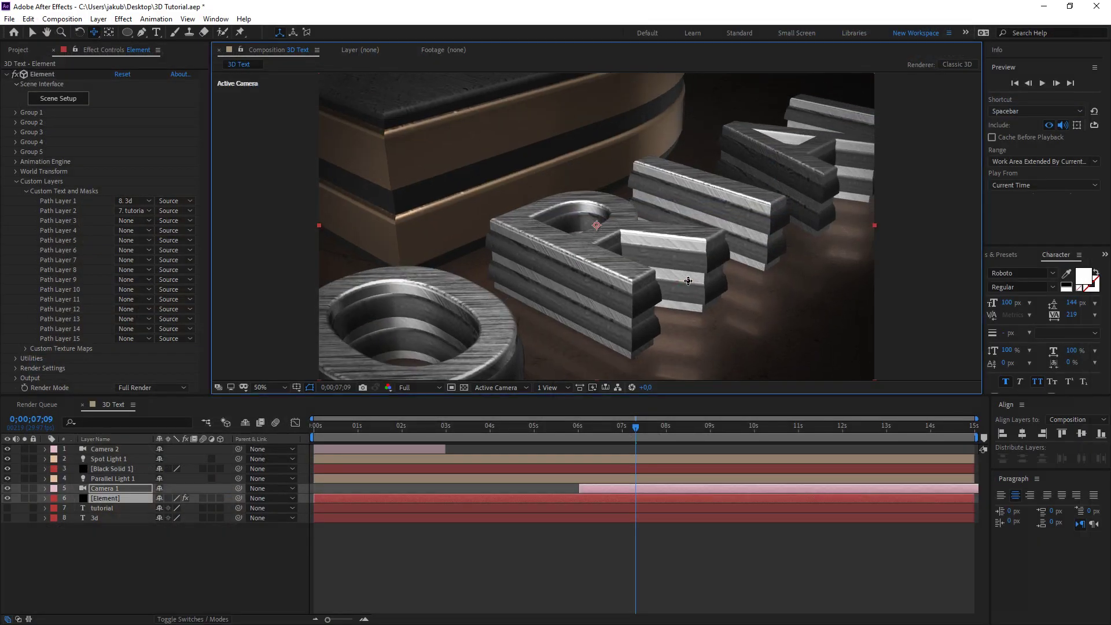
key(ctrl+z)
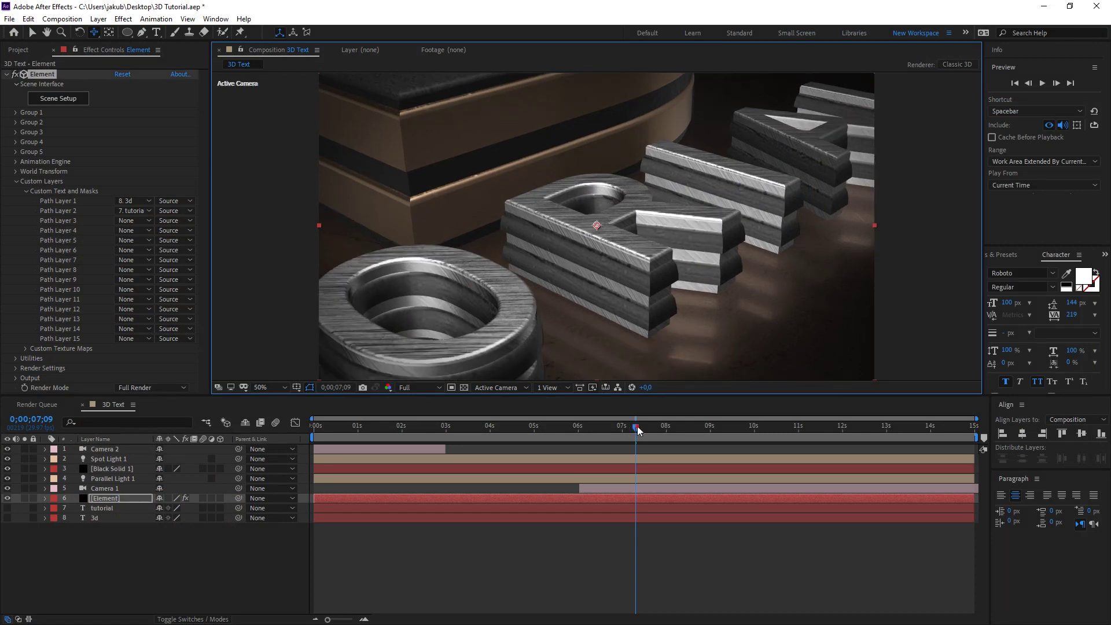
mouse_move(639, 430)
mouse_down()
mouse_move(615, 429)
mouse_move(625, 449)
mouse_move(666, 449)
mouse_move(598, 468)
mouse_up()
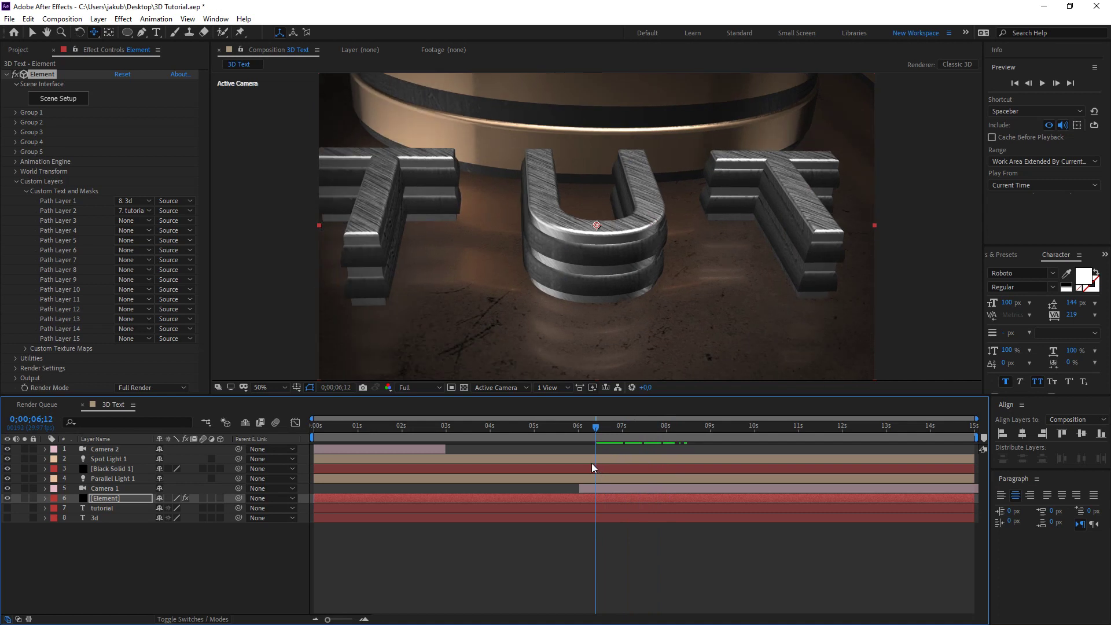
Drag Camera 2's layer bar later in the timeline
right_click(84, 550)
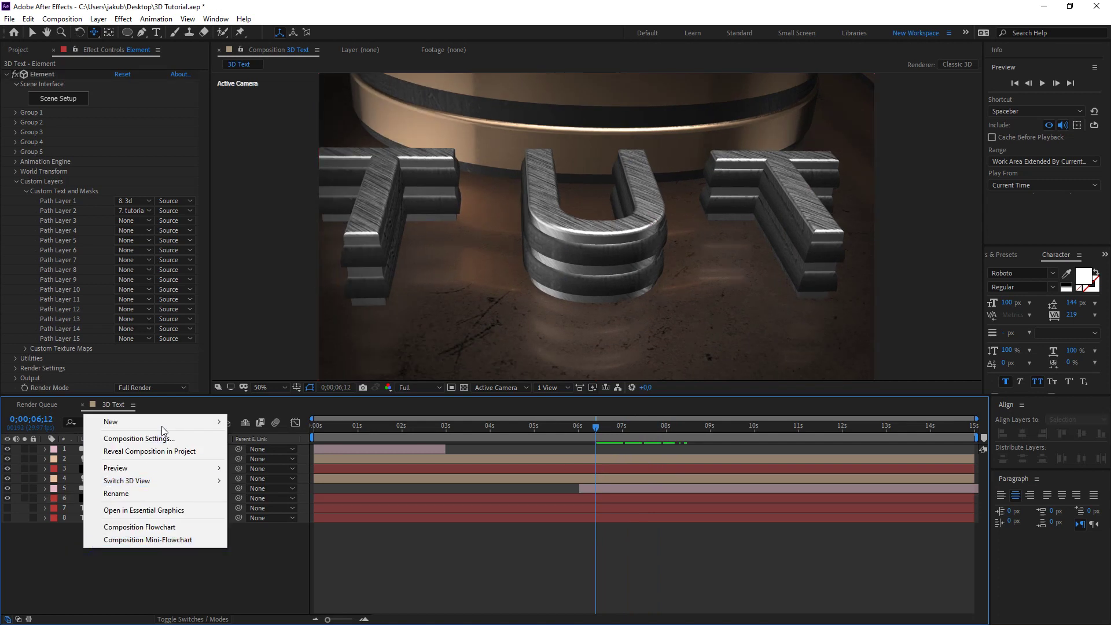
click(346, 447)
drag(352, 448, 655, 454)
Add a new Camera 3 layer with the default 50mm preset
right_click(184, 458)
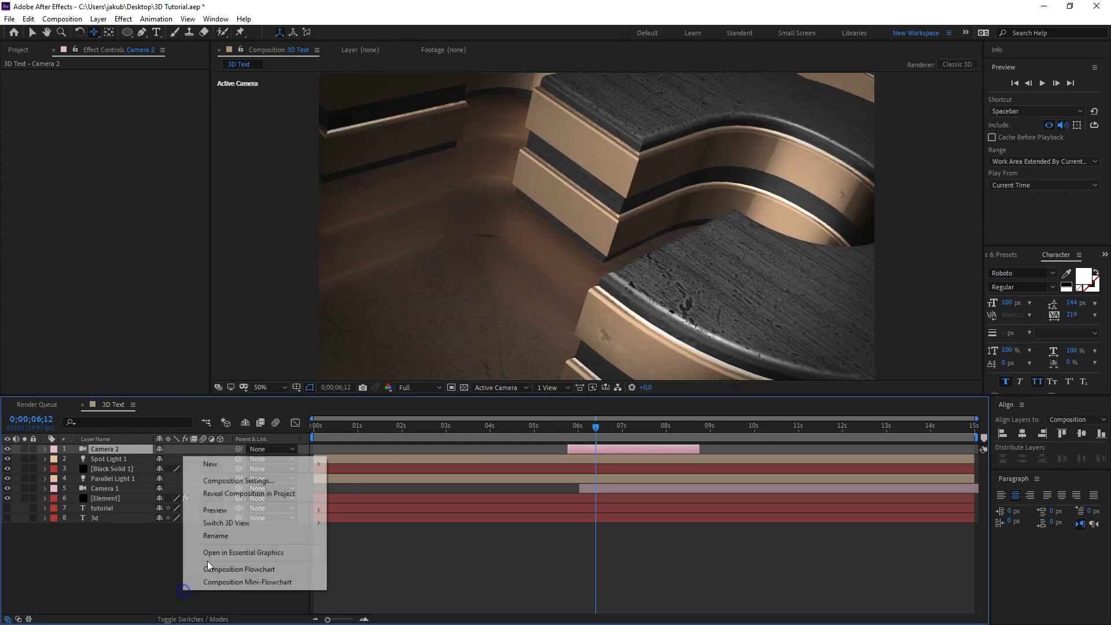
mouse_move(276, 464)
click(358, 518)
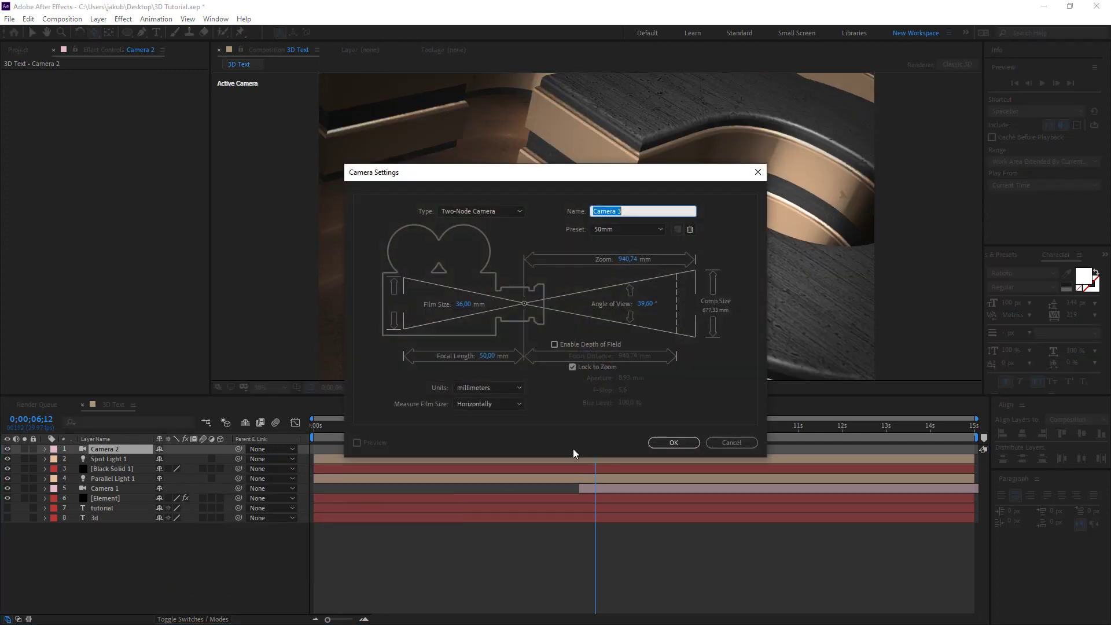
click(671, 442)
drag(596, 421, 424, 428)
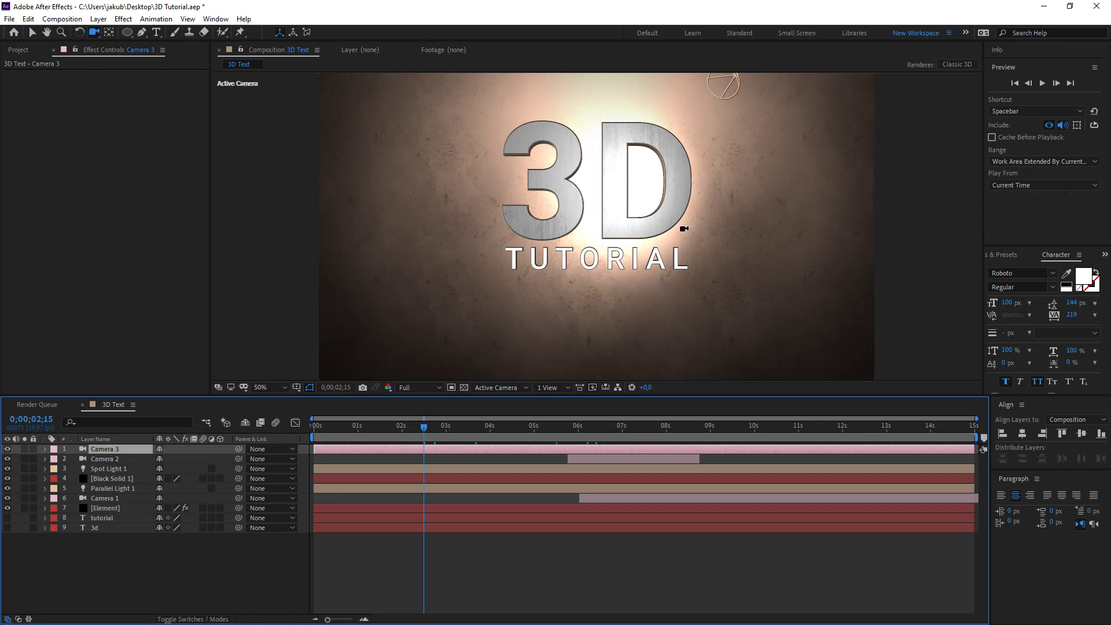
Push Camera 3 in toward the 3D TUTORIAL letters and roll it using Orientation Z
mouse_move(699, 240)
mouse_down()
mouse_move(704, 207)
mouse_move(547, 235)
mouse_move(559, 232)
mouse_move(541, 261)
mouse_up()
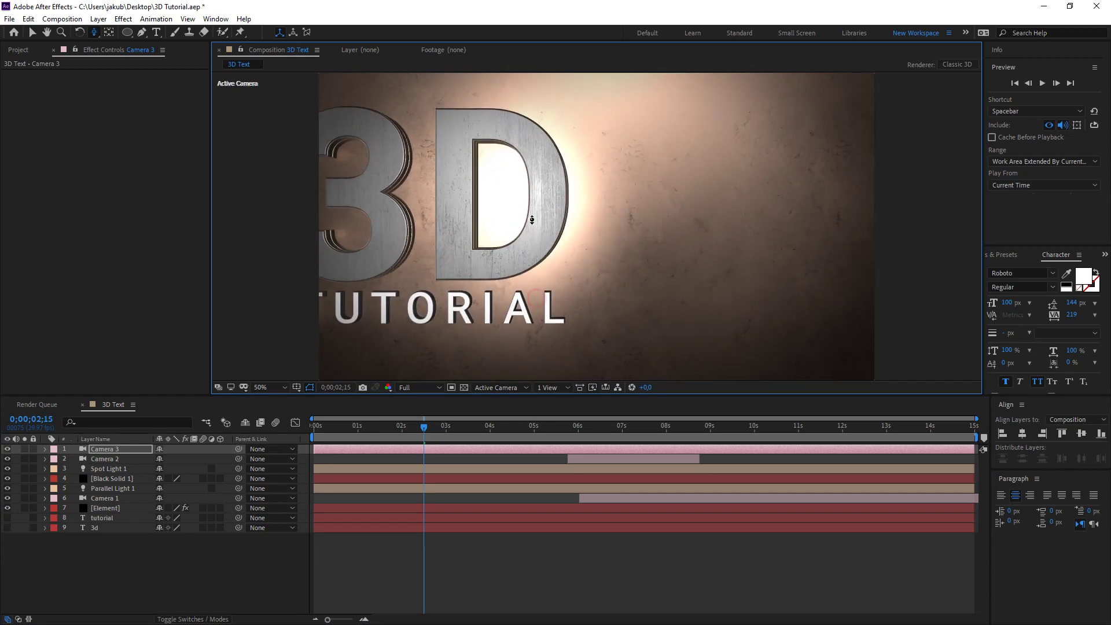
drag(531, 219, 531, 224)
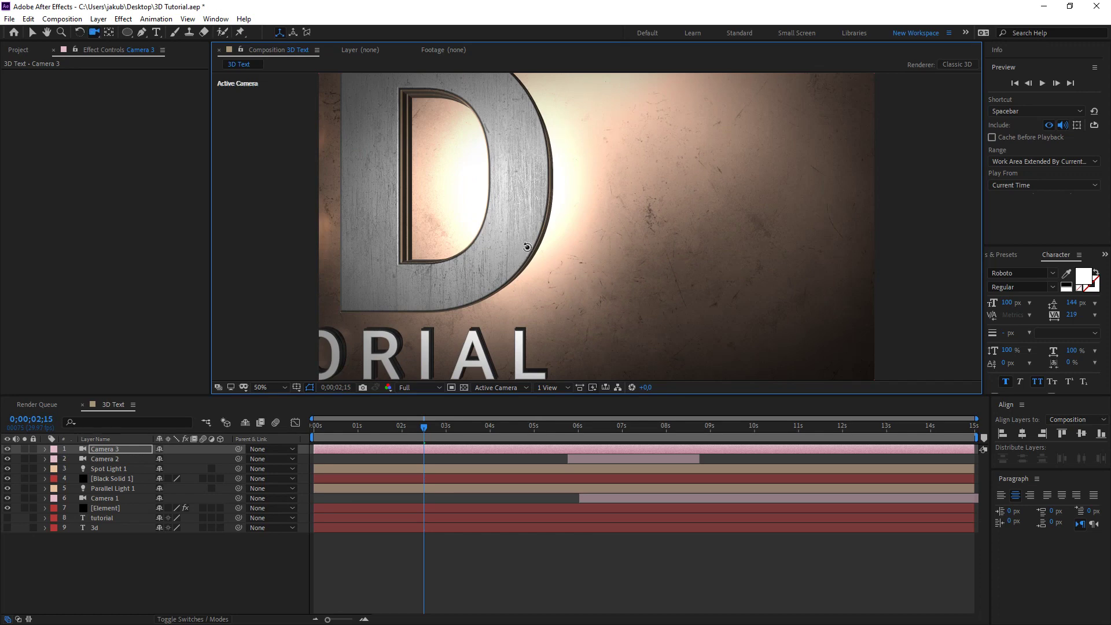
drag(530, 240, 502, 247)
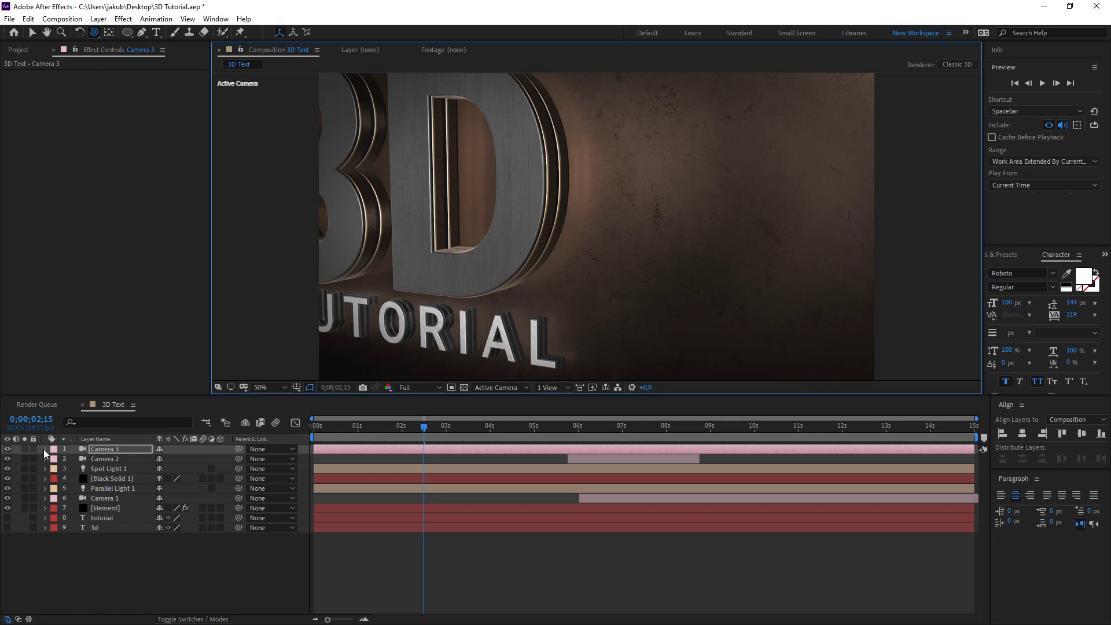
click(45, 450)
click(55, 461)
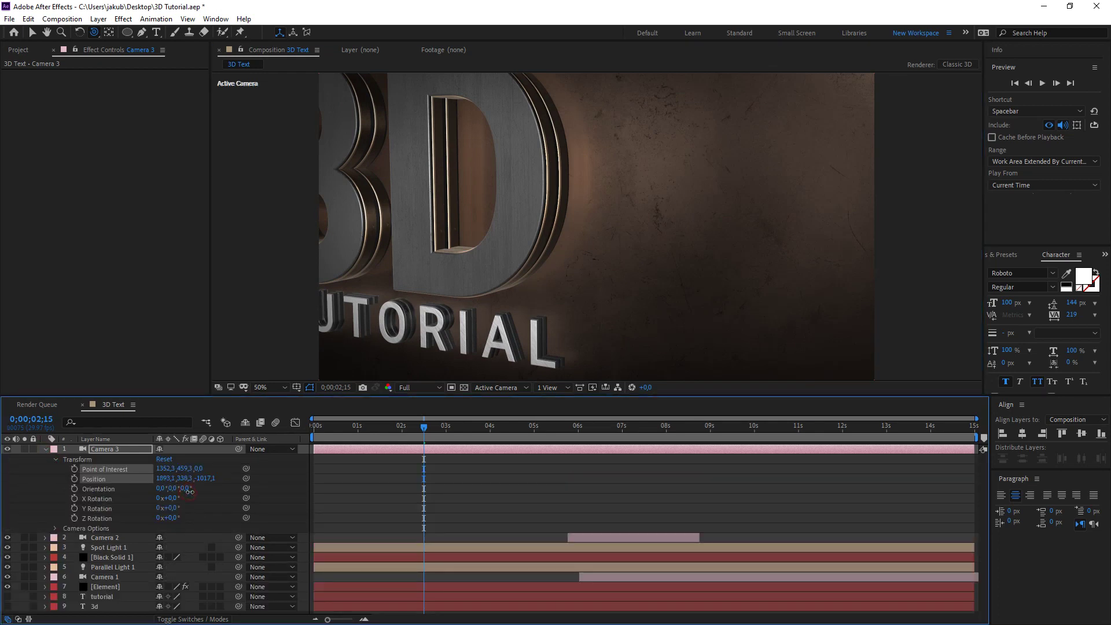
drag(190, 492, 165, 497)
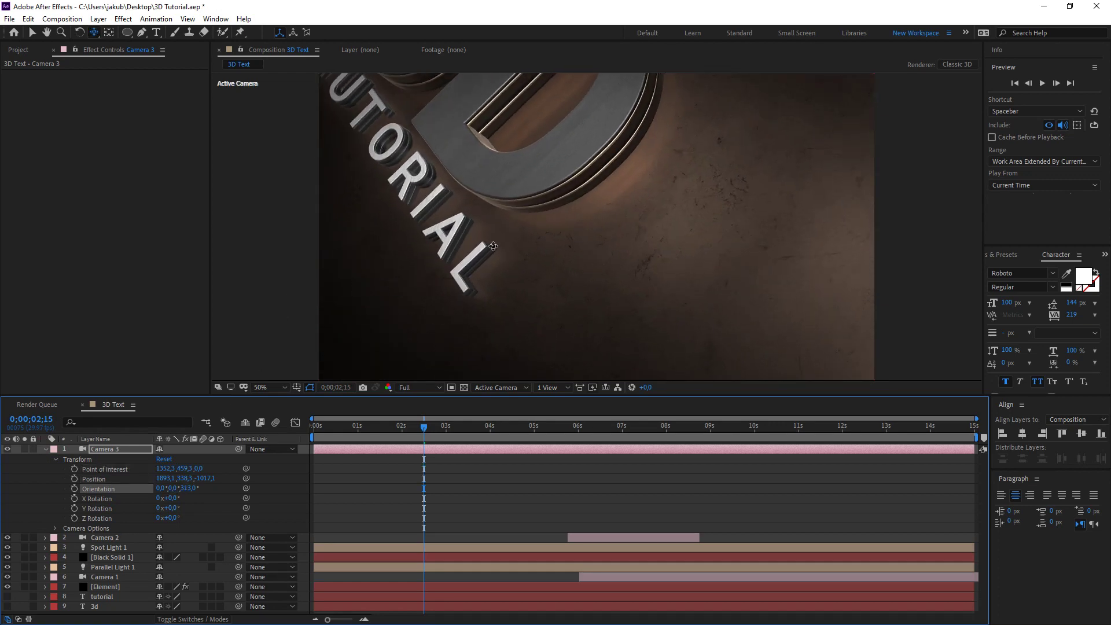
Refine Camera 3 into a close, tilted shot of the letters with roll at 336°
drag(562, 252, 626, 340)
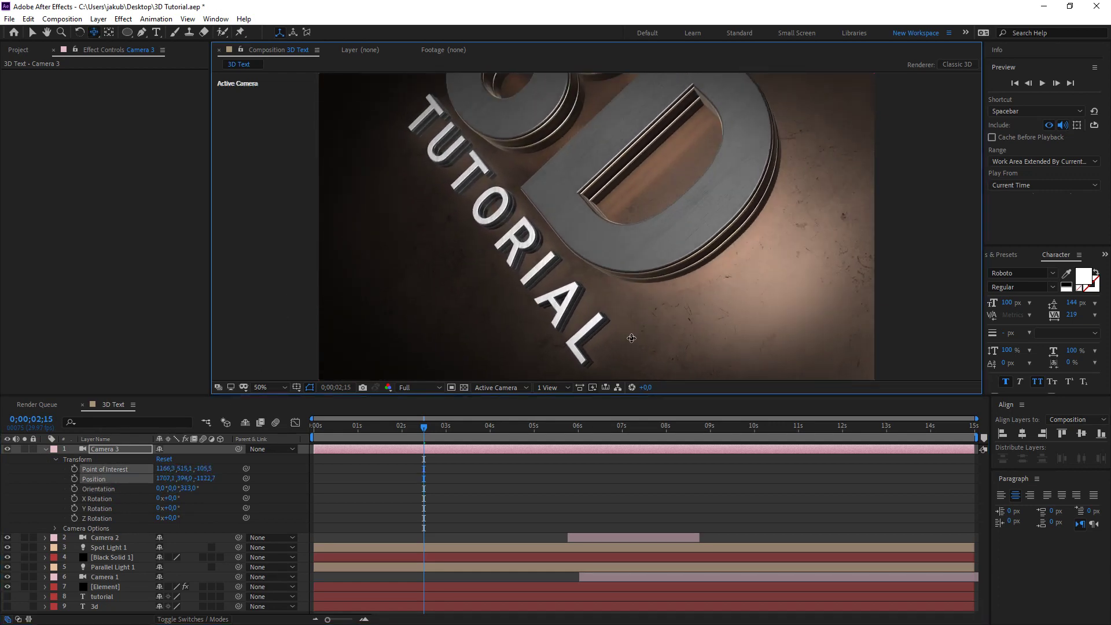
drag(626, 340, 619, 313)
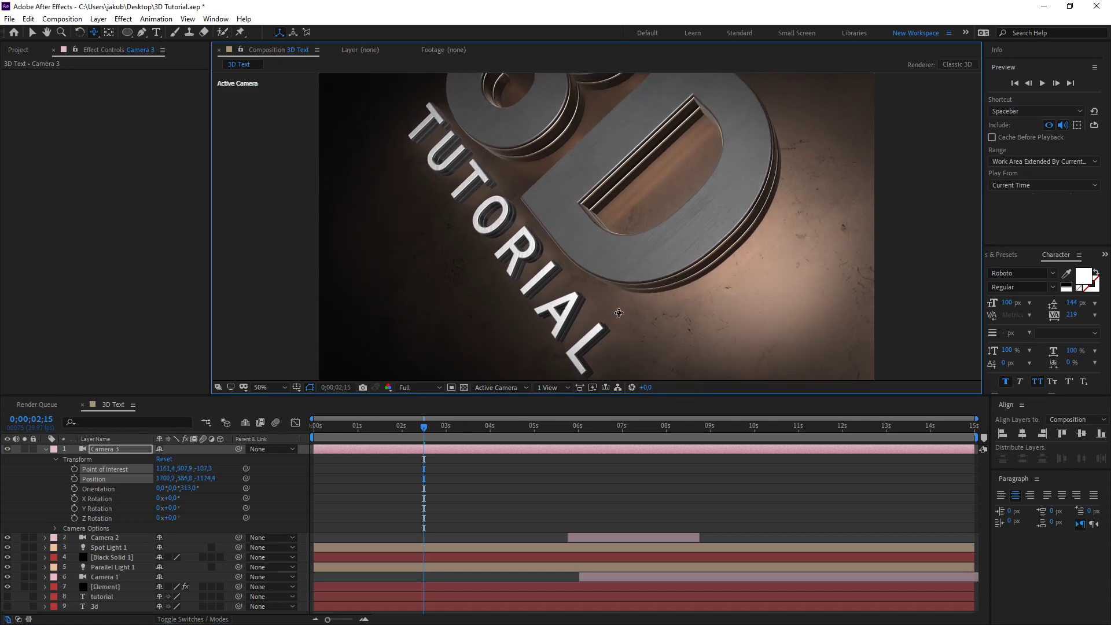
mouse_move(637, 289)
mouse_down()
mouse_move(626, 149)
mouse_move(663, 226)
mouse_up()
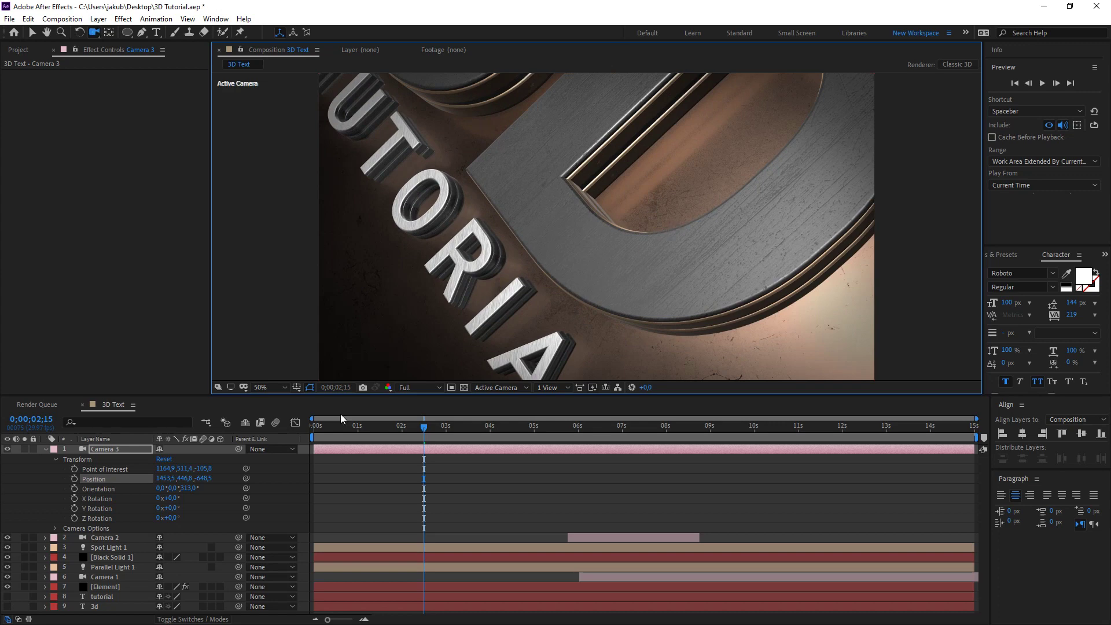
mouse_move(191, 488)
mouse_down()
mouse_move(180, 490)
mouse_move(205, 488)
mouse_up()
key(c)
drag(668, 228, 655, 206)
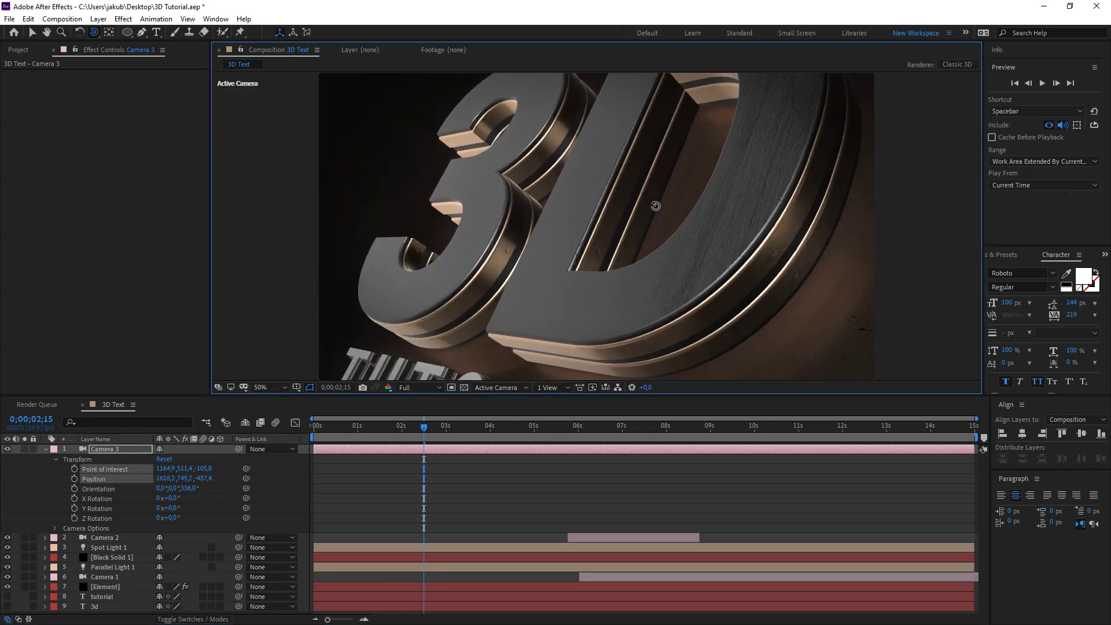
drag(427, 429, 446, 428)
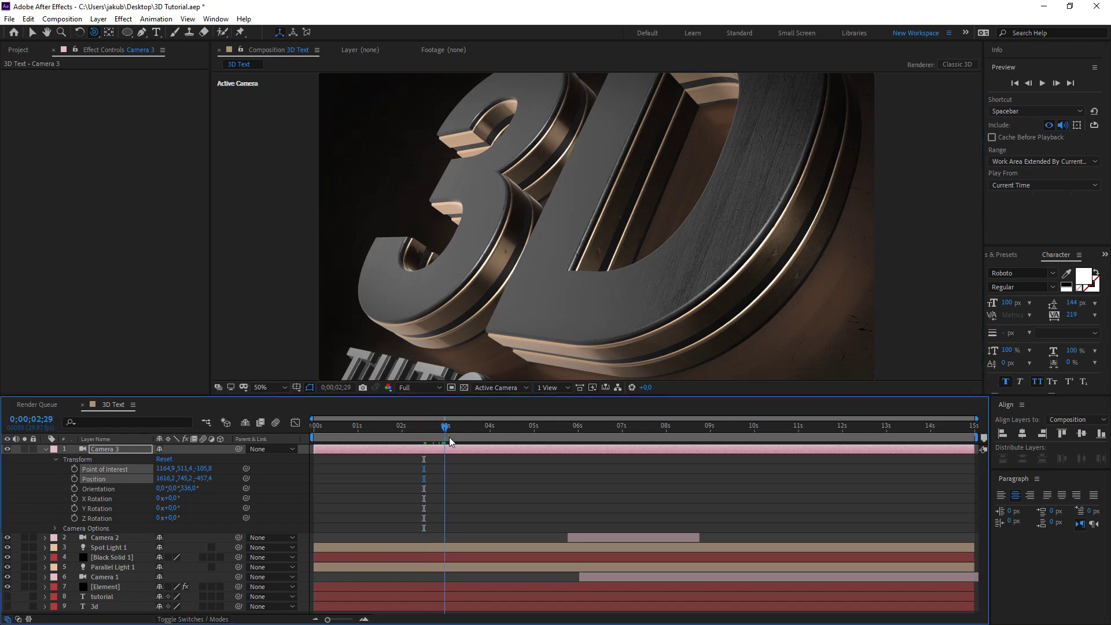
Keyframe Camera 3's point of interest, position, orientation and X/Y/Z rotation at 3 seconds
click(74, 478)
click(99, 519)
click(74, 518)
click(74, 488)
click(74, 498)
click(74, 508)
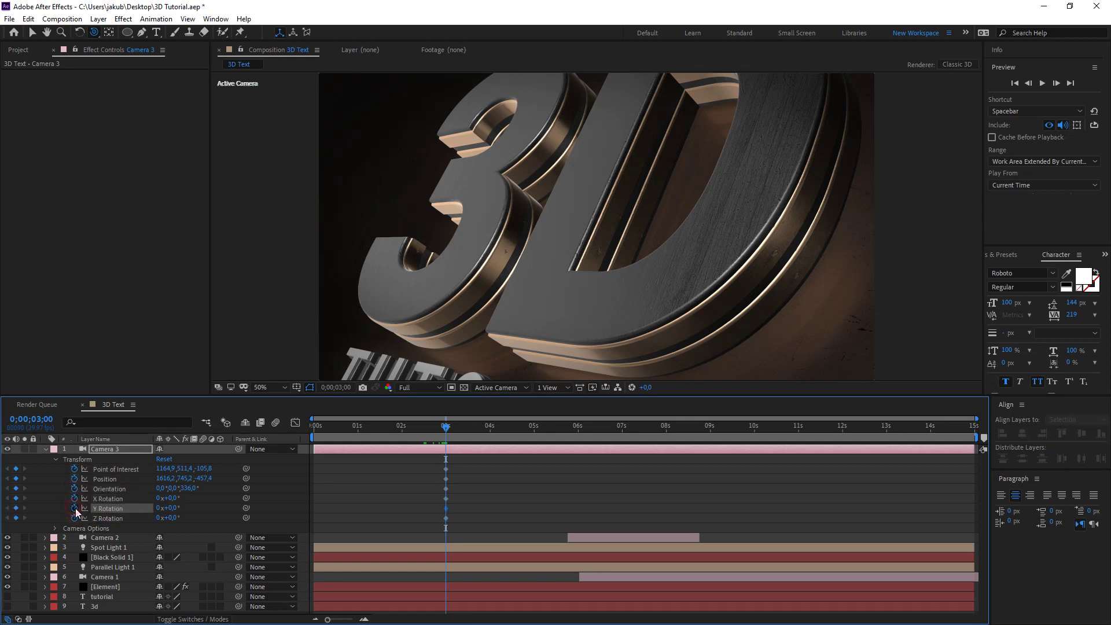
At 0 seconds, dolly and pan Camera 3 into a tight close-up of the letter edges
drag(440, 435, 300, 459)
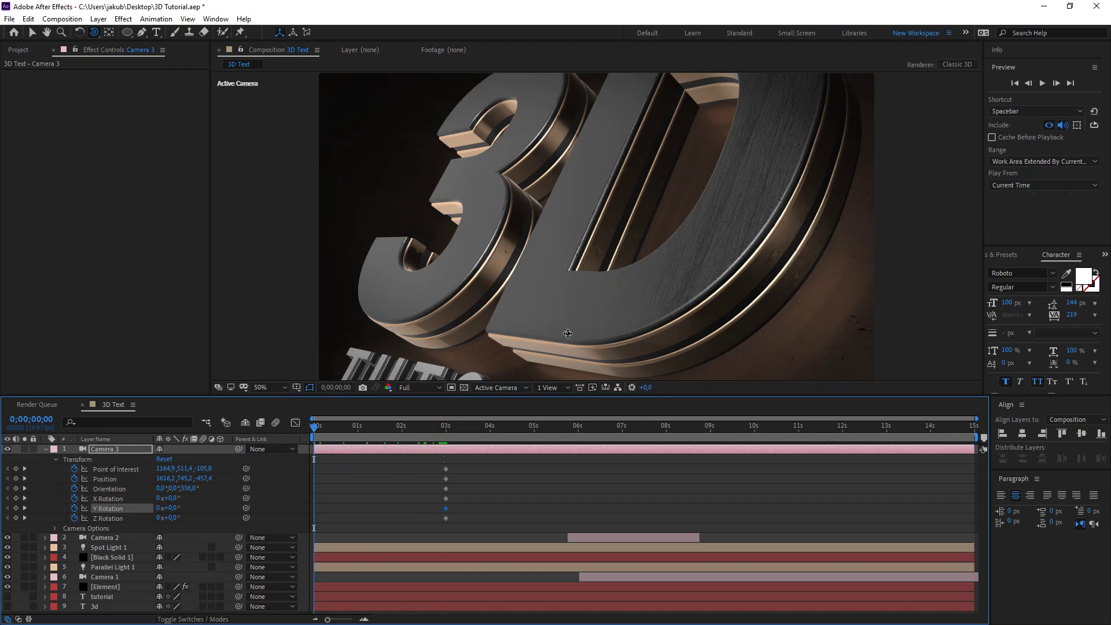
scroll(608, 347, up, 5)
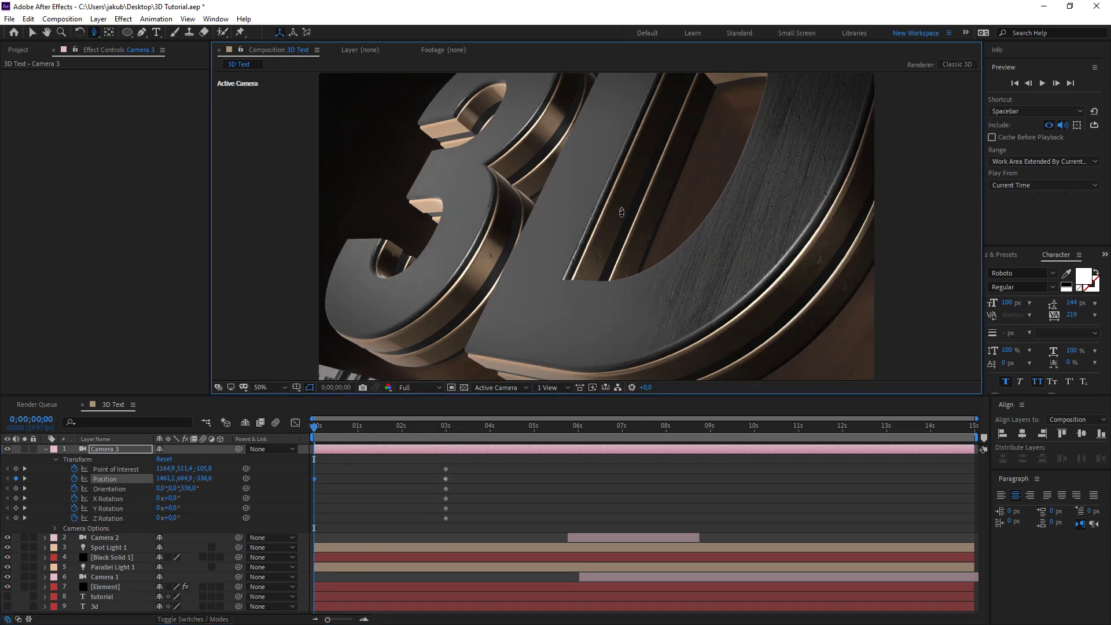
key(c)
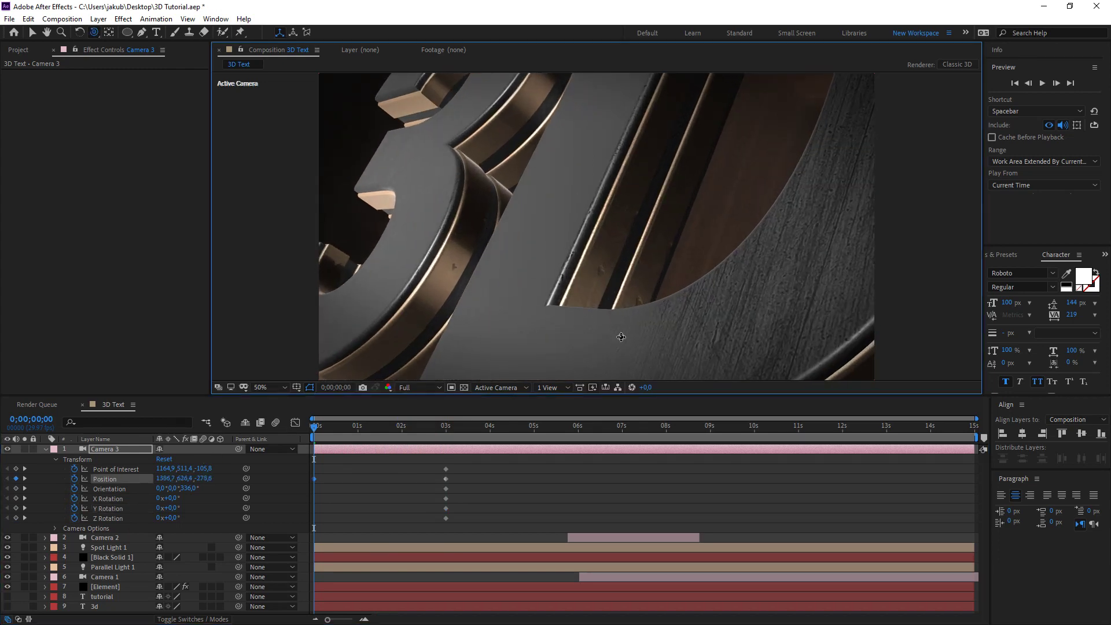
drag(616, 311, 650, 115)
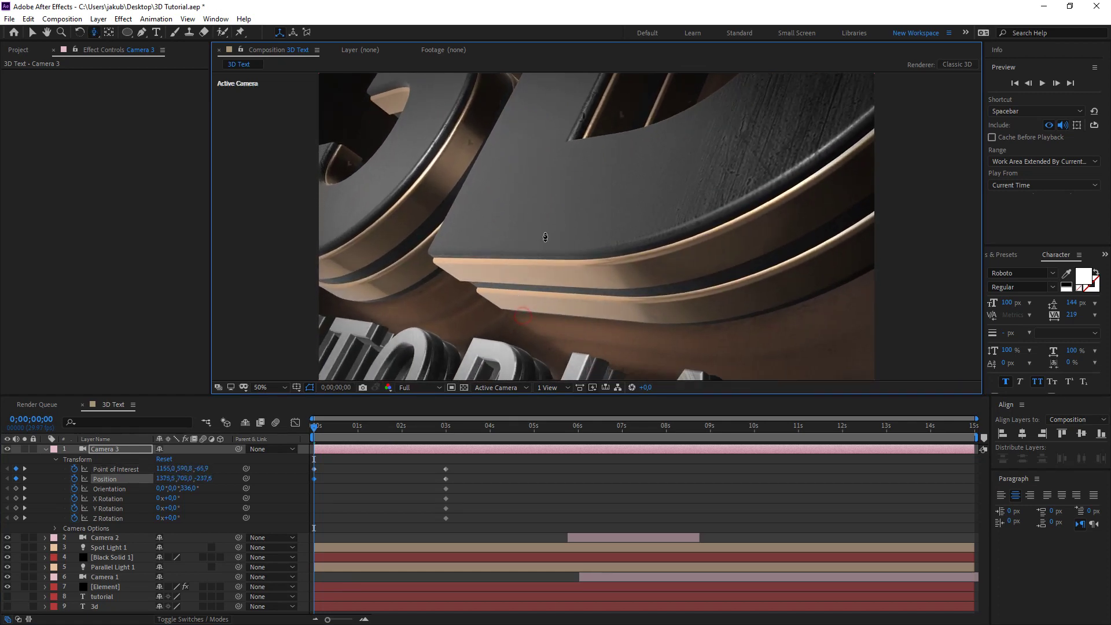
scroll(567, 149, up, 5)
scroll(566, 148, up, 2)
scroll(508, 322, up, 2)
scroll(541, 231, up, 3)
scroll(545, 229, up, 2)
key(c)
mouse_move(589, 291)
mouse_down()
mouse_move(555, 261)
mouse_move(591, 344)
mouse_up()
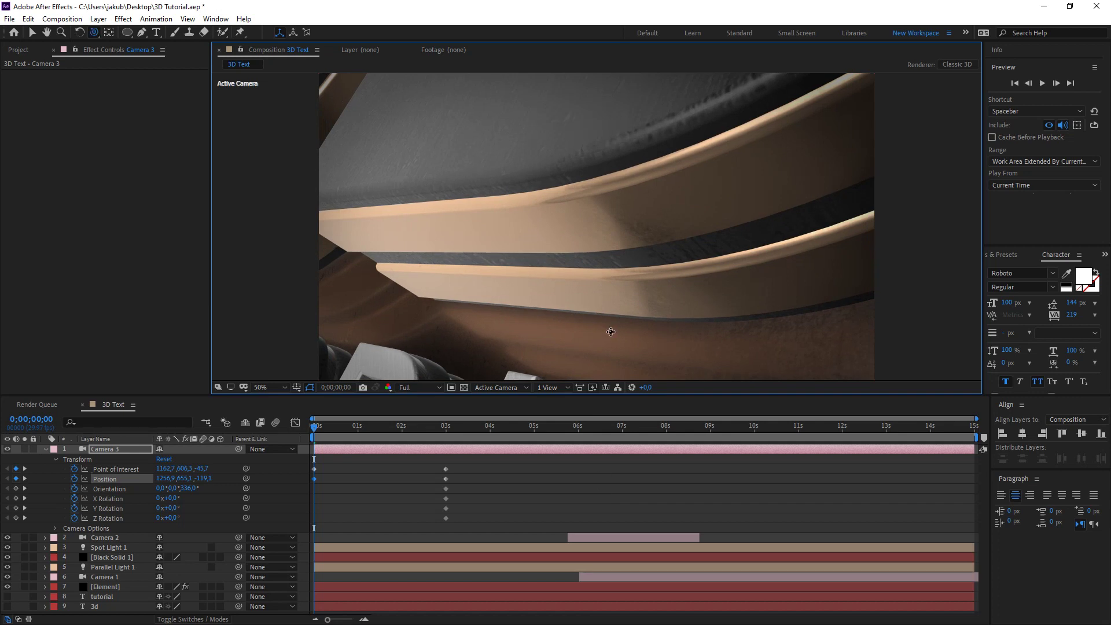
mouse_move(624, 322)
mouse_down()
mouse_move(563, 233)
mouse_move(567, 220)
mouse_move(594, 218)
mouse_move(593, 183)
mouse_up()
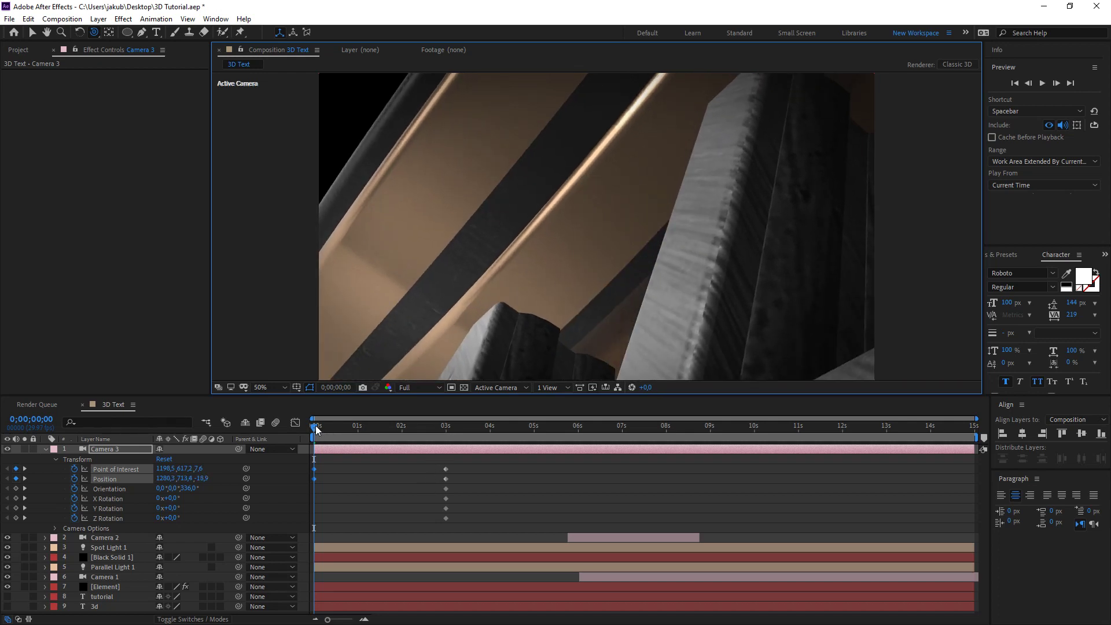
Preview the pull-back and reframe the full 3D letters for the 3-second keyframe
drag(316, 428, 365, 435)
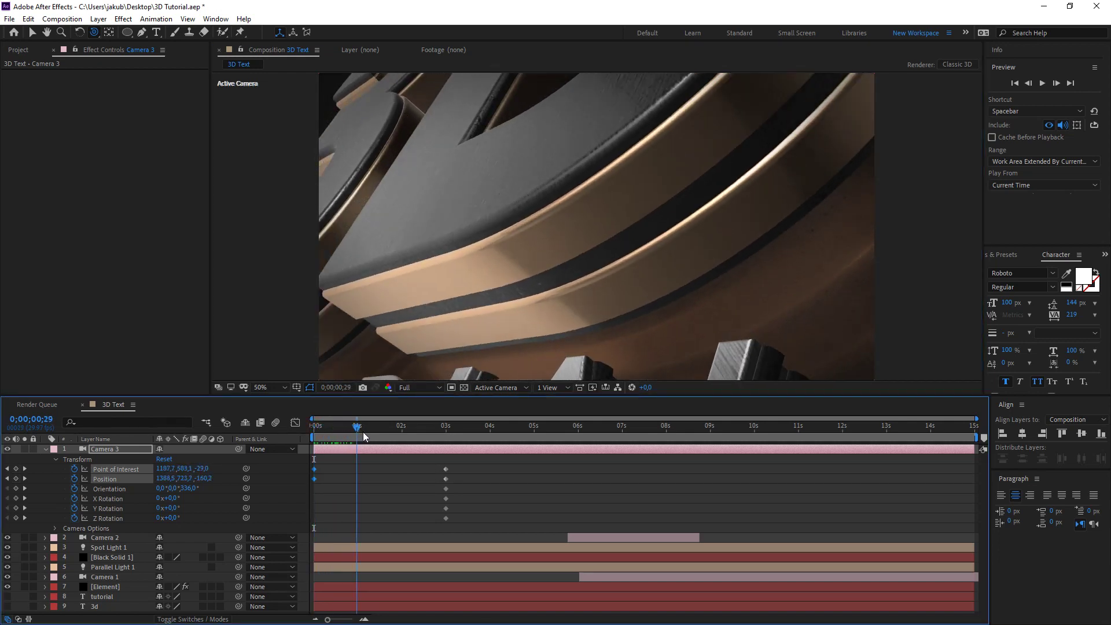
drag(365, 435, 451, 449)
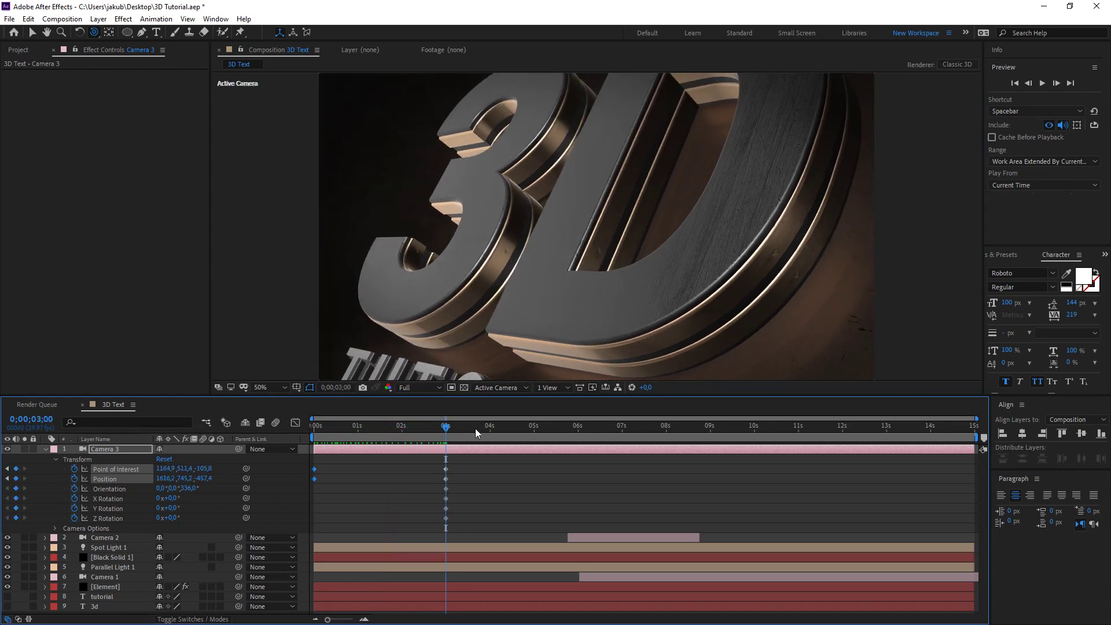
drag(705, 204, 640, 259)
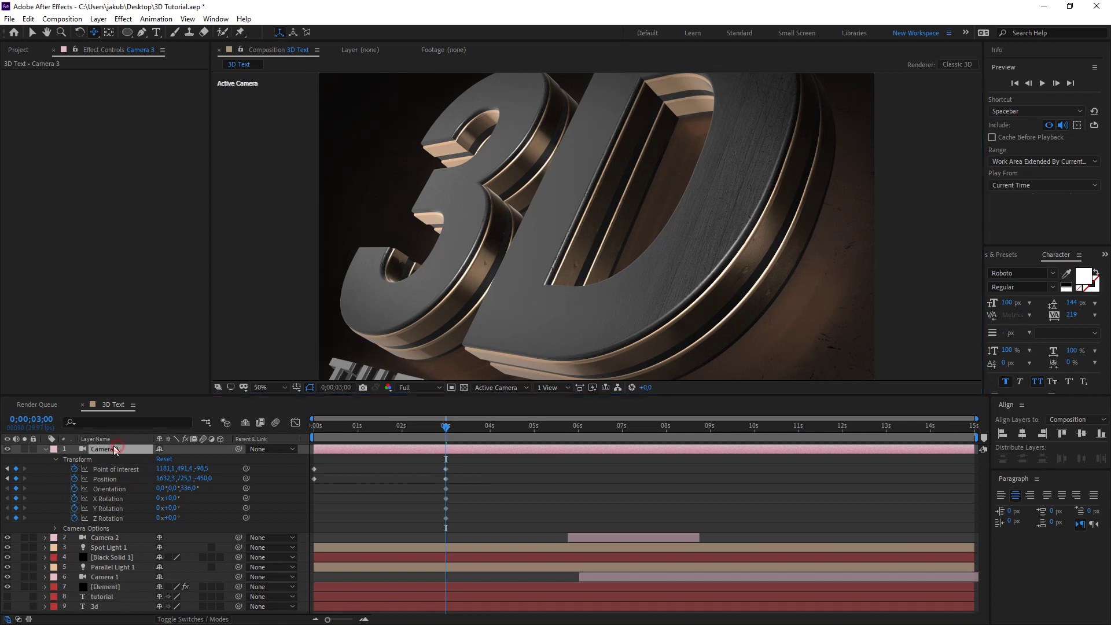
Split Camera 3 at 3 seconds with Ctrl+Shift+D and delete the split-off remainder
key(ctrl+shift+d)
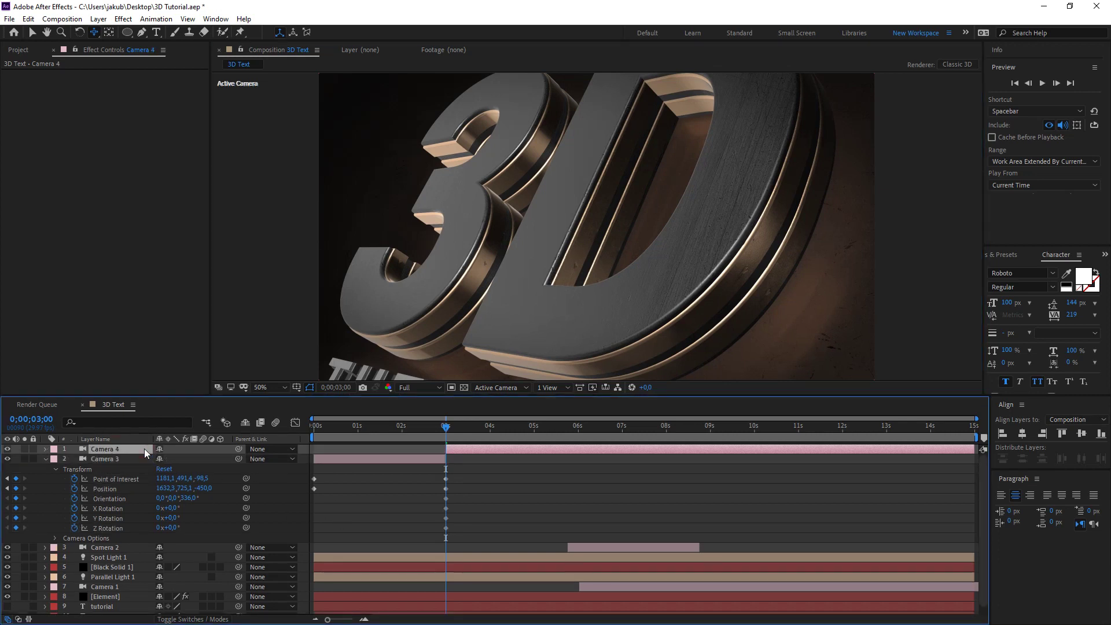
key(Delete)
click(47, 450)
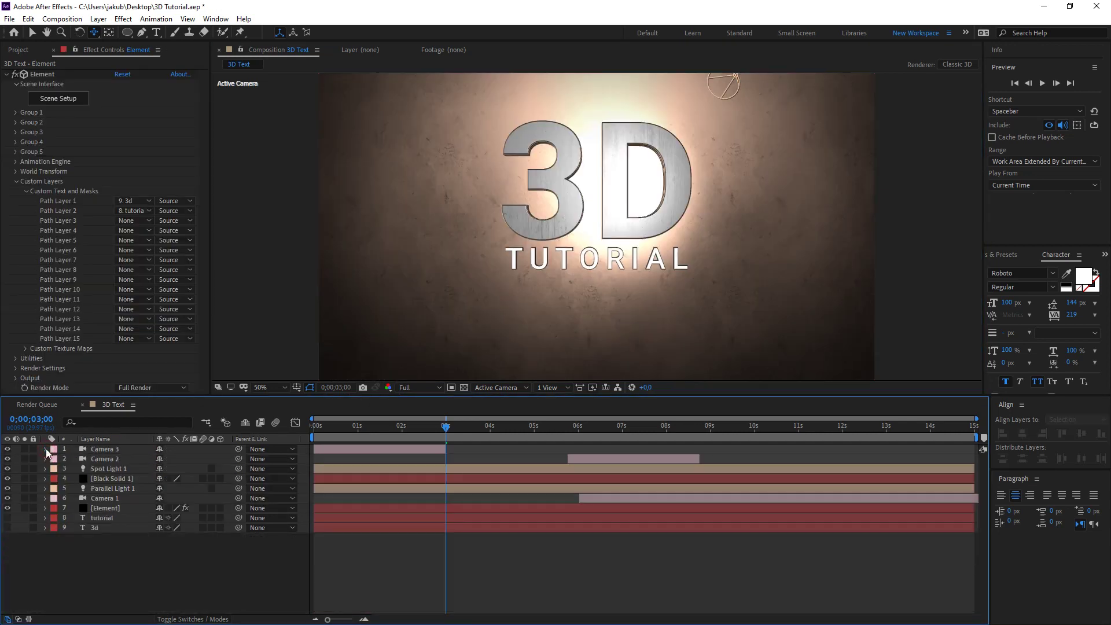
Make Camera 2 start exactly at 3 seconds and move Camera 1 up beneath it
mouse_move(578, 463)
mouse_down()
mouse_move(458, 462)
mouse_move(446, 443)
mouse_up()
click(461, 431)
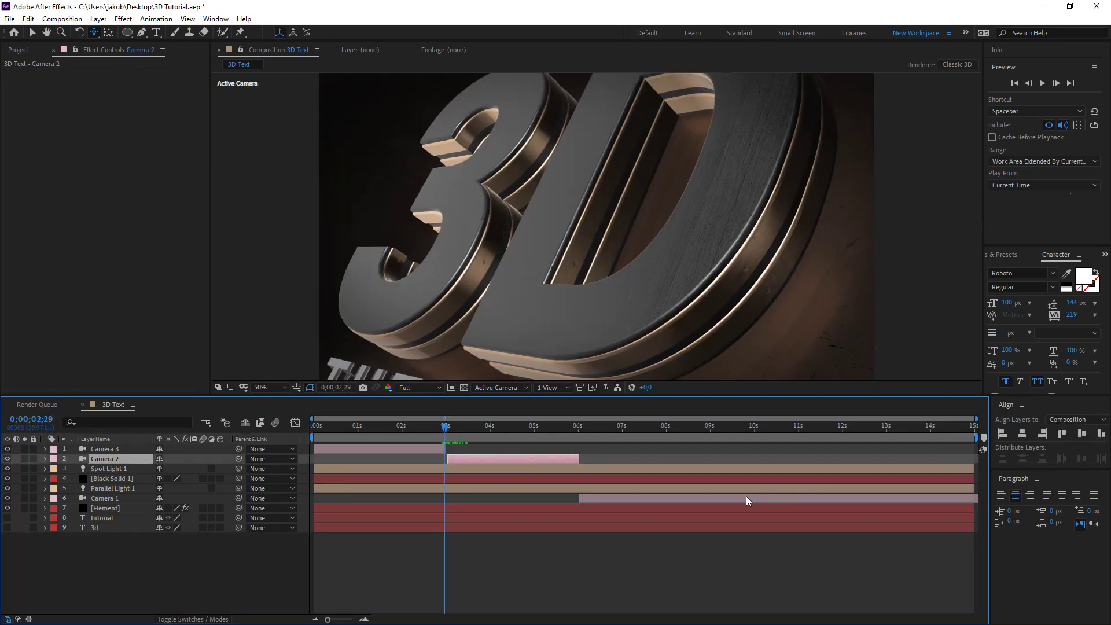
drag(968, 419, 702, 438)
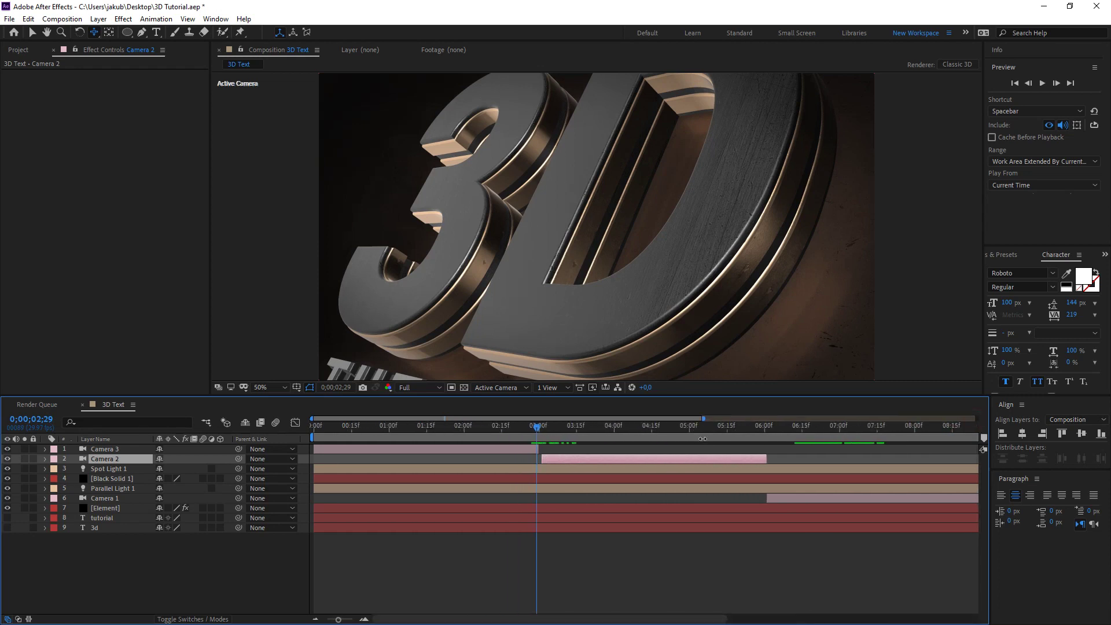
click(583, 467)
drag(537, 428, 539, 428)
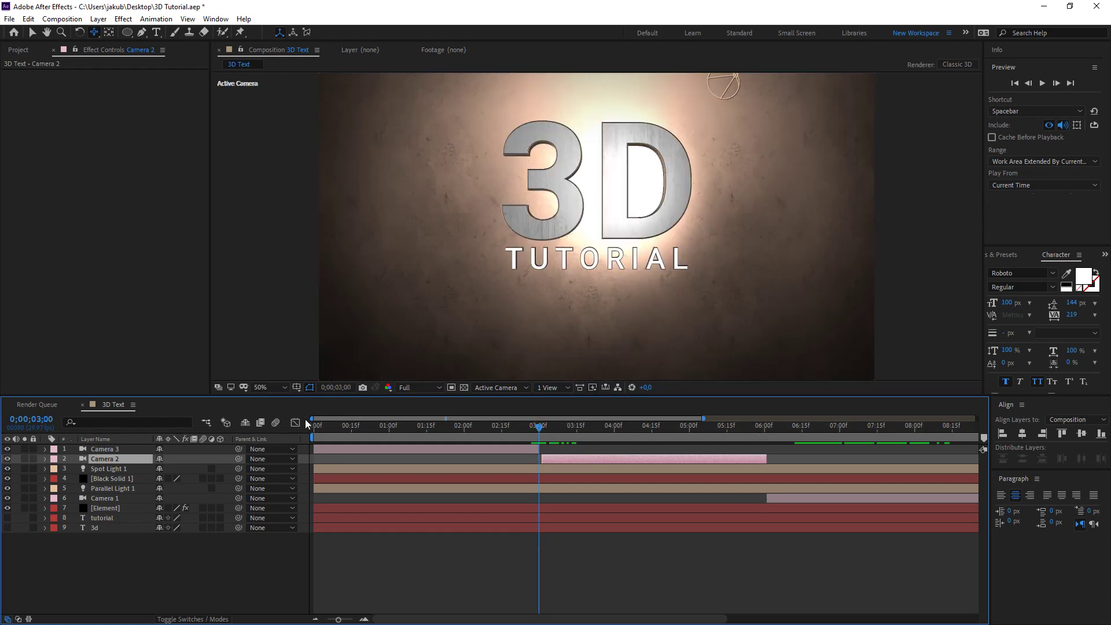
drag(314, 419, 415, 418)
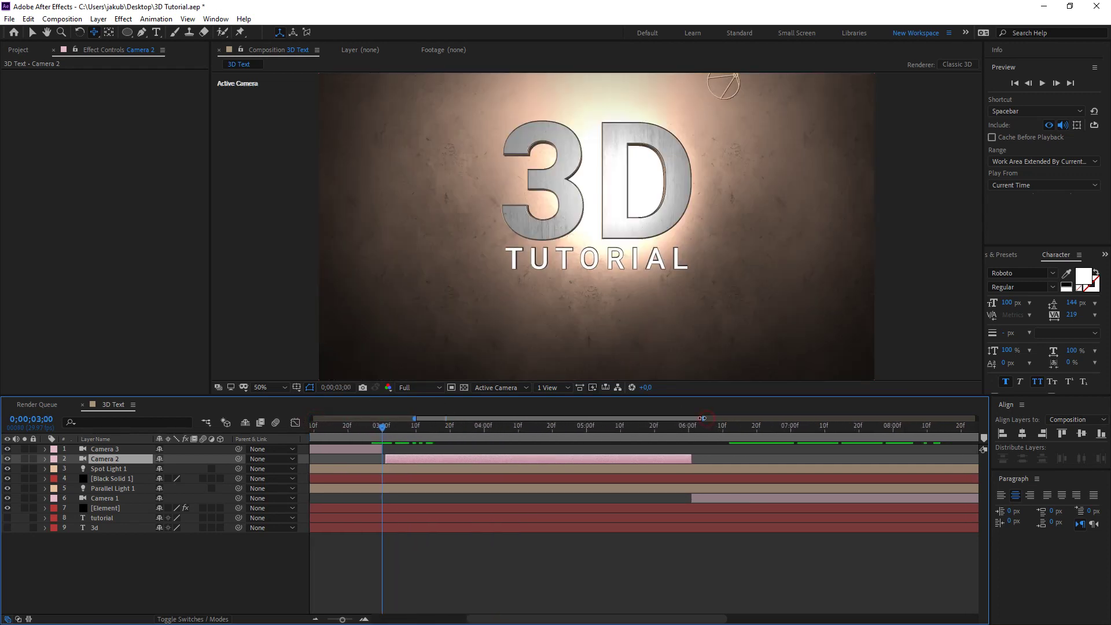
drag(702, 418, 512, 418)
drag(544, 461, 534, 461)
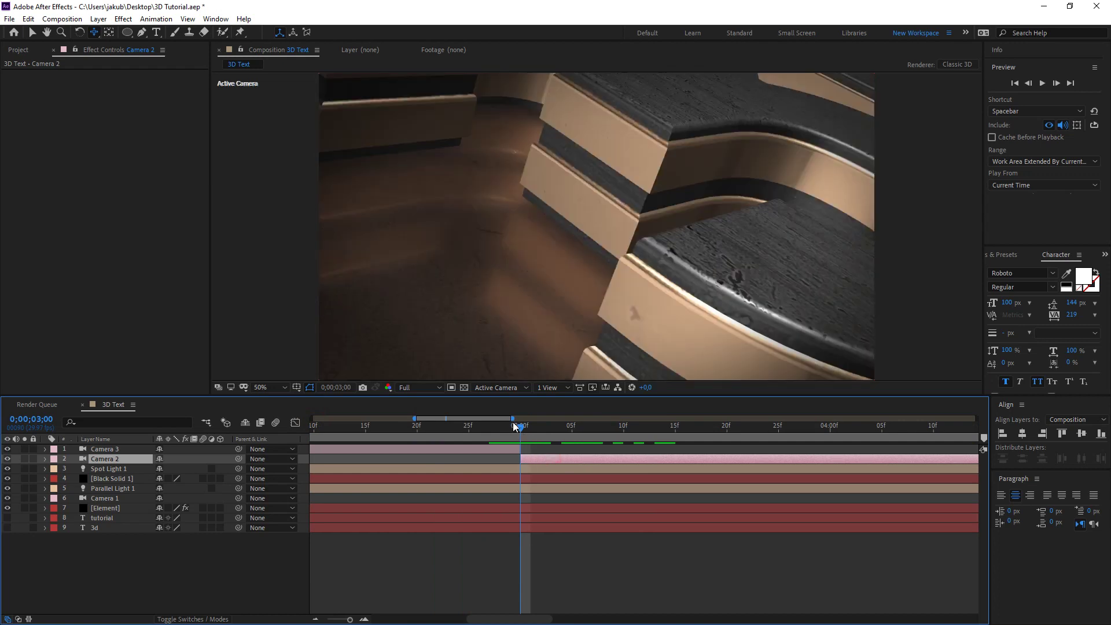
drag(512, 418, 772, 418)
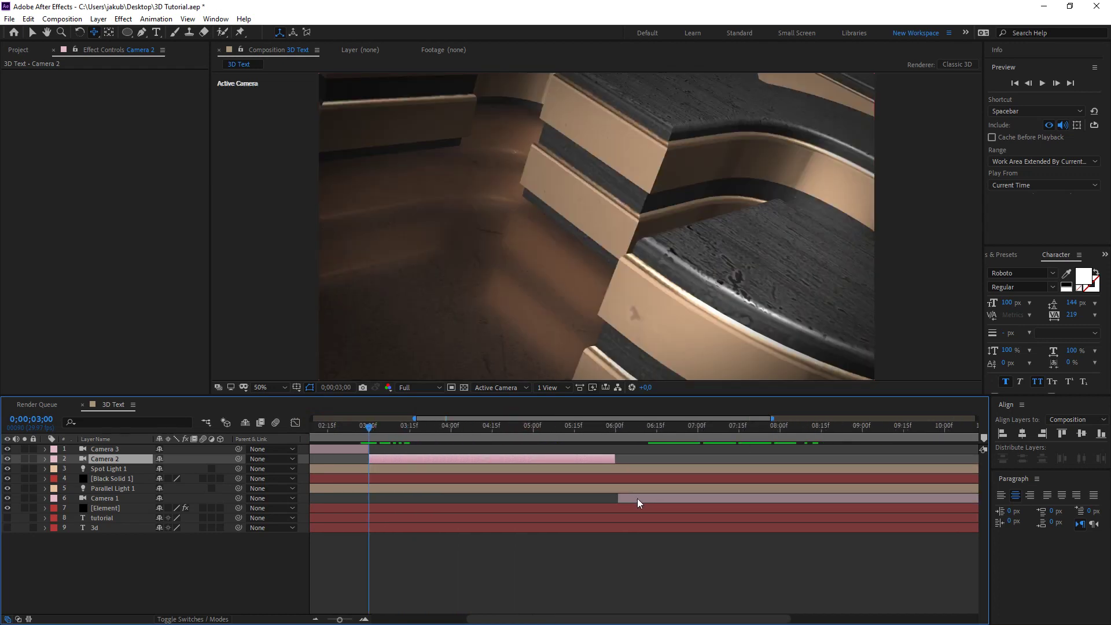
drag(114, 503, 114, 465)
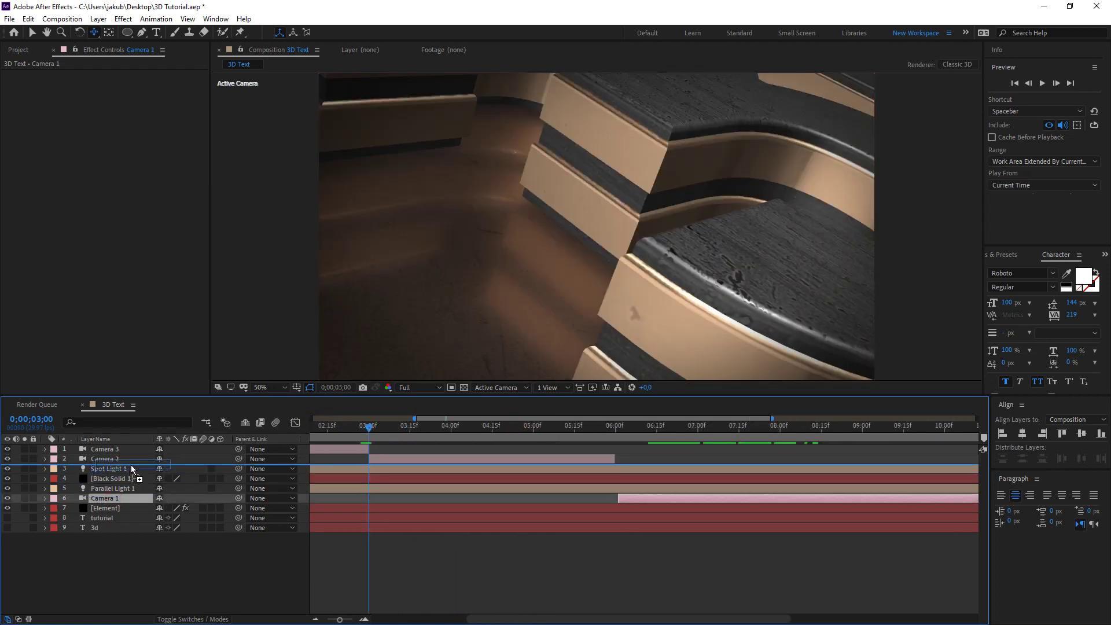
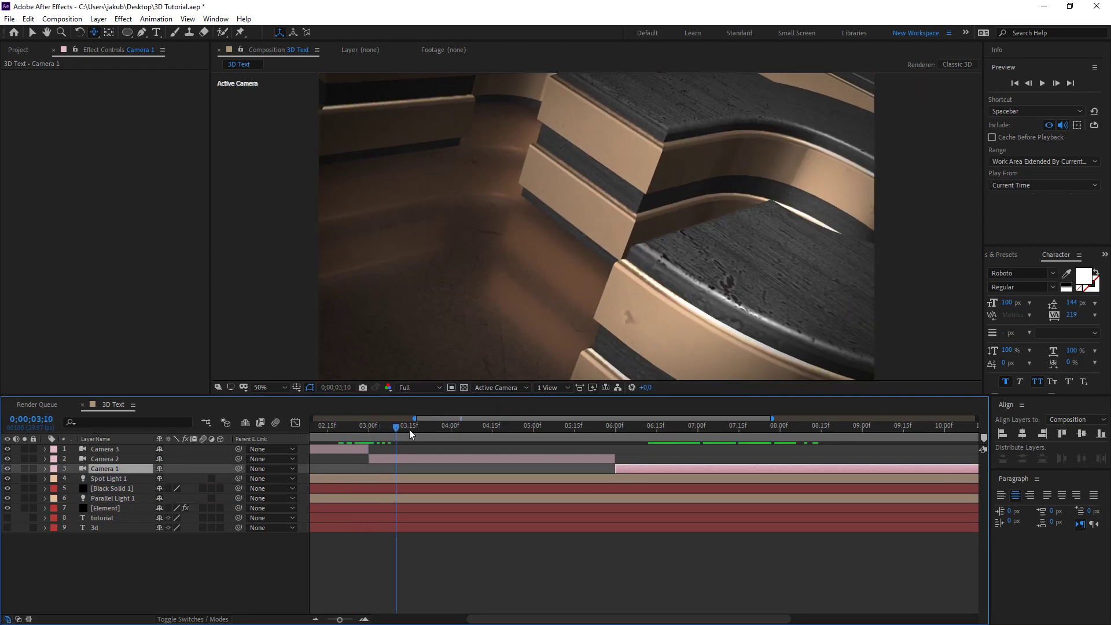
Slide Camera 2's layer bar to 0–3 s and Camera 3's to 3–6 s, then scrub to check
drag(582, 443, 600, 443)
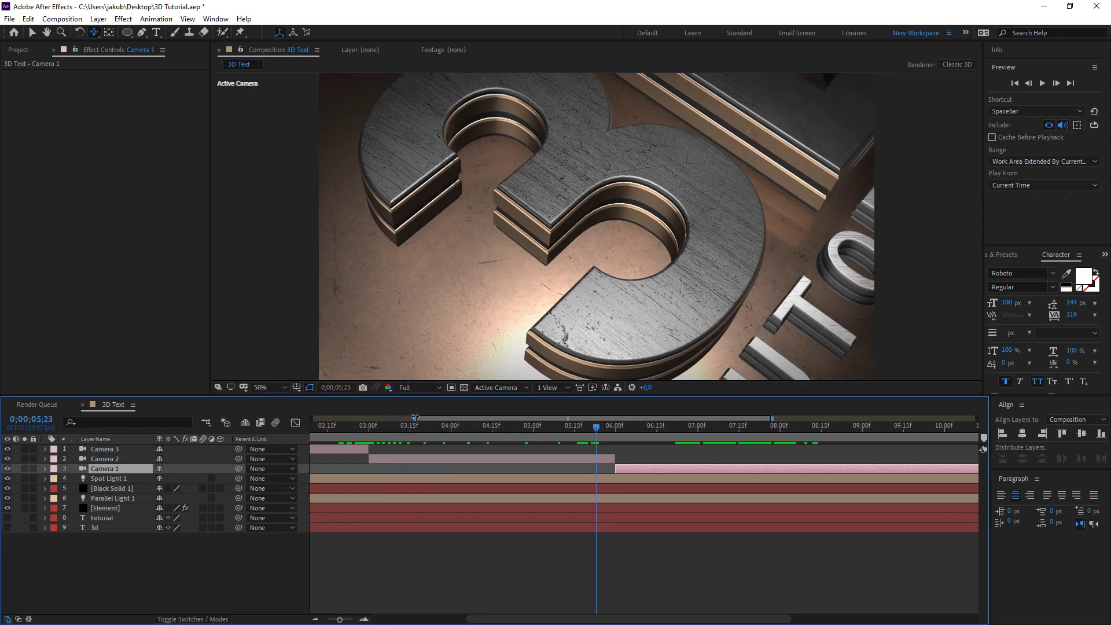
drag(414, 418, 313, 418)
drag(772, 417, 845, 418)
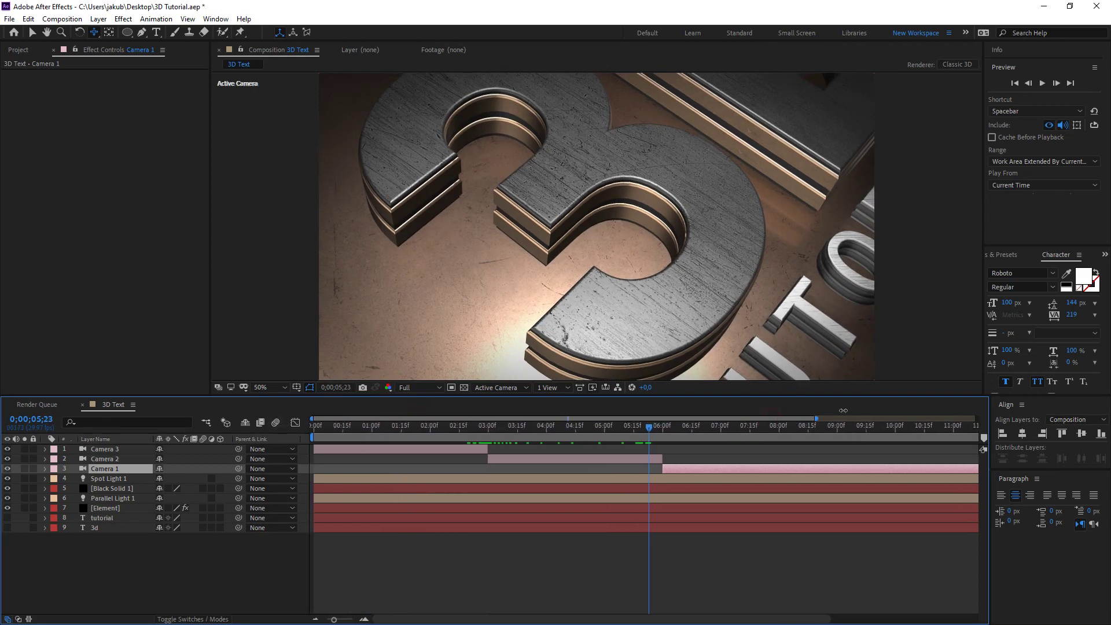
mouse_move(495, 458)
mouse_down()
mouse_move(328, 464)
mouse_move(530, 452)
mouse_up()
mouse_move(633, 422)
mouse_down()
mouse_move(459, 443)
mouse_move(770, 443)
mouse_up()
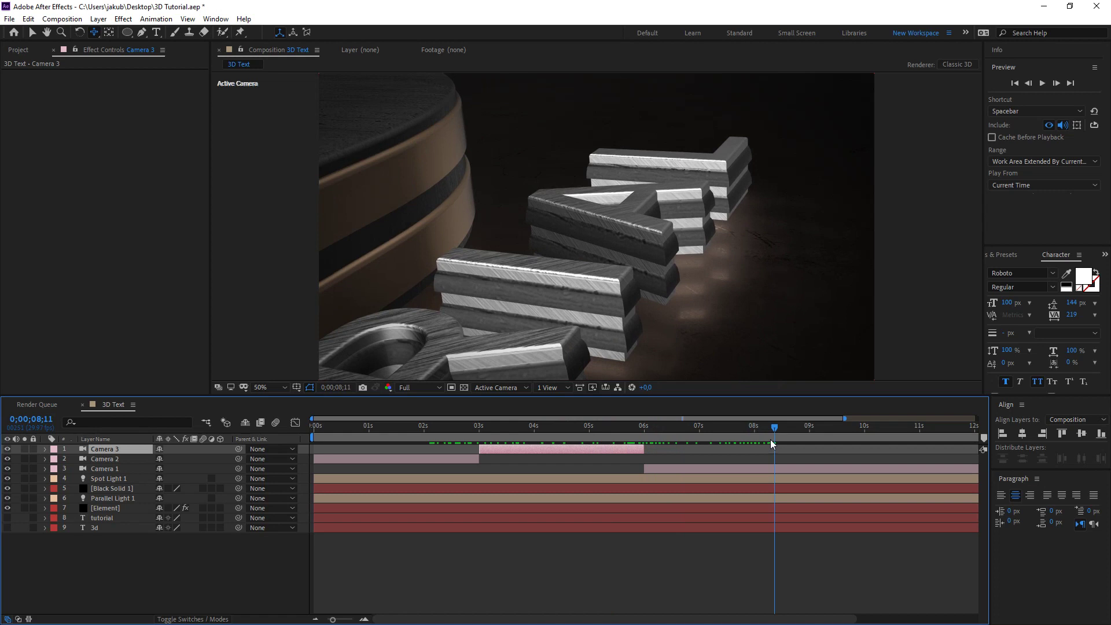
Add a new camera layer, Camera 4, to the 3D Text comp
click(106, 561)
right_click(105, 573)
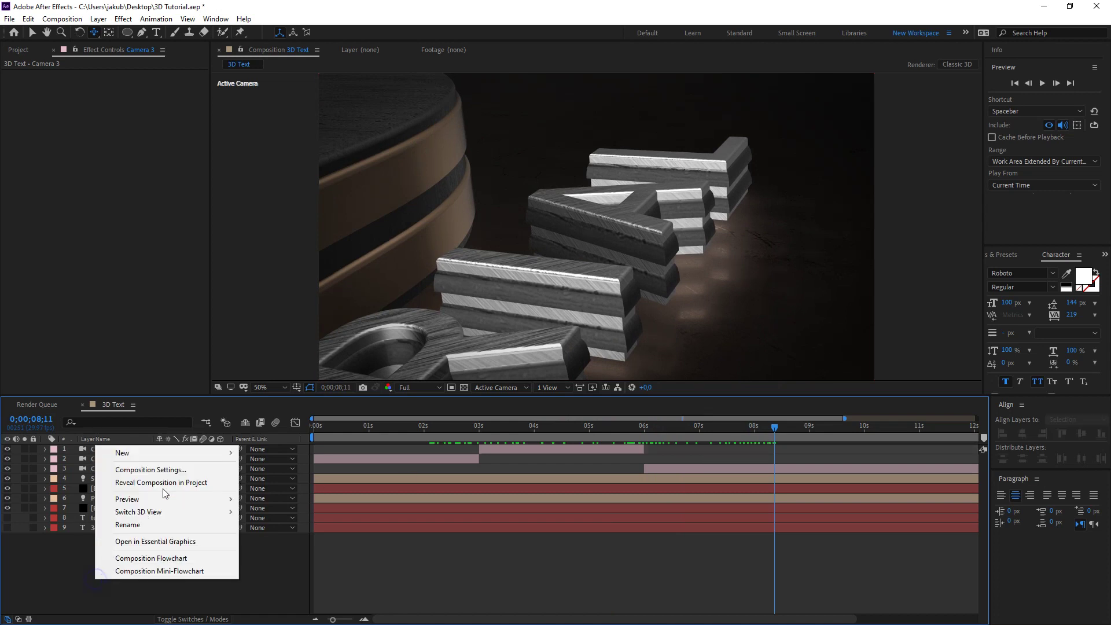
mouse_move(177, 454)
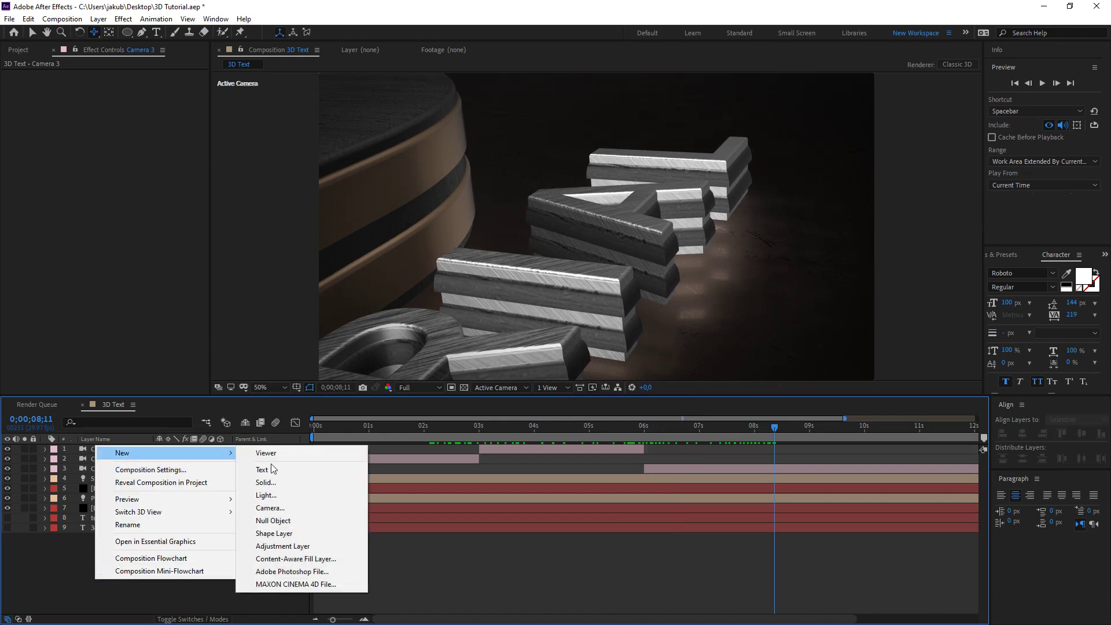
click(293, 508)
click(673, 443)
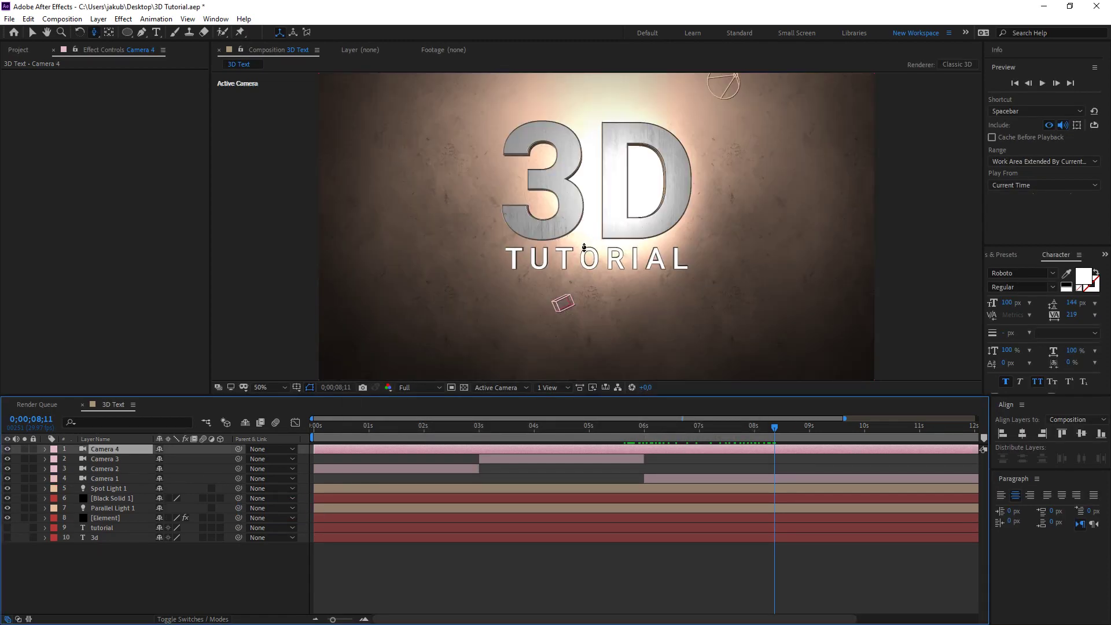
Move Camera 4 closer and orbit it to view the text at an angle
drag(550, 293, 594, 218)
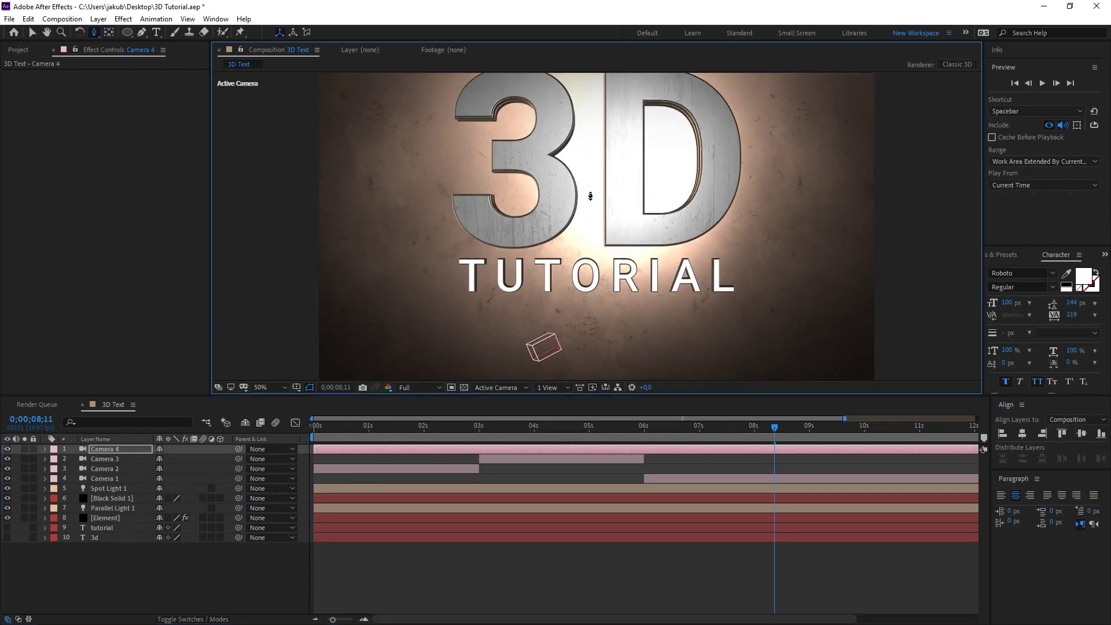
key(c)
key(c)
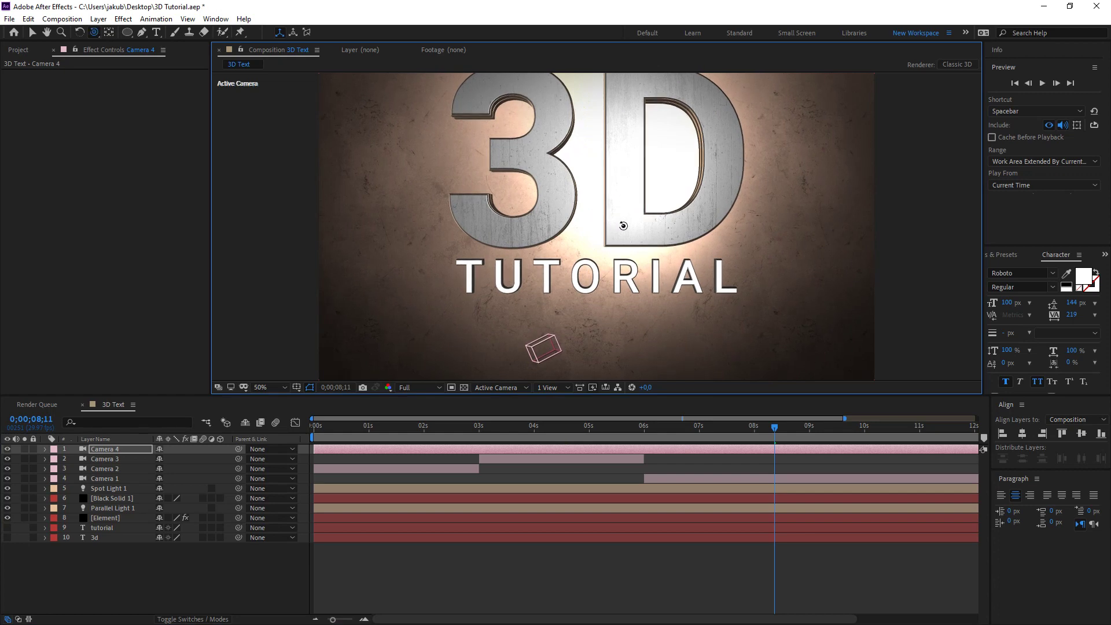
mouse_move(627, 230)
mouse_down()
mouse_move(604, 190)
mouse_move(655, 191)
mouse_move(597, 231)
mouse_move(594, 216)
mouse_up()
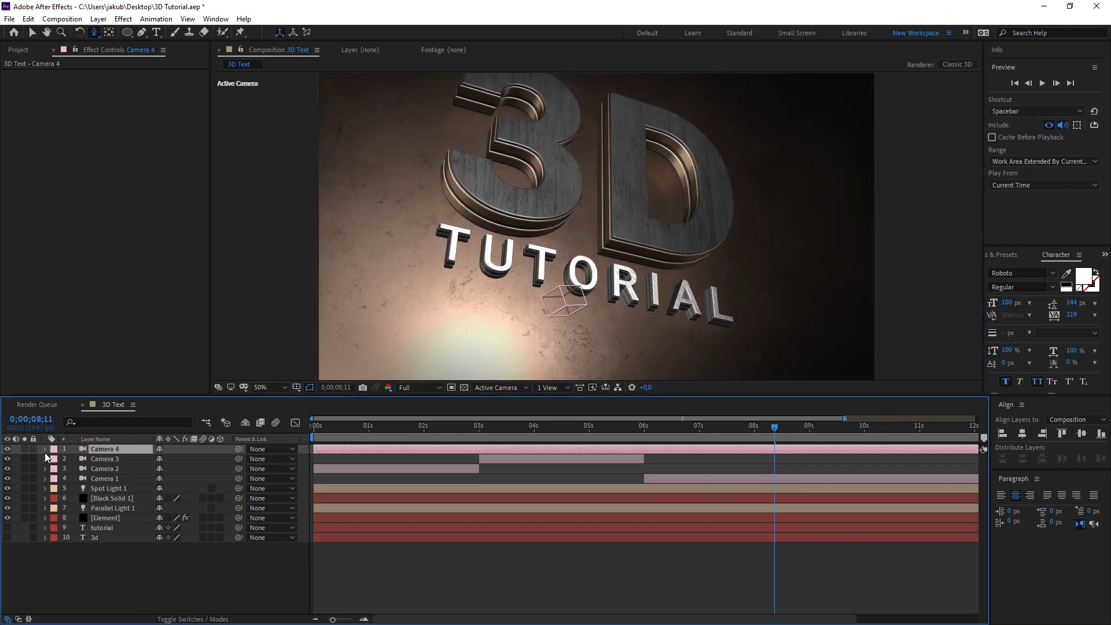
click(45, 450)
Keyframe all Camera 4 transforms, tilt Orientation Z to 27°, and reframe the text
click(56, 459)
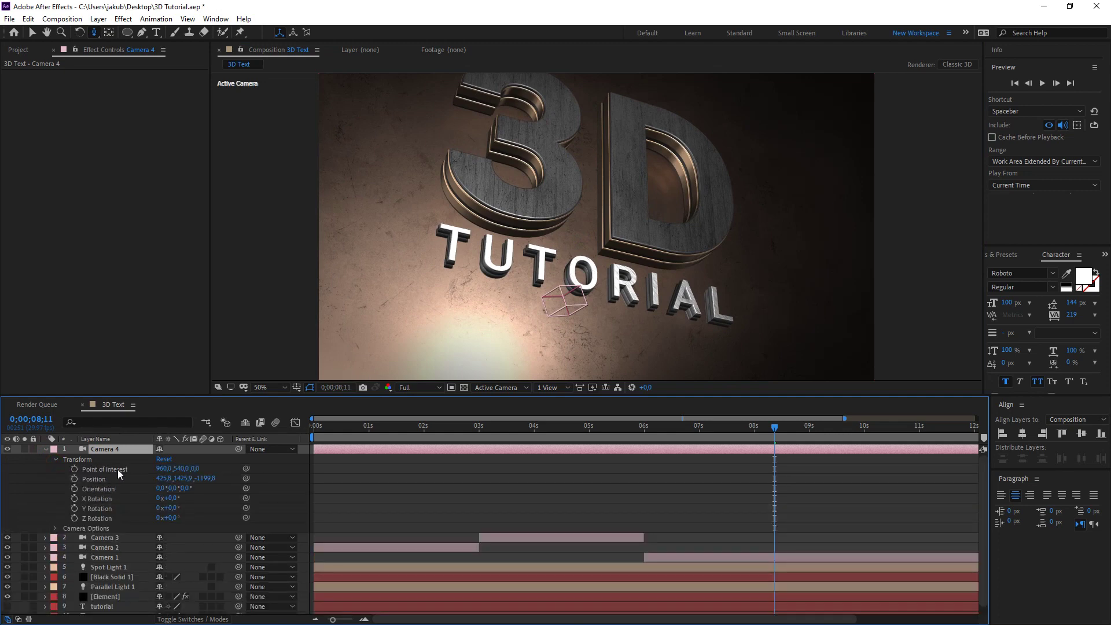
shift+click(102, 518)
click(74, 469)
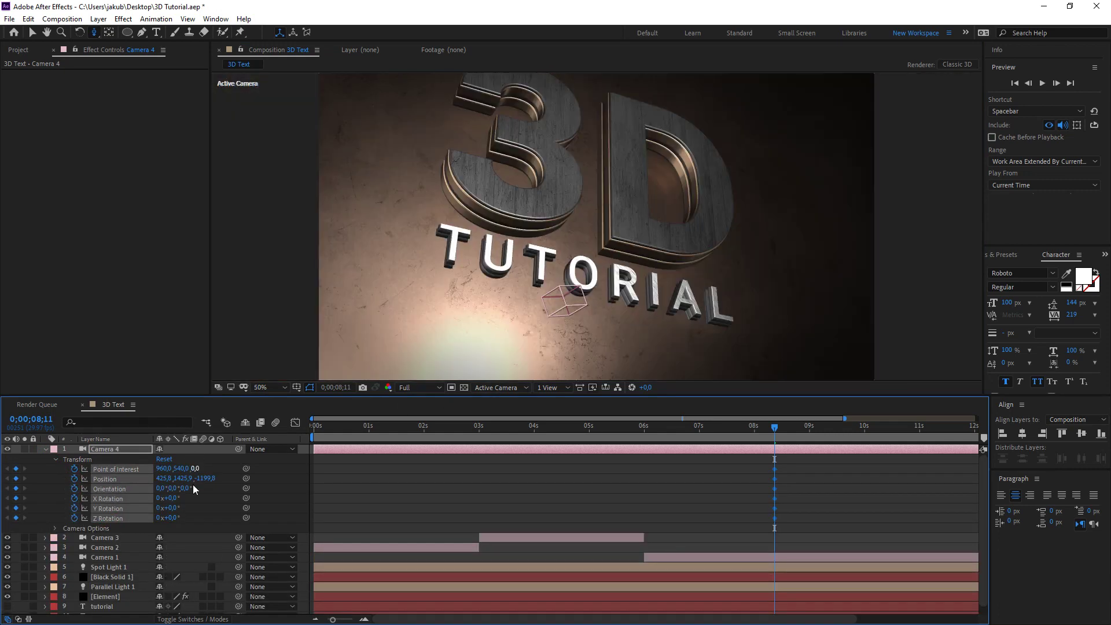
drag(188, 489, 200, 490)
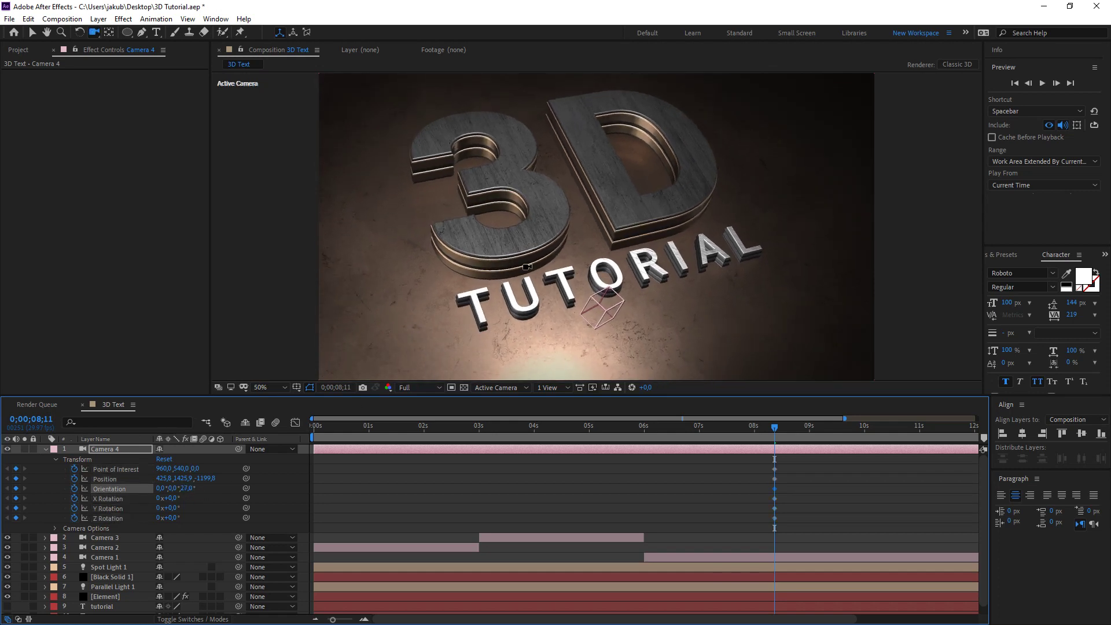
mouse_move(524, 267)
mouse_down()
mouse_move(541, 190)
mouse_move(544, 207)
mouse_up()
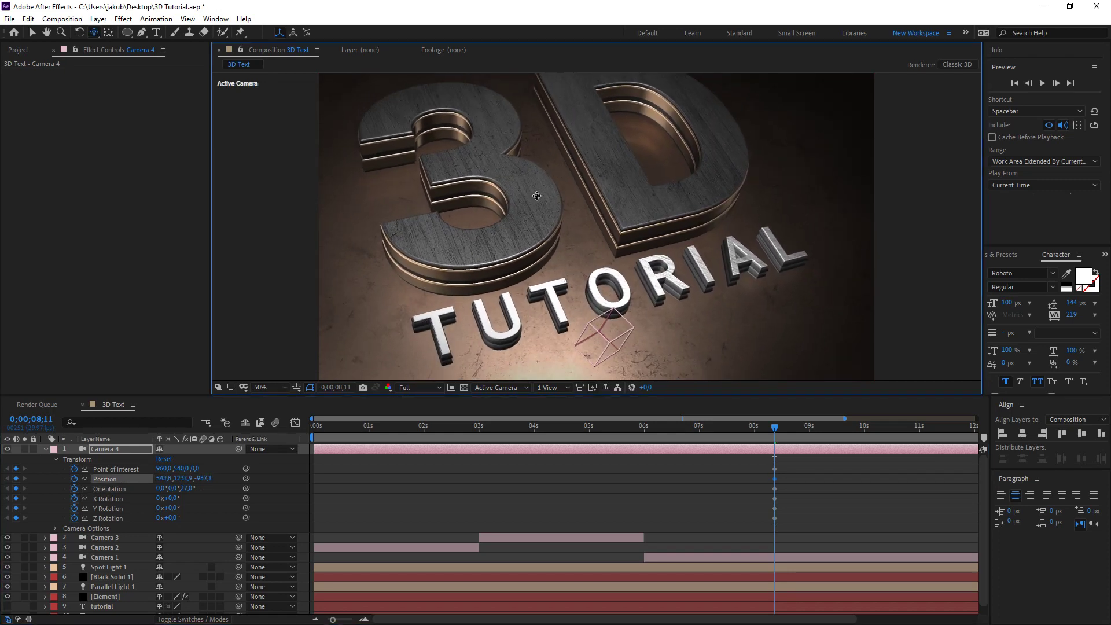
drag(537, 196, 572, 208)
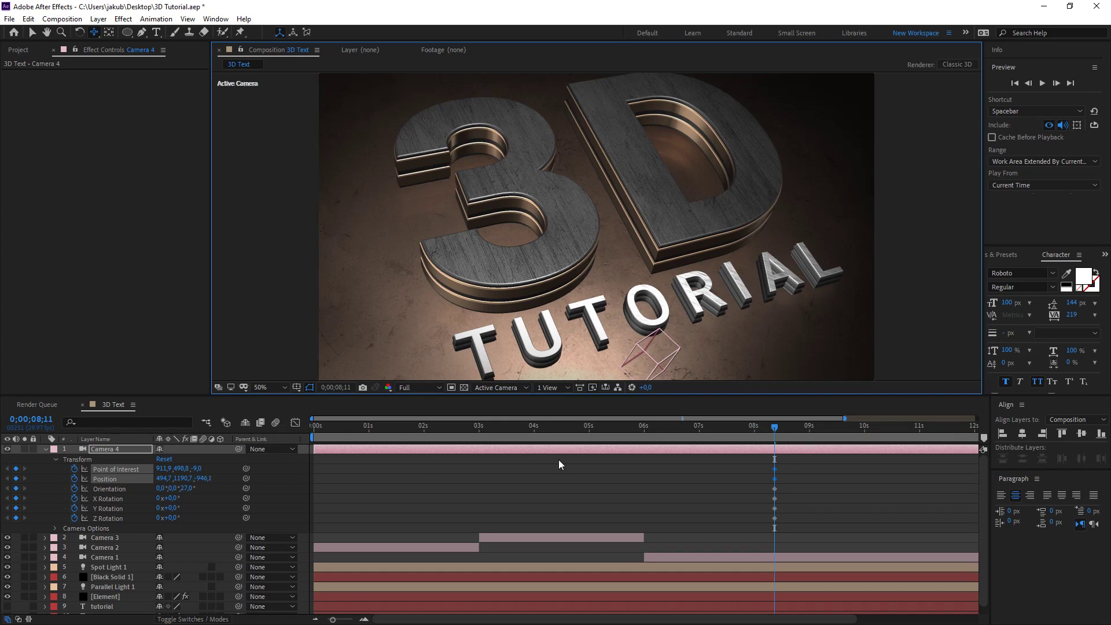
Shift those keyframes to 3 s and set a close-up opening frame at 0 s
mouse_move(774, 429)
mouse_down()
mouse_move(453, 487)
mouse_move(483, 491)
mouse_up()
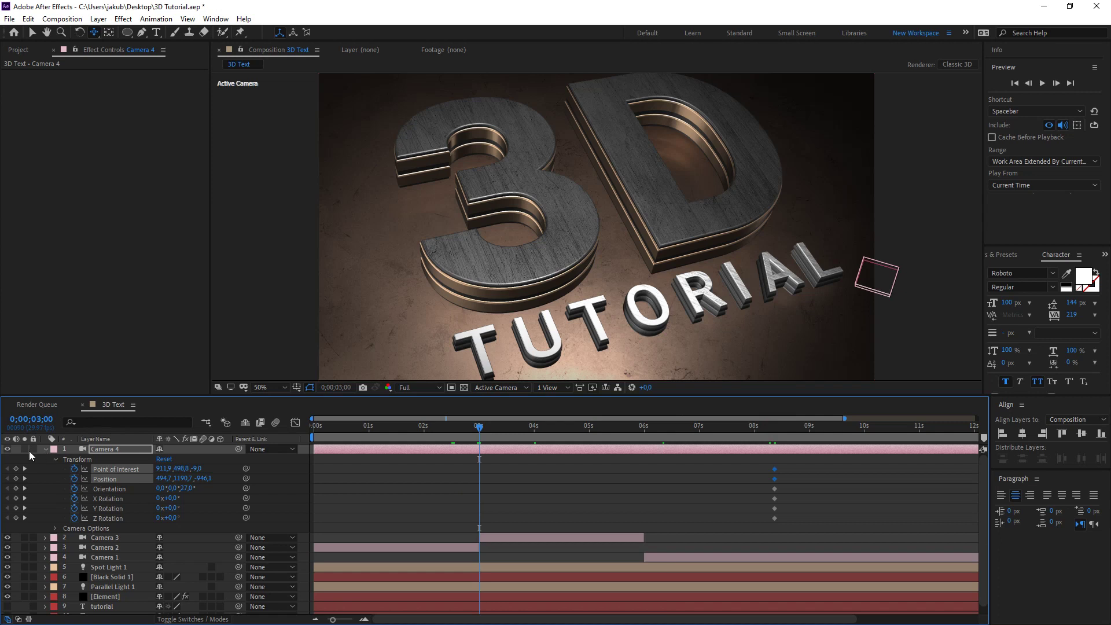
drag(798, 463, 751, 530)
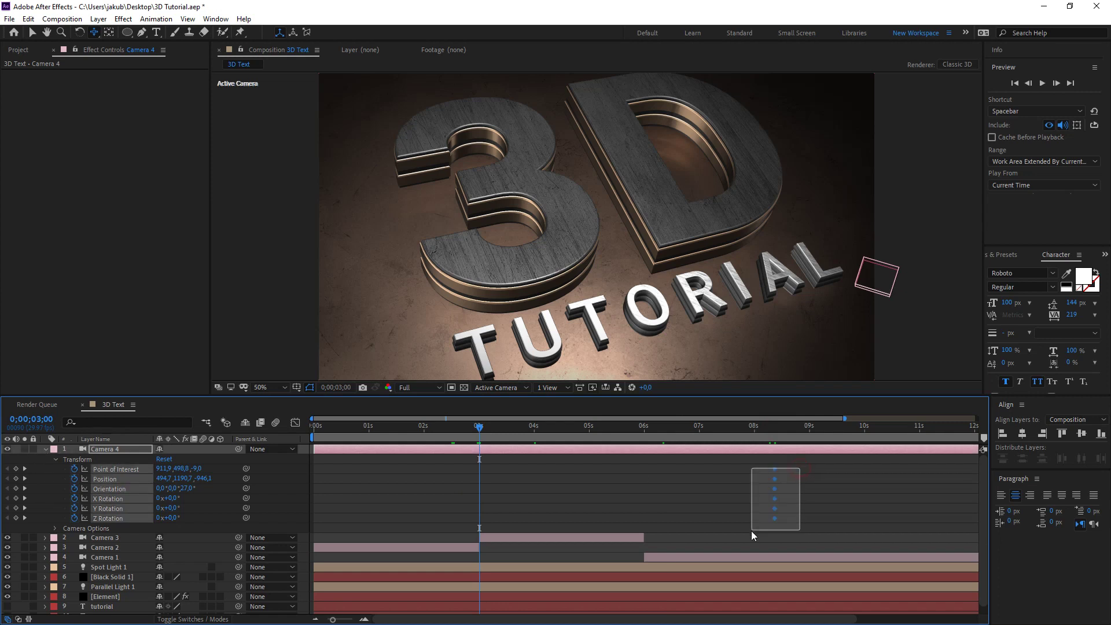
drag(449, 433, 314, 433)
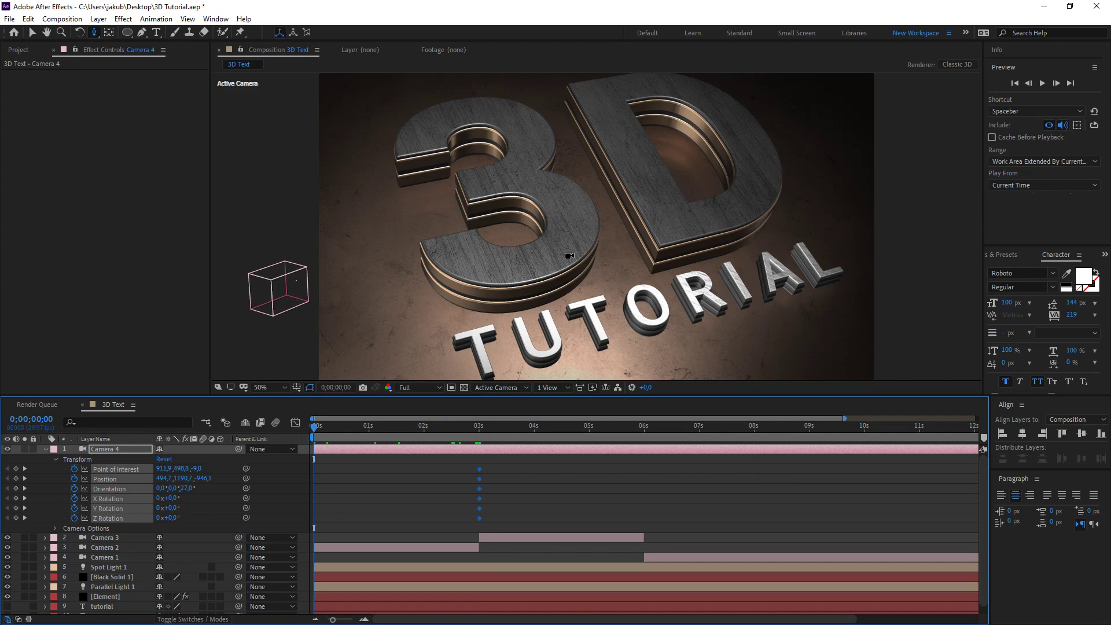
drag(589, 266, 630, 149)
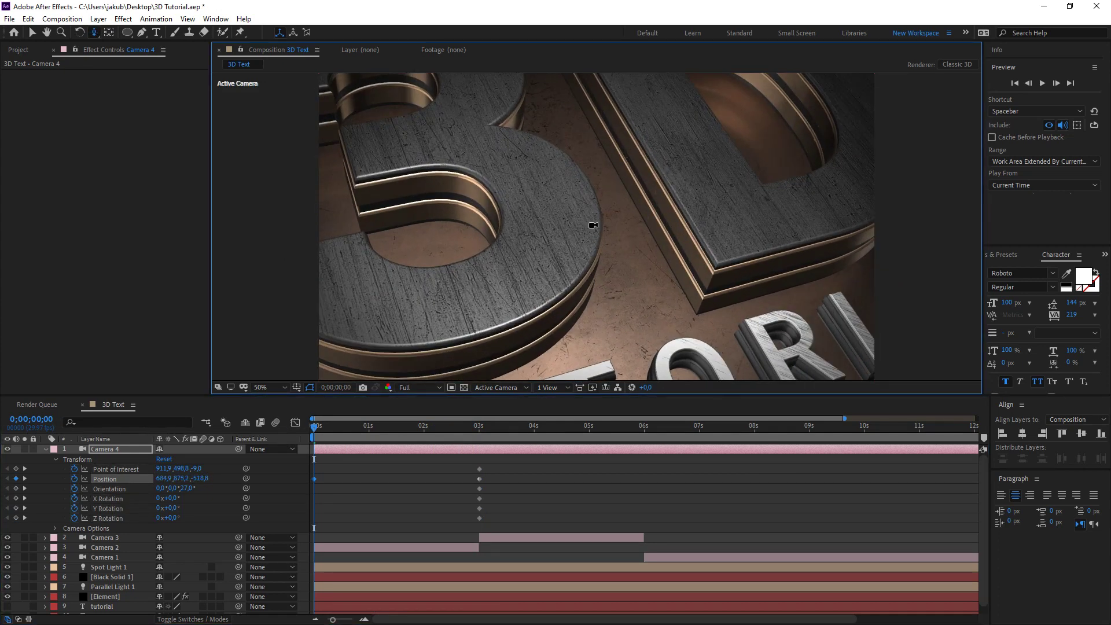
drag(605, 221, 620, 208)
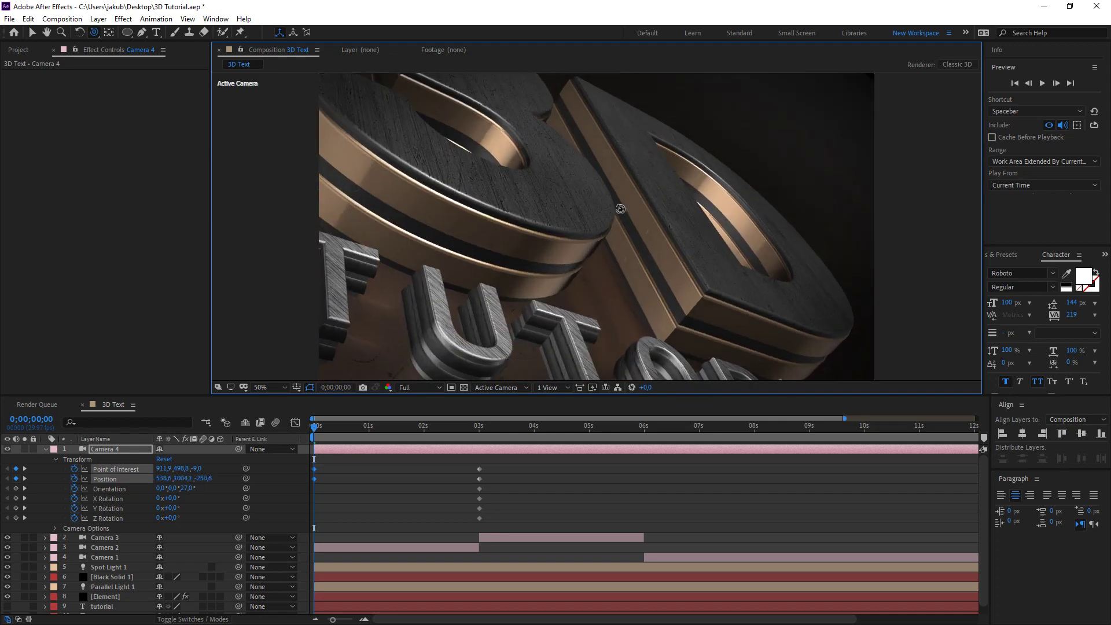
Preview the move and apply Easy Ease to the 0 s and 3 s keyframes
drag(323, 435, 483, 437)
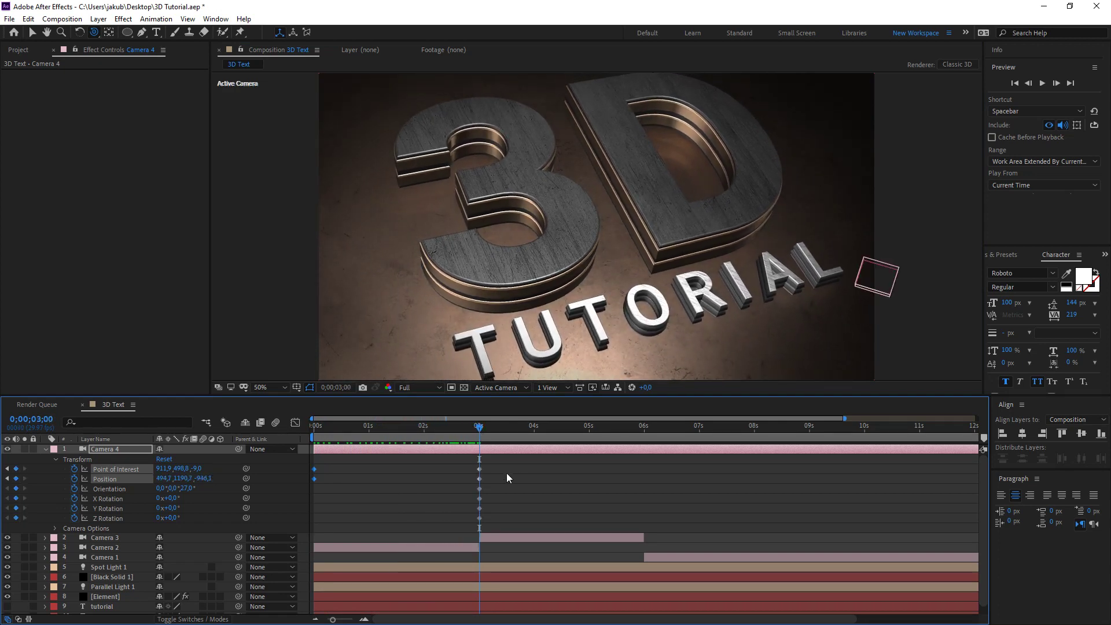
drag(512, 458, 302, 522)
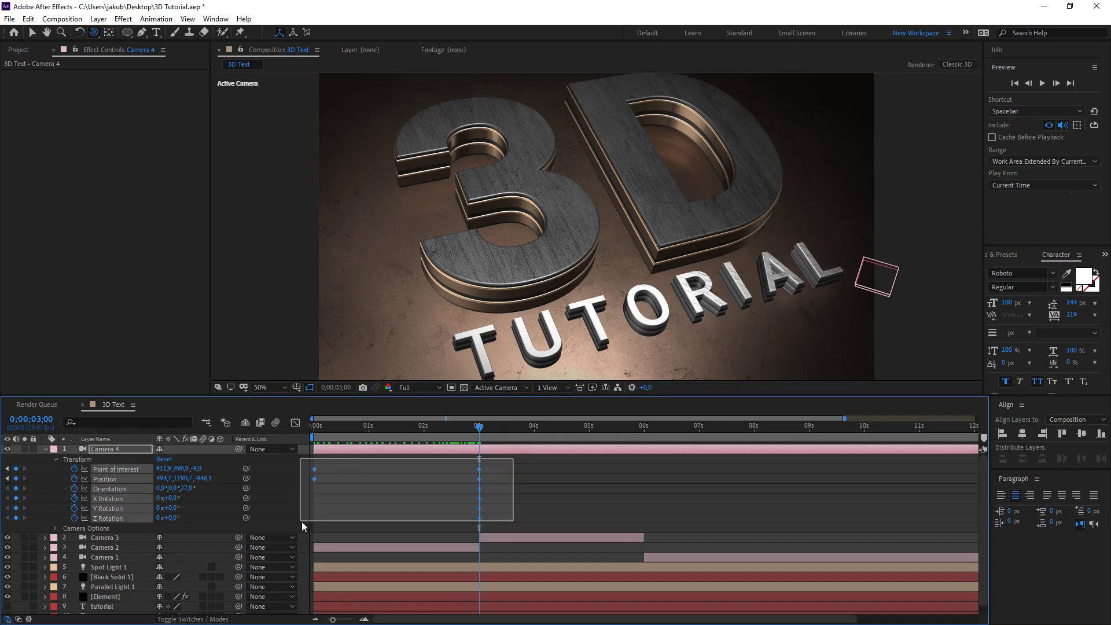
key(F9)
click(547, 486)
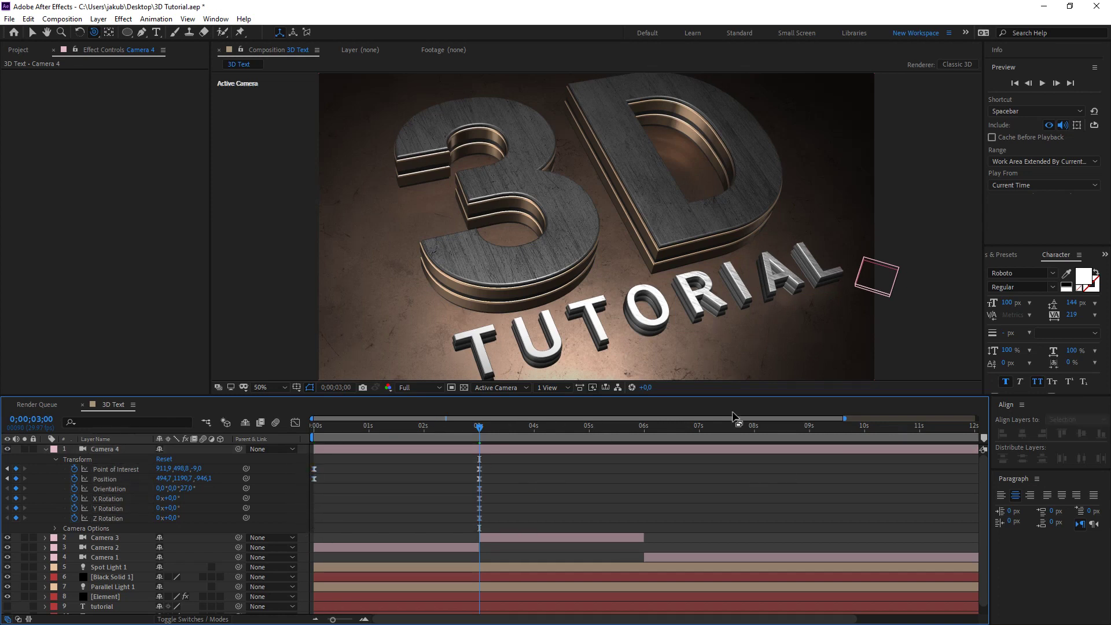
Zoom the timeline out to 15 s, go to 8 s, and reveal Camera 1's keyframes
drag(844, 418, 869, 417)
drag(972, 418, 985, 424)
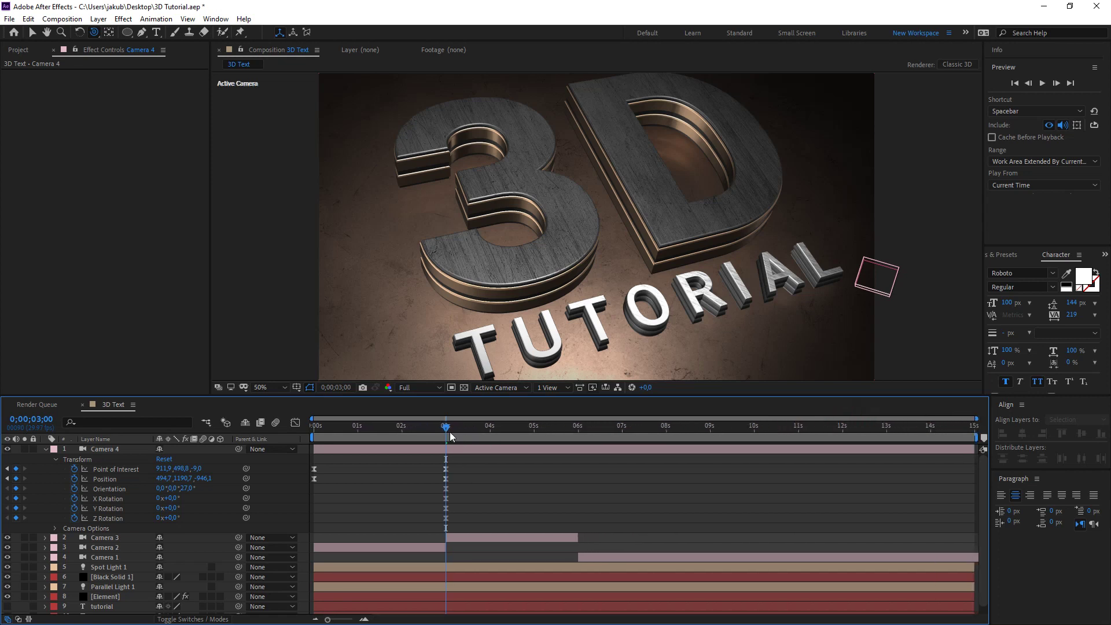
click(665, 426)
click(110, 558)
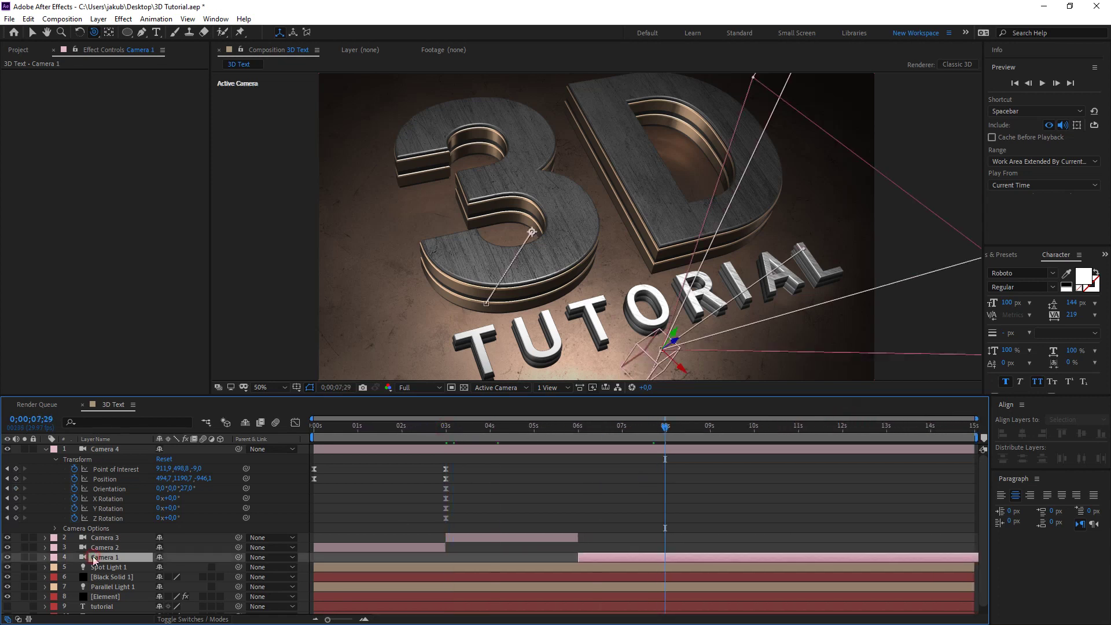
key(u)
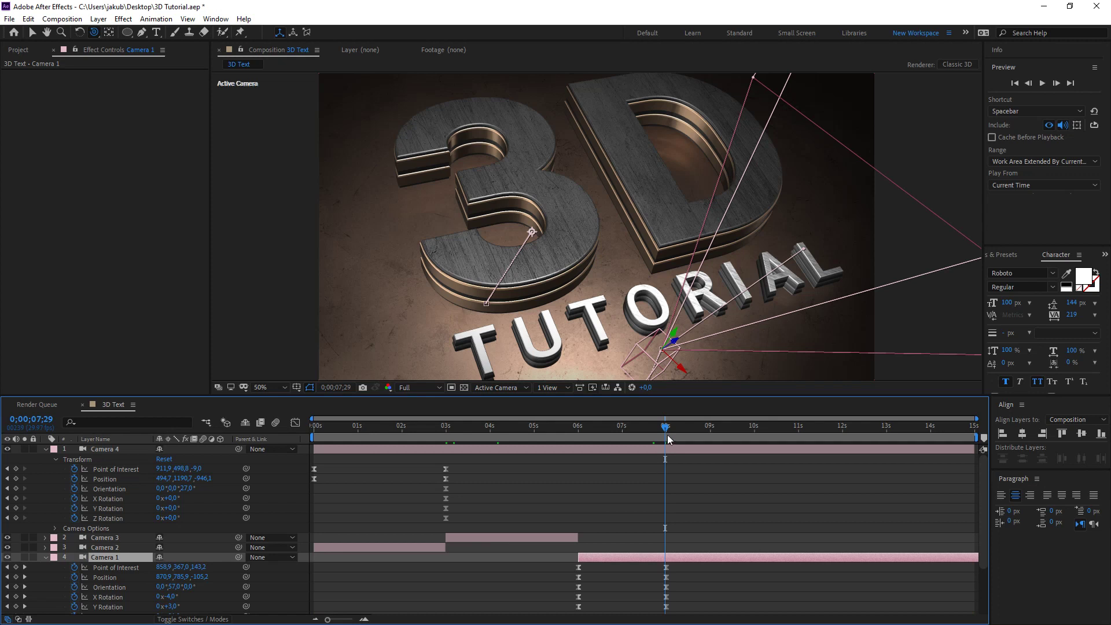
Trim Camera 1's out point to 8 s and start Camera 4's shot at 8 s
key(alt+bracketright)
click(360, 573)
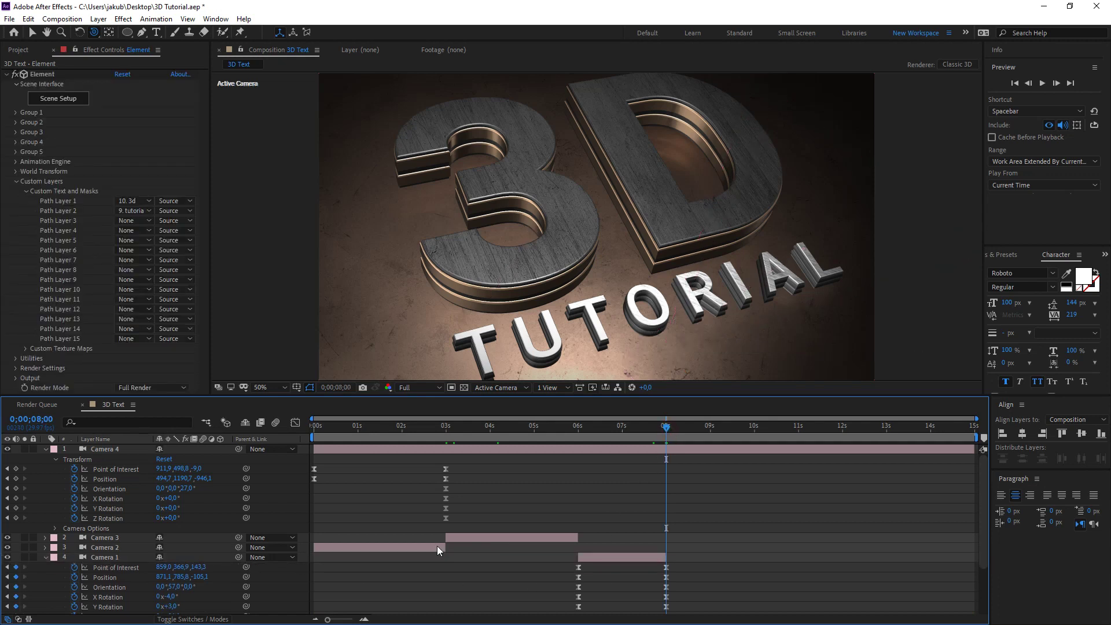
drag(457, 455, 748, 467)
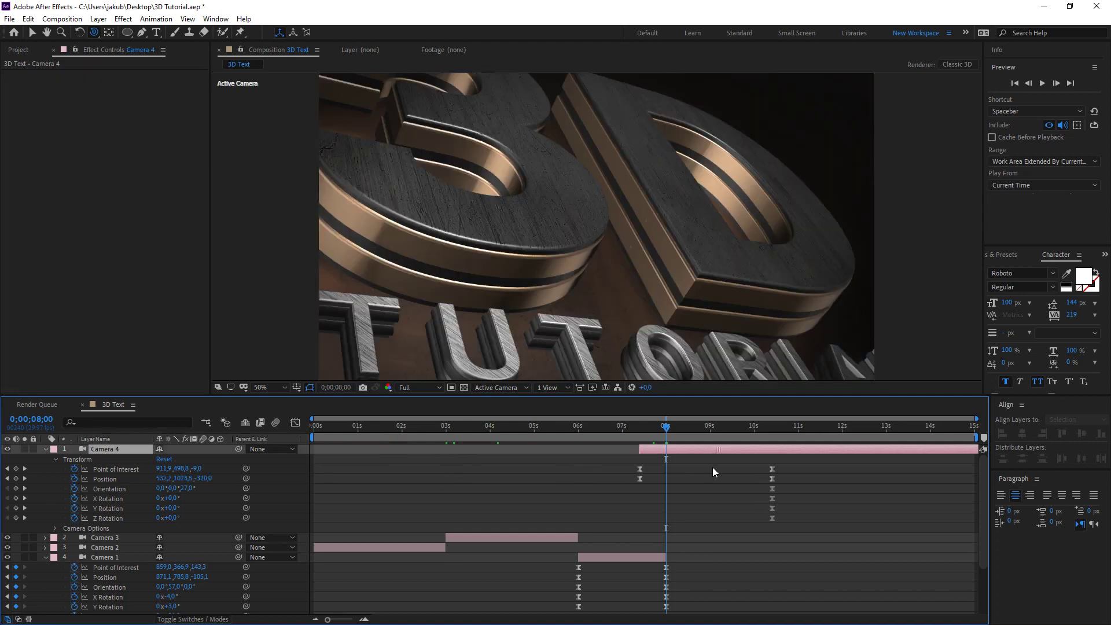
mouse_move(662, 435)
mouse_down()
mouse_move(841, 440)
mouse_move(294, 481)
mouse_up()
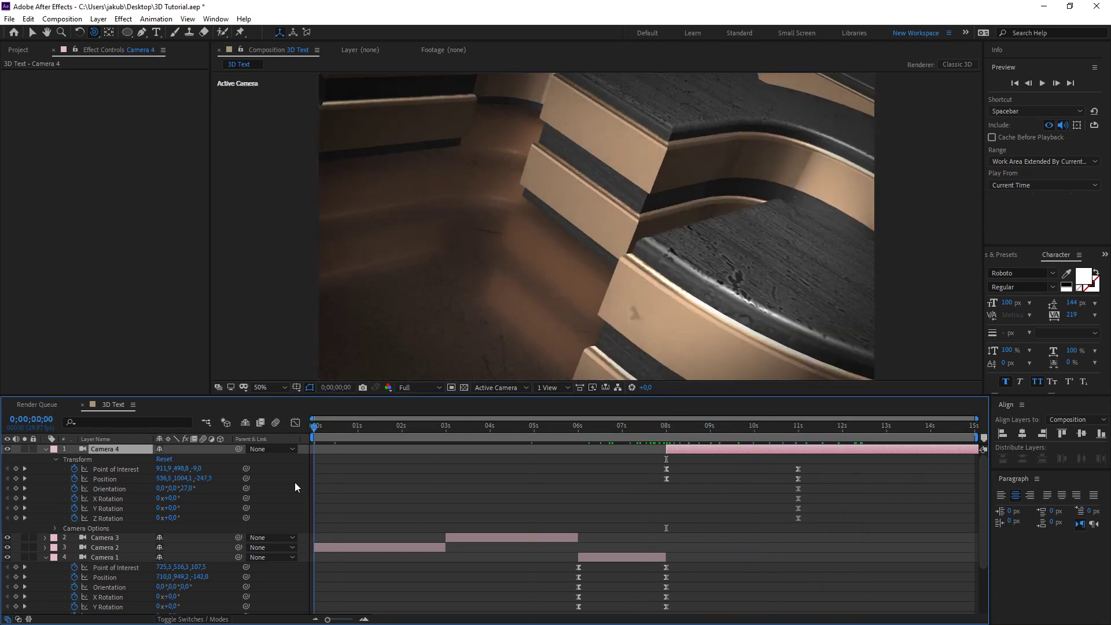
Collapse the camera layers and play a preview of the camera cuts
click(46, 449)
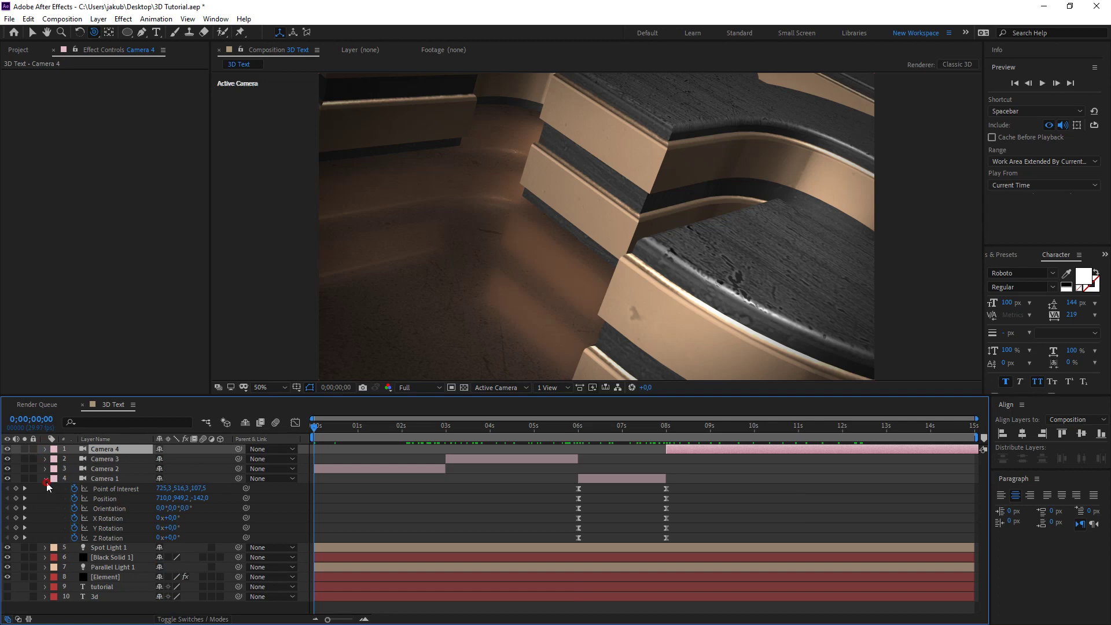
click(46, 480)
click(102, 556)
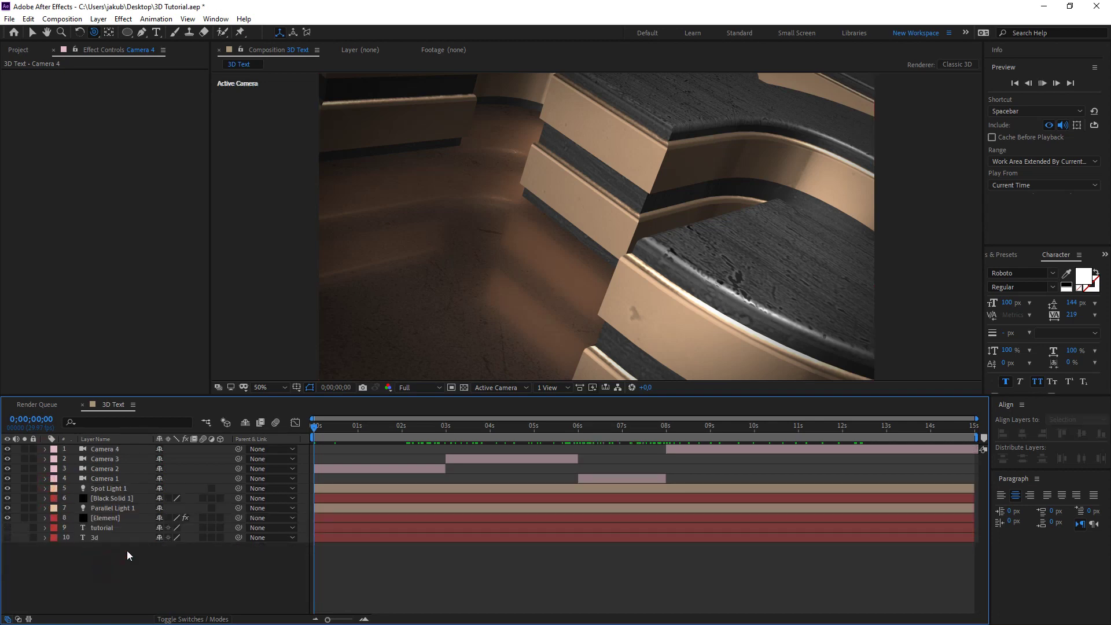
key(space)
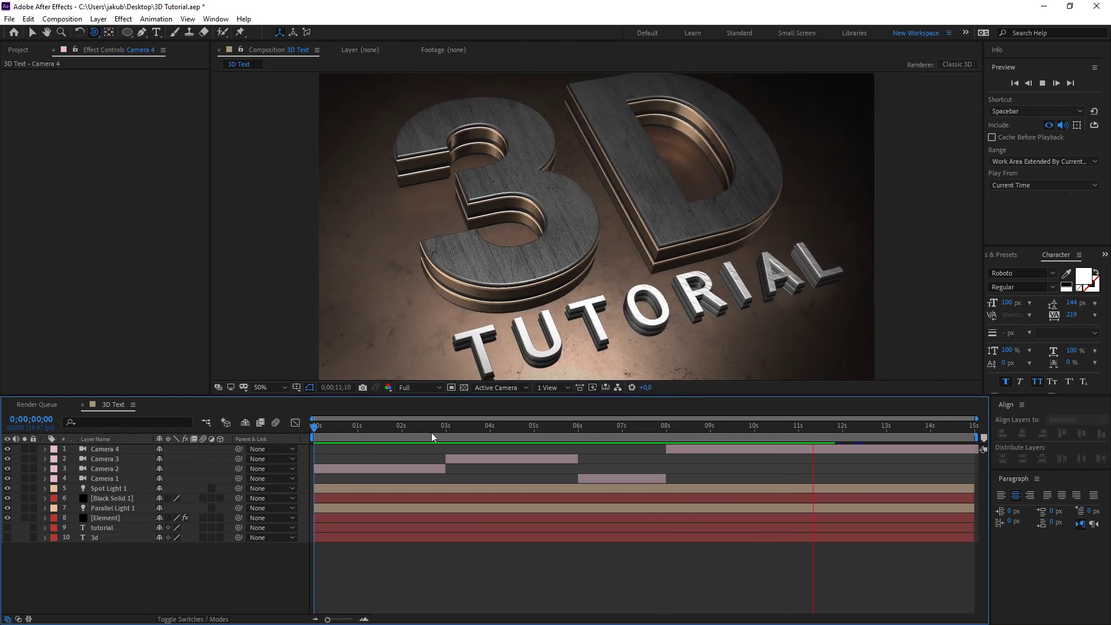
key(space)
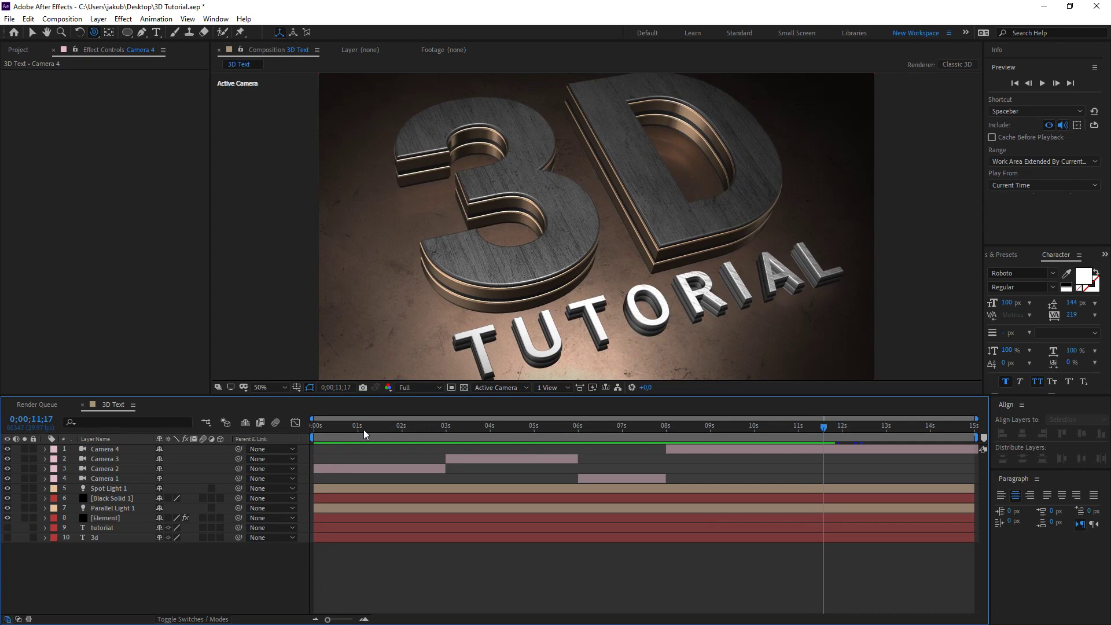
right_click(74, 587)
Add a black solid layer, Black Solid 2, and show its Opacity property
mouse_move(194, 460)
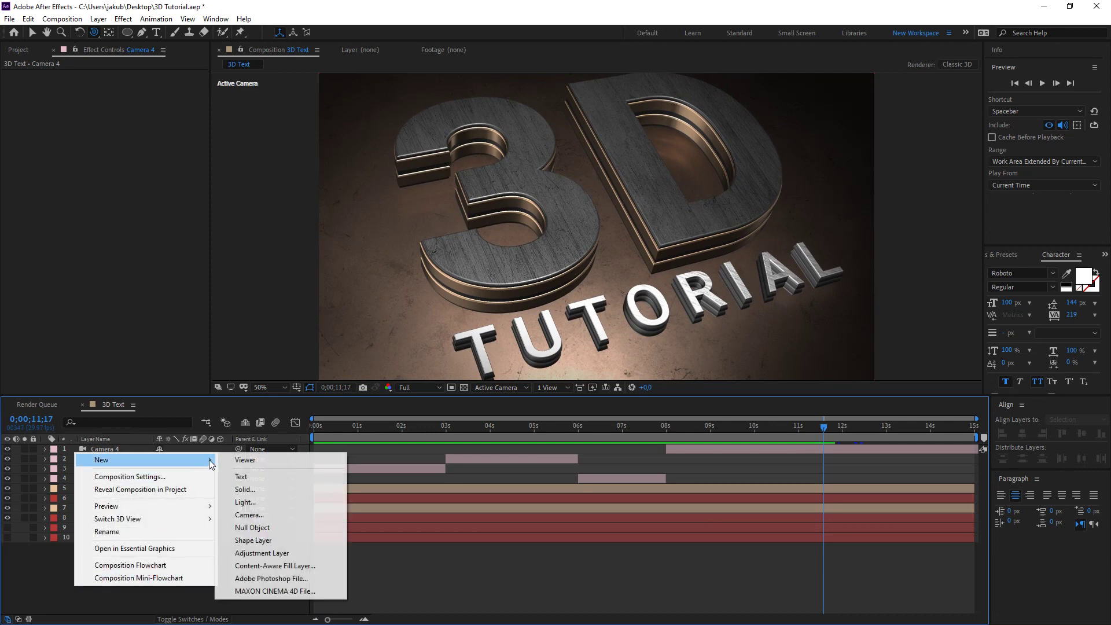
click(245, 489)
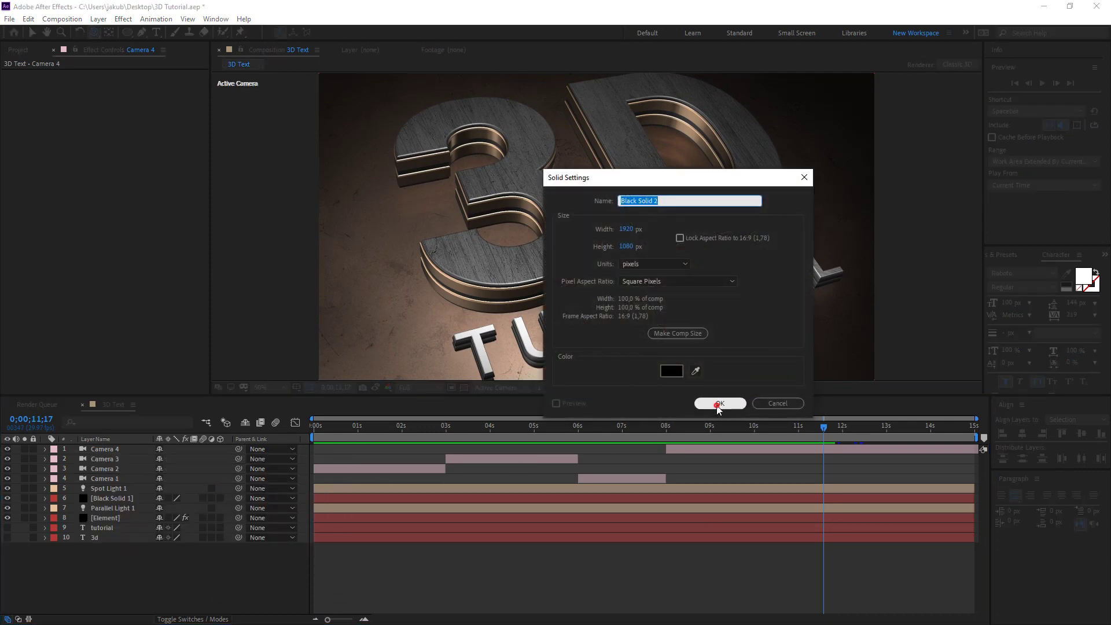
click(716, 400)
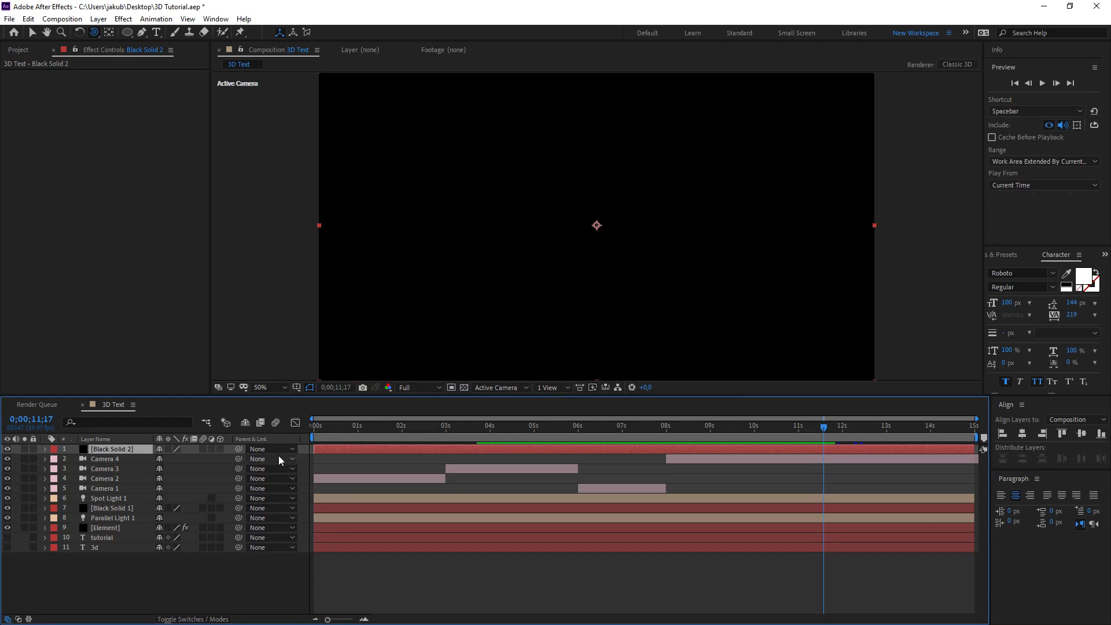
key(t)
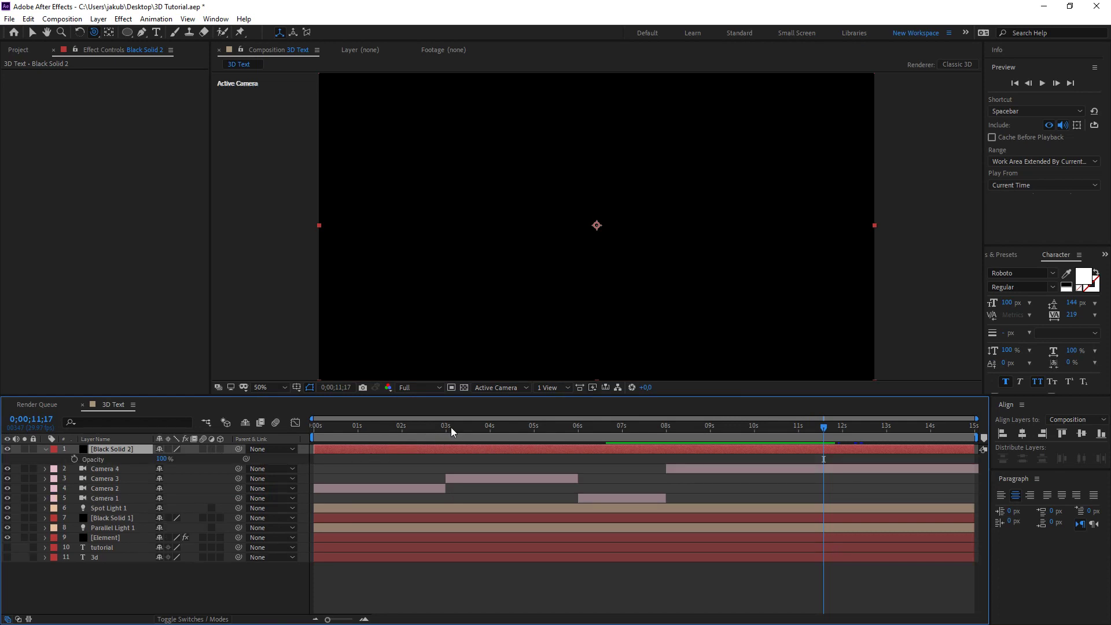
Keyframe Black Solid 2's opacity 0%–100%–0% around the 3 s cut
click(446, 427)
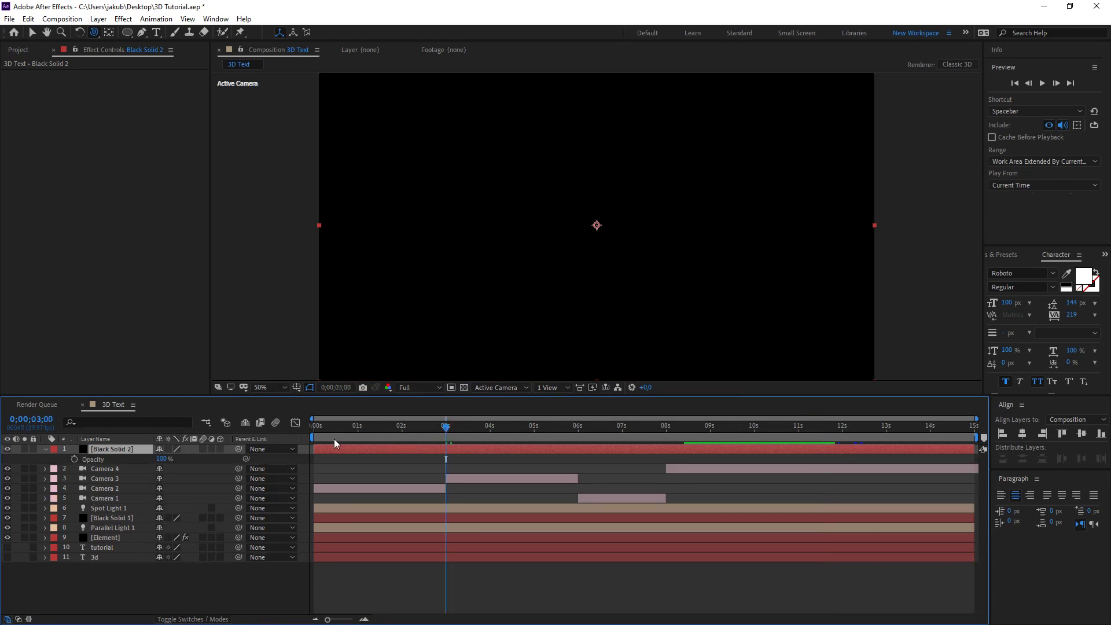
mouse_move(447, 428)
mouse_down()
mouse_move(625, 428)
mouse_move(582, 447)
mouse_up()
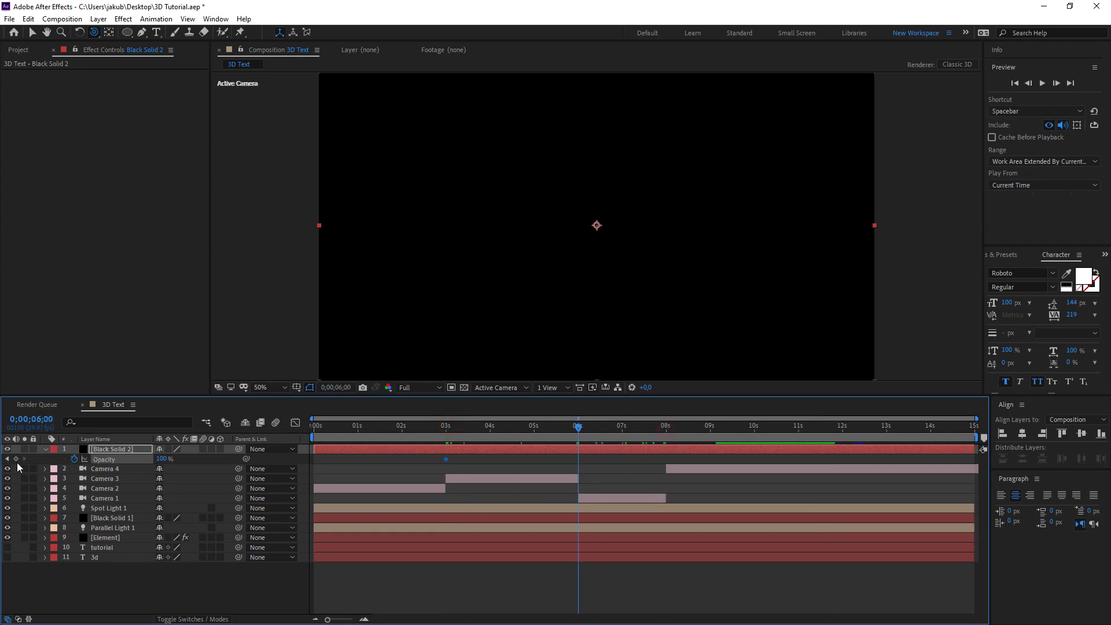
drag(580, 434, 665, 435)
drag(667, 429, 440, 447)
drag(159, 461, 95, 462)
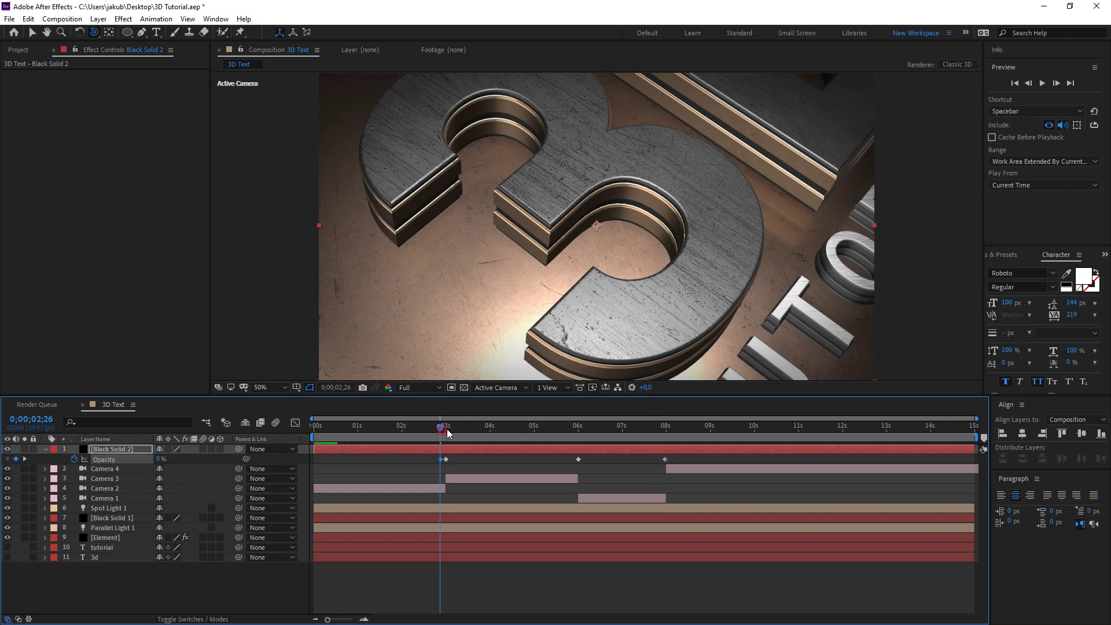
drag(448, 434, 455, 433)
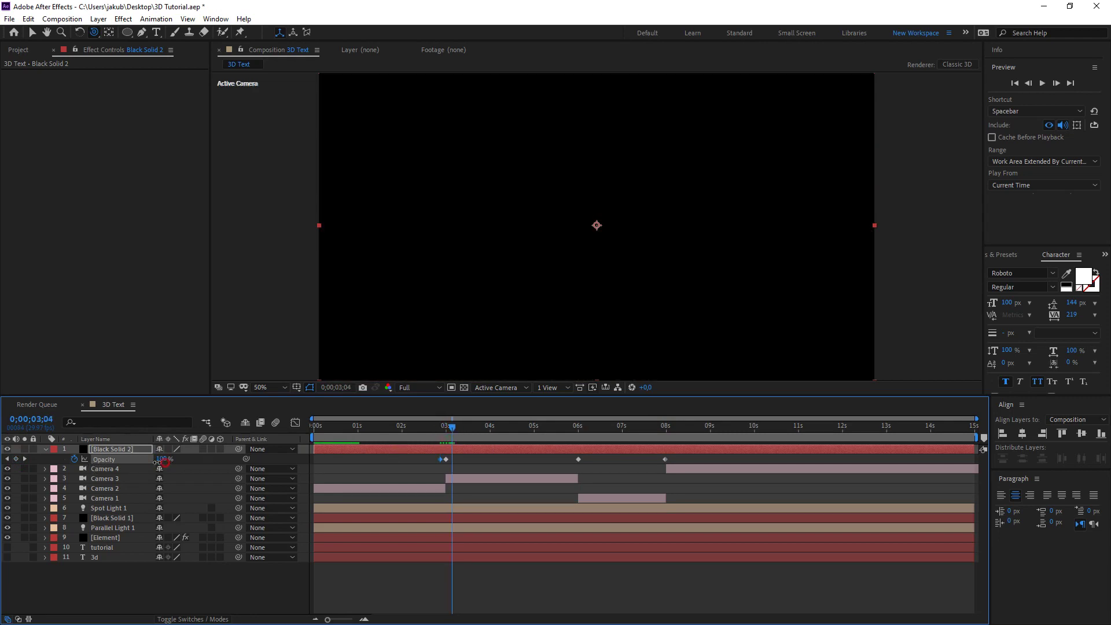
drag(156, 462, 27, 470)
Repeat the opacity dip at the 6 s and 8 s cuts, then return to the start
drag(453, 431, 572, 440)
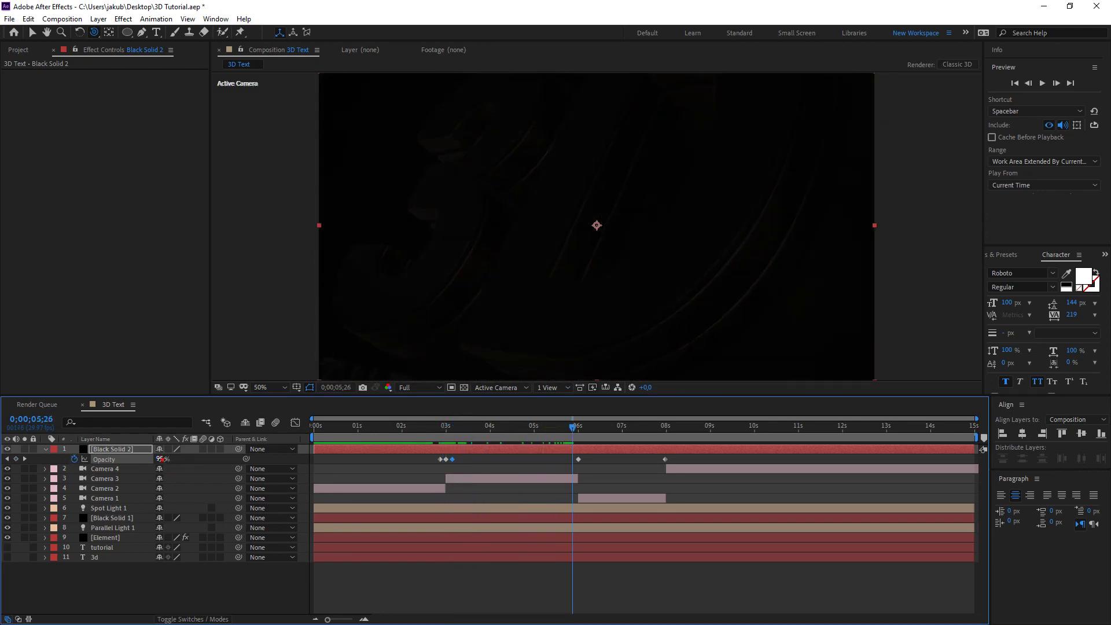
drag(573, 428, 583, 429)
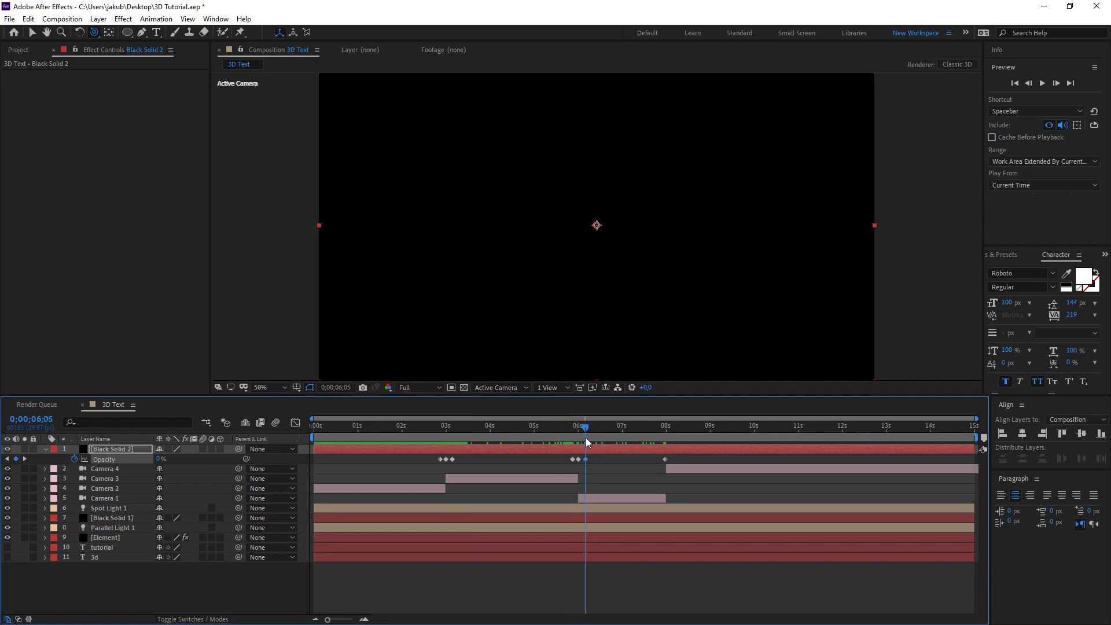
drag(586, 442, 662, 440)
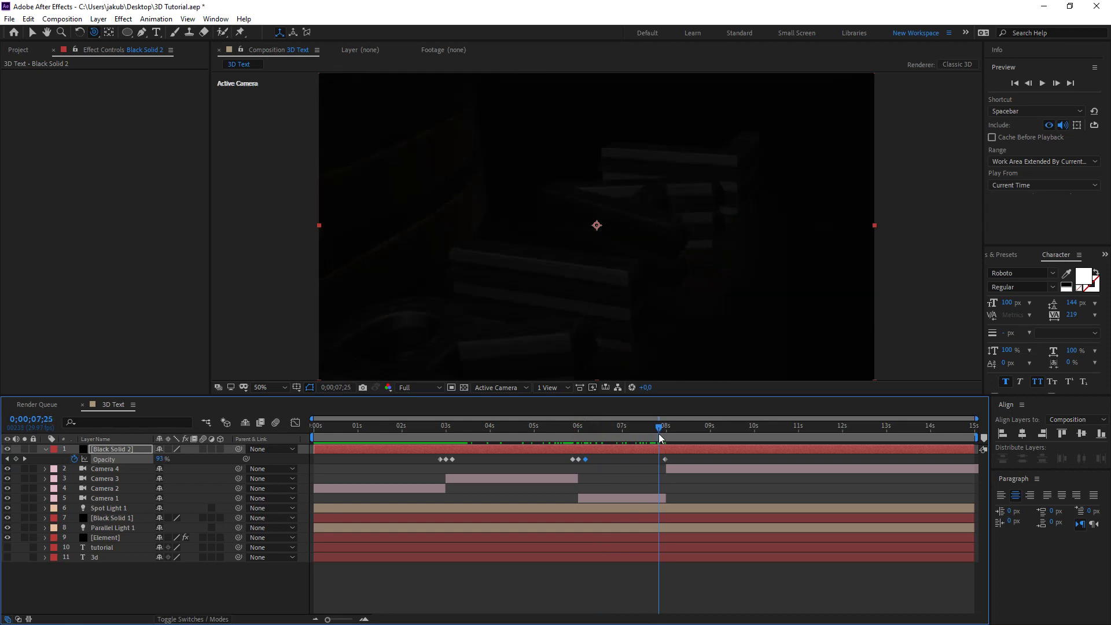
key(ctrl+v)
drag(659, 433, 664, 436)
key(ctrl+v)
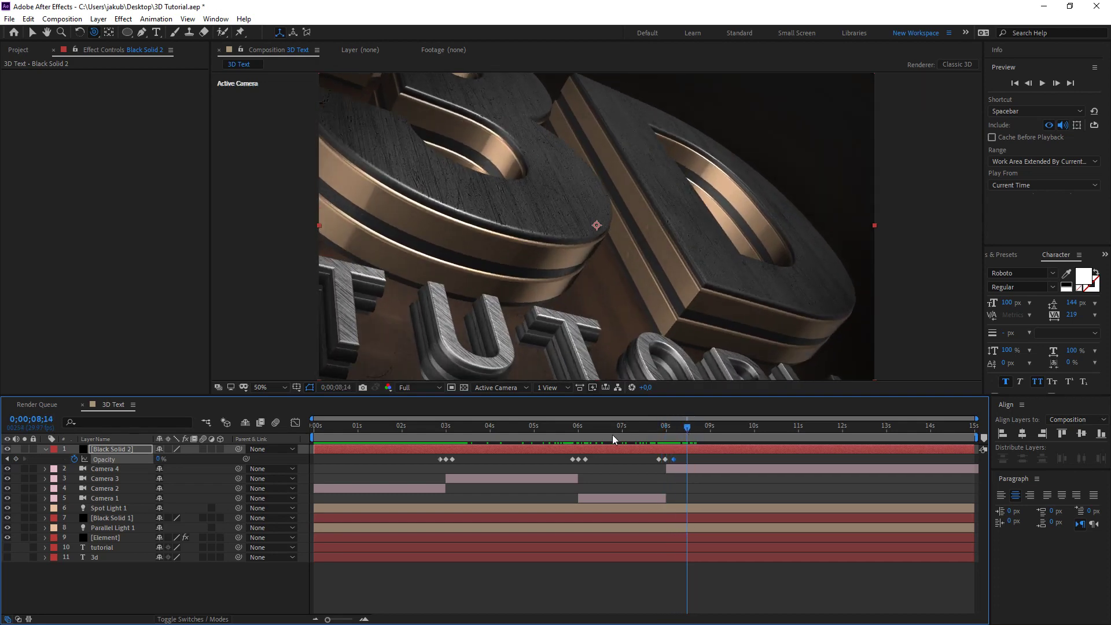
drag(665, 436, 442, 433)
key(Home)
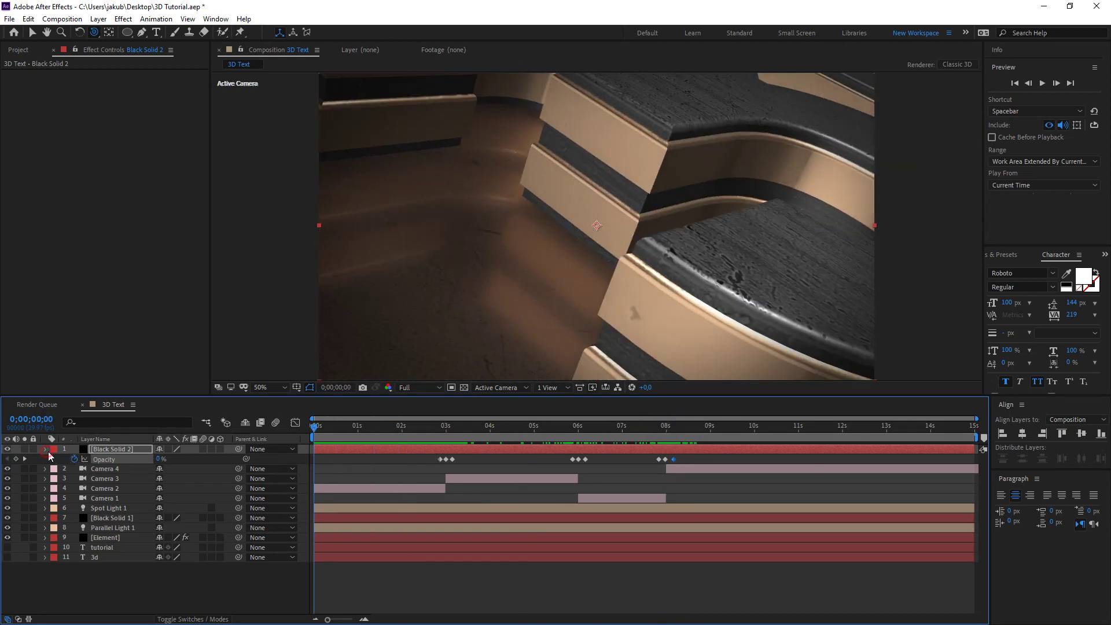
Collapse Black Solid 2 and play a preview of the fades
click(46, 450)
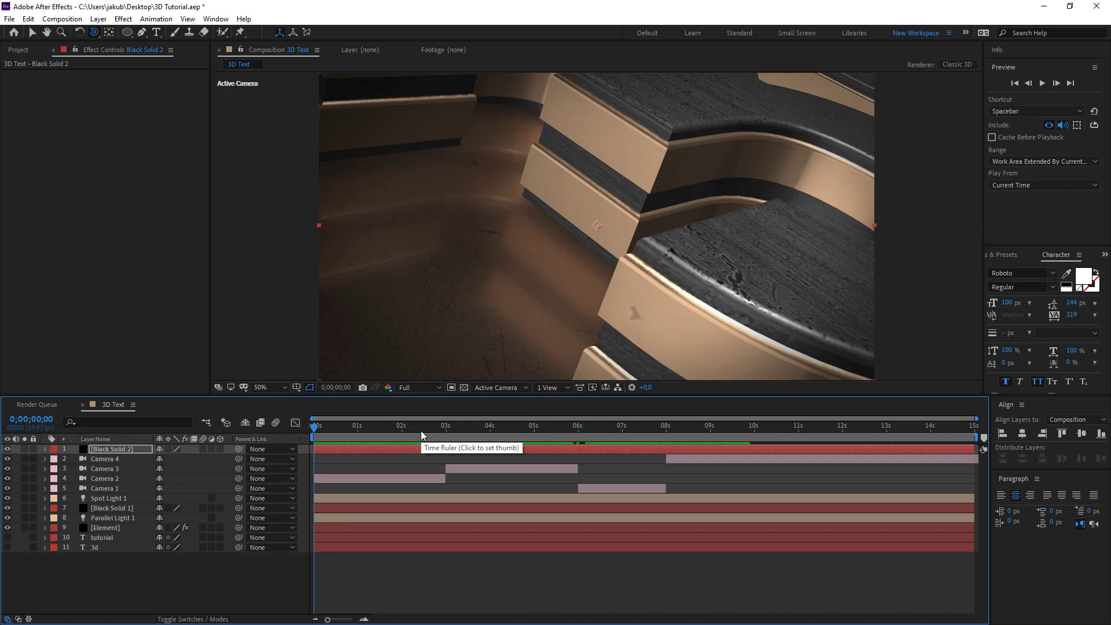
key(space)
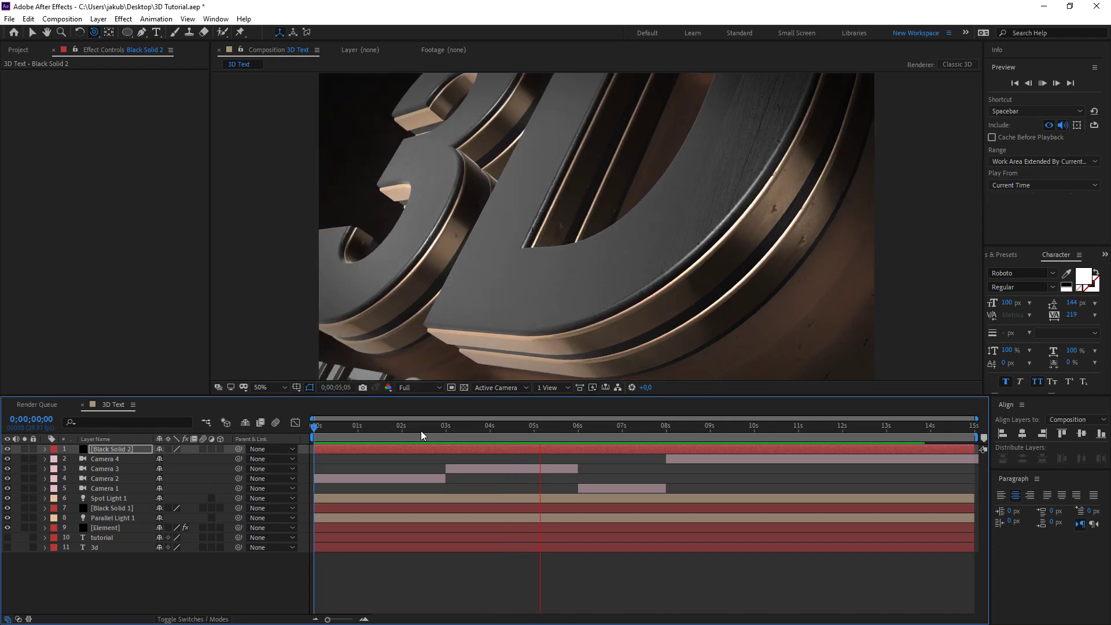
key(space)
Set viewer magnification to Fit and replay the composition from the start
click(264, 387)
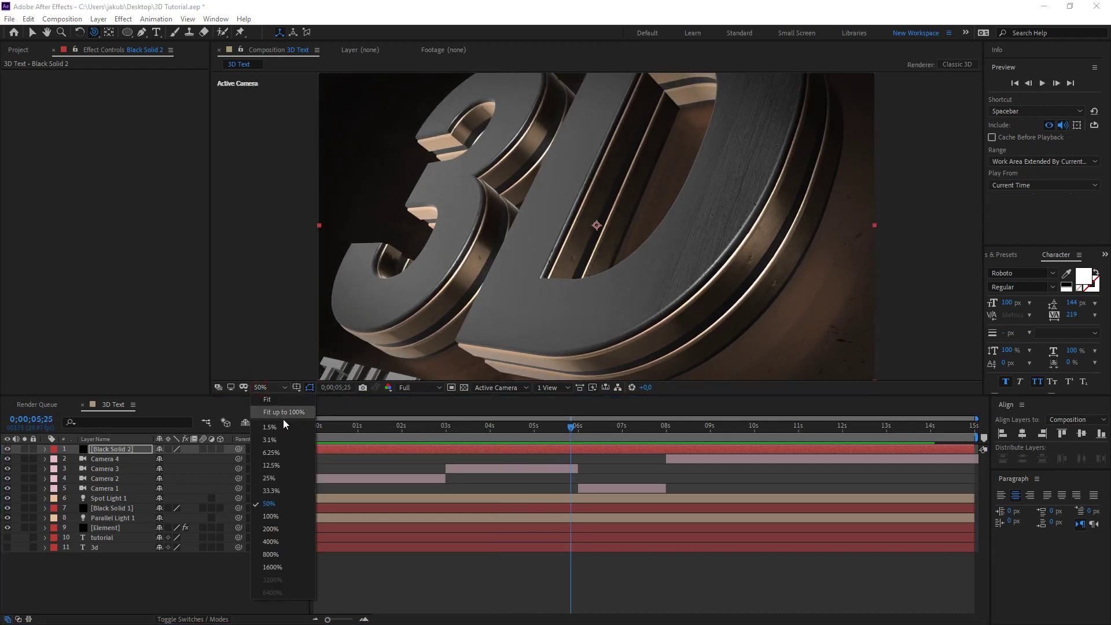
click(286, 412)
drag(372, 432, 277, 438)
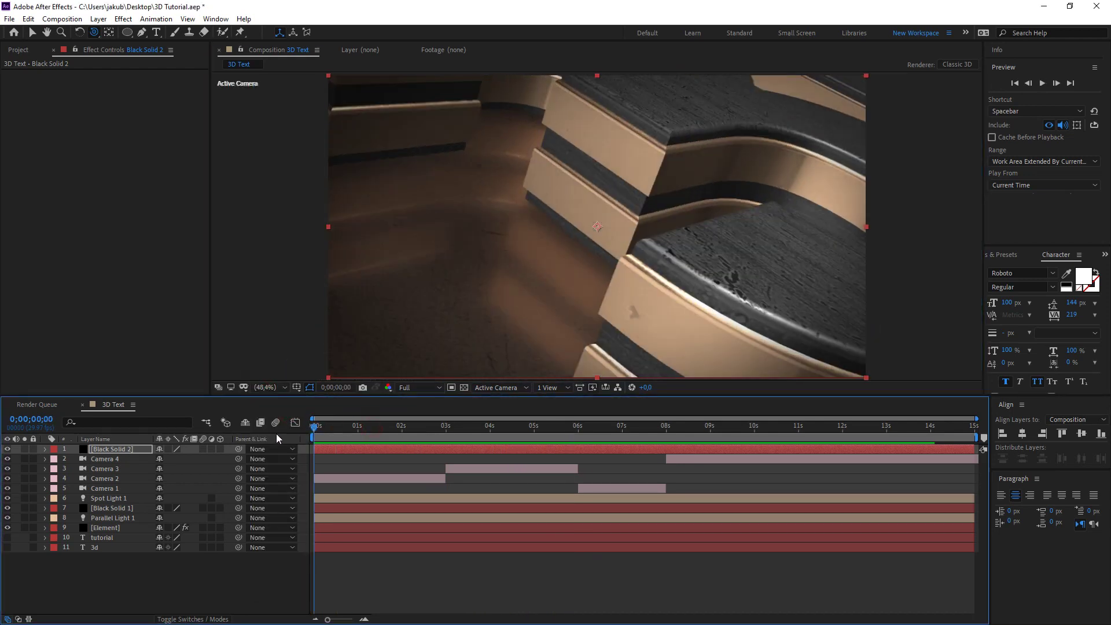
click(230, 583)
key(space)
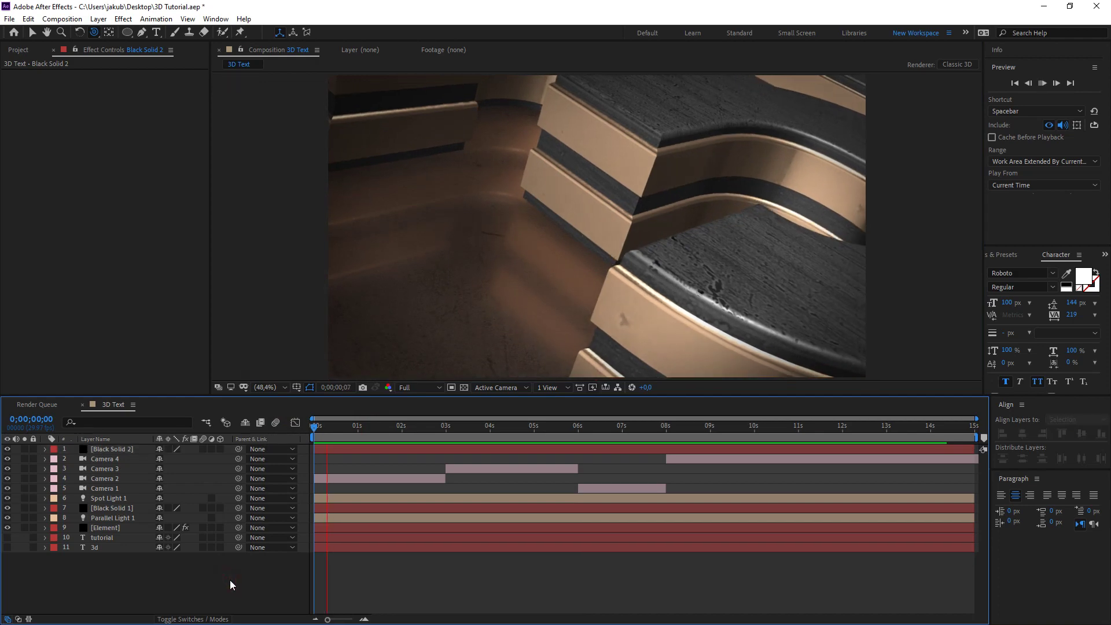
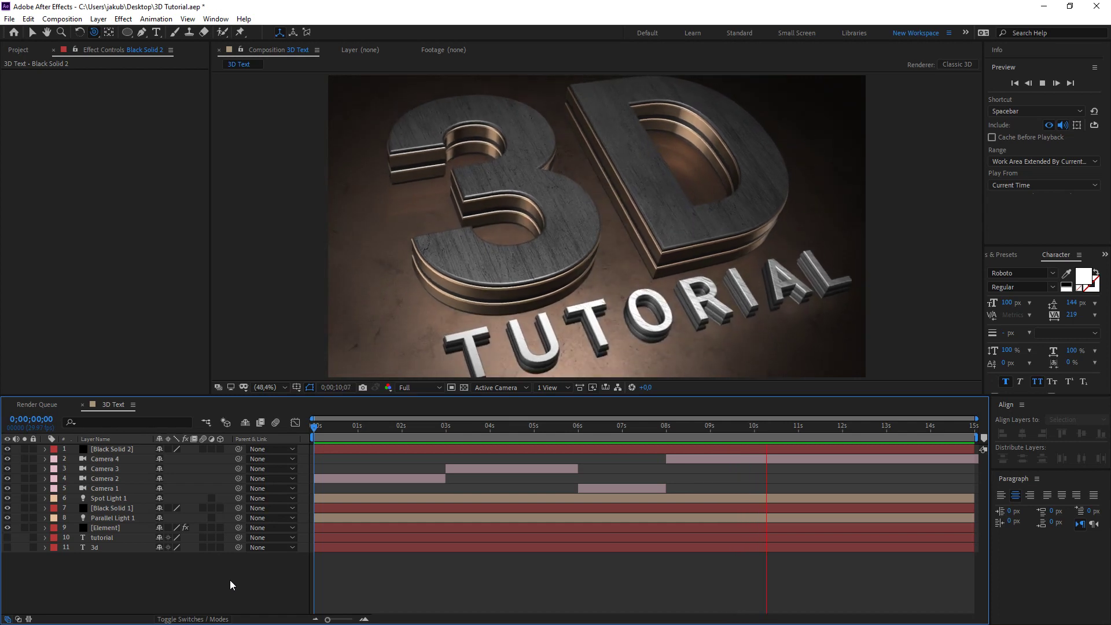
Stop the preview and select the Spot Light 1 layer
key(space)
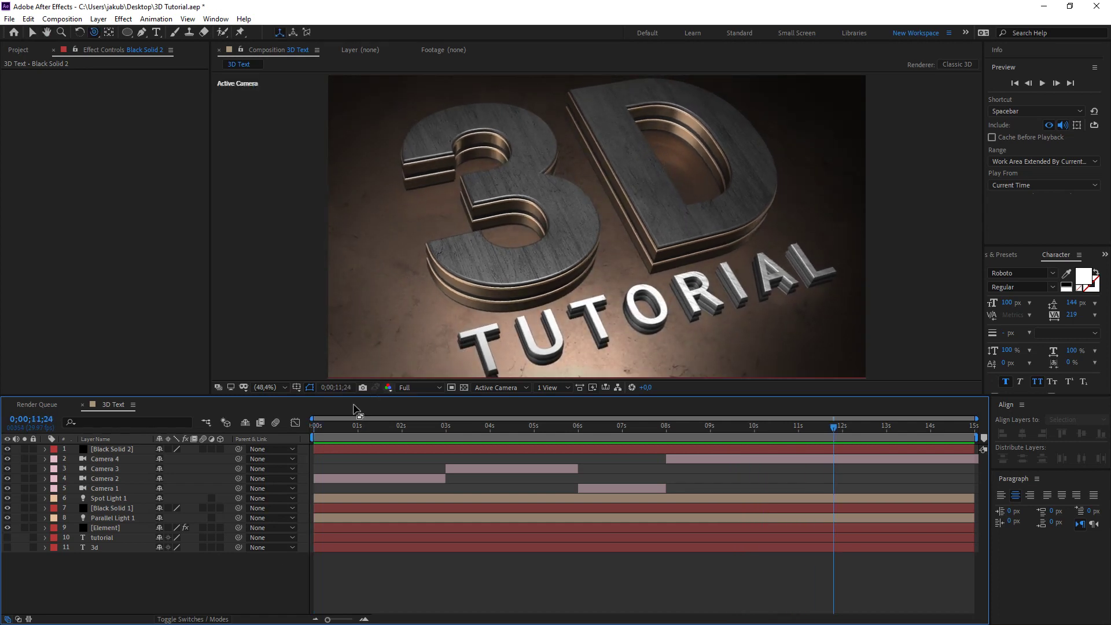
click(118, 498)
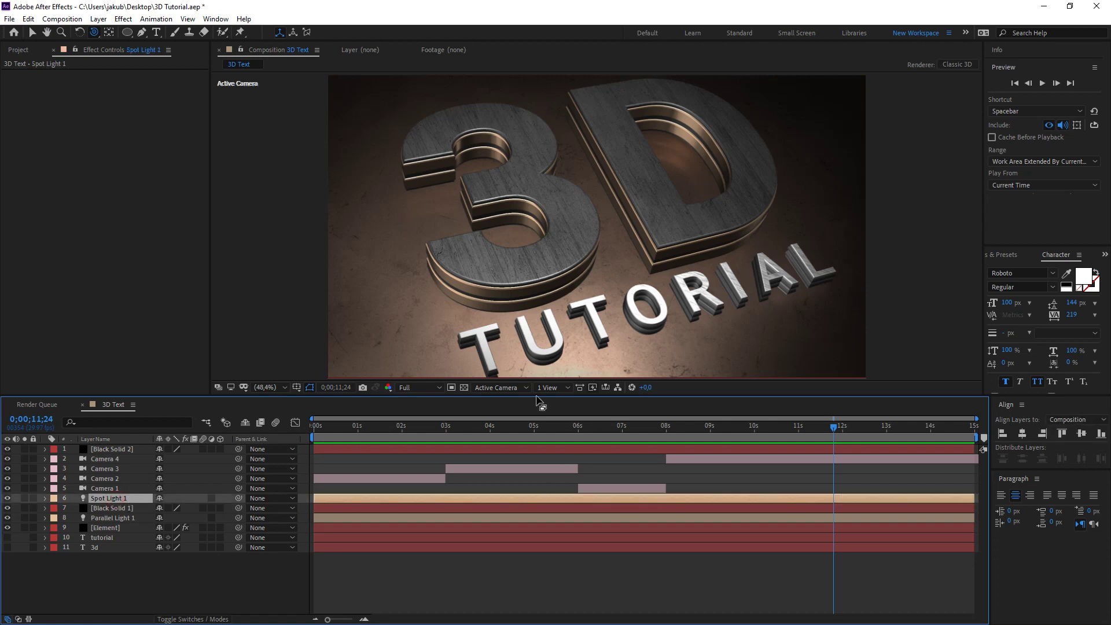
scroll(557, 317, down, 4)
scroll(585, 316, down, 2)
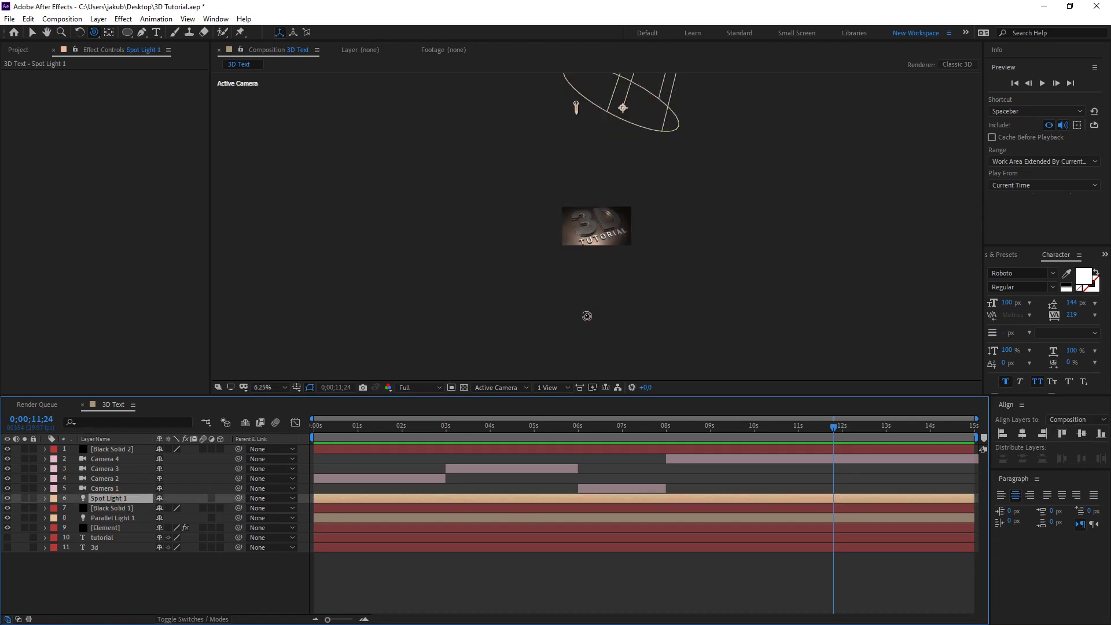
Zoom the comp view to 50% while toggling Spot Light 1 off and on to compare lighting
key(v)
key(period)
key(period)
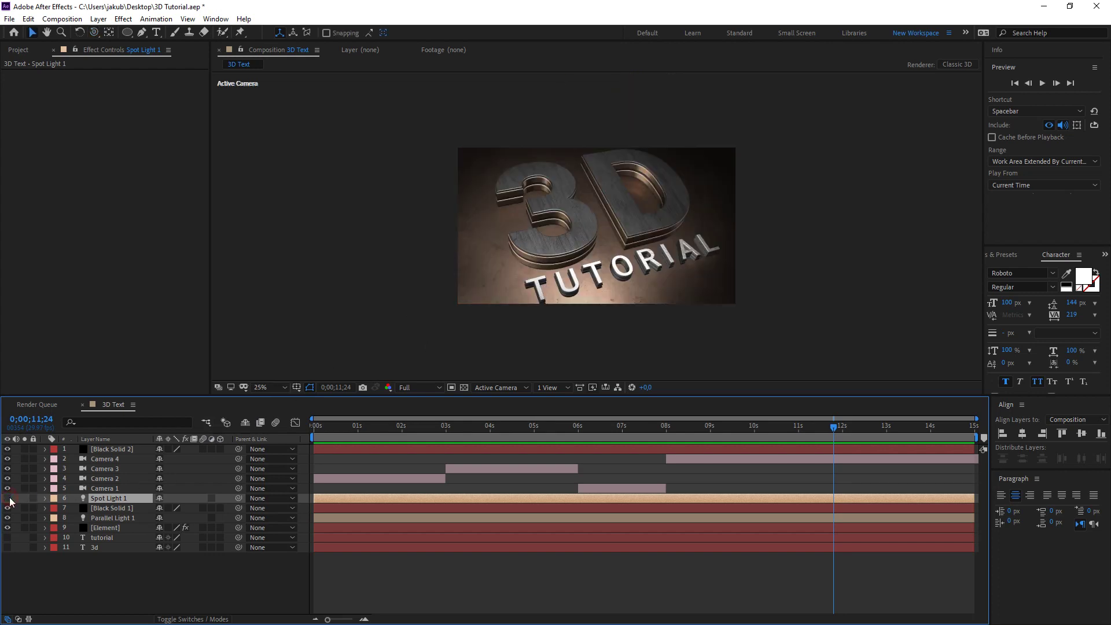
click(8, 498)
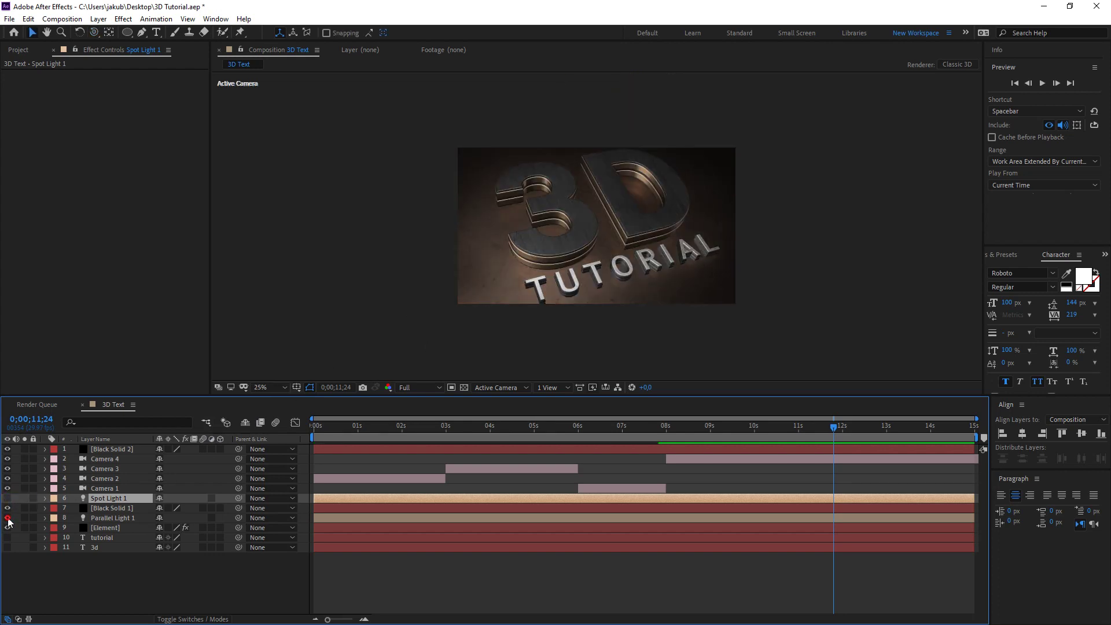
key(period)
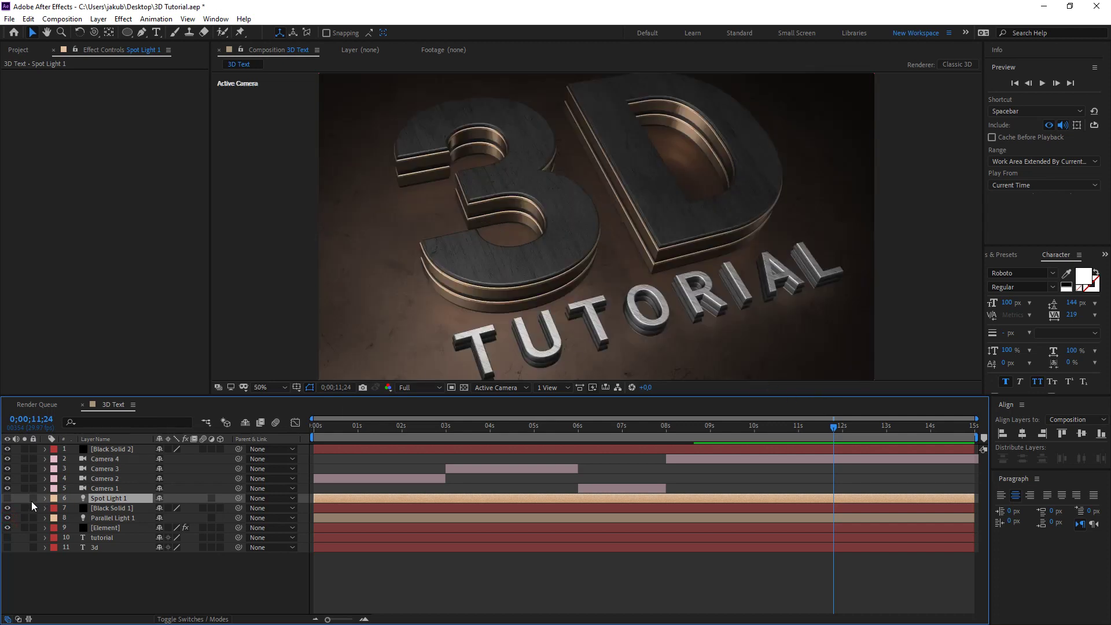
click(9, 498)
Compare the shots around 6;28 and 7;04 with Spot Light 1 hidden and shown
click(9, 499)
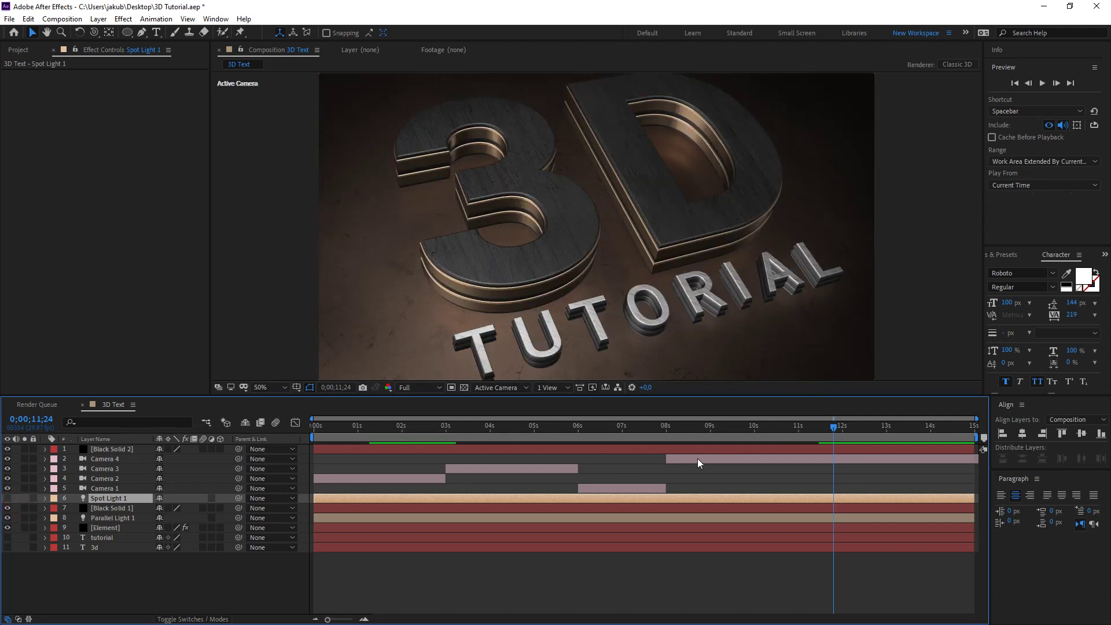
drag(720, 437, 621, 449)
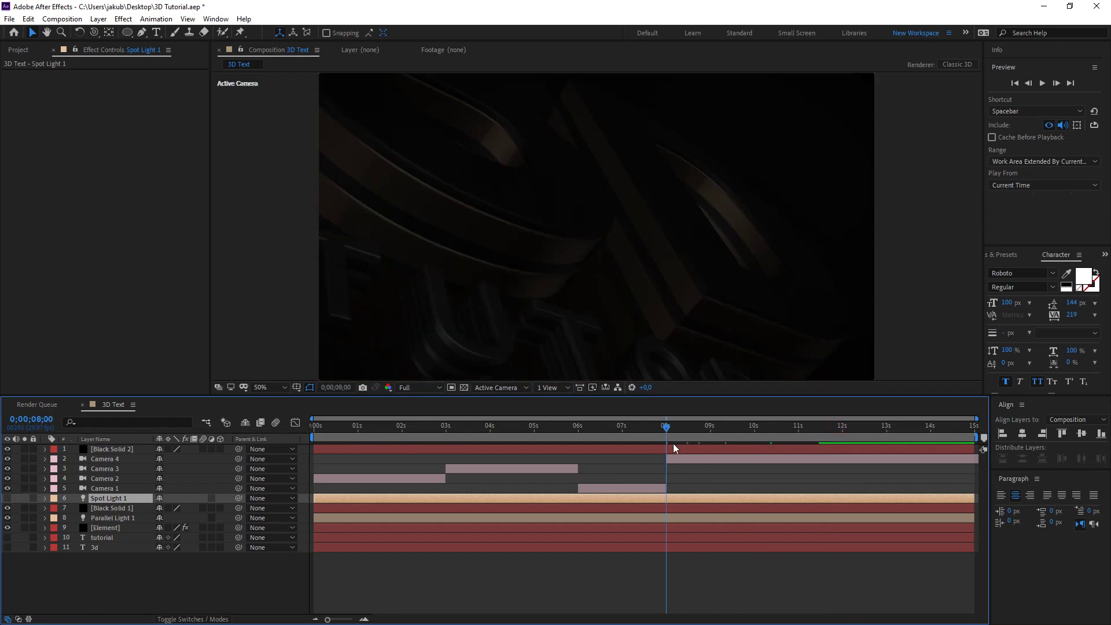
drag(621, 450, 398, 454)
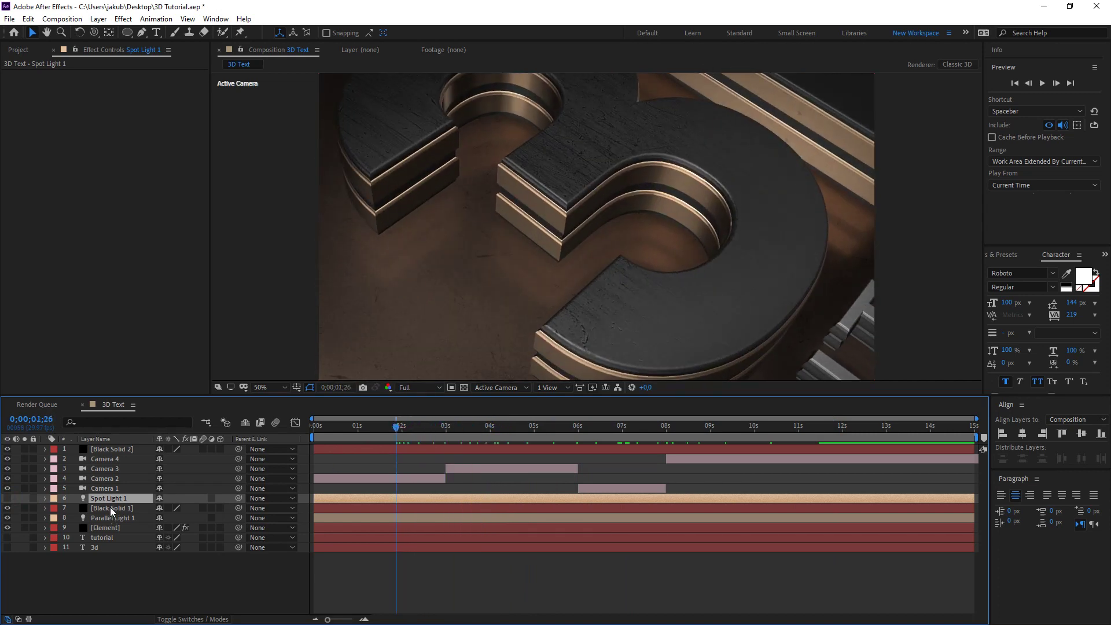
click(8, 498)
click(8, 498)
Delete Spot Light 1 and check the shots at 3 seconds and 2;06
key(Delete)
drag(397, 427, 842, 443)
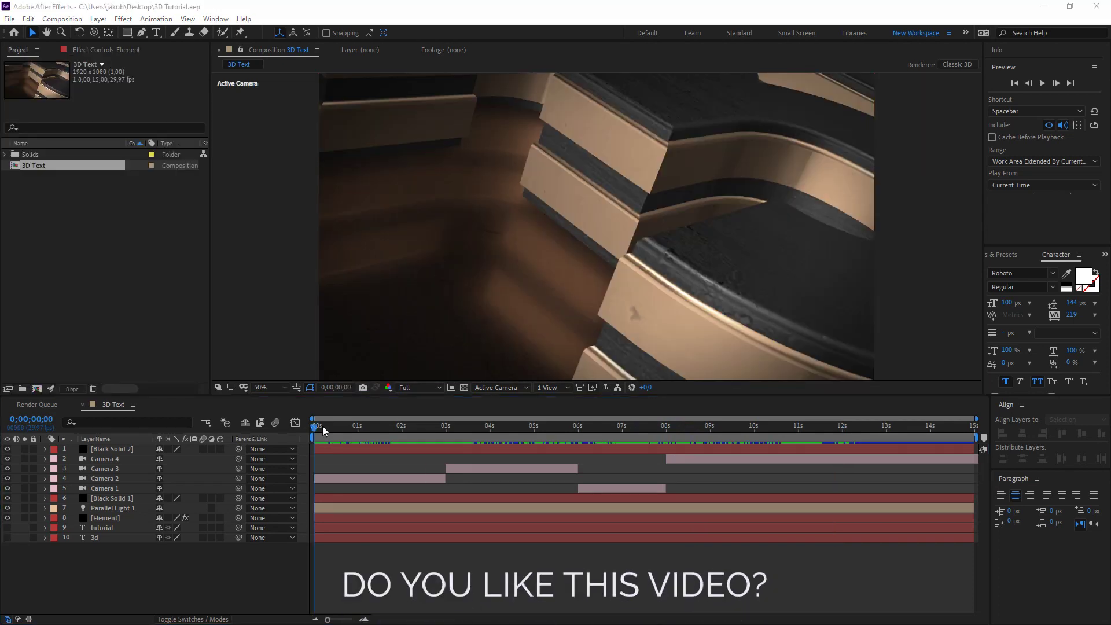
drag(324, 430, 436, 441)
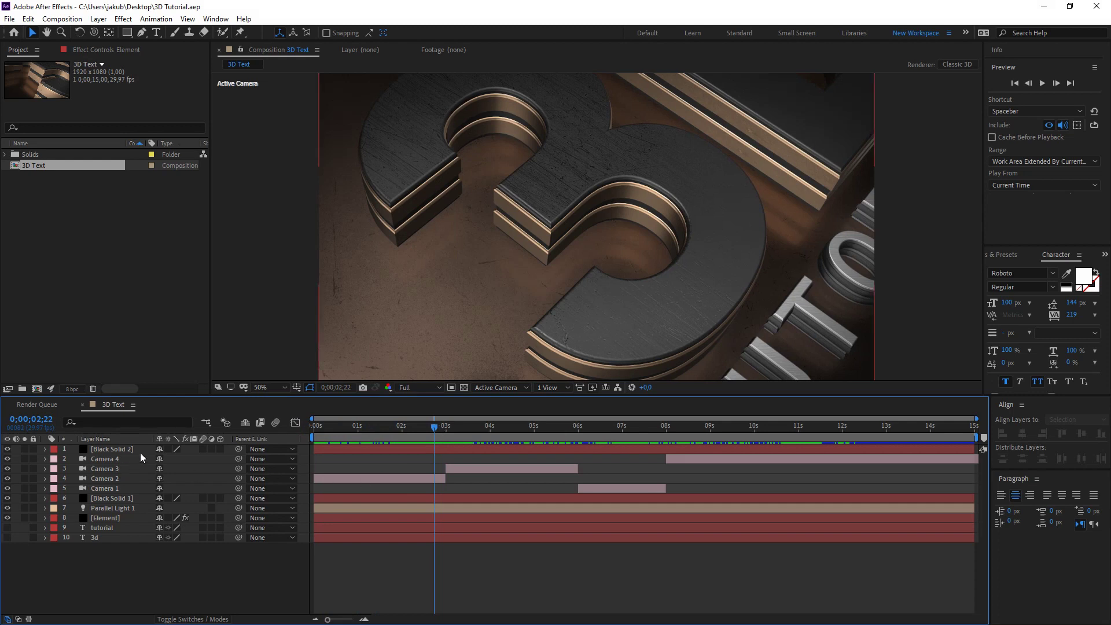
Show Camera 2's keyframes at 2;29 and hide Black Solid 2 to see the lit scene
click(128, 480)
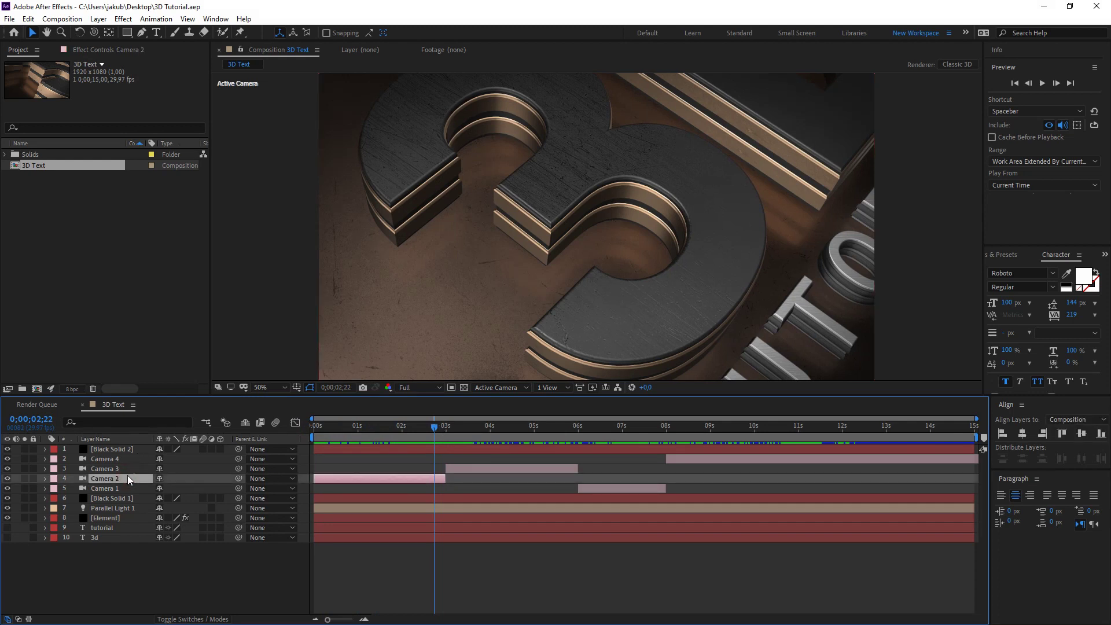
key(u)
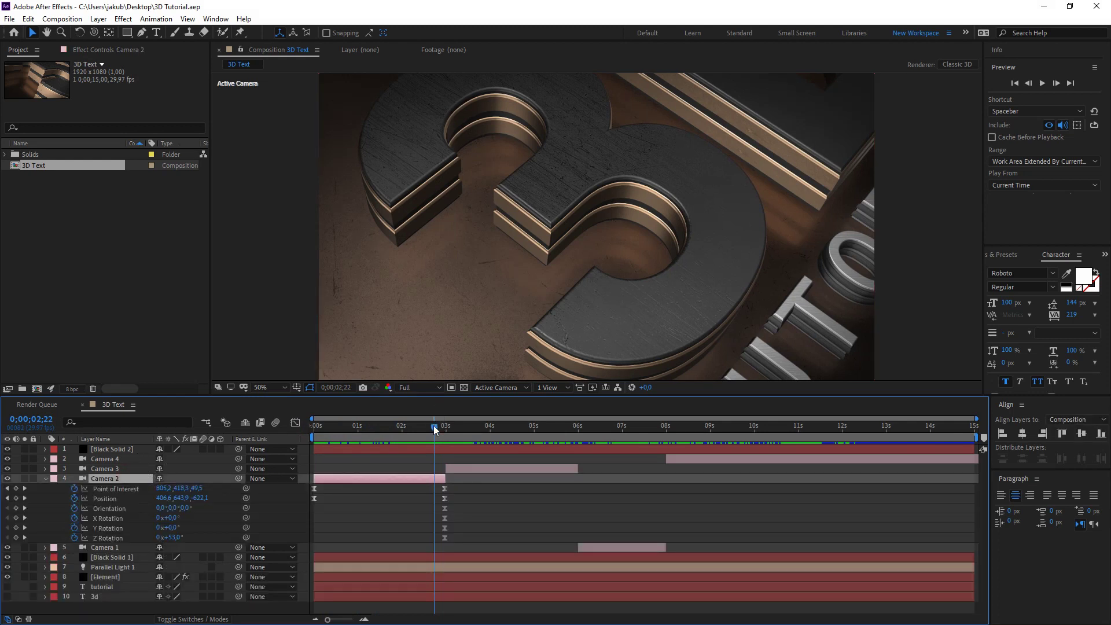
drag(435, 429, 444, 428)
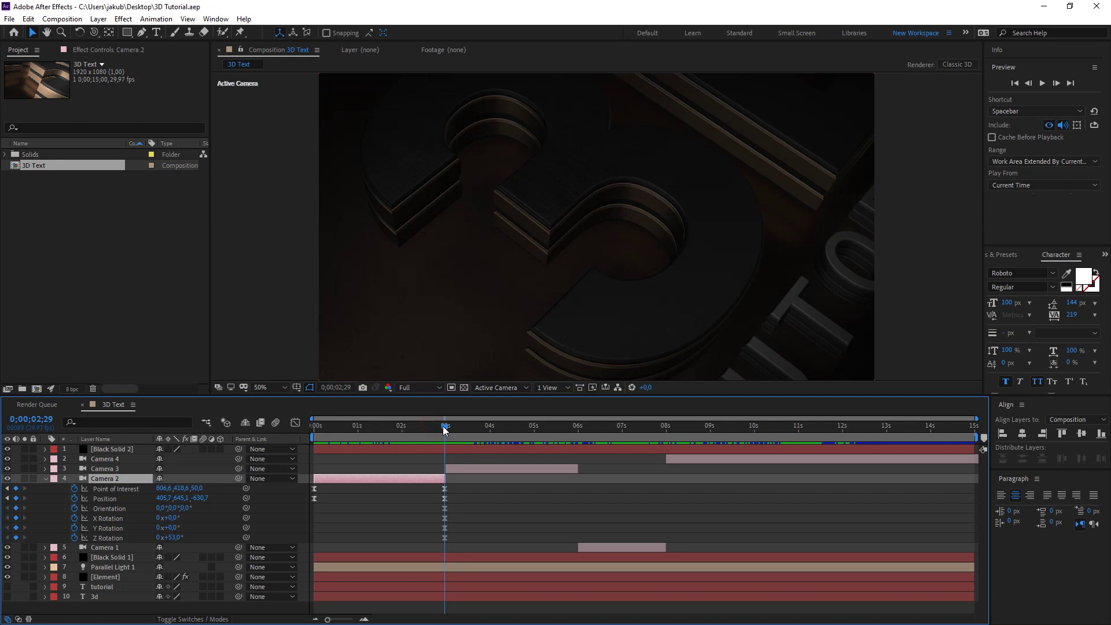
click(9, 450)
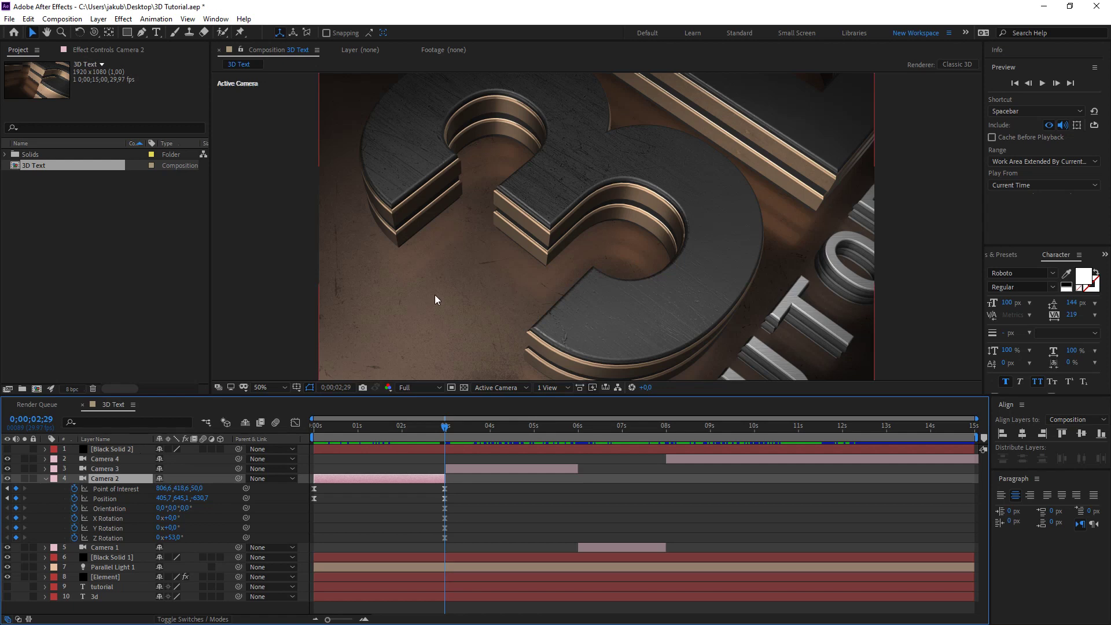
Orbit Camera 2 to a lower angle and move it closer to the 3D letters
key(c)
drag(551, 241, 565, 266)
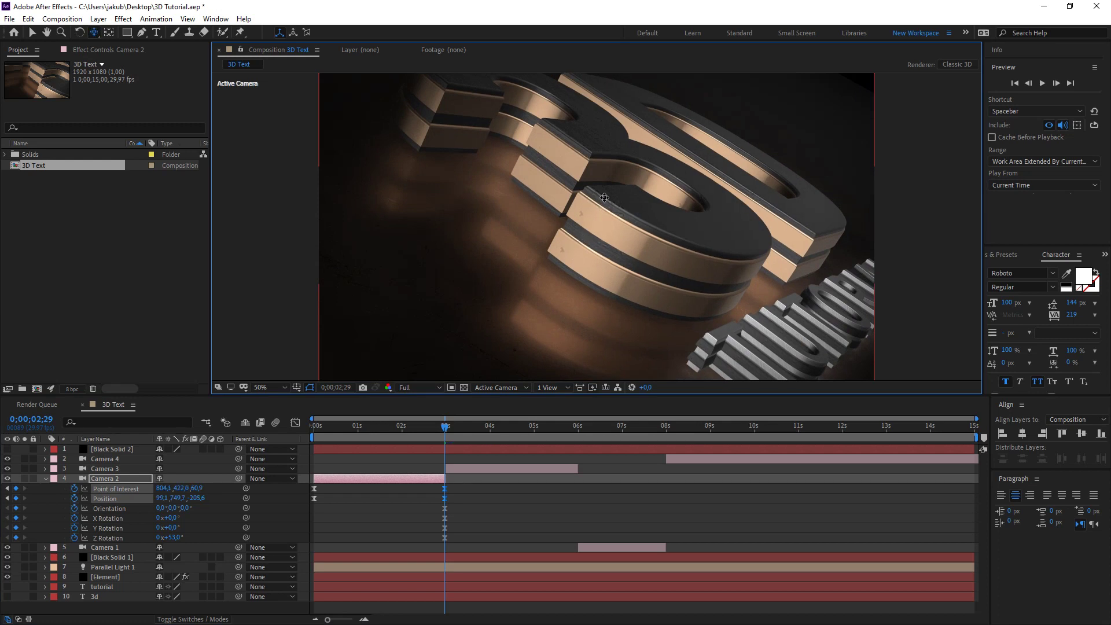
drag(604, 198, 581, 272)
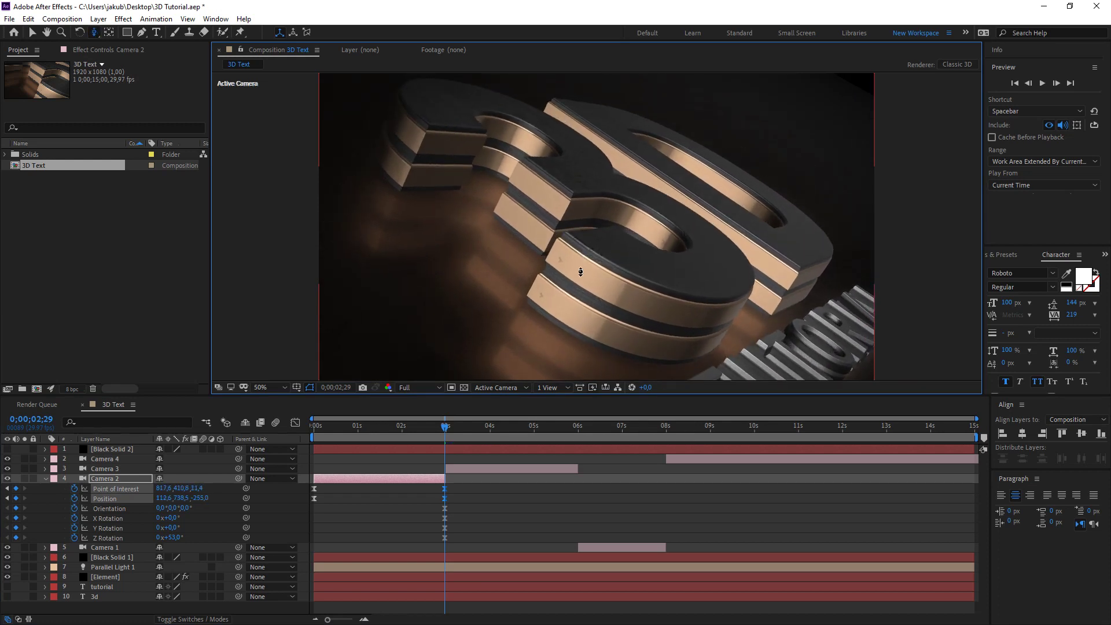
drag(580, 272, 601, 192)
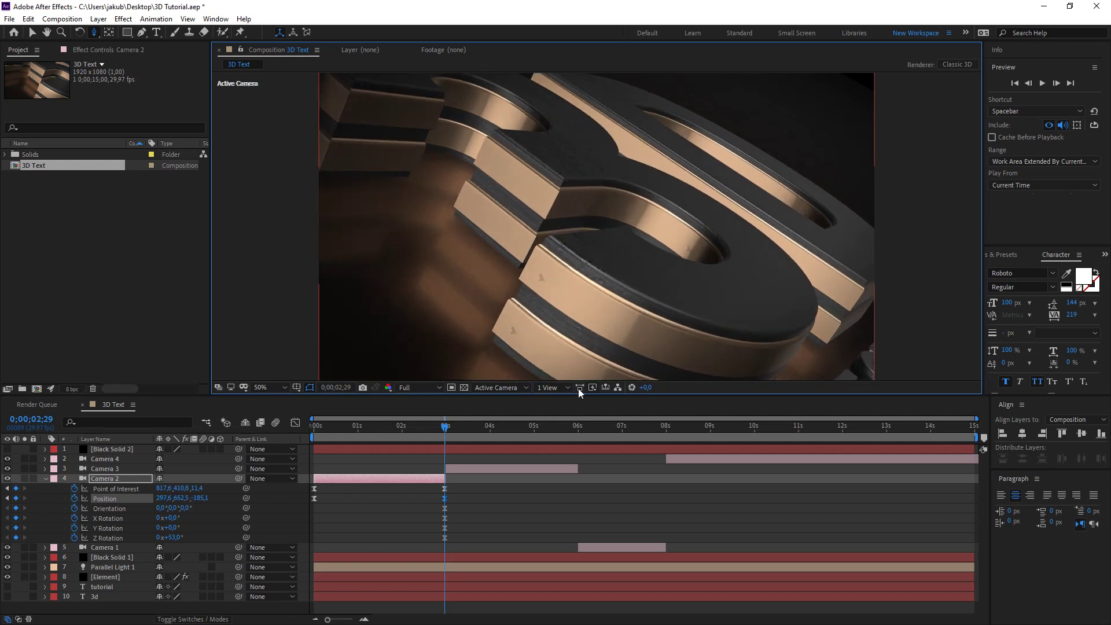
Preview Camera 2's animation from the start, undoing a further angle tweak
drag(444, 429, 307, 429)
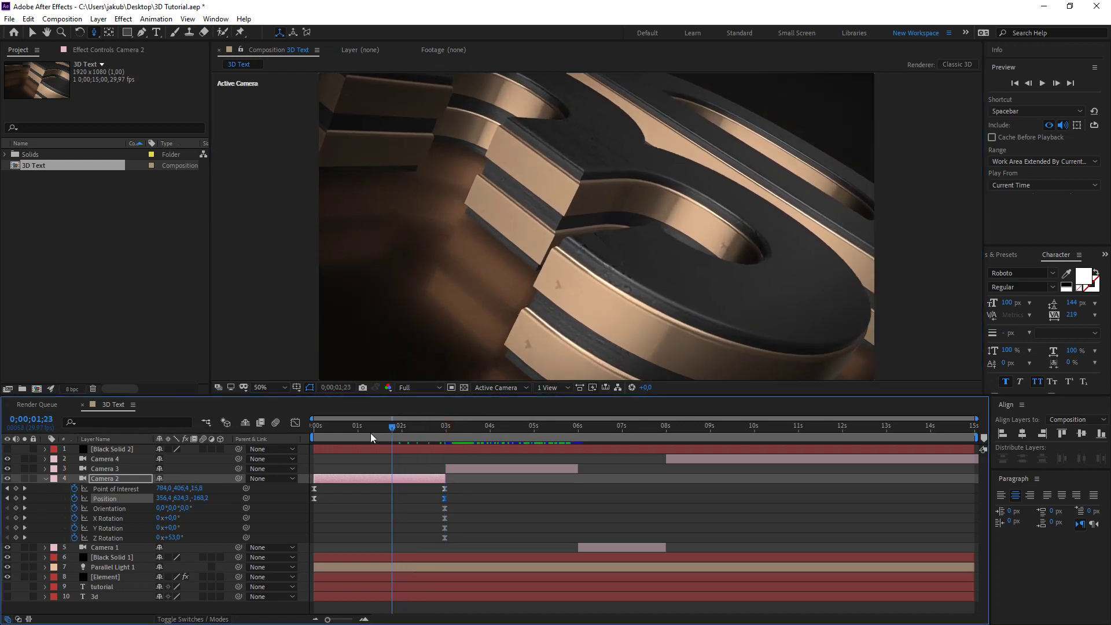
key(space)
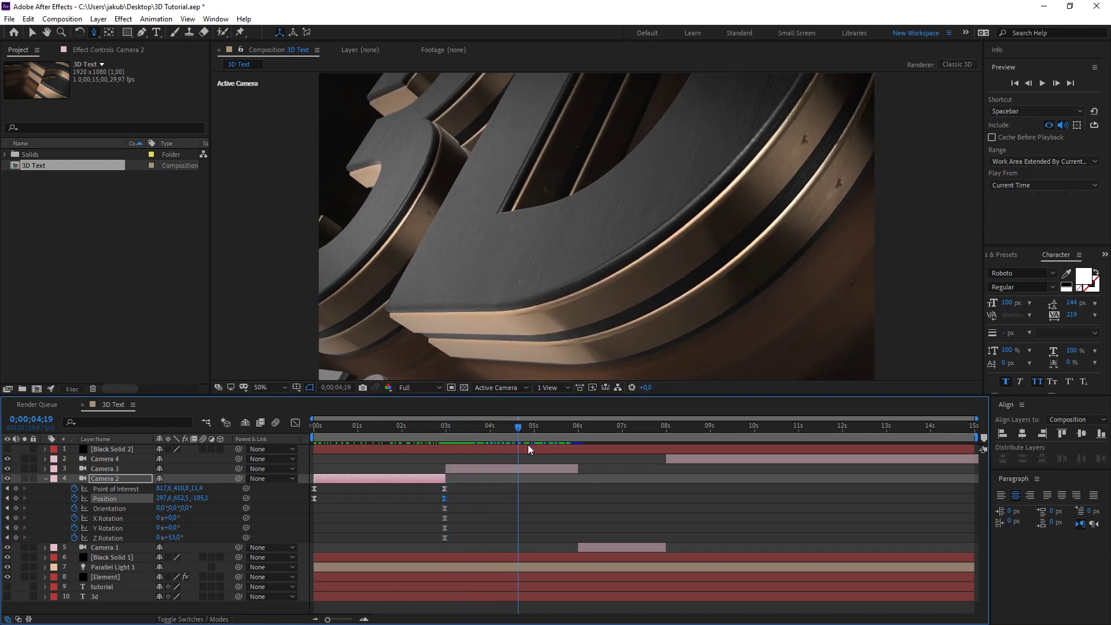
drag(568, 446, 571, 448)
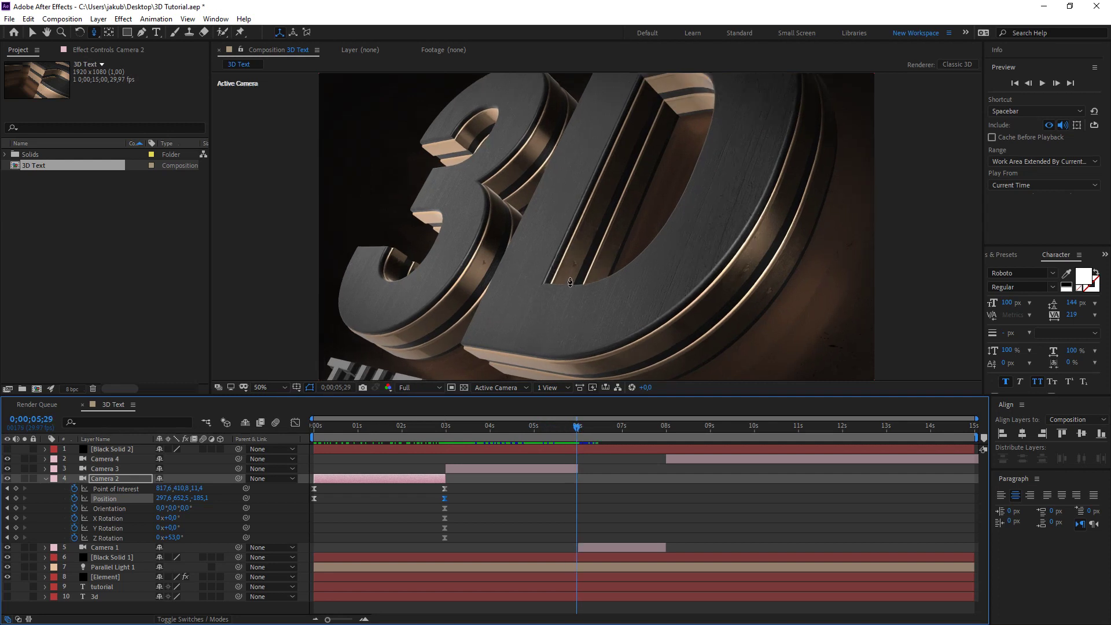
drag(601, 273, 578, 277)
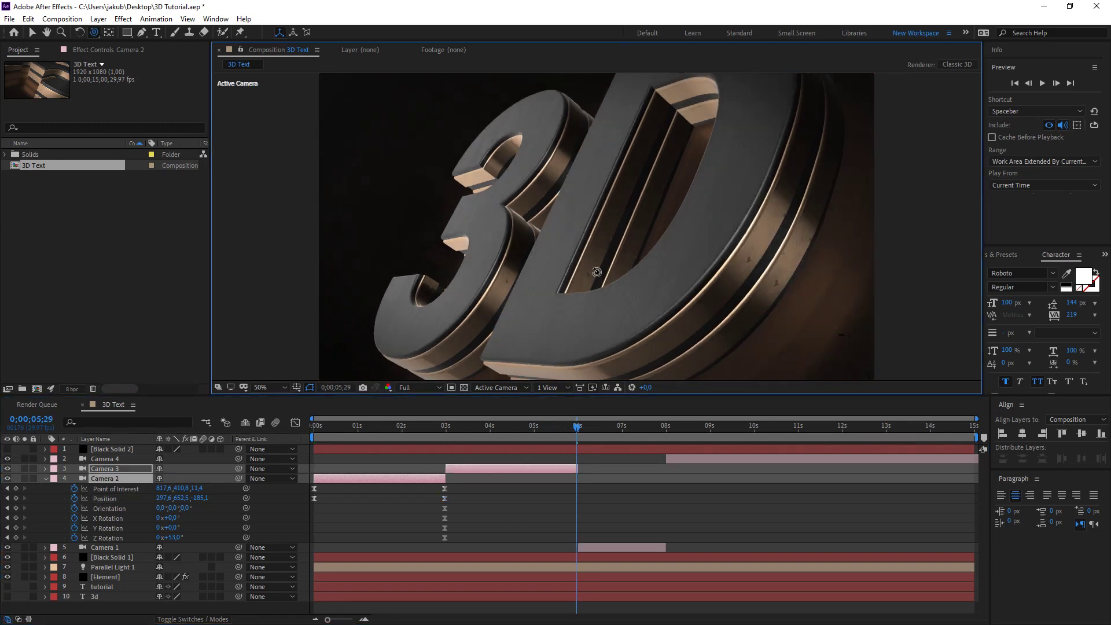
key(ctrl+z)
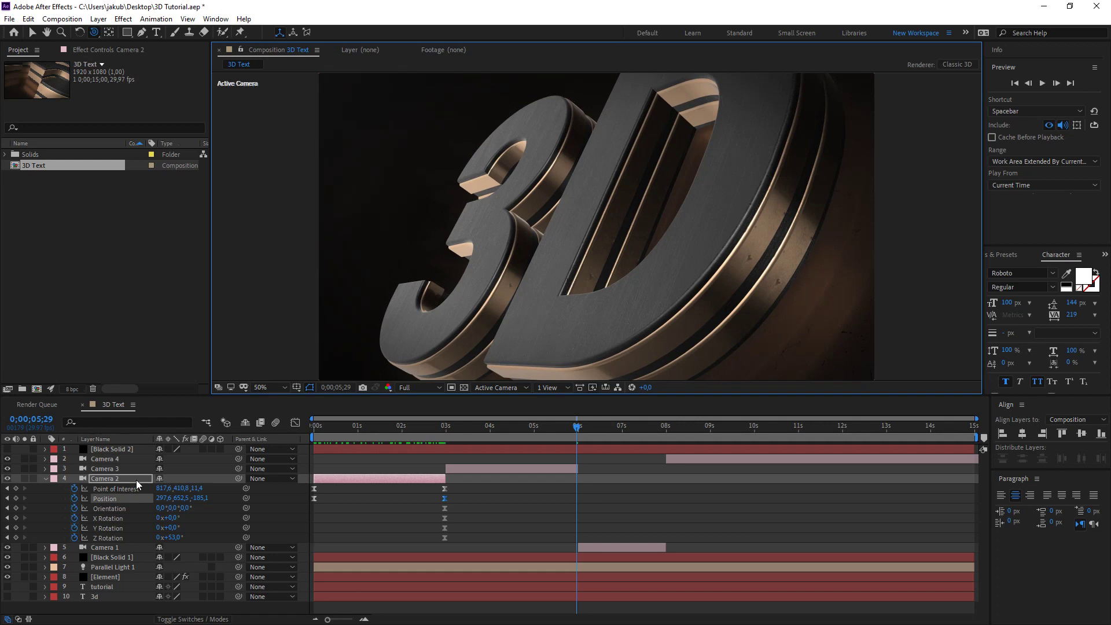
click(132, 468)
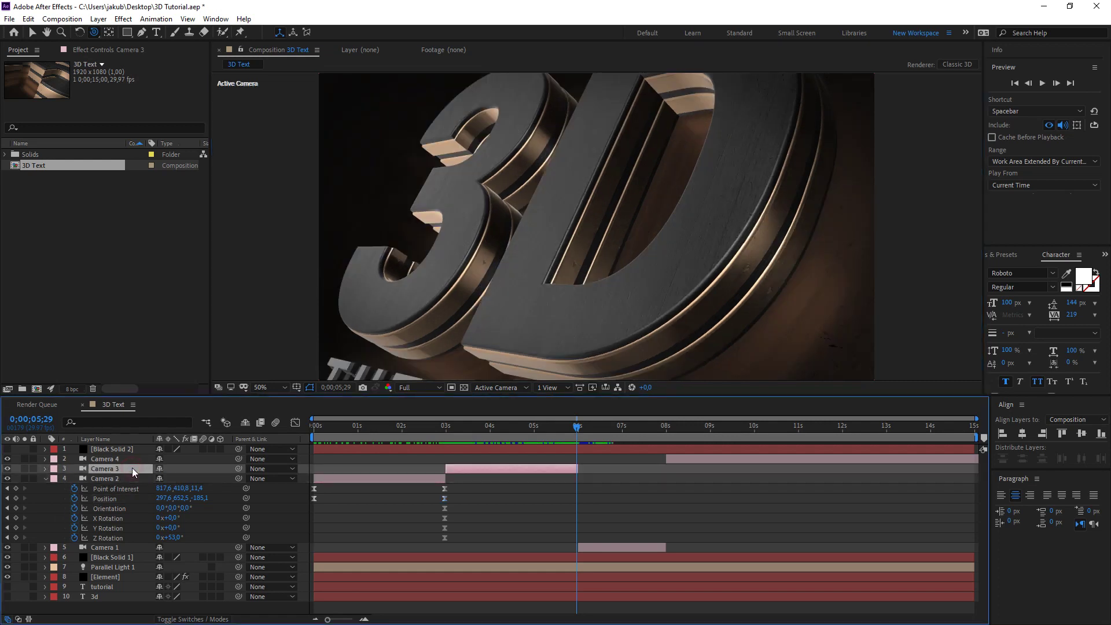
Reveal Camera 3's keyframes and move to its final keyframes at 5;29
key(u)
drag(577, 431, 582, 432)
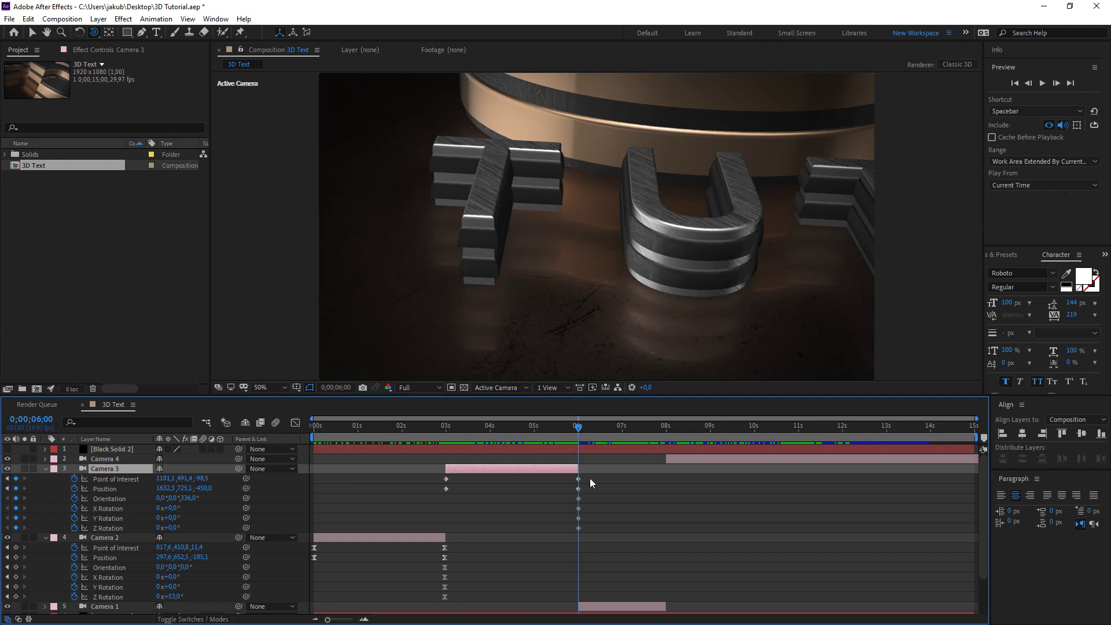
drag(976, 419, 736, 419)
drag(744, 477, 723, 533)
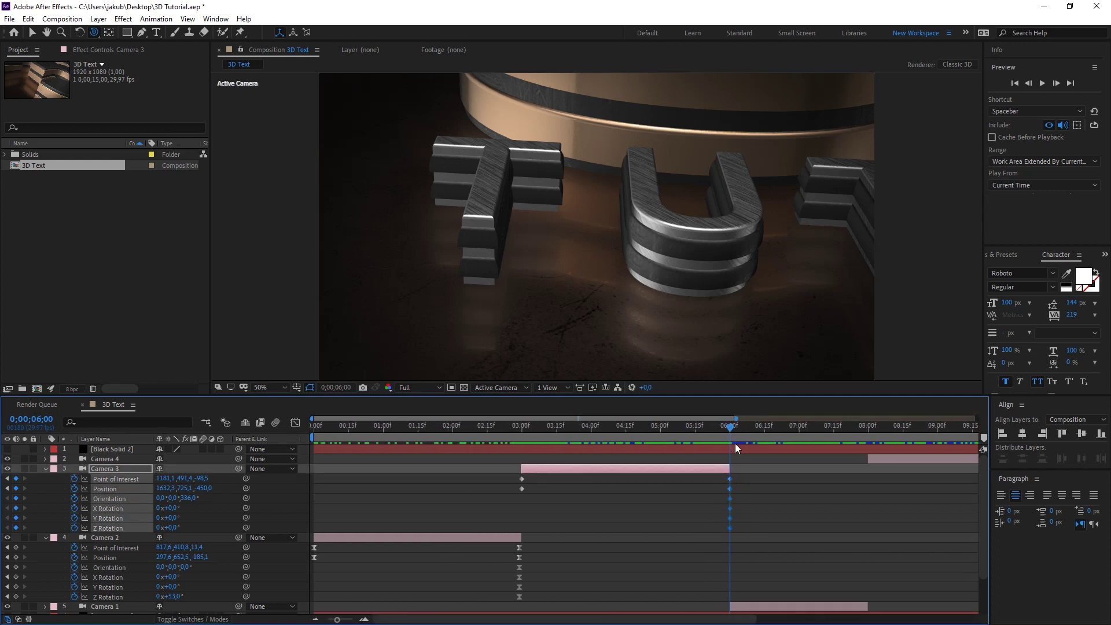
drag(727, 428, 725, 429)
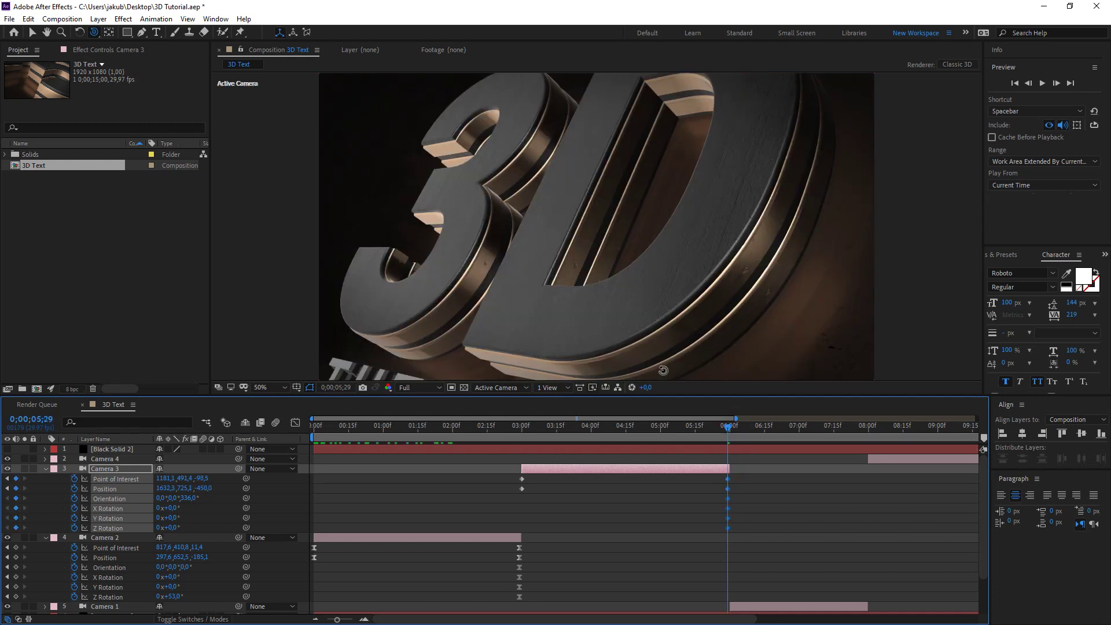
click(119, 470)
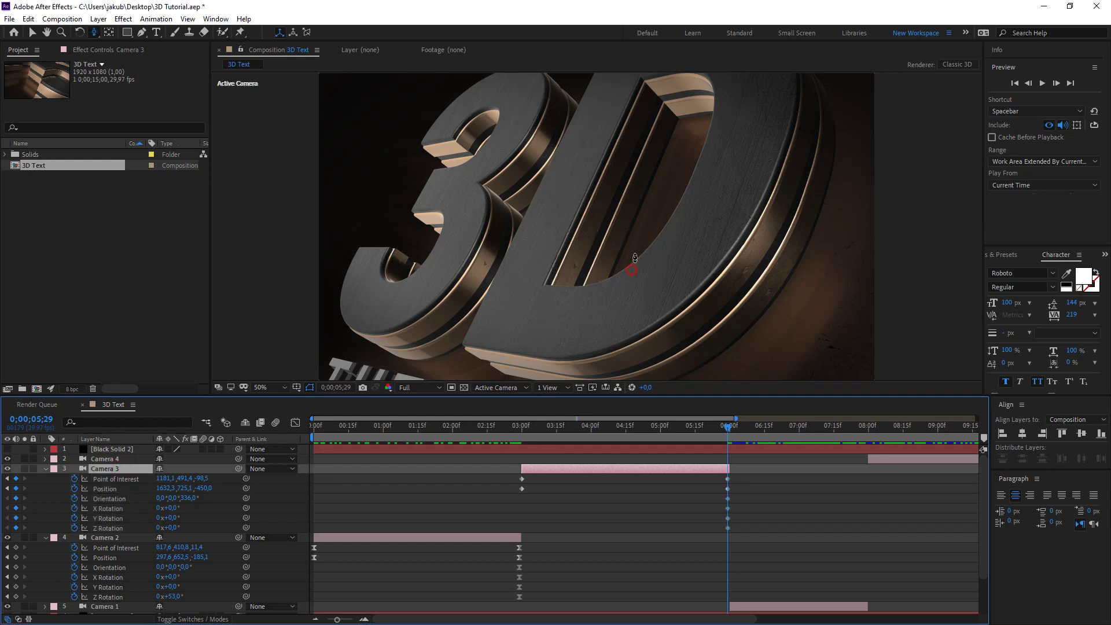
Orbit and dolly Camera 3 closer to the letters at its end keyframes, then scrub to review
drag(633, 268, 632, 232)
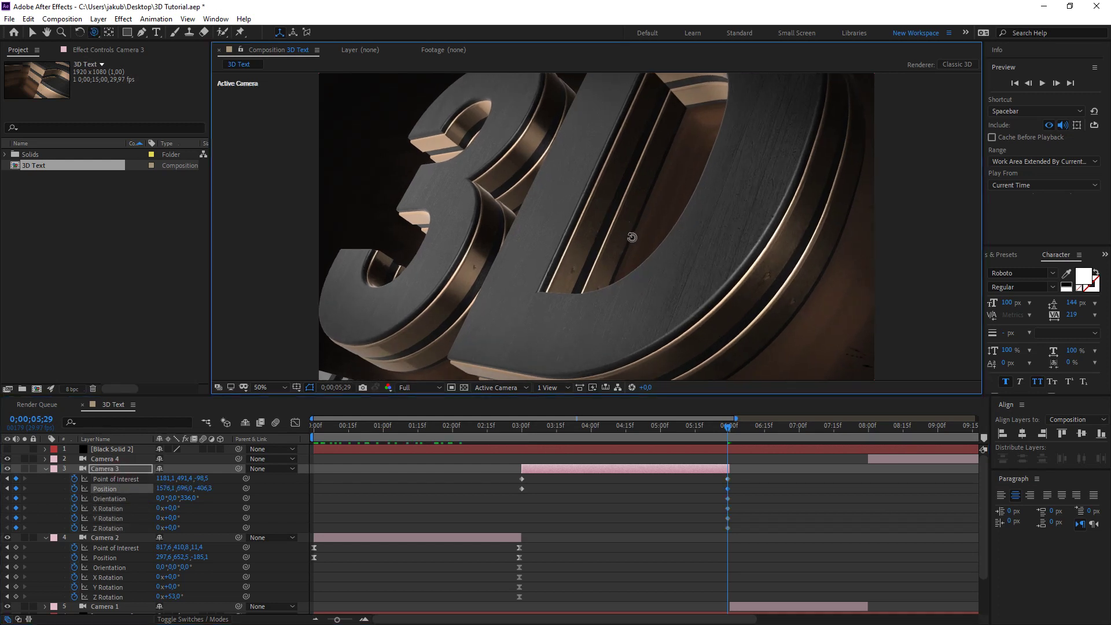
drag(632, 232, 625, 240)
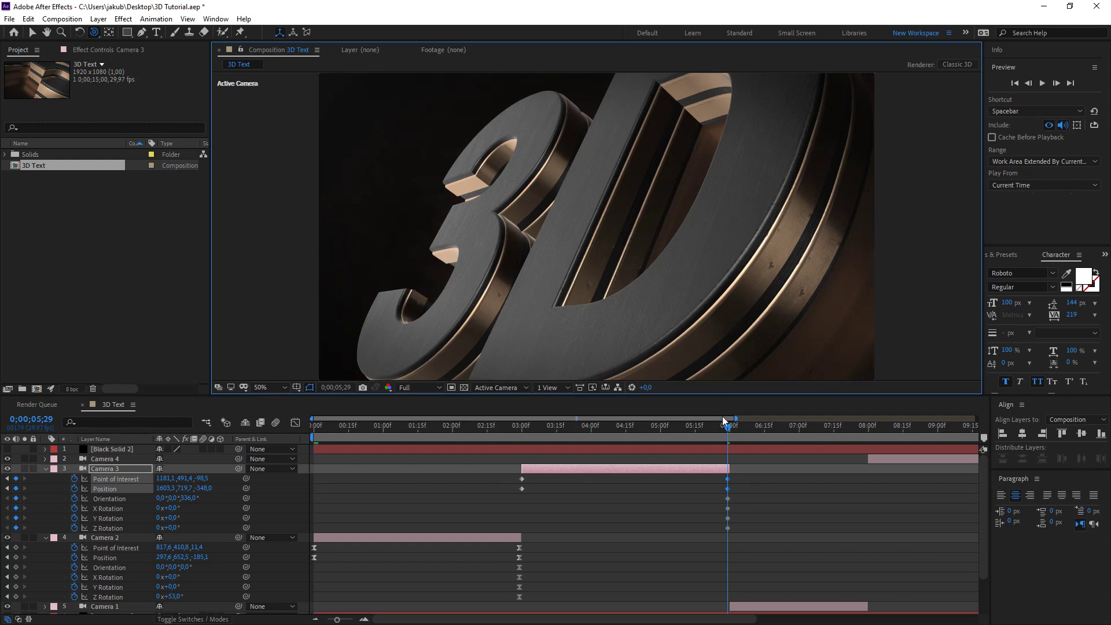
mouse_move(718, 432)
mouse_down()
mouse_move(519, 454)
mouse_move(678, 457)
mouse_up()
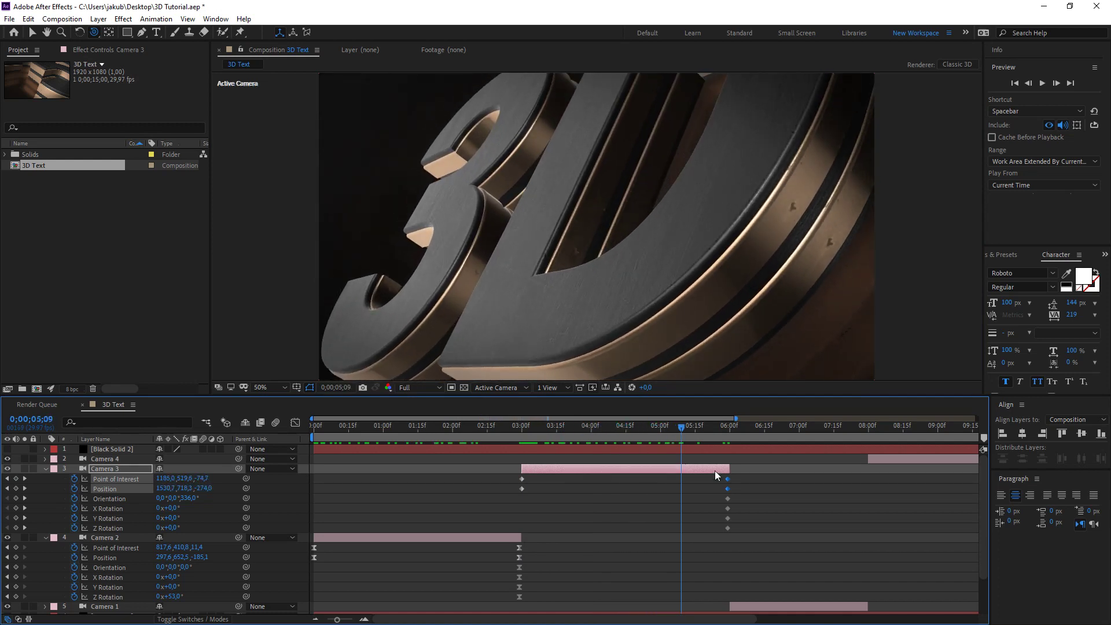
drag(714, 450, 727, 435)
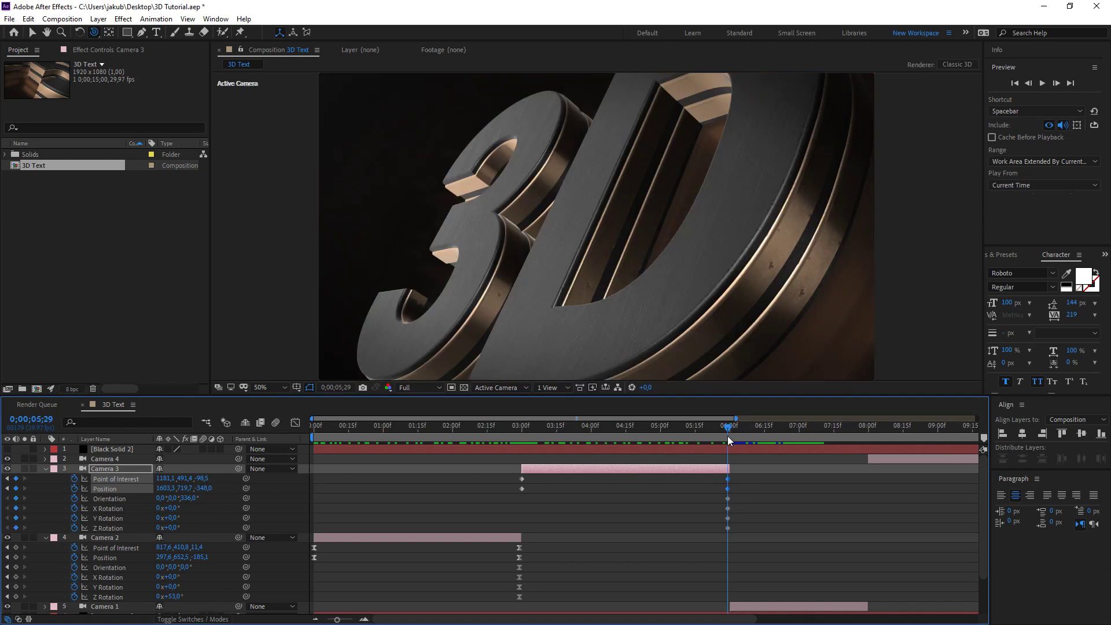
drag(610, 321, 628, 260)
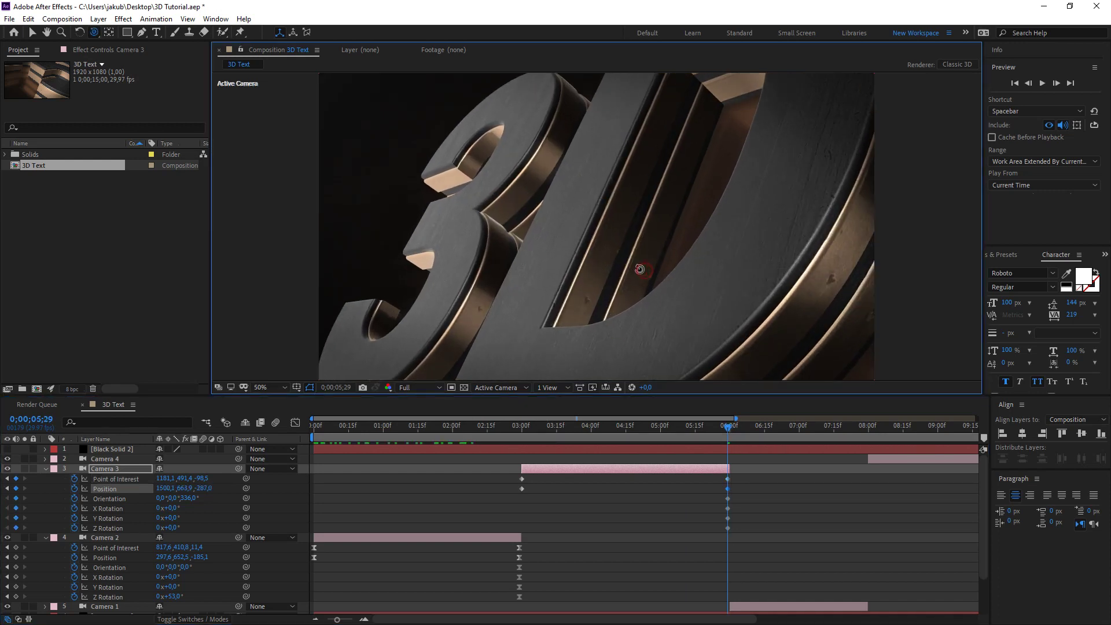
drag(639, 269, 641, 280)
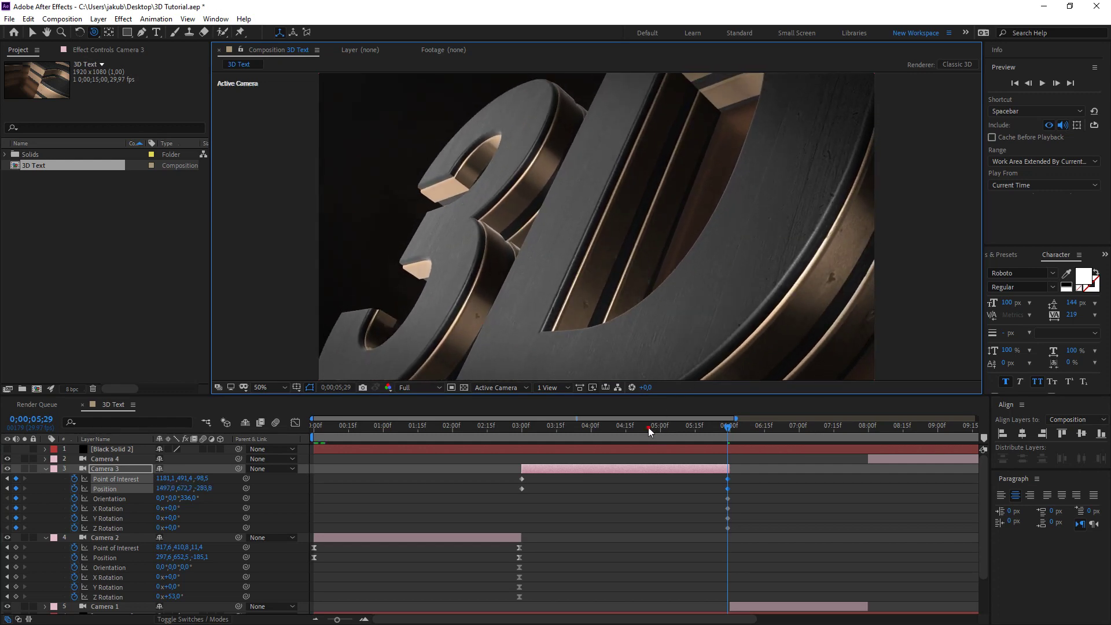
click(602, 427)
mouse_move(557, 431)
mouse_down()
mouse_move(857, 440)
mouse_move(910, 458)
mouse_up()
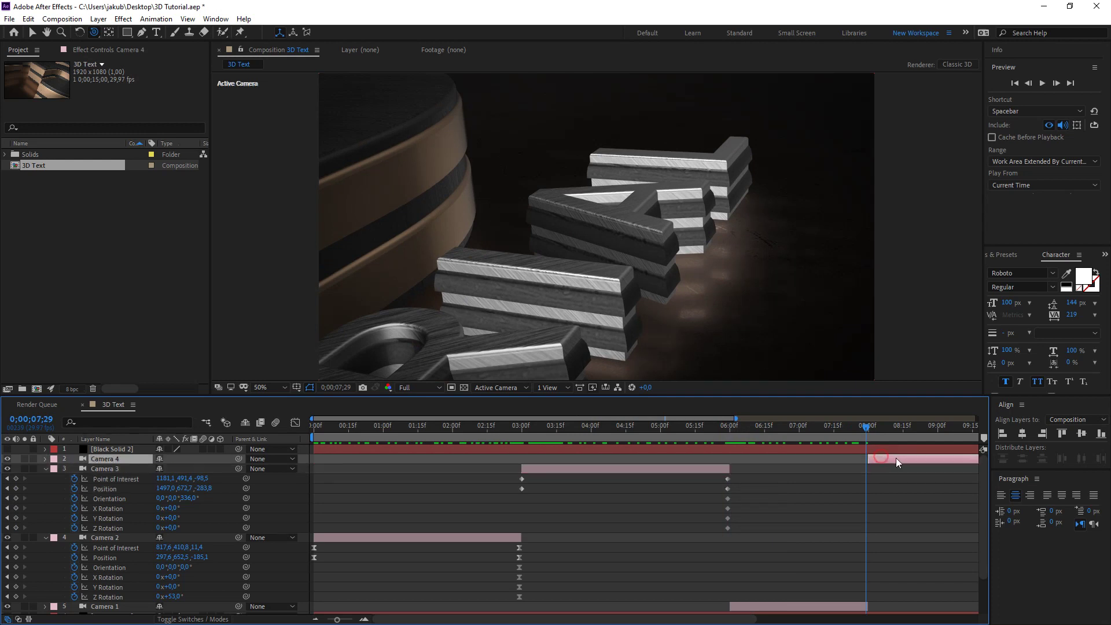
Extend Camera 1's out-point to about 8;07 and preview the cut into Camera 4's final shot
drag(872, 605, 891, 605)
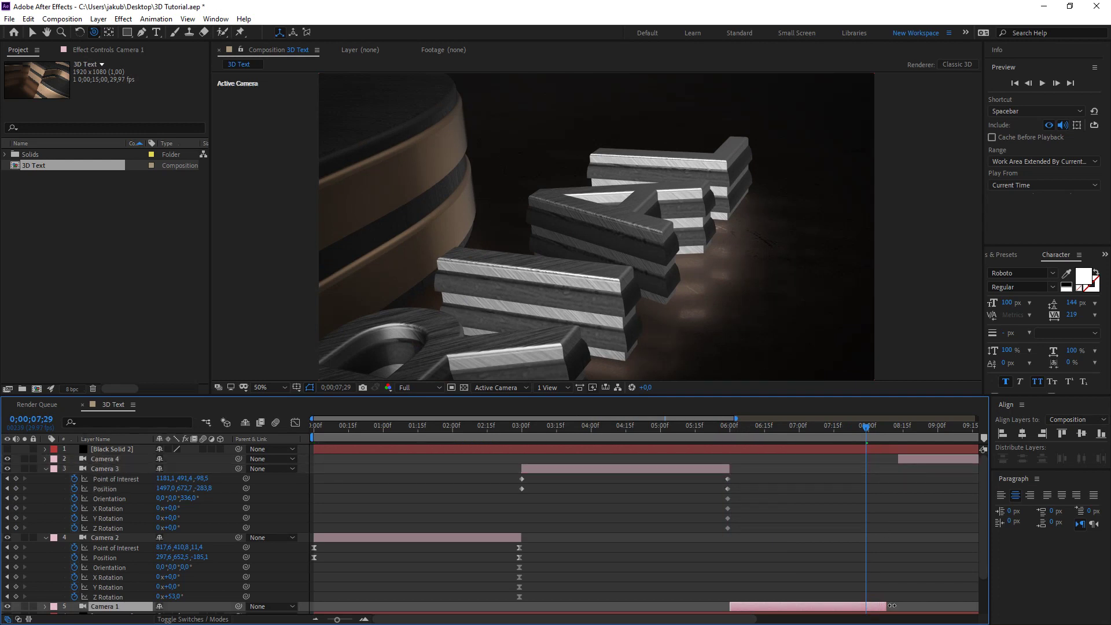
click(875, 432)
mouse_move(875, 432)
mouse_down()
mouse_move(904, 459)
mouse_move(907, 432)
mouse_up()
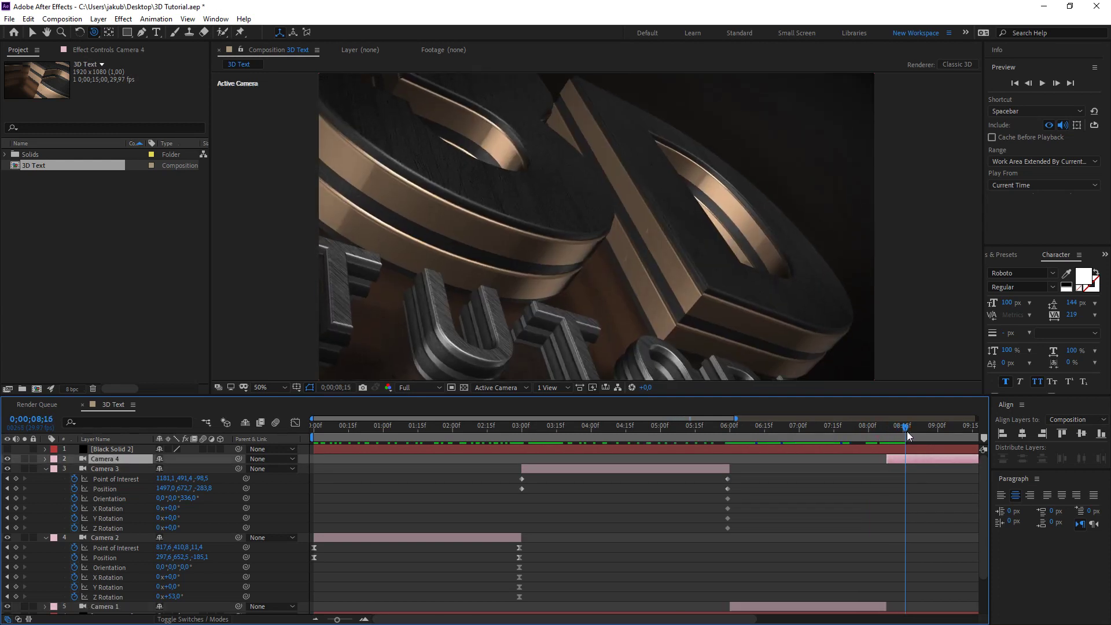
drag(907, 431, 928, 432)
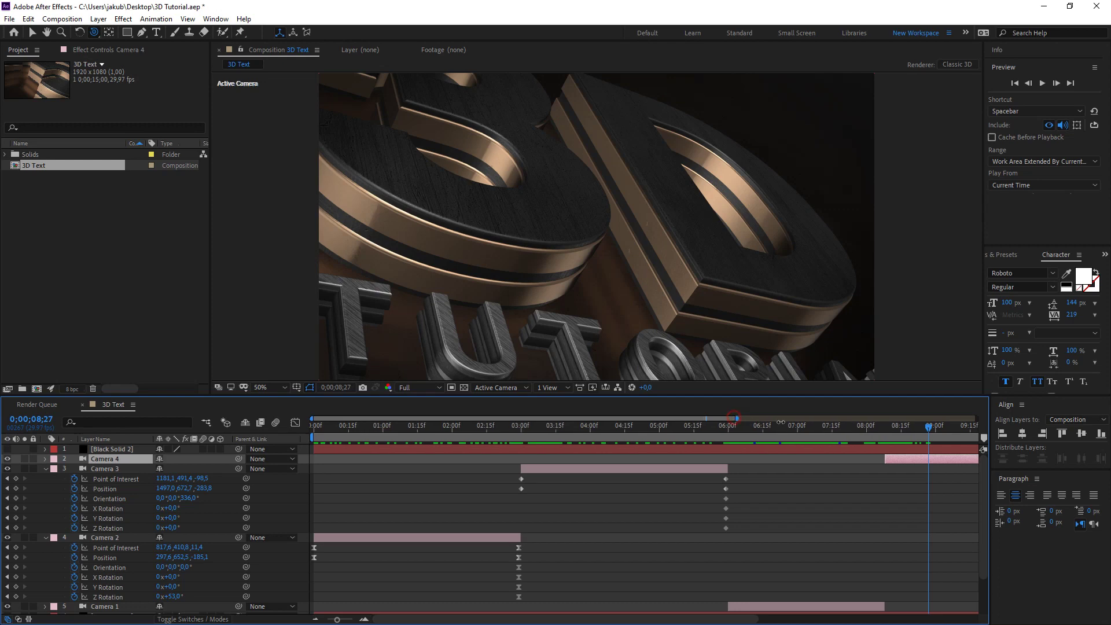
drag(737, 418, 910, 417)
drag(746, 428, 907, 434)
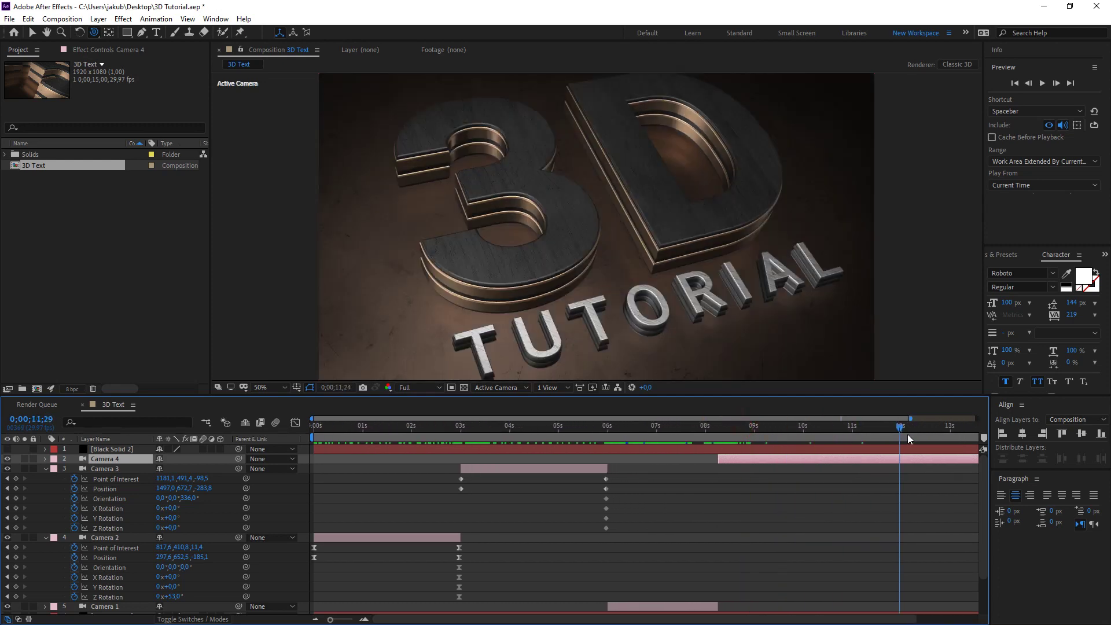
drag(632, 474, 454, 492)
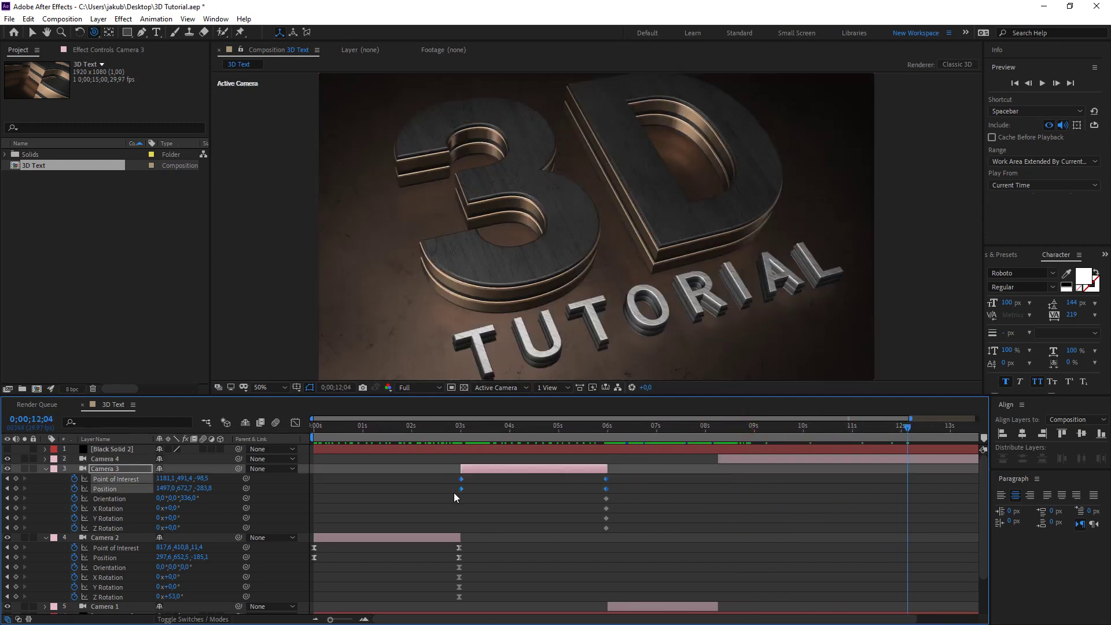
Review the camera layers in turn, revealing Camera 4's animated properties
scroll(775, 531, down, 2)
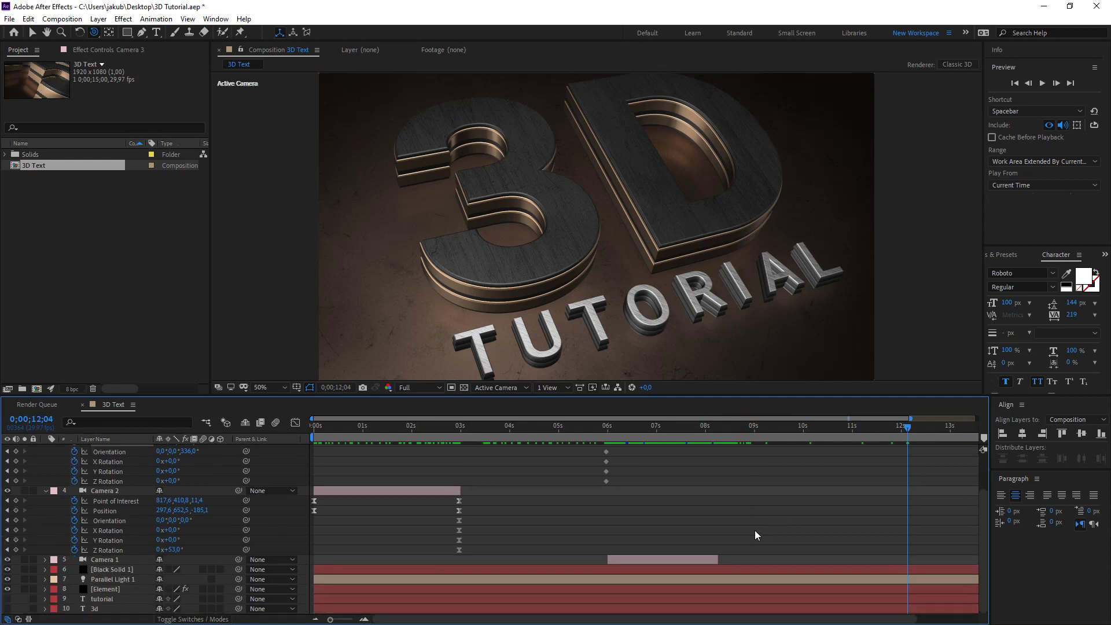
click(126, 489)
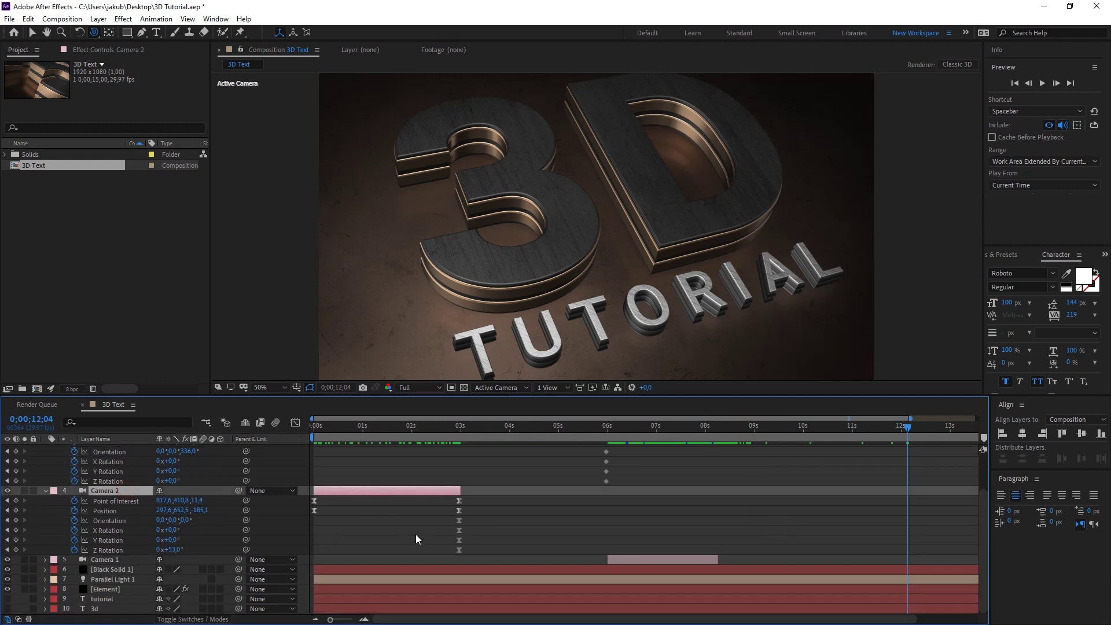
click(123, 560)
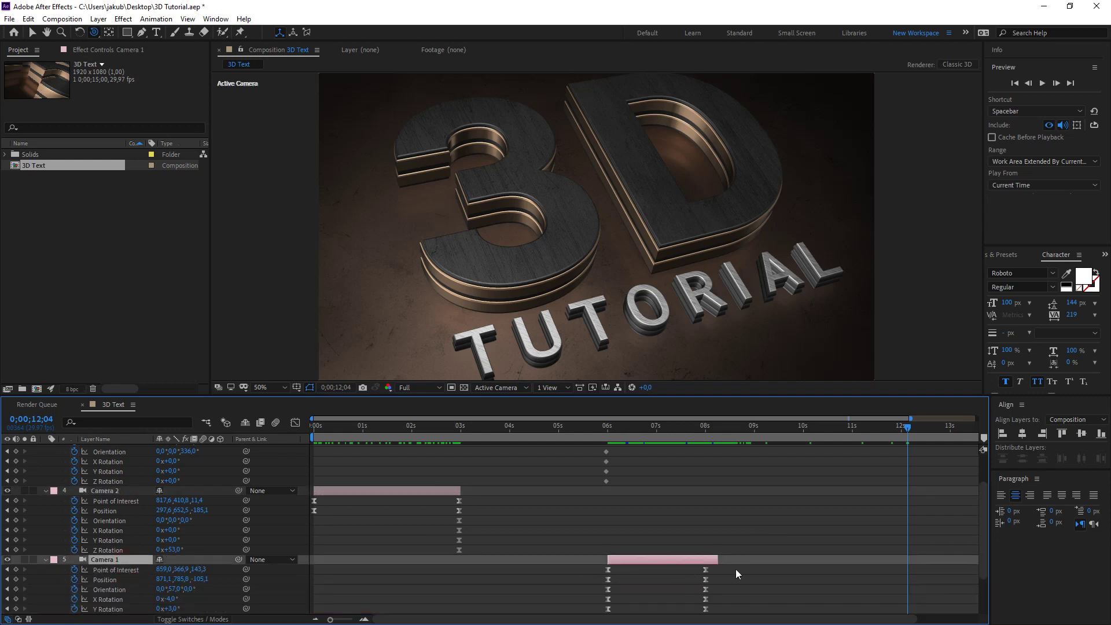
scroll(741, 570, down, 1)
scroll(742, 571, up, 3)
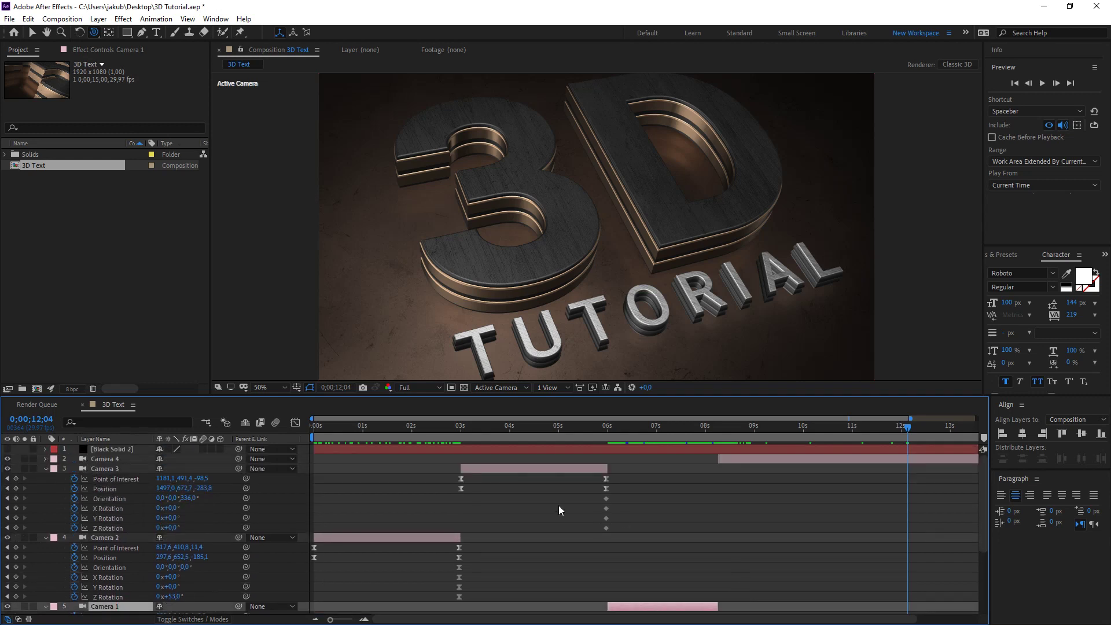
click(127, 459)
key(u)
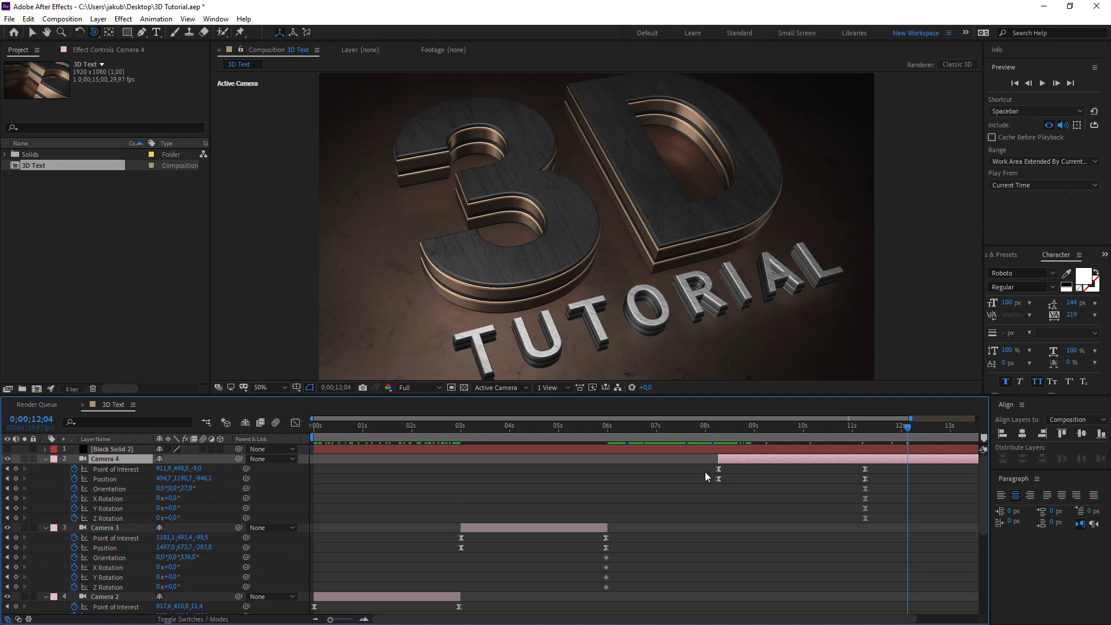
Collapse Cameras 4, 3, 2 and 1, deselect, and scrub the playhead back to 0
click(45, 459)
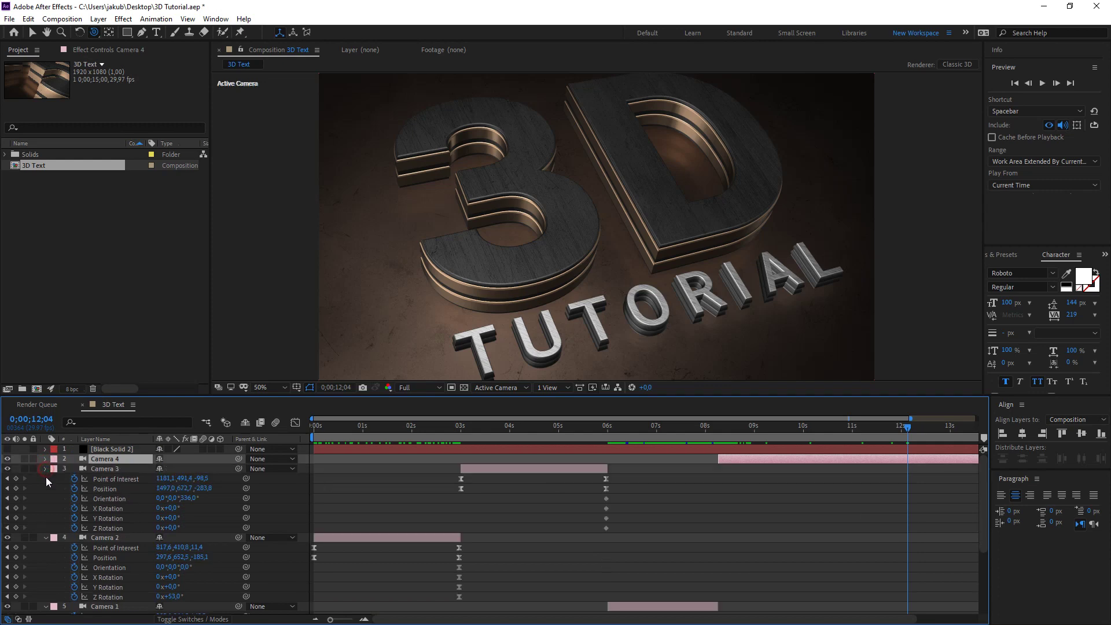
click(45, 468)
click(46, 479)
click(46, 488)
click(110, 596)
scroll(501, 307, down, 1)
scroll(510, 306, up, 1)
drag(491, 431, 308, 438)
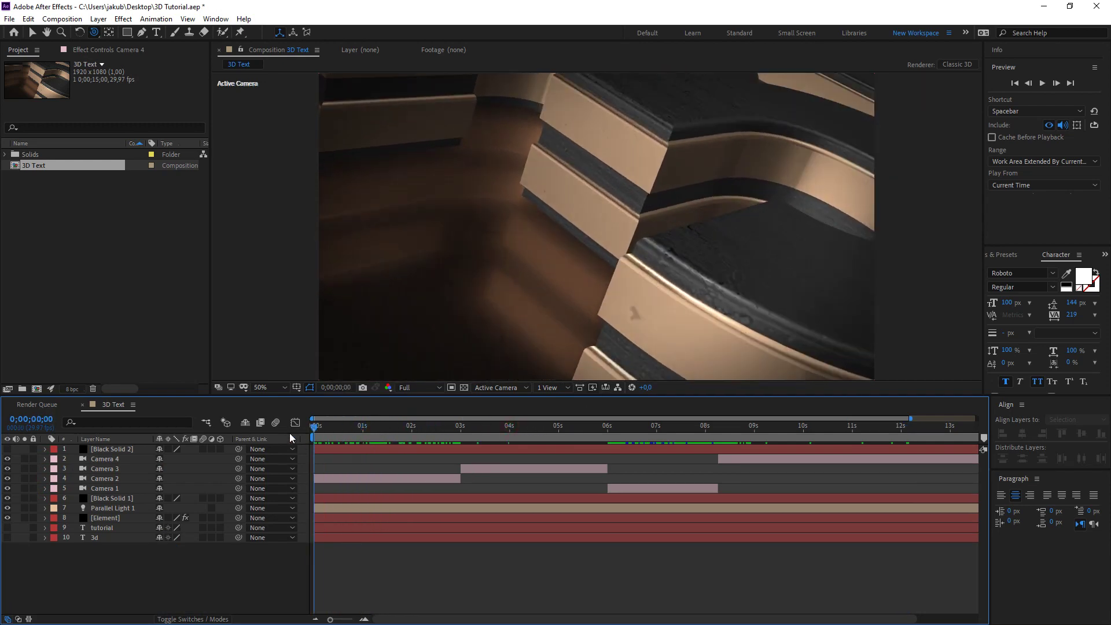
click(124, 488)
Set the preview to half resolution and expand Camera 2's Camera Options
click(124, 478)
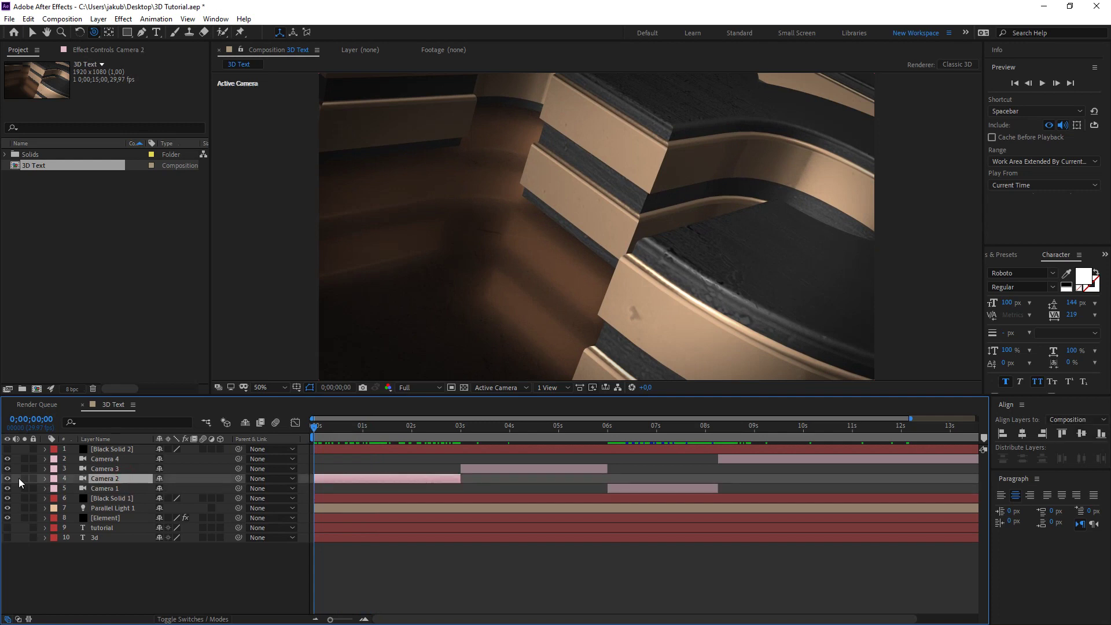
click(45, 479)
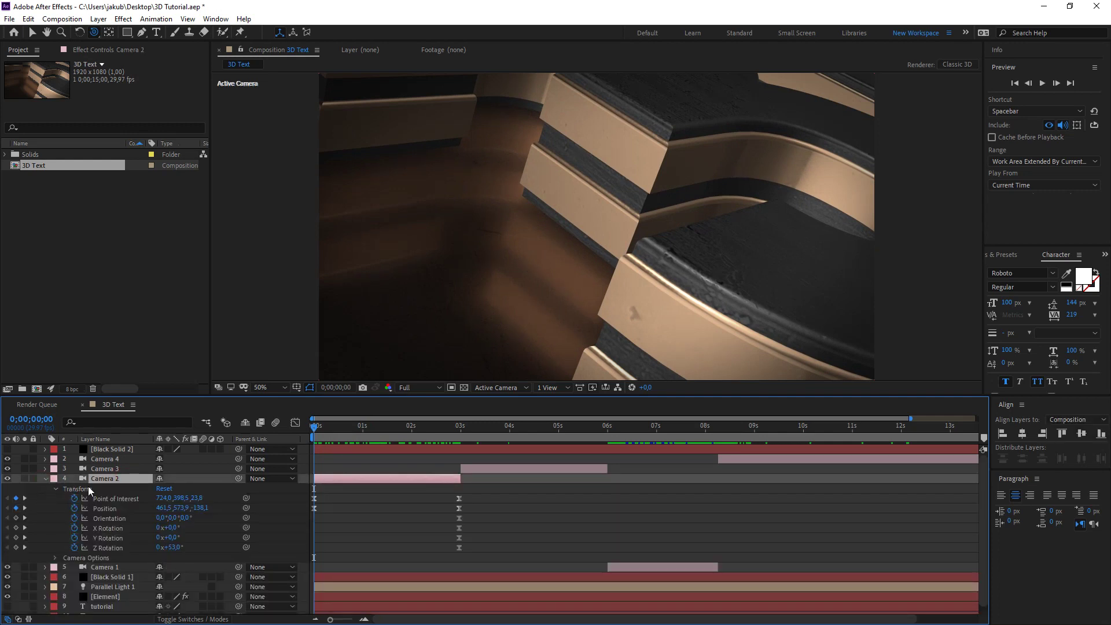
click(429, 388)
click(429, 429)
click(55, 558)
scroll(141, 548, down, 3)
Turn on Camera 2's depth of field and set Focus Distance to 230
click(161, 500)
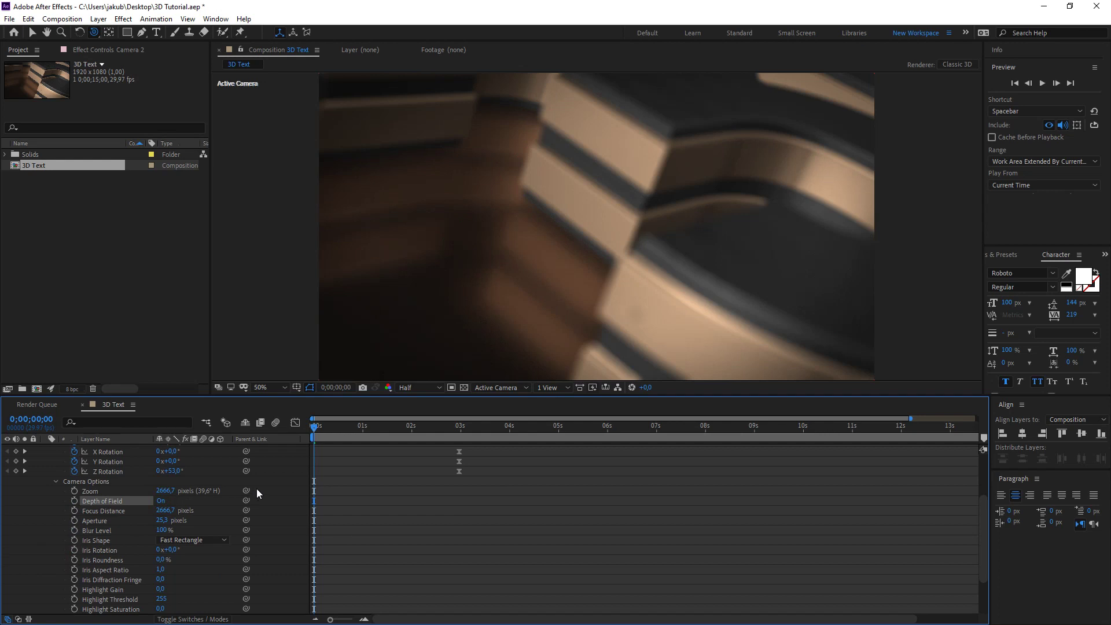
click(167, 507)
text(20)
key(Return)
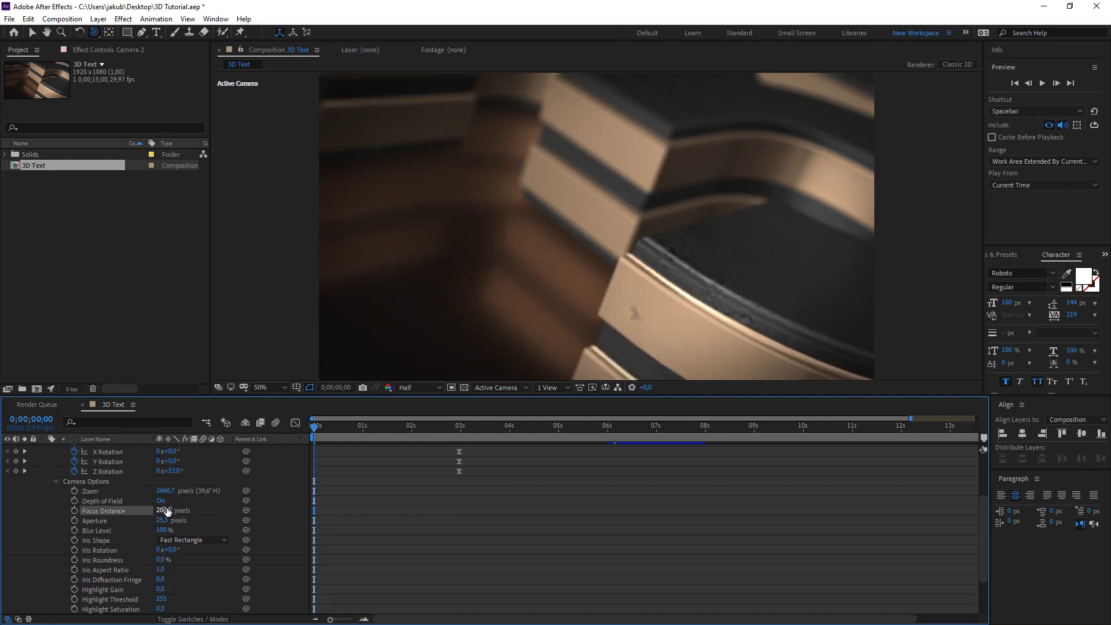
drag(167, 510, 201, 514)
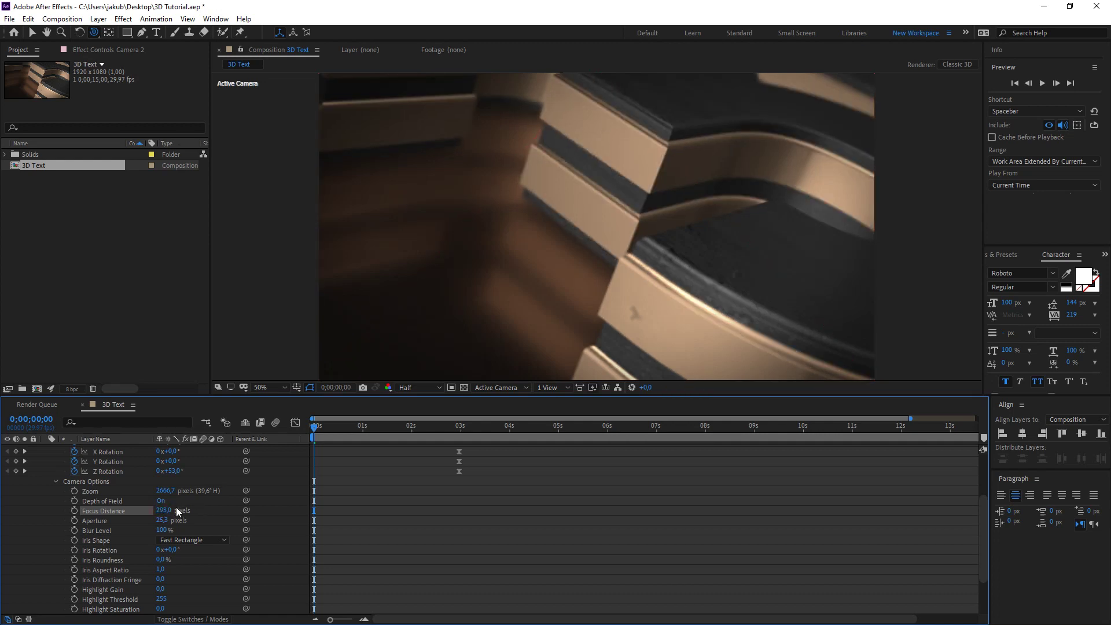
drag(181, 511, 105, 511)
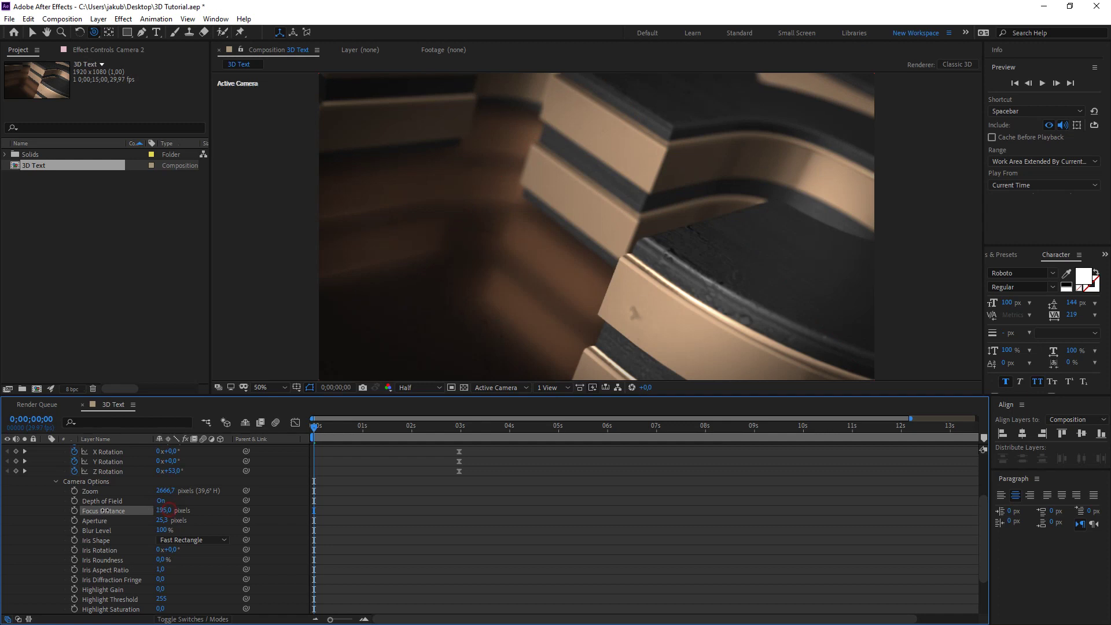
drag(161, 511, 193, 515)
click(169, 510)
text(230)
key(Return)
Raise Blur Level to 287% and keyframe Focus Distance at 0 seconds
drag(167, 530, 212, 533)
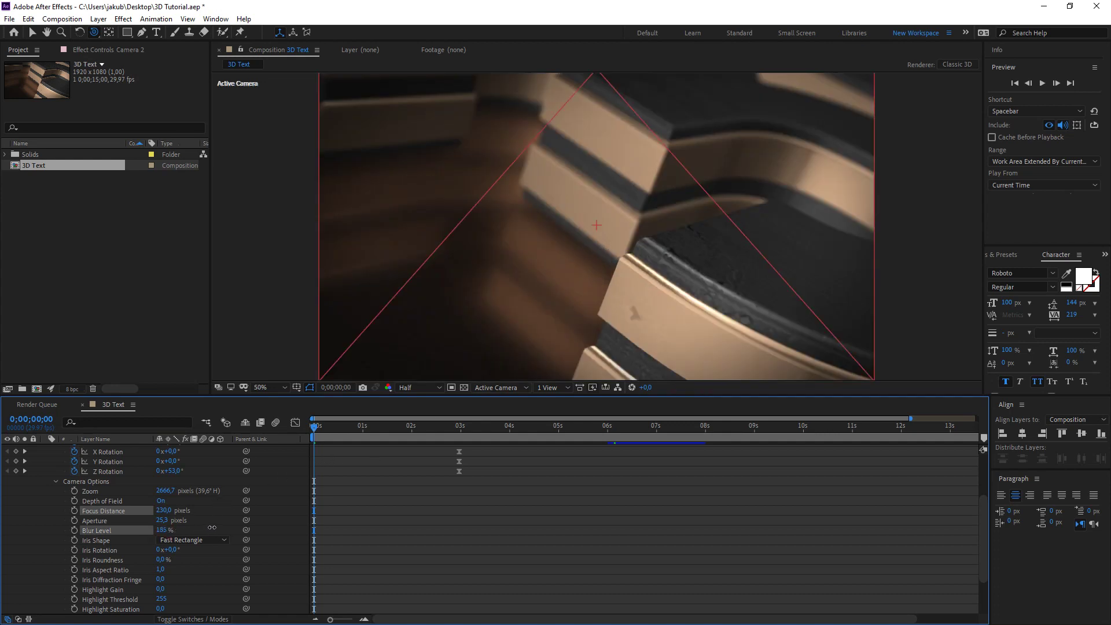
drag(171, 530, 218, 525)
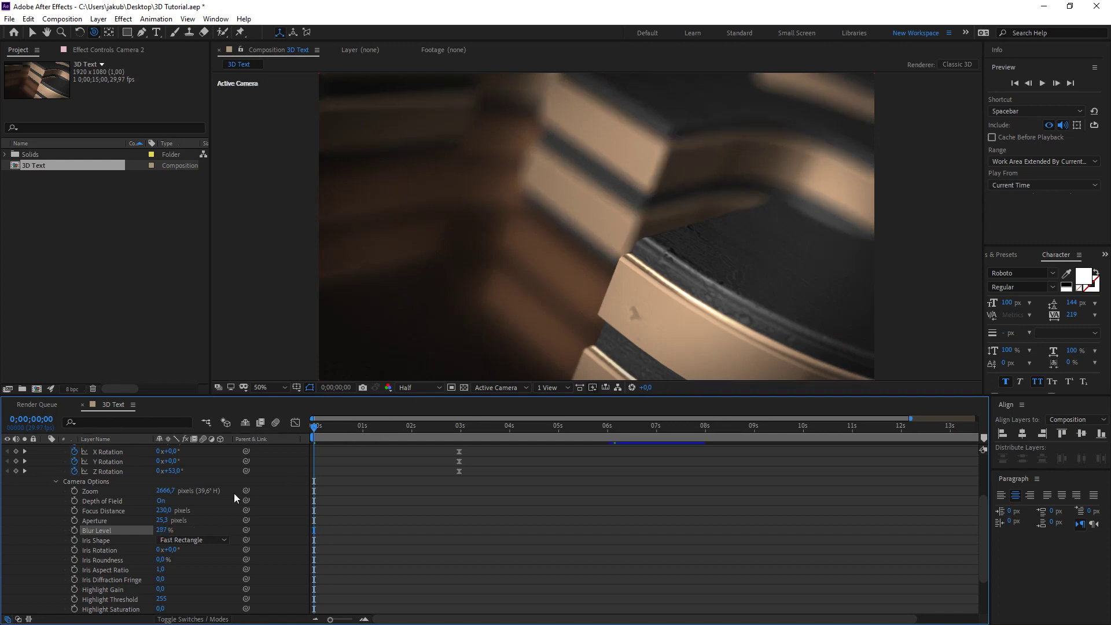
click(74, 511)
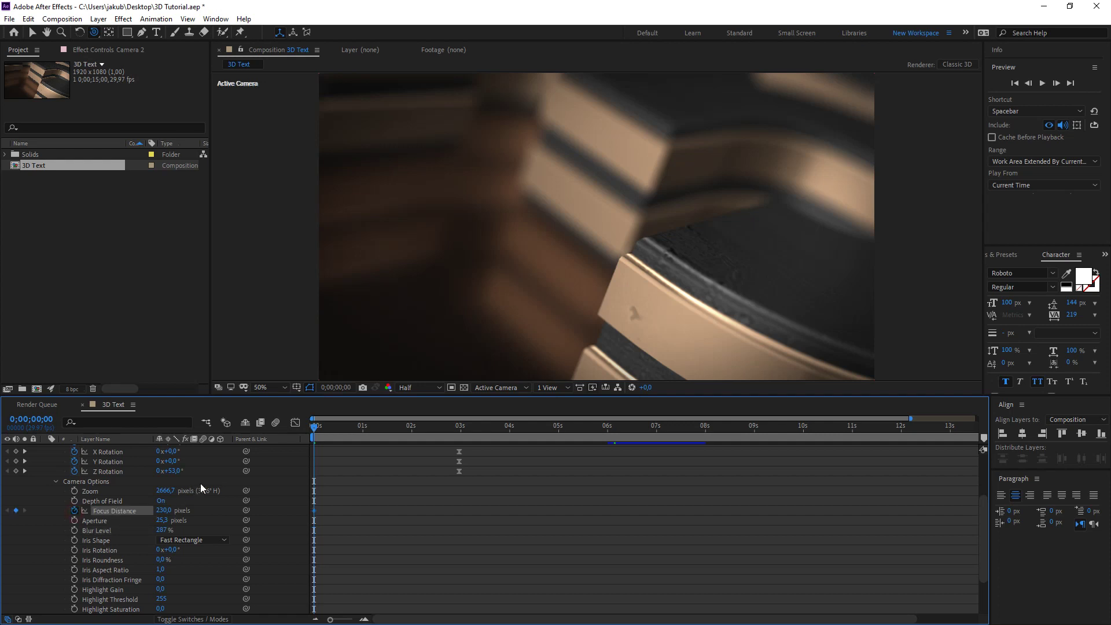
At about 3 seconds, dial Camera 2's Focus Distance down from 2000 to about 872 pixels
drag(315, 431, 457, 431)
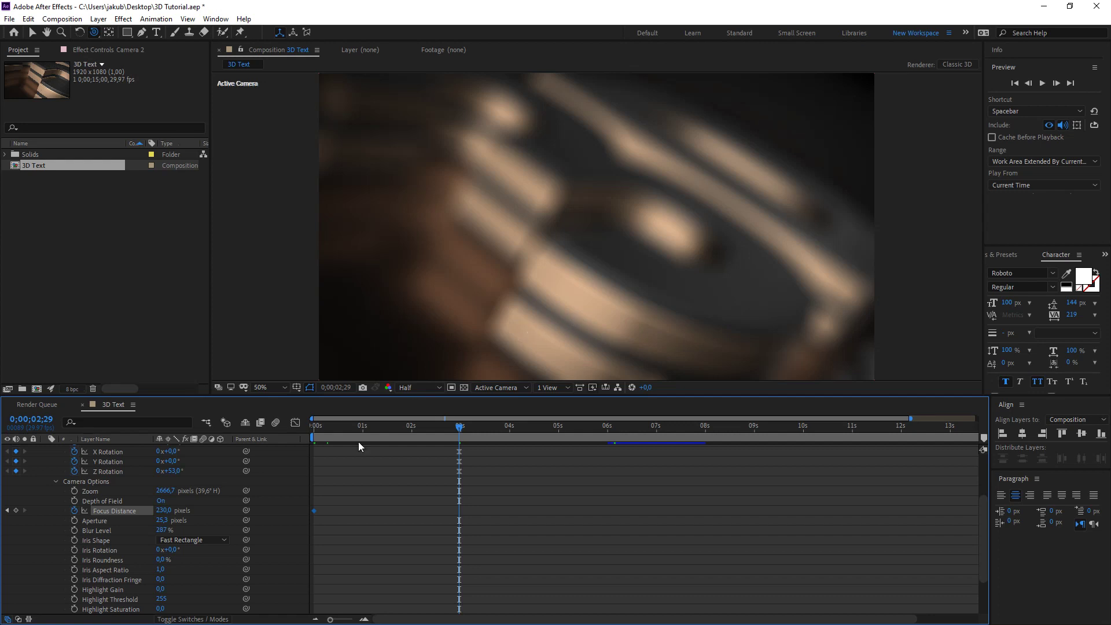
drag(161, 511, 158, 512)
click(157, 512)
text(20)
key(Return)
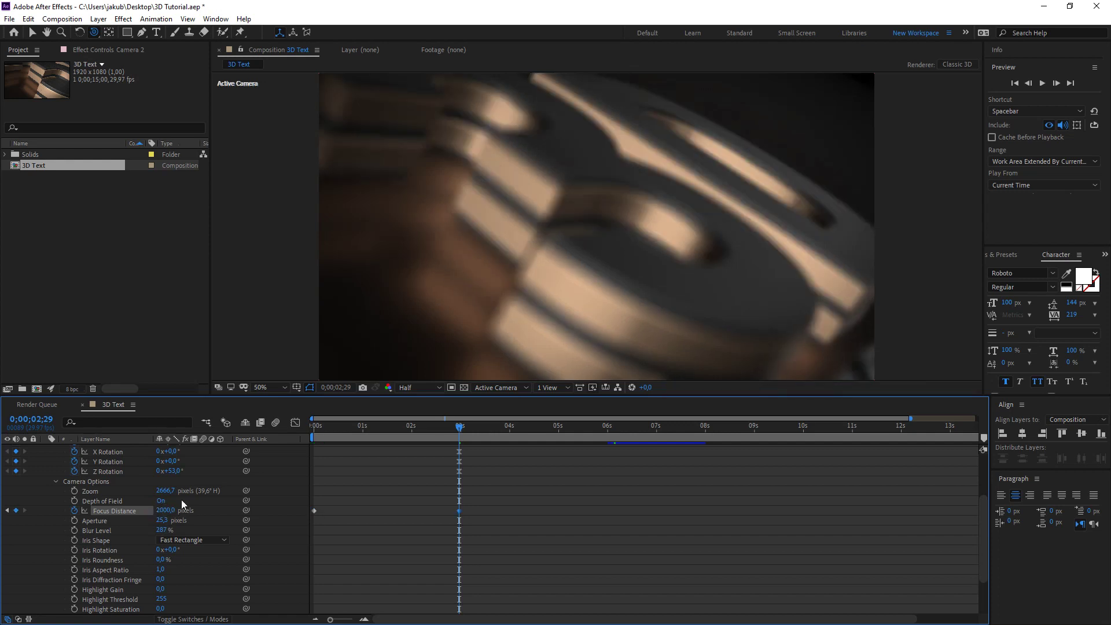
drag(169, 515, 319, 495)
click(167, 511)
text(1800)
key(Return)
drag(167, 510, 89, 515)
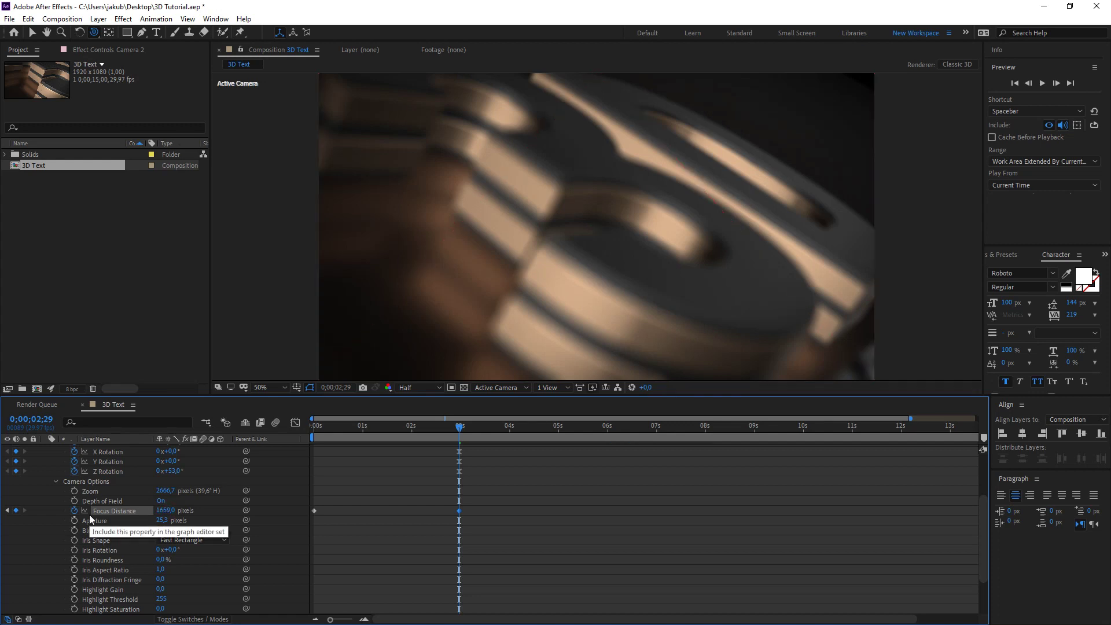
drag(164, 510, 2, 521)
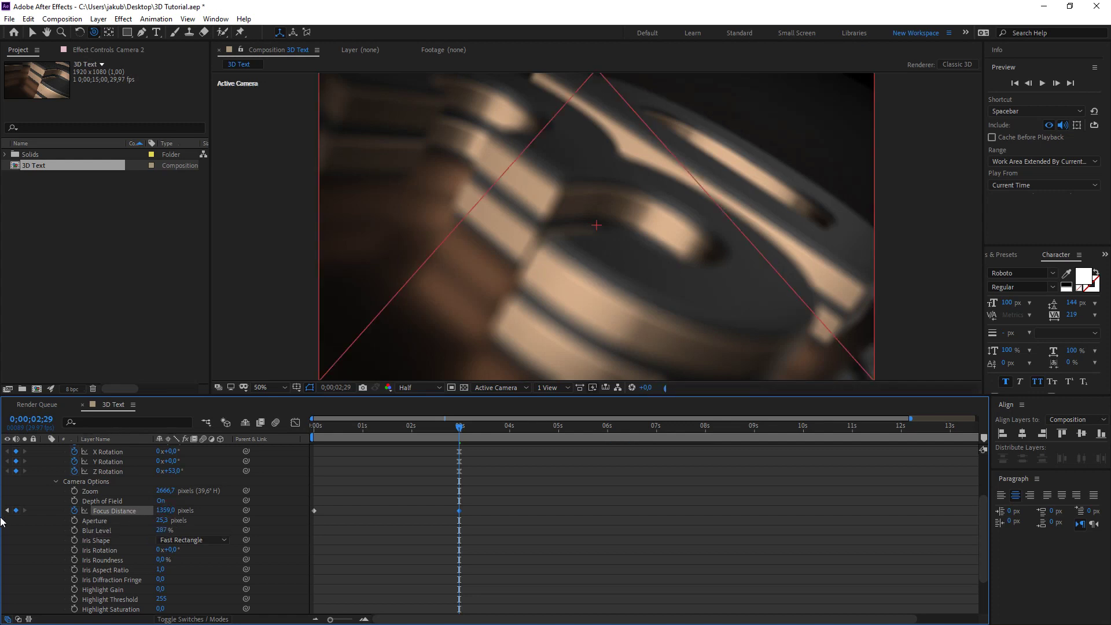
drag(165, 510, 28, 516)
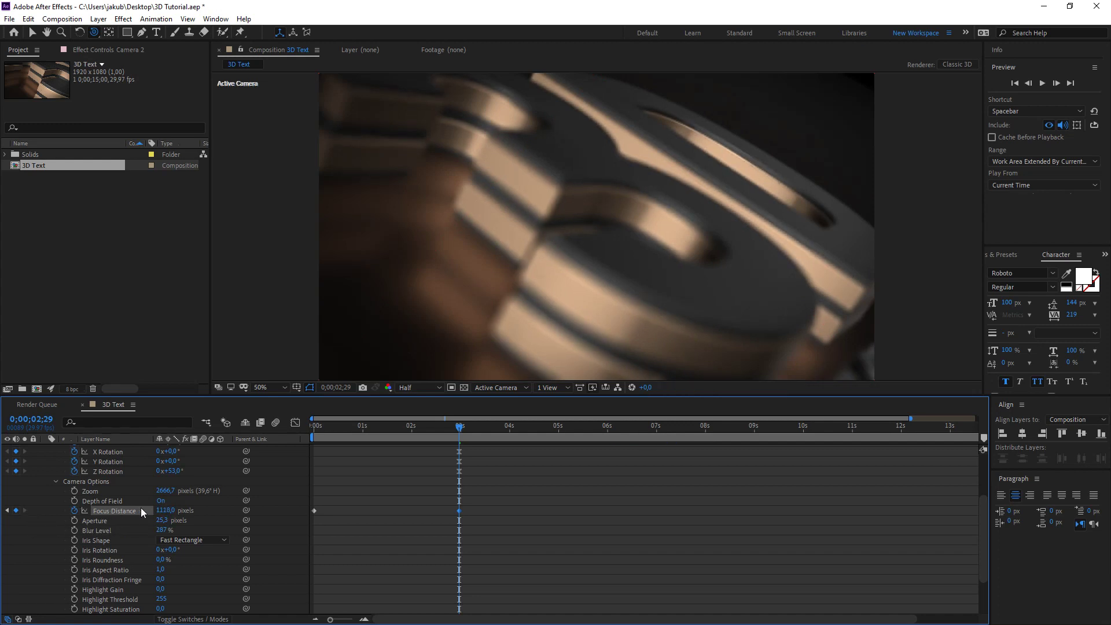
drag(165, 510, 33, 529)
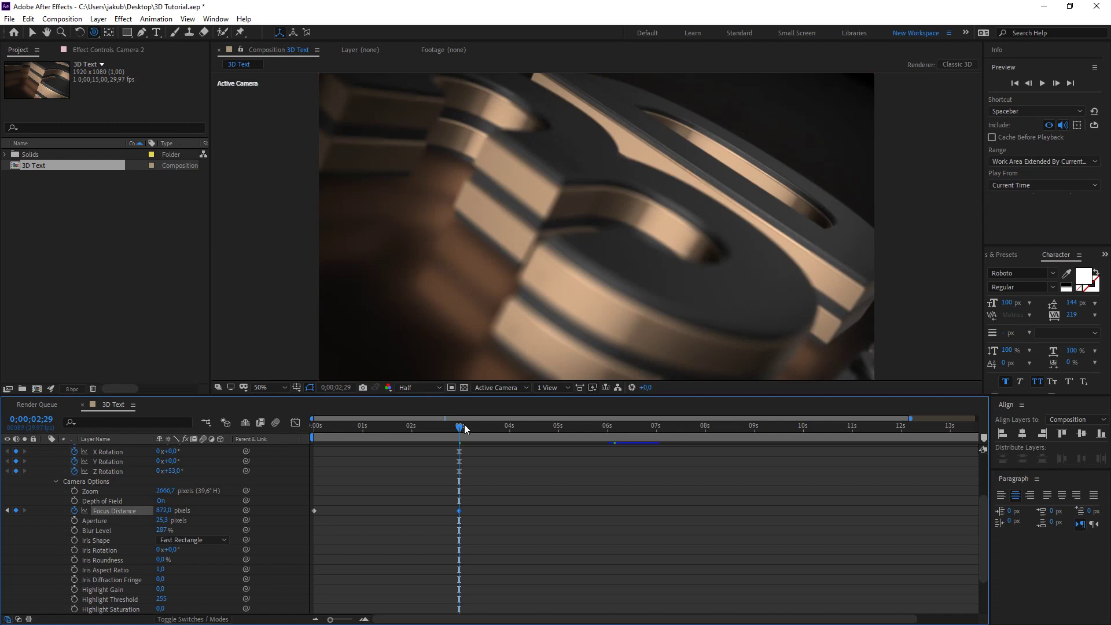
Add a Focus Distance keyframe at 15 frames holding 230 pixels, then collapse Camera 2
drag(460, 428, 311, 442)
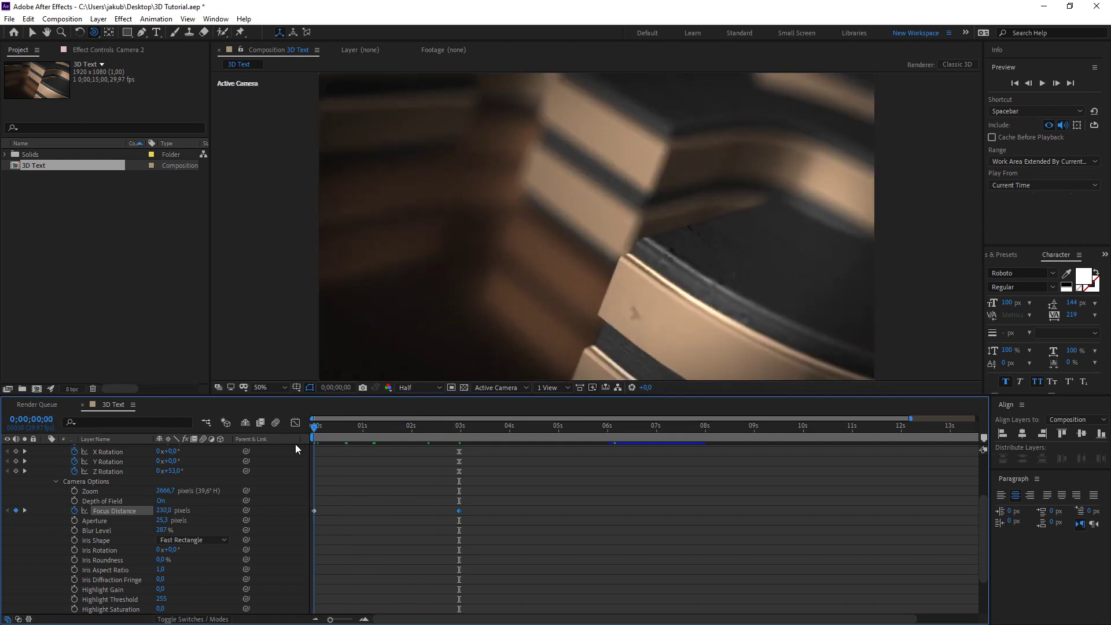
mouse_move(295, 443)
mouse_down()
mouse_move(428, 441)
mouse_move(337, 451)
mouse_up()
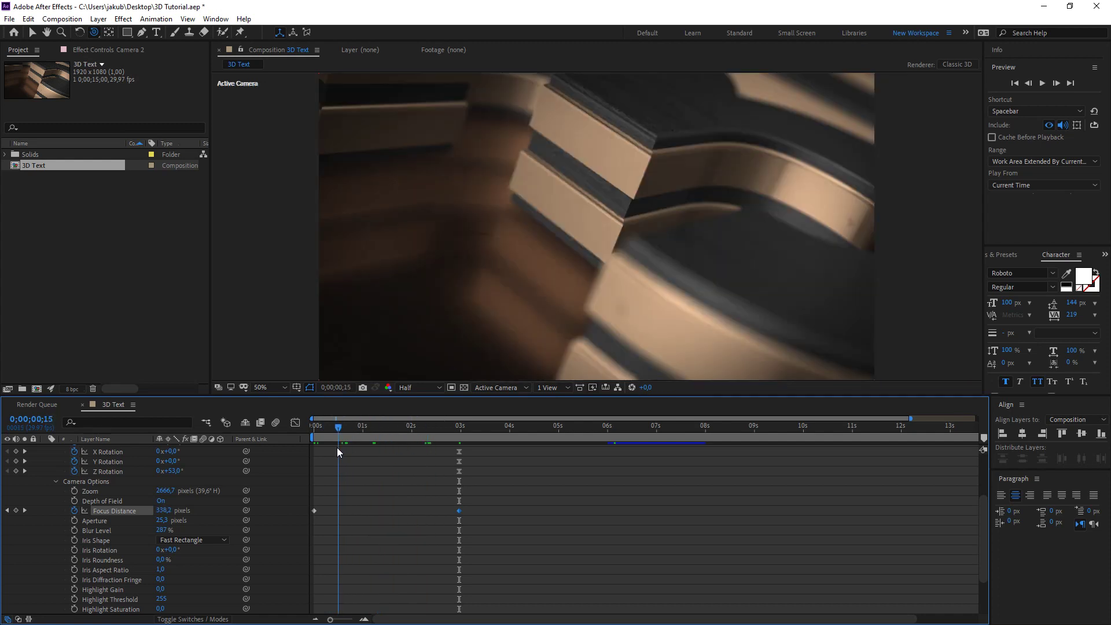
click(15, 510)
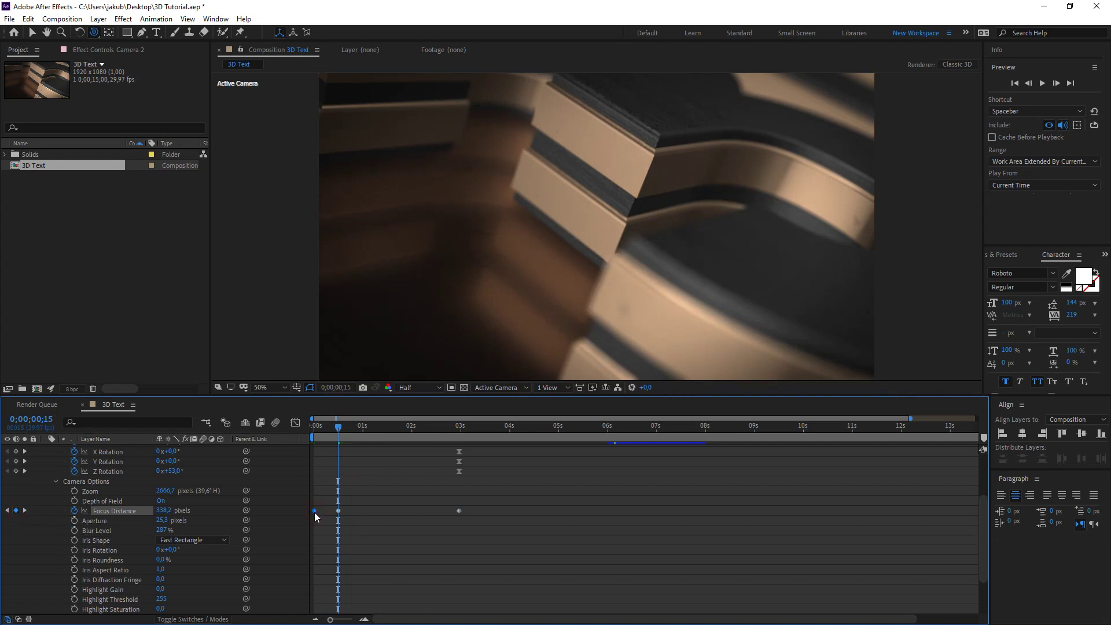
key(ctrl+c)
key(ctrl+v)
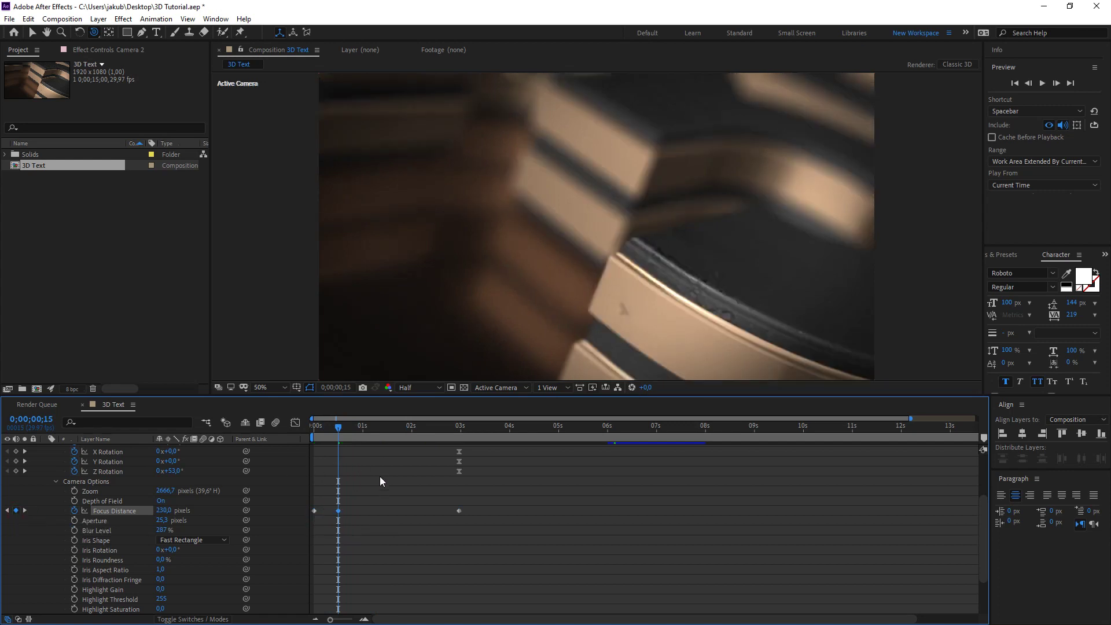
mouse_move(339, 437)
mouse_down()
mouse_move(320, 437)
mouse_move(452, 445)
mouse_up()
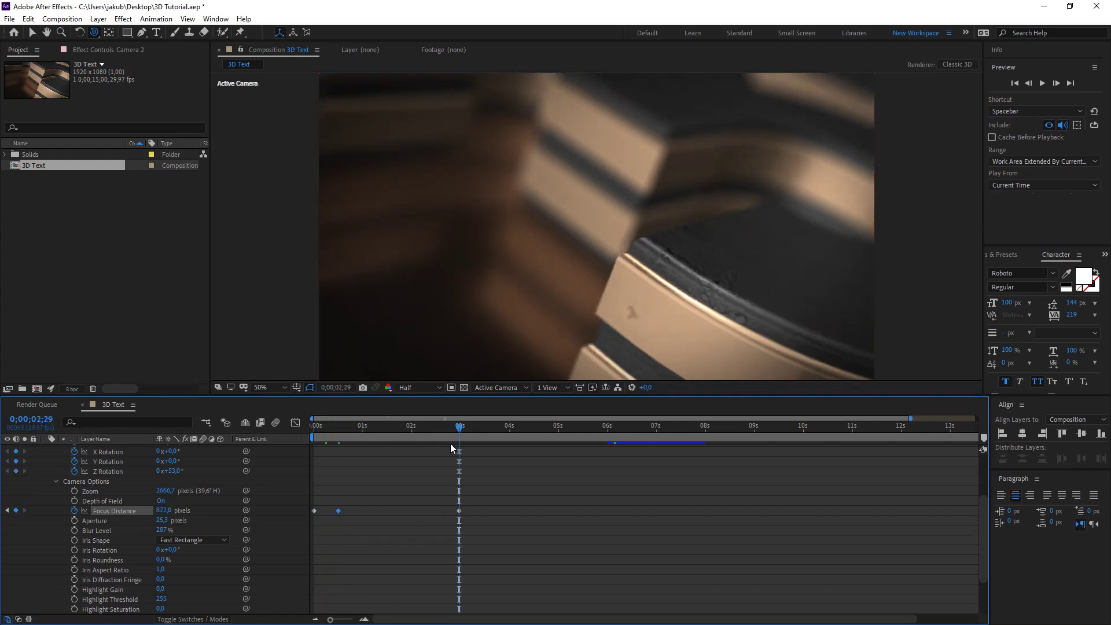
scroll(58, 498, up, 5)
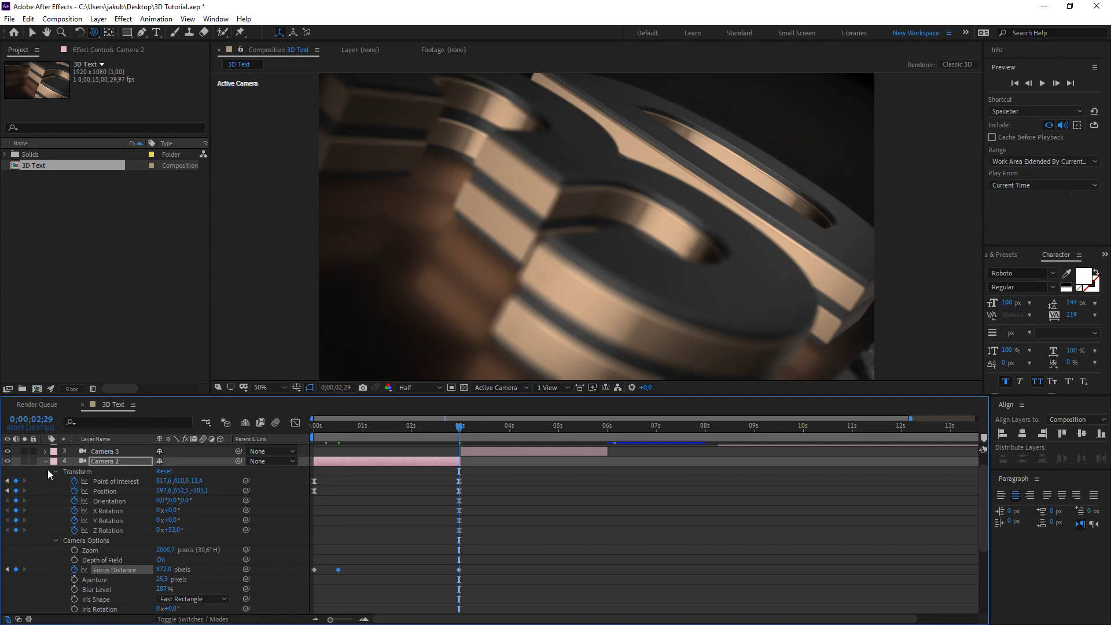
click(47, 465)
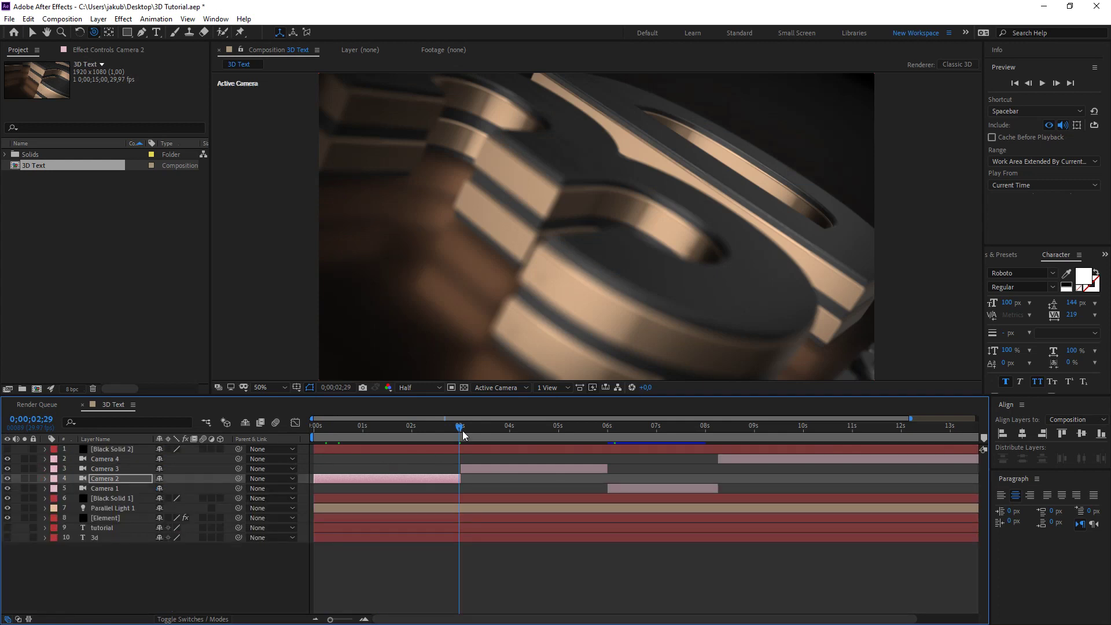
At 3;00, expand Camera 3's Camera Options and turn depth of field on
drag(460, 430, 461, 430)
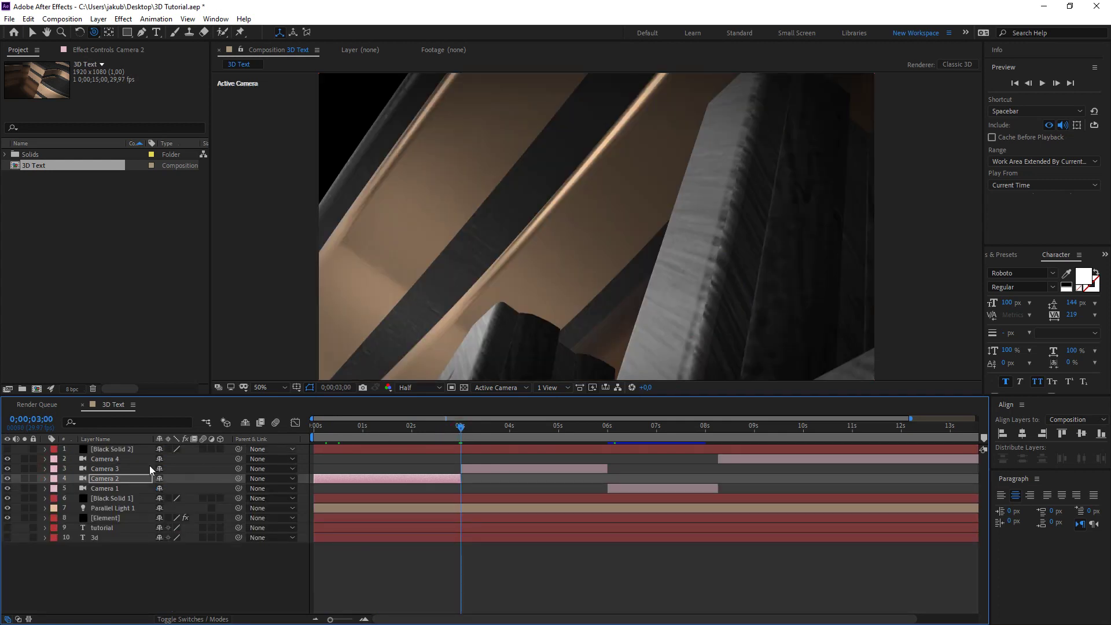
click(115, 470)
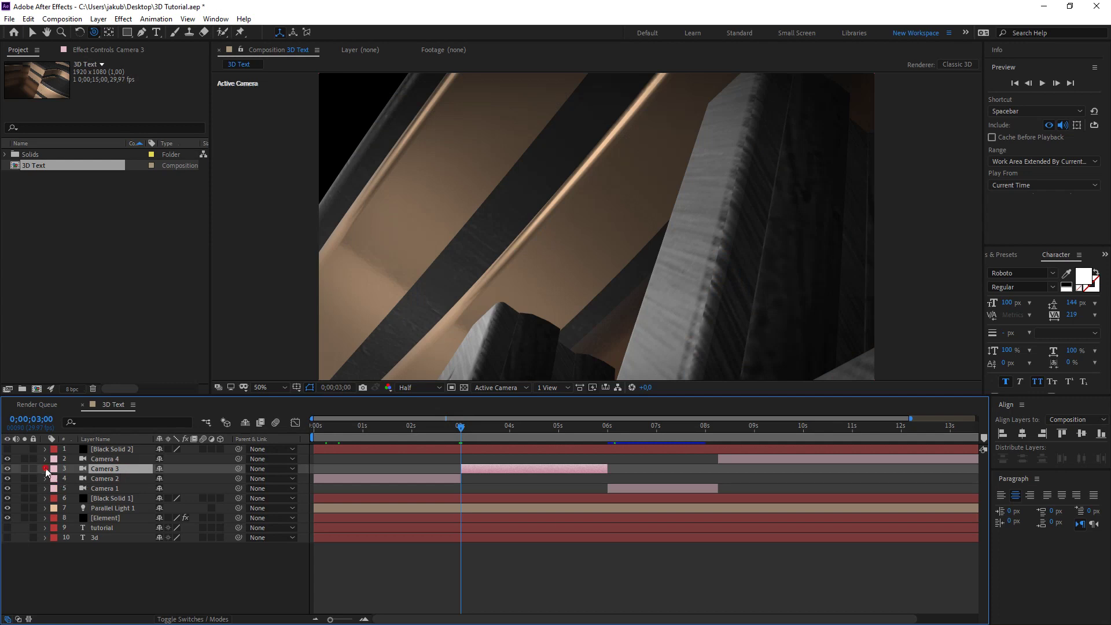
click(45, 469)
click(55, 547)
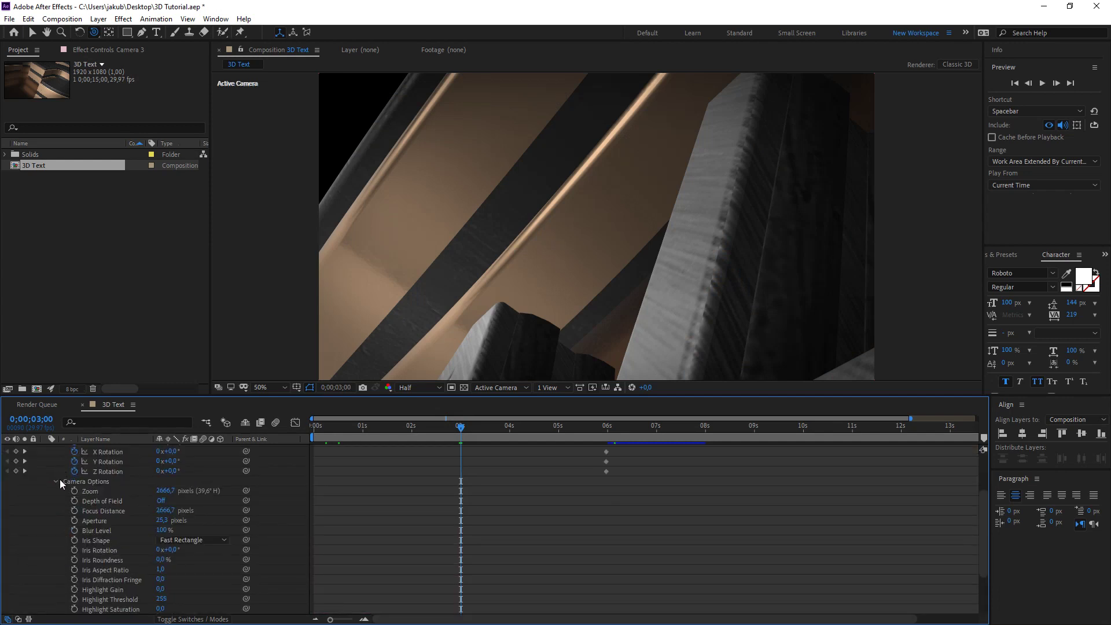
click(162, 500)
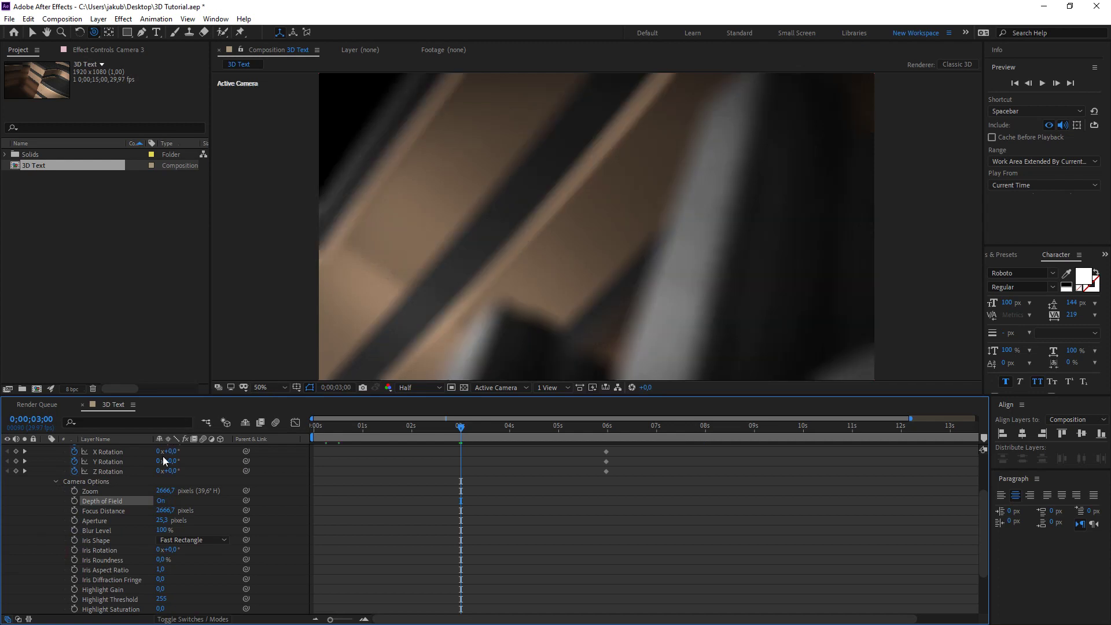
Bring Camera 3's Focus Distance down to 193 pixels and keyframe it
drag(165, 510, 16, 527)
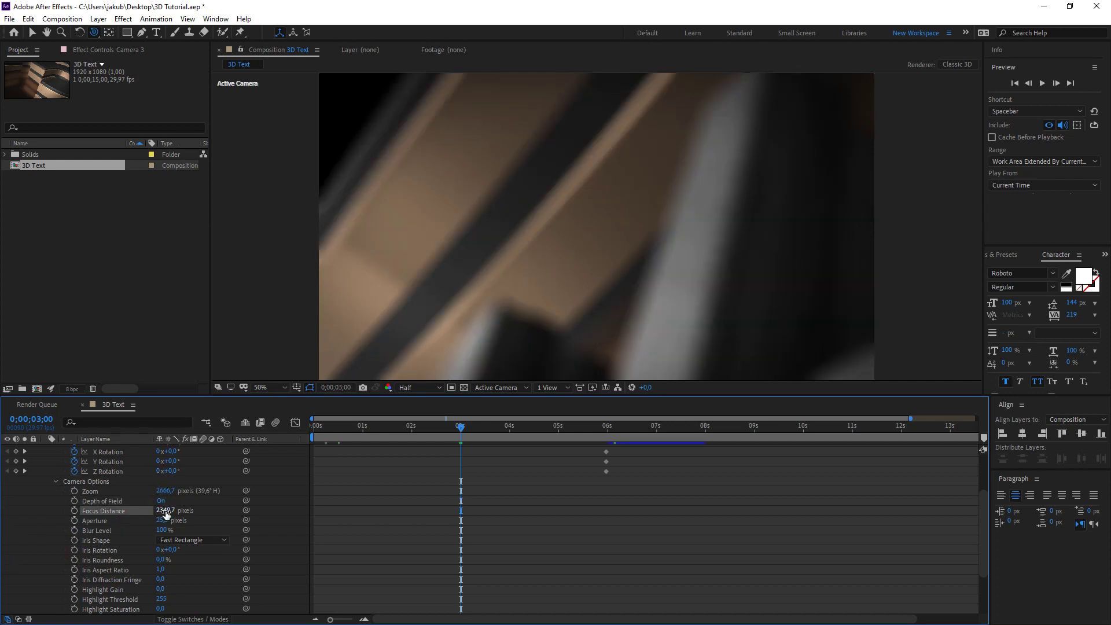
click(166, 510)
text(500)
key(Return)
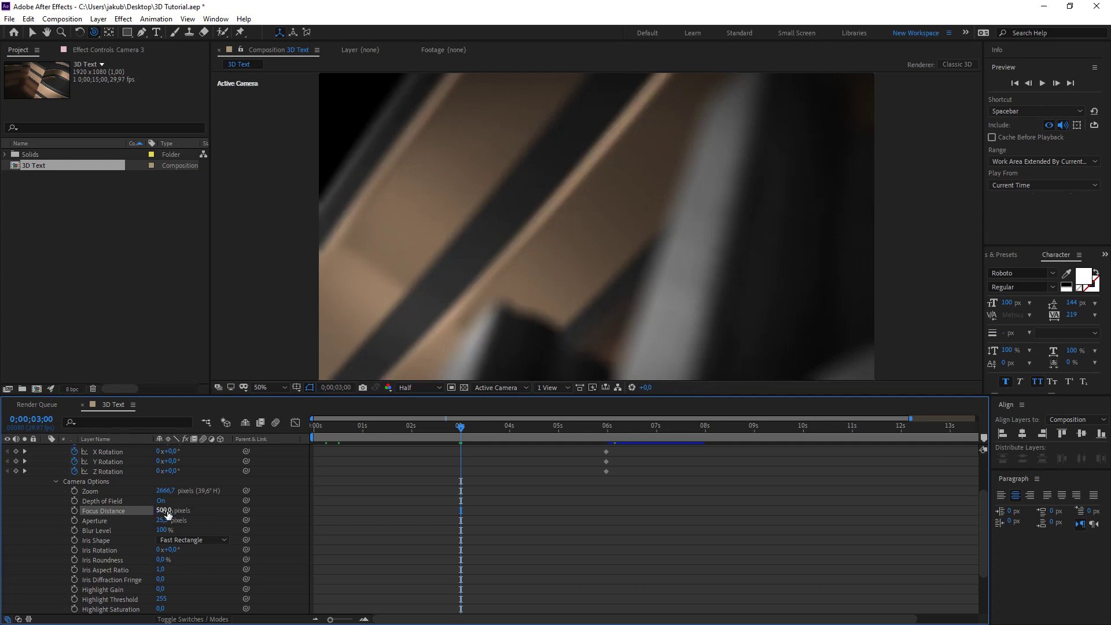
drag(167, 513, 248, 507)
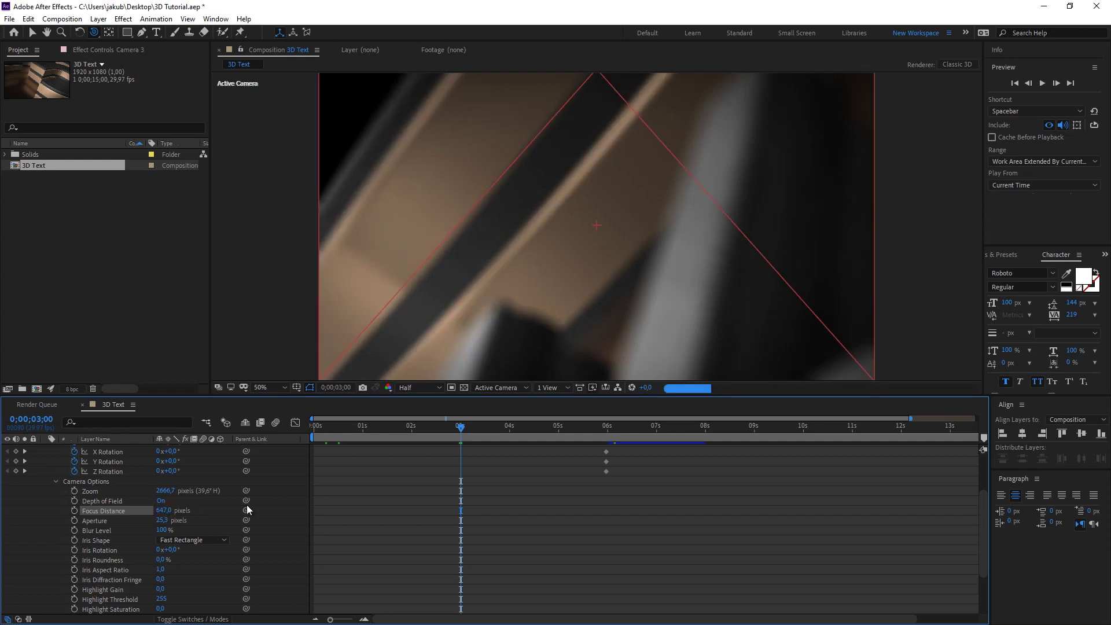
drag(246, 505, 125, 519)
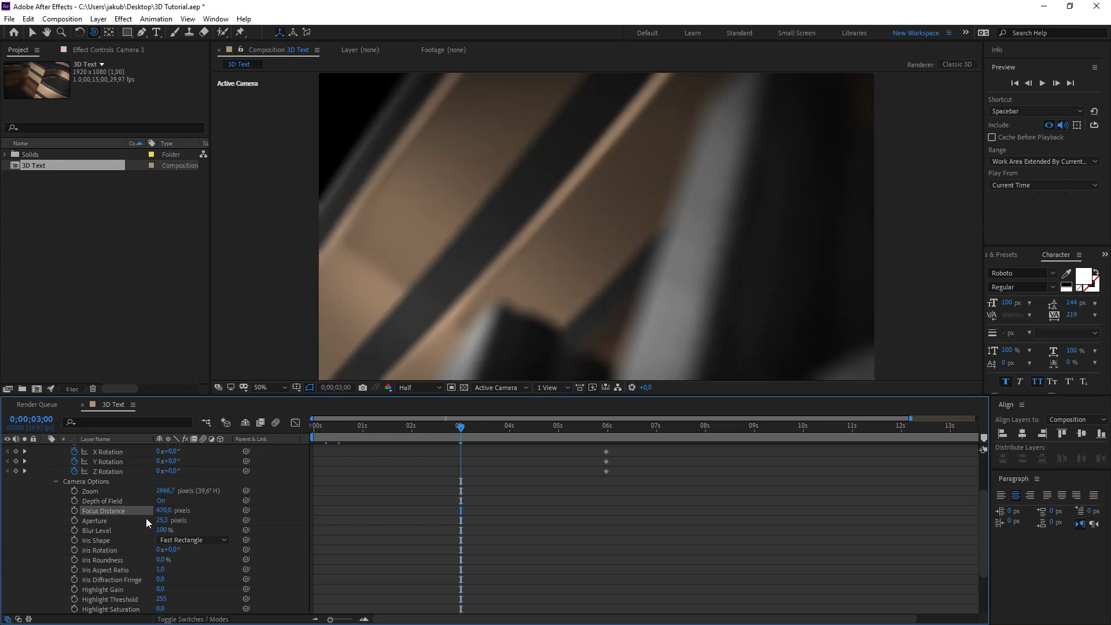
drag(164, 515, 92, 511)
drag(154, 509, 98, 513)
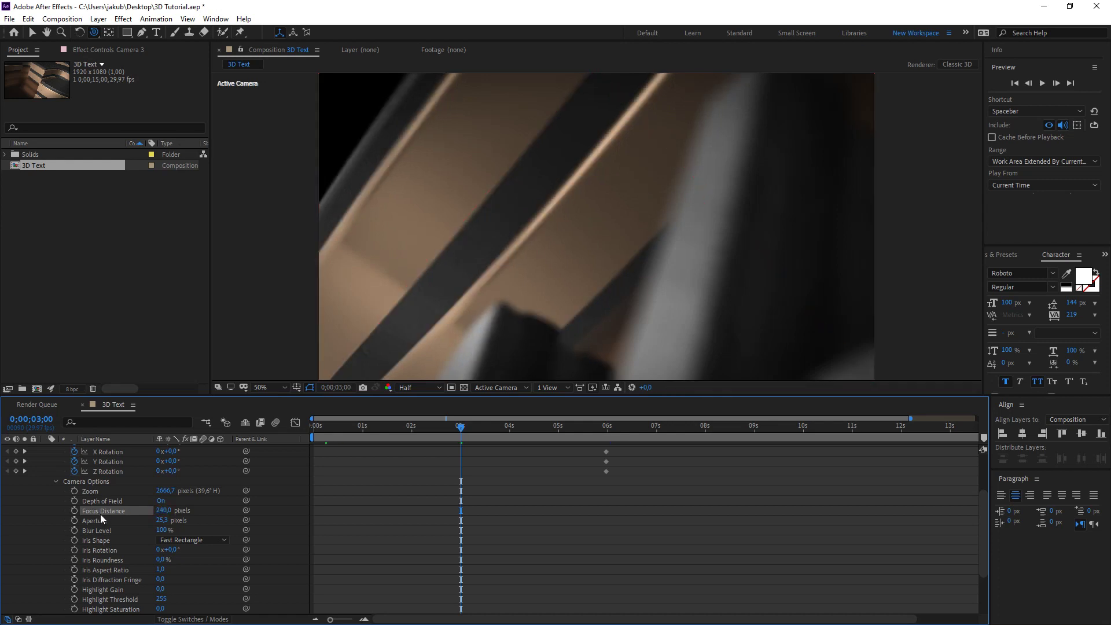
drag(165, 511, 145, 510)
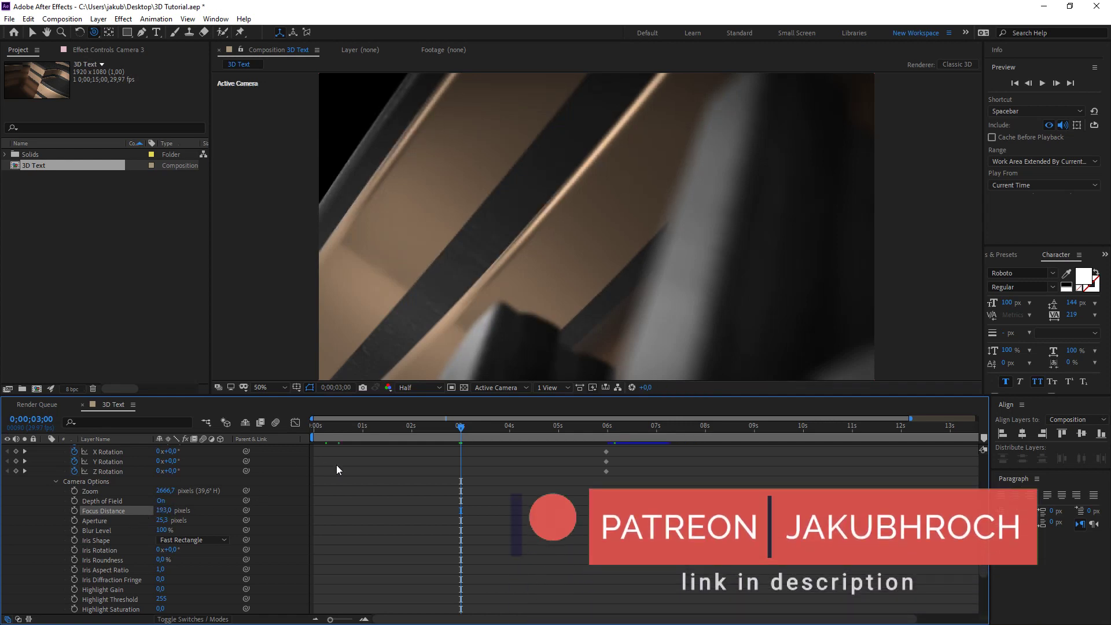
scroll(411, 520, up, 3)
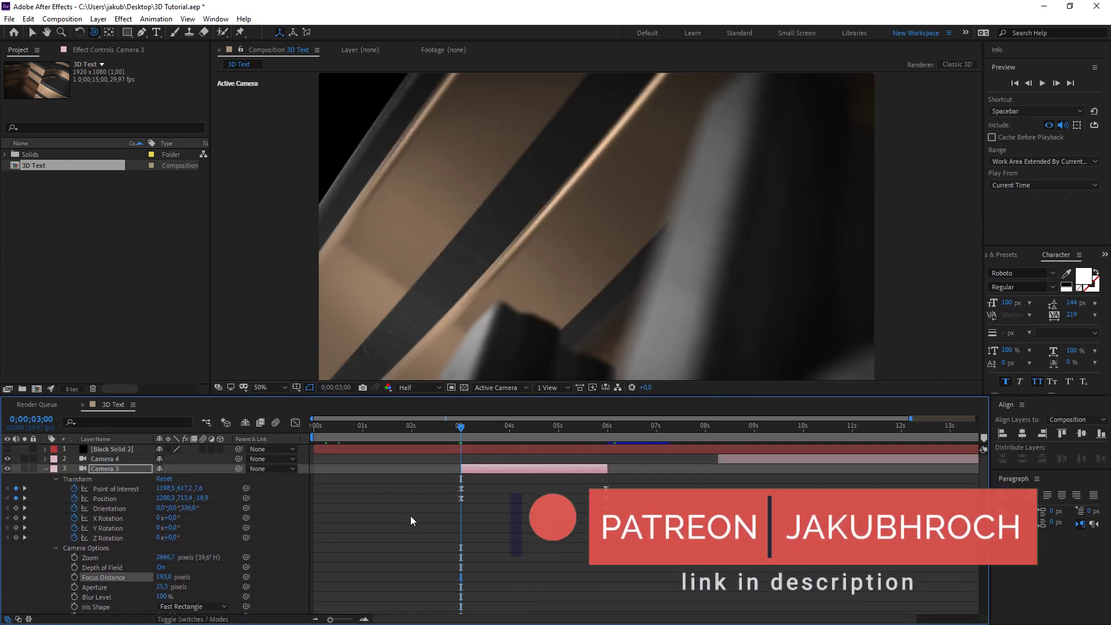
scroll(149, 567, down, 1)
click(75, 547)
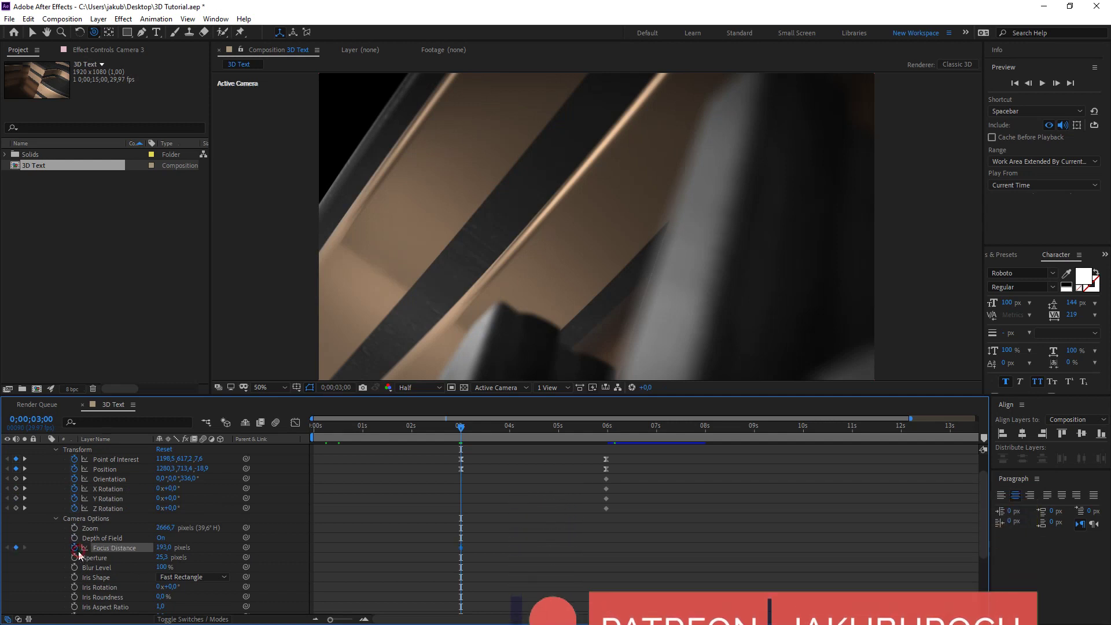
At 5;29, add a 1500-pixel Focus Distance keyframe and adjust it toward 1213 pixels
drag(462, 431, 606, 438)
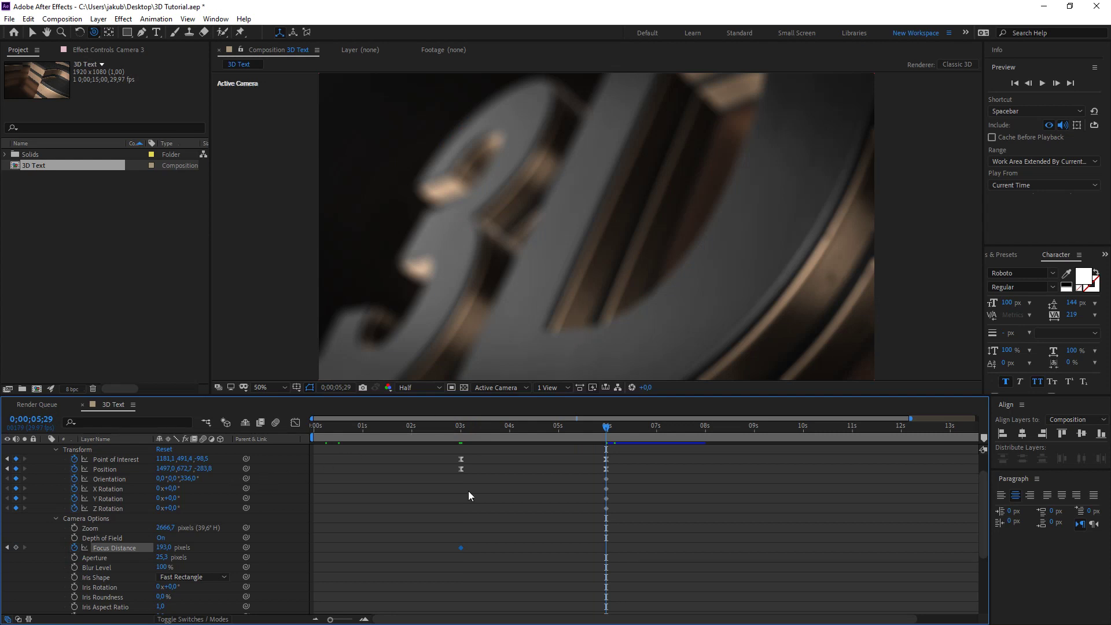
click(165, 548)
text(1500)
key(Return)
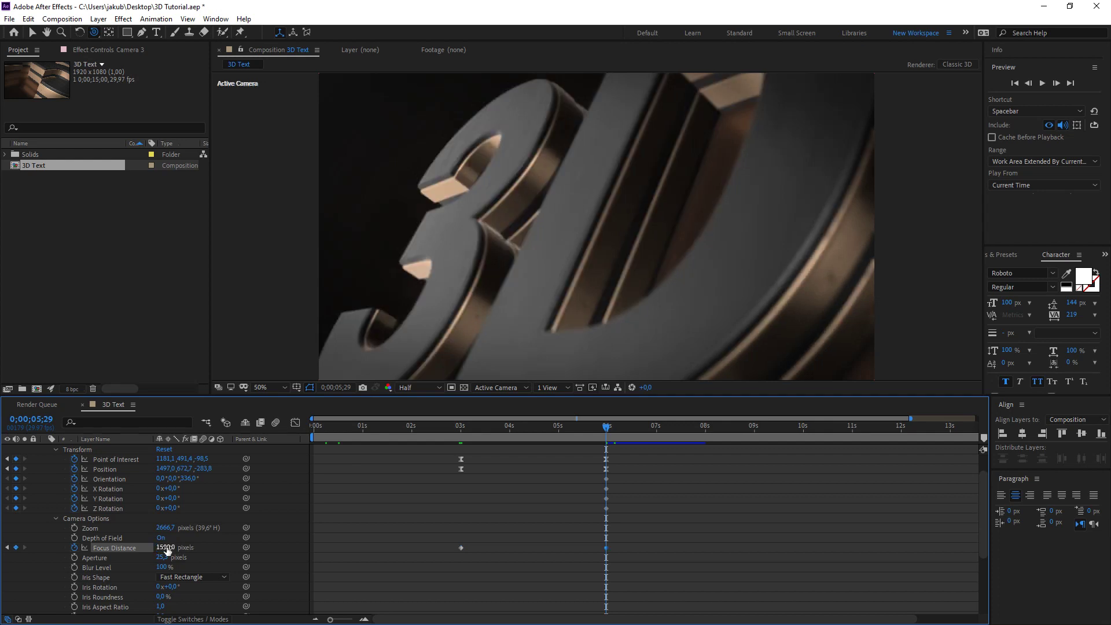
drag(166, 548, 141, 548)
mouse_move(166, 548)
mouse_down()
mouse_move(293, 549)
mouse_move(89, 554)
mouse_up()
drag(185, 550, 94, 549)
drag(166, 548, 86, 550)
drag(168, 547, 66, 554)
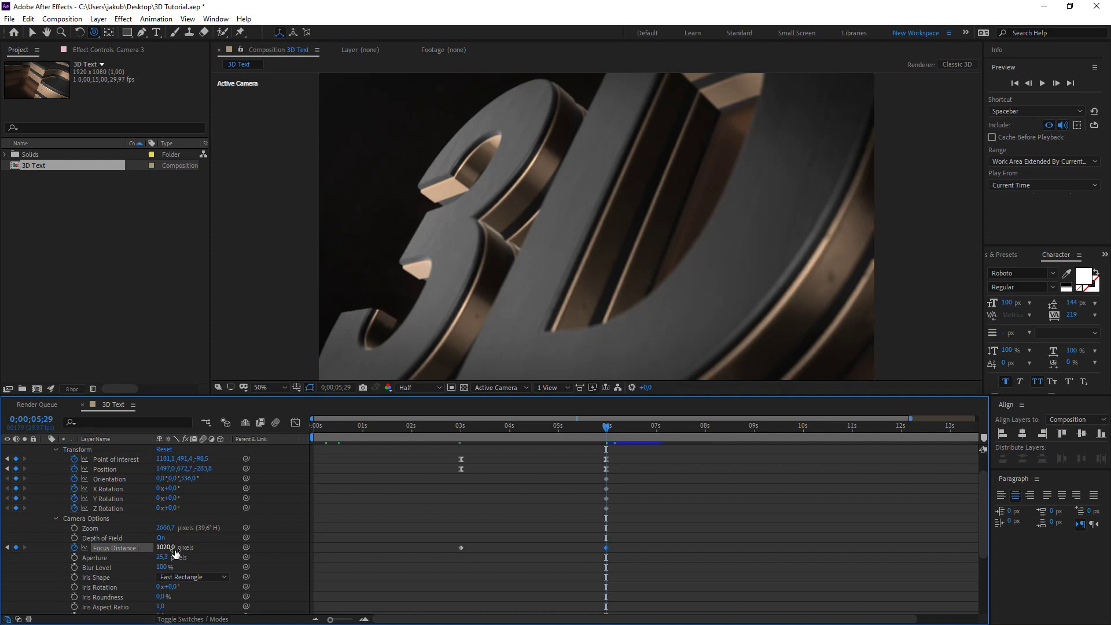
Raise Blur Level to 341% and settle Focus Distance at 911 pixels
drag(161, 567, 297, 565)
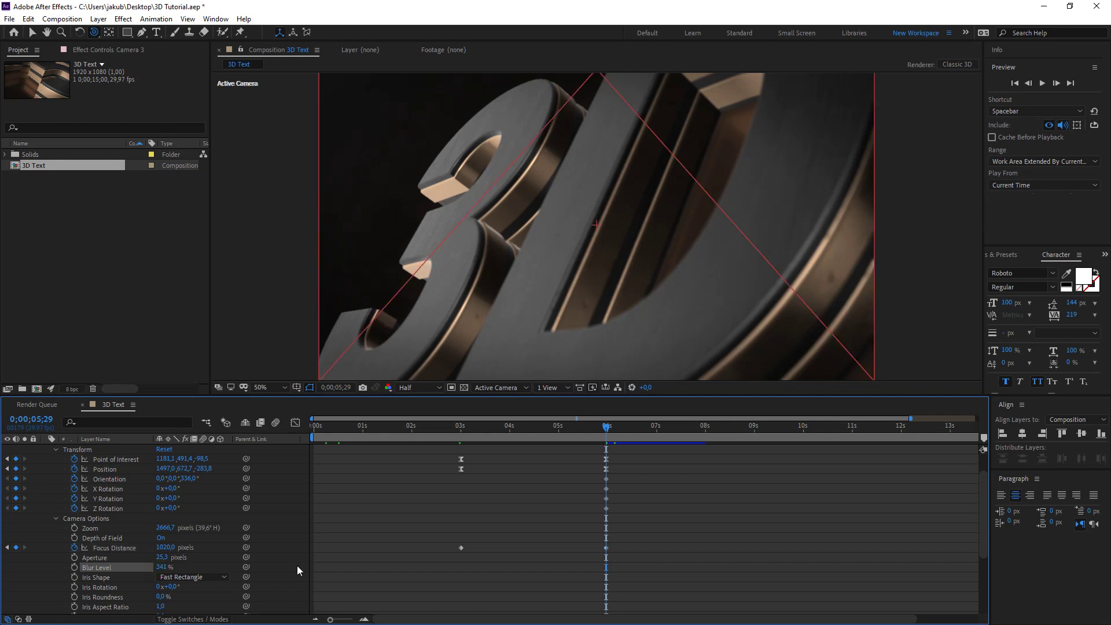
click(164, 557)
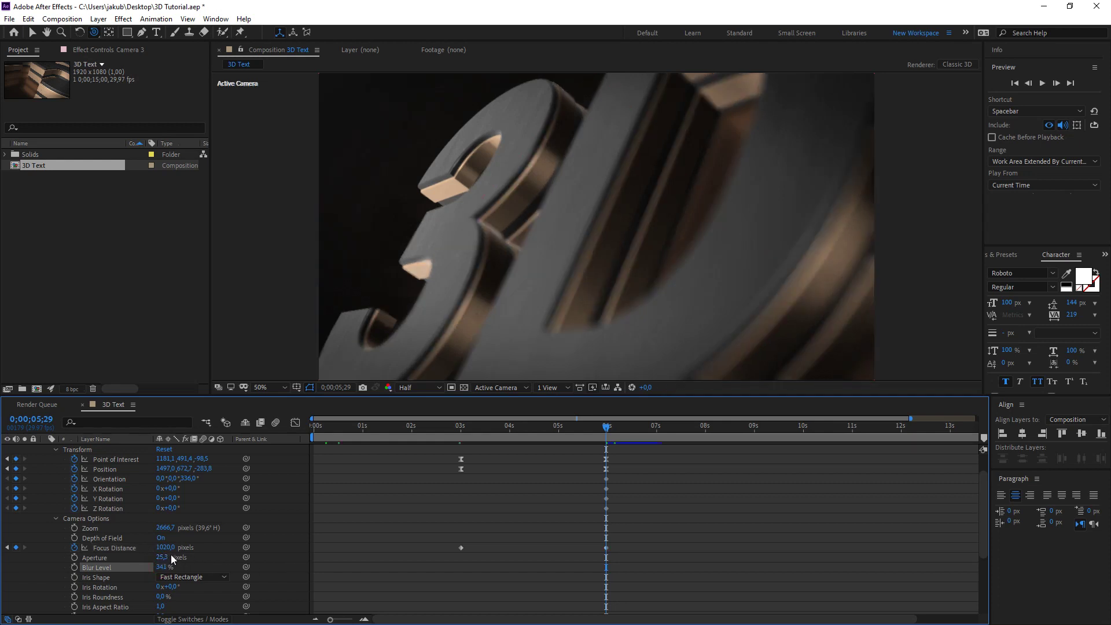
drag(165, 547, 138, 556)
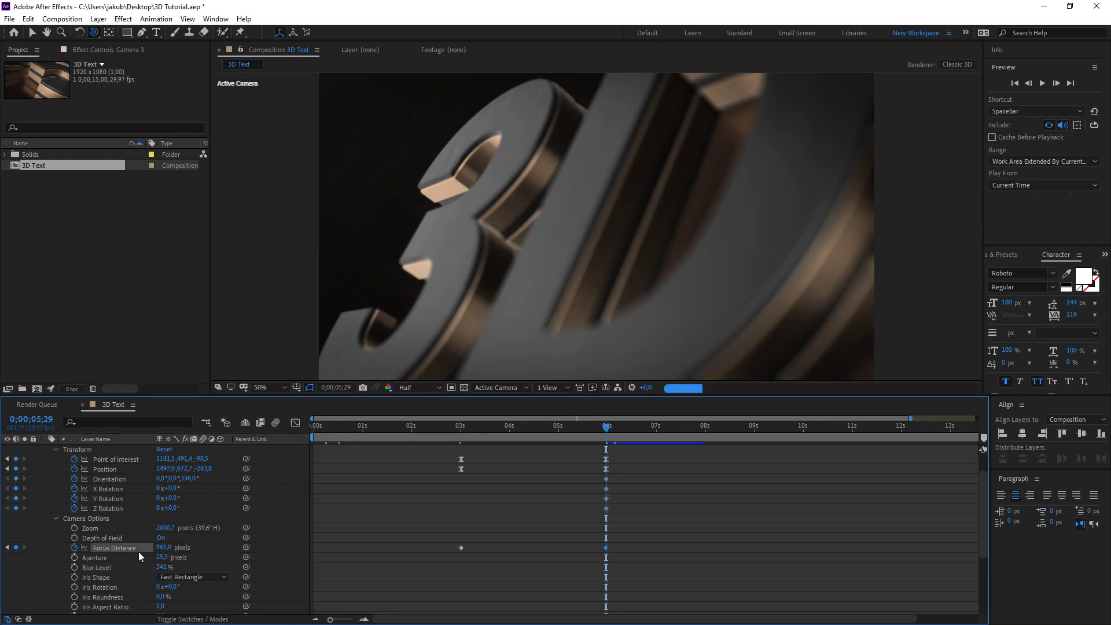
click(164, 550)
drag(152, 550, 137, 552)
drag(516, 426, 508, 426)
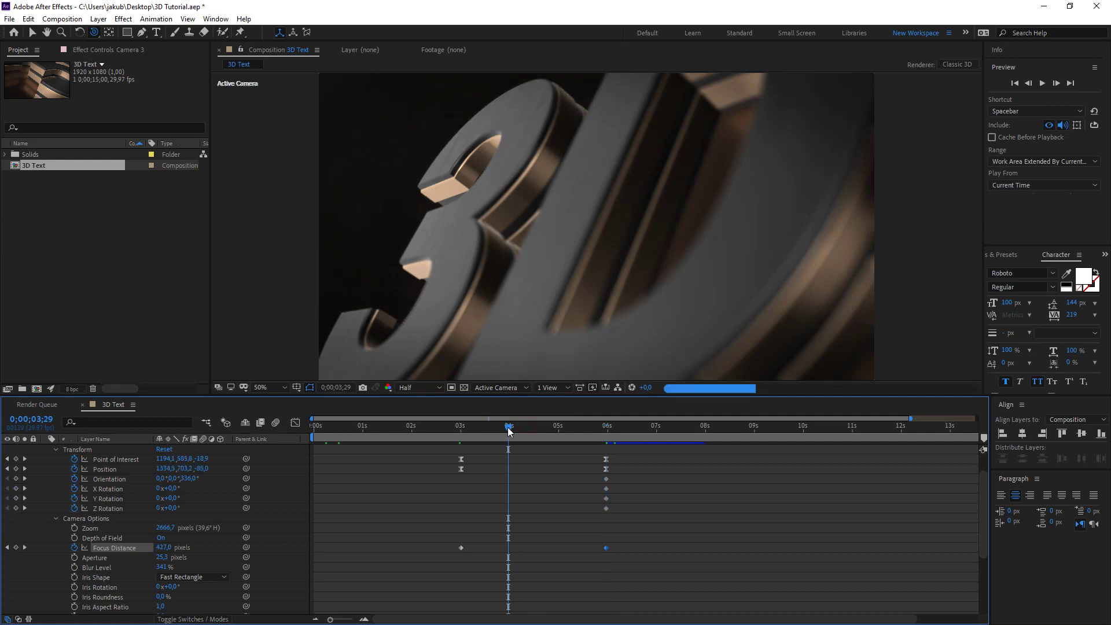
Paste a copy of the 193-pixel Focus Distance keyframe at 3;29
click(461, 547)
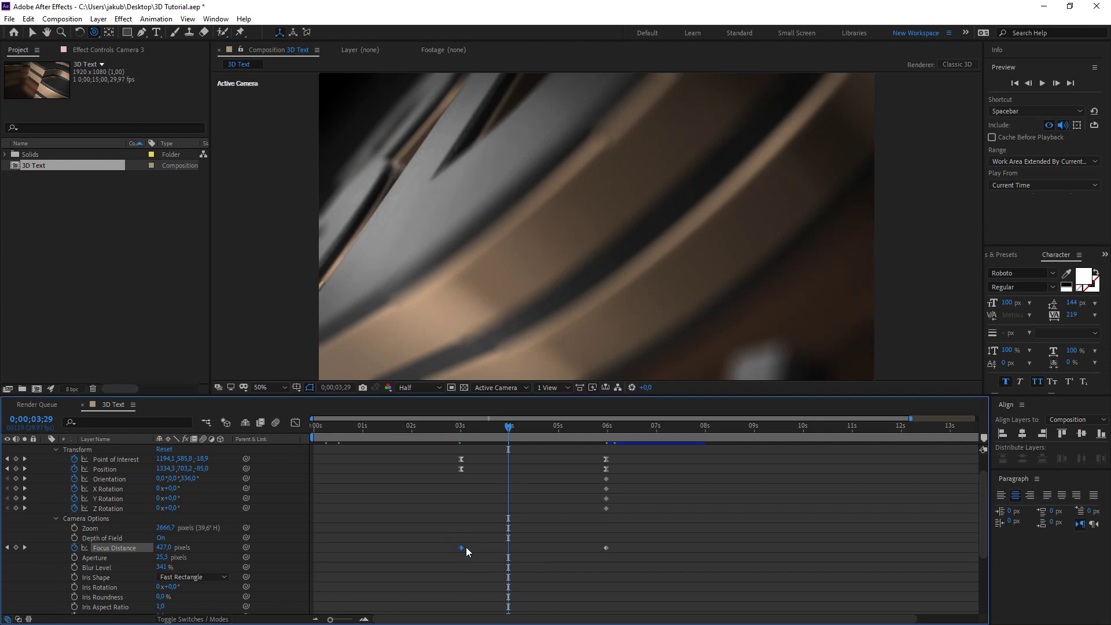
key(ctrl+v)
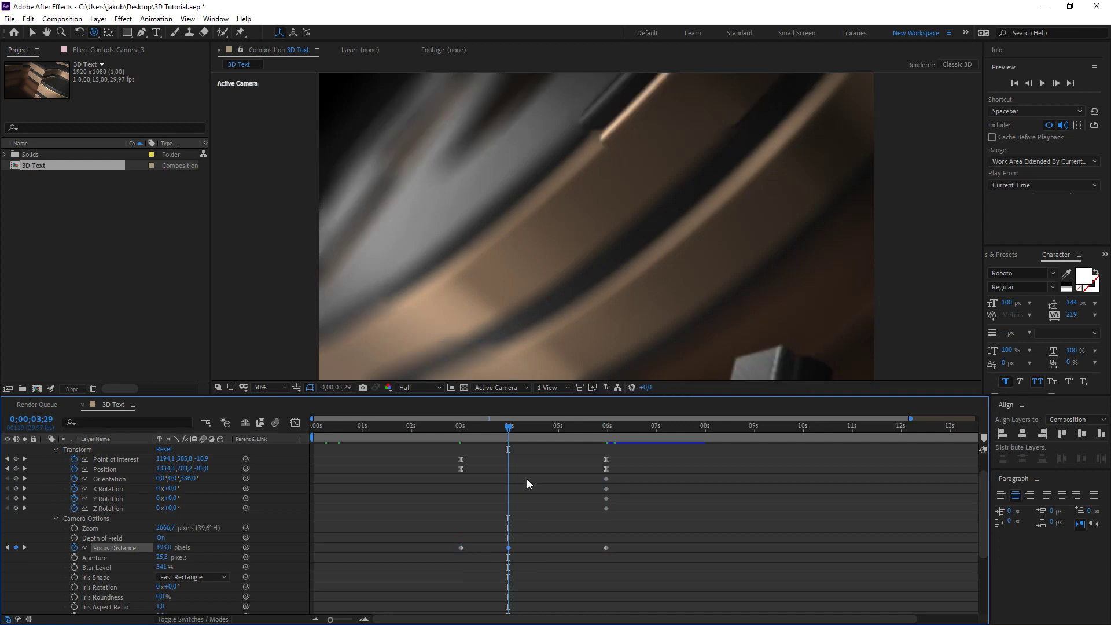
scroll(566, 327, down, 2)
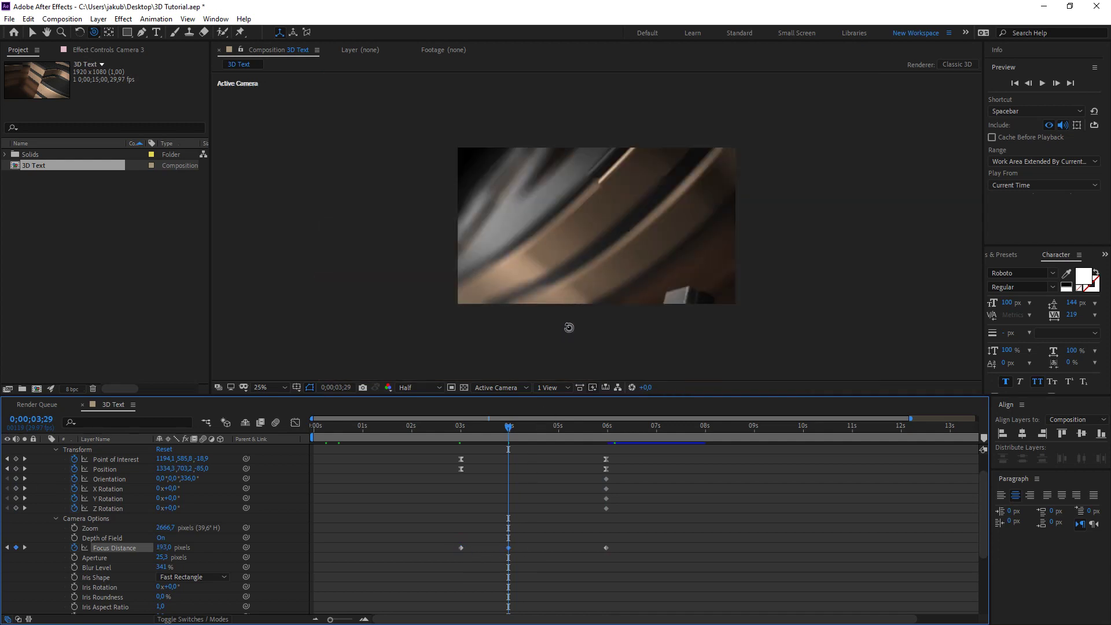
scroll(568, 325, up, 2)
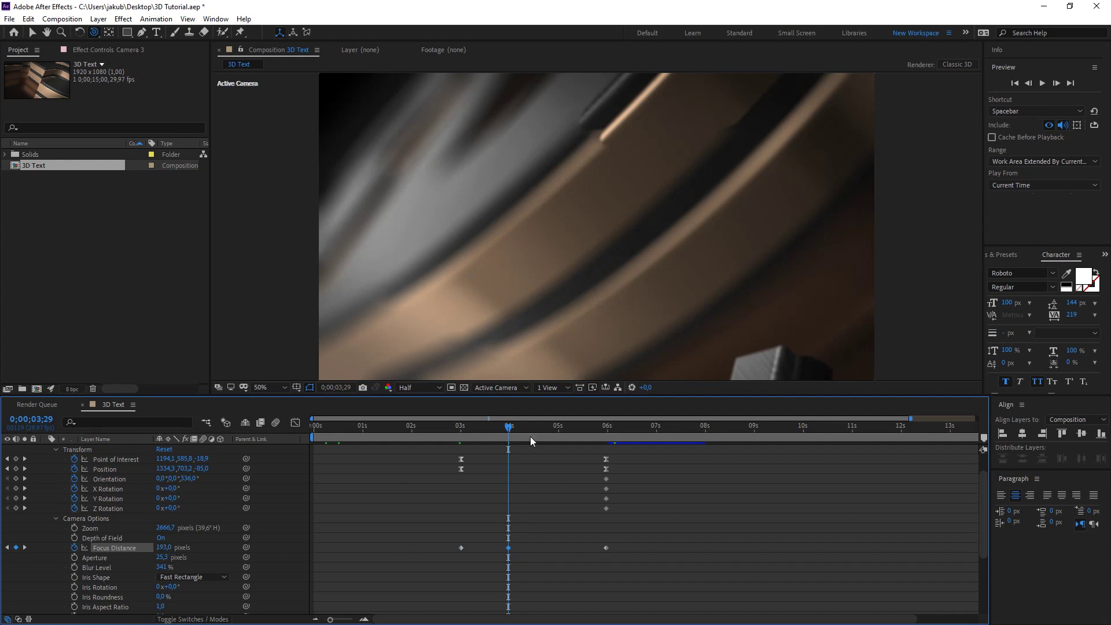
Preview frames around 3;29, then lower the Focus Distance there to about 106
drag(494, 433, 464, 436)
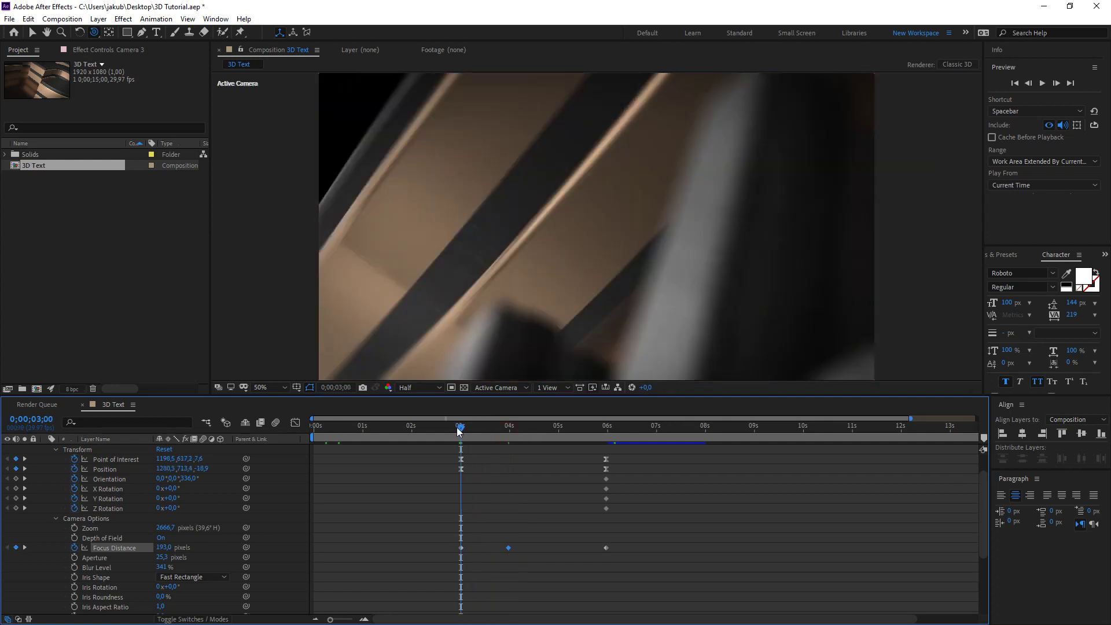
drag(465, 437, 497, 433)
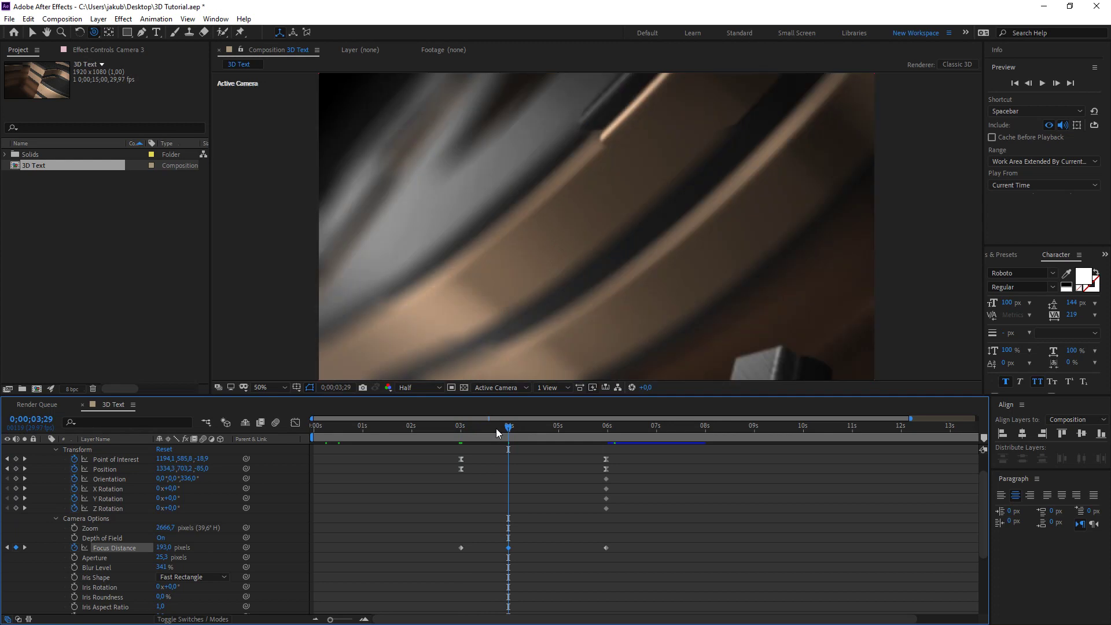
drag(496, 433, 521, 431)
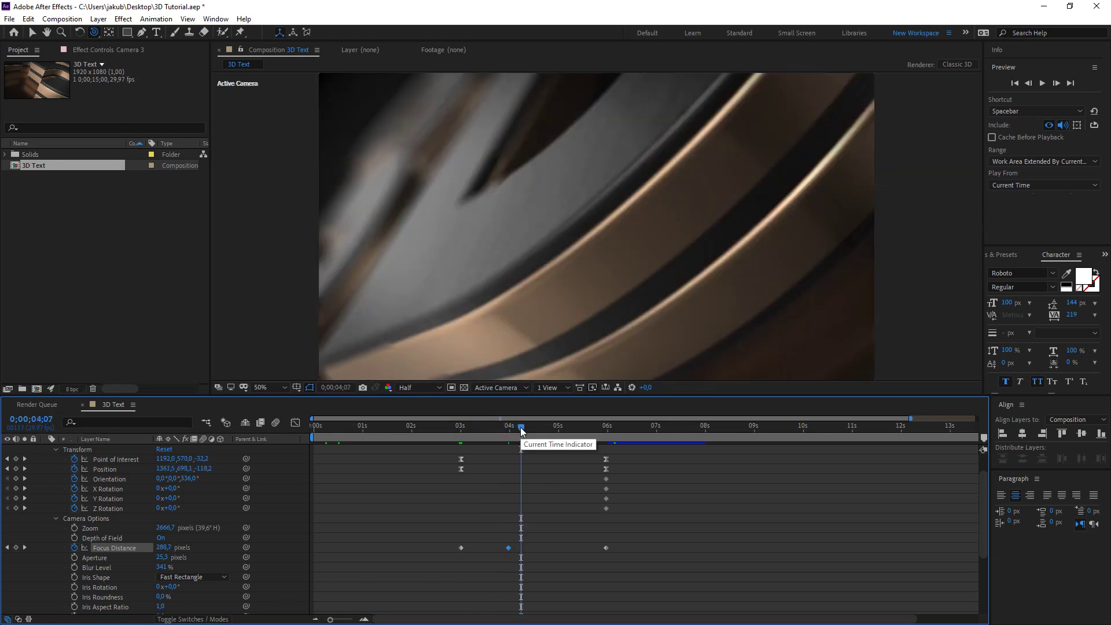
drag(521, 431, 509, 429)
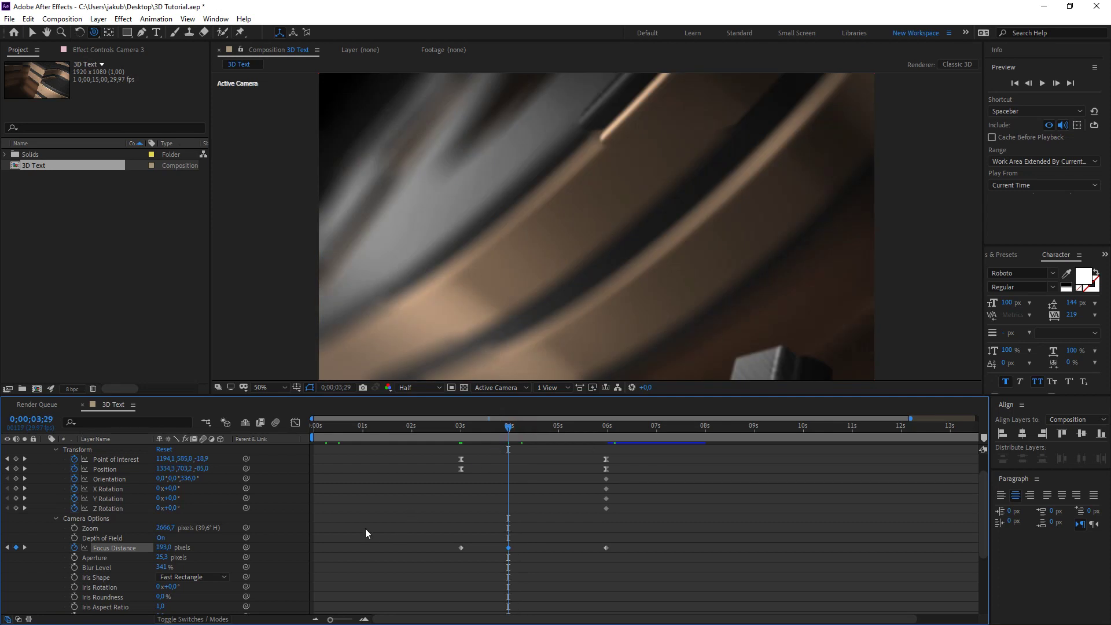
drag(164, 547, 123, 555)
Set Camera 3's Focus Distance to 200, Aperture to 24 and Blur Level to 227%
click(164, 547)
text(200)
key(Return)
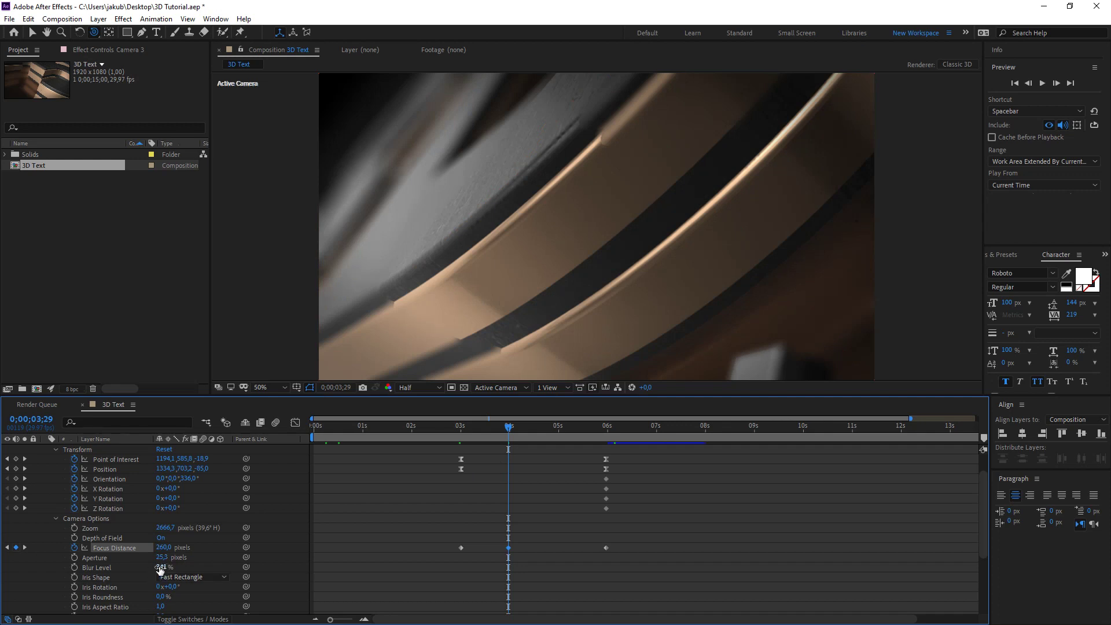
drag(161, 558, 179, 557)
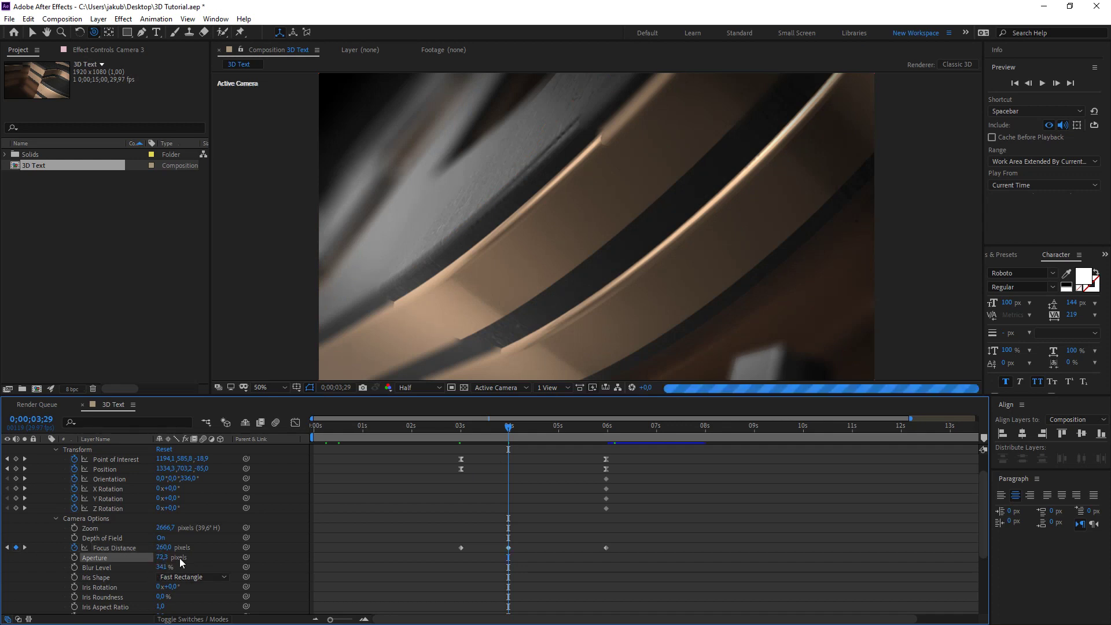
mouse_move(162, 558)
mouse_down()
mouse_move(110, 562)
mouse_move(175, 561)
mouse_up()
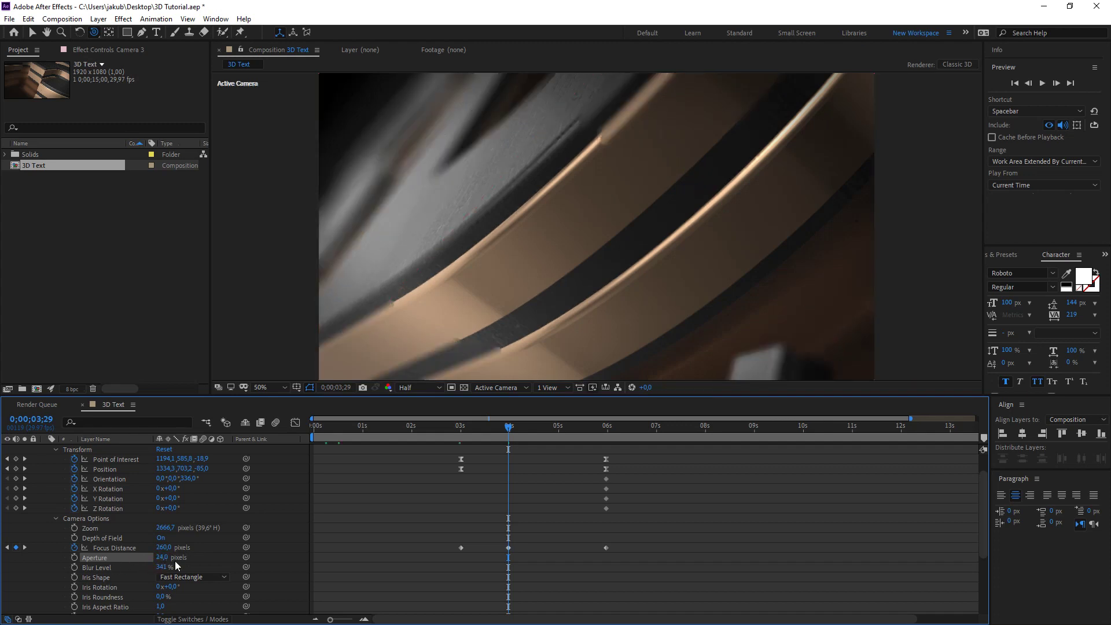
drag(164, 567, 126, 573)
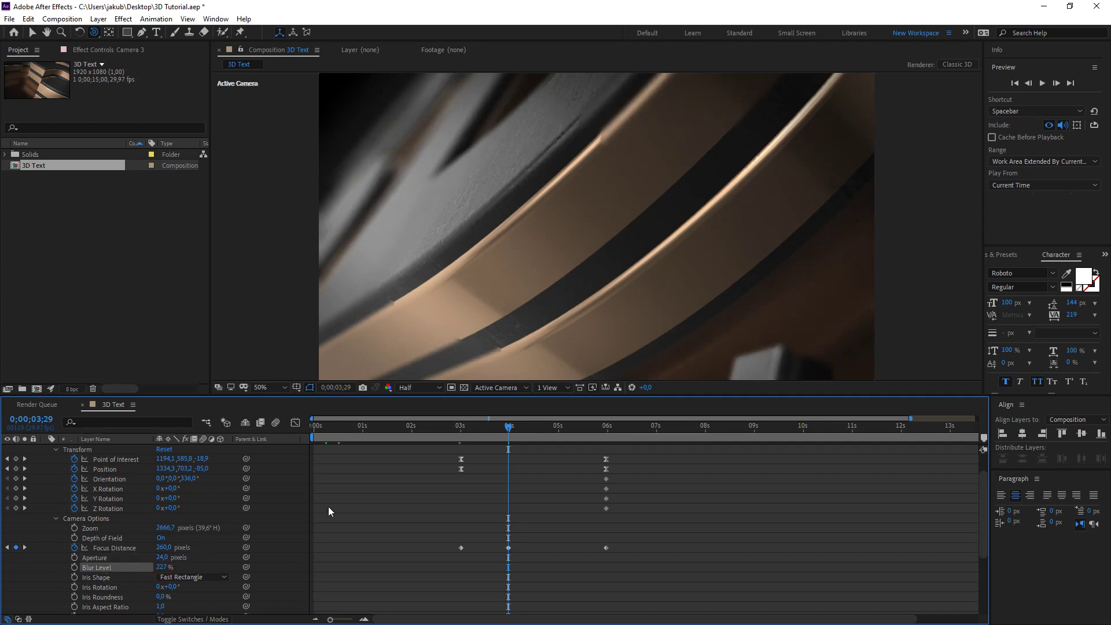
drag(507, 441, 606, 440)
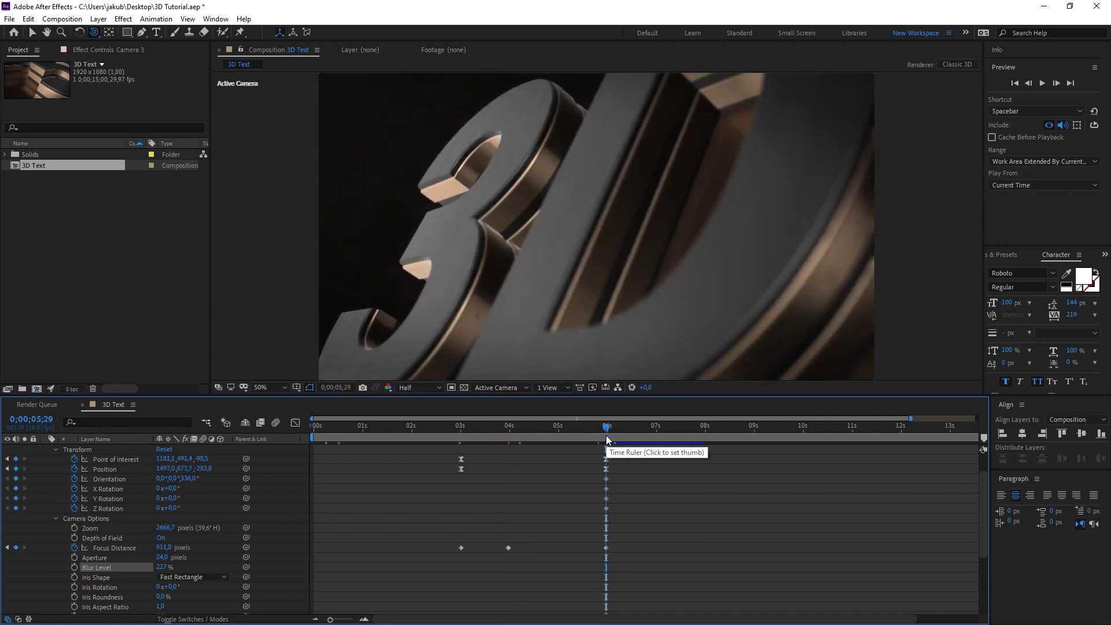
Collapse Camera 3, move to 6;00 and expand Camera 1's Camera Options
scroll(113, 512, up, 2)
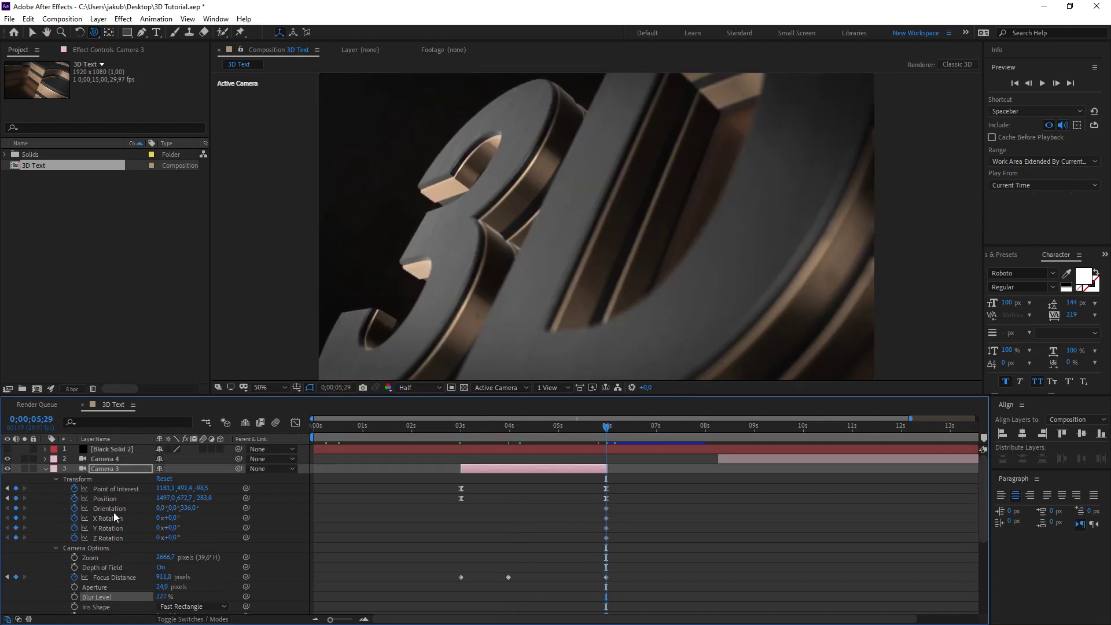
click(45, 469)
click(123, 576)
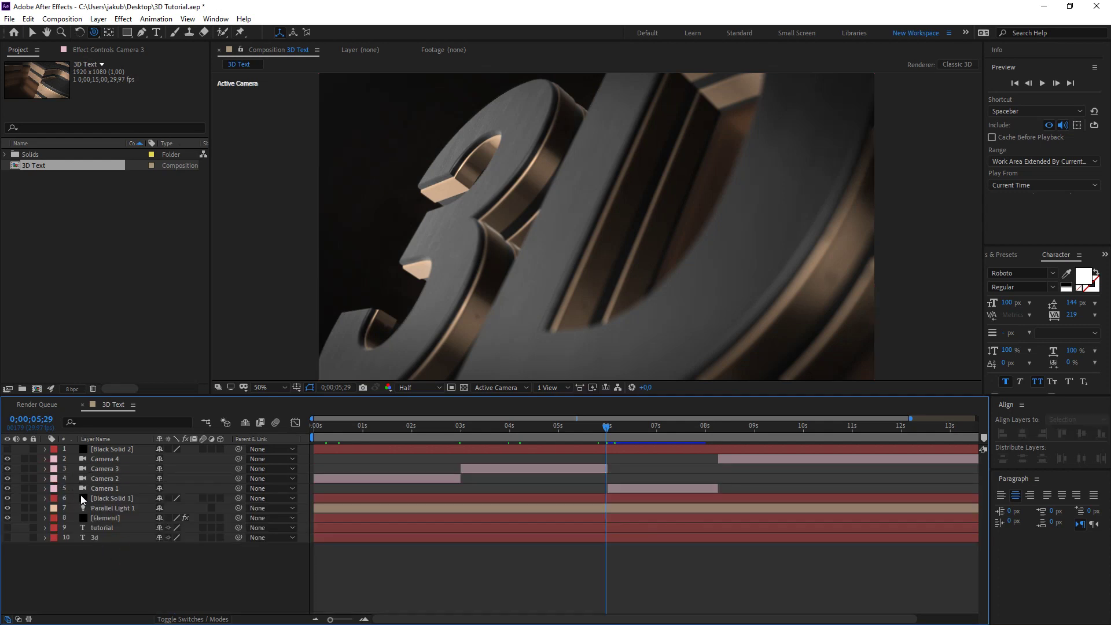
mouse_move(607, 428)
mouse_down()
mouse_move(689, 428)
mouse_move(608, 430)
mouse_up()
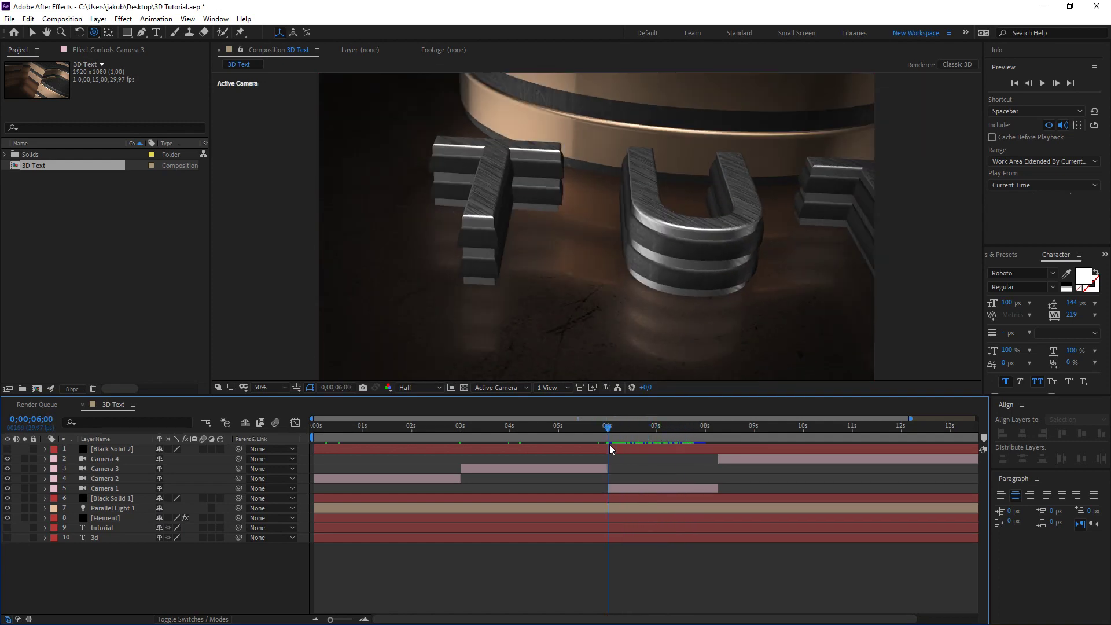
click(106, 490)
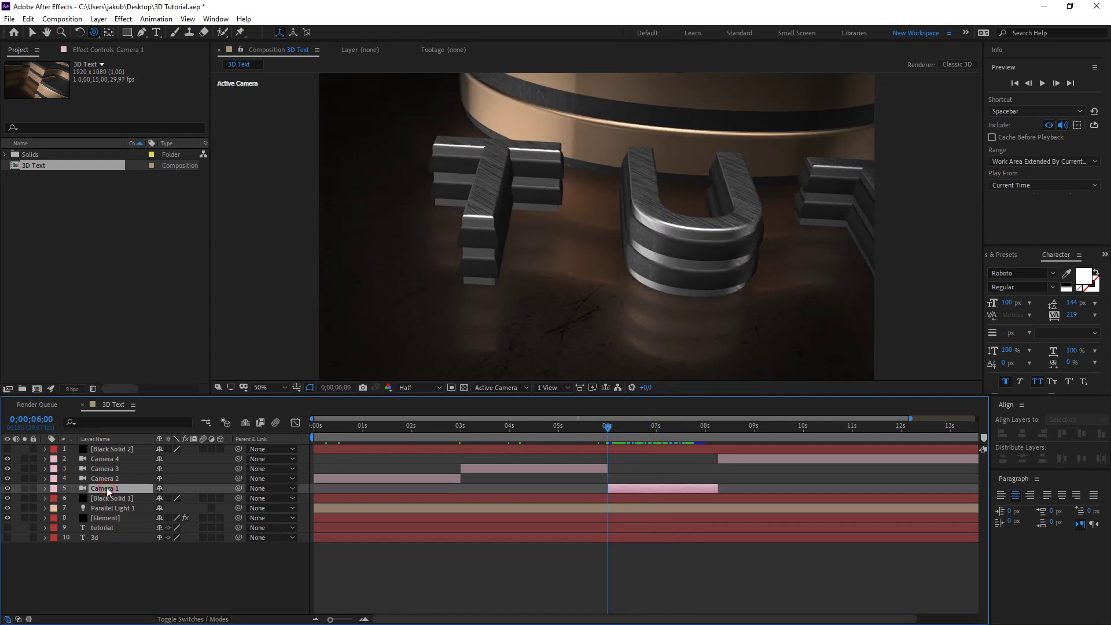
click(46, 489)
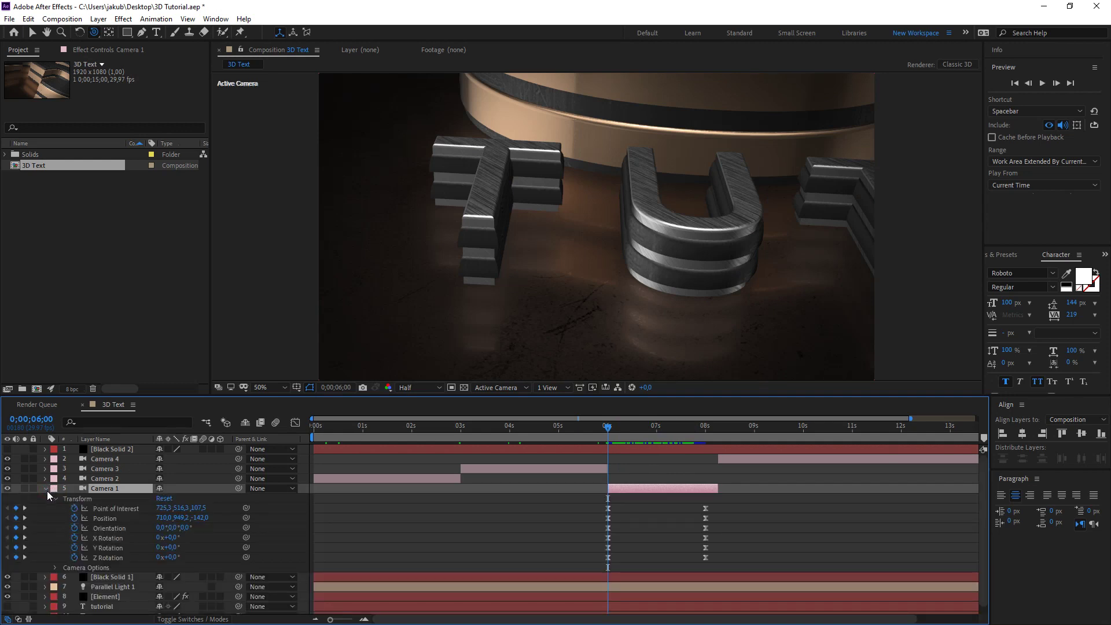
click(56, 567)
scroll(54, 564, down, 3)
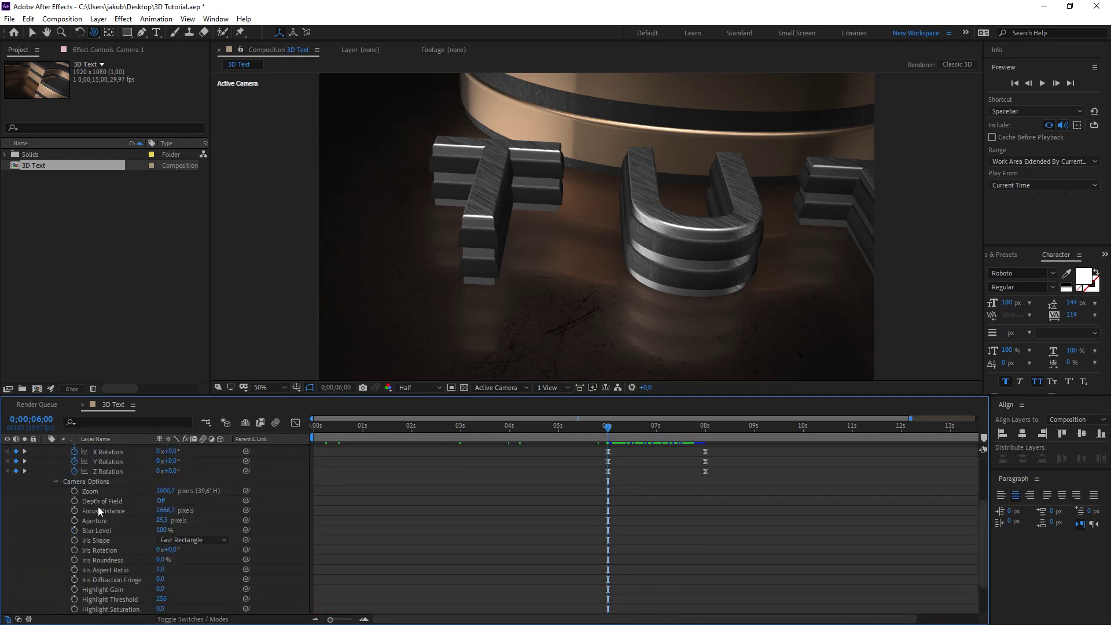
Turn on Camera 1's depth of field and try Focus Distances from 500 pixels upward
click(160, 500)
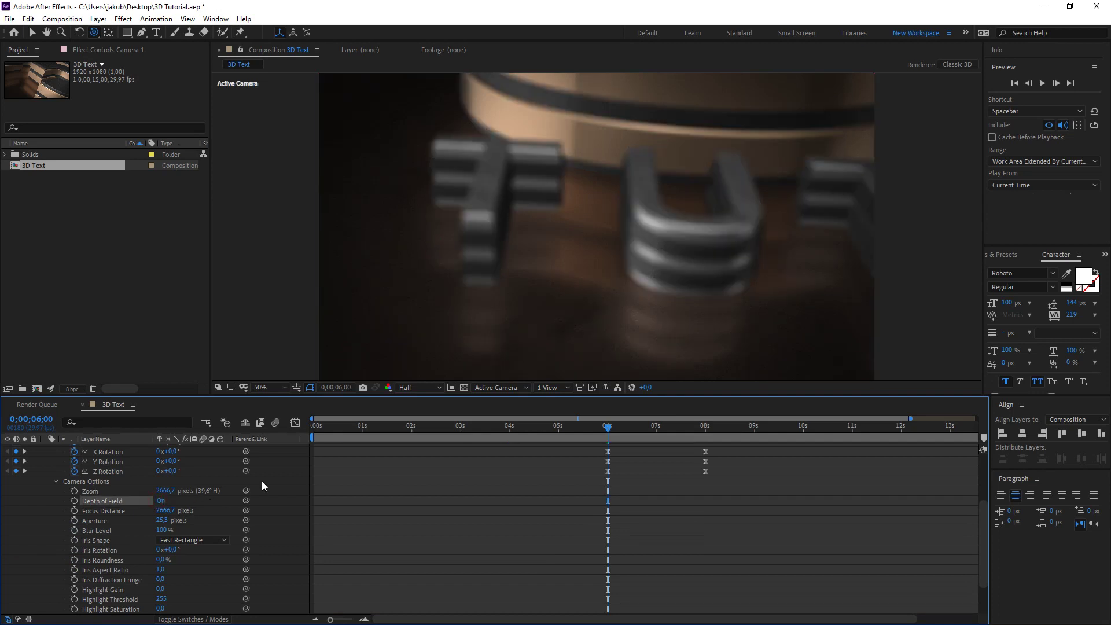
drag(165, 514, 148, 513)
click(165, 511)
text(500)
key(Return)
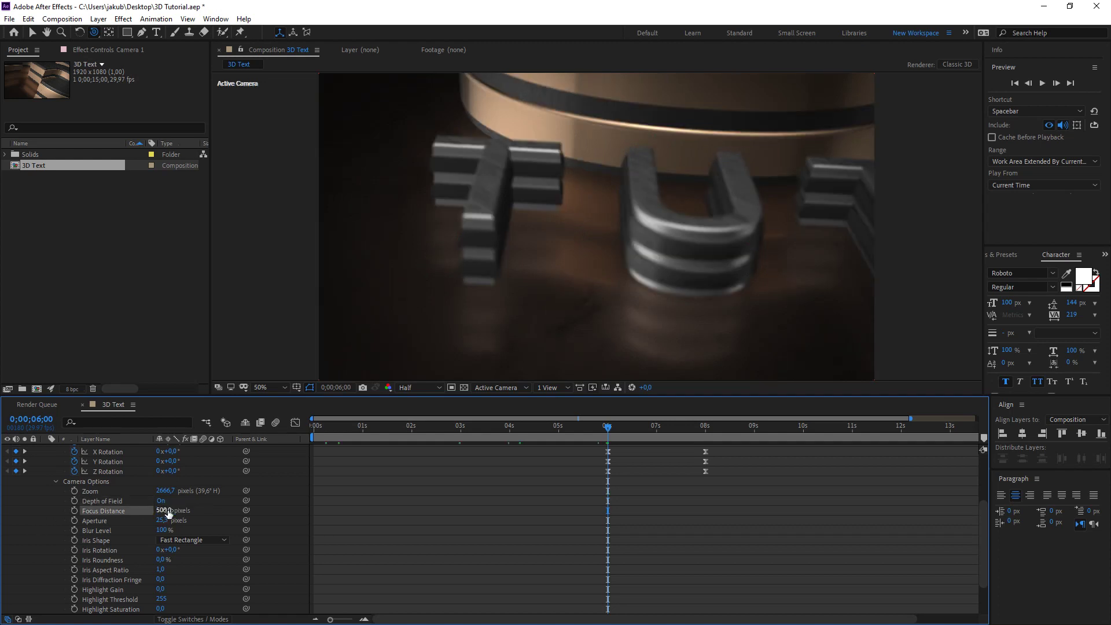
drag(167, 512, 203, 514)
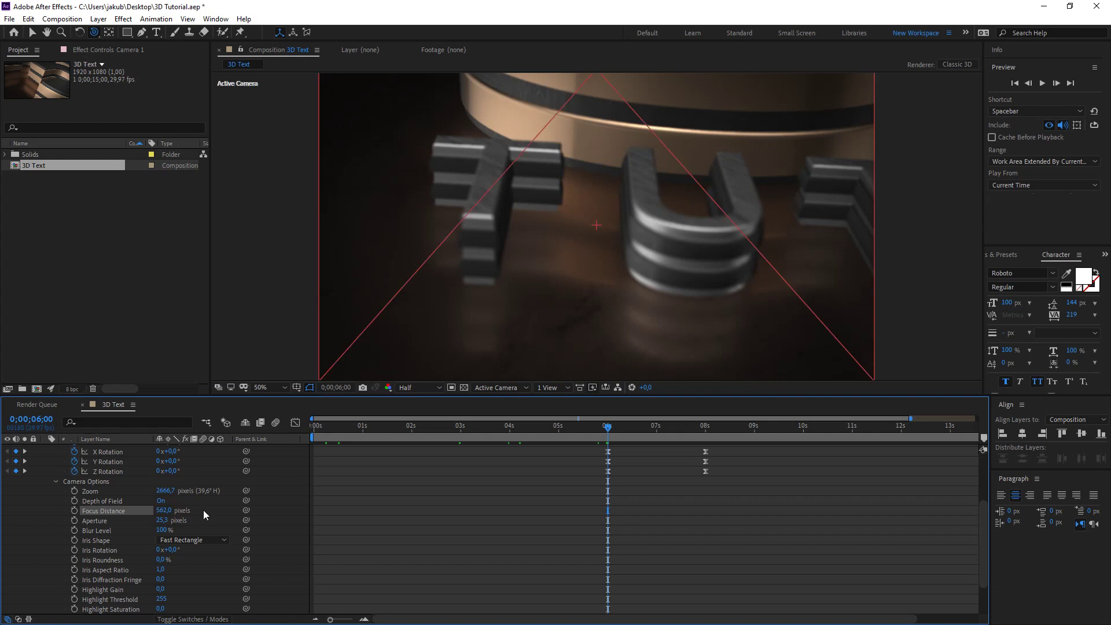
drag(176, 510, 286, 498)
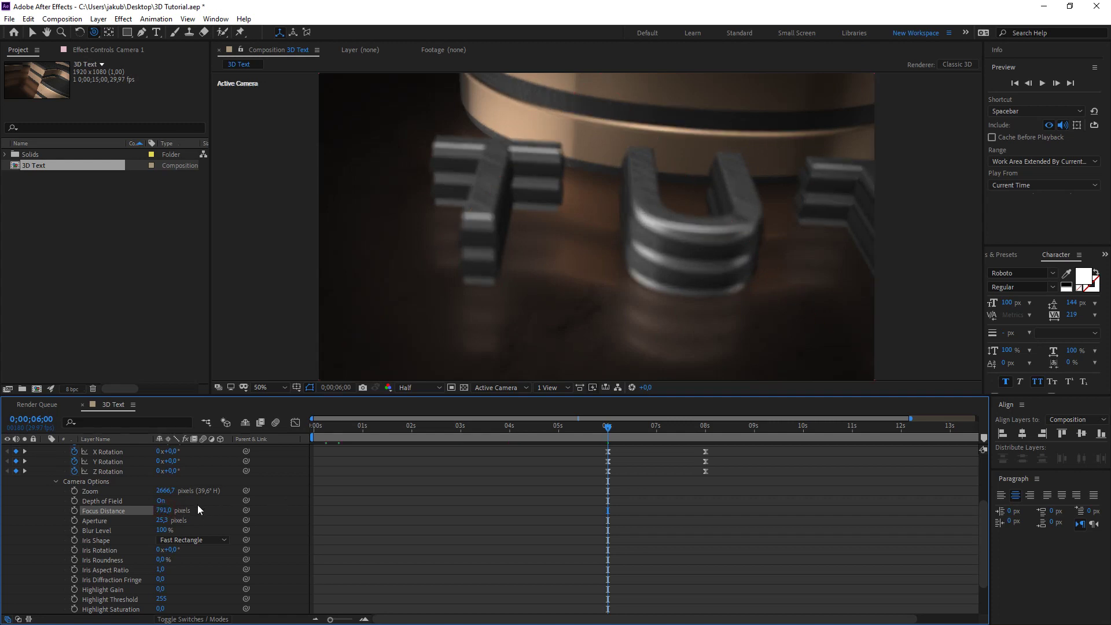
Set Camera 1's Focus Distance to 400, then settle on 300 pixels
click(164, 510)
text(400)
key(Return)
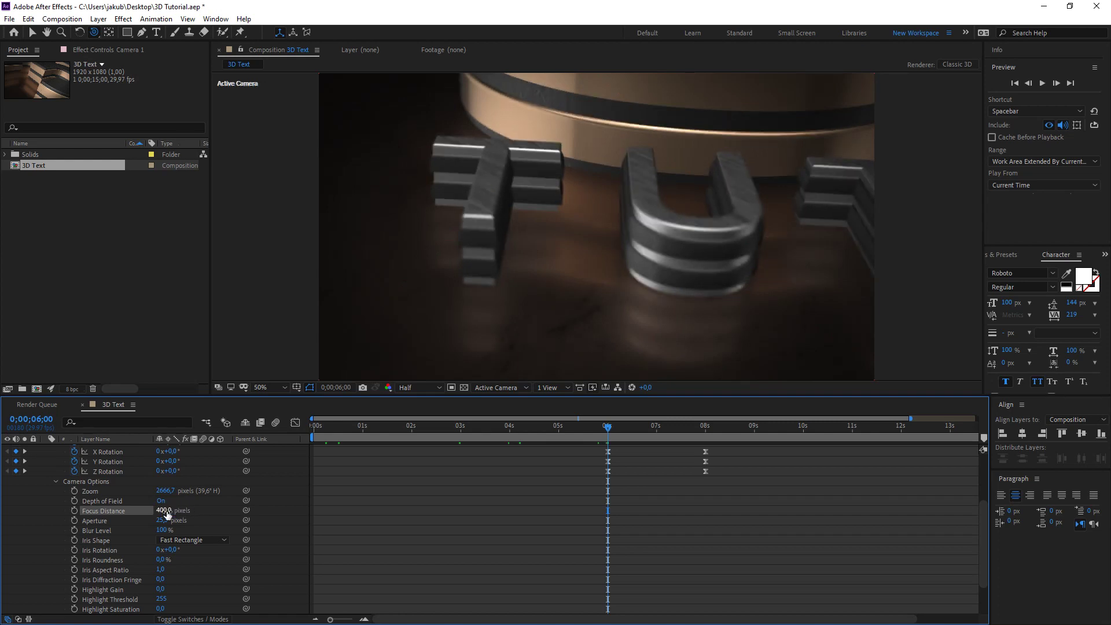
click(164, 511)
text(300)
key(Return)
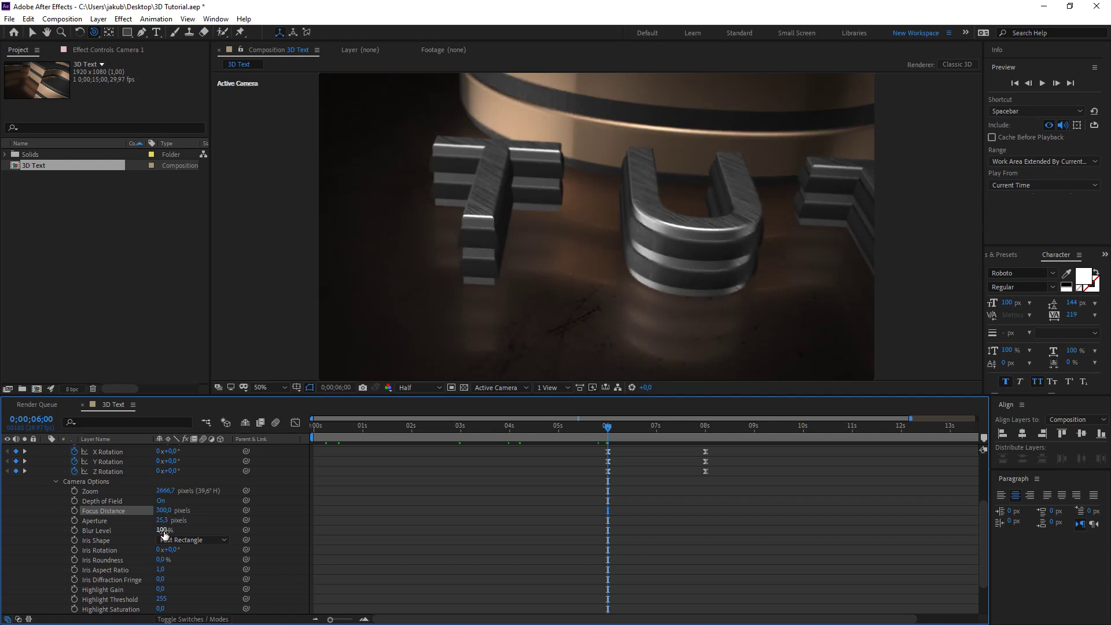
Set Blur Level to 271% and keyframe the 300-pixel Focus Distance at 6;00
drag(164, 530, 204, 530)
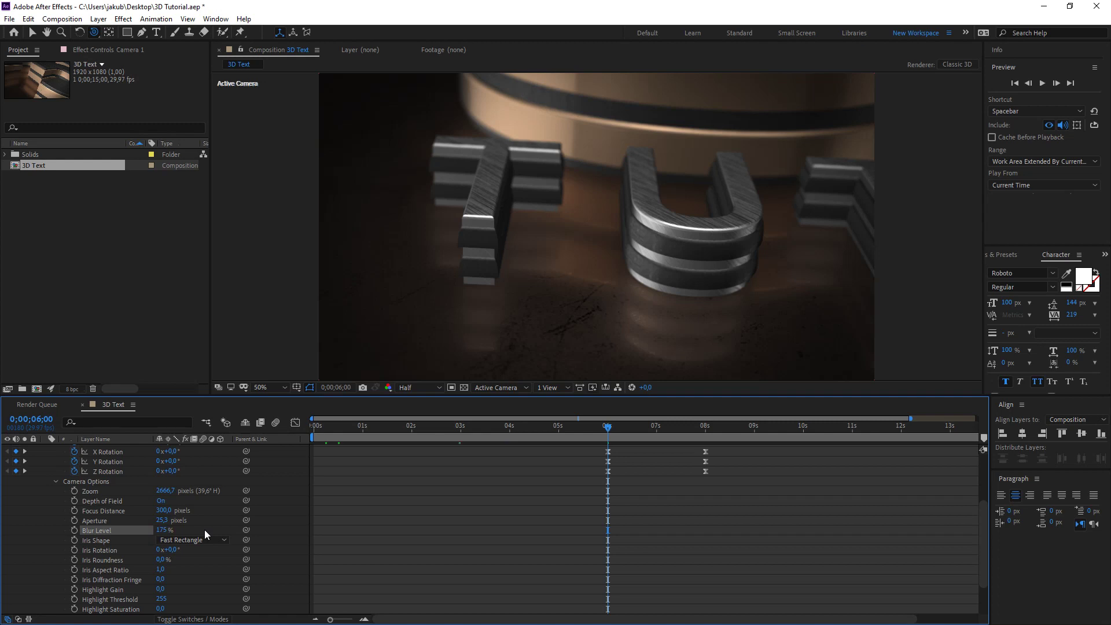
drag(173, 529, 262, 526)
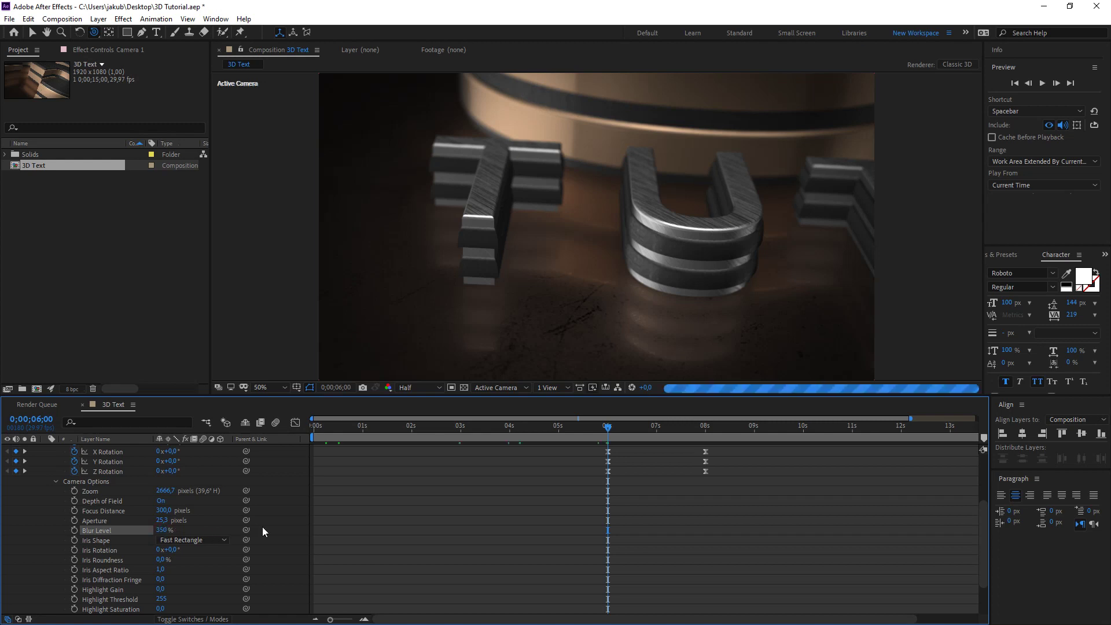
drag(165, 530, 96, 541)
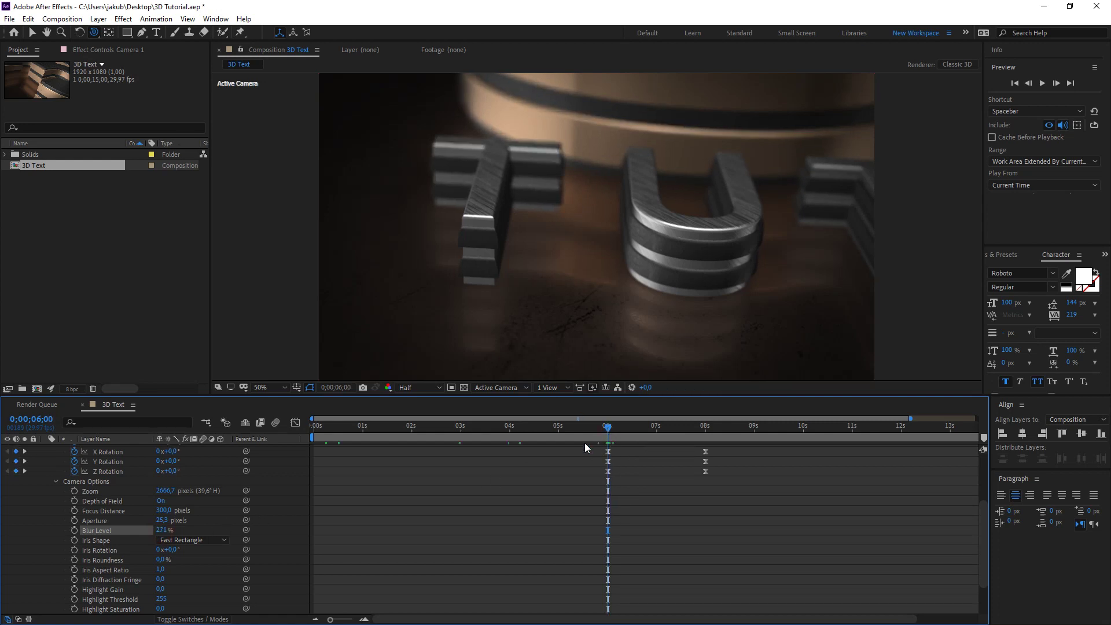
click(74, 511)
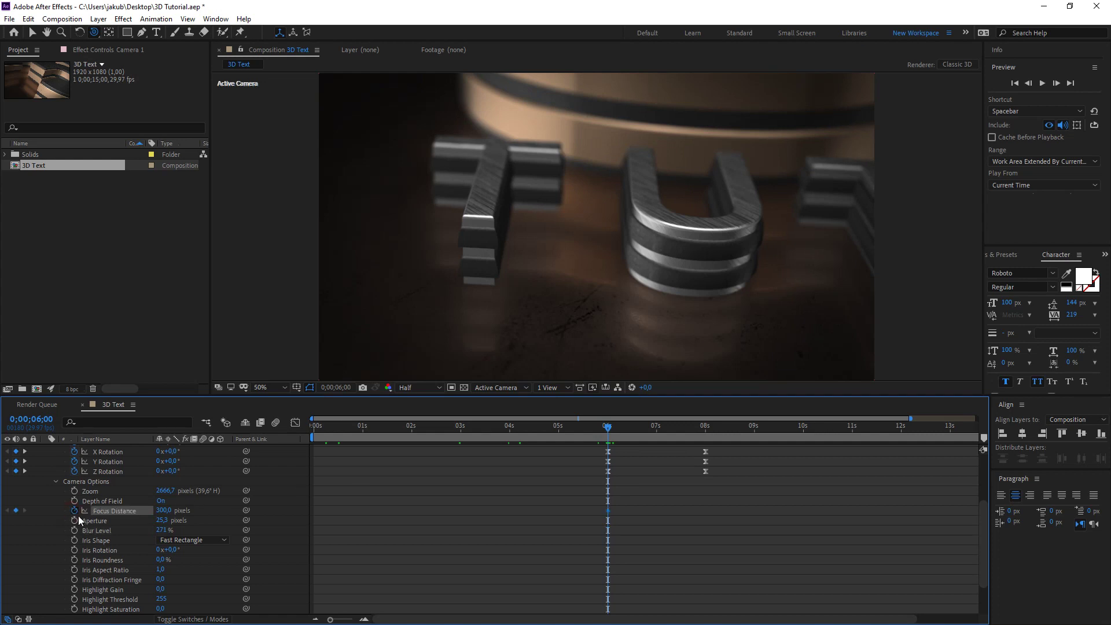
At 8;00, set Camera 1's Focus Distance to 378 pixels, adding a second keyframe
key(Page_Down)
key(Page_Down)
key(Page_Down)
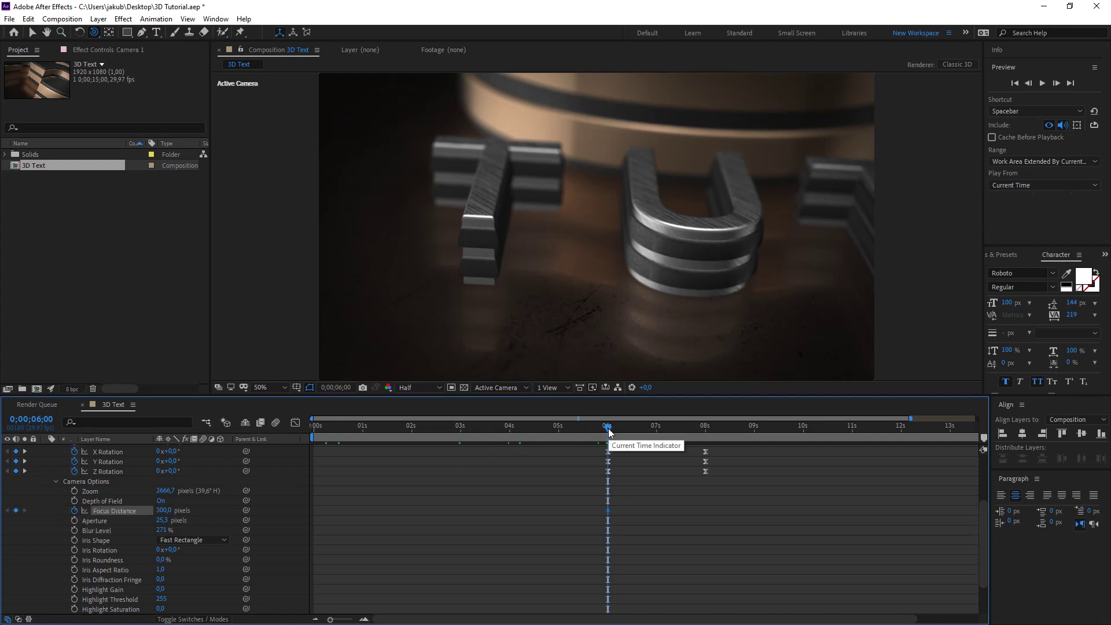
click(703, 435)
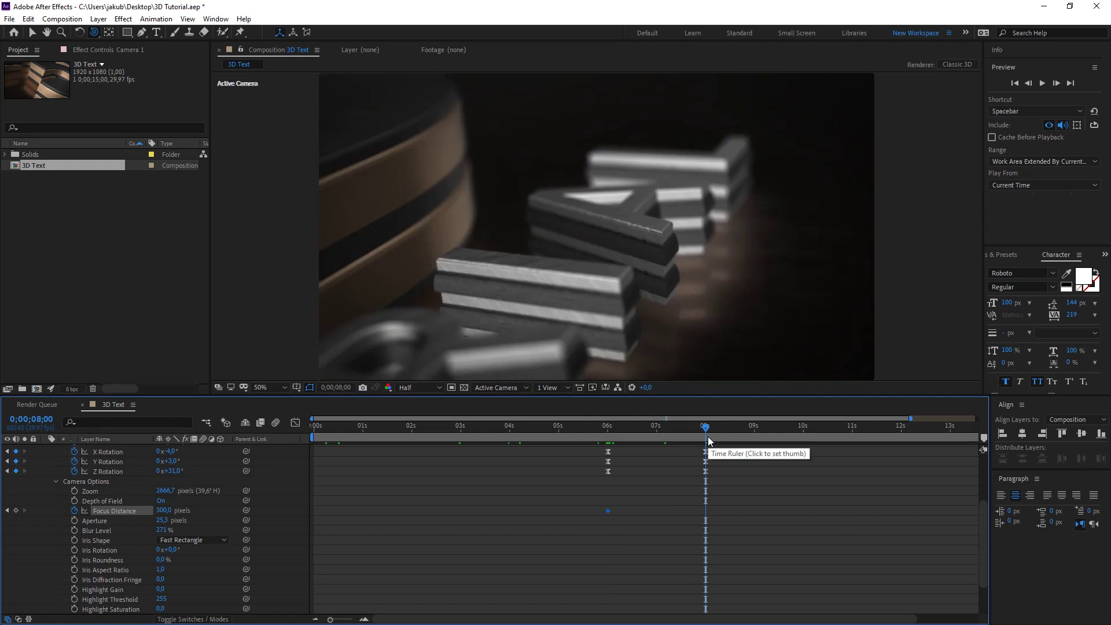
drag(707, 436, 651, 437)
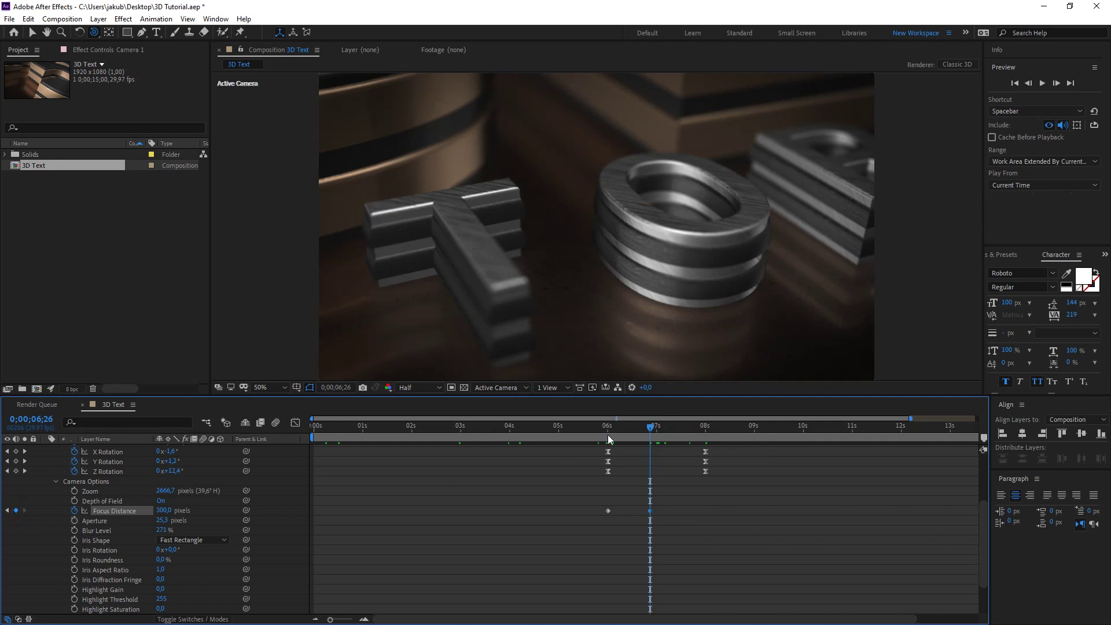
click(705, 434)
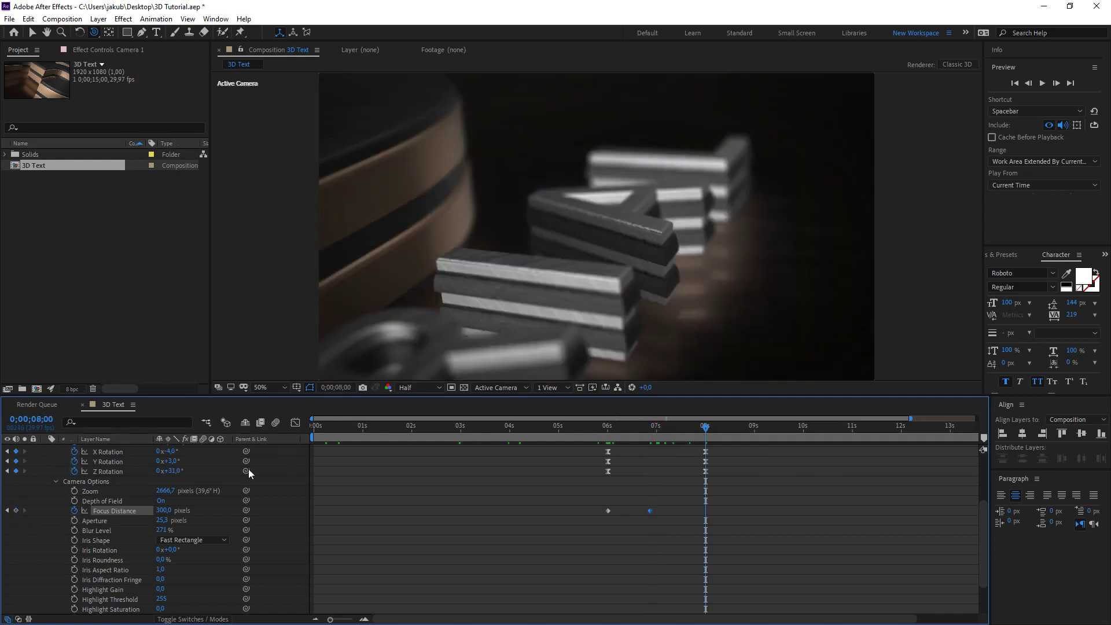
drag(164, 510, 255, 506)
drag(162, 510, 133, 512)
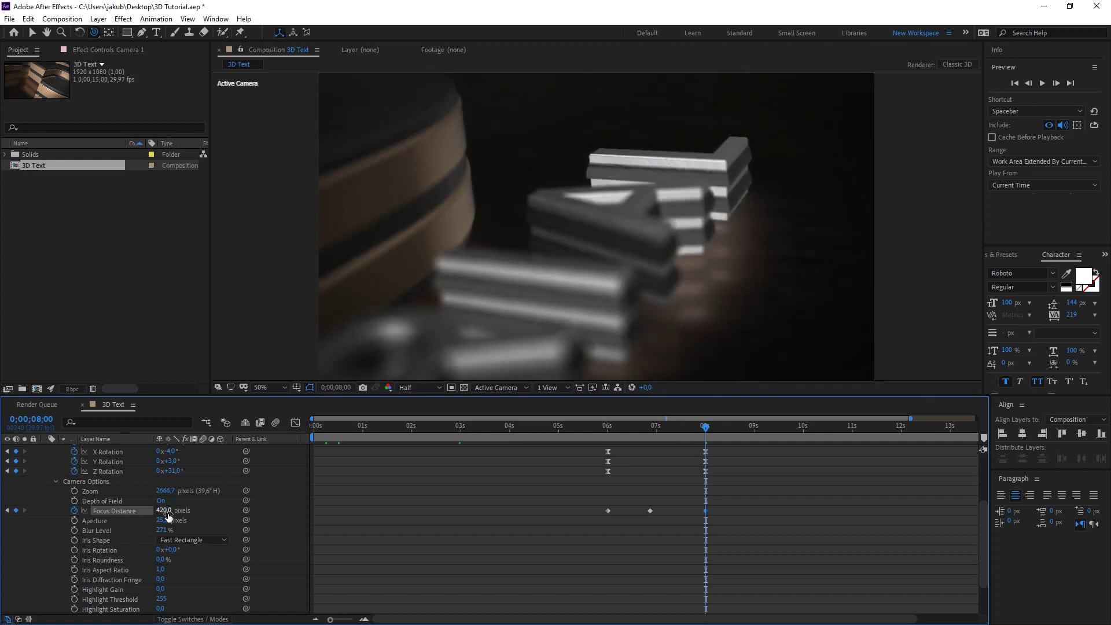
drag(144, 517, 141, 517)
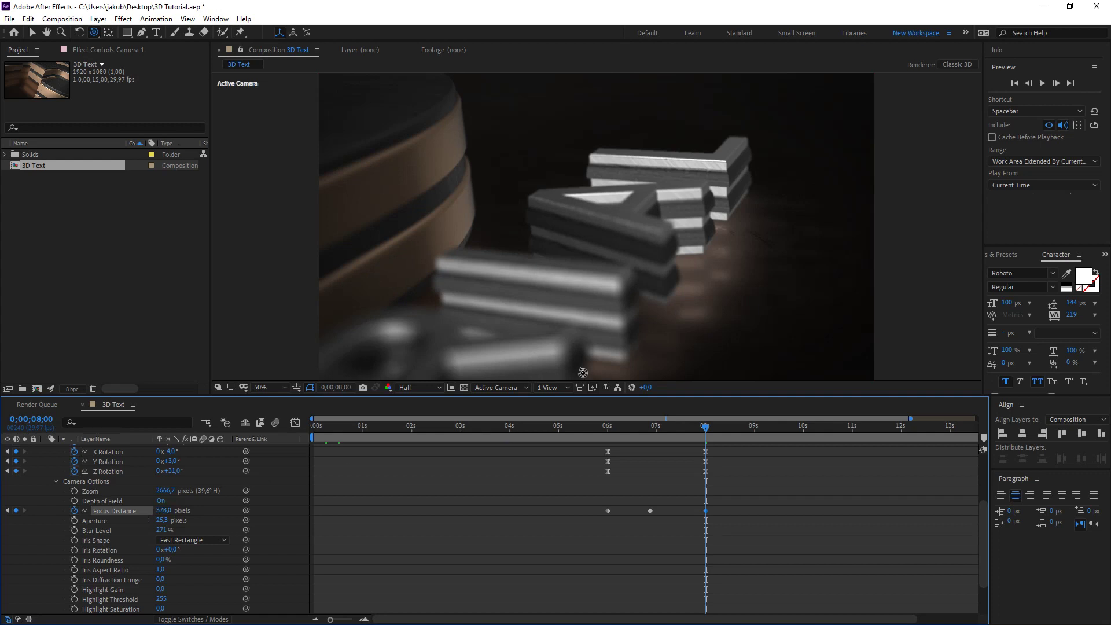
key(comma)
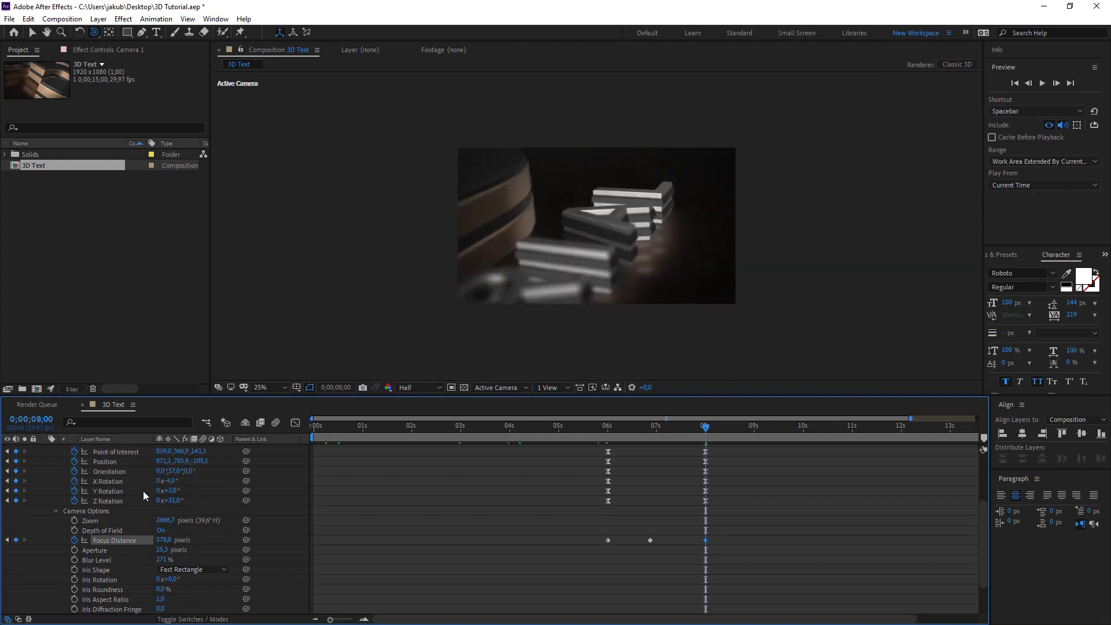
Collapse Camera 1, move to 8;08 and expand the Camera 4 layer's properties
scroll(49, 480, up, 2)
click(45, 462)
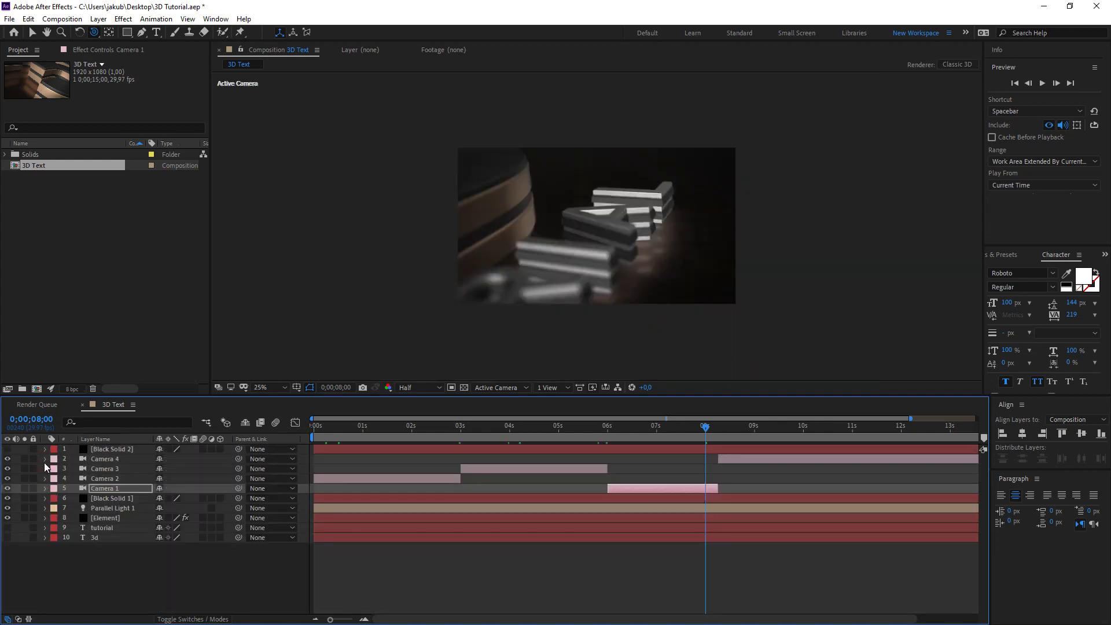
click(116, 469)
key(u)
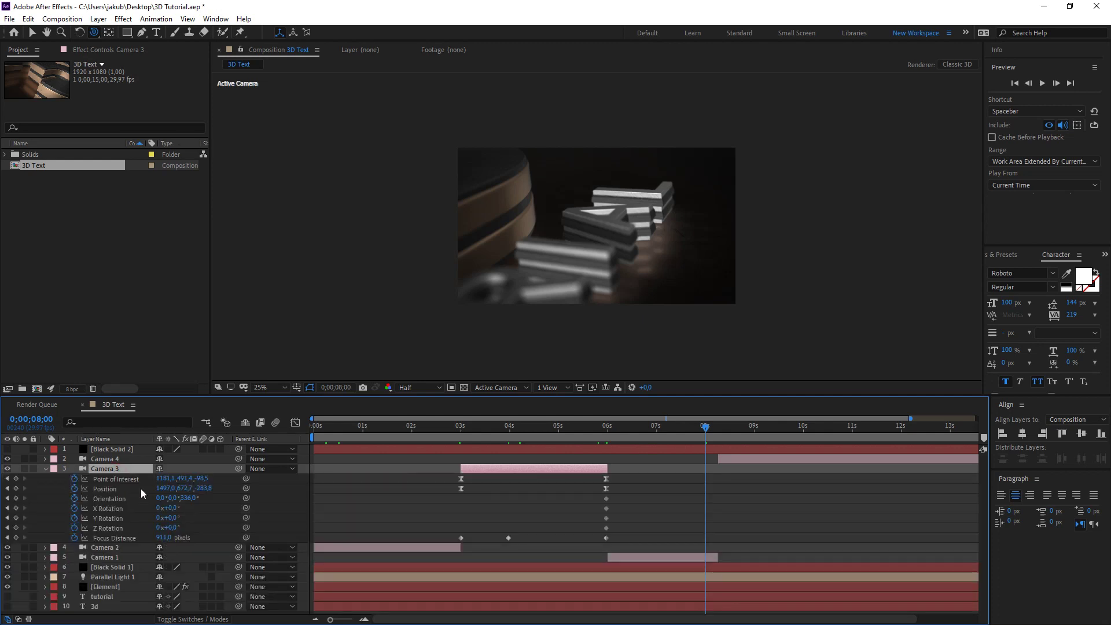
key(u)
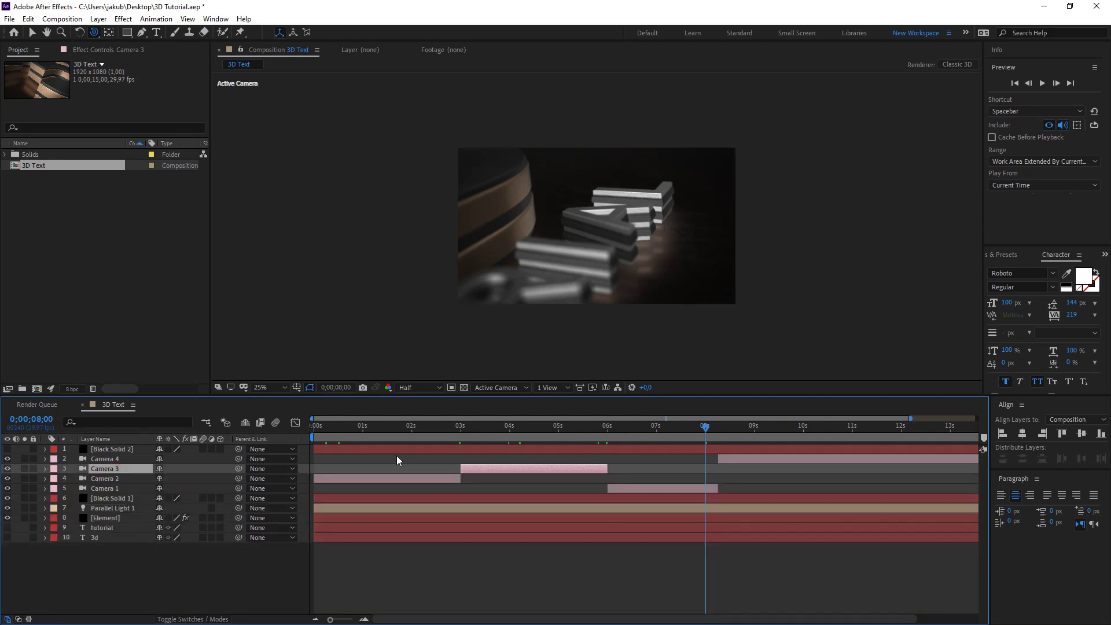
click(125, 460)
drag(704, 431, 718, 431)
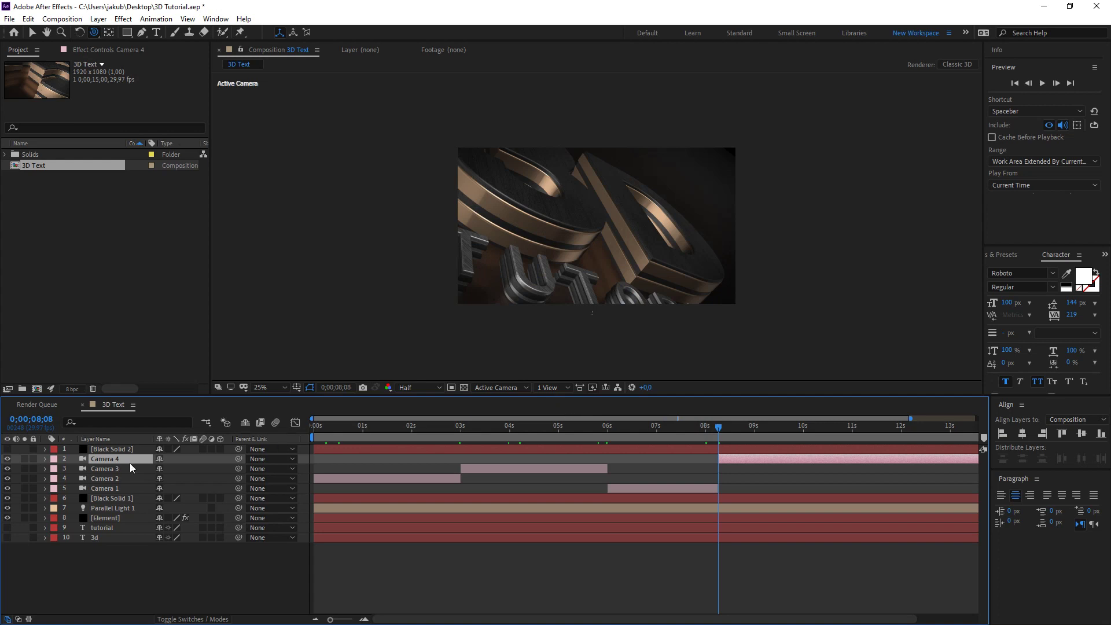
click(46, 460)
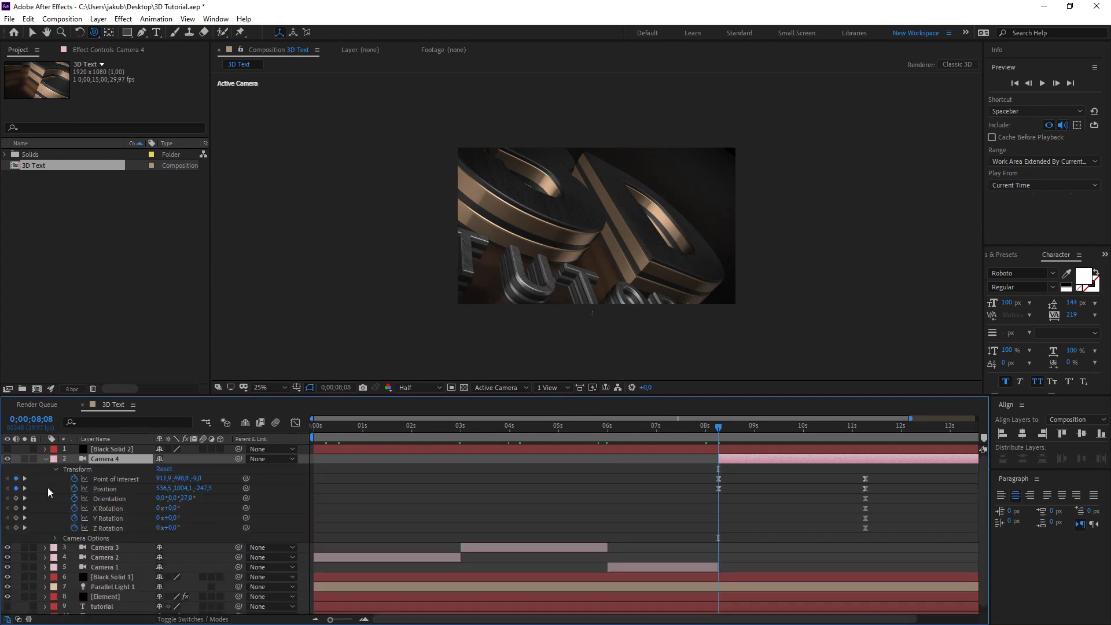
Turn on Camera 4's depth of field and raise its Blur Level to 292%
click(55, 538)
scroll(95, 538, down, 2)
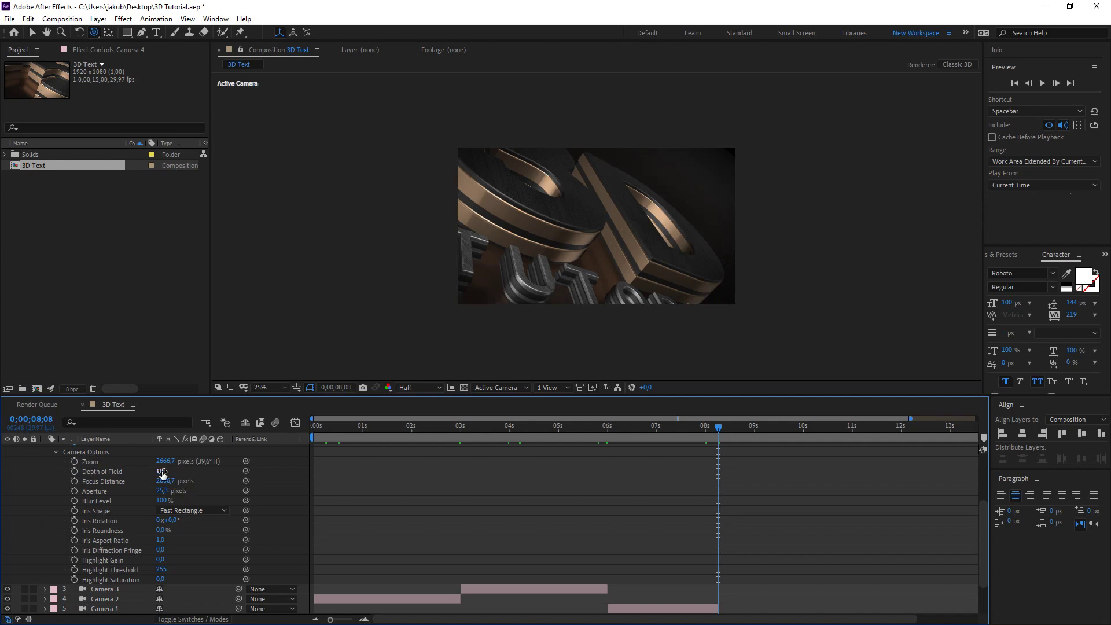
click(162, 471)
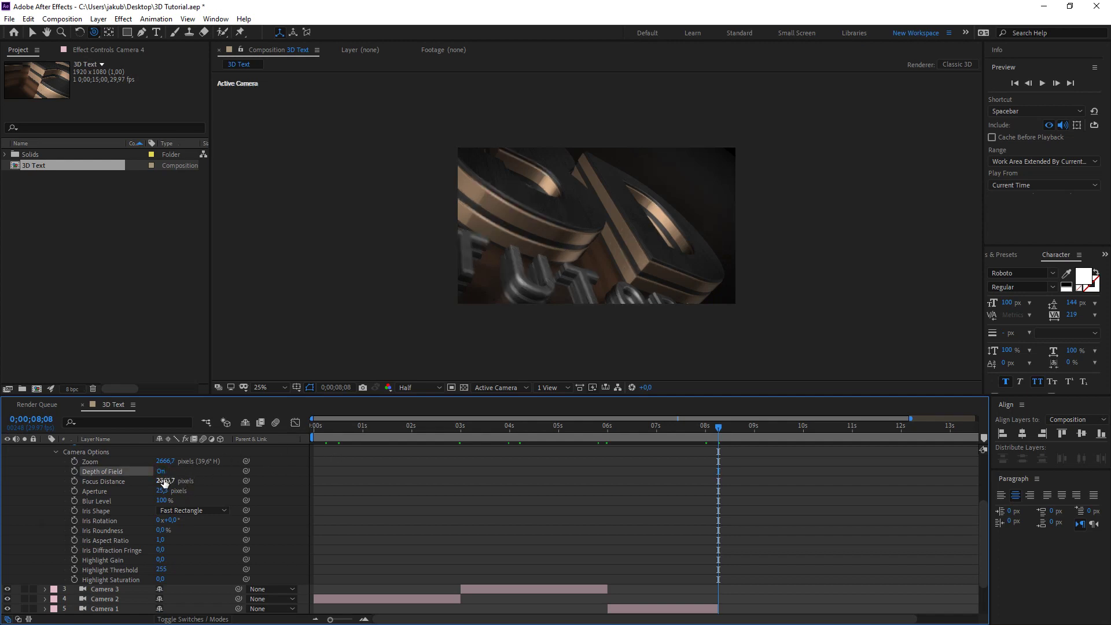
drag(165, 482, 350, 469)
drag(271, 480, 3, 489)
drag(164, 500, 496, 489)
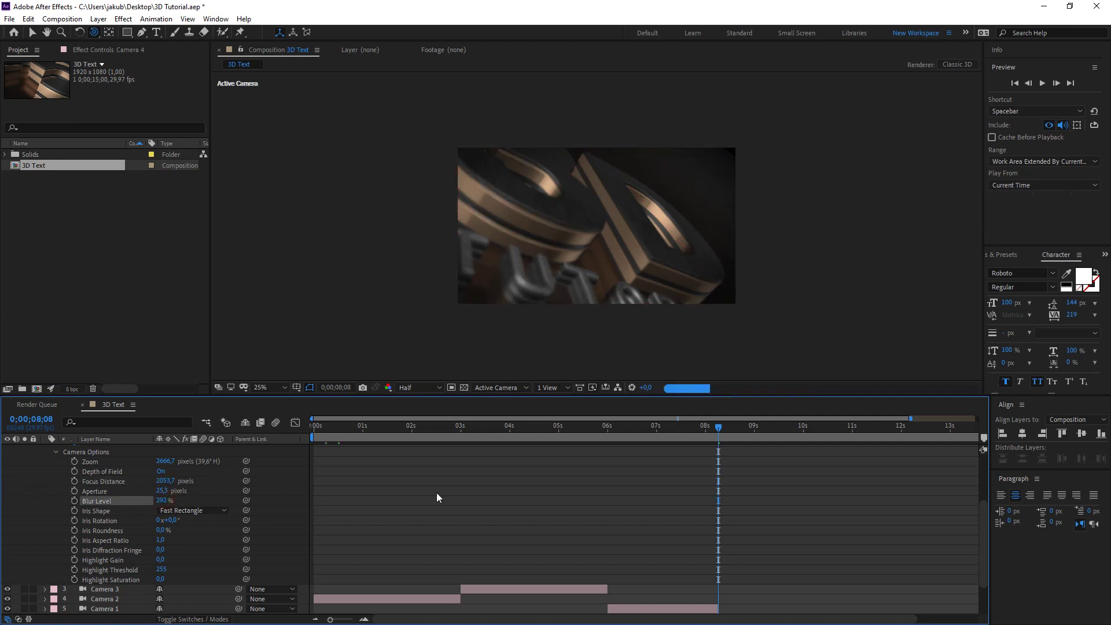
Keyframe Camera 4's Focus Distance at 1000 pixels and show only its animated properties
click(75, 482)
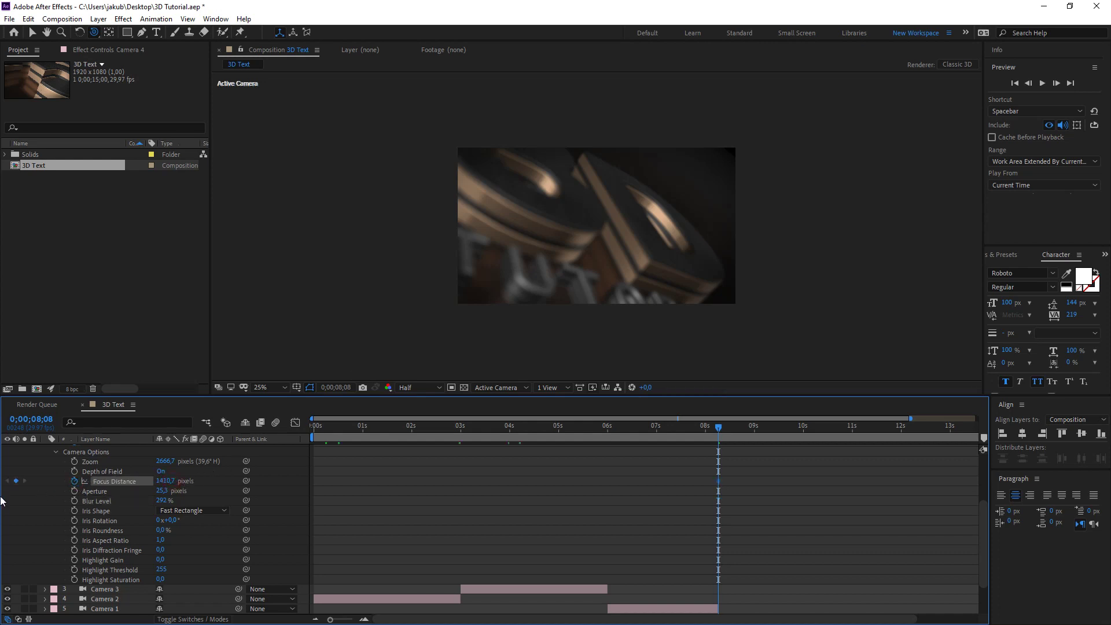
click(166, 481)
text(1000)
key(Return)
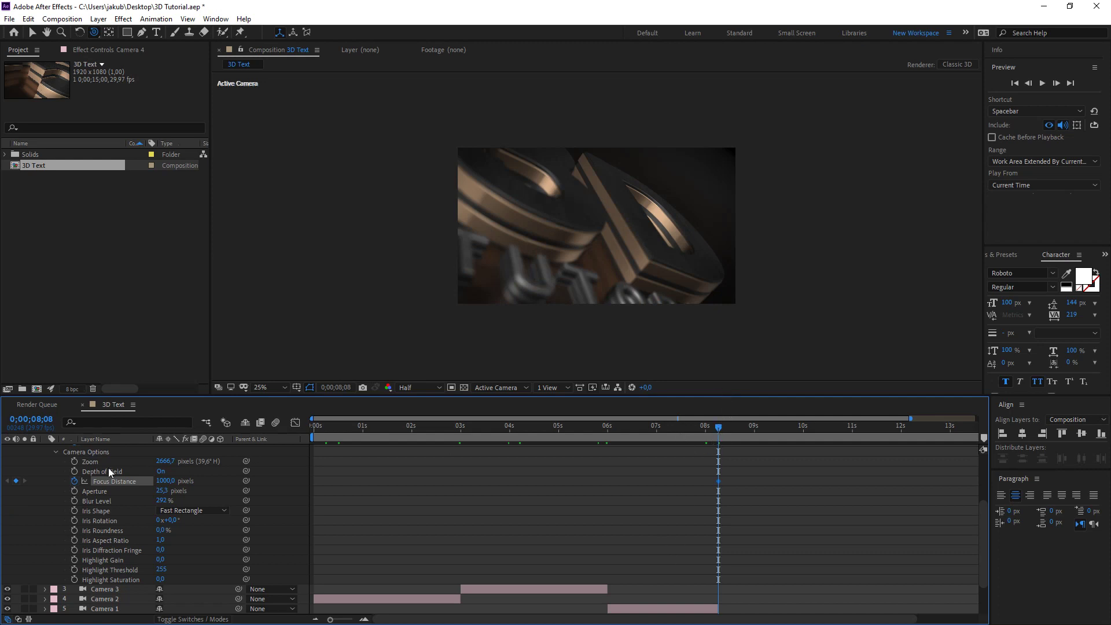
key(u)
click(123, 462)
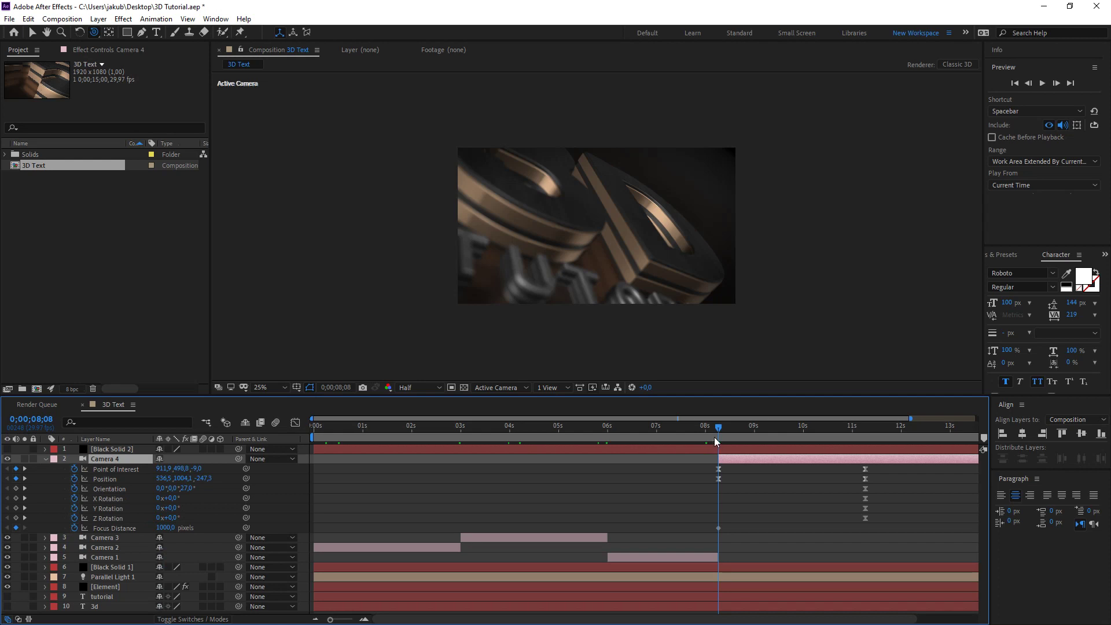
Lower Camera 4's Focus Distance at the first 8;08 keyframe to 550 pixels
mouse_move(729, 434)
mouse_down()
mouse_move(866, 433)
mouse_move(723, 447)
mouse_up()
scroll(650, 310, up, 2)
scroll(650, 310, down, 1)
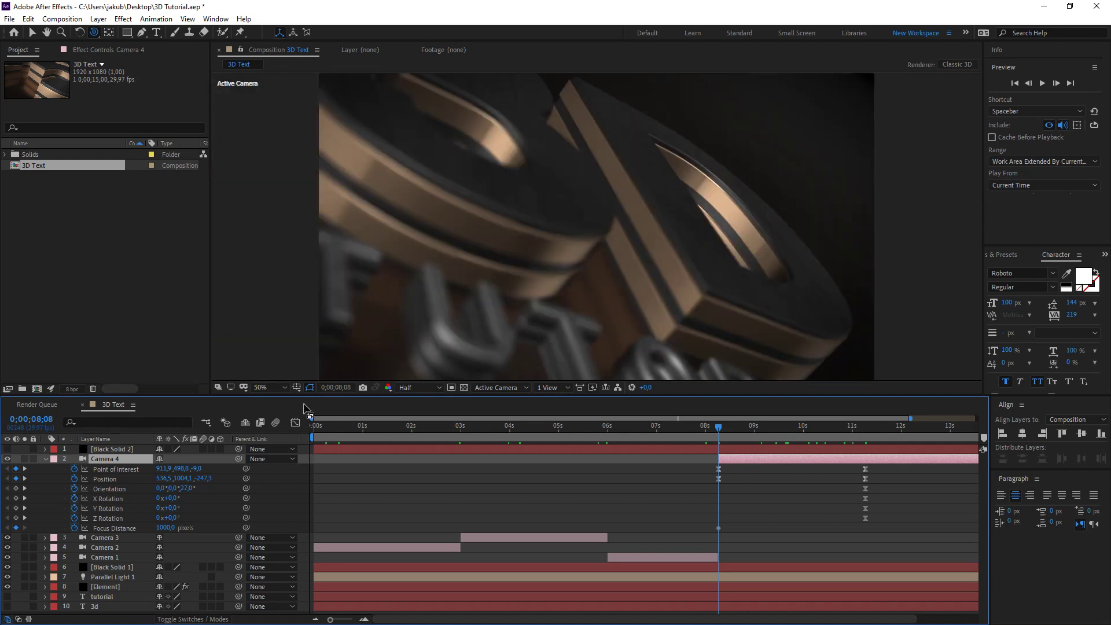
click(128, 529)
drag(159, 528, 68, 538)
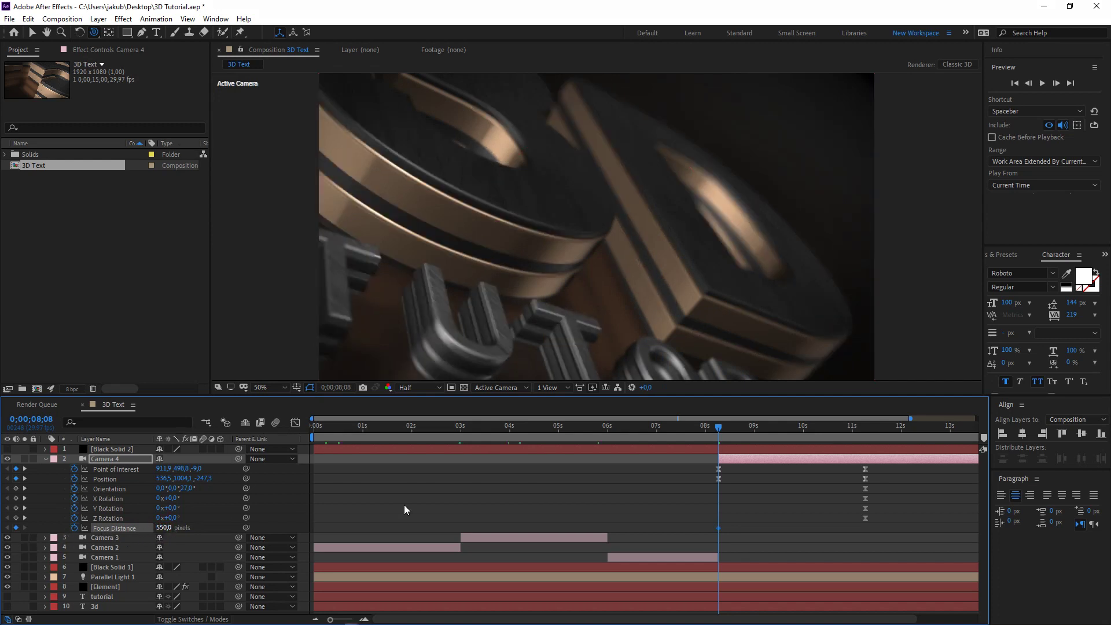
Keyframe Focus Distance at 811 pixels at 9;23 and 1189 pixels at 11;08
click(776, 431)
click(852, 439)
drag(812, 444, 792, 444)
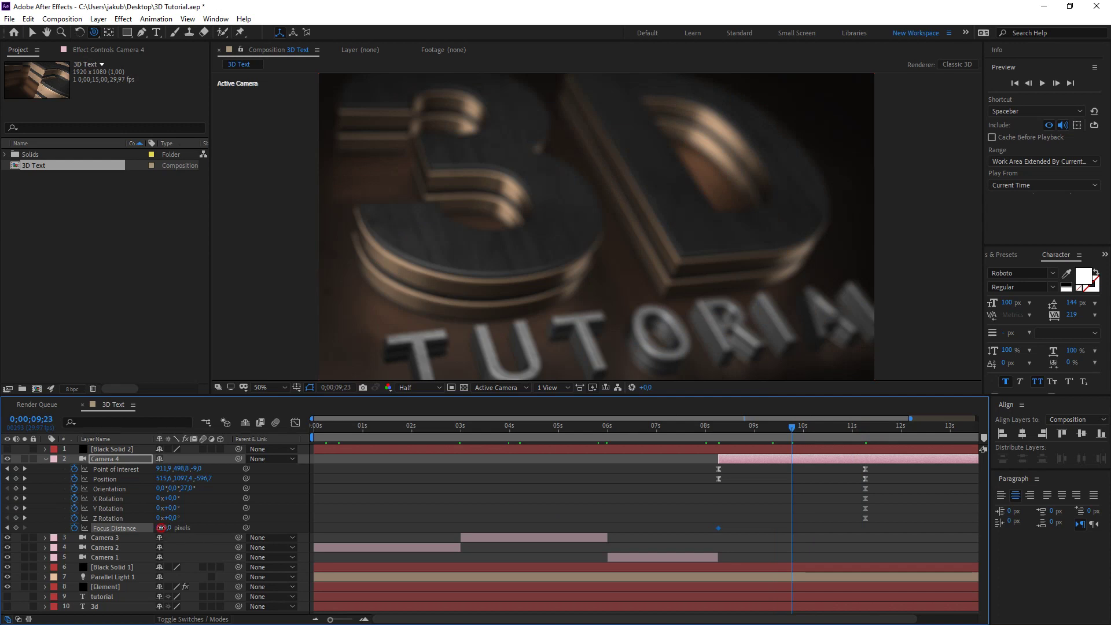
drag(215, 526, 305, 524)
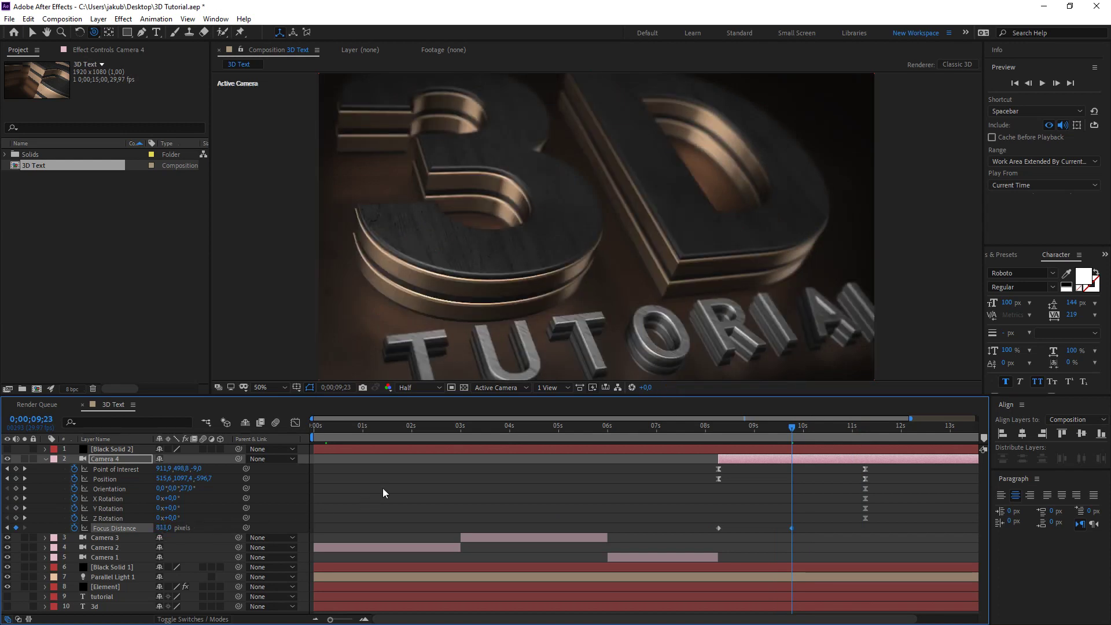
drag(800, 431, 864, 432)
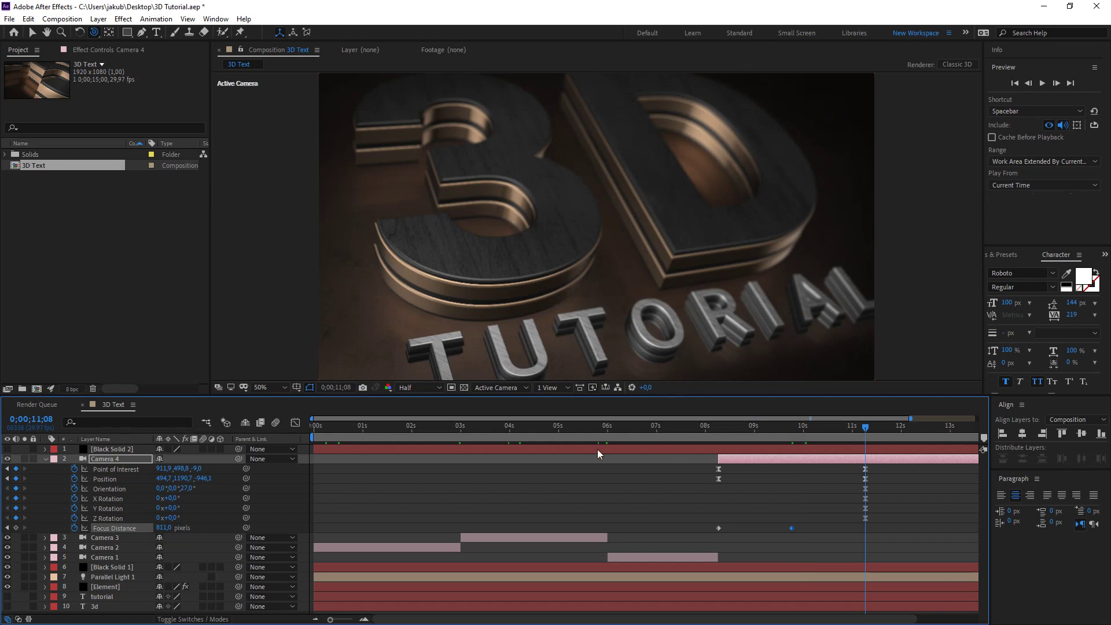
drag(312, 518, 368, 521)
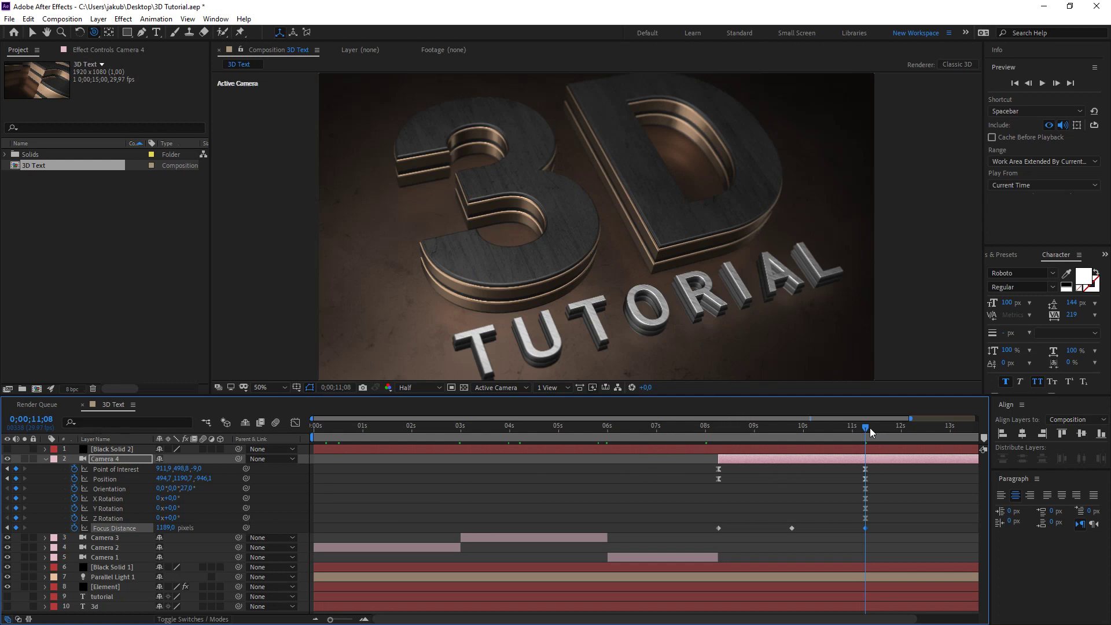
drag(867, 428, 756, 450)
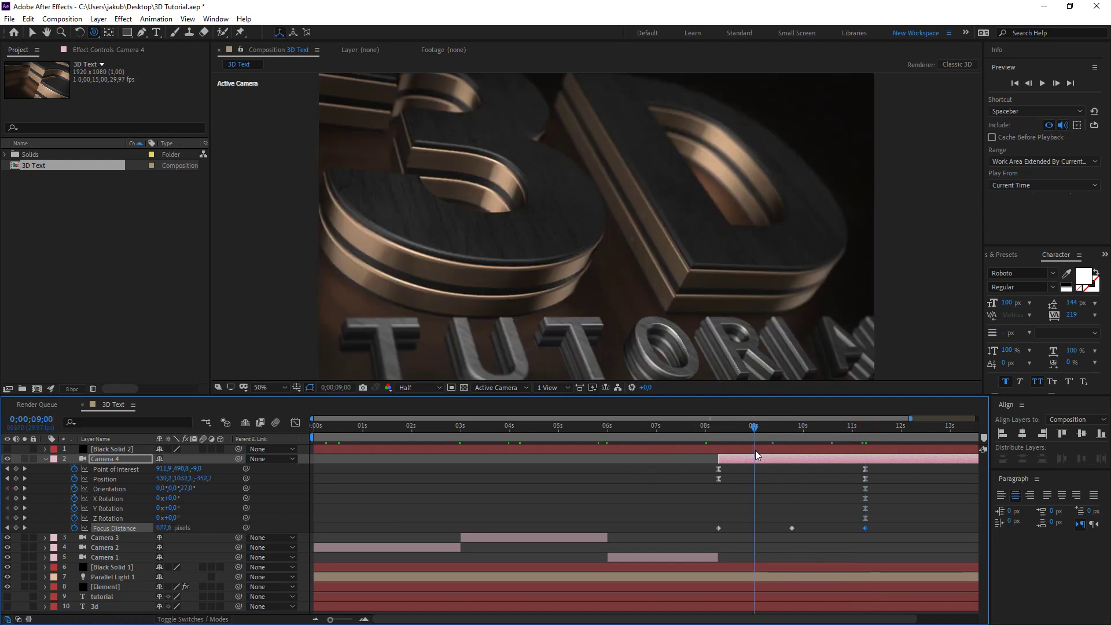
Scrub back through the timeline to preview each earlier camera shot's focus pull
drag(755, 450, 492, 488)
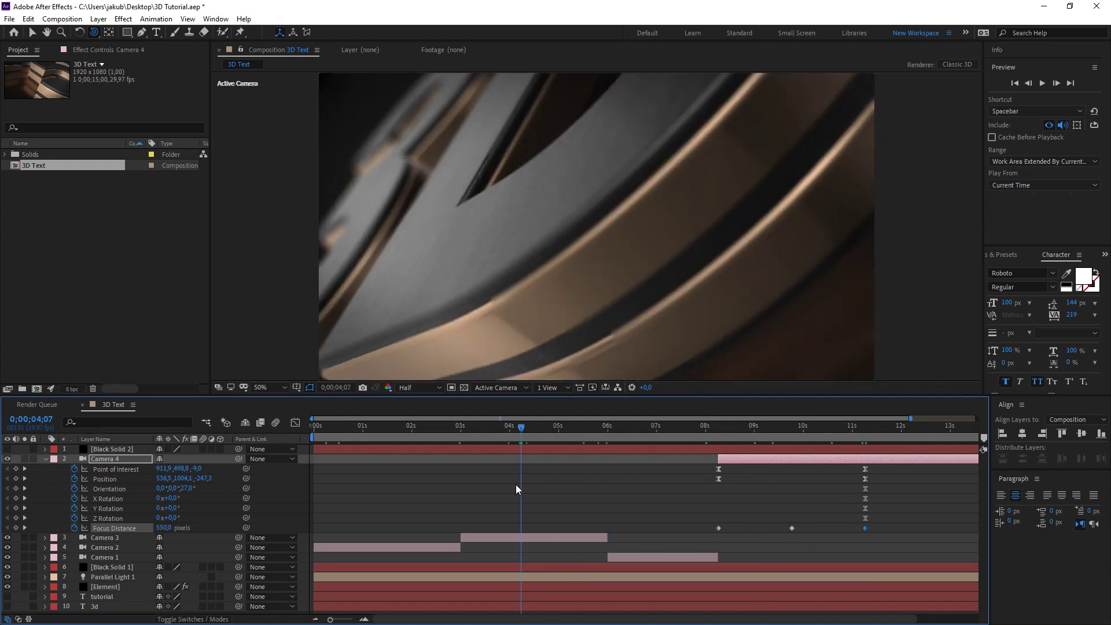
drag(491, 487, 682, 496)
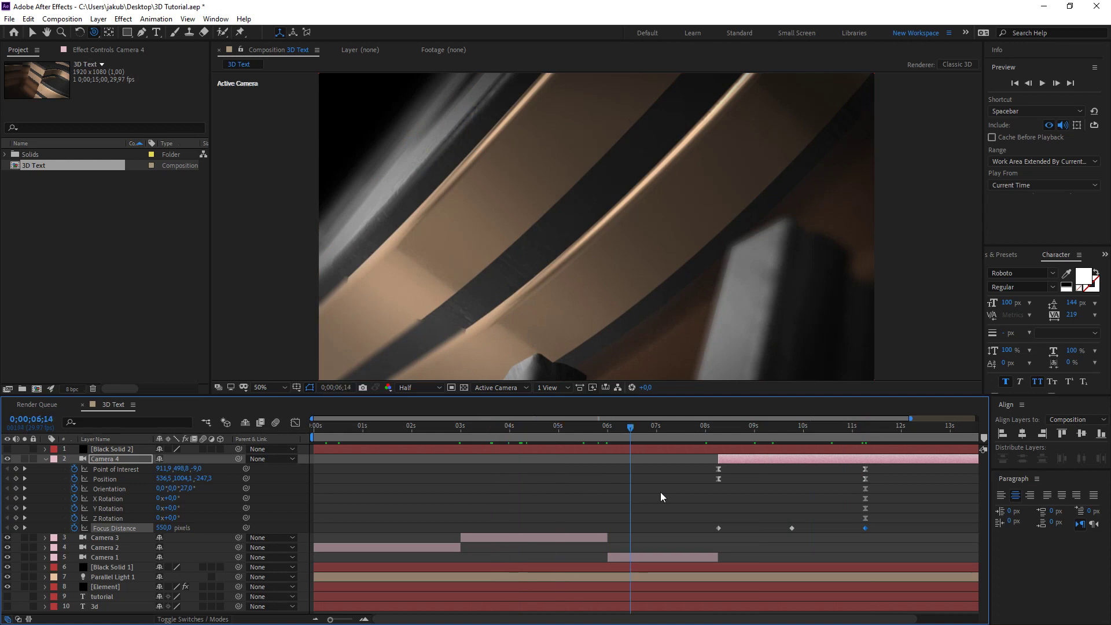
mouse_move(682, 492)
mouse_down()
mouse_move(711, 497)
mouse_move(346, 529)
mouse_move(392, 527)
mouse_up()
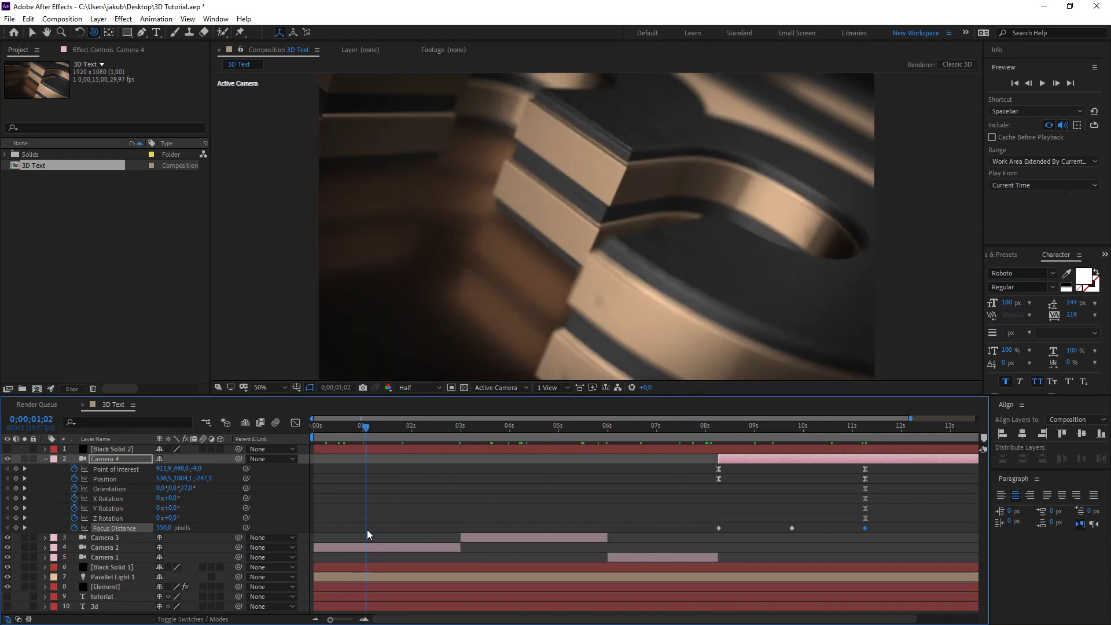
drag(392, 527, 405, 527)
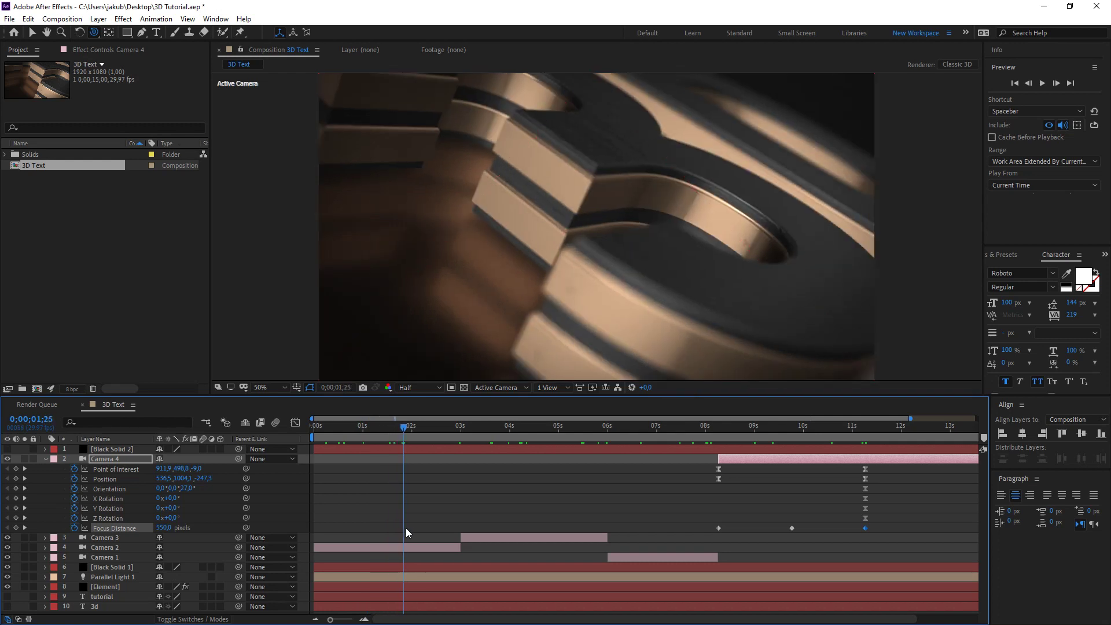
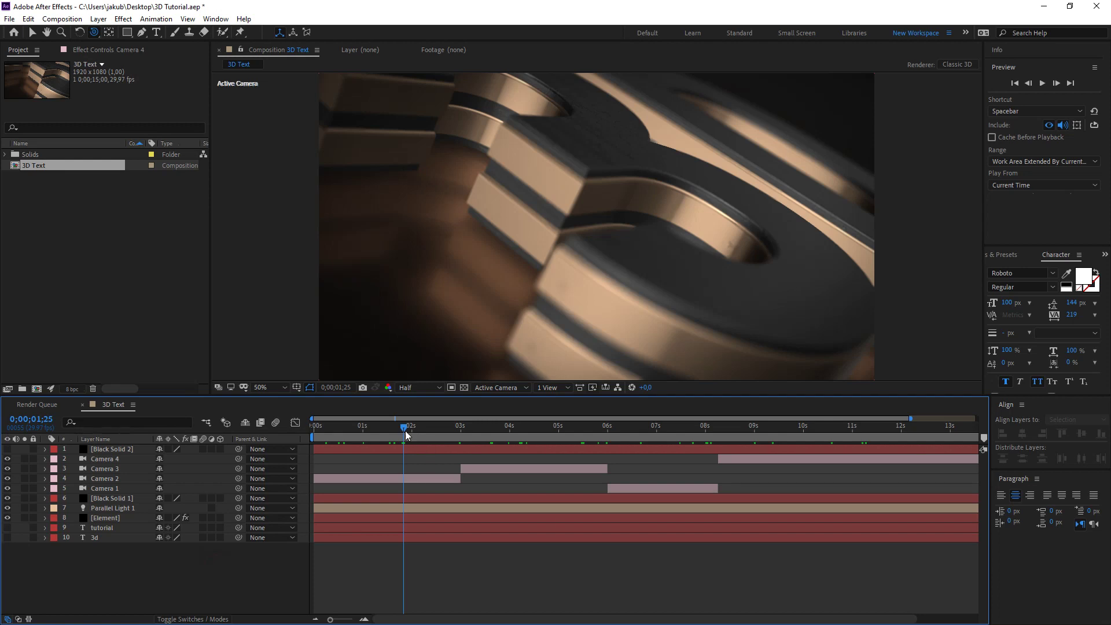
Rewind to 0;00;00;00, preview the 3D TUTORIAL camera animation, and widen the timeline to 15 seconds
drag(407, 432, 286, 443)
key(space)
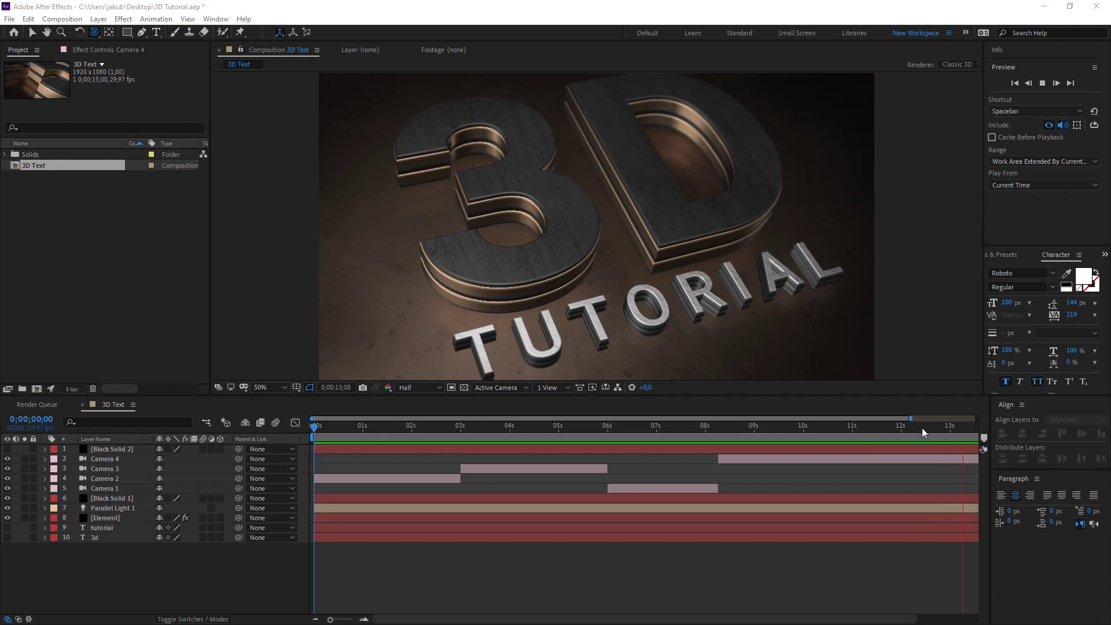
click(814, 390)
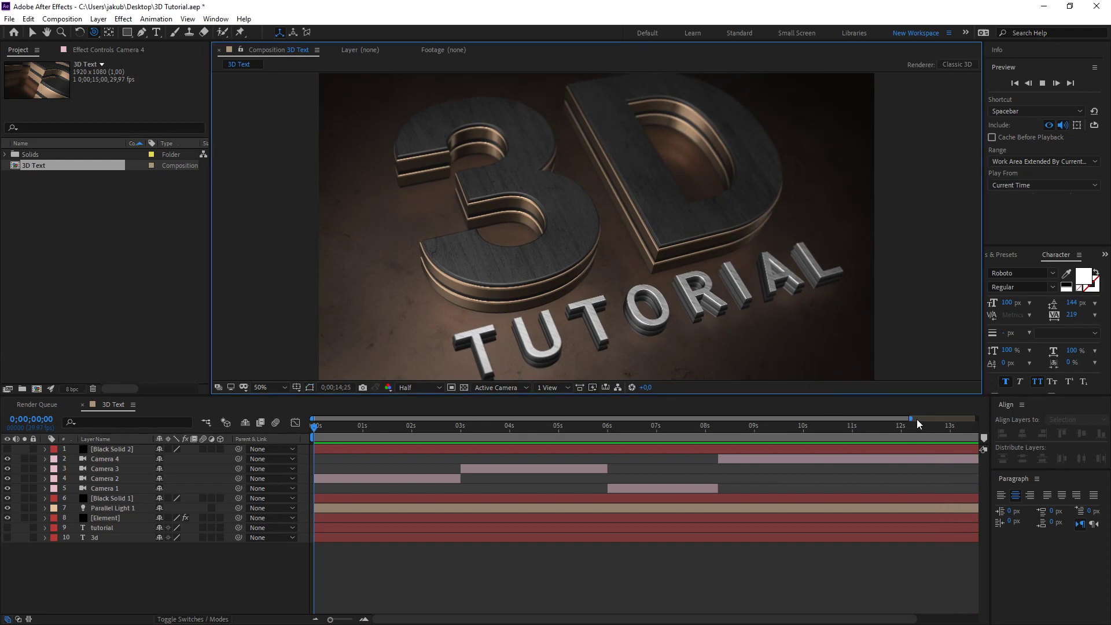
drag(912, 418, 976, 419)
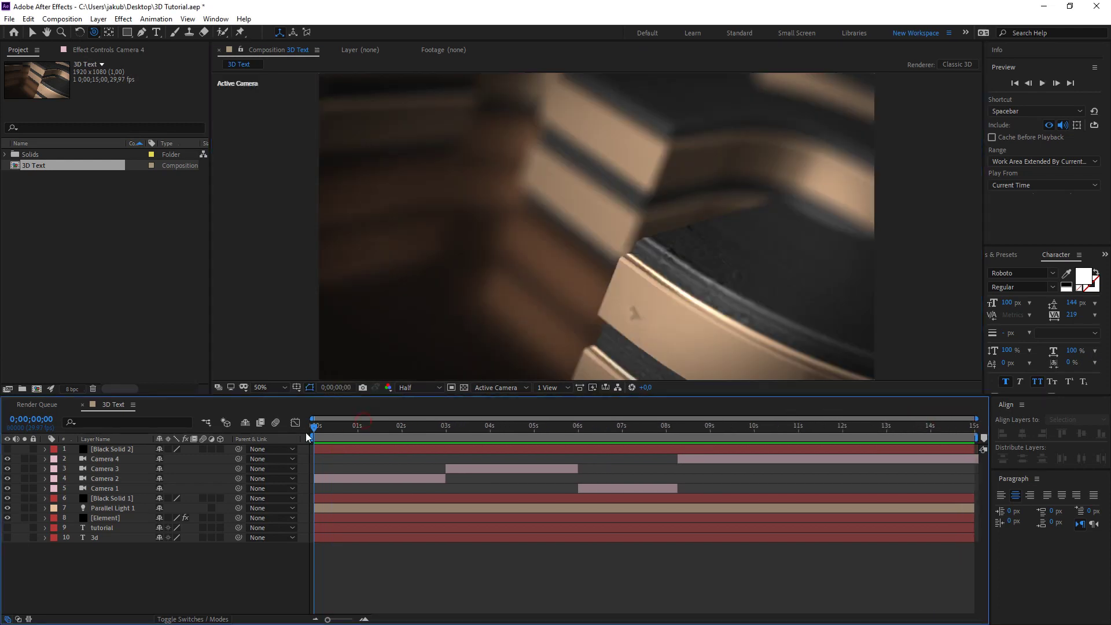
Play the preview through all four camera cuts and stop it at about 13 seconds
key(space)
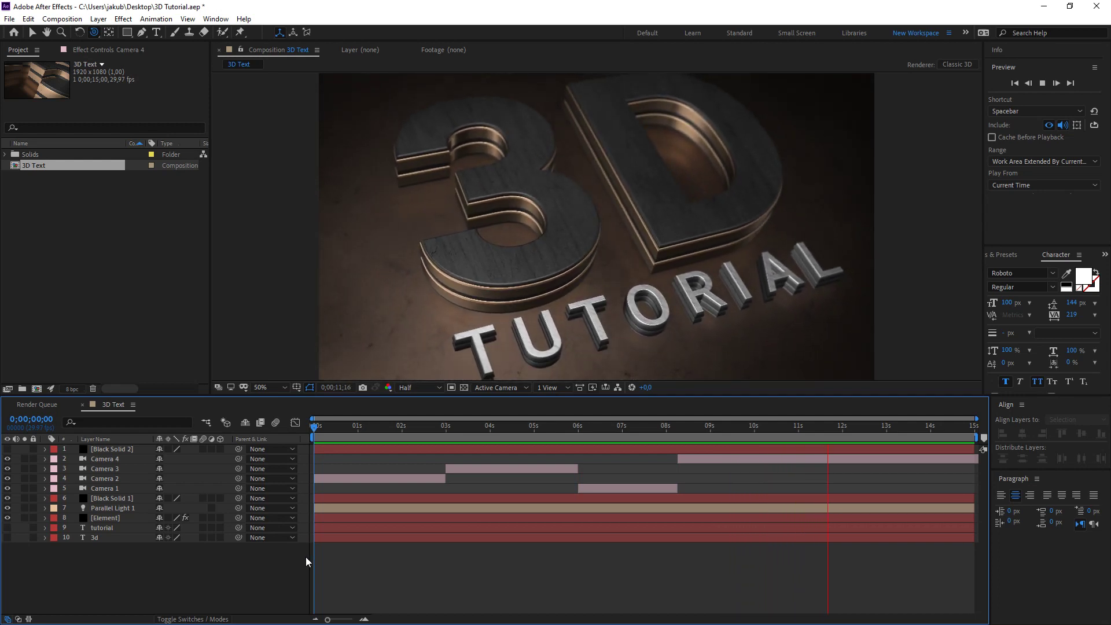
key(space)
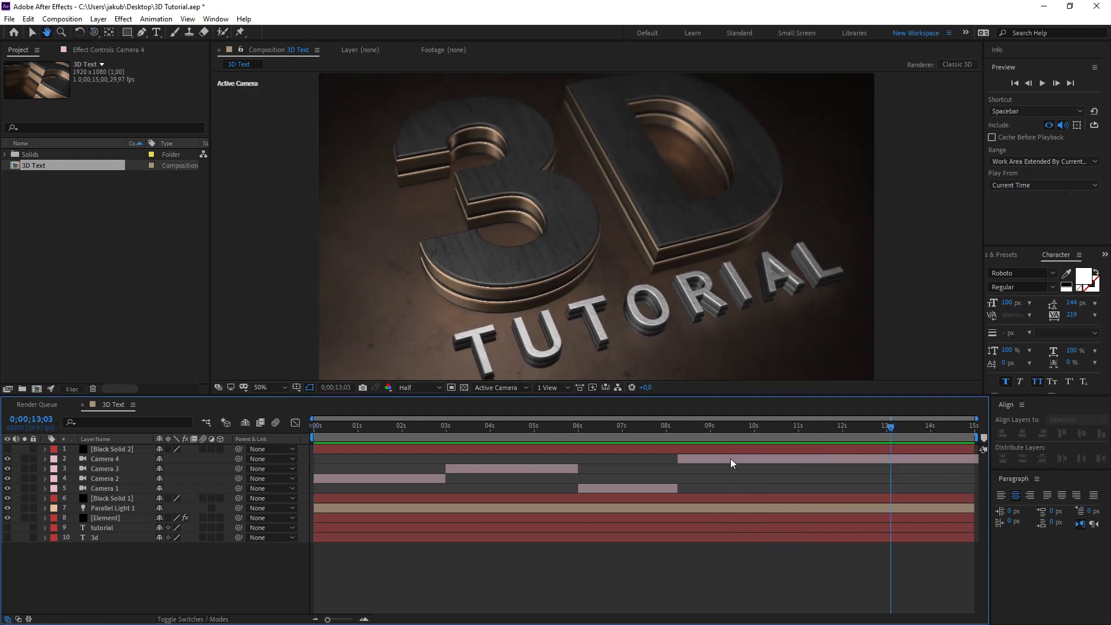
Extend Camera 1 to end near 8.8 s and make Camera 4 start there
drag(731, 459, 772, 460)
mouse_move(661, 456)
mouse_down()
mouse_move(624, 462)
mouse_move(679, 470)
mouse_up()
key(Page_Down)
drag(678, 491, 703, 491)
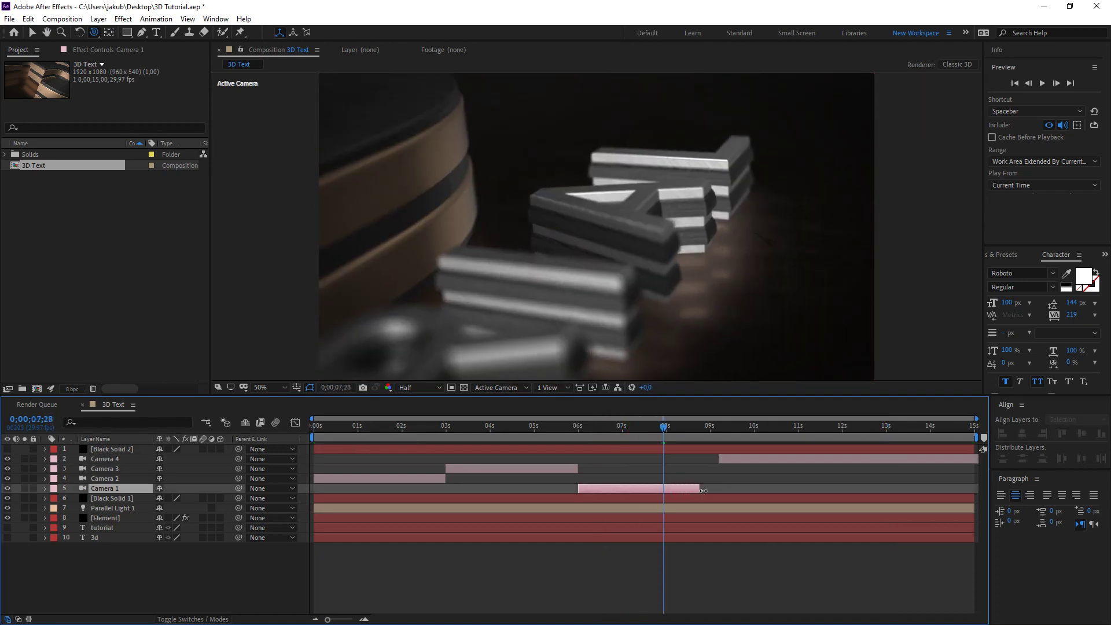
key(u)
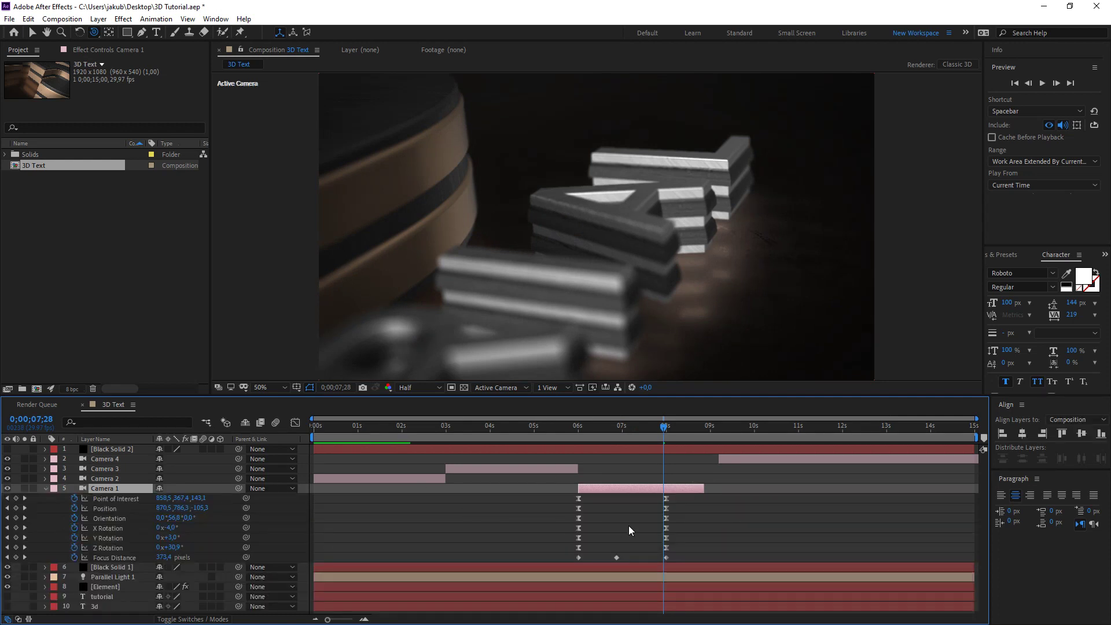
key(u)
drag(578, 433, 562, 433)
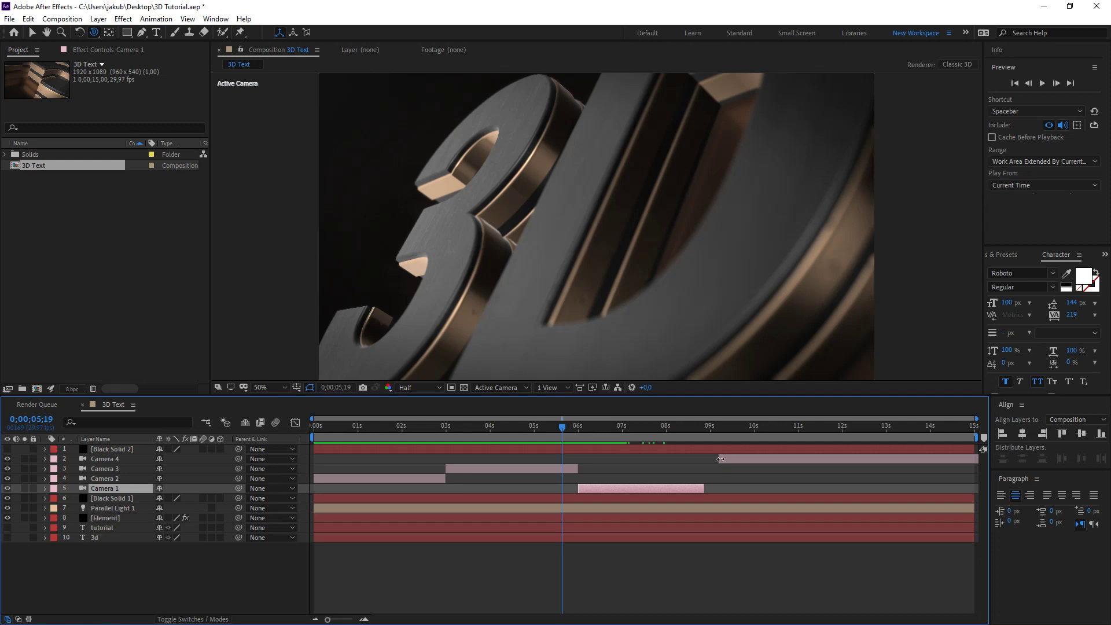
mouse_move(721, 459)
mouse_down()
mouse_move(710, 460)
mouse_move(728, 461)
mouse_up()
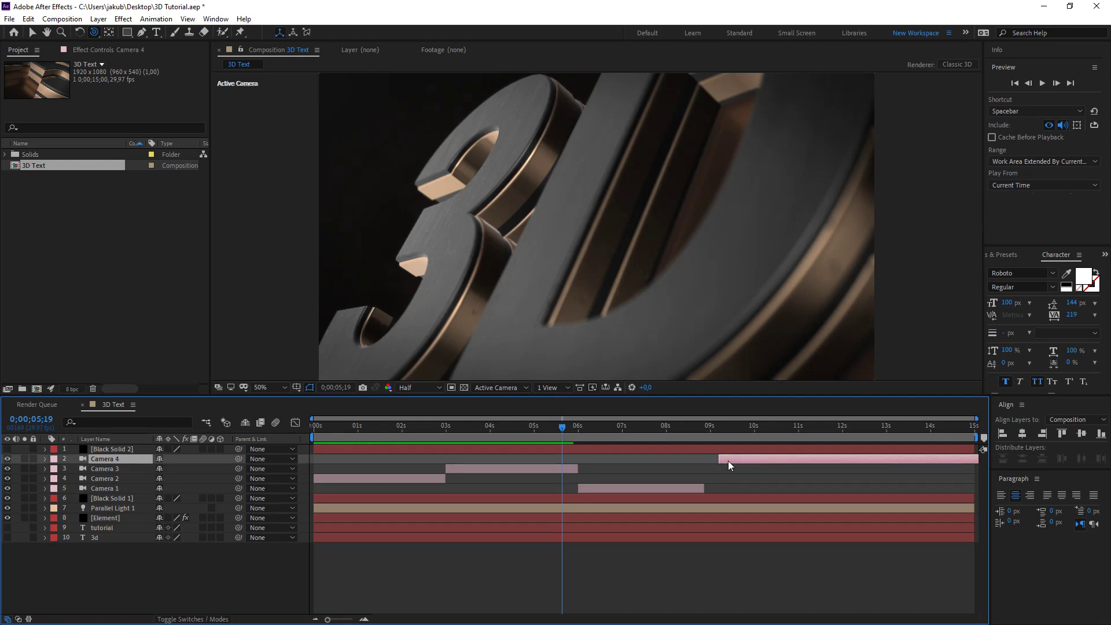
Preview the new Camera 1 to Camera 4 cut from 0;00;05;25
click(572, 431)
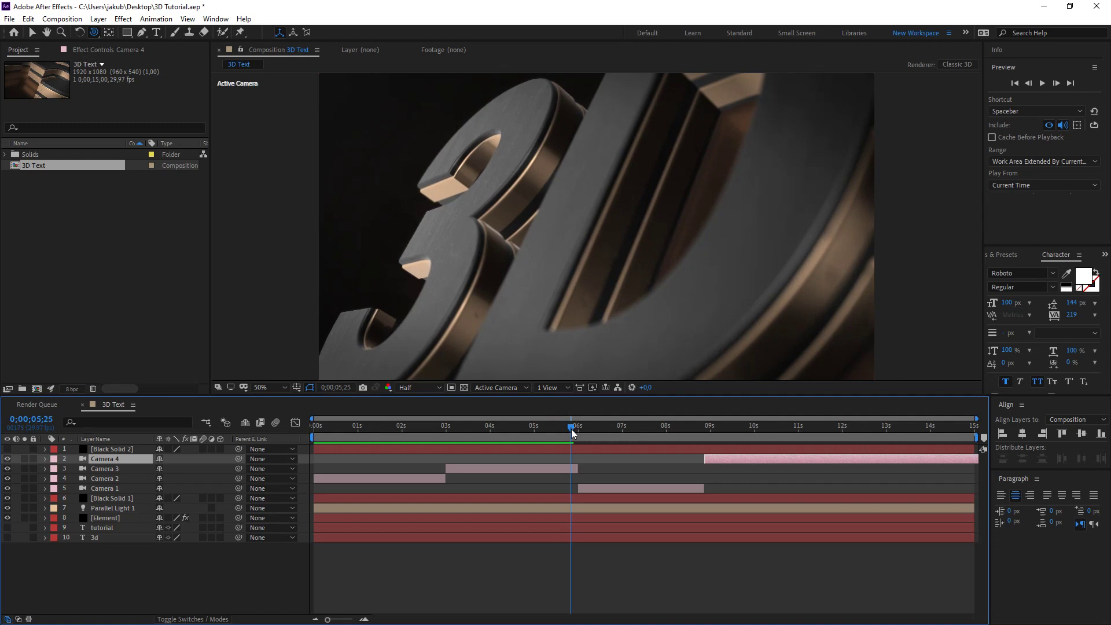
key(space)
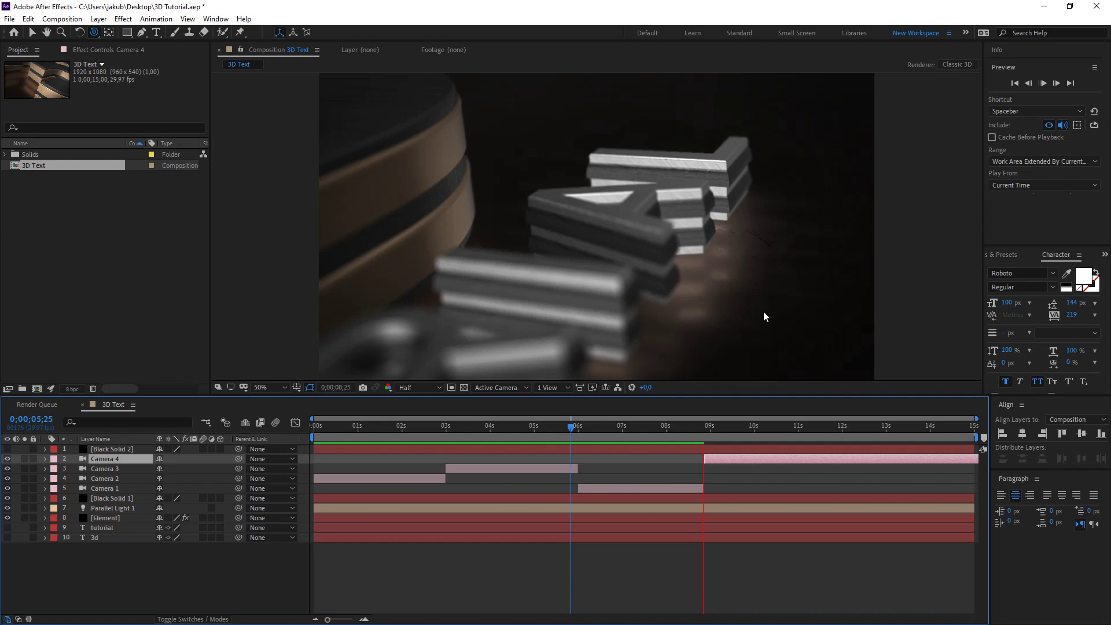
key(space)
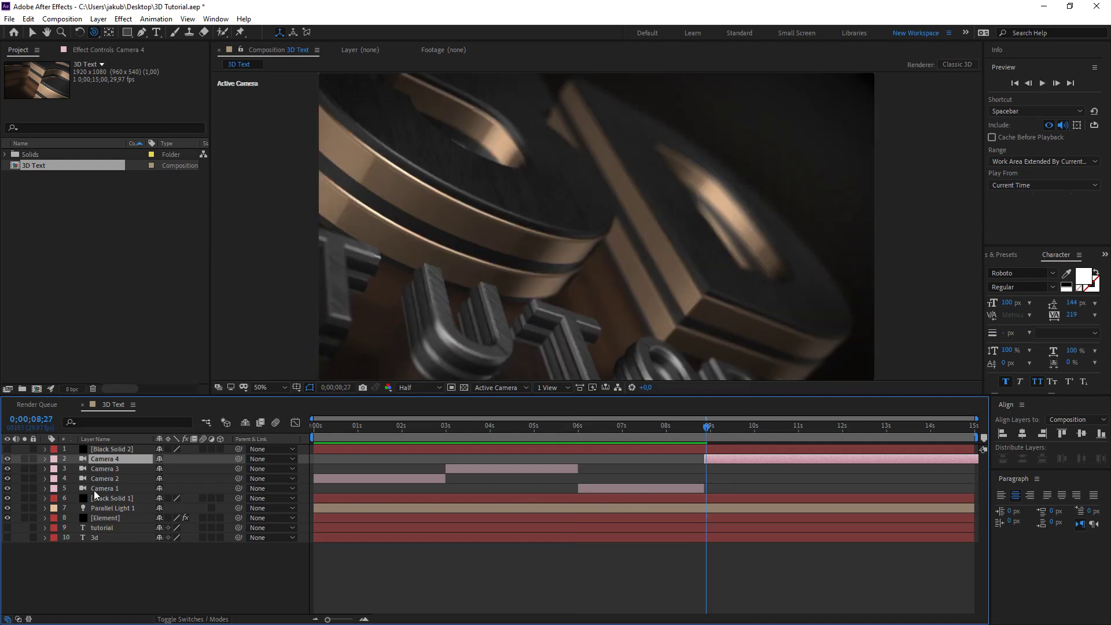
Move Camera 1's closing keyframes from 8 s to about 9 s (8;27)
click(110, 488)
key(u)
drag(681, 494, 659, 561)
drag(667, 504, 694, 500)
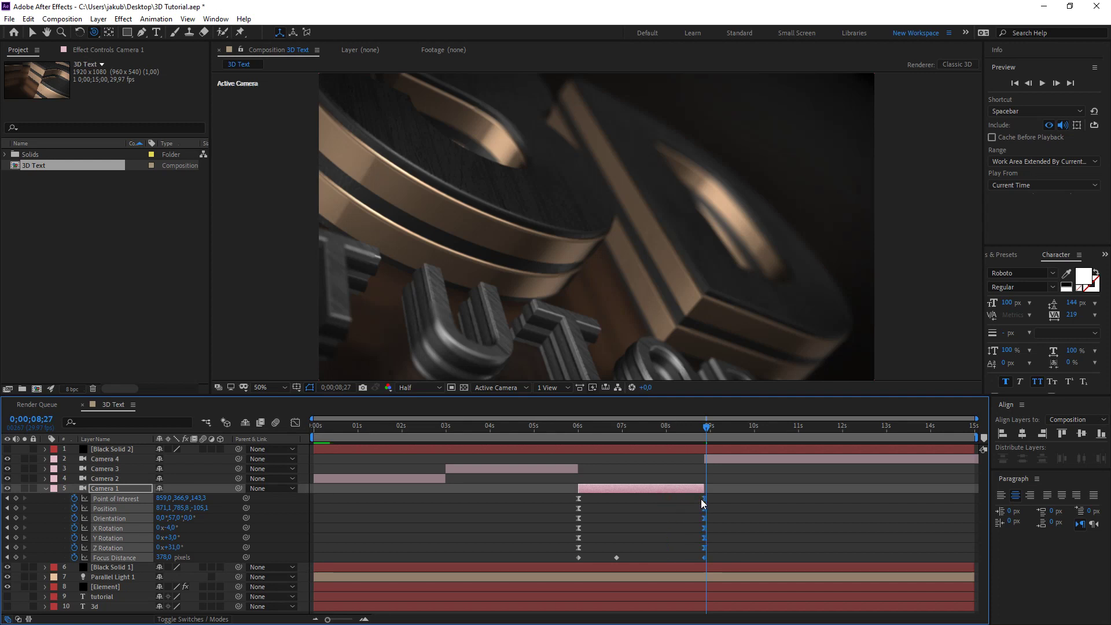
Shift Camera 1's middle Focus Distance keyframe slightly later
click(560, 428)
drag(561, 431, 554, 431)
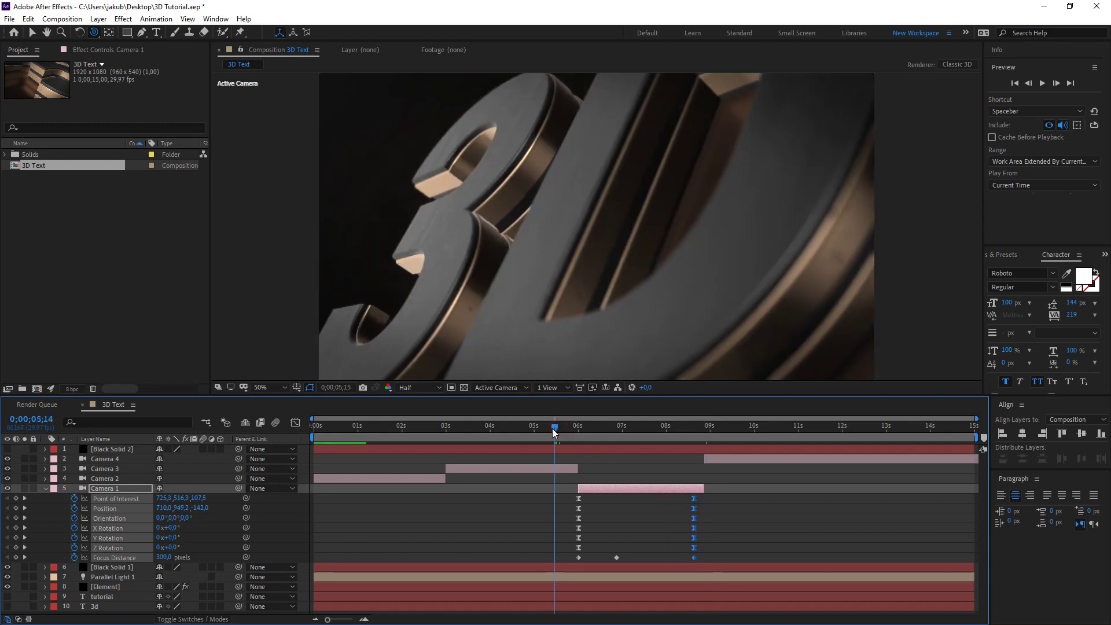
drag(618, 559, 636, 558)
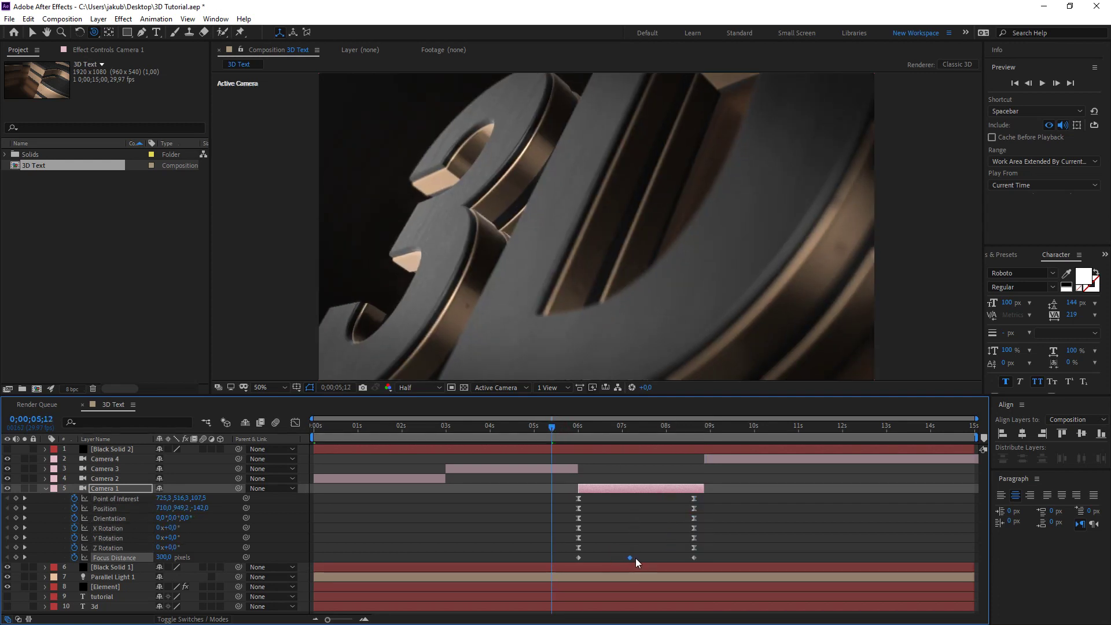
Preview the lengthened Camera 1 shot starting from 0;00;05;09
click(555, 429)
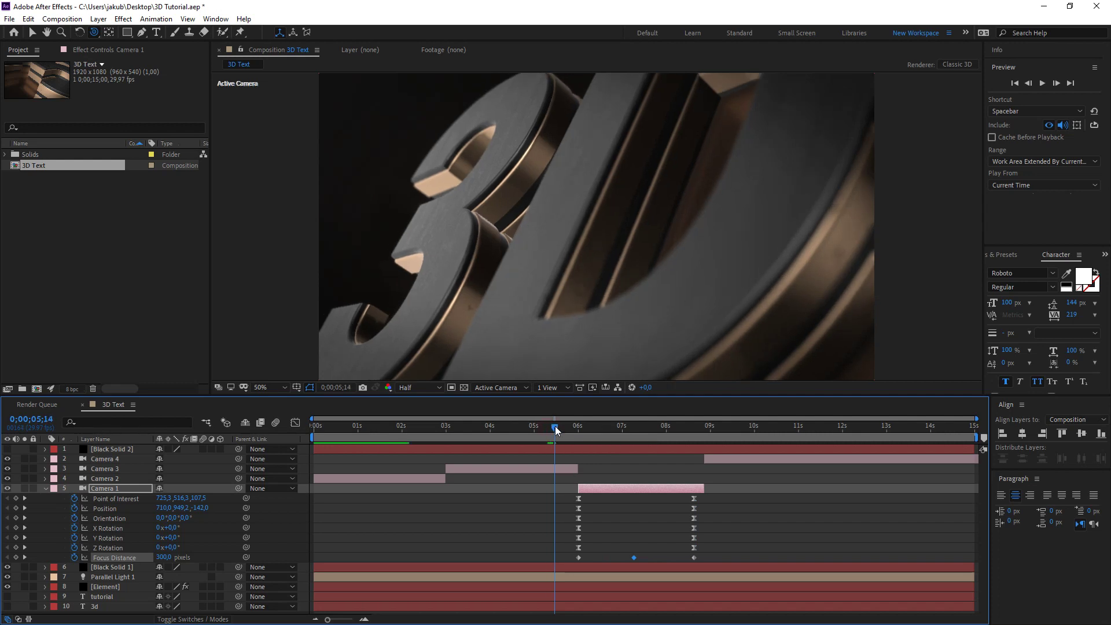
key(space)
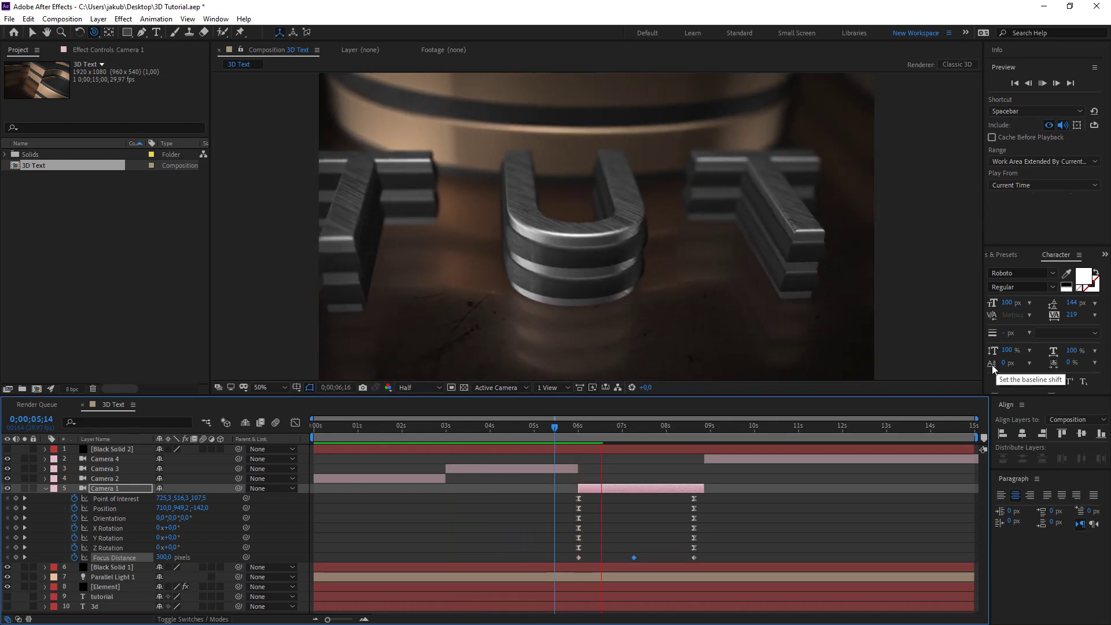
click(549, 431)
key(space)
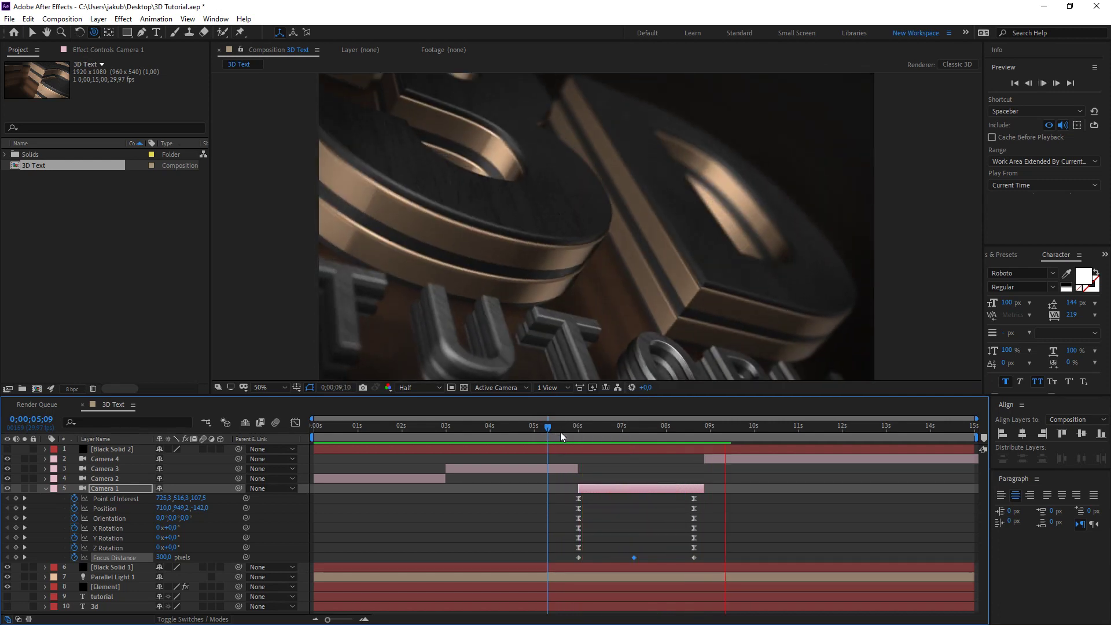
key(space)
key(Page_Down)
mouse_move(700, 434)
mouse_down()
mouse_move(623, 437)
mouse_move(710, 438)
mouse_move(689, 456)
mouse_up()
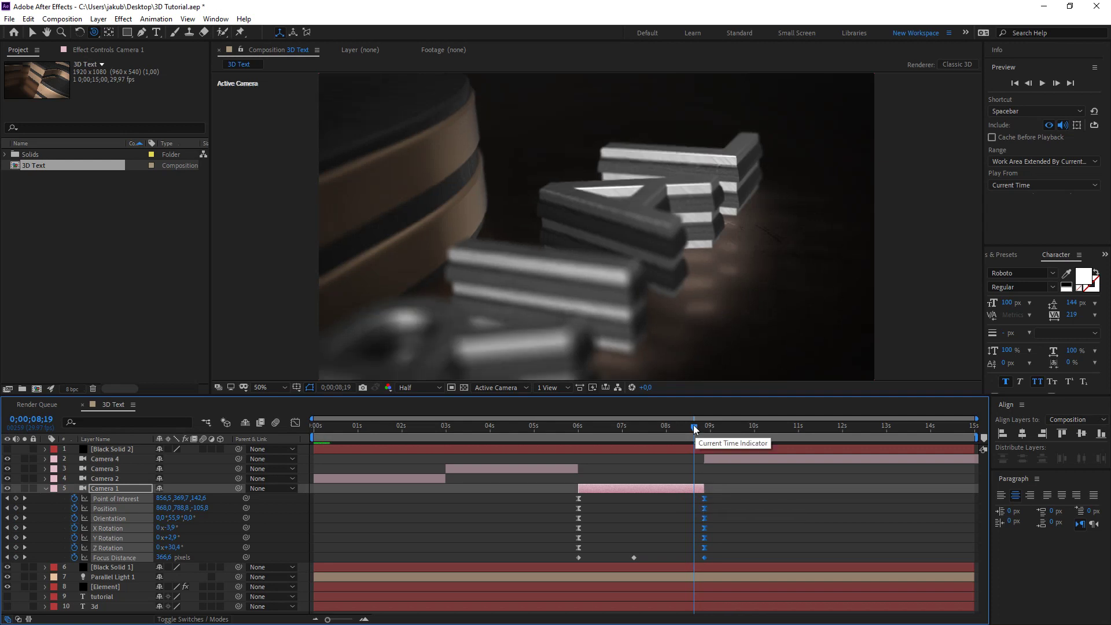
click(566, 440)
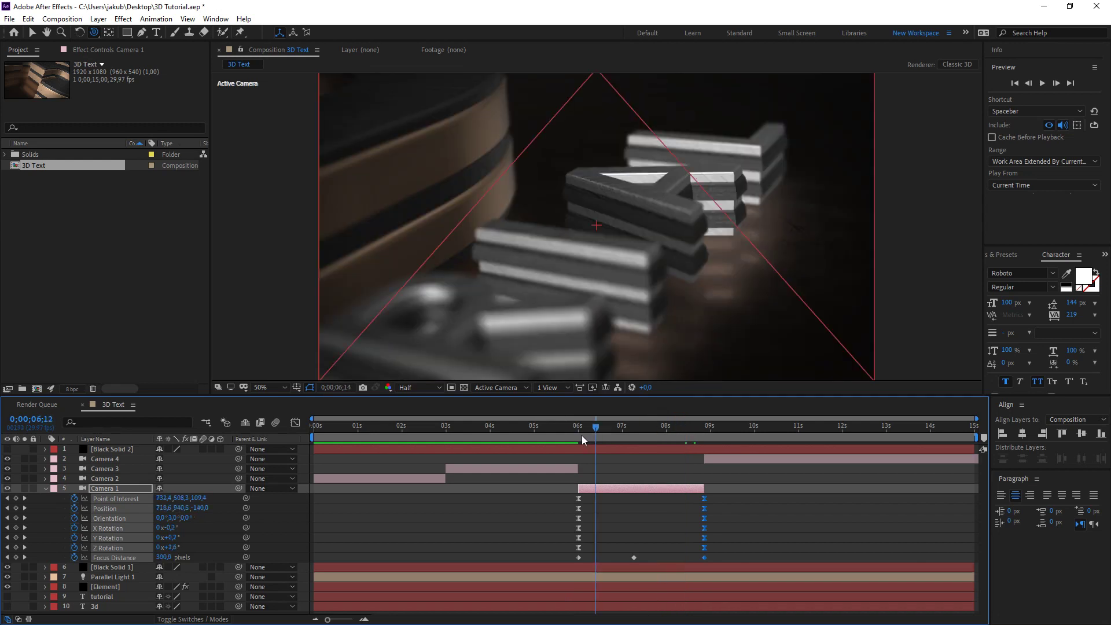
click(565, 435)
key(space)
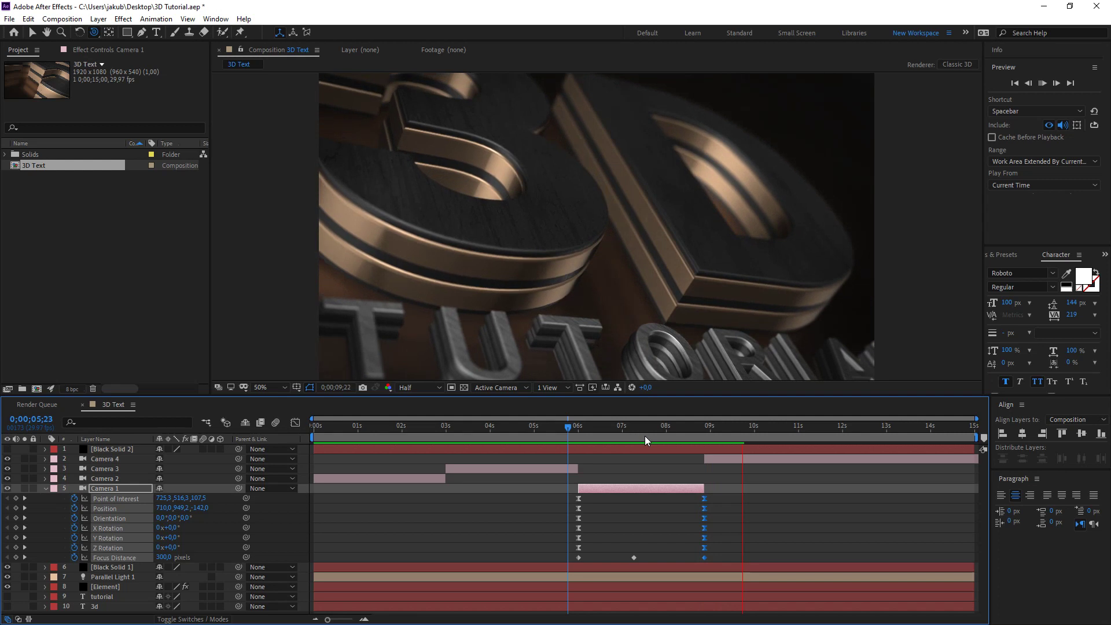
key(space)
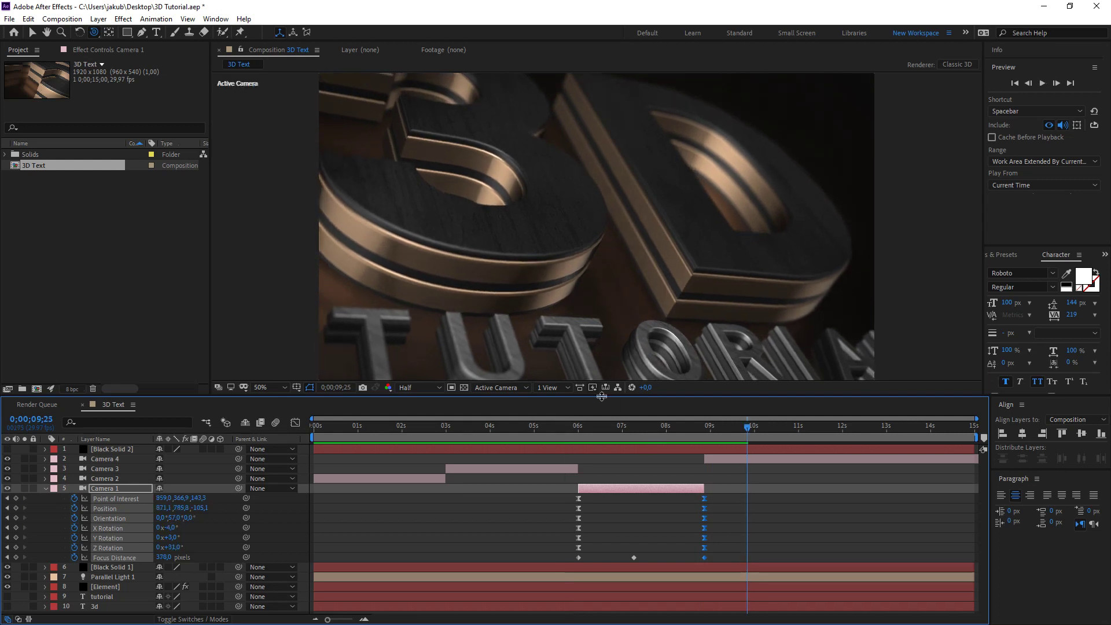
click(553, 433)
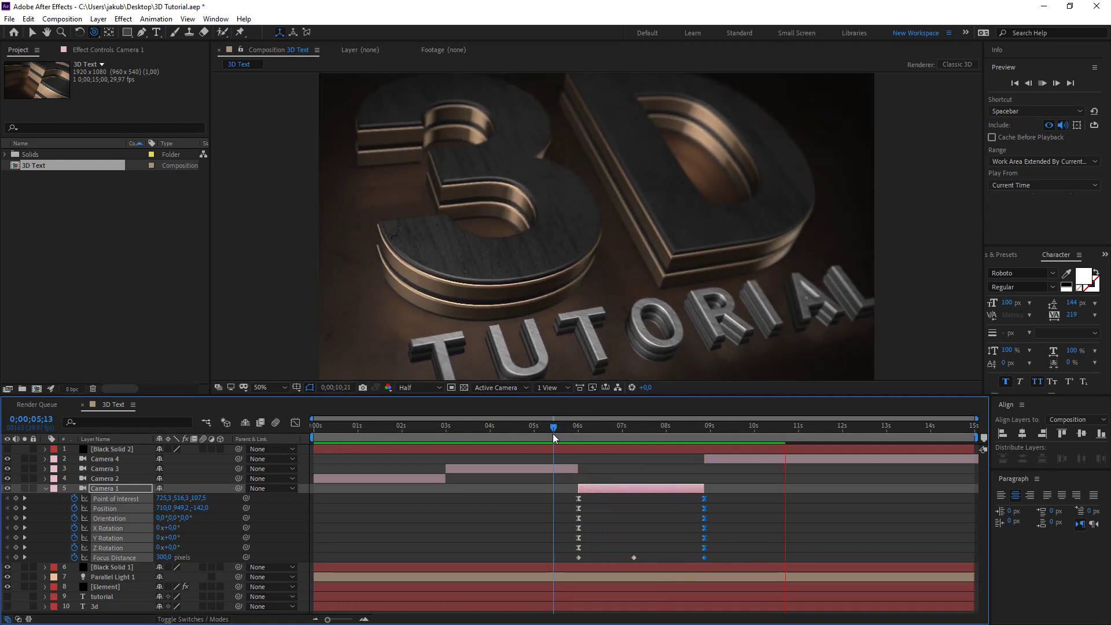
key(space)
drag(835, 425, 926, 423)
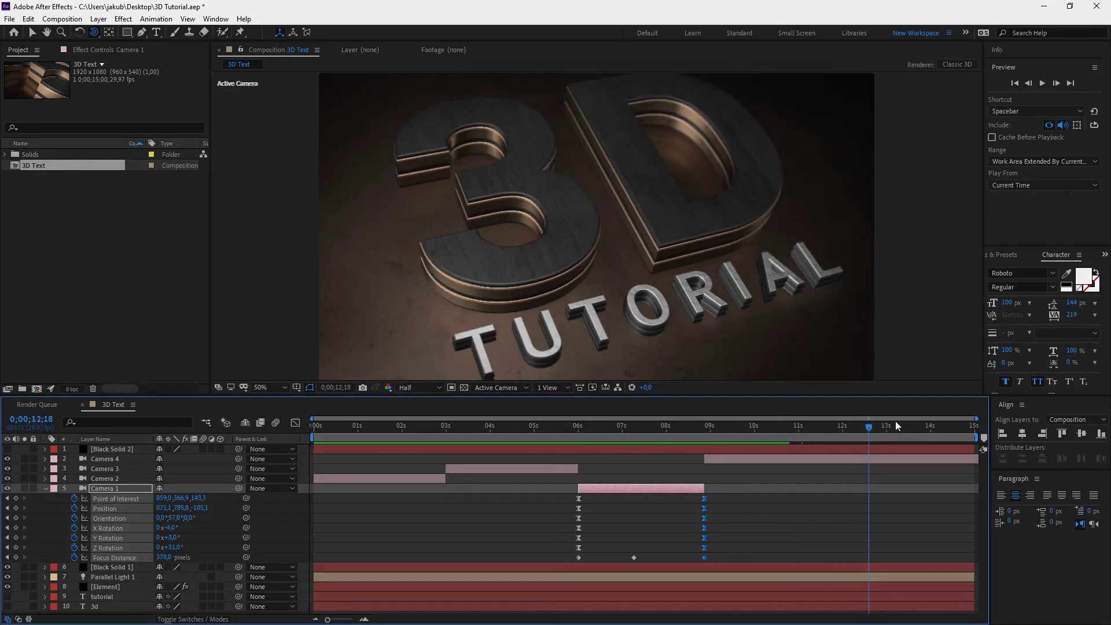